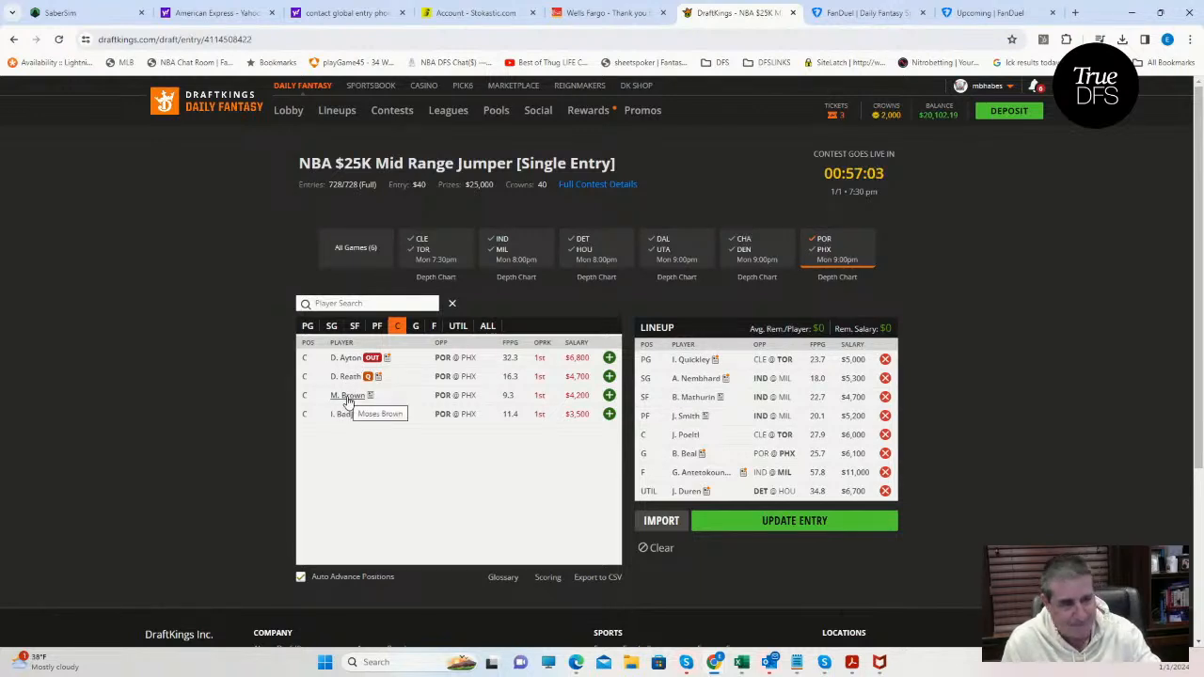
# Review the game logs of Portland centers Moses Brown and Ibou Badji, closing each player card when done.
pyautogui.click(348, 398)
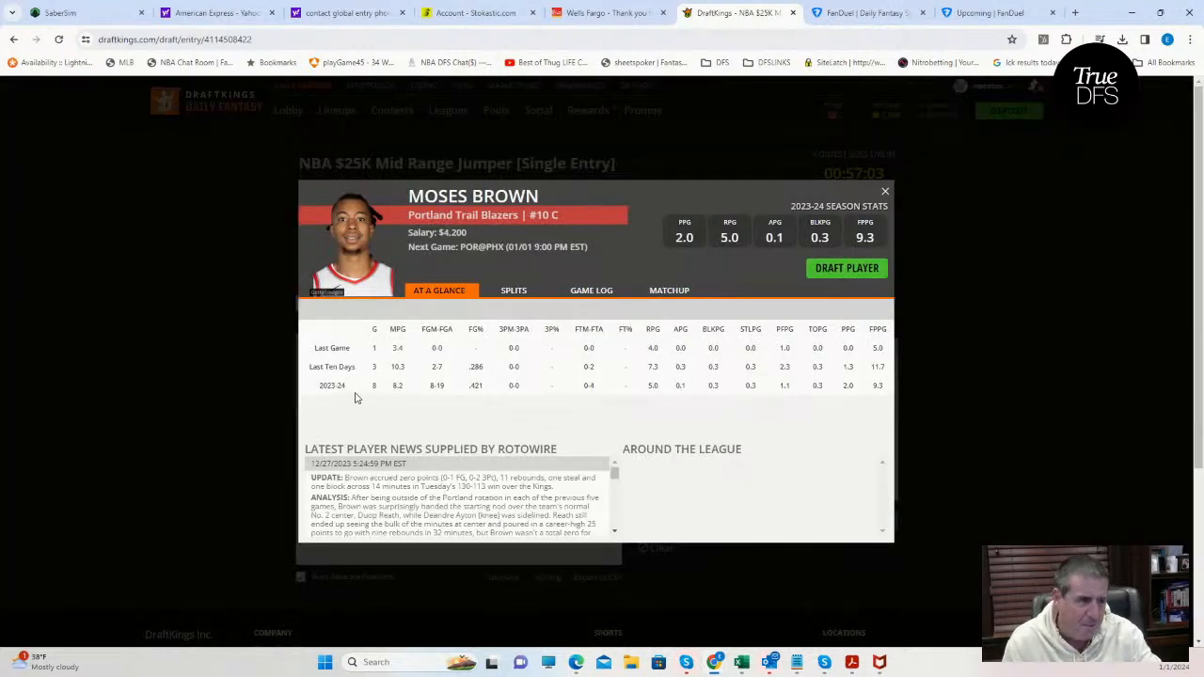
pyautogui.click(584, 297)
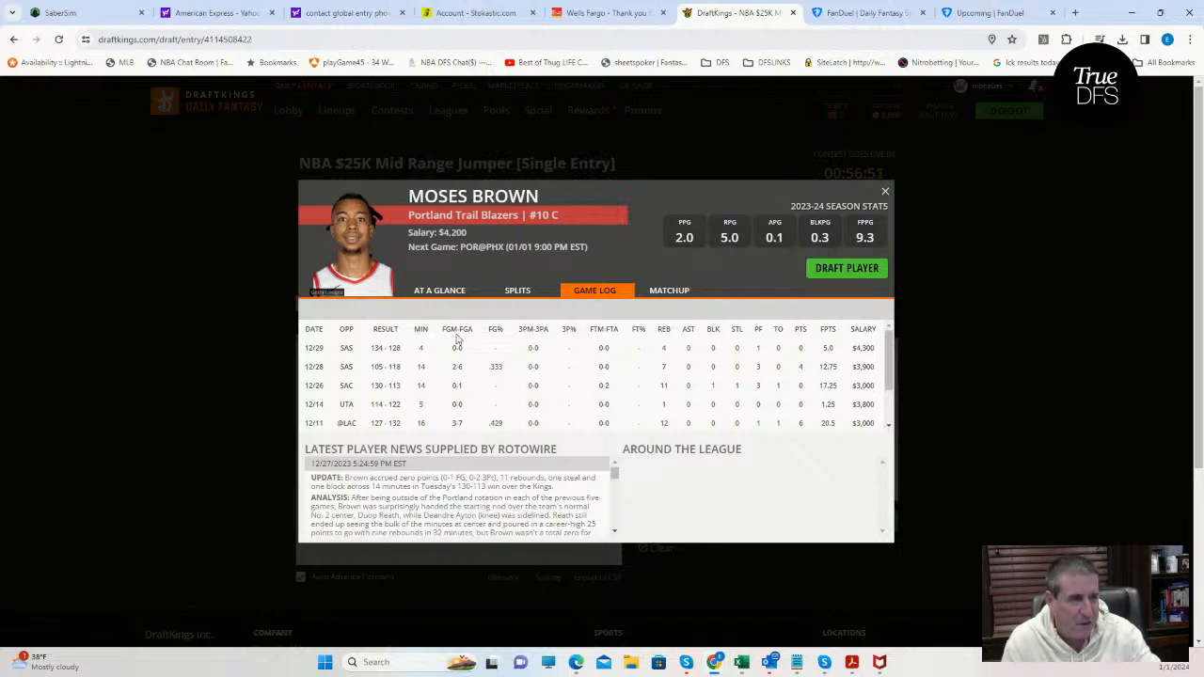
pyautogui.click(885, 191)
pyautogui.click(345, 417)
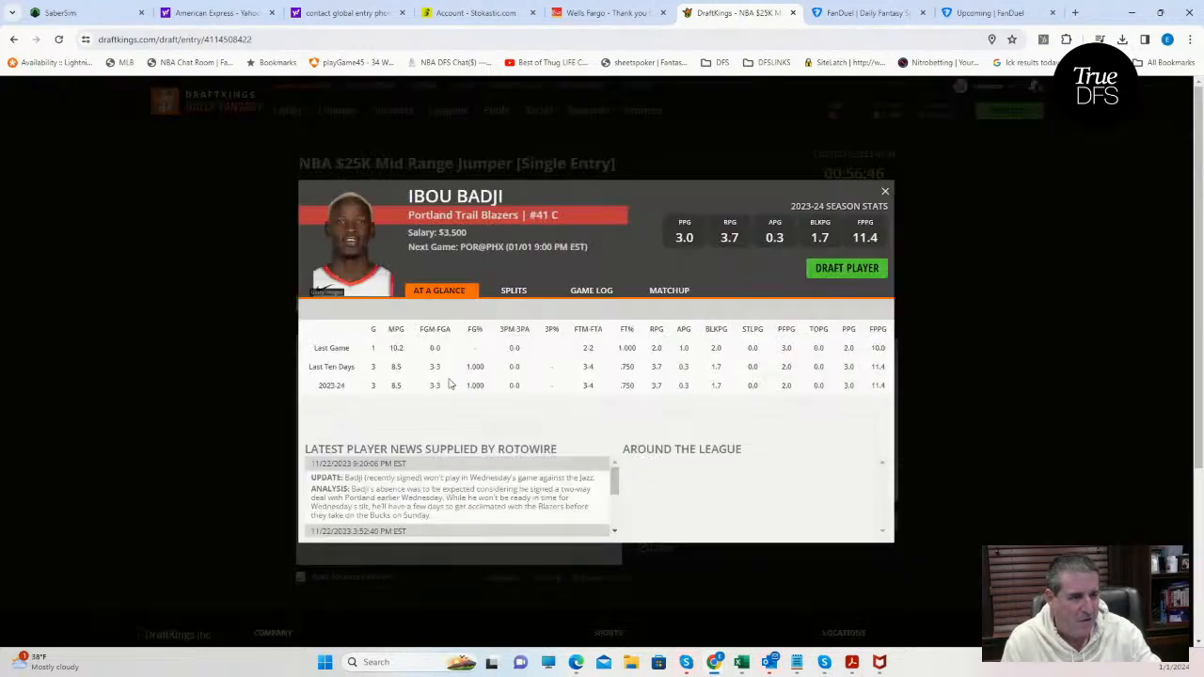
pyautogui.click(584, 290)
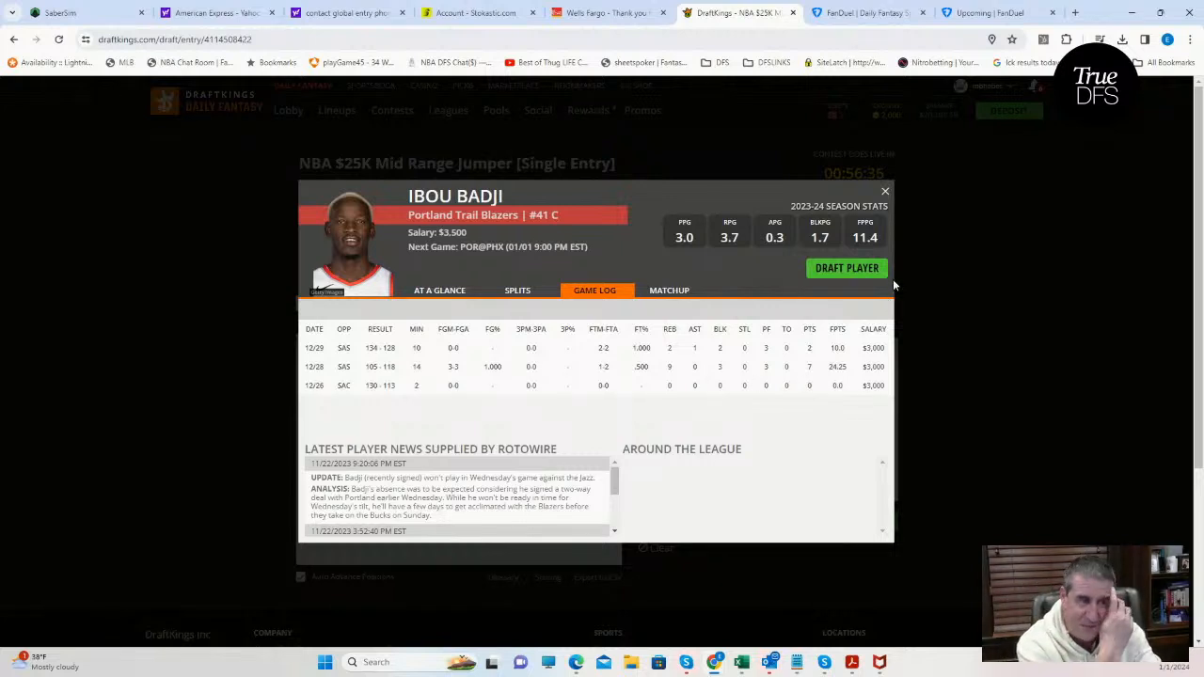
pyautogui.click(884, 191)
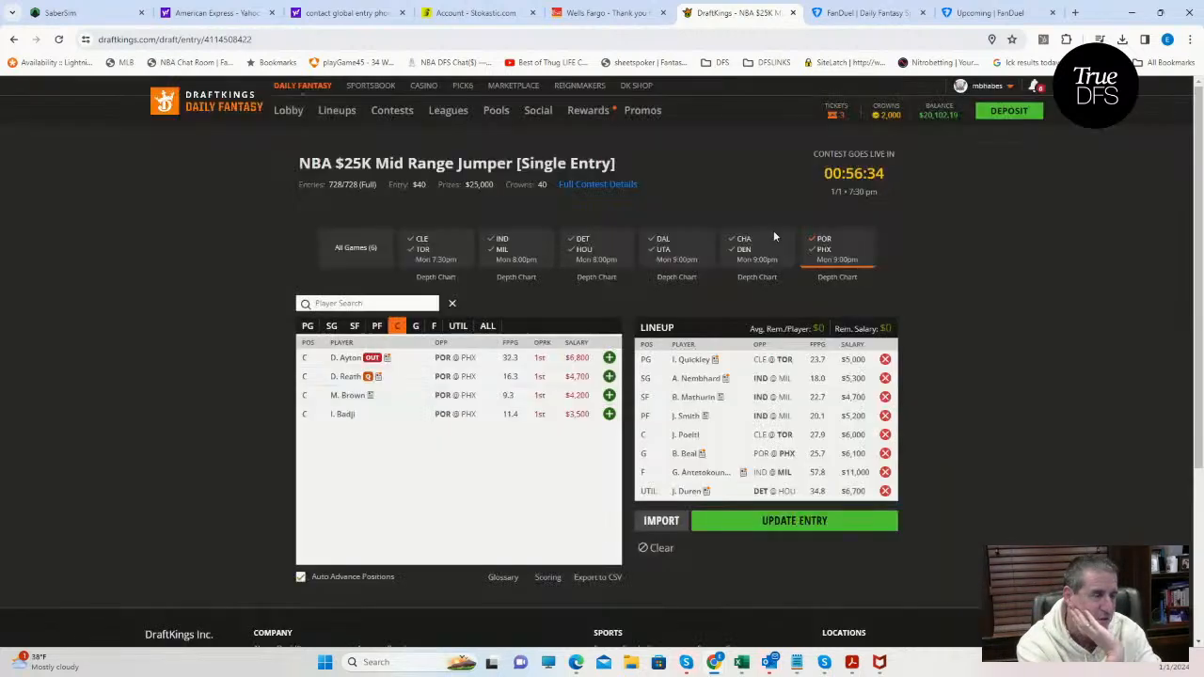
# Review power forward Jabari Walker's game log, then return to the list of Portland centers.
pyautogui.click(377, 328)
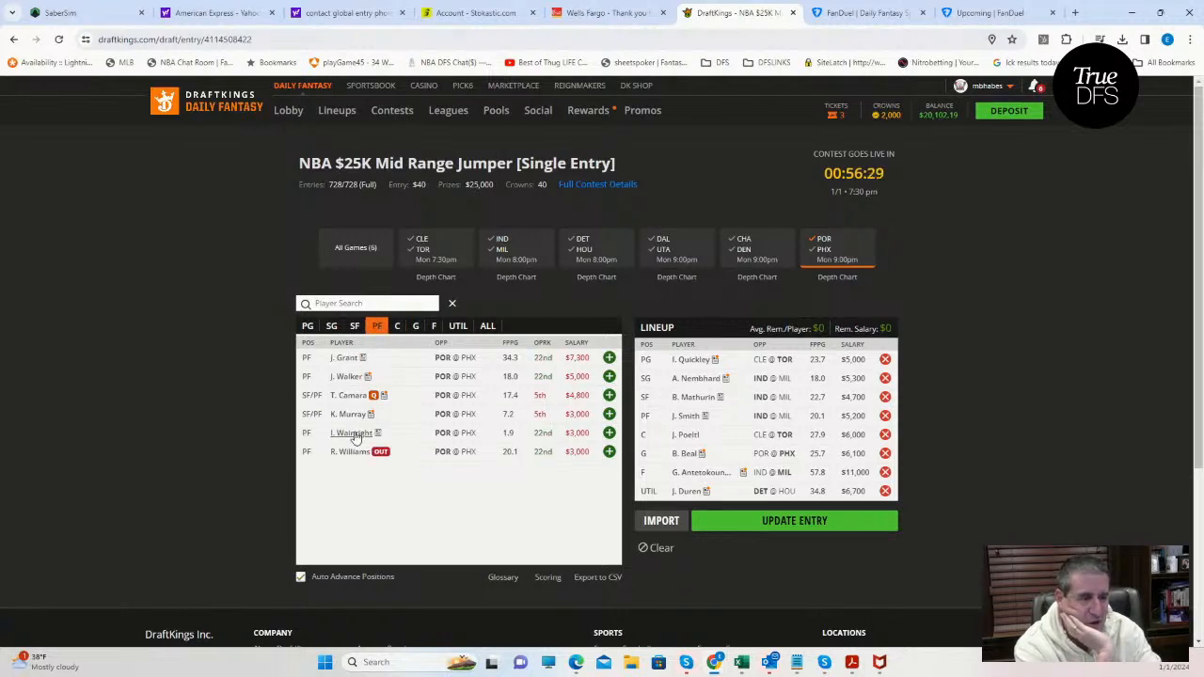
pyautogui.click(350, 379)
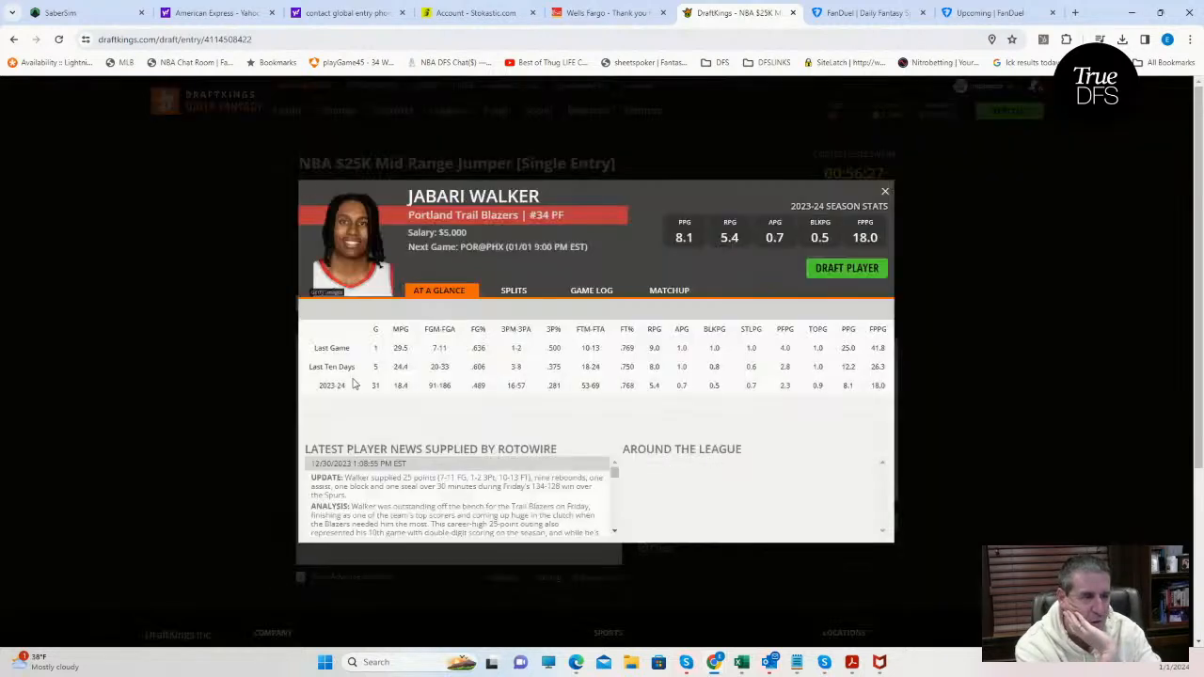
pyautogui.click(594, 294)
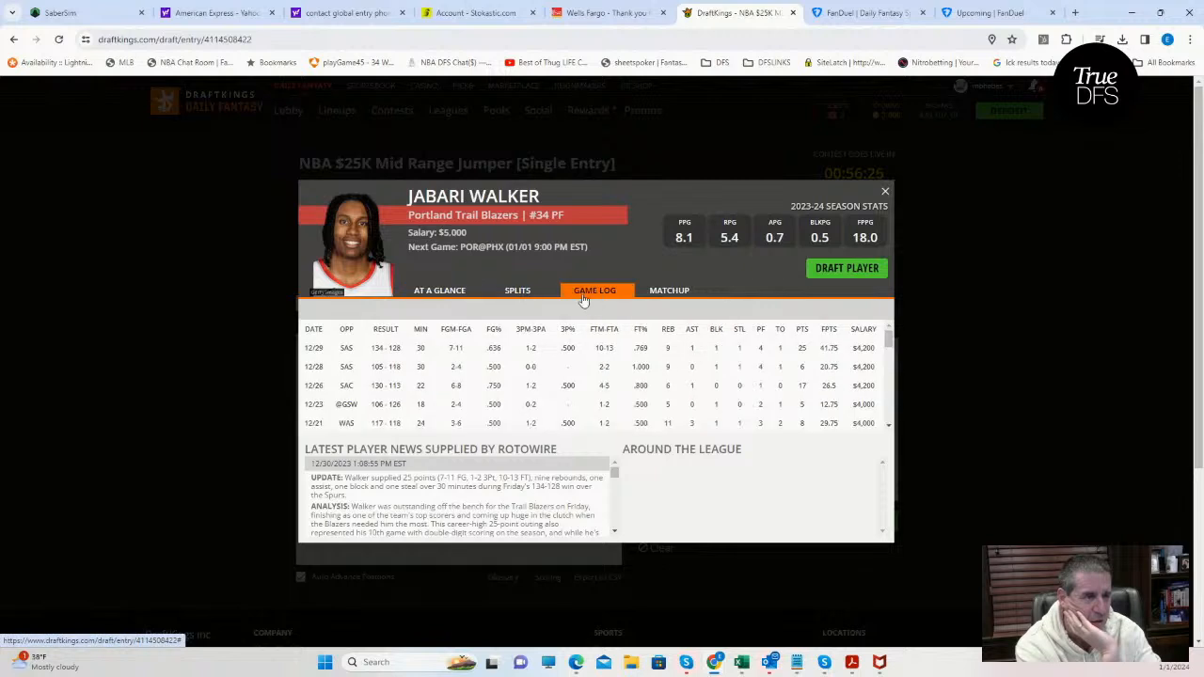
pyautogui.click(885, 194)
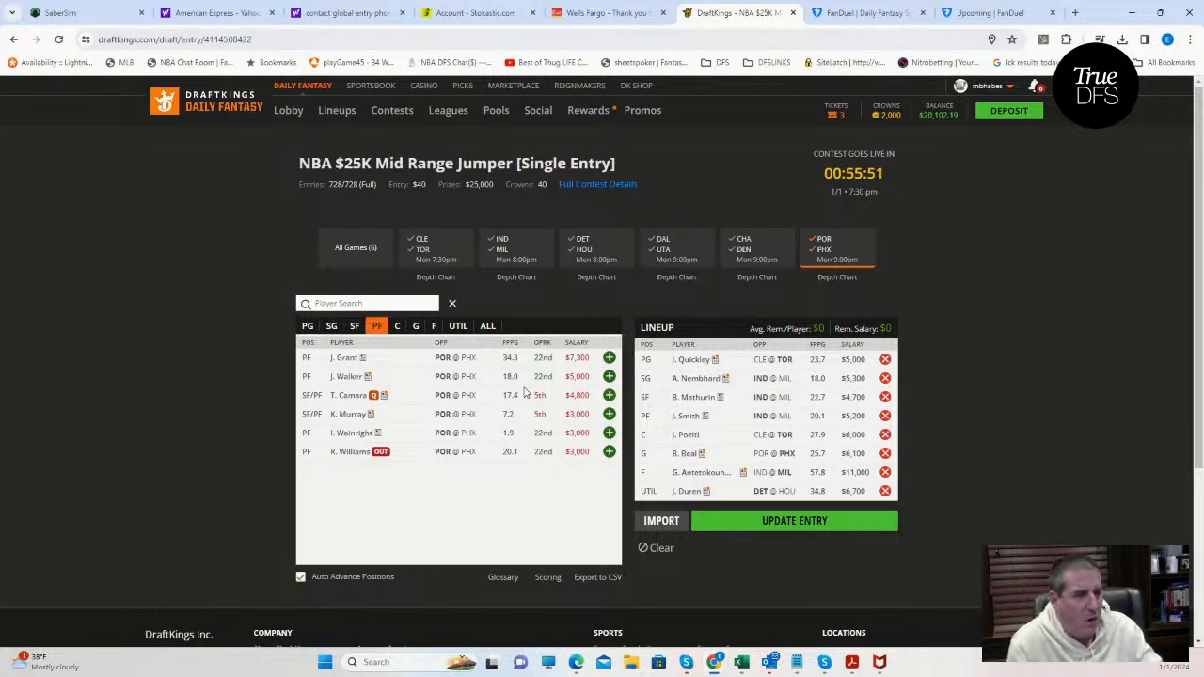
pyautogui.click(397, 328)
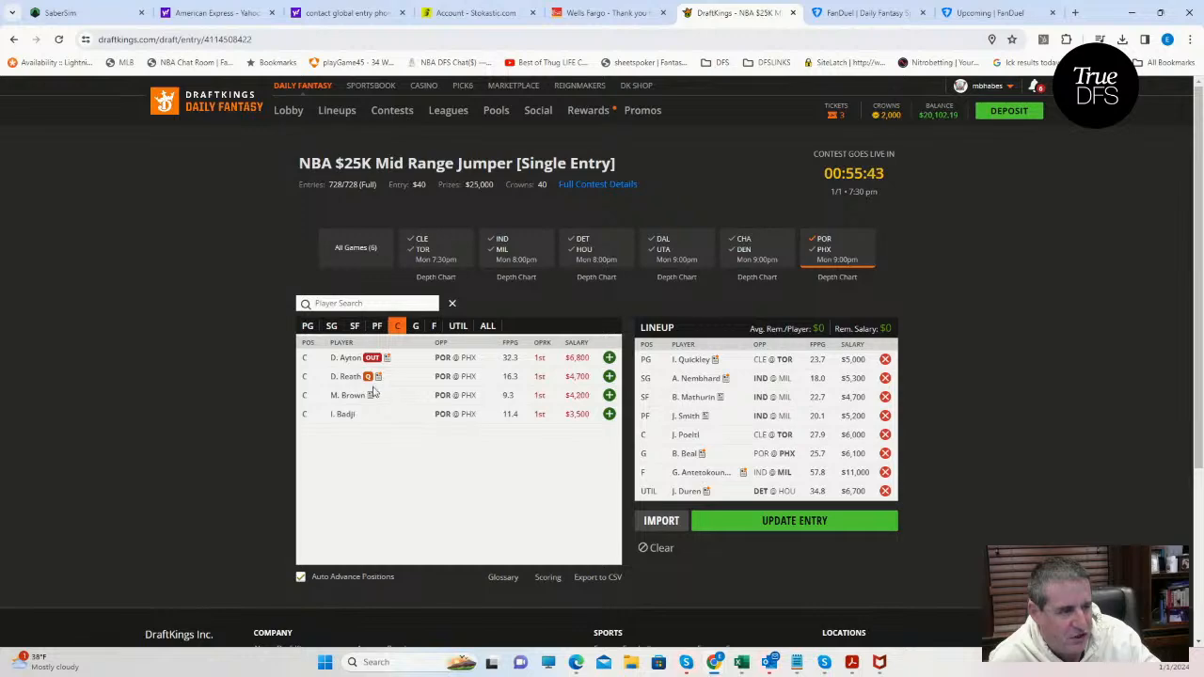
# Switch to the FanDuel home page's browser tab, search the web for popcornmachine.net and look through the results.
pyautogui.click(851, 12)
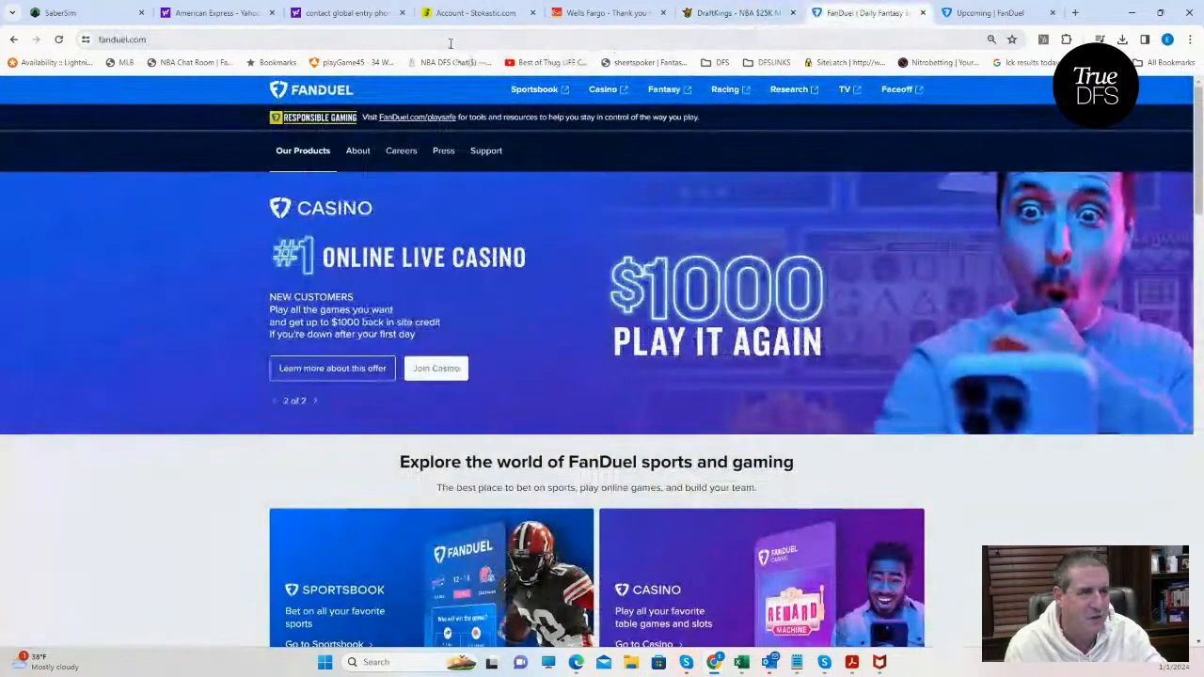
pyautogui.click(447, 38)
pyautogui.write('pop')
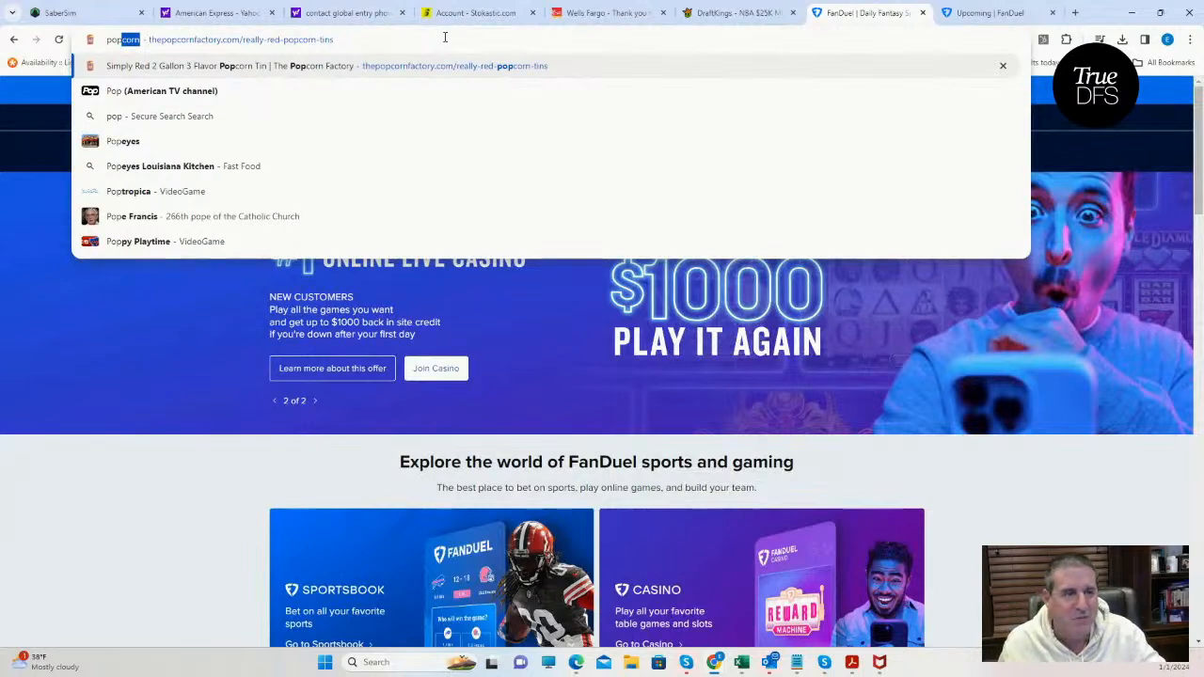
pyautogui.write('cor')
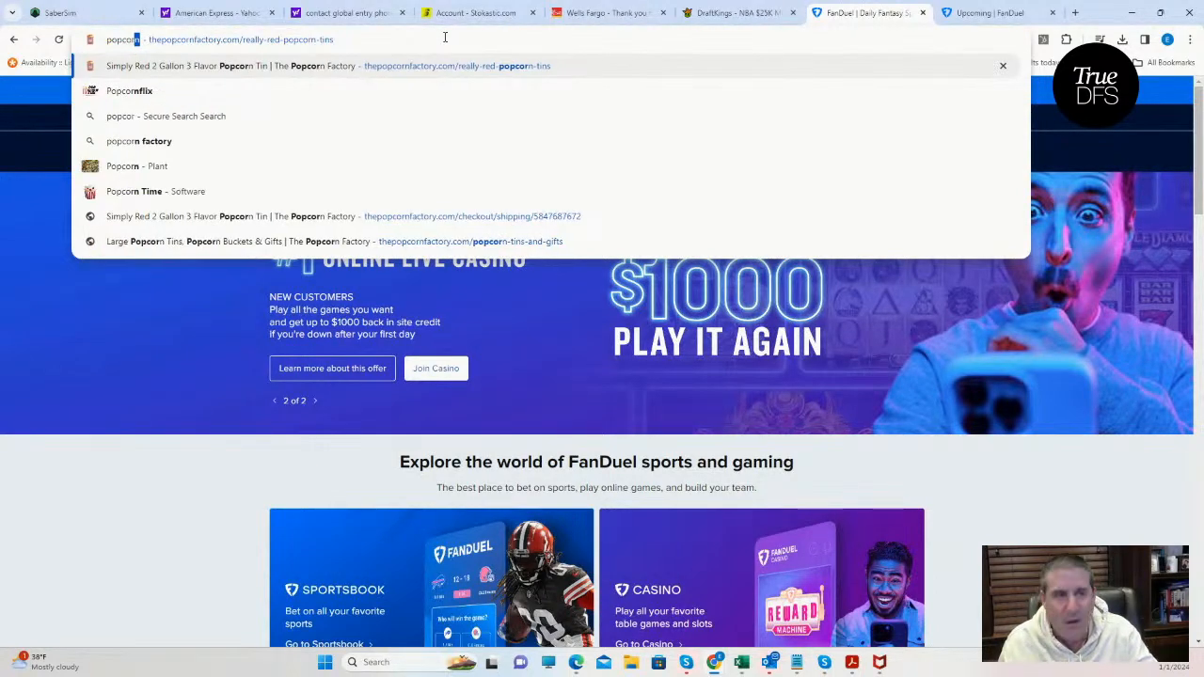
pyautogui.write('nmachine.net')
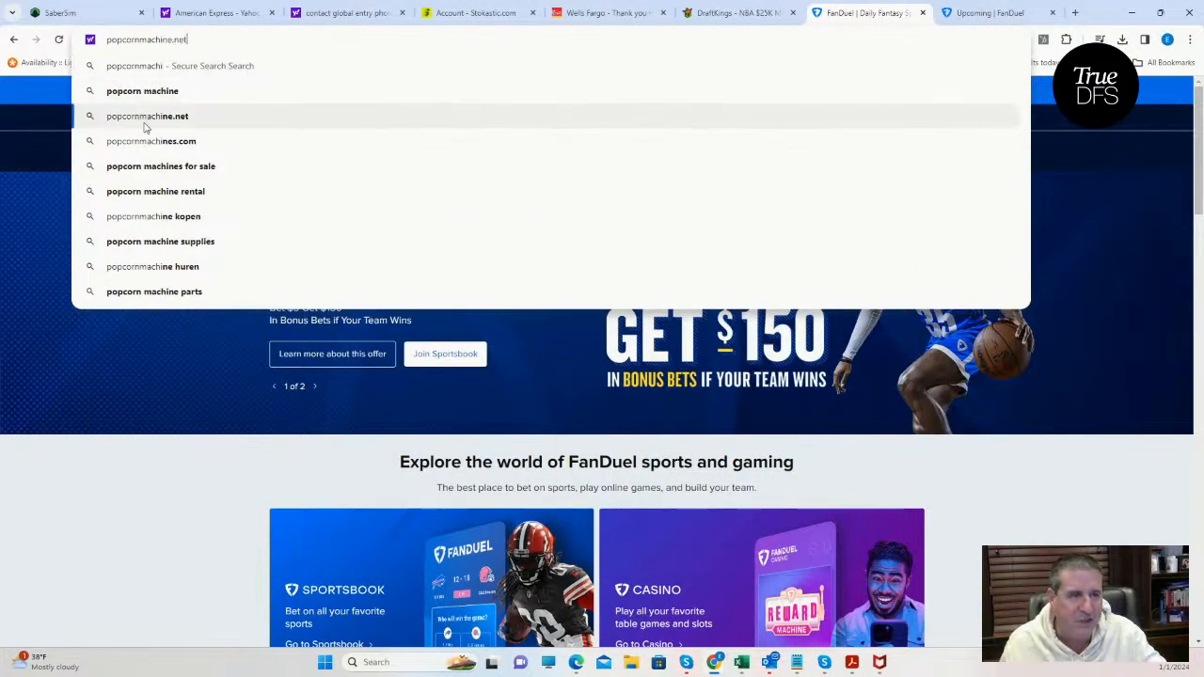
pyautogui.click(145, 123)
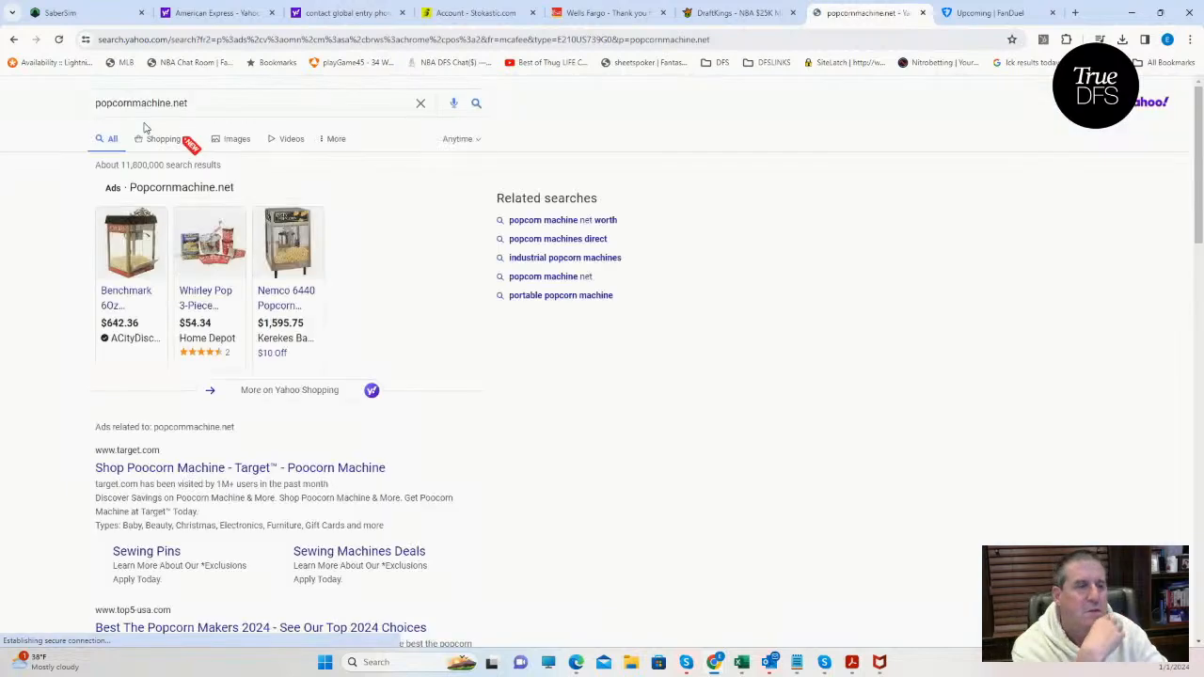
pyautogui.scroll(-1, 240, 217)
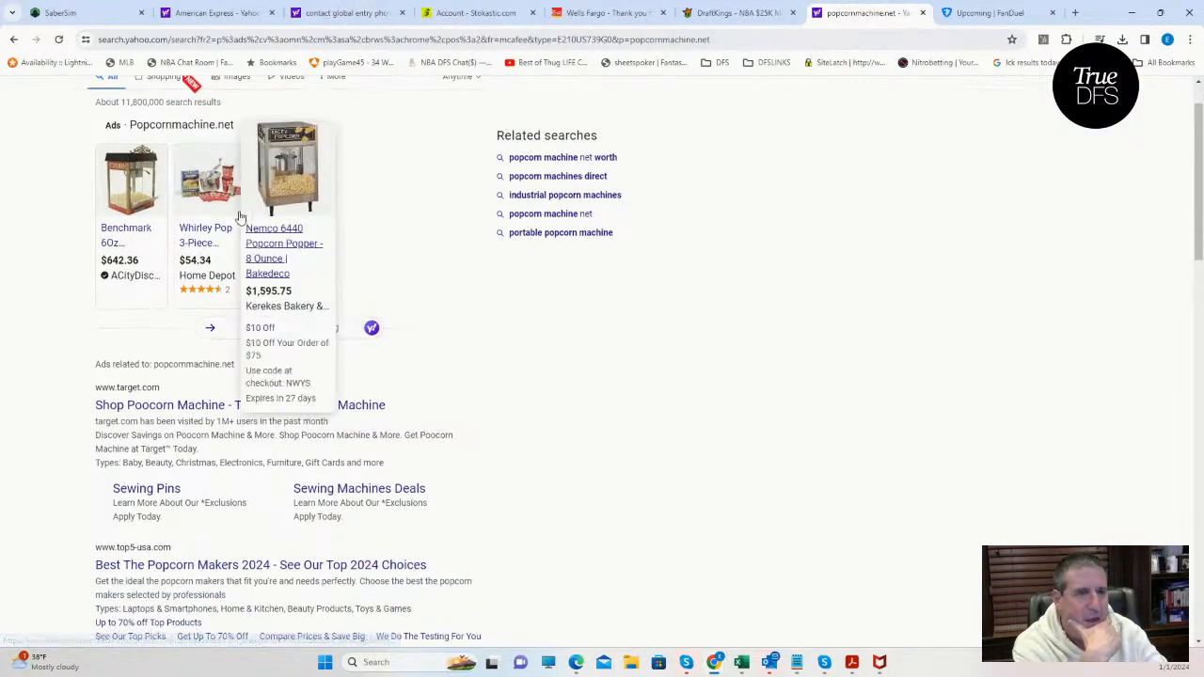
pyautogui.scroll(1, 240, 188)
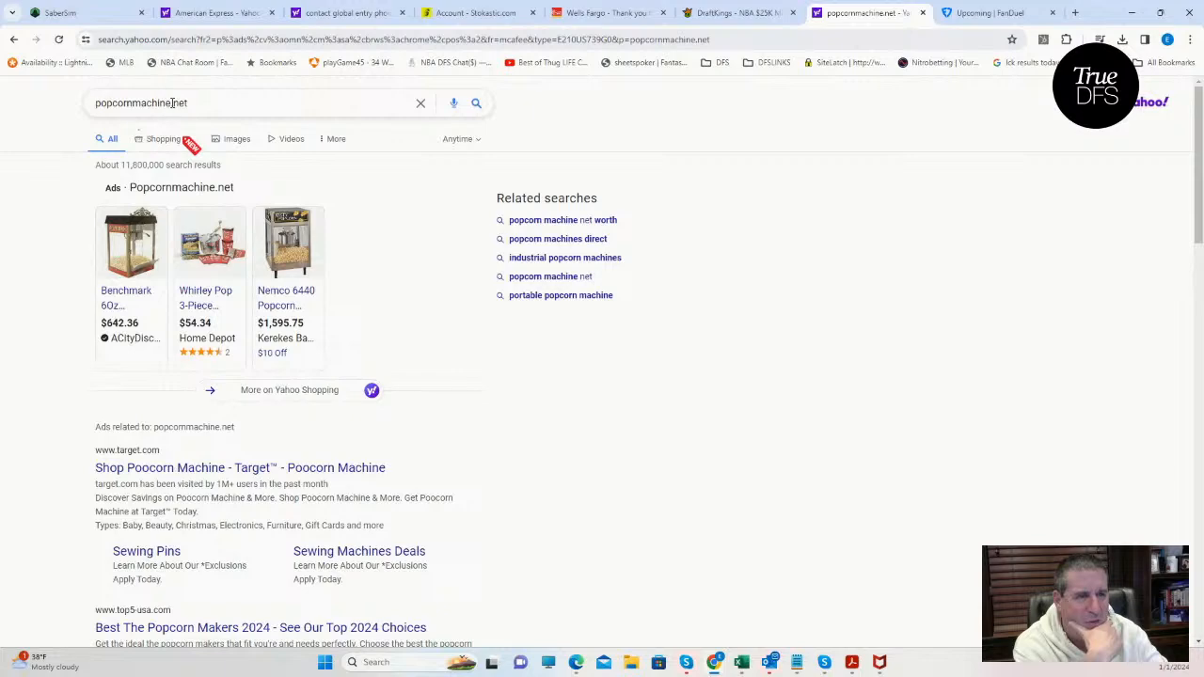
# Shorten the search to "popcornmachine" and open the PopcornMachine's GameFlows result.
pyautogui.doubleClick(172, 104)
pyautogui.press('BackSpace')
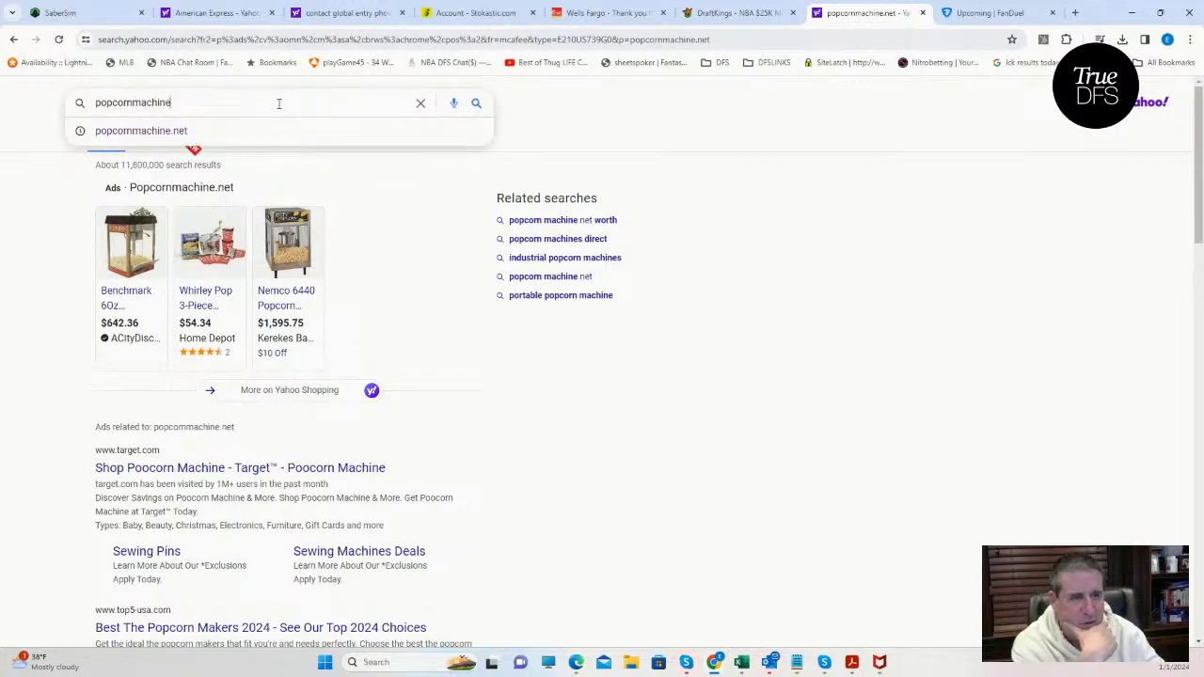
pyautogui.press('Return')
pyautogui.scroll(-7, 385, 492)
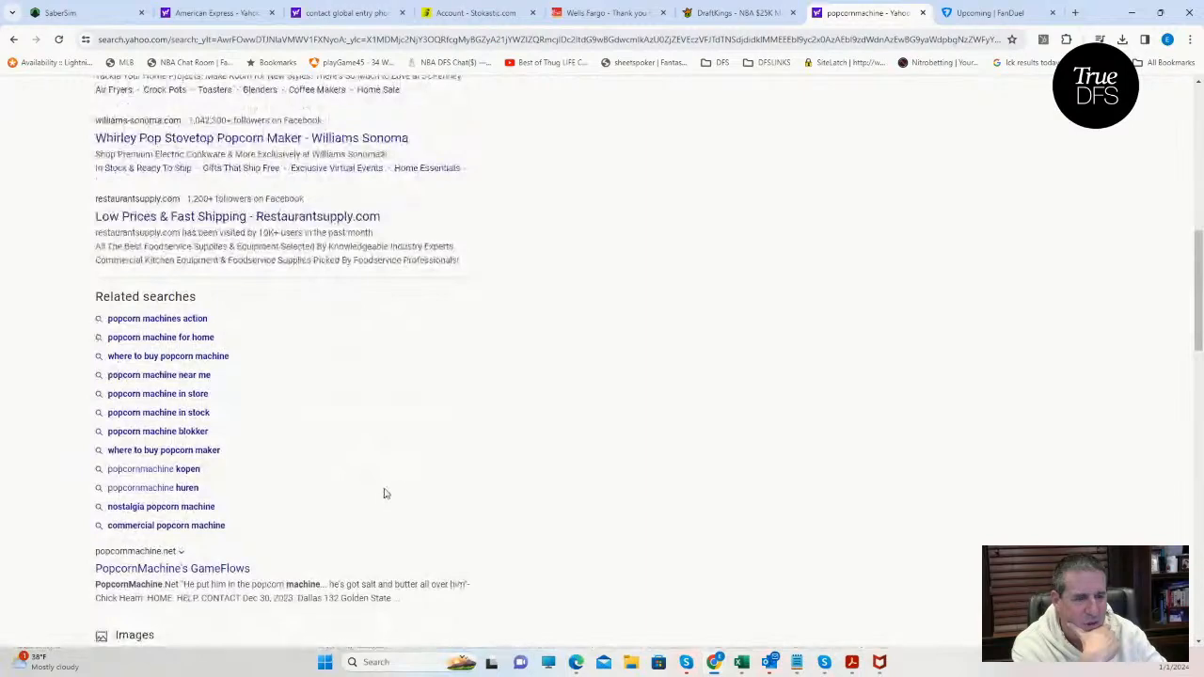
pyautogui.scroll(-2, 349, 556)
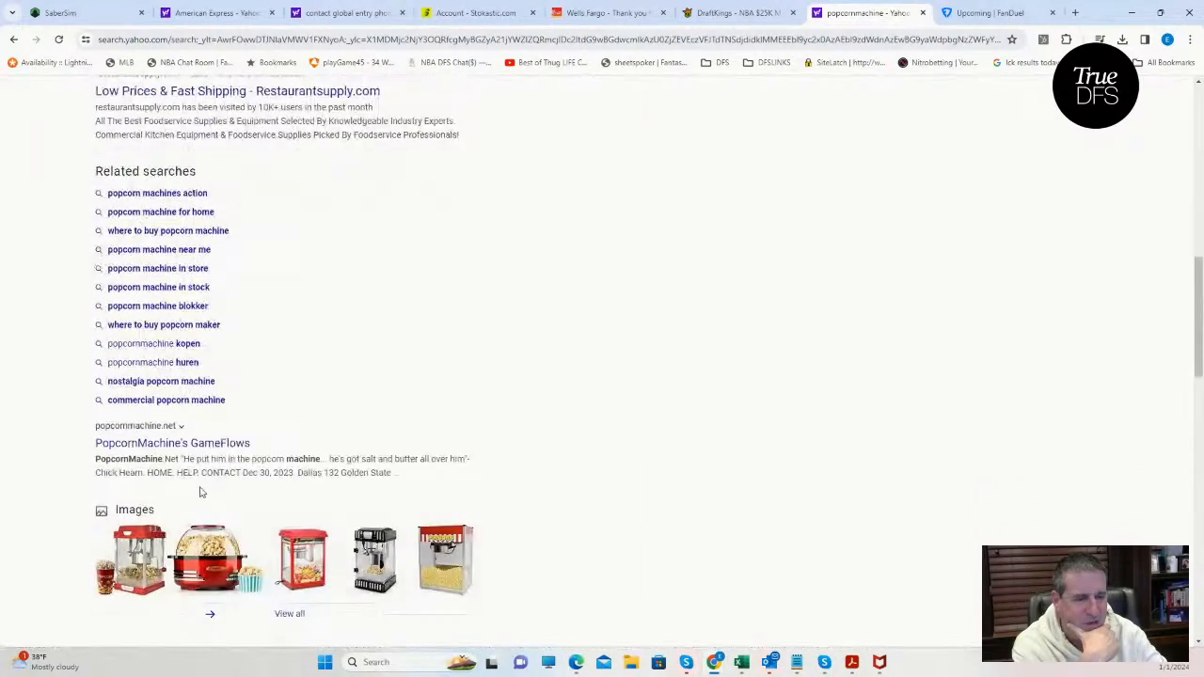
pyautogui.click(177, 442)
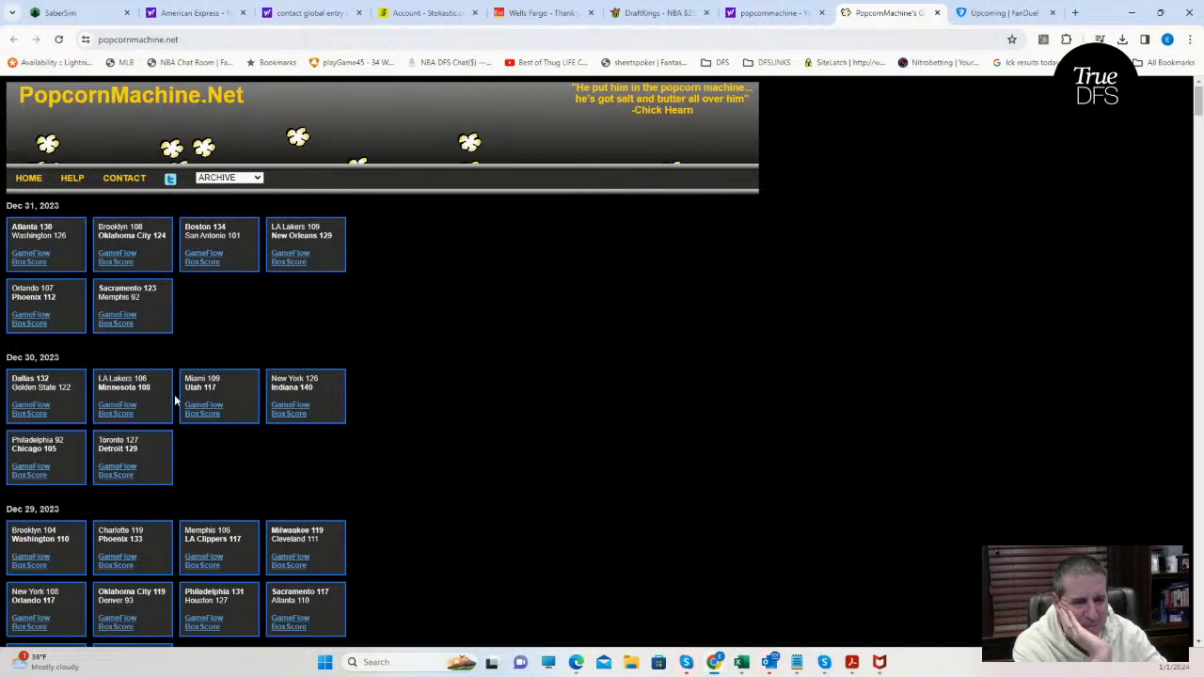
# Open the GameFlow for the Dec 29, 2023 San Antonio at Portland game and examine the Trail Blazers' rotation stints.
pyautogui.scroll(-2, 184, 464)
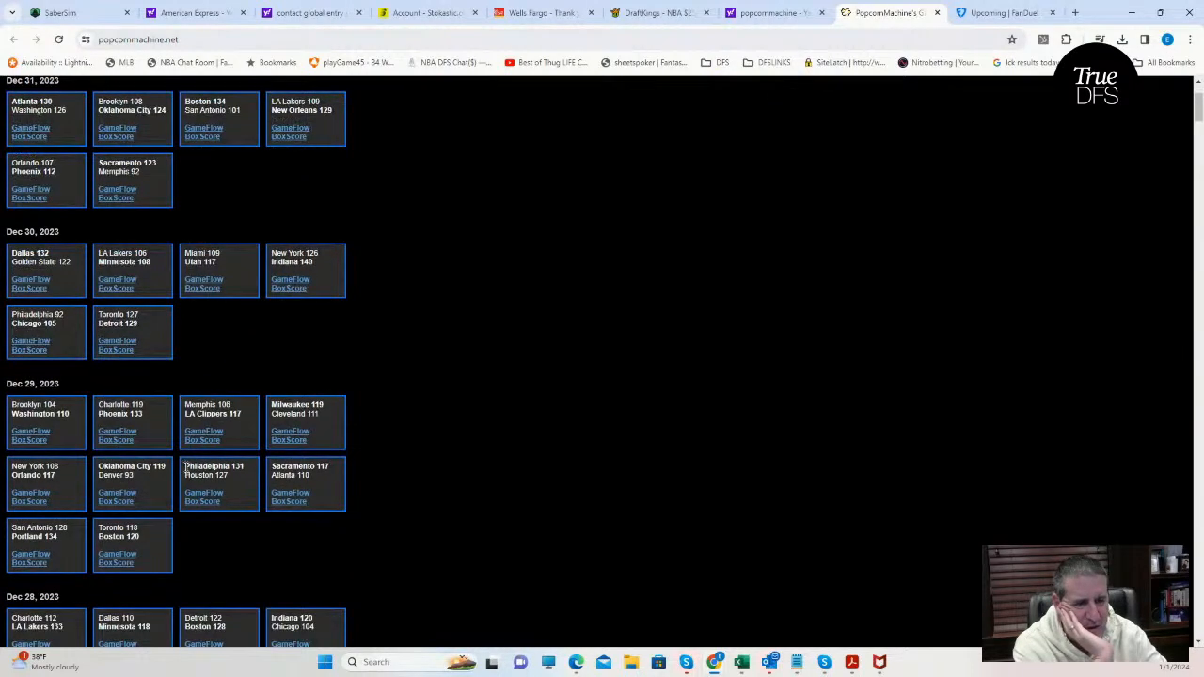
pyautogui.click(34, 557)
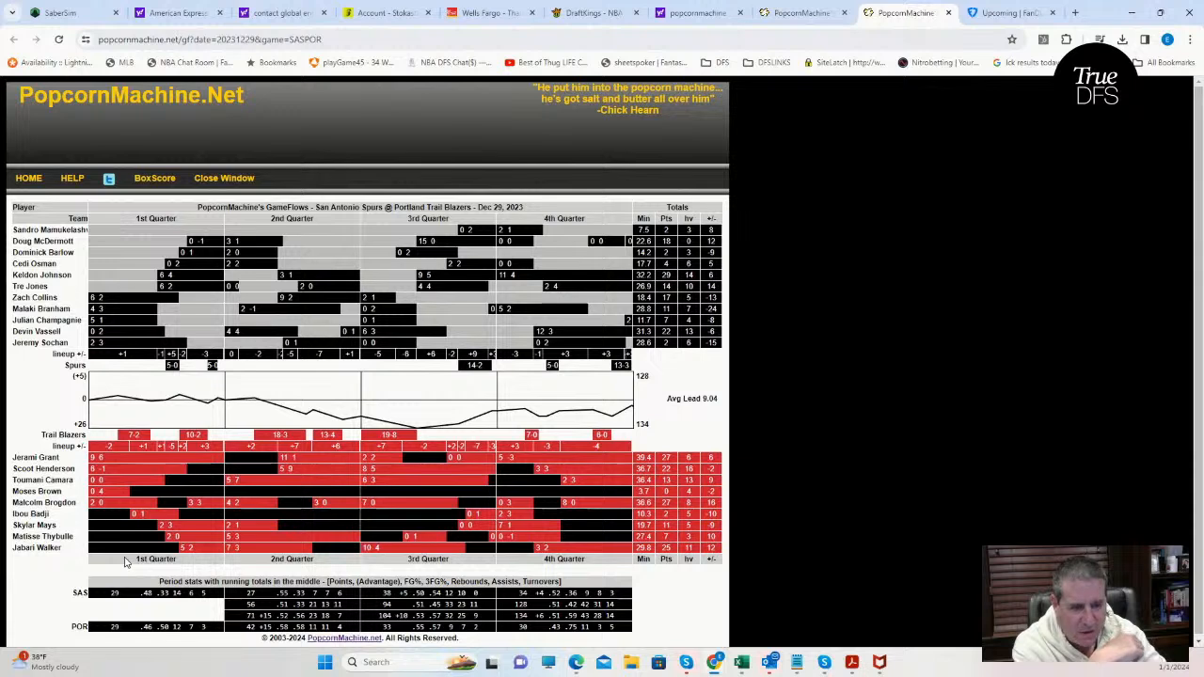
pyautogui.moveTo(97, 503)
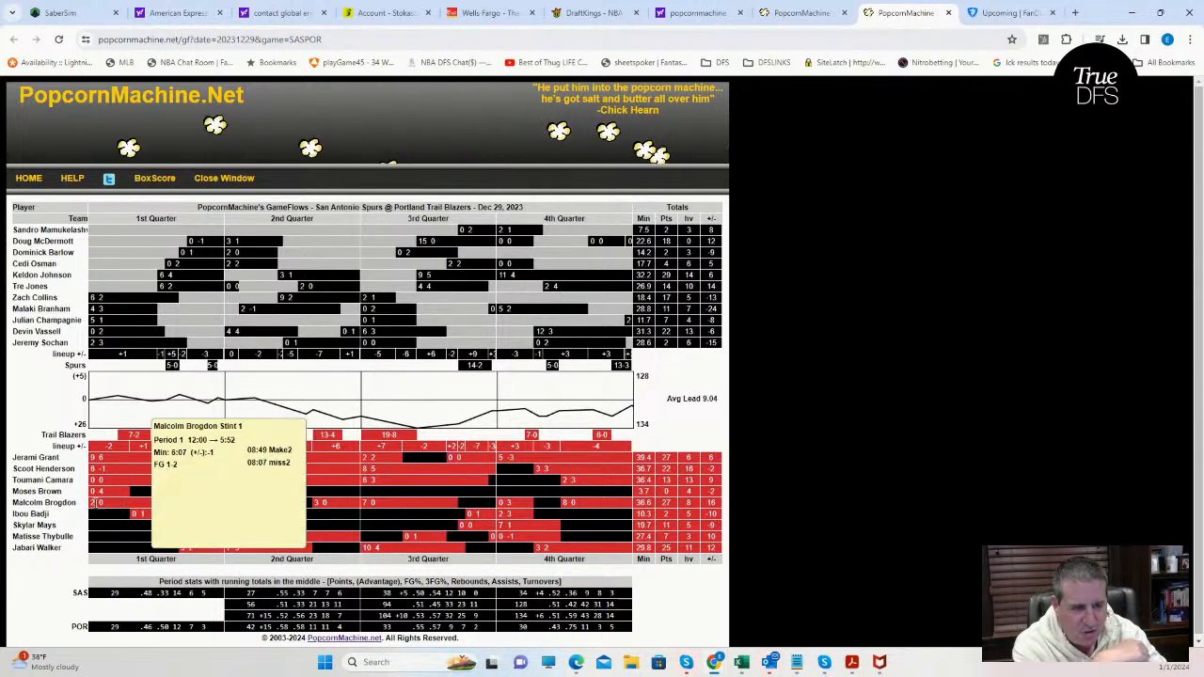
pyautogui.moveTo(158, 519)
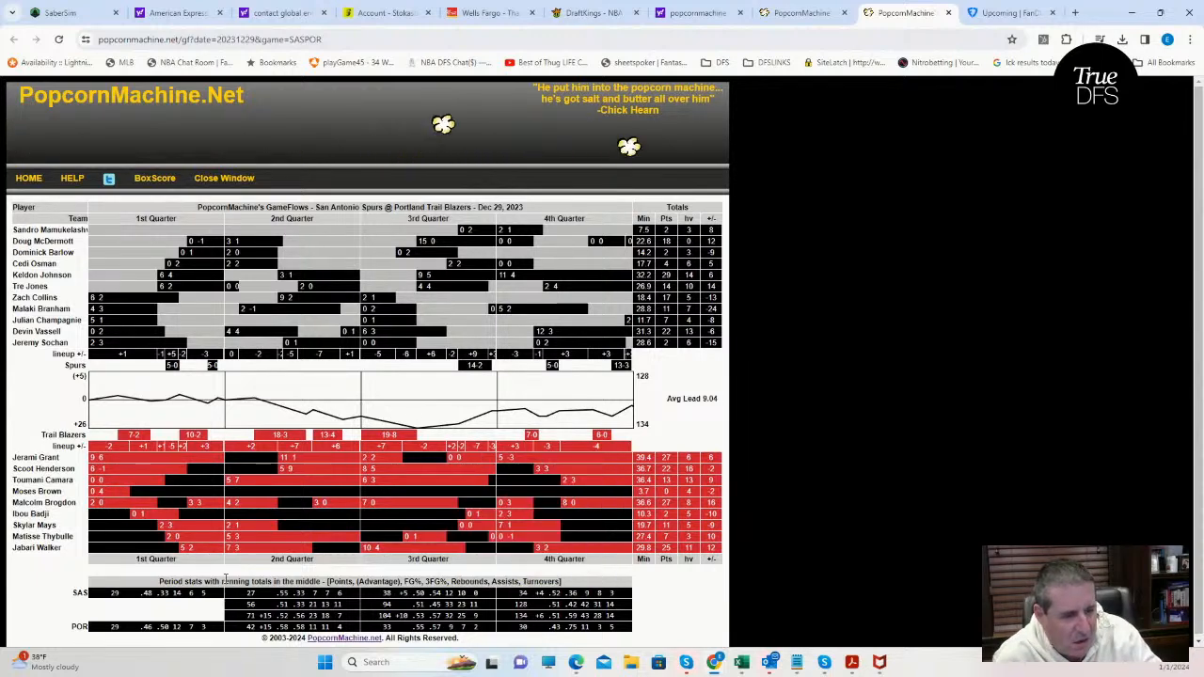
pyautogui.moveTo(578, 549)
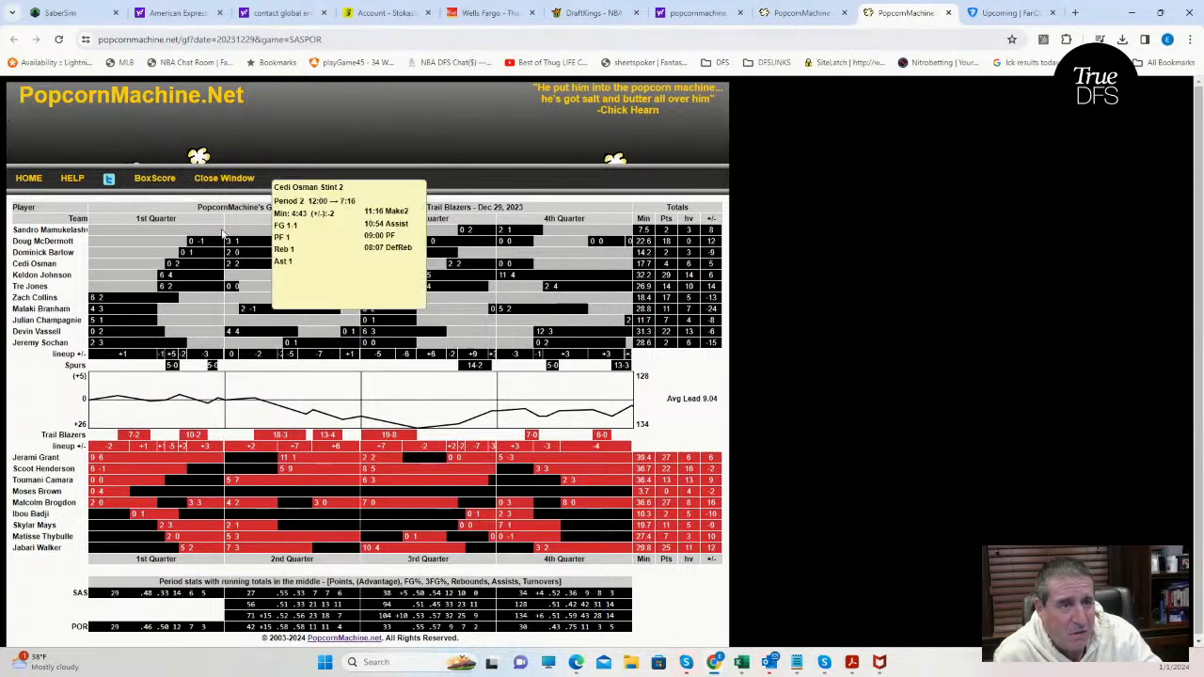
# Open the GameFlow for the Dec 28, 2023 San Antonio at Portland game and examine the Trail Blazers' stints by quarter.
pyautogui.click(801, 13)
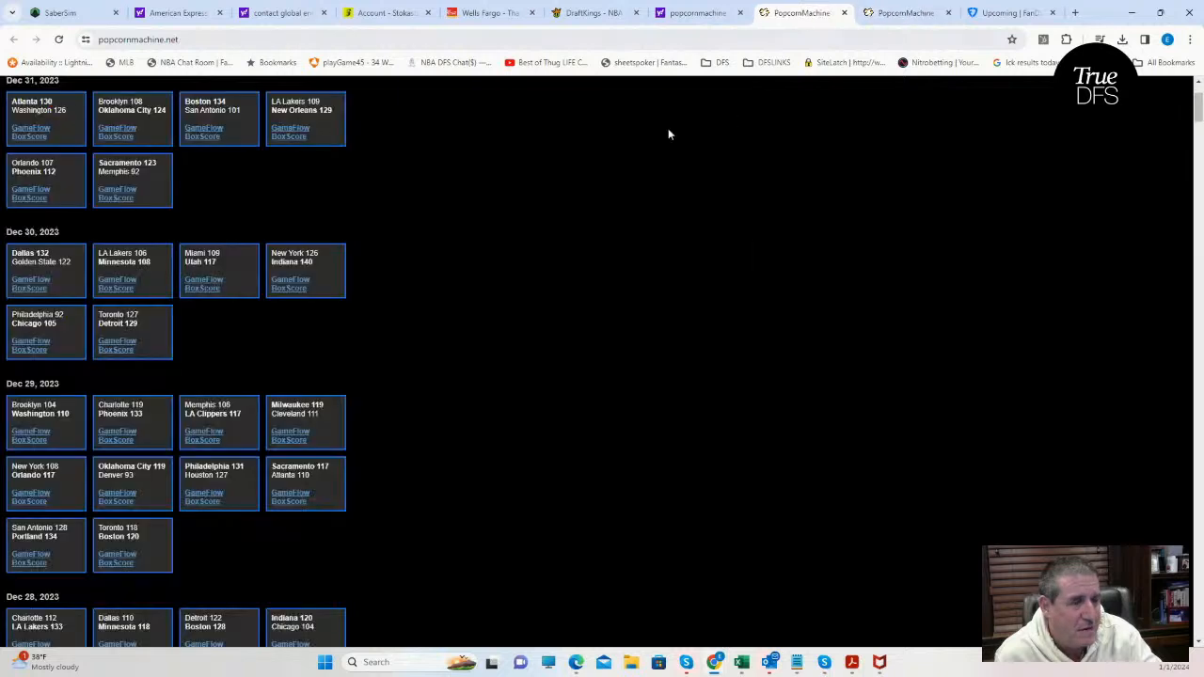
pyautogui.scroll(-2, 148, 504)
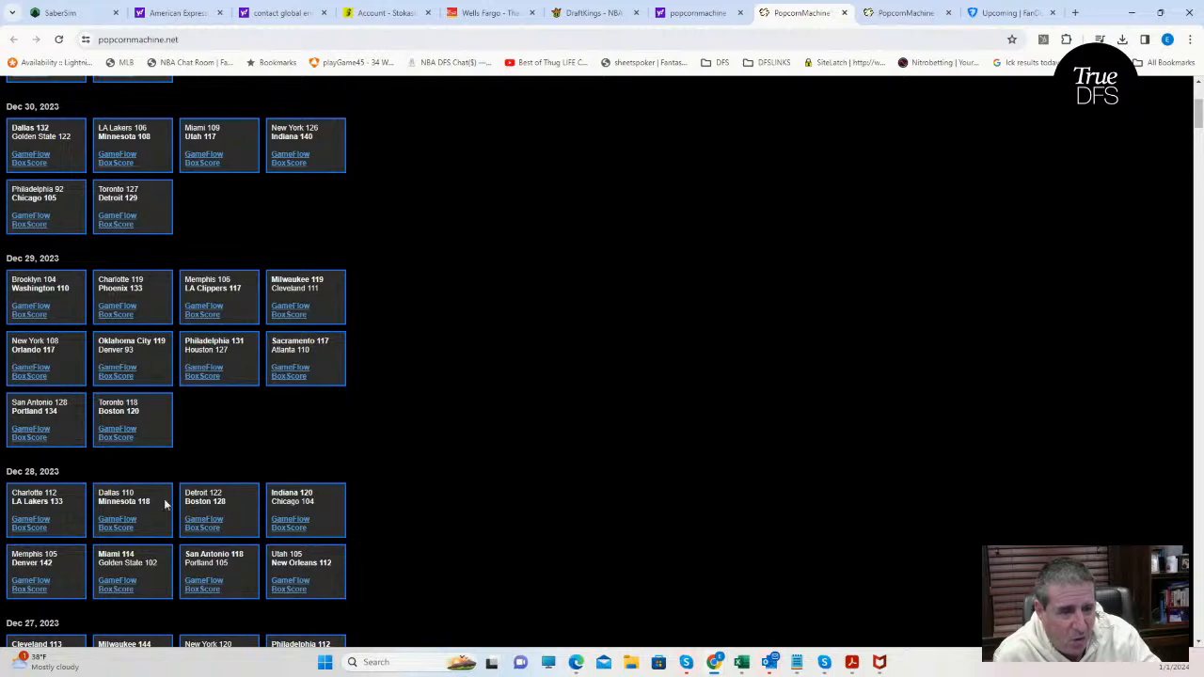
pyautogui.click(203, 581)
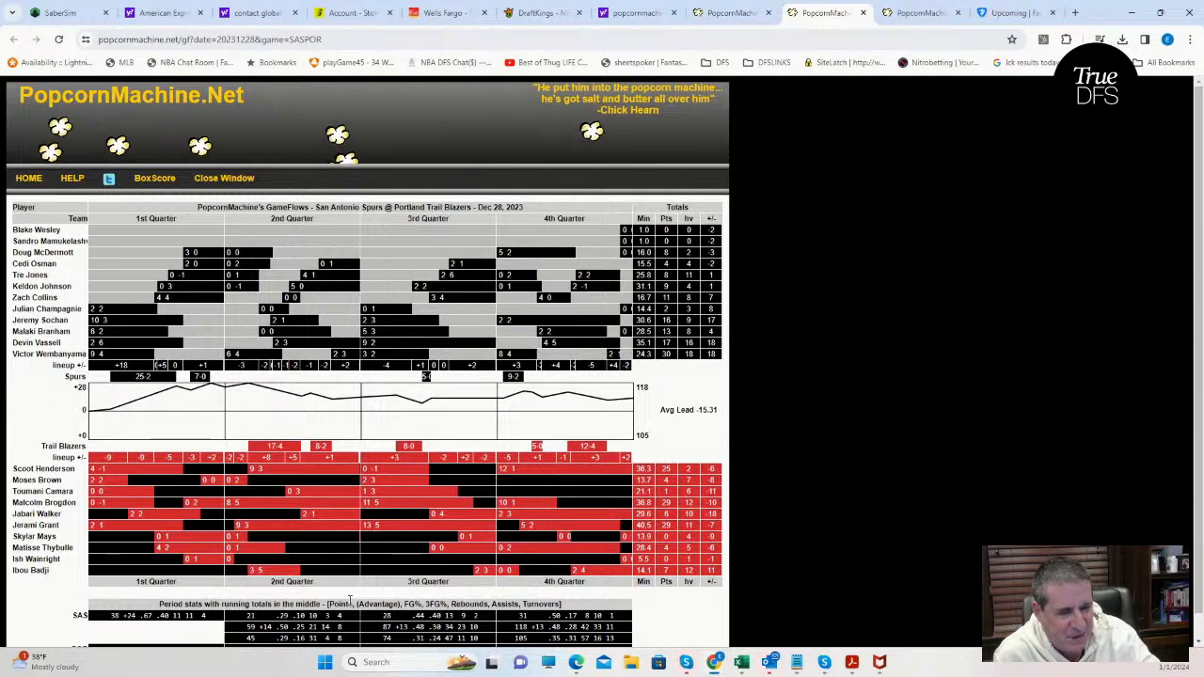
pyautogui.moveTo(536, 520)
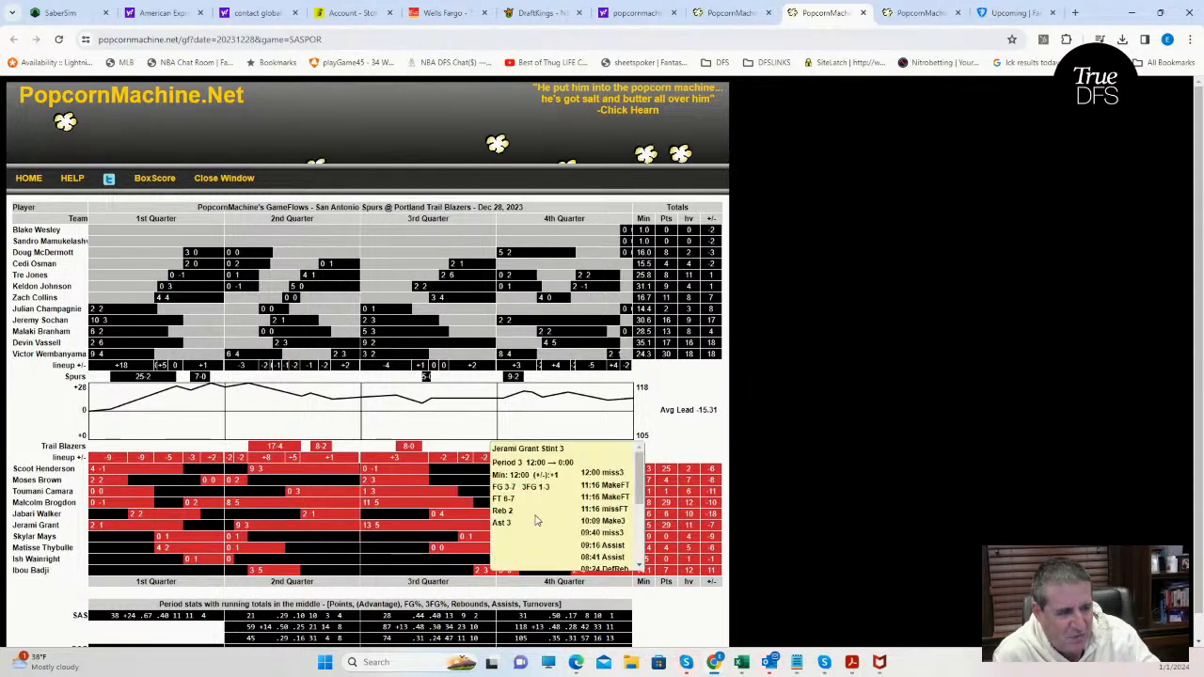
pyautogui.moveTo(541, 543)
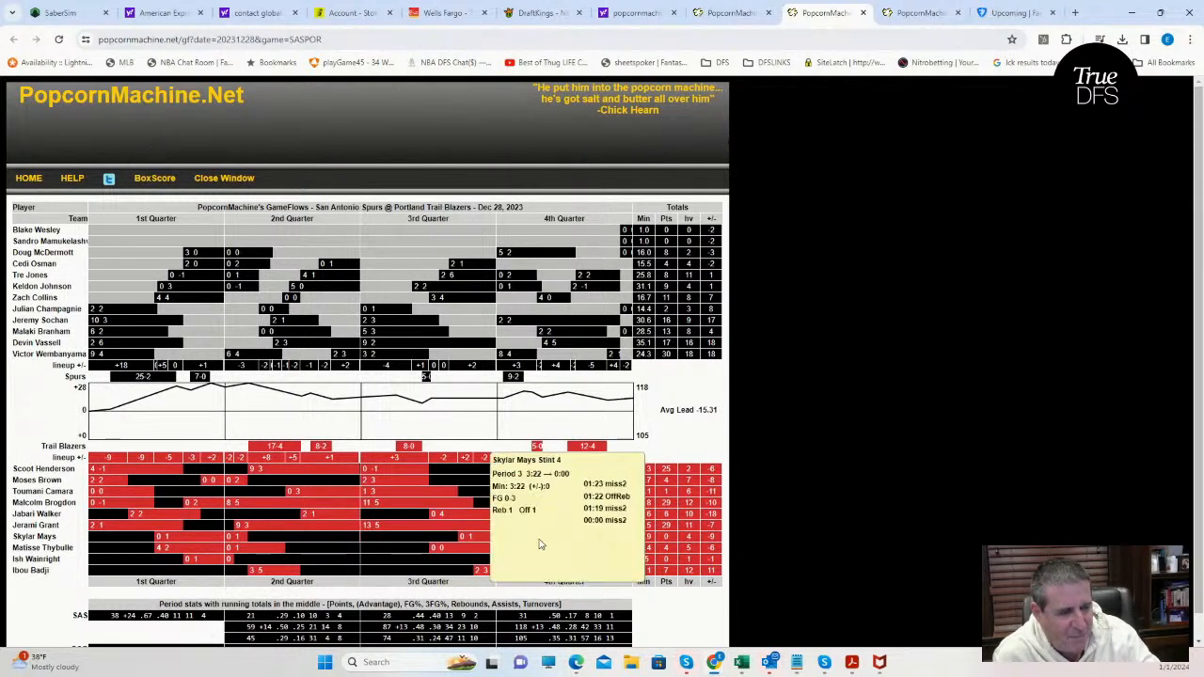
pyautogui.moveTo(468, 553)
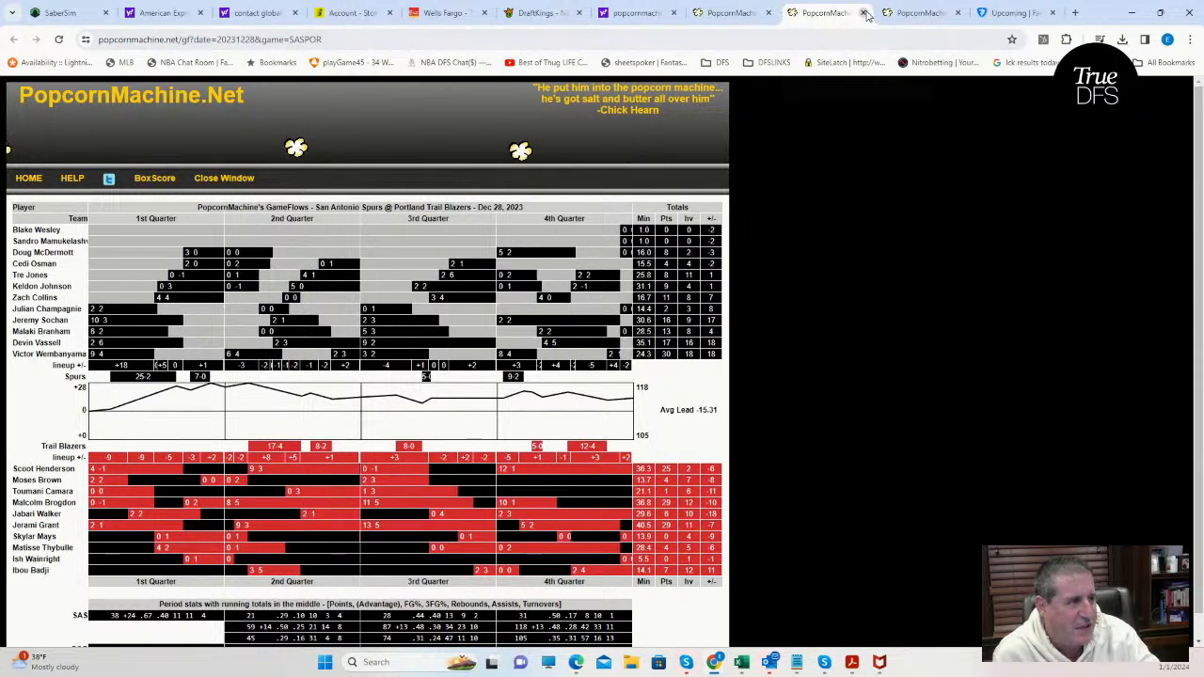
# Close the PopcornMachine game list and both San Antonio at Portland GameFlow pages.
pyautogui.click(864, 14)
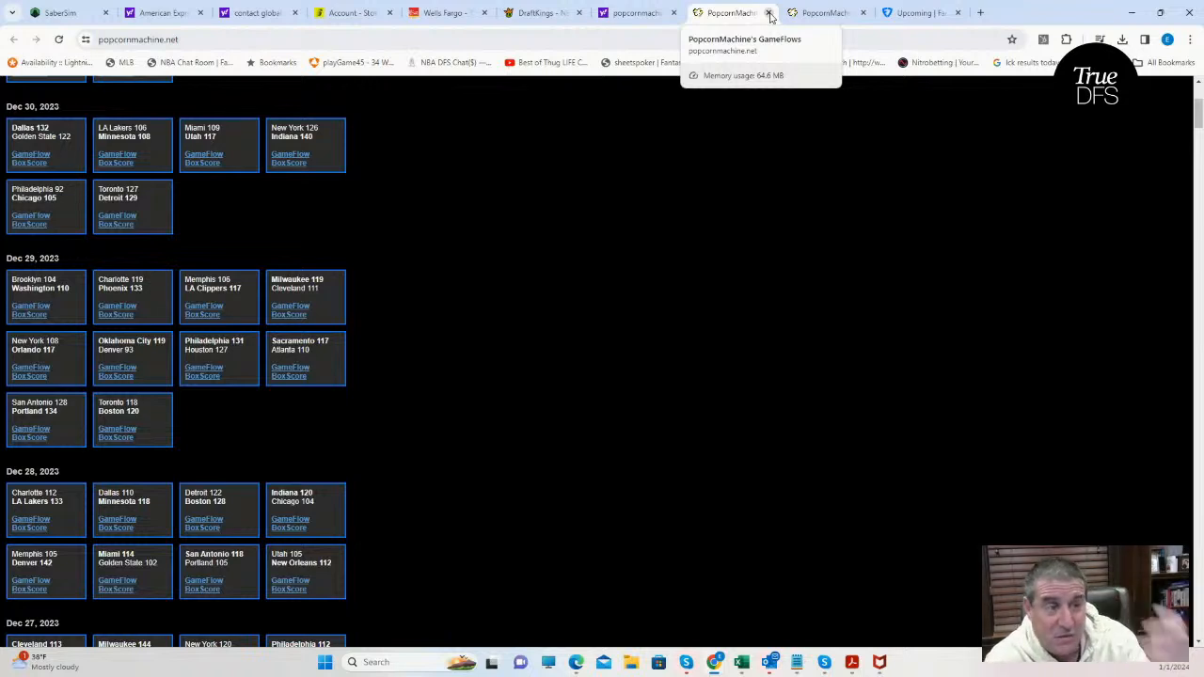
pyautogui.click(769, 13)
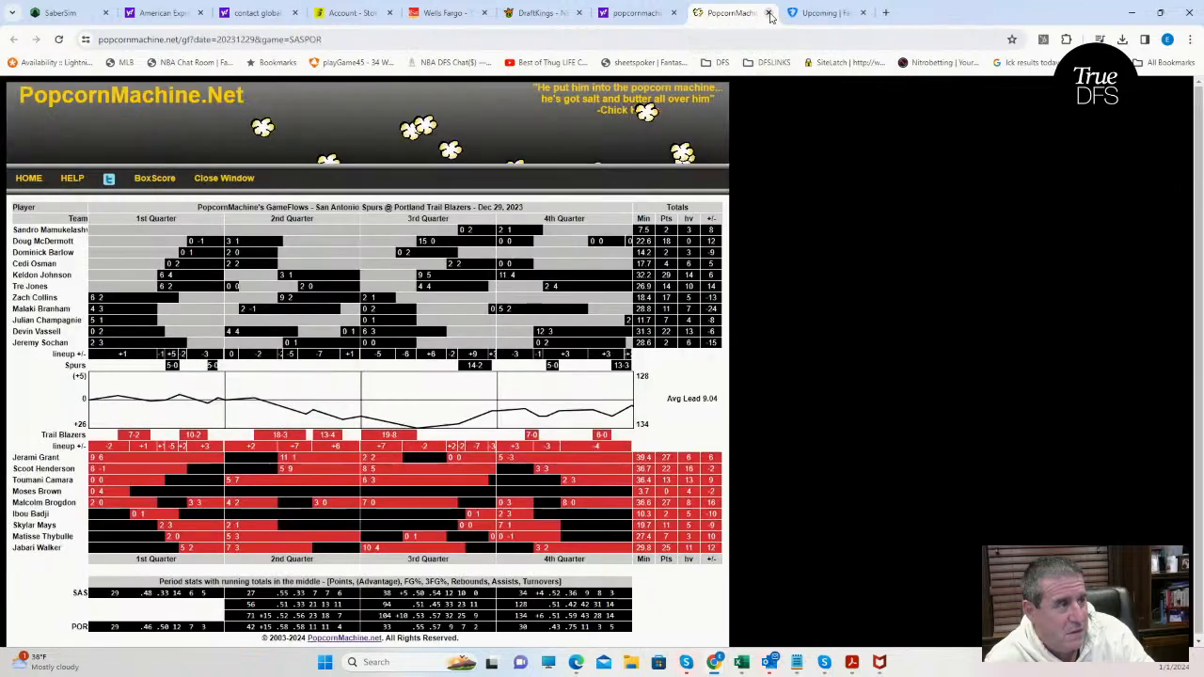
pyautogui.click(770, 13)
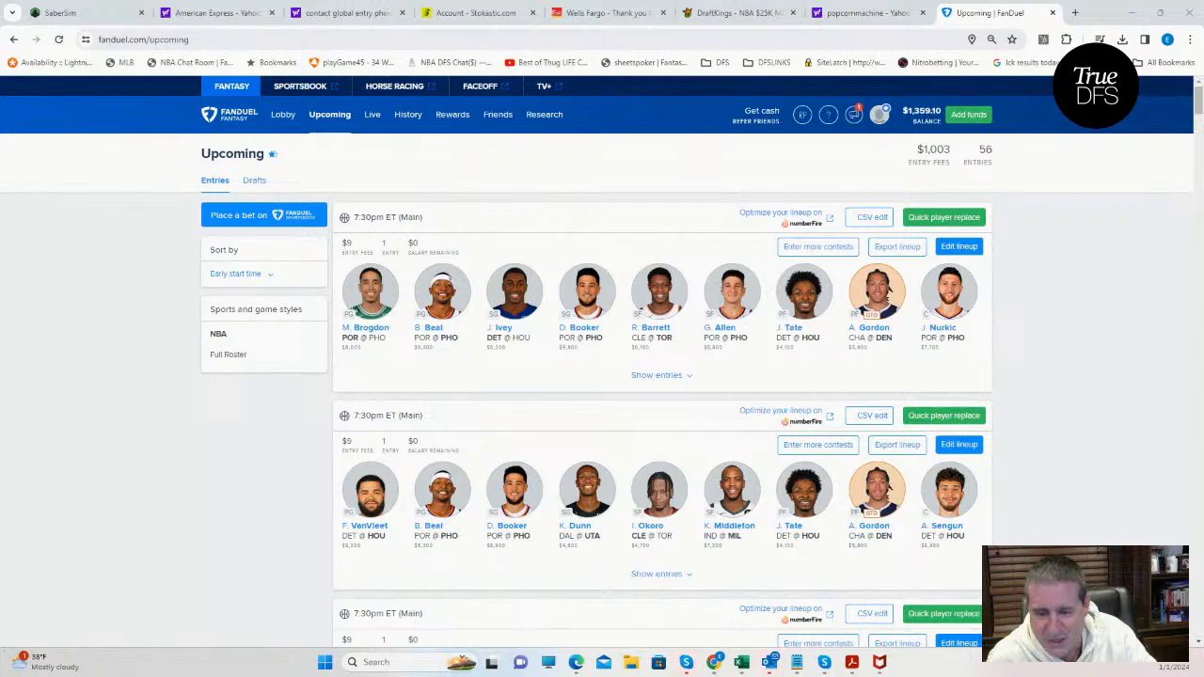
# Switch to the NBADK_Proj workbook and search the TrueDFS sheet for "moses" to check Moses Brown's projection.
pyautogui.hotkey('alt', 'Tab')
pyautogui.click(696, 292)
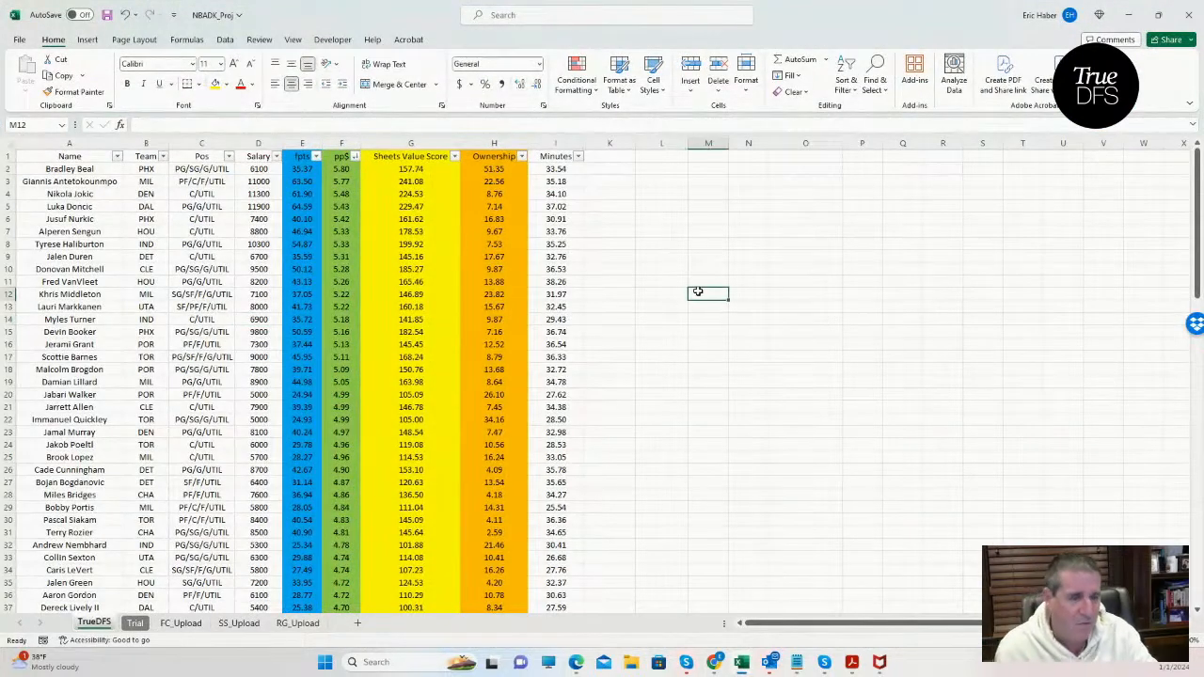
pyautogui.hotkey('ctrl', 'f')
pyautogui.write('moses')
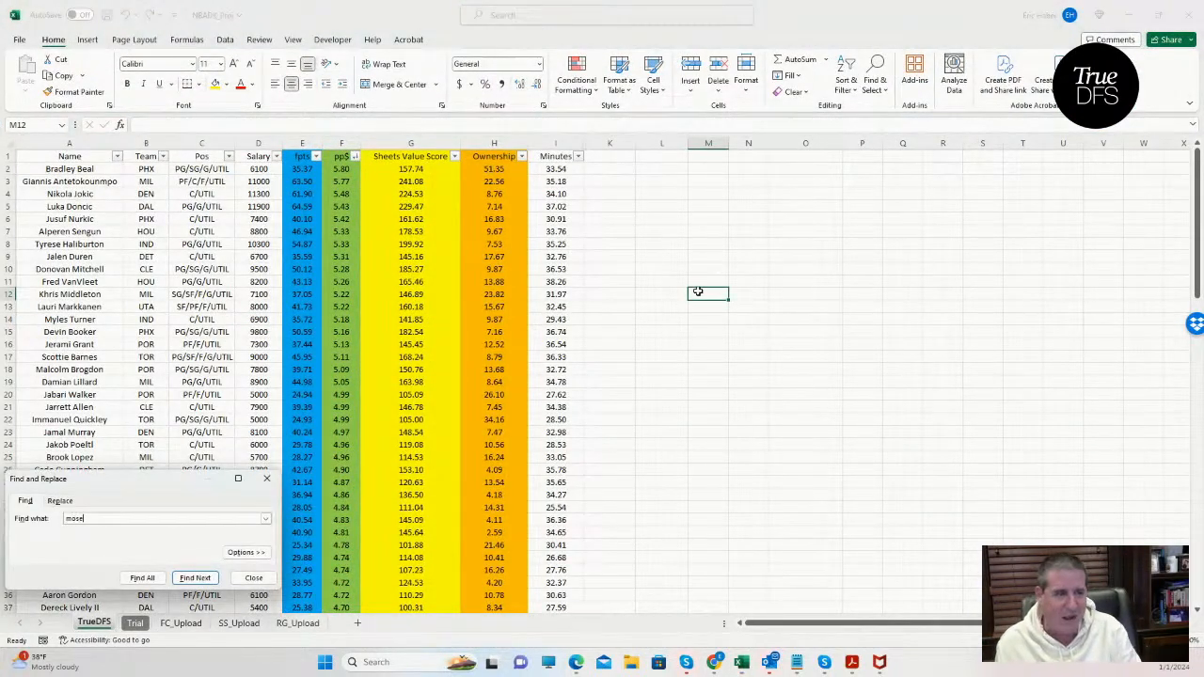
pyautogui.press('Return')
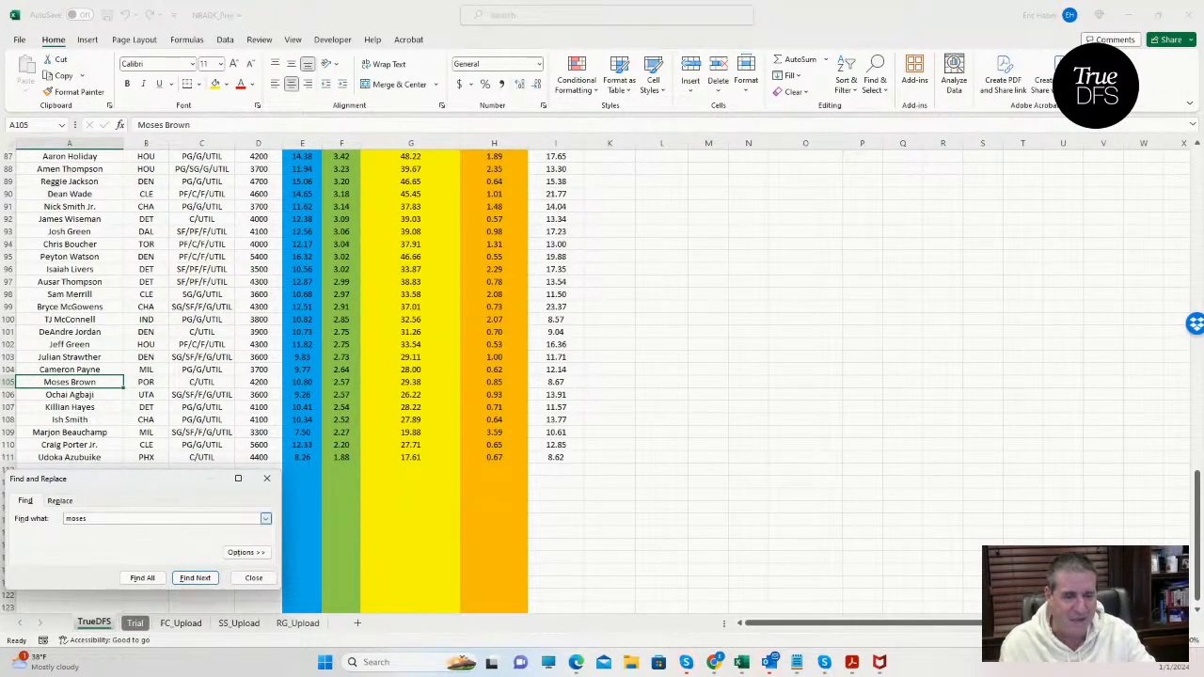
pyautogui.click(43, 527)
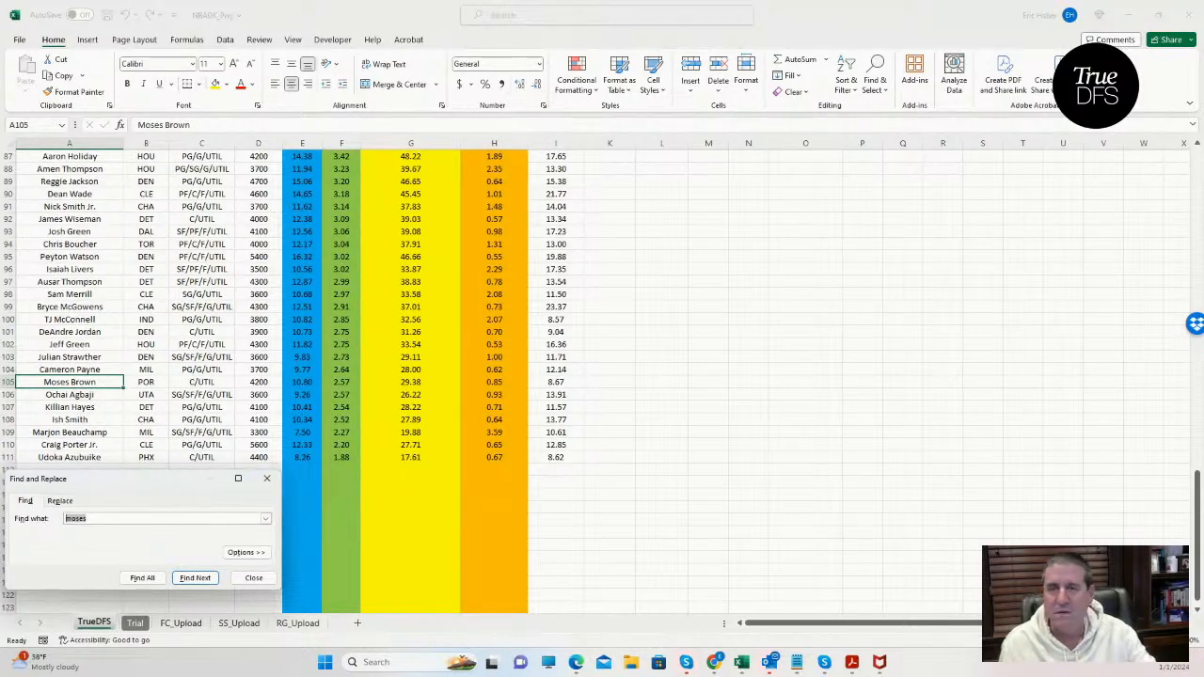
pyautogui.click(267, 479)
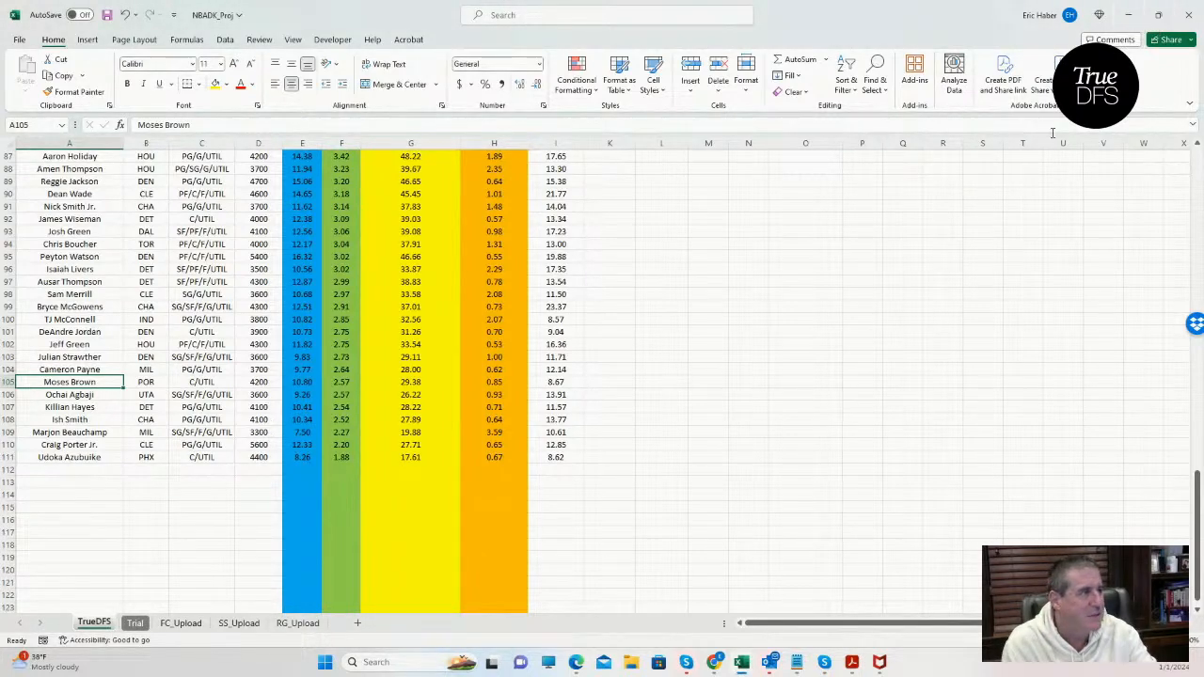
pyautogui.click(918, 243)
pyautogui.click(779, 233)
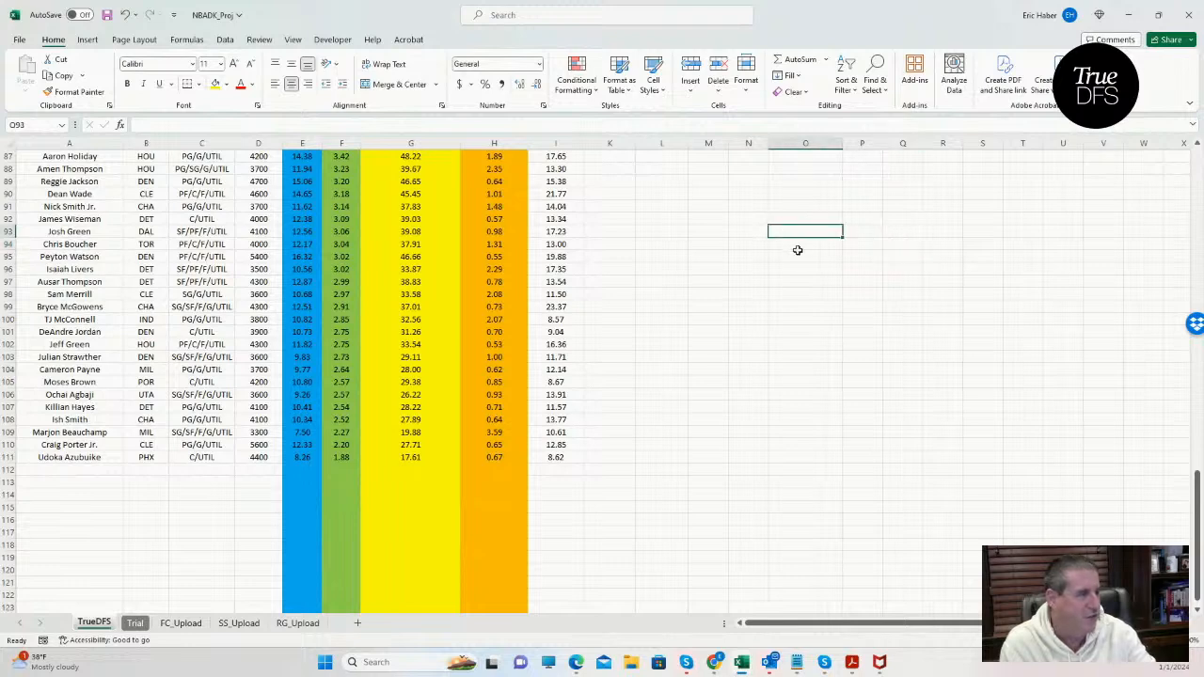
pyautogui.click(803, 268)
pyautogui.click(940, 304)
pyautogui.click(762, 275)
pyautogui.click(674, 231)
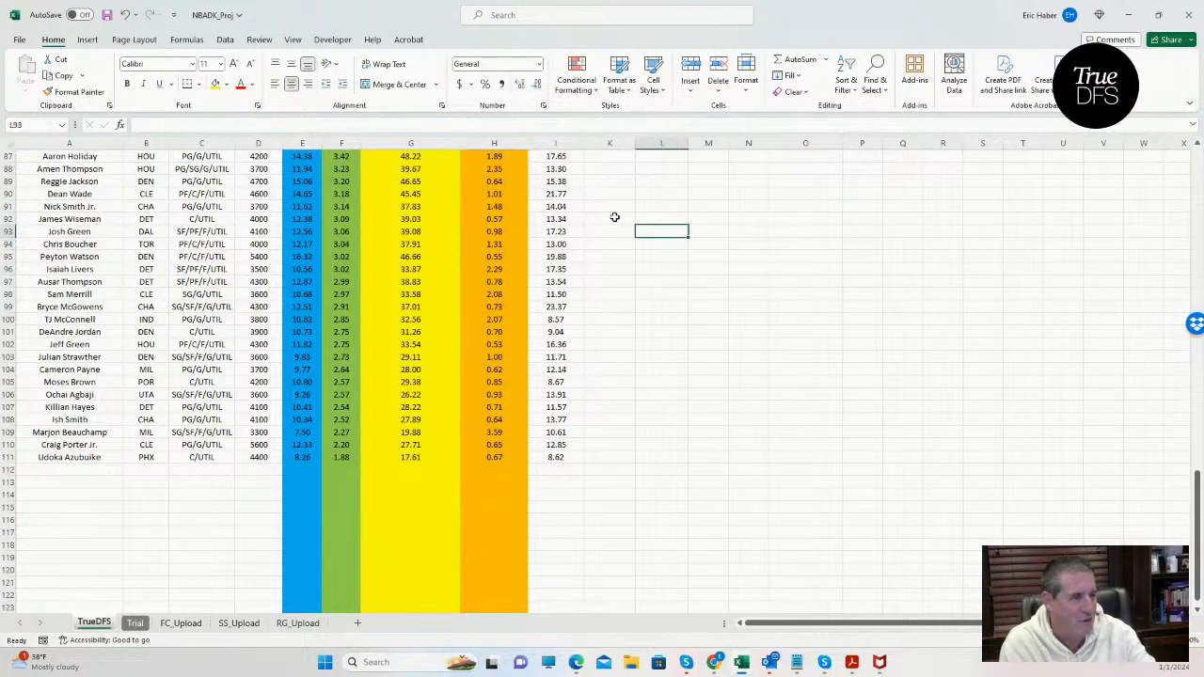
pyautogui.click(615, 218)
pyautogui.click(686, 206)
pyautogui.click(739, 194)
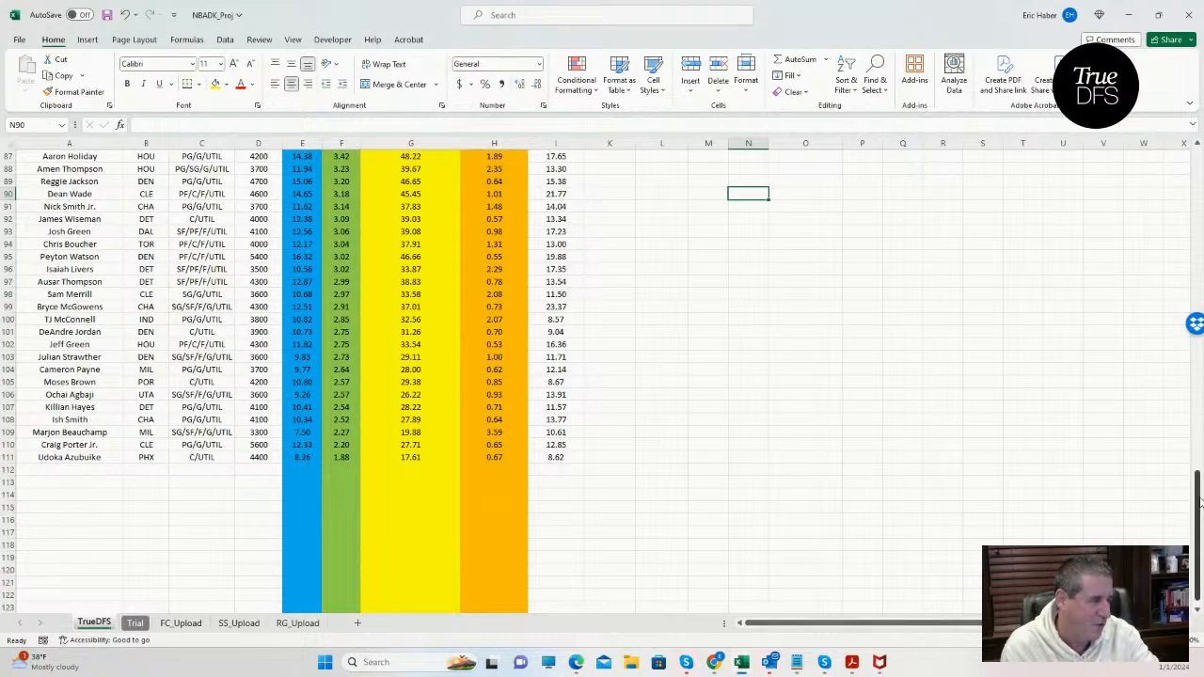
# Examine the pp$ and salary values of the top-ranked players, from Bradley Beal down to Jabari Walker.
pyautogui.moveTo(1199, 504); pyautogui.dragTo(1199, 160)
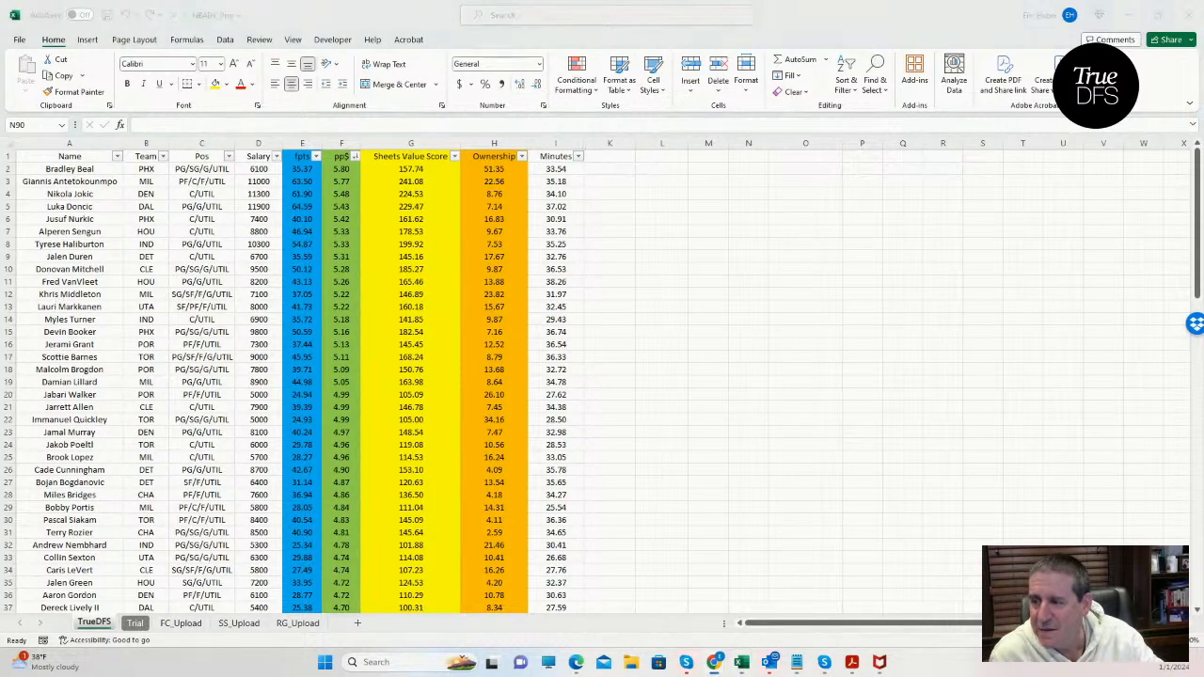
pyautogui.click(0, 301)
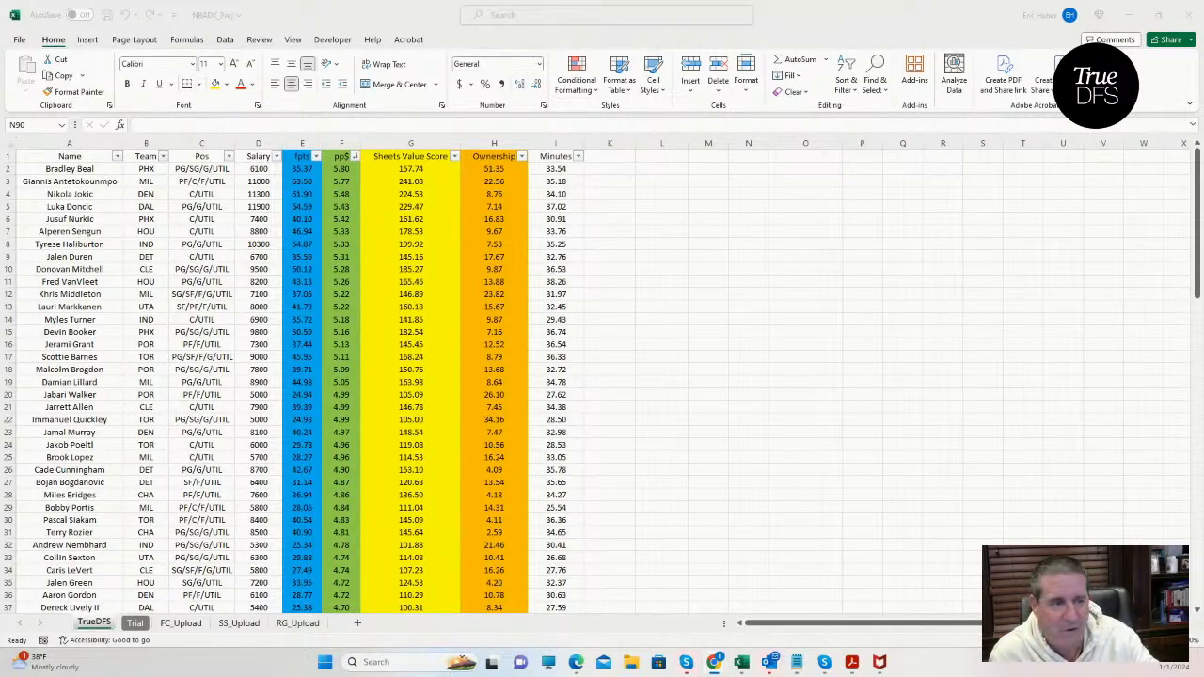
pyautogui.click(651, 259)
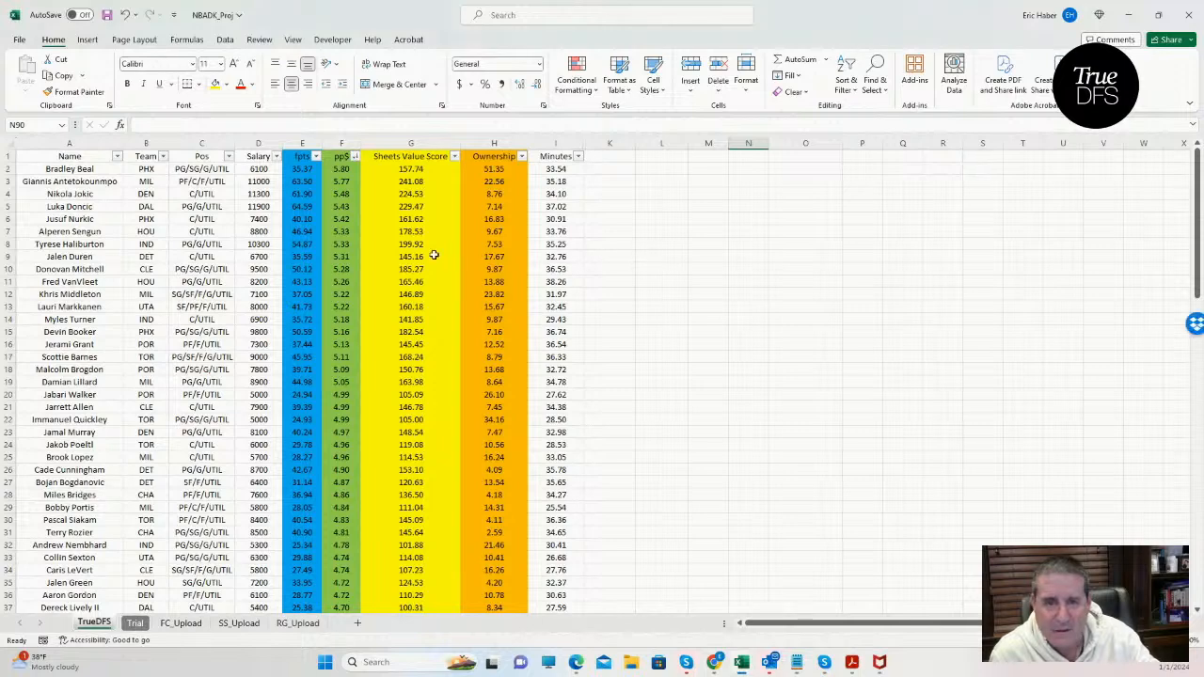
pyautogui.click(333, 201)
pyautogui.click(341, 169)
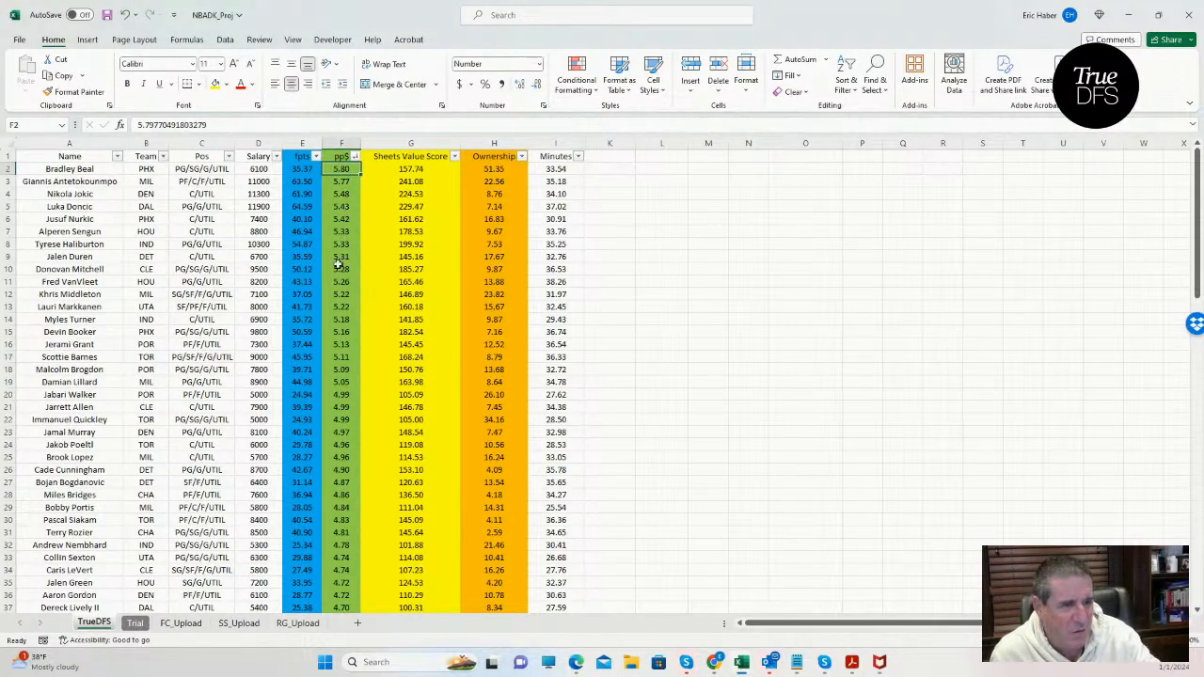
pyautogui.click(260, 170)
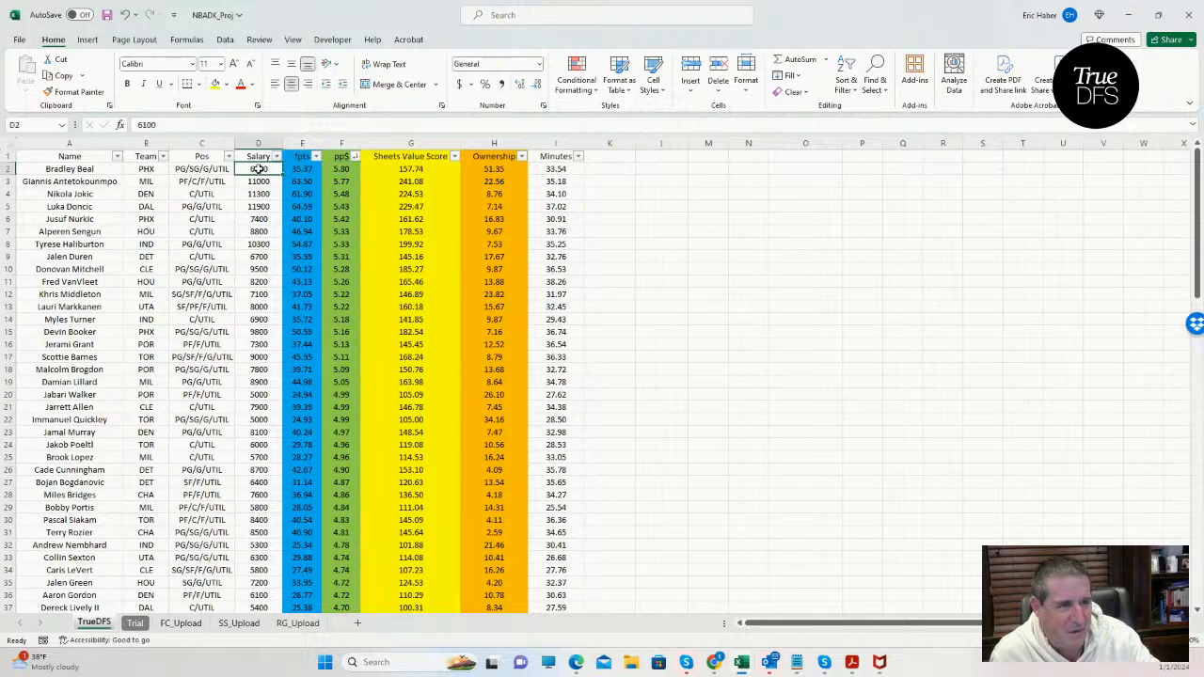
pyautogui.click(261, 183)
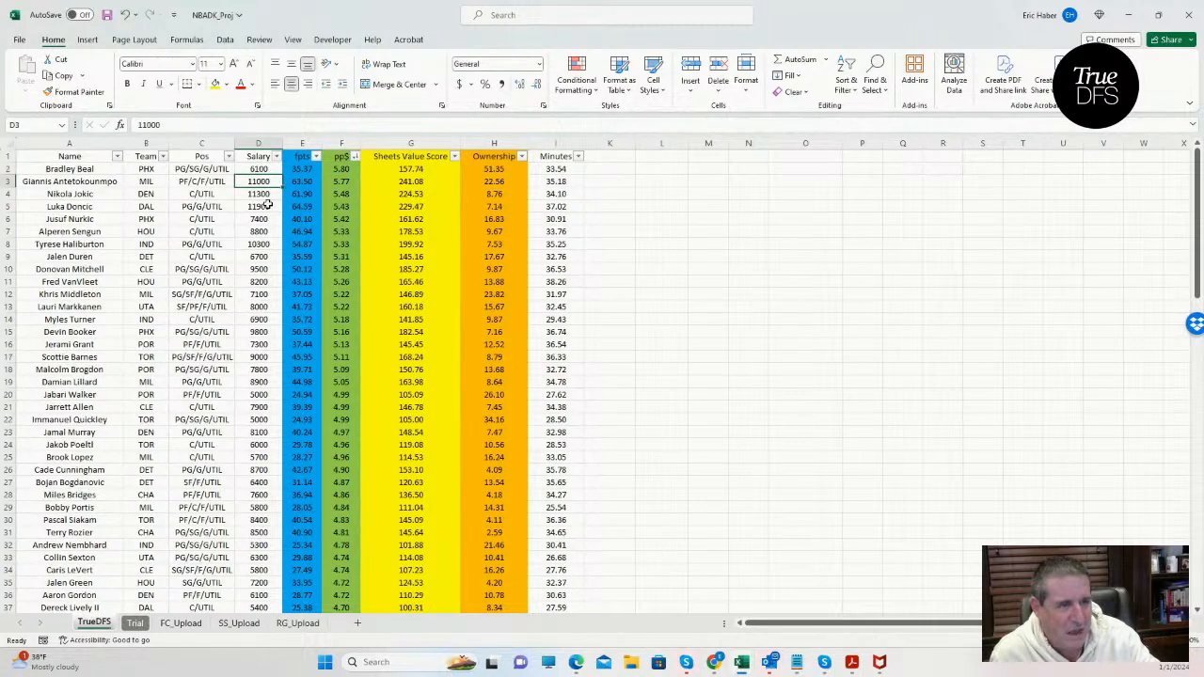
pyautogui.click(267, 218)
pyautogui.click(264, 231)
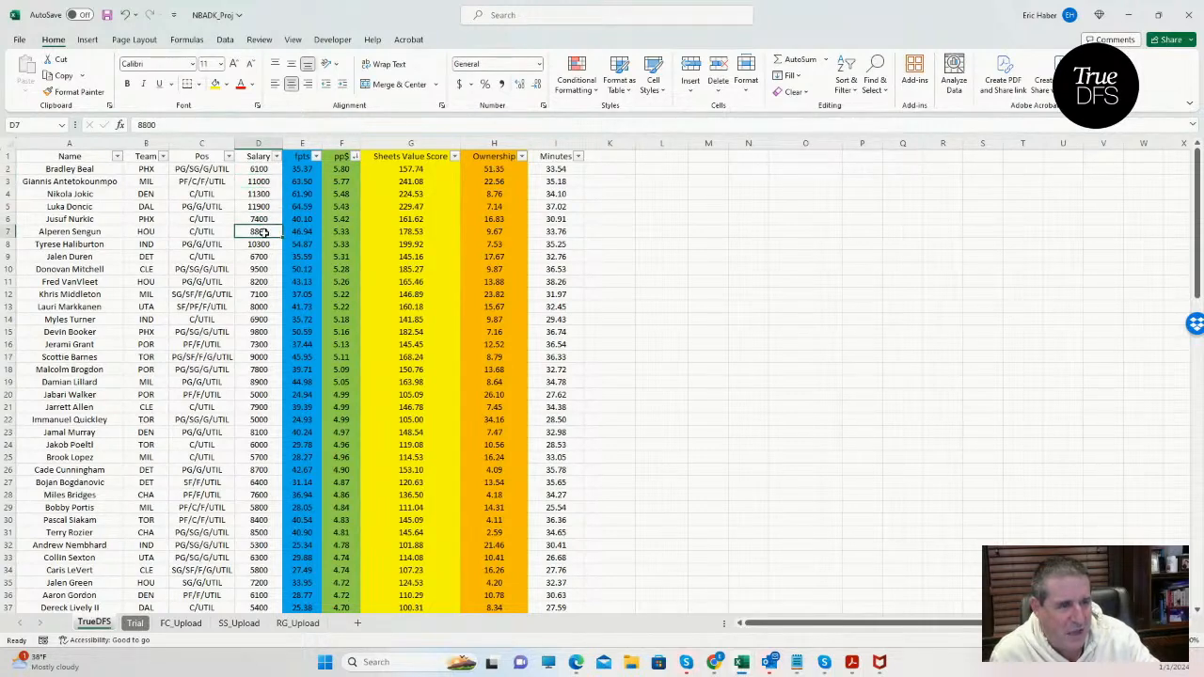
pyautogui.click(265, 273)
pyautogui.click(266, 331)
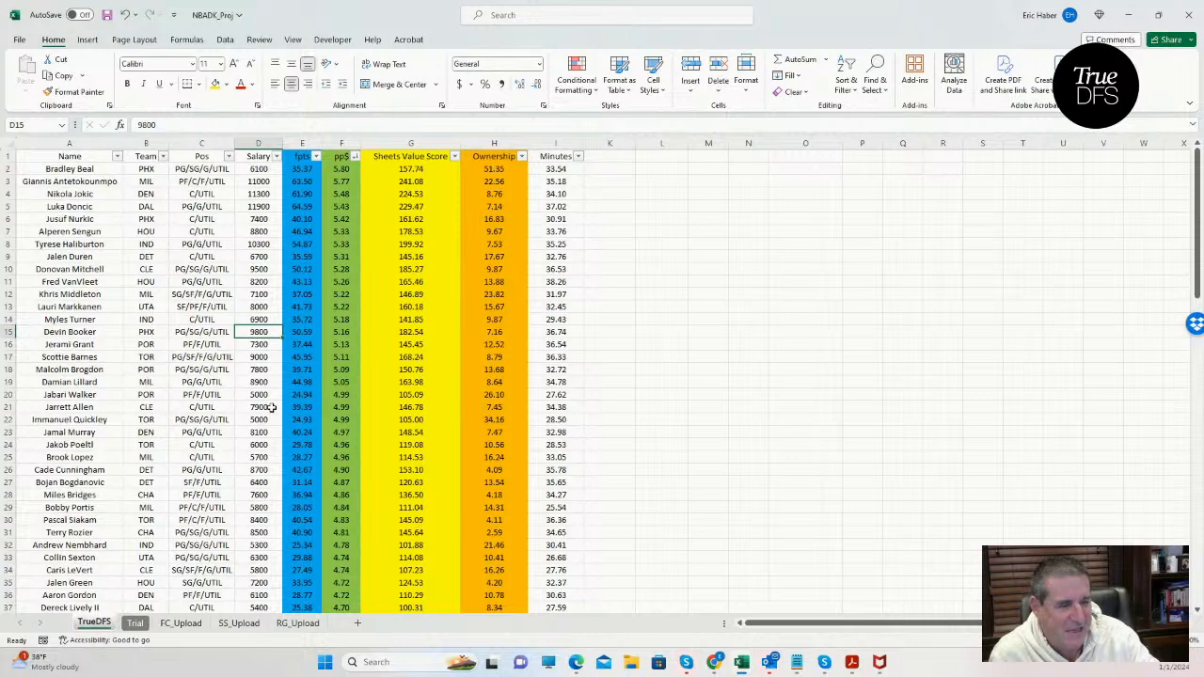
pyautogui.click(266, 396)
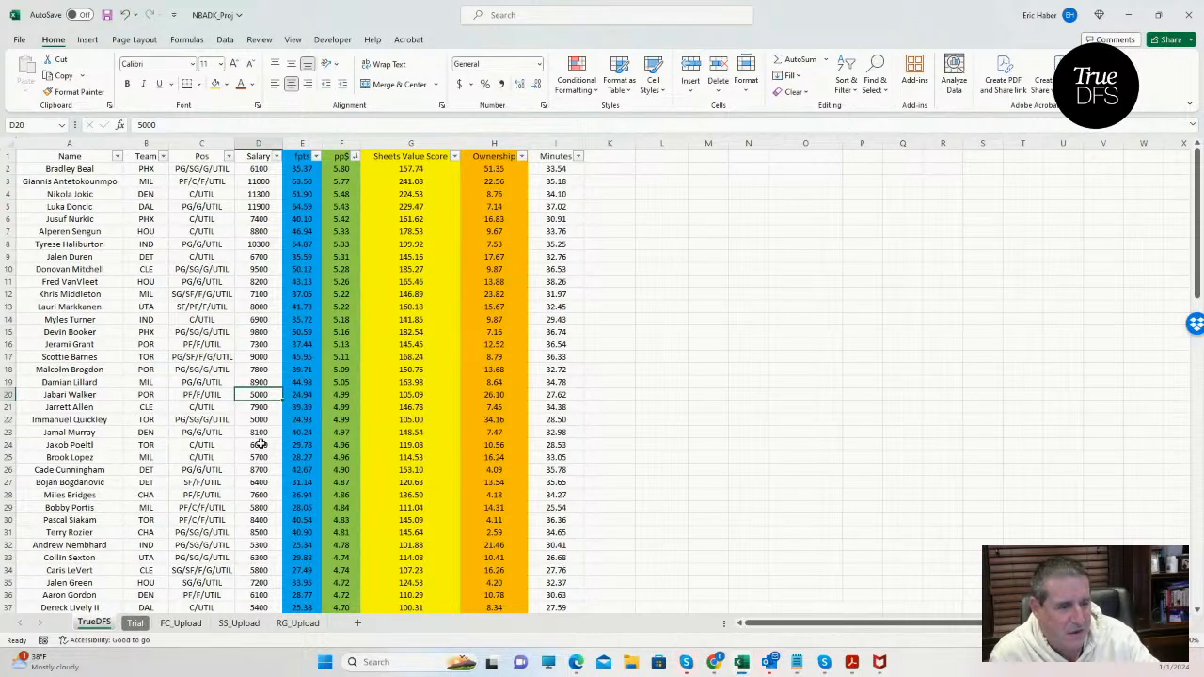
# Compare the salaries of the next value tier, including Brook Lopez, Bobby Portis, Pascal Siakam and Andrew Nembhard.
pyautogui.click(255, 481)
pyautogui.click(263, 519)
pyautogui.click(263, 545)
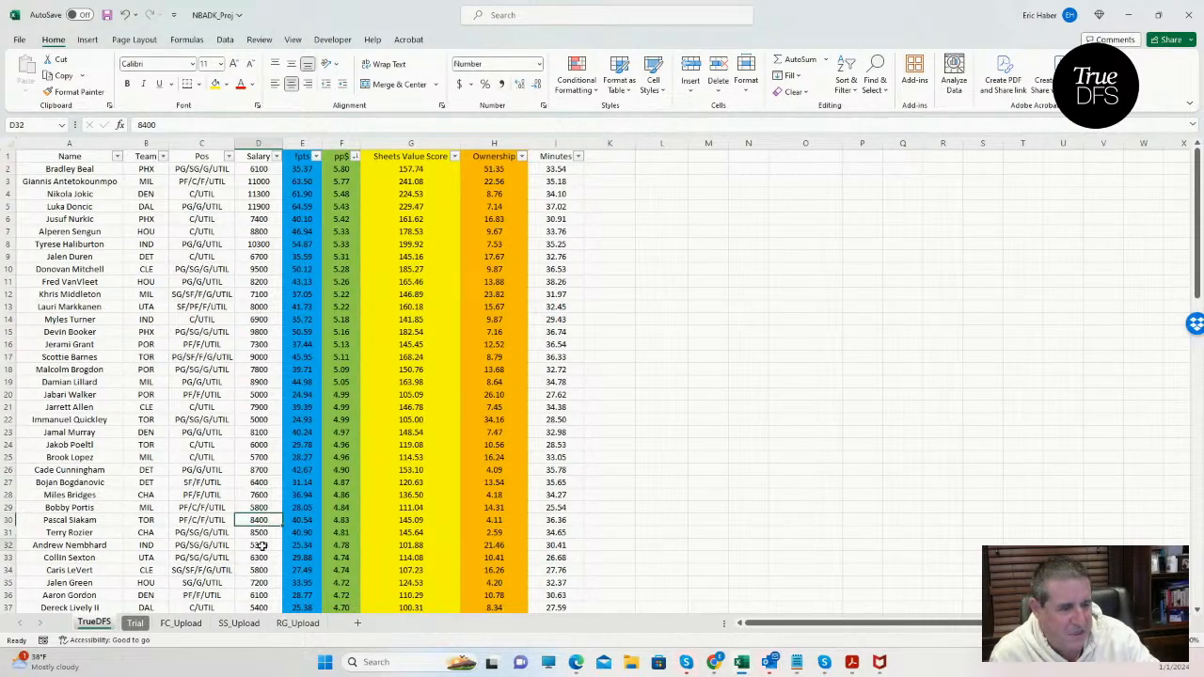
pyautogui.click(306, 544)
pyautogui.click(259, 519)
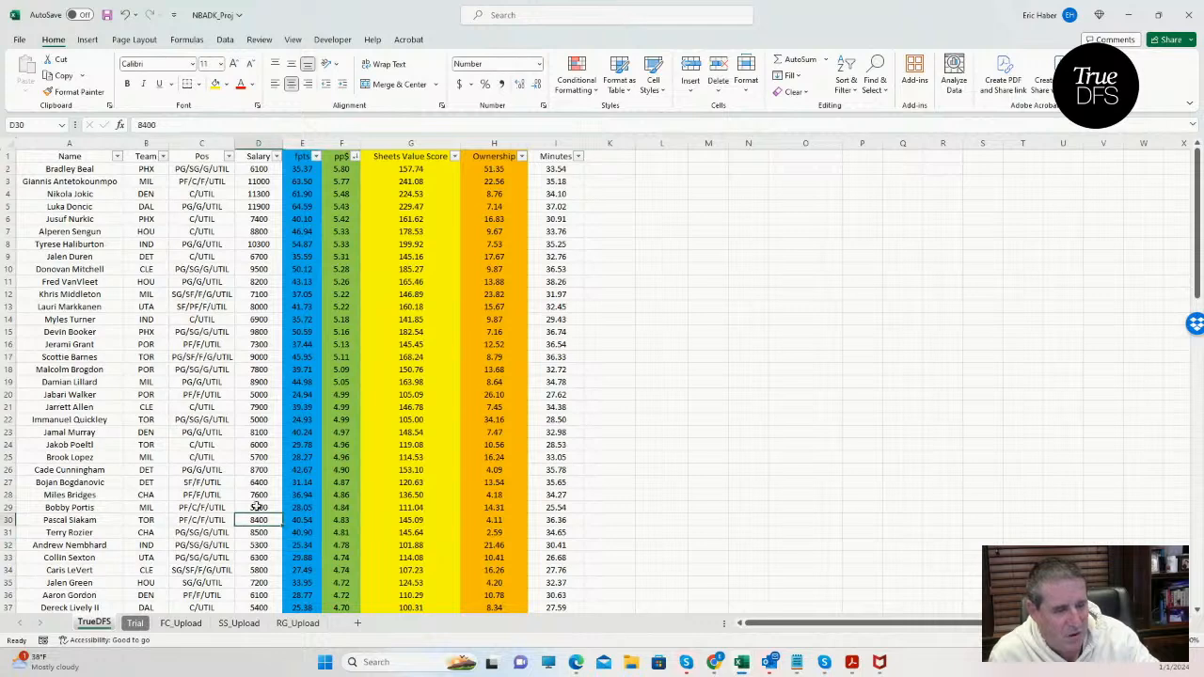
pyautogui.click(247, 457)
pyautogui.click(259, 508)
pyautogui.click(267, 544)
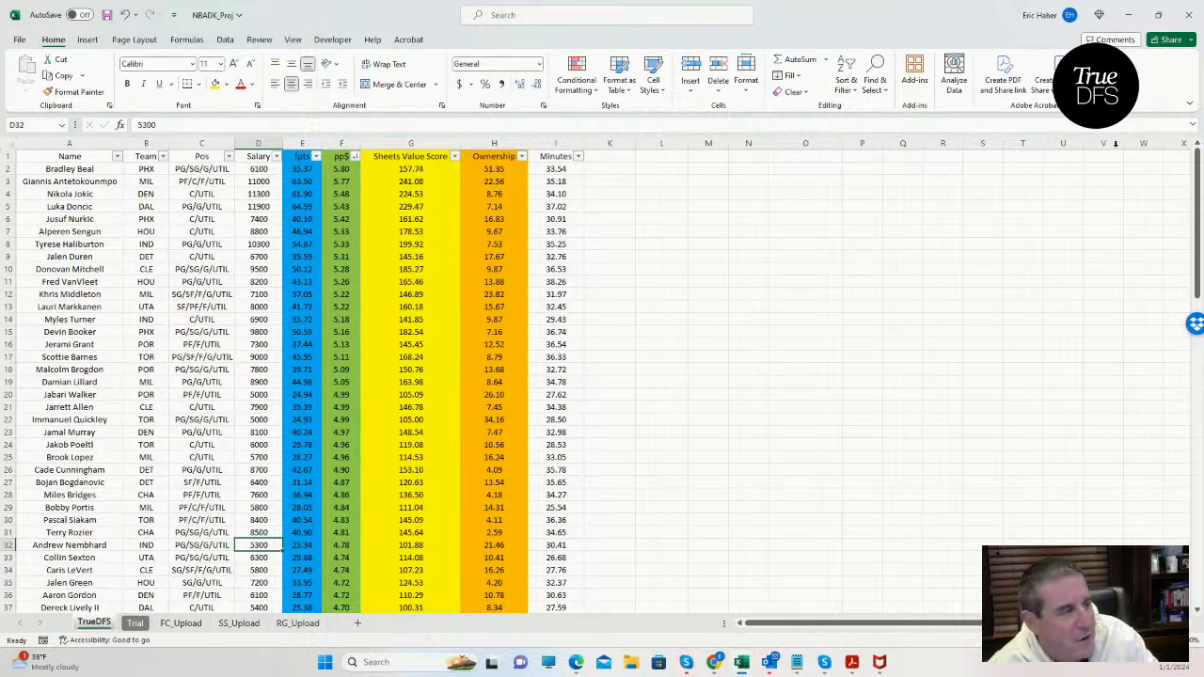
pyautogui.click(914, 259)
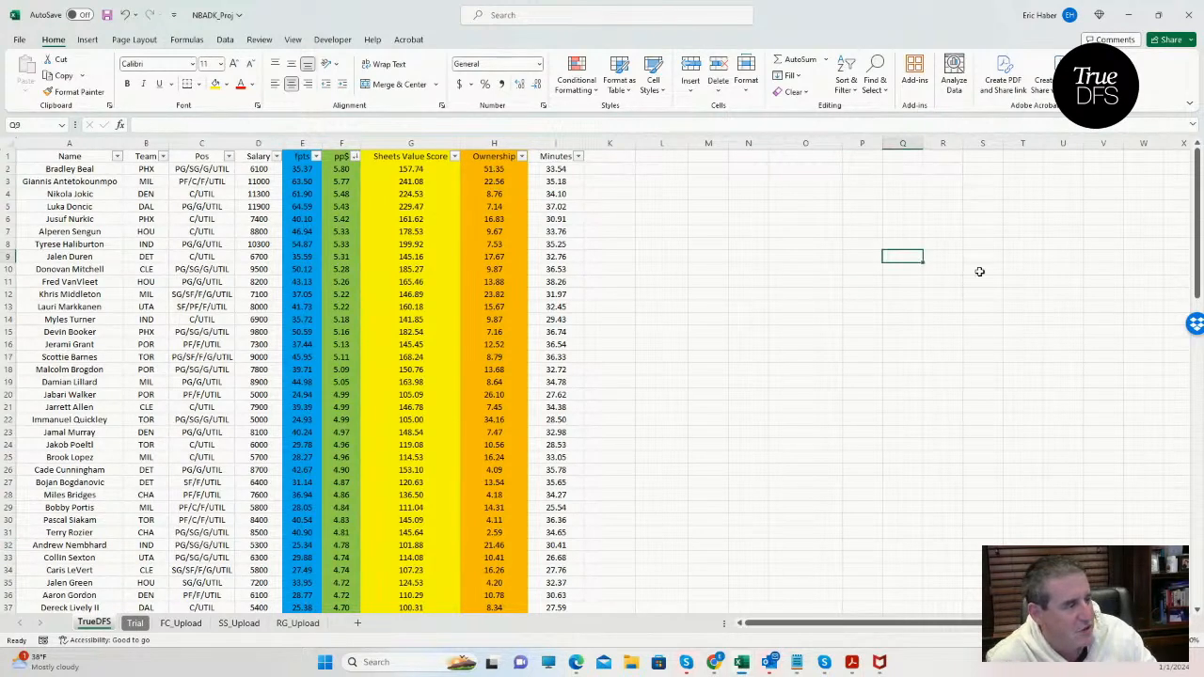
pyautogui.click(978, 269)
pyautogui.click(941, 269)
pyautogui.click(905, 255)
pyautogui.click(952, 270)
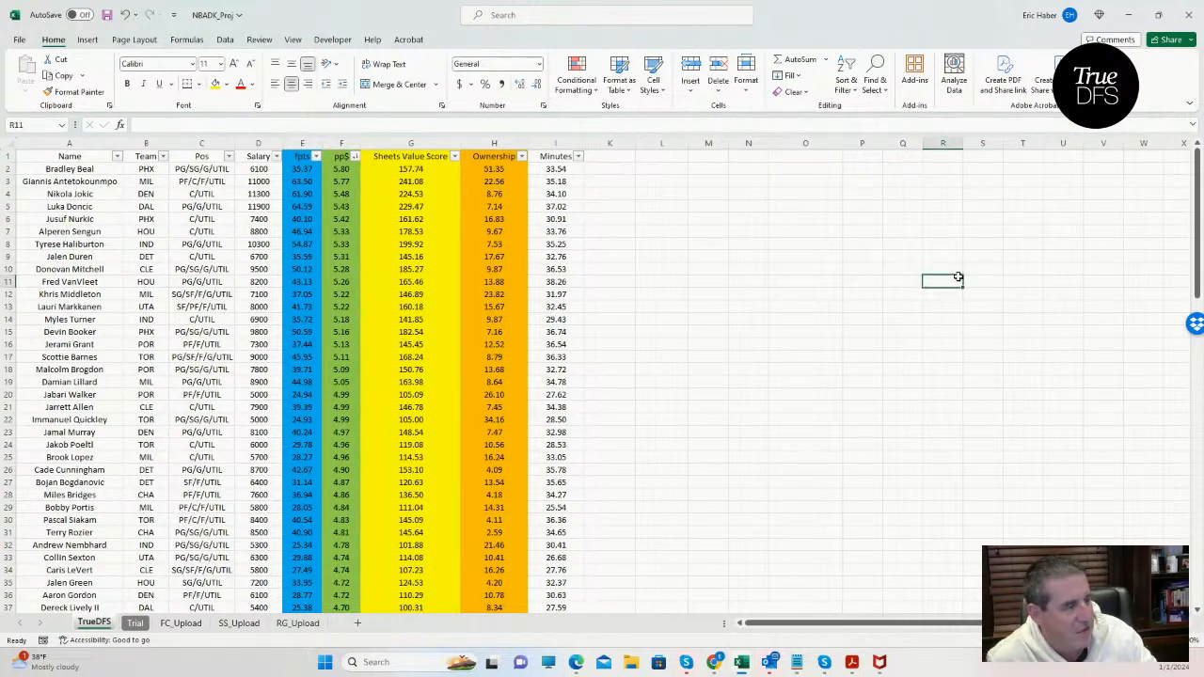
pyautogui.click(1029, 299)
pyautogui.click(948, 269)
pyautogui.click(908, 256)
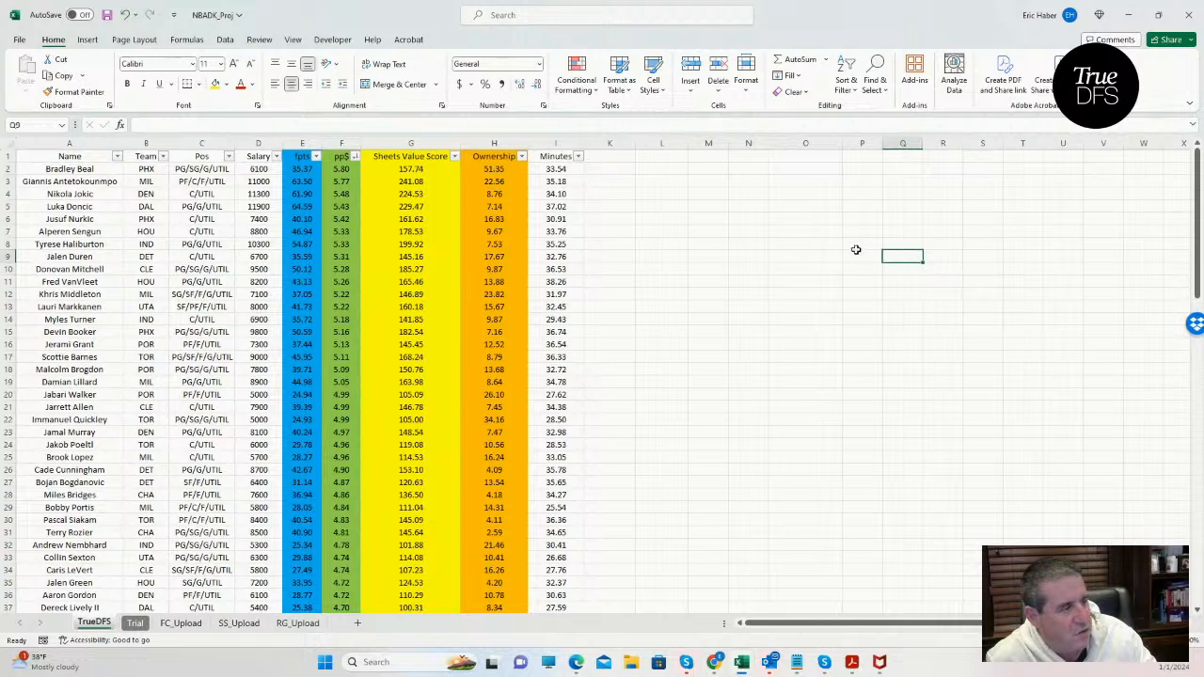
pyautogui.click(852, 243)
pyautogui.click(815, 228)
pyautogui.click(749, 219)
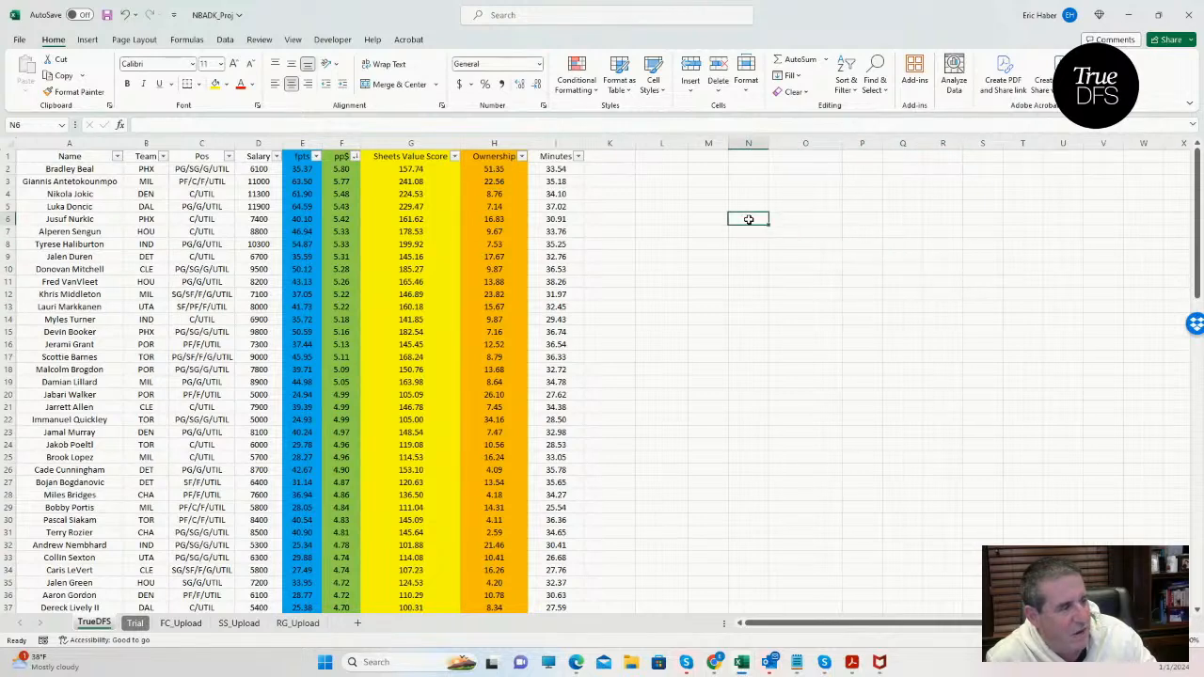
pyautogui.click(679, 204)
pyautogui.click(708, 206)
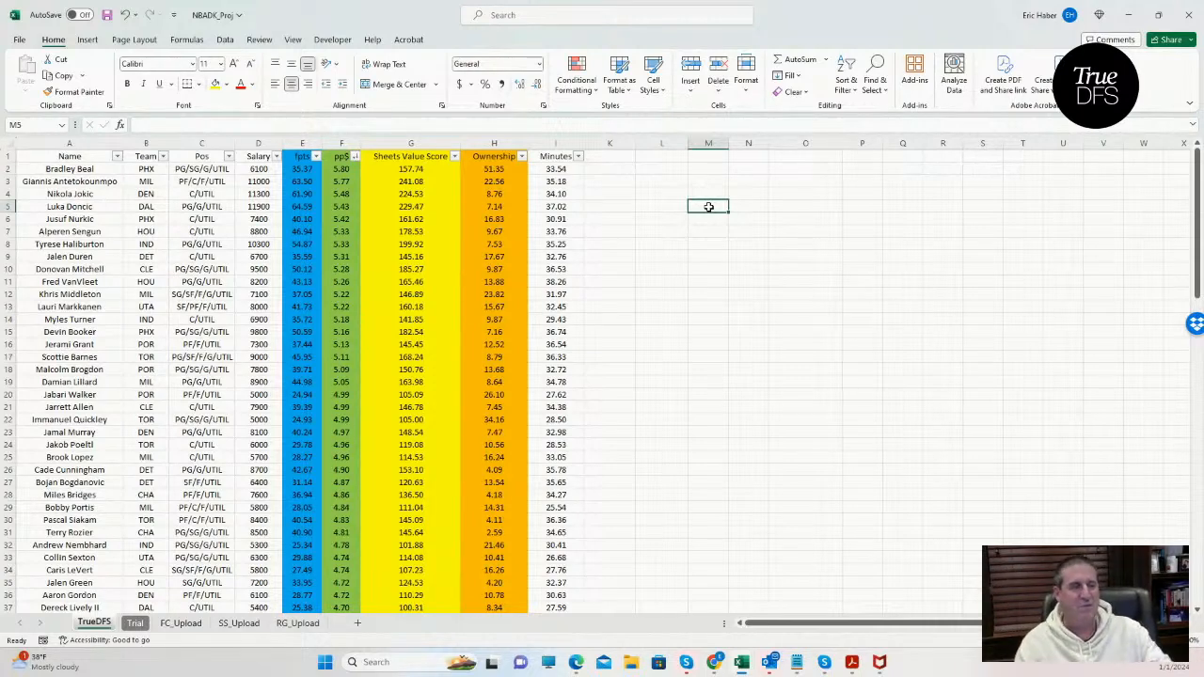
# Switch to the DraftKings NBA $25K Mid Range Jumper entry and remove the Portland filter to list centers from all games.
pyautogui.click(1129, 14)
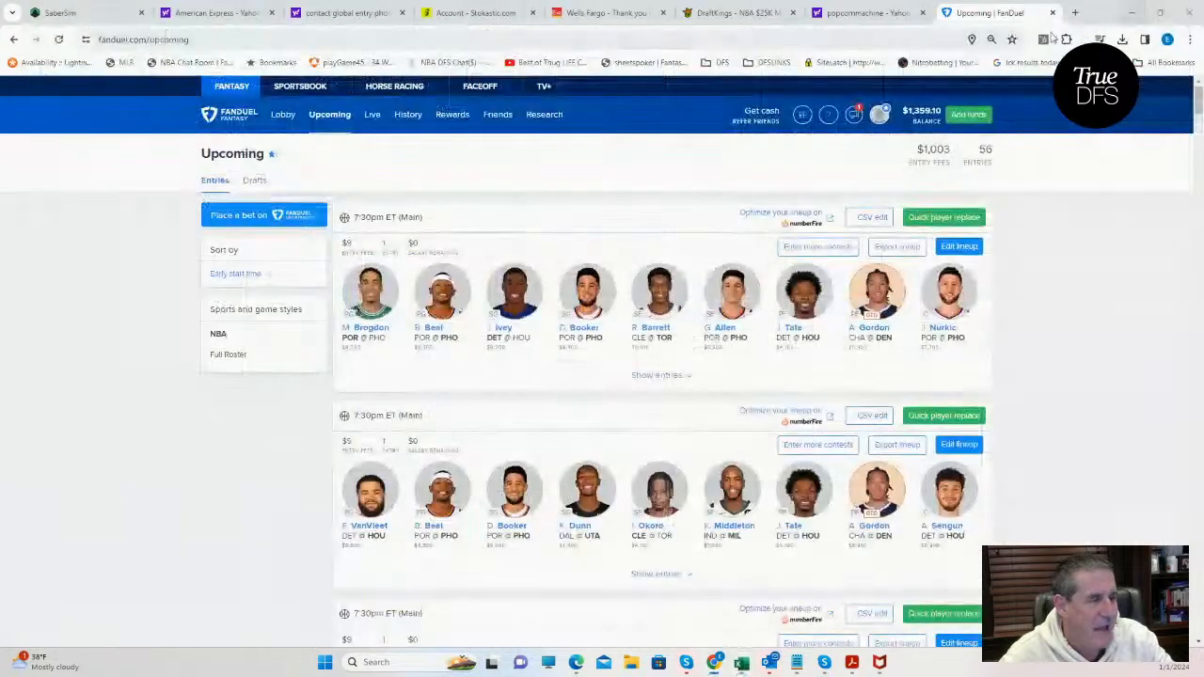
pyautogui.click(720, 19)
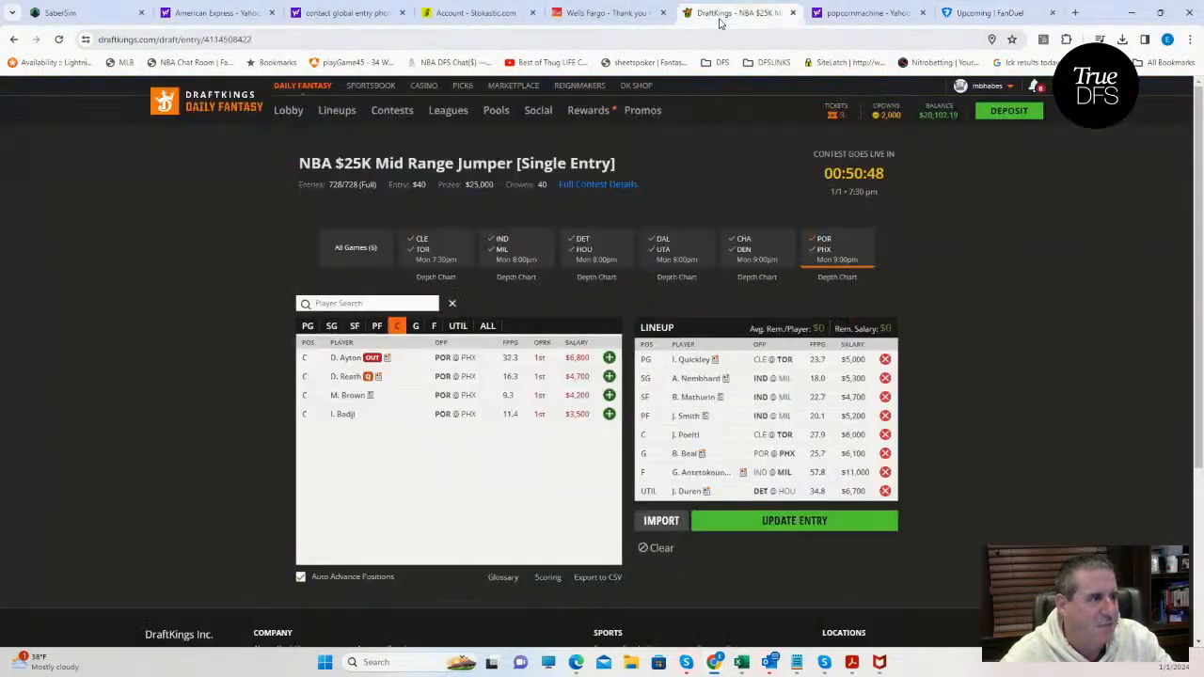
pyautogui.click(817, 246)
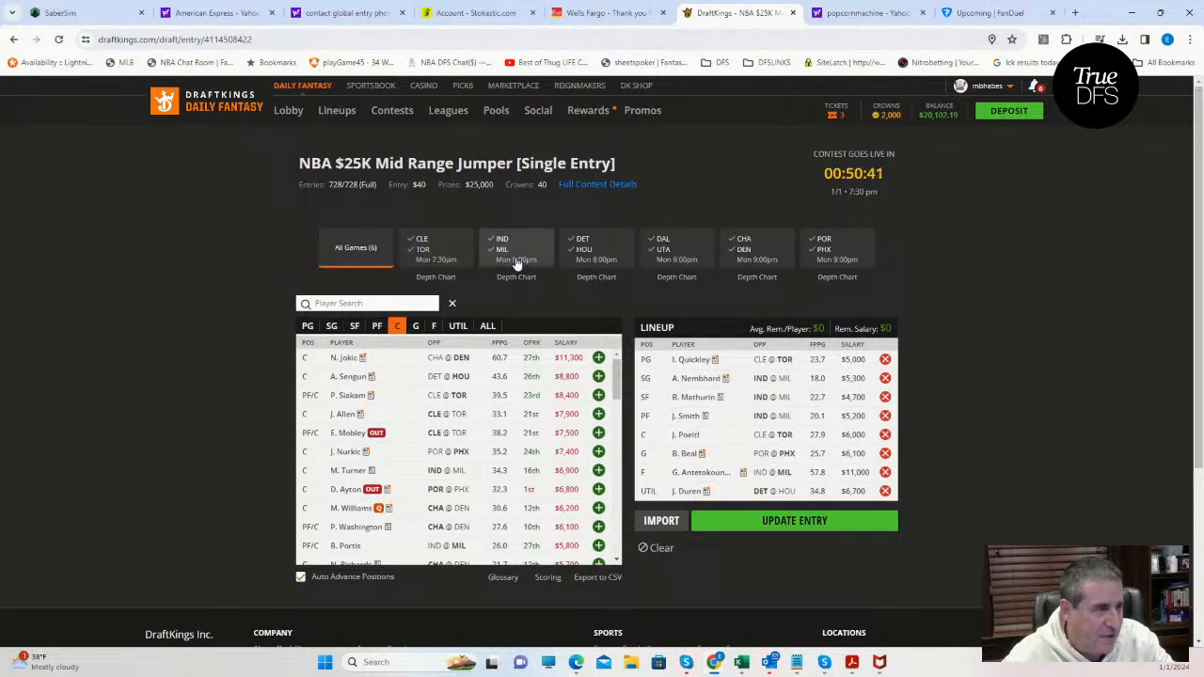
# Filter the player pool to Houston power forwards, check Jabari Smith Jr.'s player card, and restore all games.
pyautogui.click(583, 254)
pyautogui.click(379, 325)
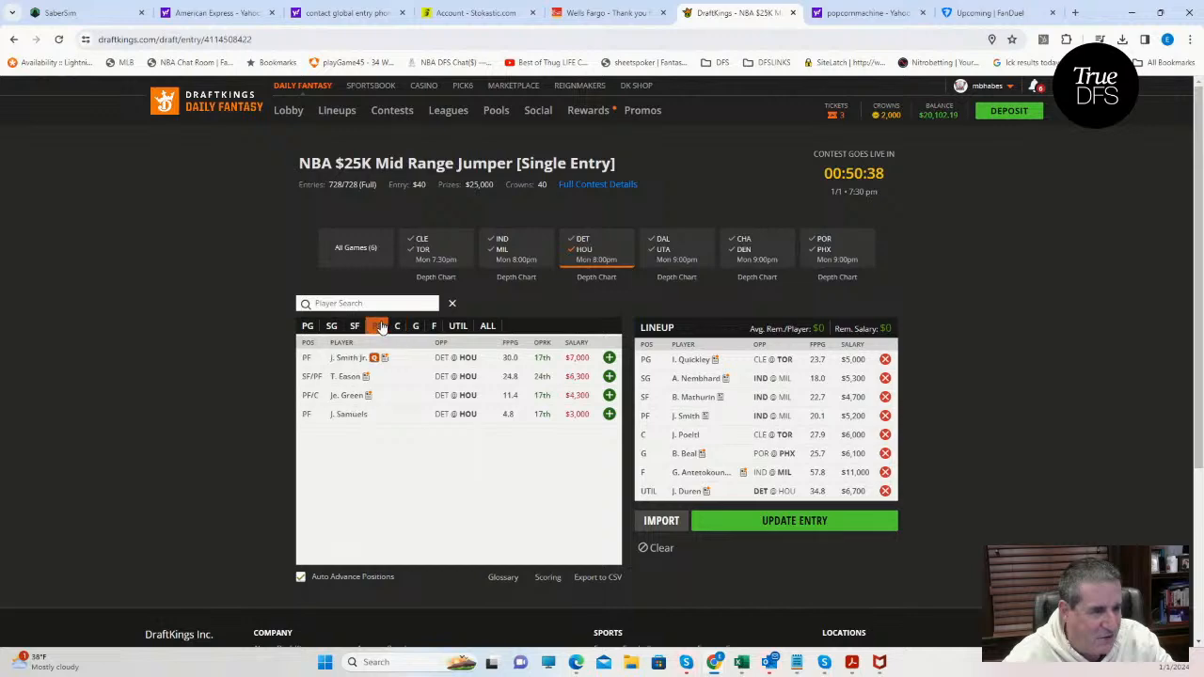
pyautogui.click(345, 359)
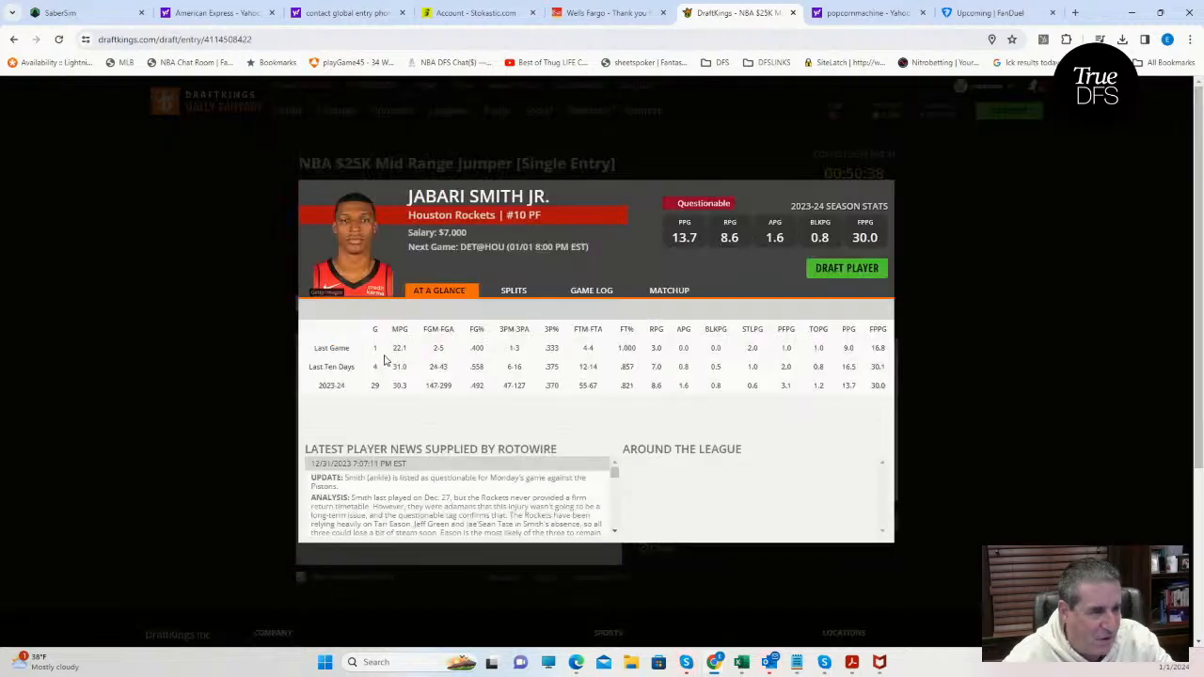
pyautogui.click(884, 191)
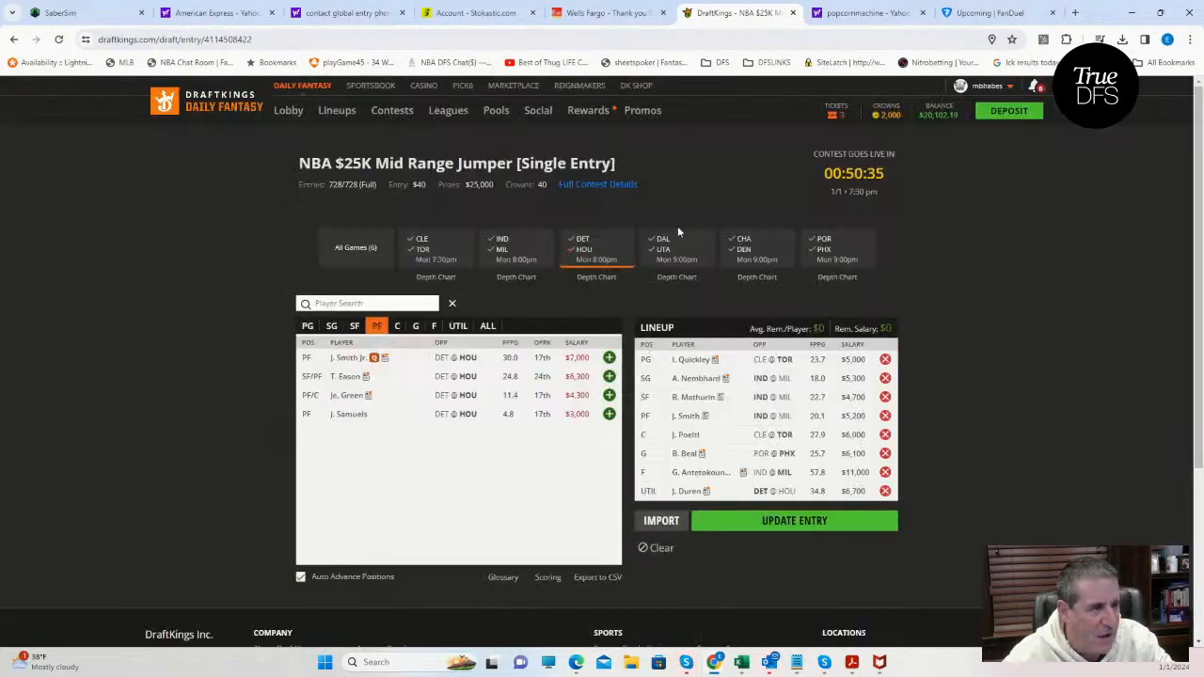
pyautogui.click(589, 256)
pyautogui.click(585, 252)
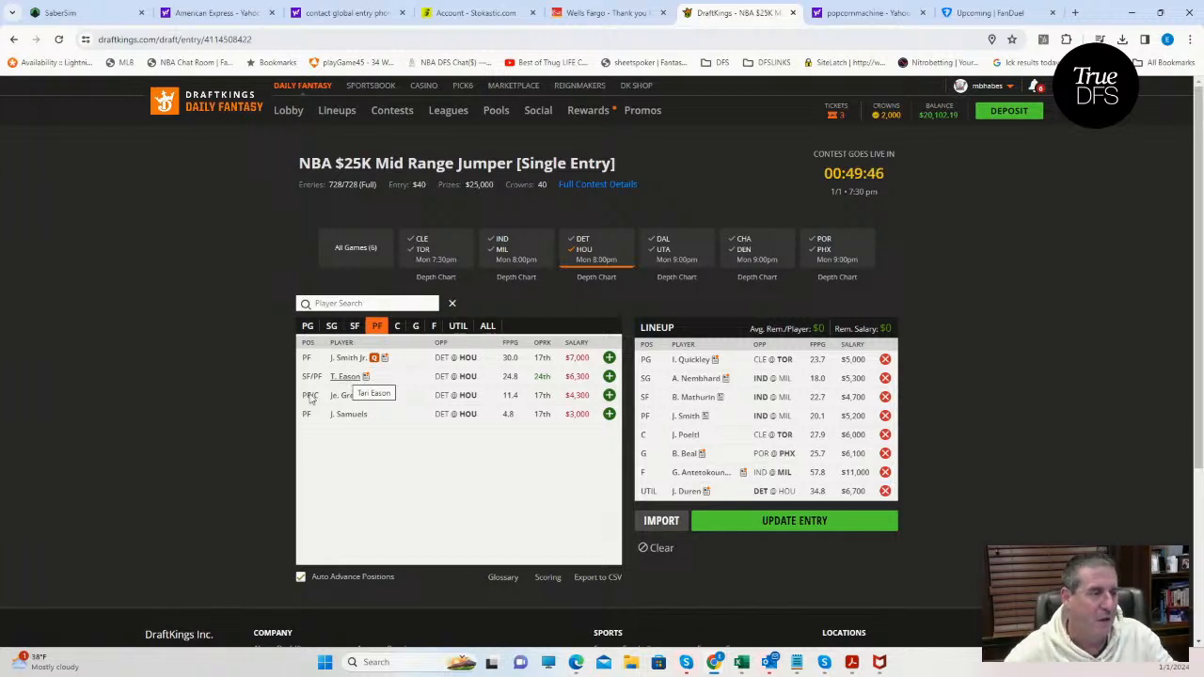
pyautogui.click(576, 254)
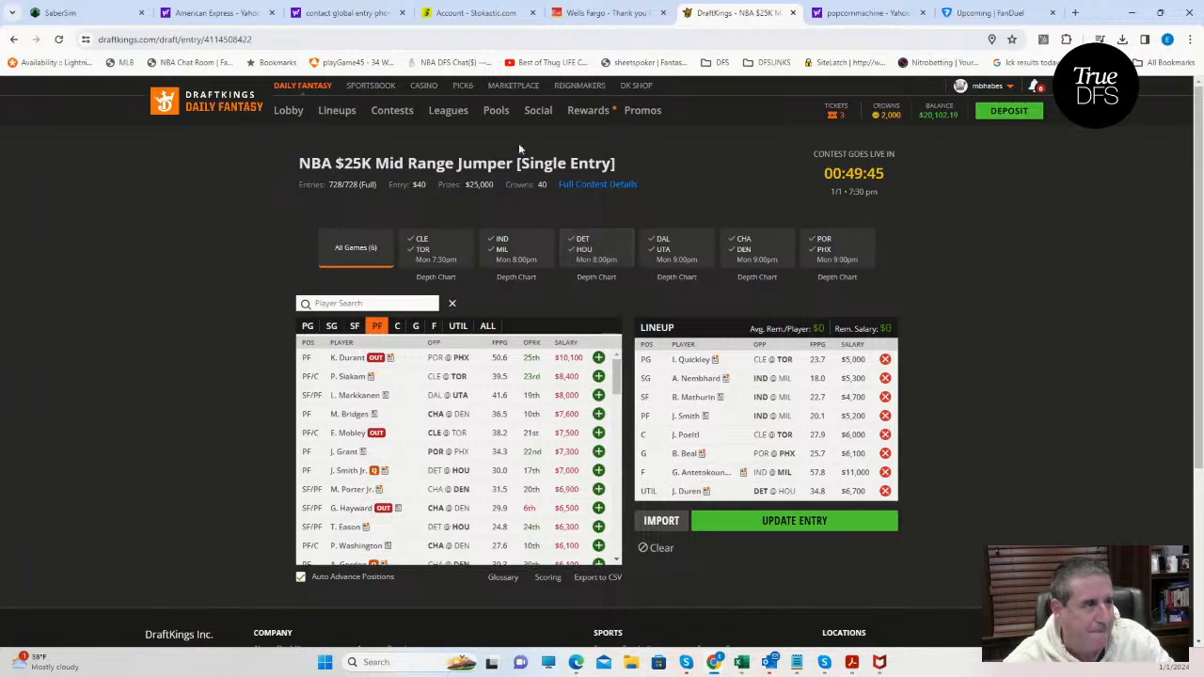
# Switch to SaberSim and load the DraftKings NBA Main slate at 7:30 PM on January 1, 2024.
pyautogui.click(75, 13)
pyautogui.click(183, 93)
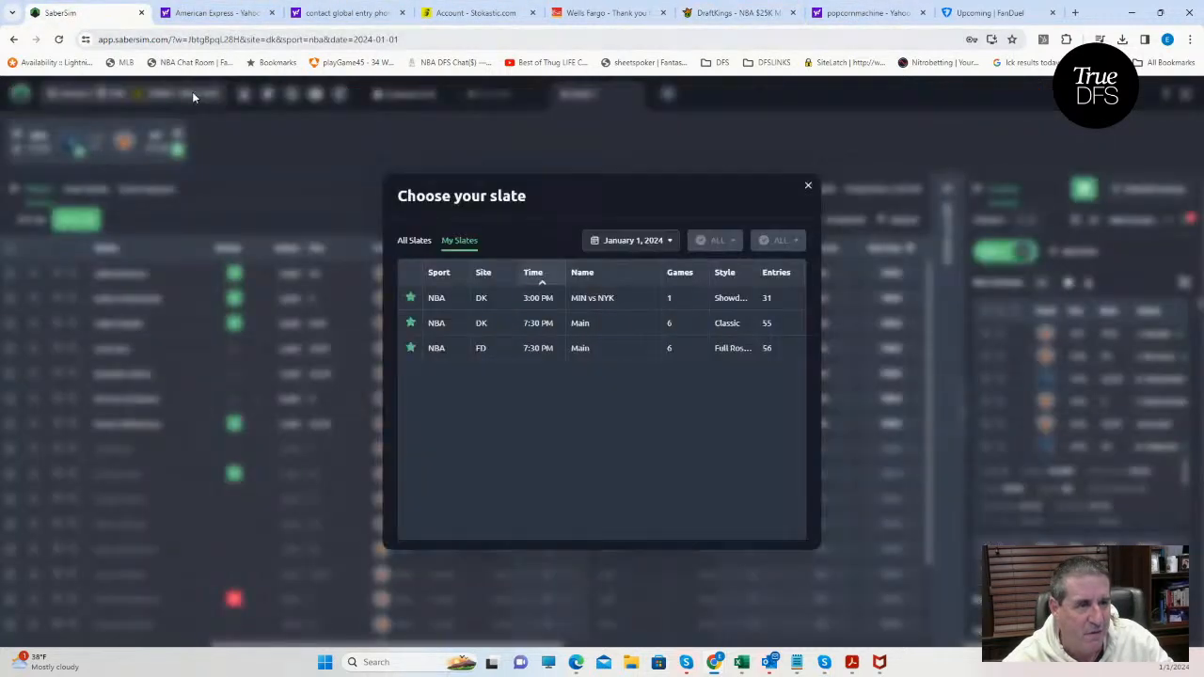
pyautogui.click(415, 239)
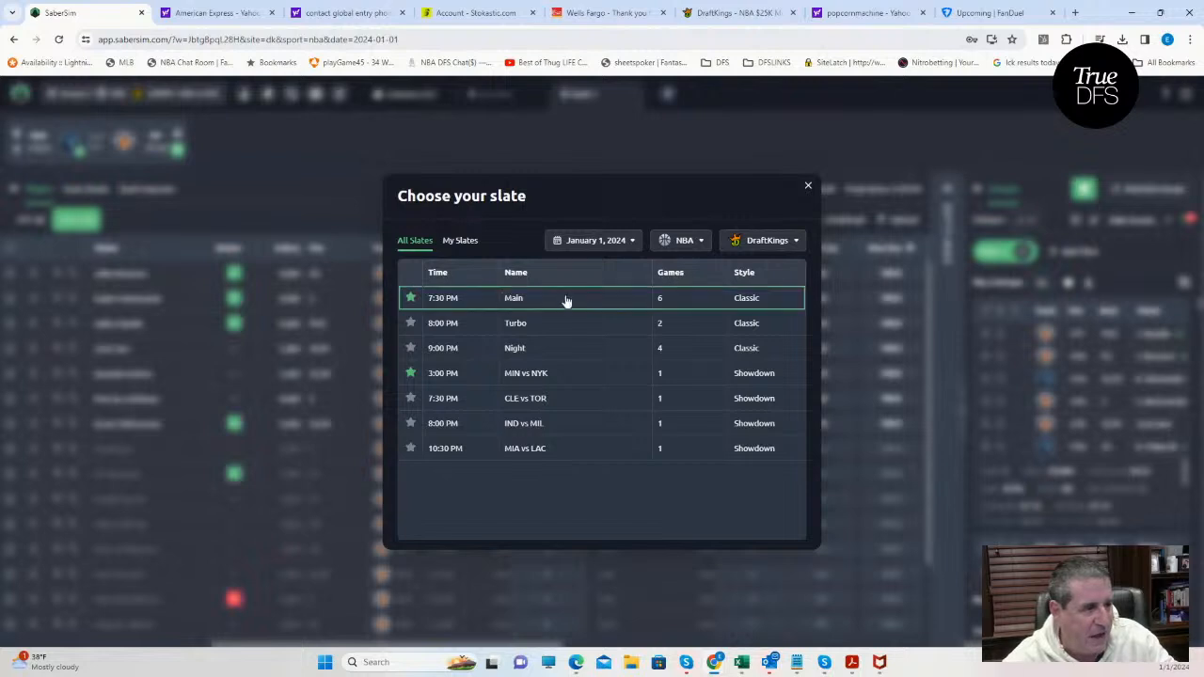
pyautogui.click(514, 305)
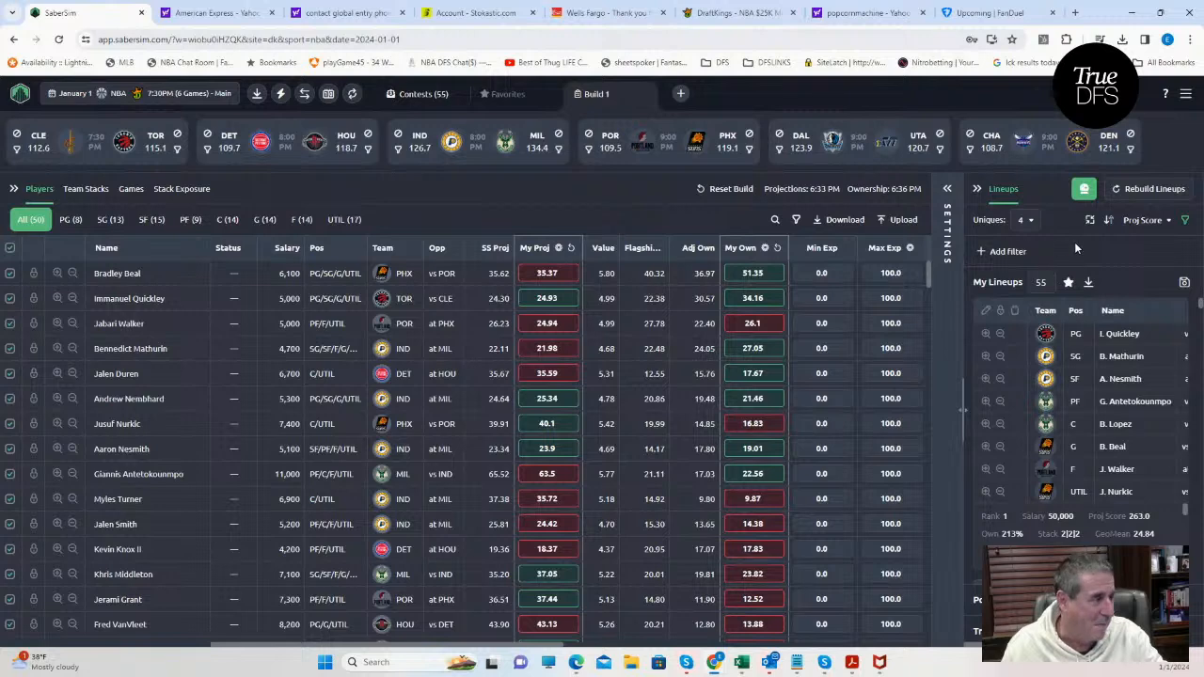
# Upload NBADK_Sim from the KrugNBA folder as custom projections, excluding all out players and skipping saving it as a projections source.
pyautogui.click(899, 220)
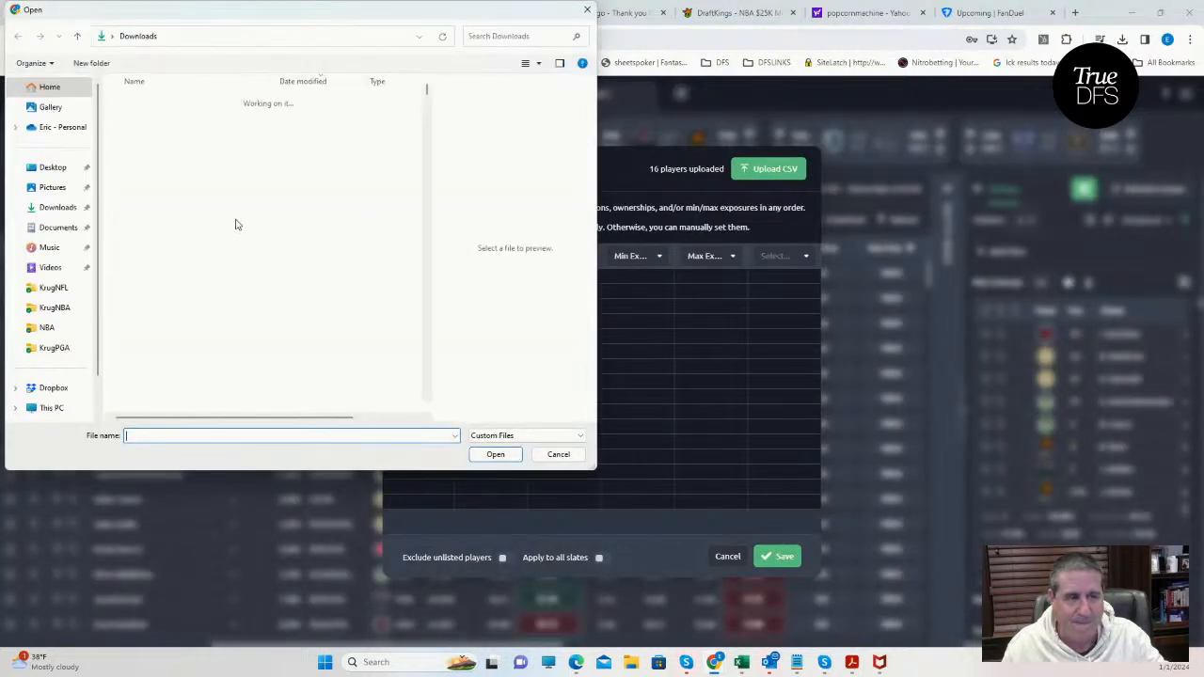
pyautogui.click(53, 313)
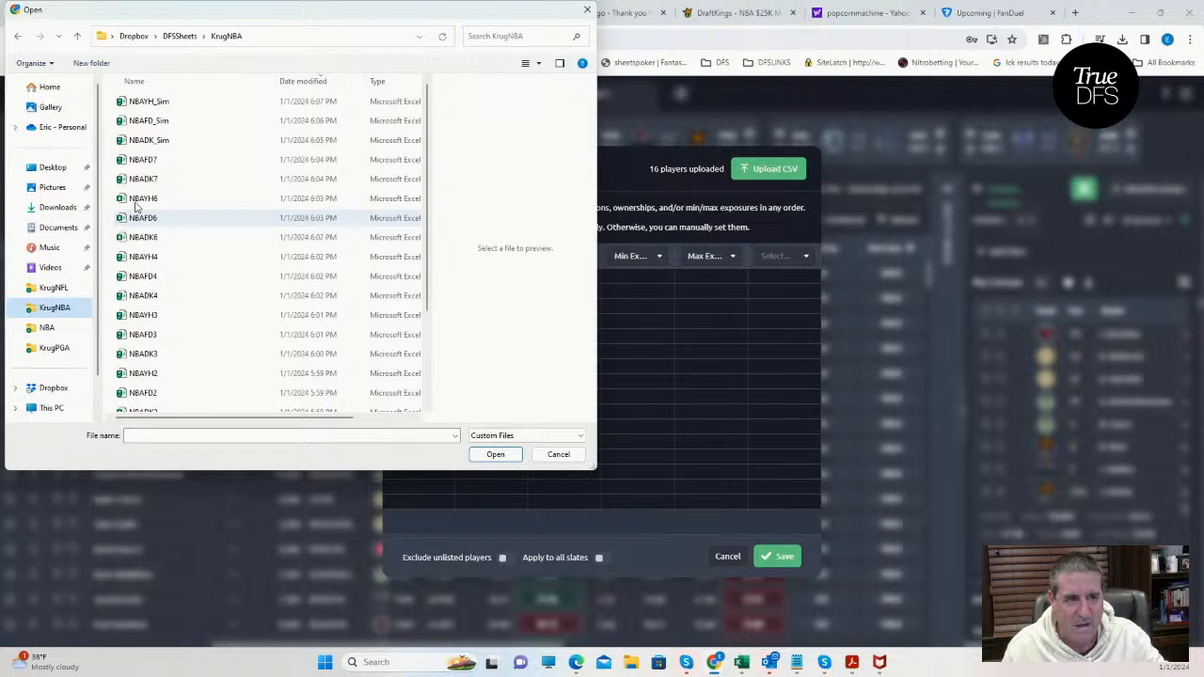
pyautogui.click(166, 143)
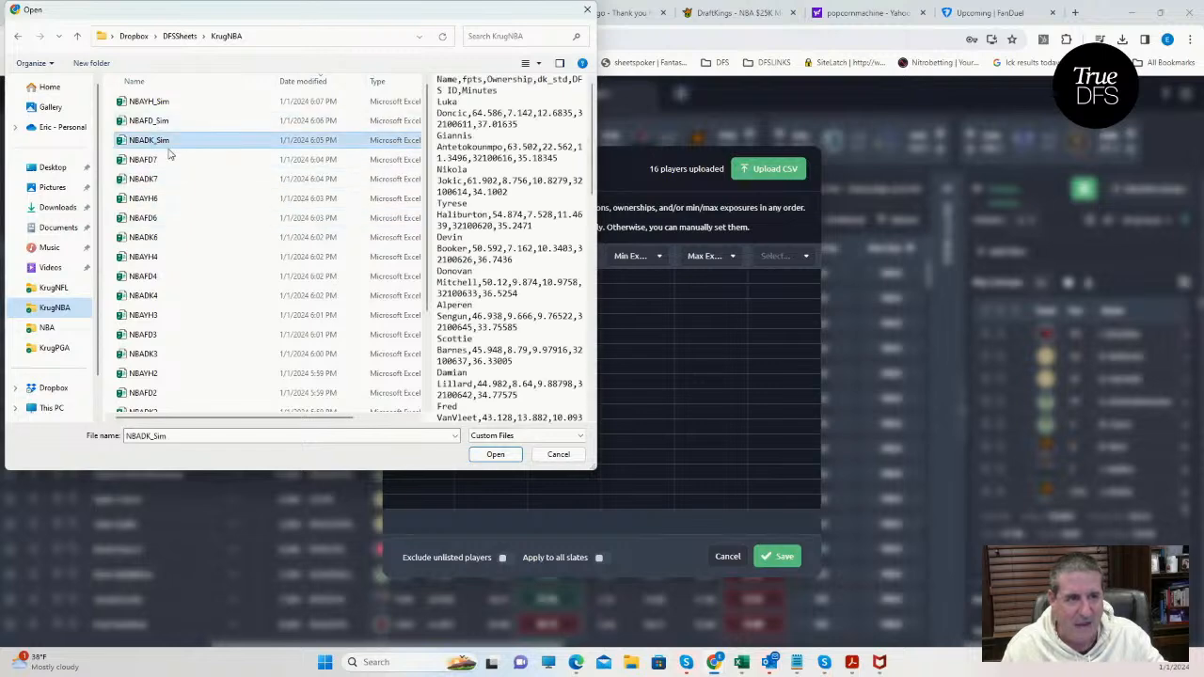
pyautogui.click(495, 454)
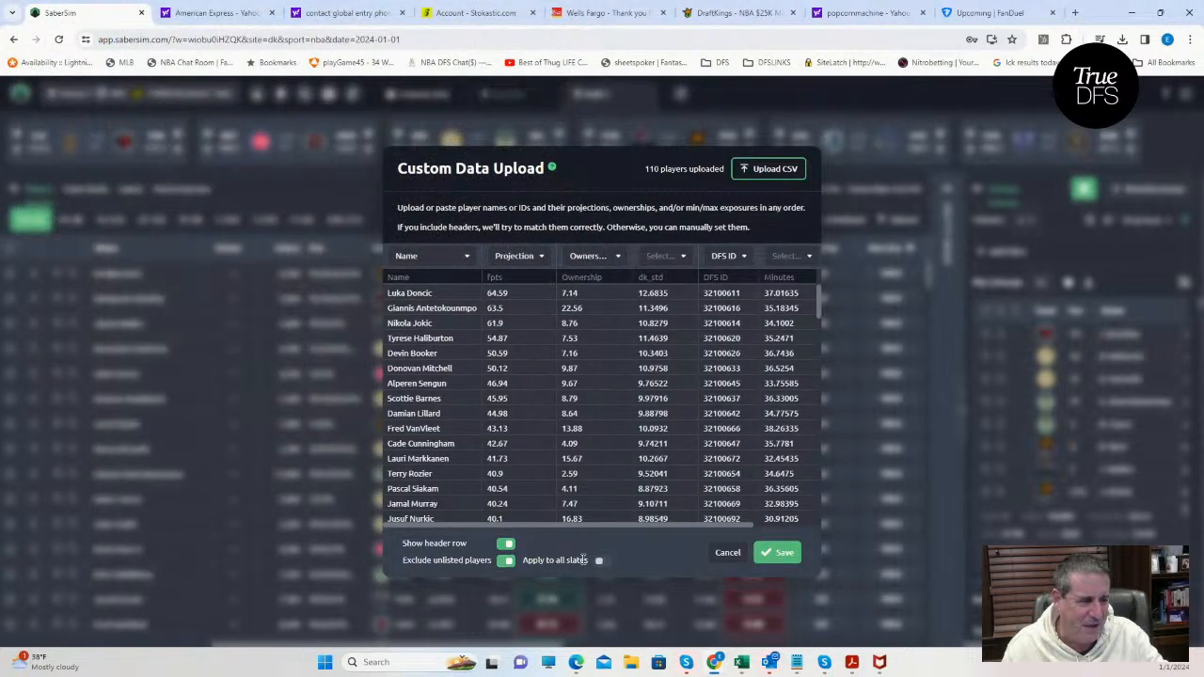
pyautogui.click(780, 555)
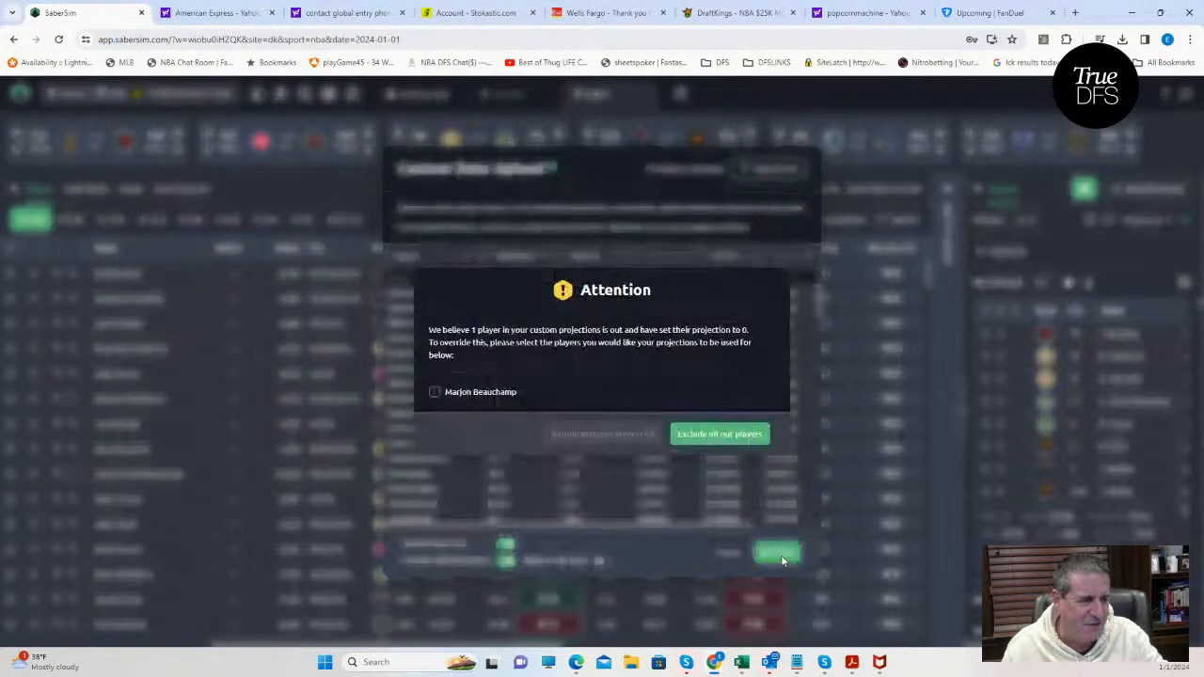
pyautogui.click(694, 434)
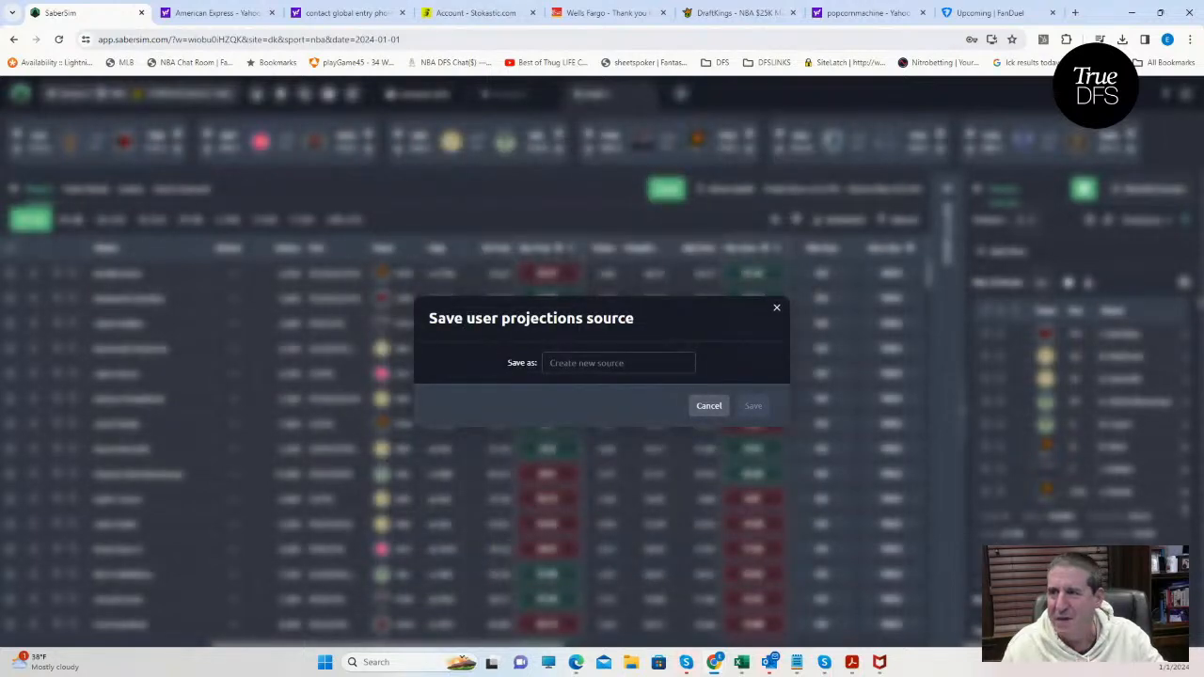
pyautogui.click(710, 409)
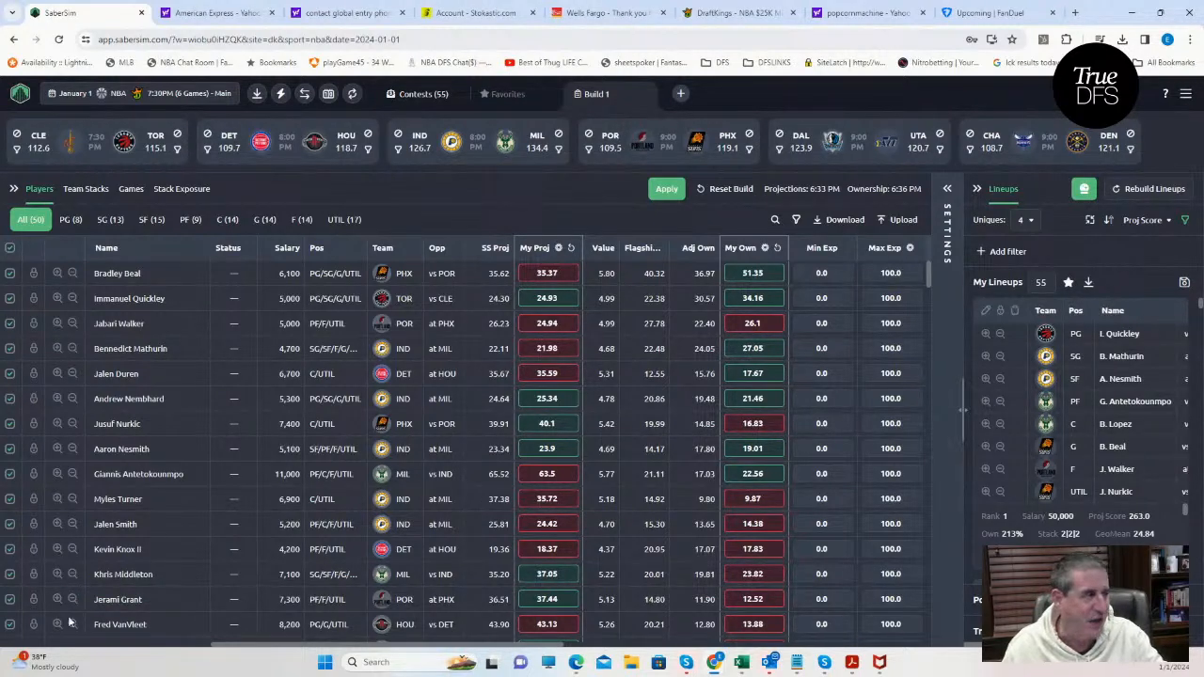
# Rebuild the lineups with the uploaded projections, discarding the previous ones, and review the player exposures.
pyautogui.click(1135, 190)
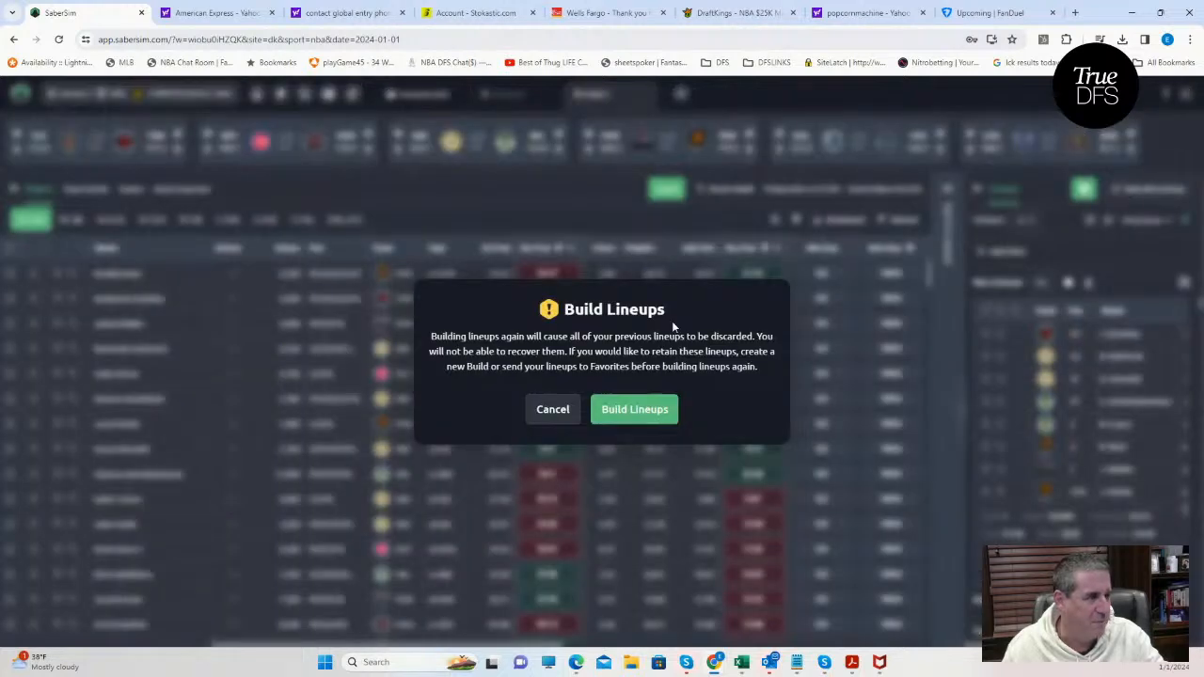
pyautogui.click(645, 414)
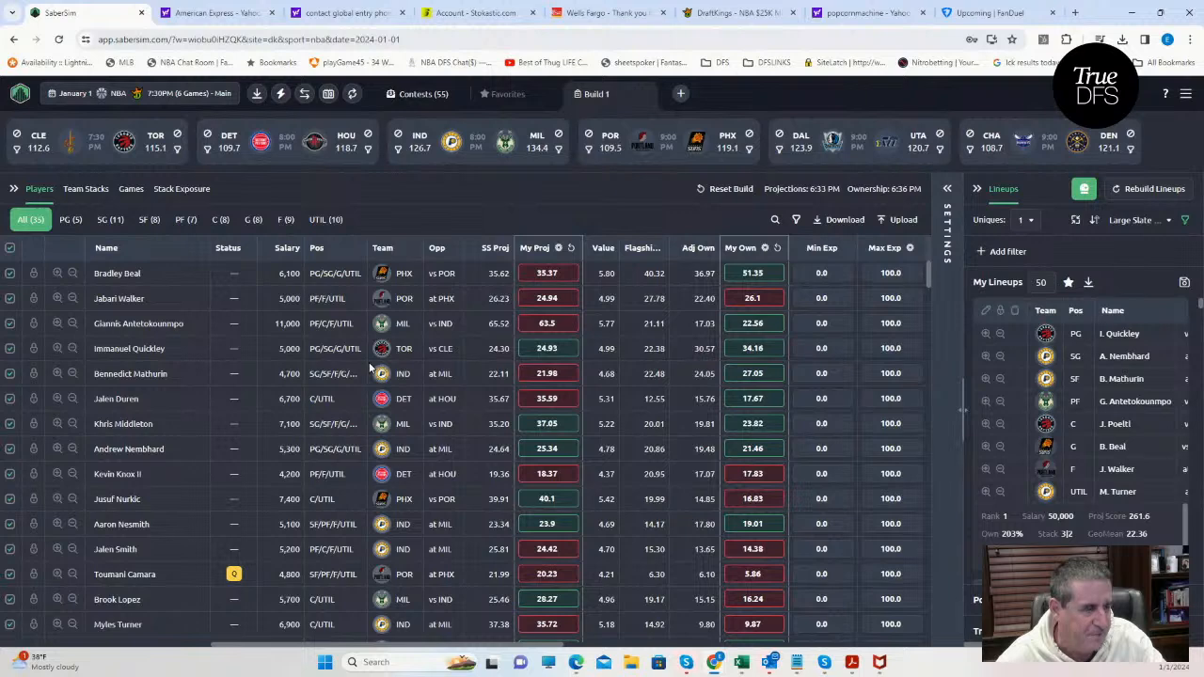
pyautogui.moveTo(415, 649); pyautogui.dragTo(583, 645)
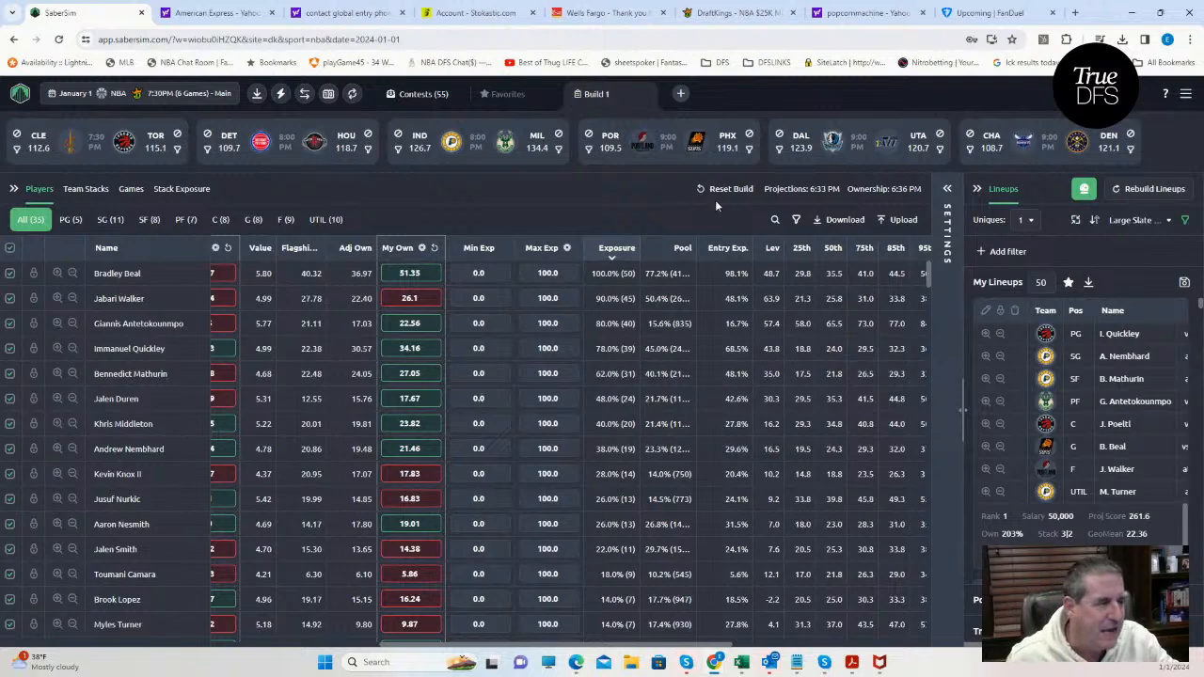
# Search the player pool for "kyr" to check Kyrie Irving's exposure, and clear the search.
pyautogui.click(777, 222)
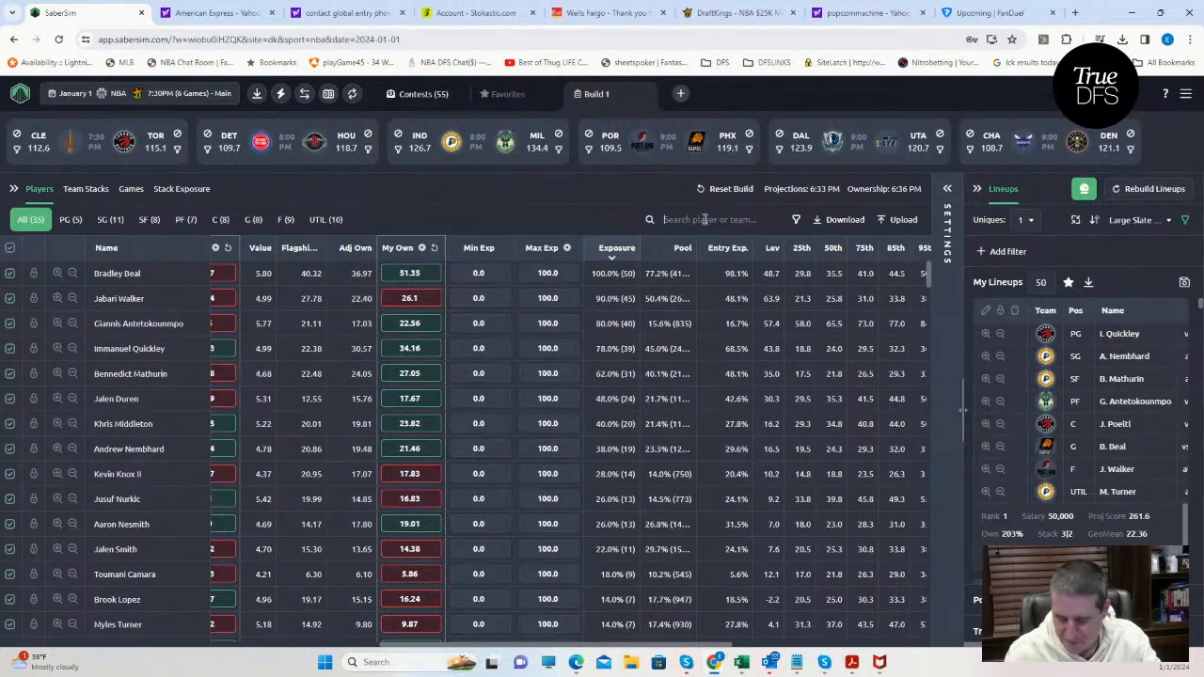
pyautogui.write('kyri')
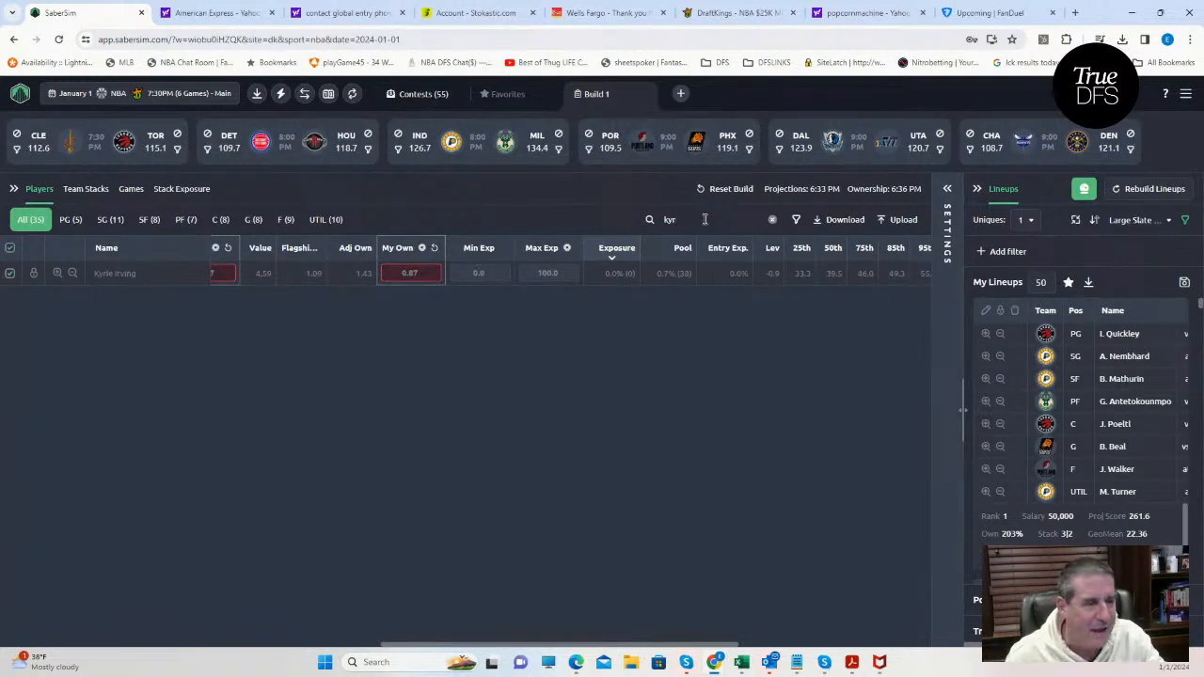
pyautogui.press('BackSpace')
pyautogui.press('BackSpace')
pyautogui.press('BackSpace')
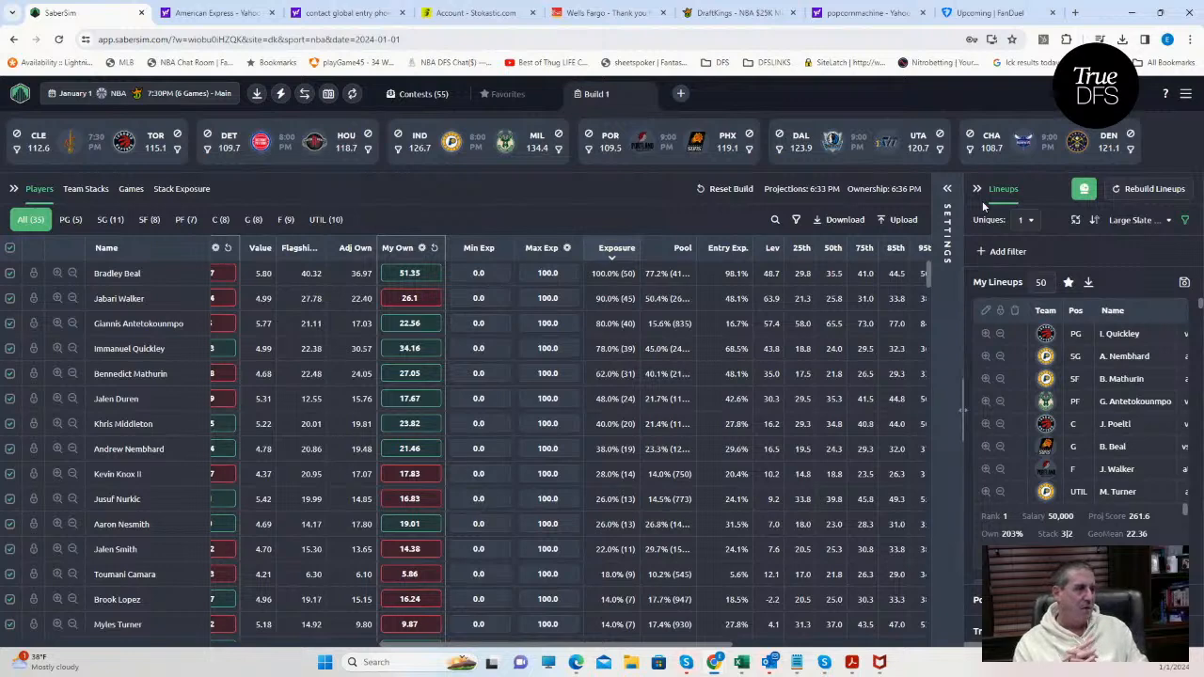
# Rank the lineups by RAROI for the NBA $300K Fadeaway [$100K to 1st] contest.
pyautogui.click(1139, 222)
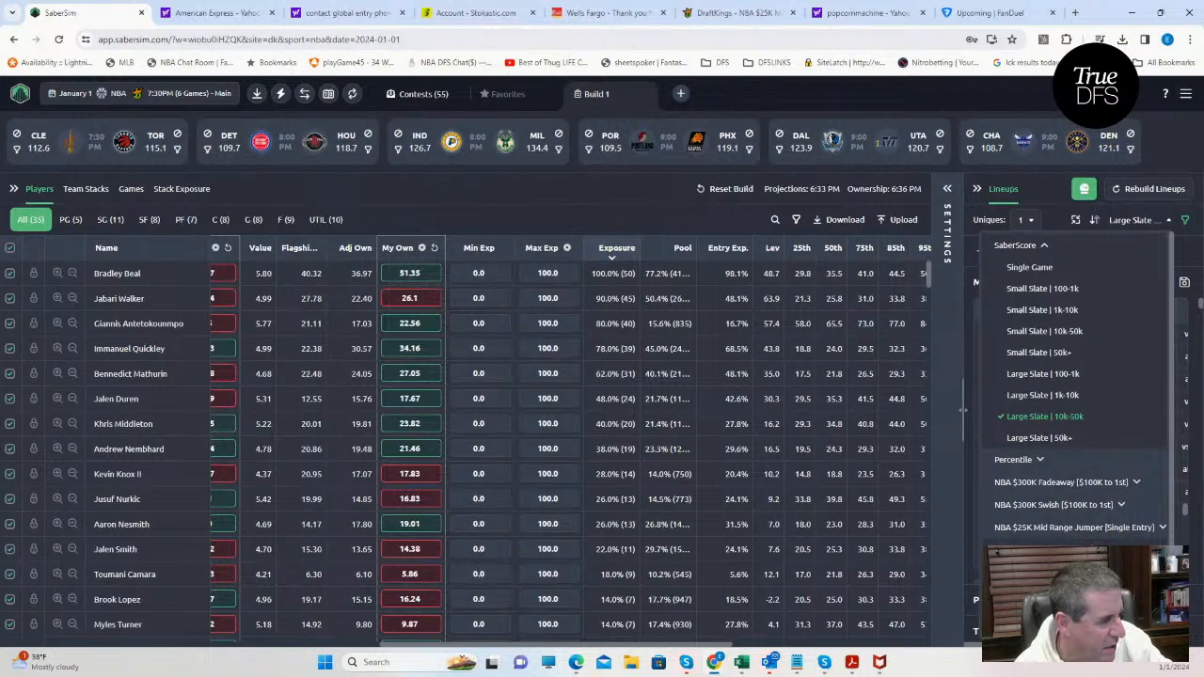
pyautogui.click(1091, 483)
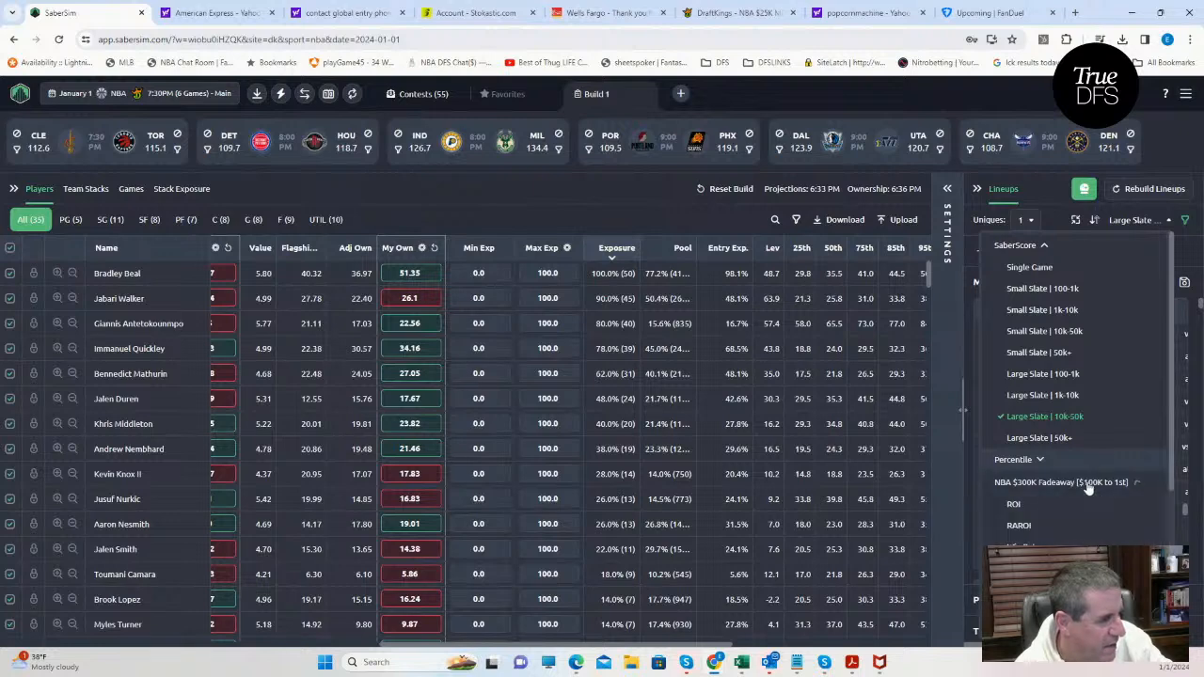
pyautogui.click(1017, 527)
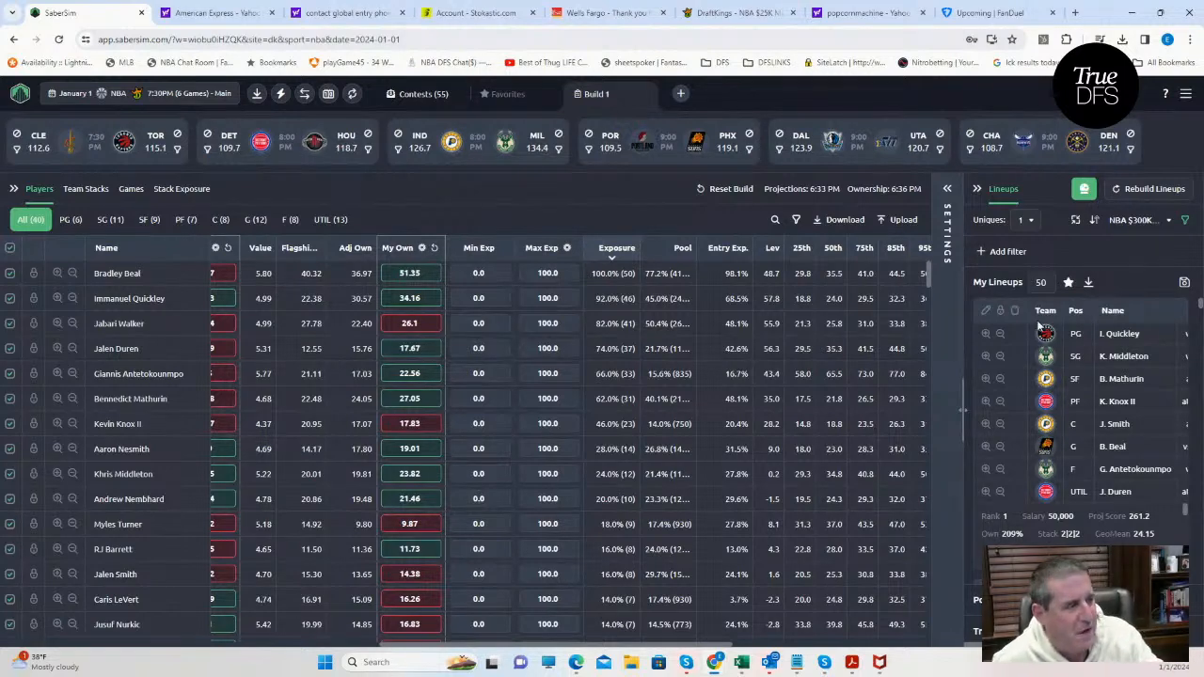
# Try Uniques settings of 3 and 4 for the lineups to compare the player exposures.
pyautogui.click(1032, 221)
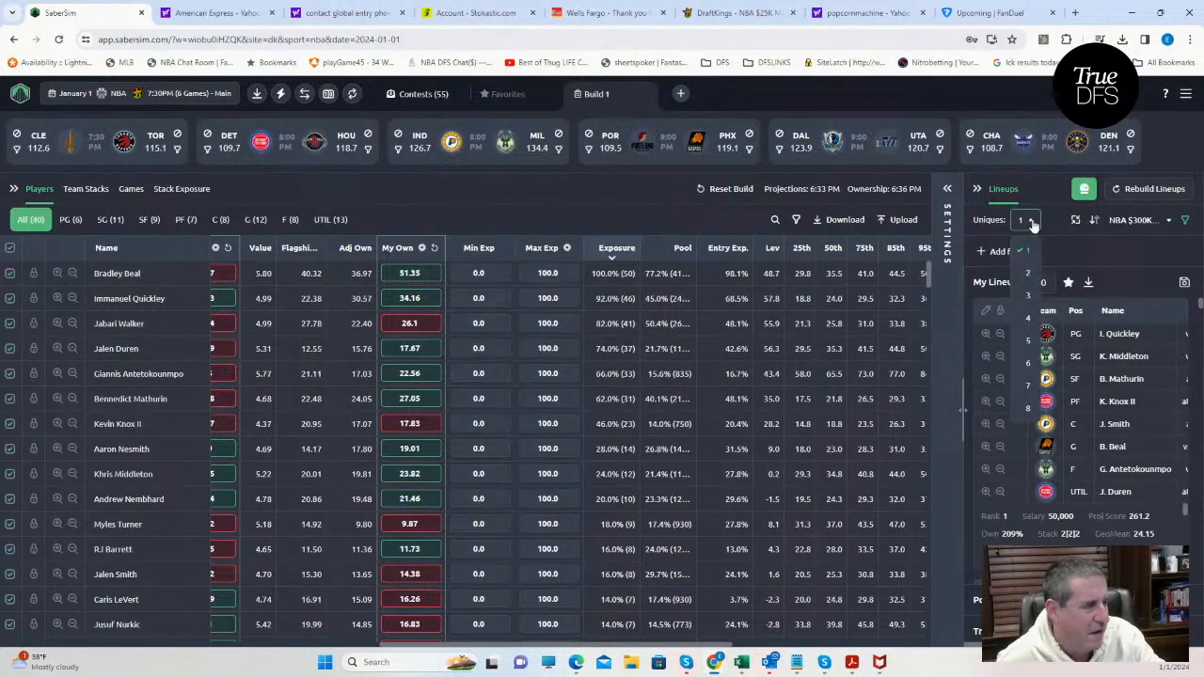
pyautogui.click(1030, 296)
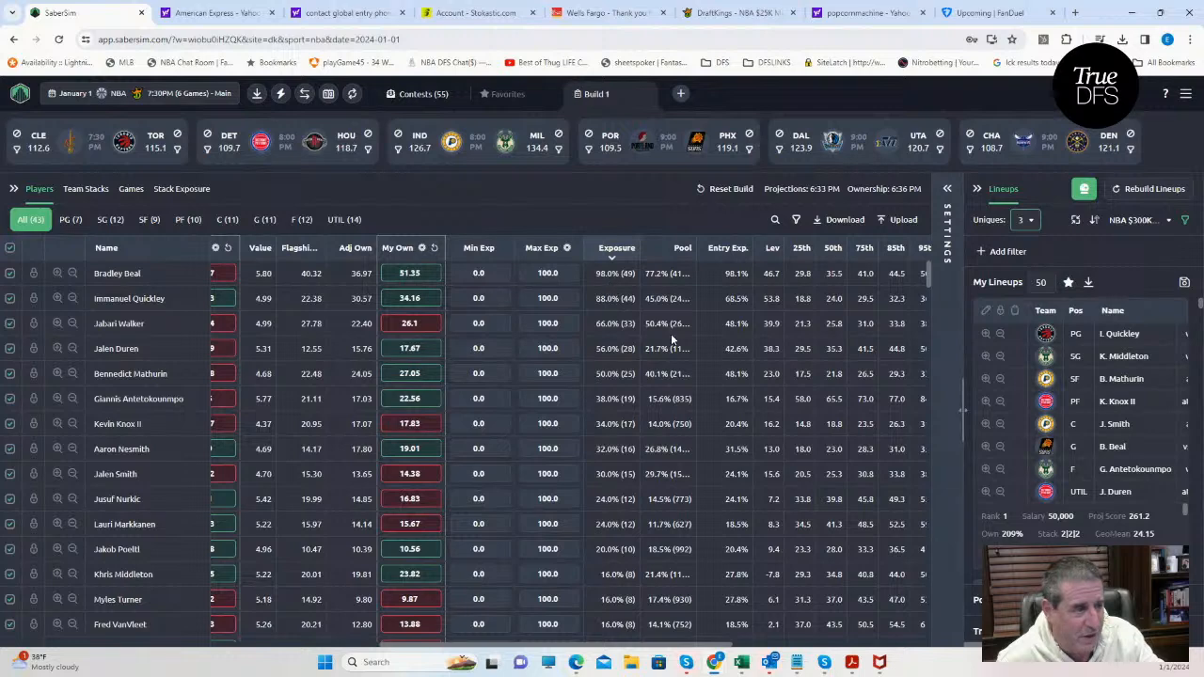
pyautogui.click(1029, 222)
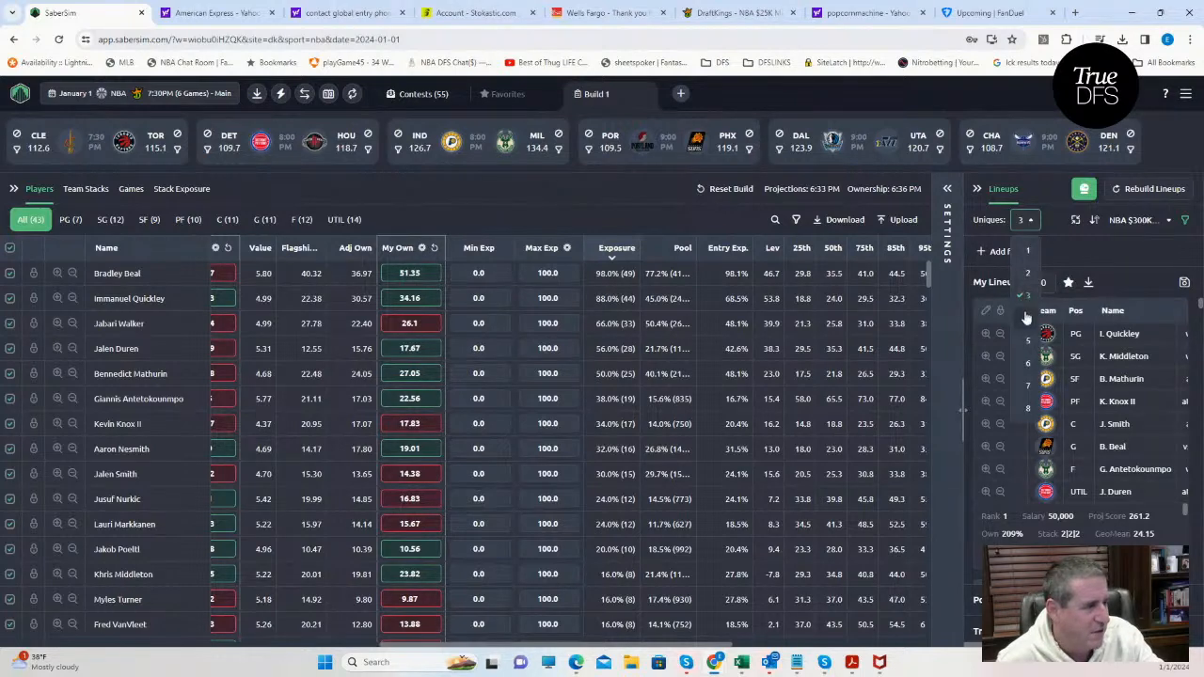
pyautogui.click(1024, 310)
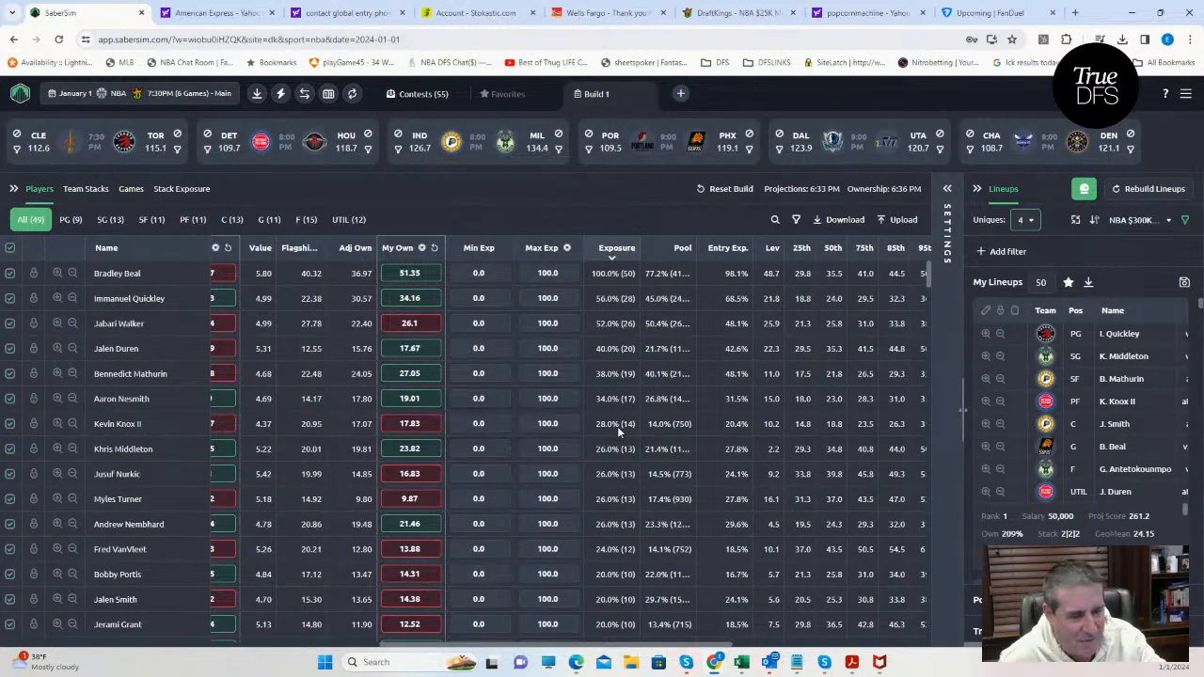
# Examine the player exposures with four uniques, from Bradley Beal down past Giannis Antetokounmpo to John Collins.
pyautogui.scroll(-3, 618, 603)
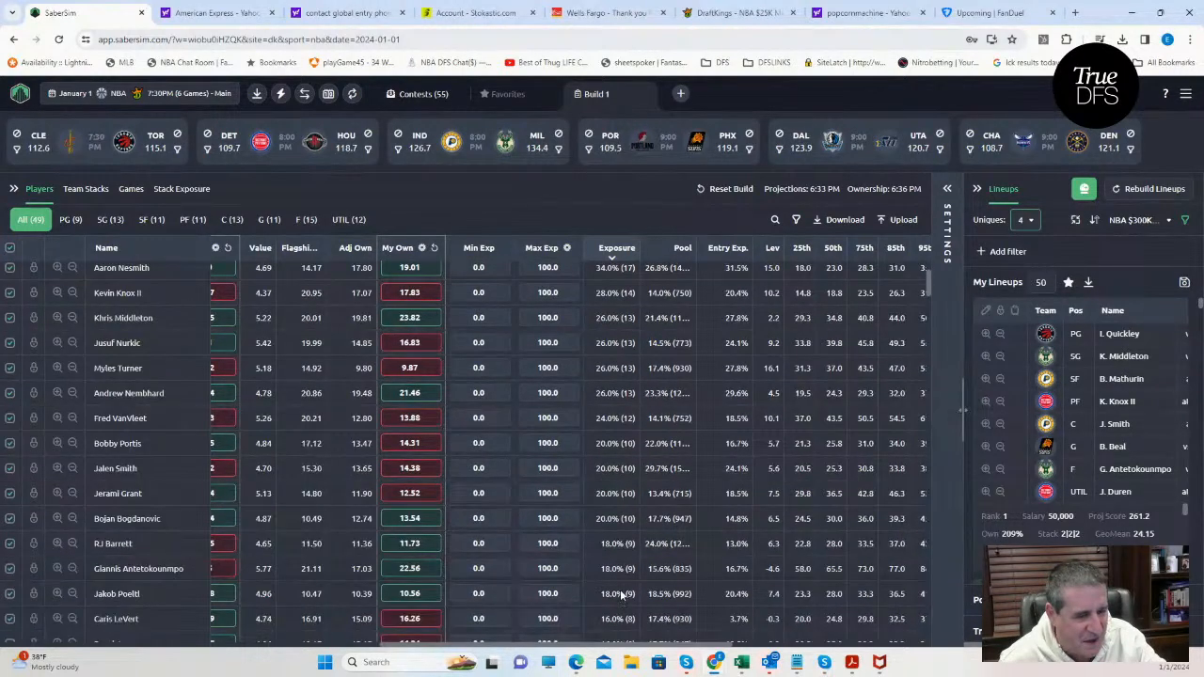
pyautogui.scroll(-1, 623, 576)
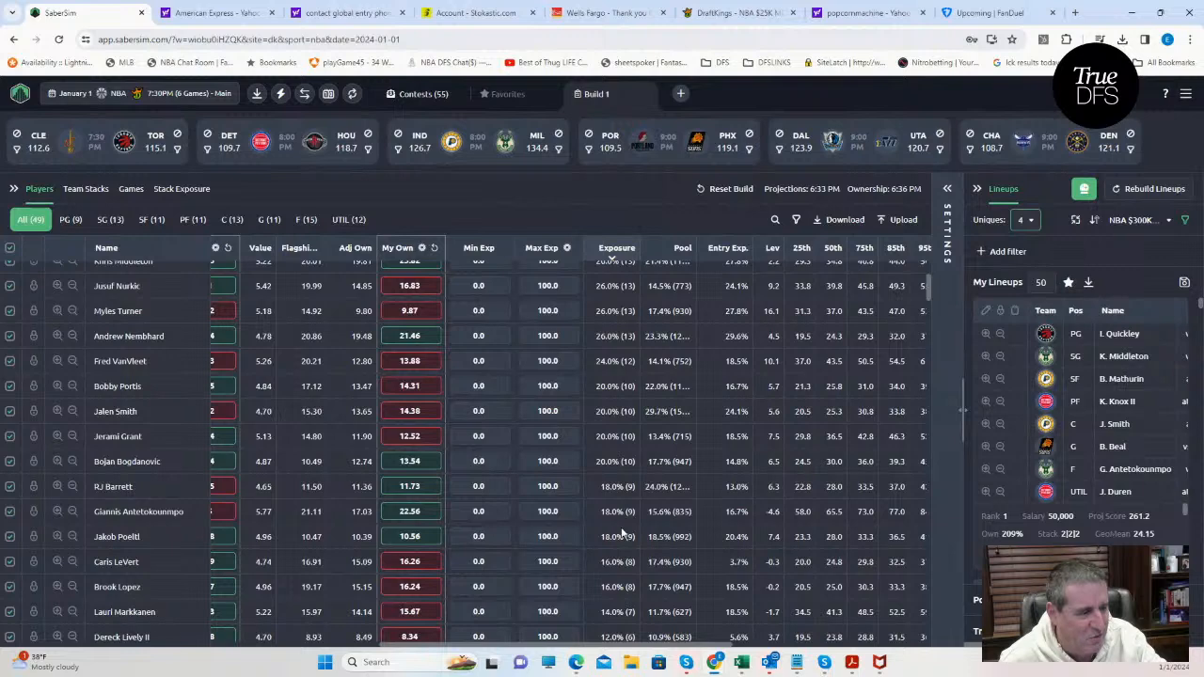
pyautogui.scroll(-1, 616, 533)
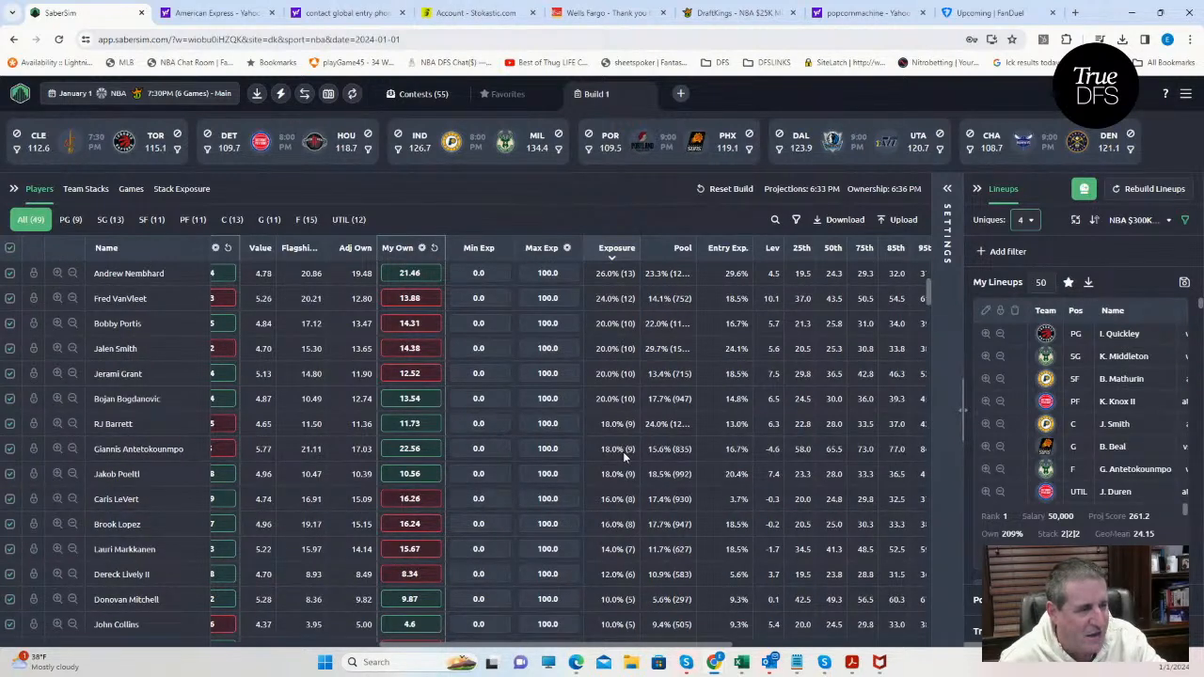
pyautogui.scroll(2, 625, 456)
pyautogui.scroll(2, 628, 452)
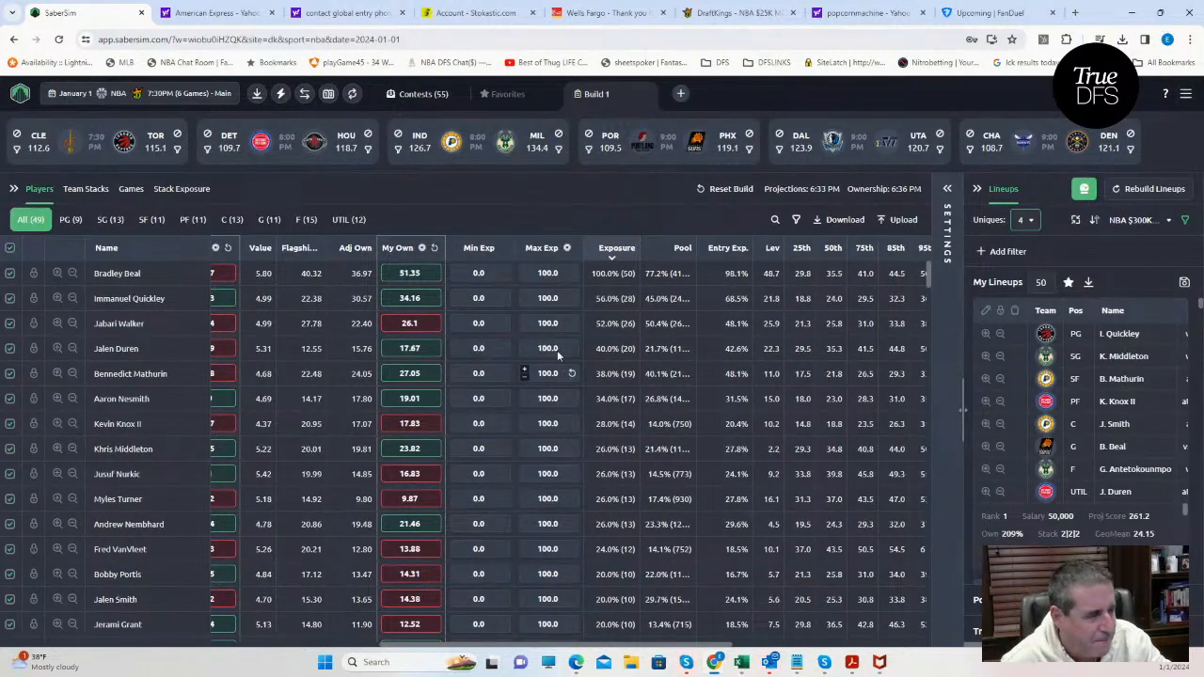
pyautogui.scroll(-1, 633, 379)
pyautogui.scroll(-3, 619, 442)
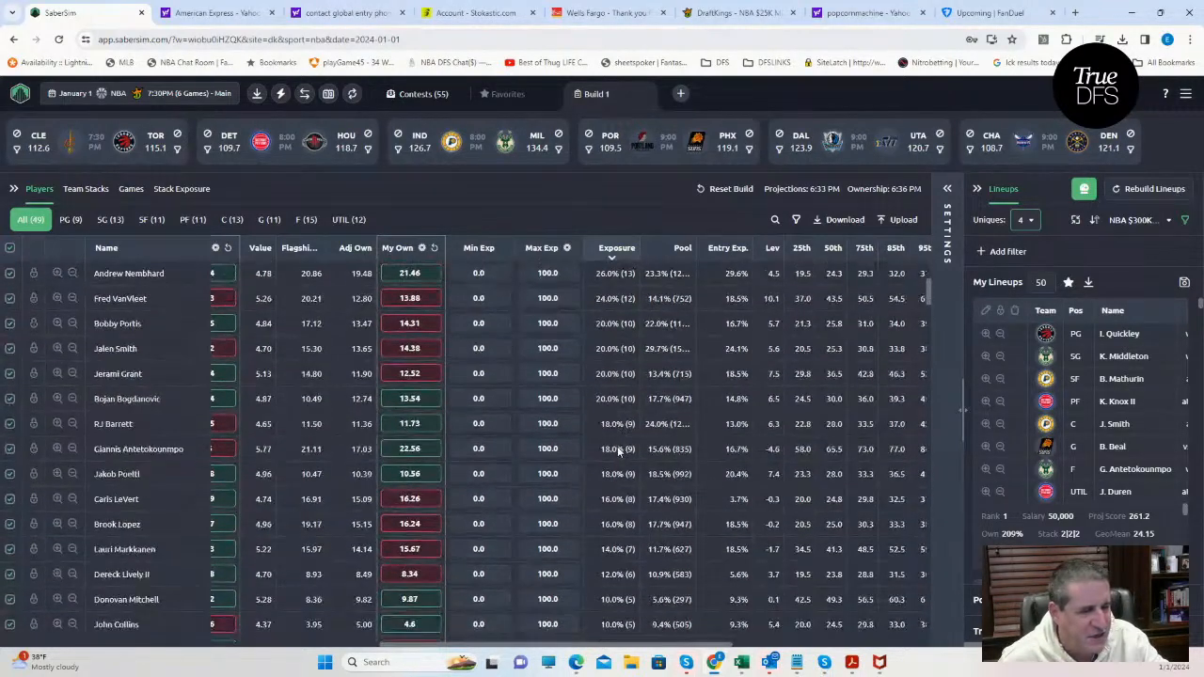
pyautogui.scroll(3, 622, 449)
pyautogui.scroll(-1, 621, 459)
pyautogui.scroll(-2, 619, 468)
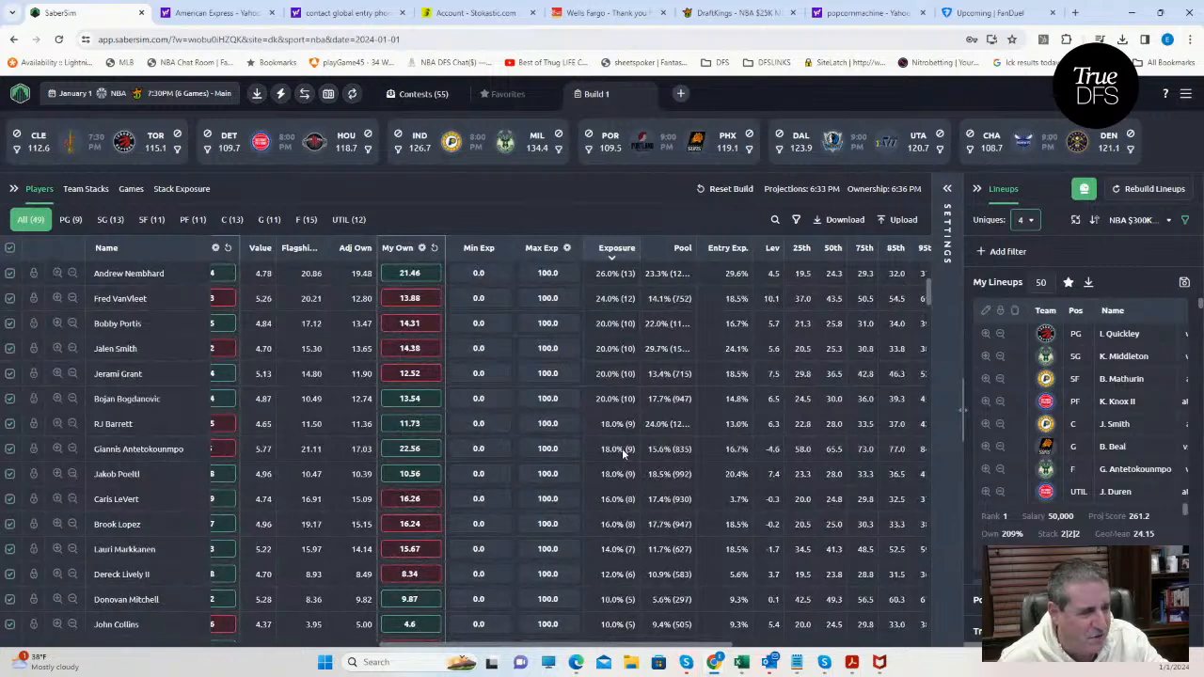
# Set the lineup Uniques to 3 and review the player exposures from the highest down.
pyautogui.click(1027, 220)
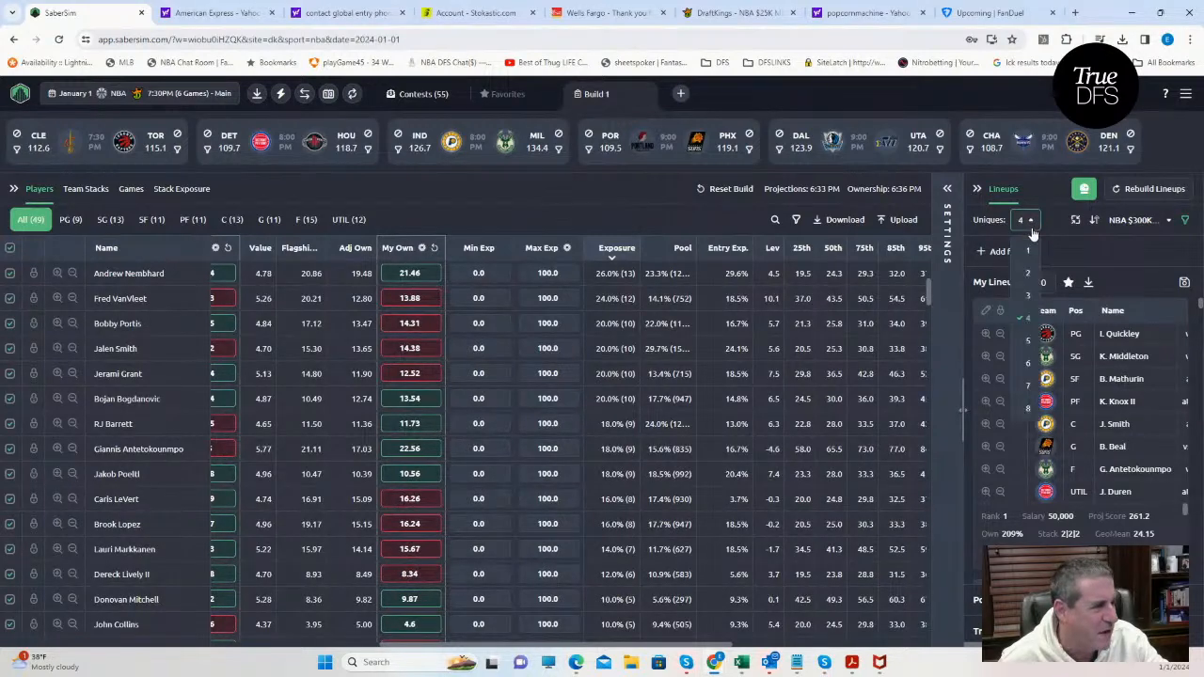
pyautogui.click(1029, 287)
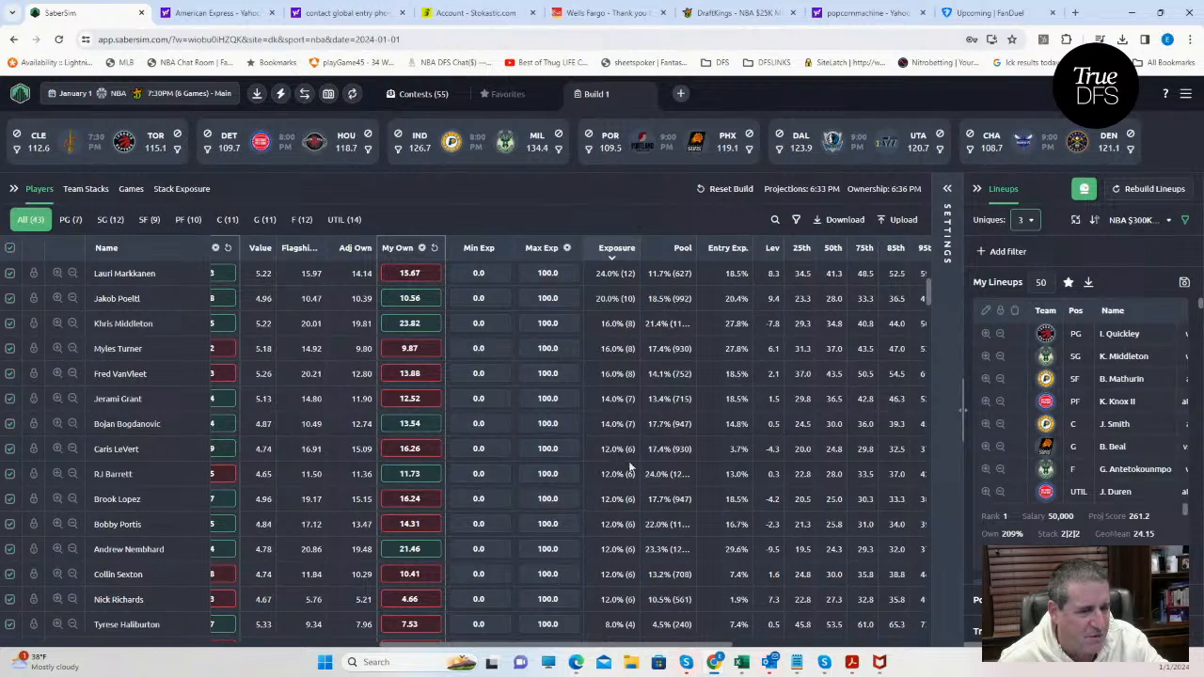
pyautogui.scroll(3, 649, 442)
pyautogui.scroll(1, 612, 419)
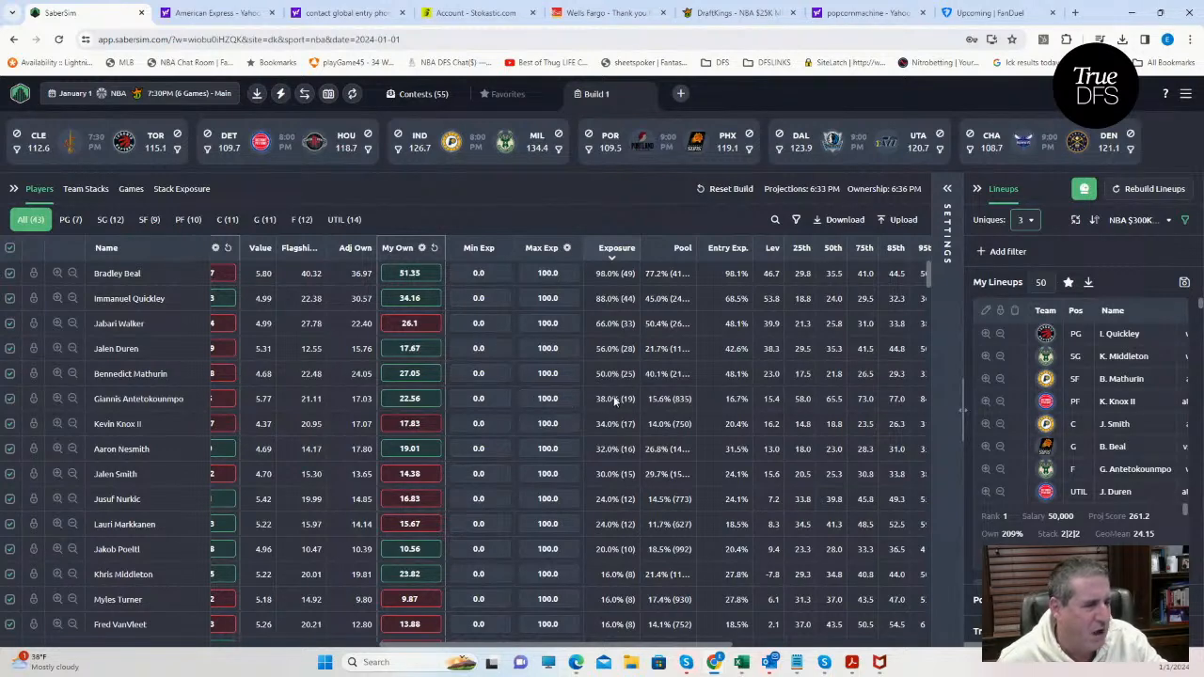
# Try a Uniques setting of 2 to compare exposures, and restore it to 3.
pyautogui.click(1026, 220)
pyautogui.click(1025, 272)
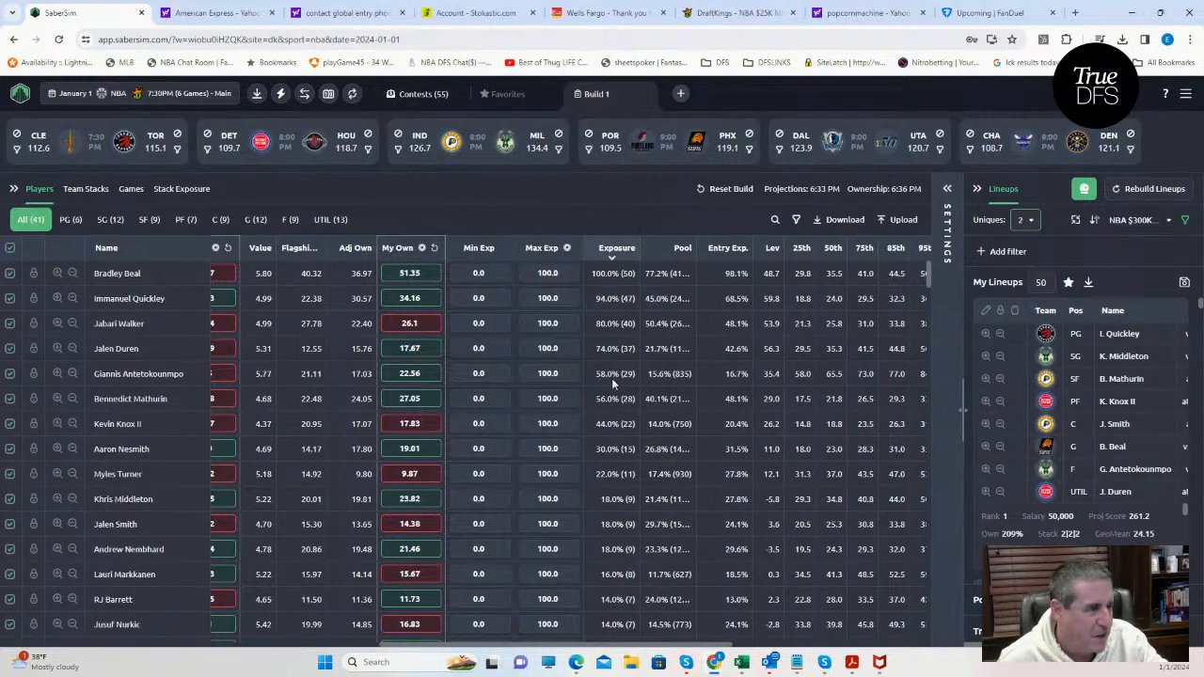
pyautogui.click(1027, 219)
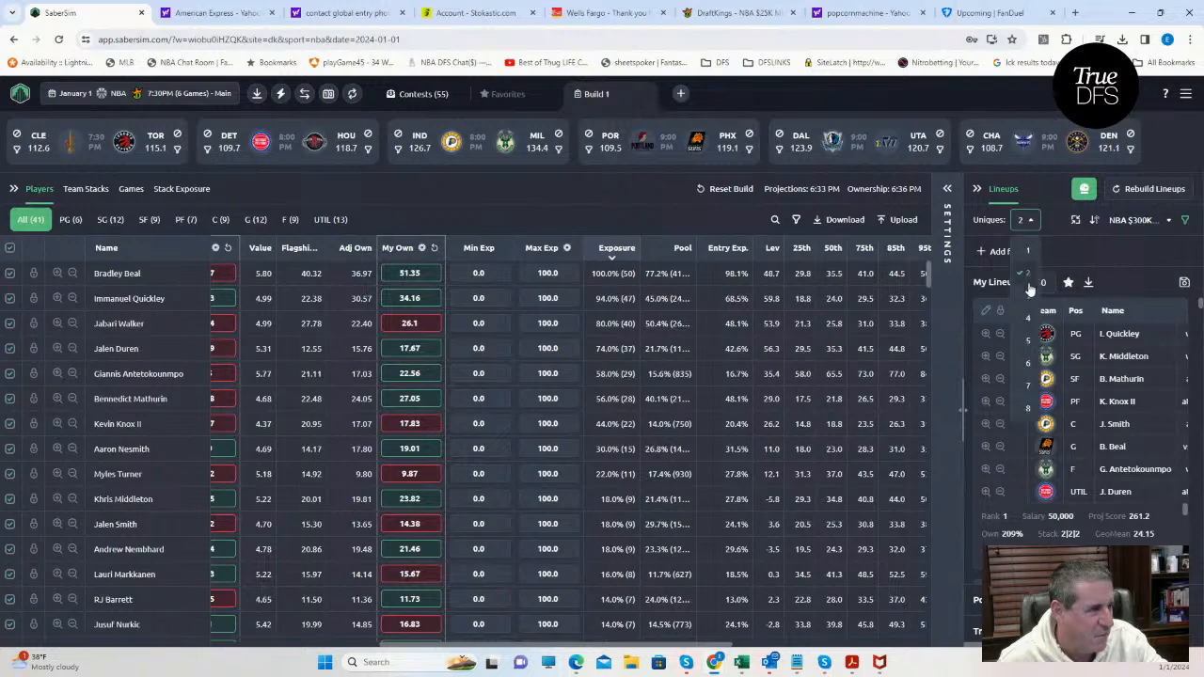
pyautogui.click(1027, 293)
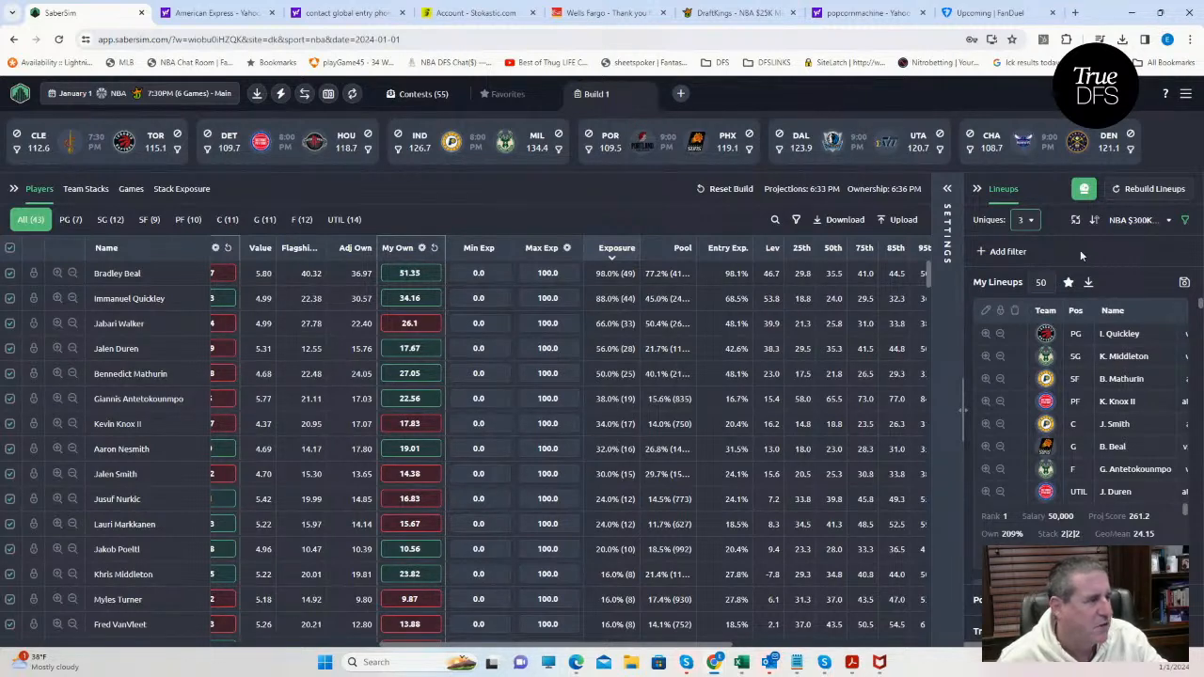
pyautogui.click(1183, 282)
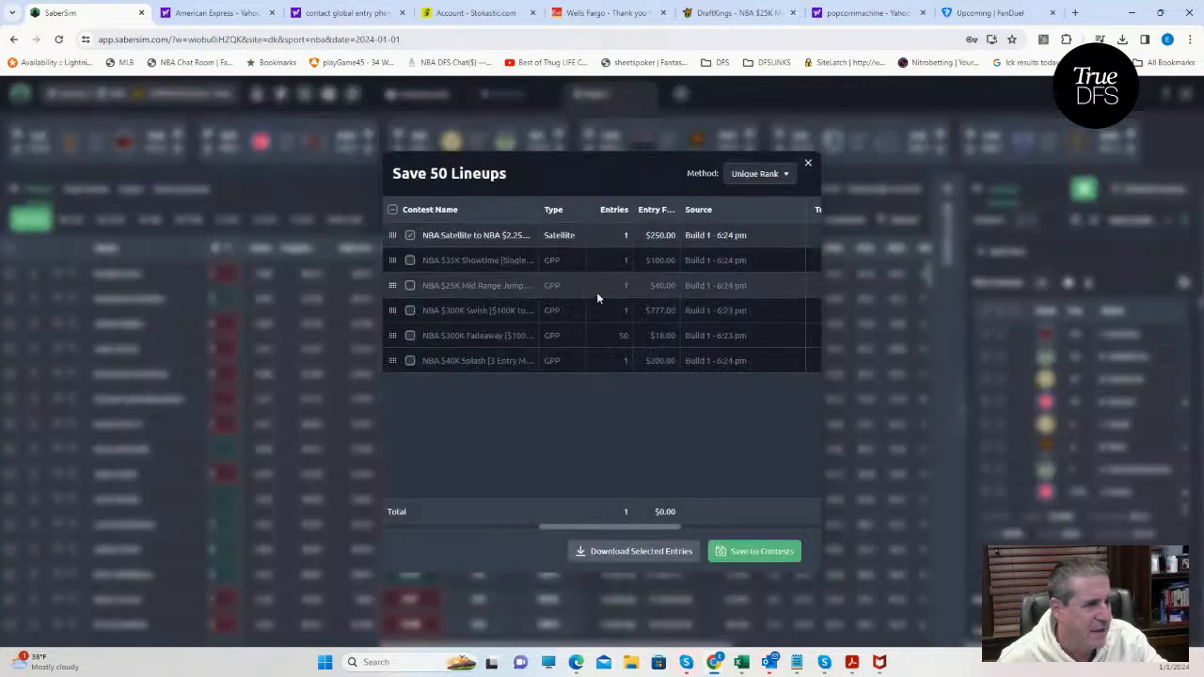
pyautogui.click(411, 235)
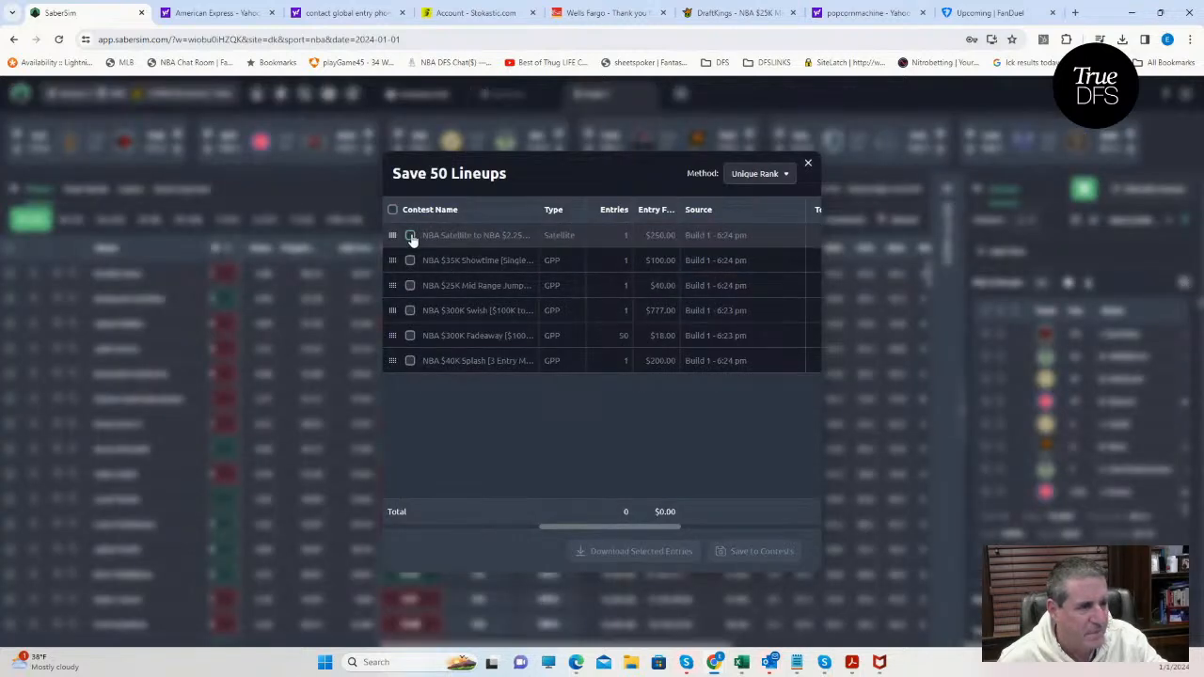
pyautogui.click(807, 164)
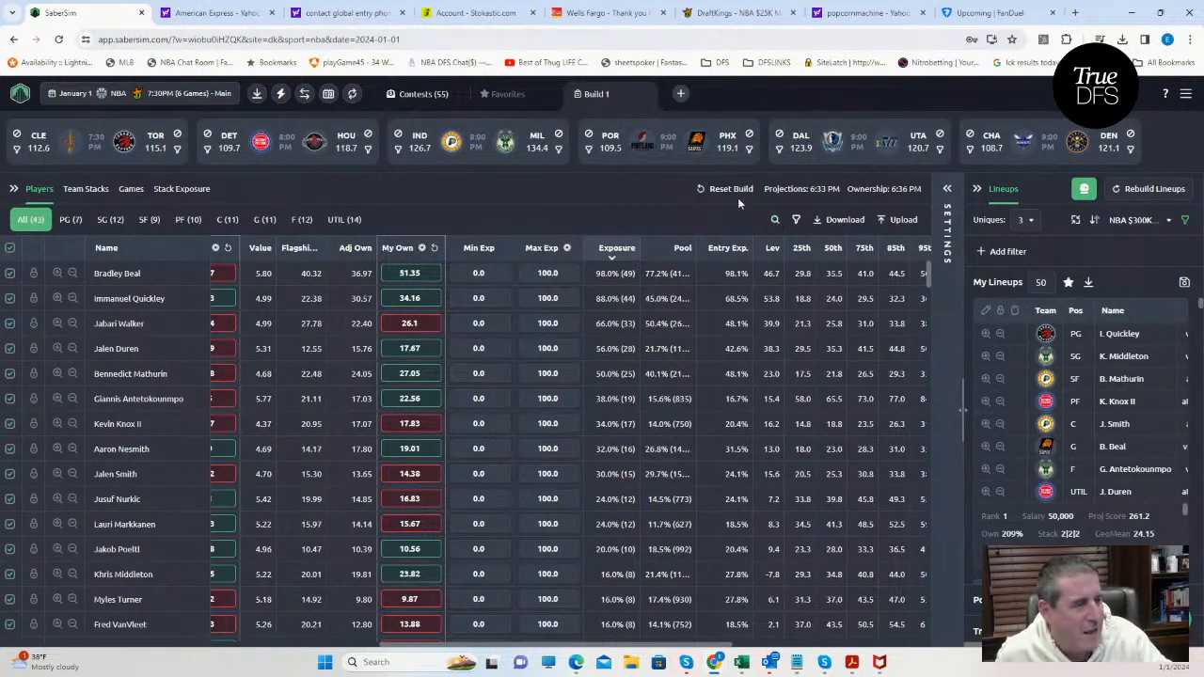
# Filter the players to Portland and set Moses Brown's projection to 15 and his maximum exposure to 20.
pyautogui.click(589, 151)
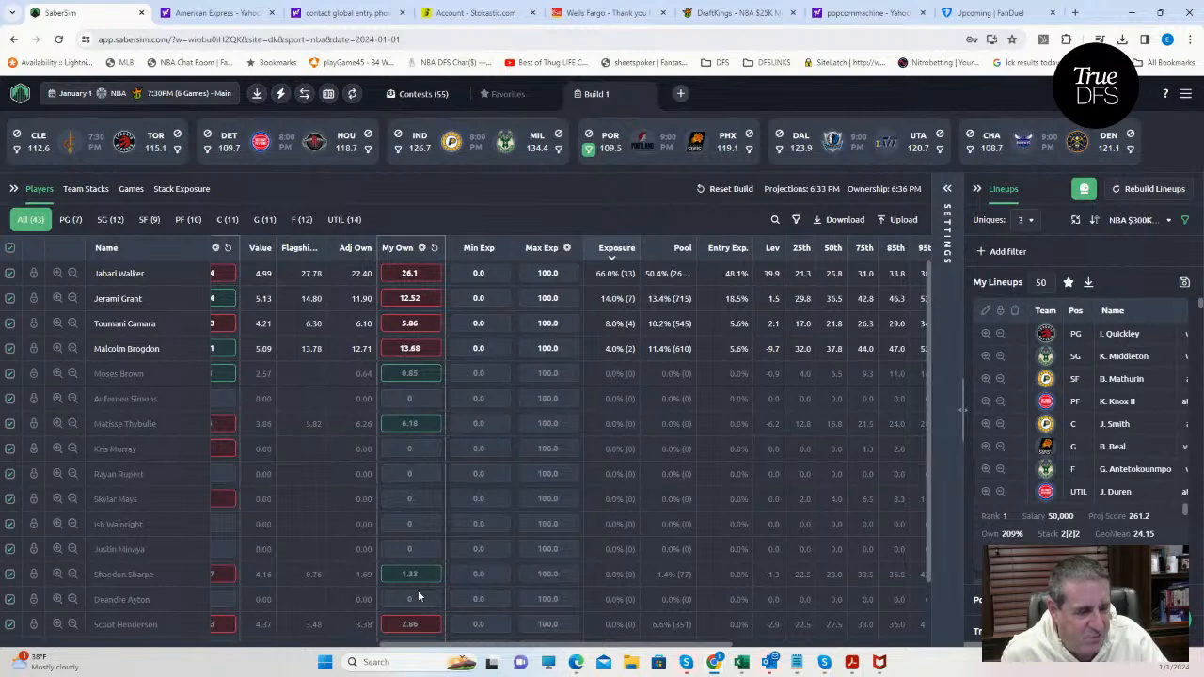
pyautogui.moveTo(503, 647); pyautogui.dragTo(459, 647)
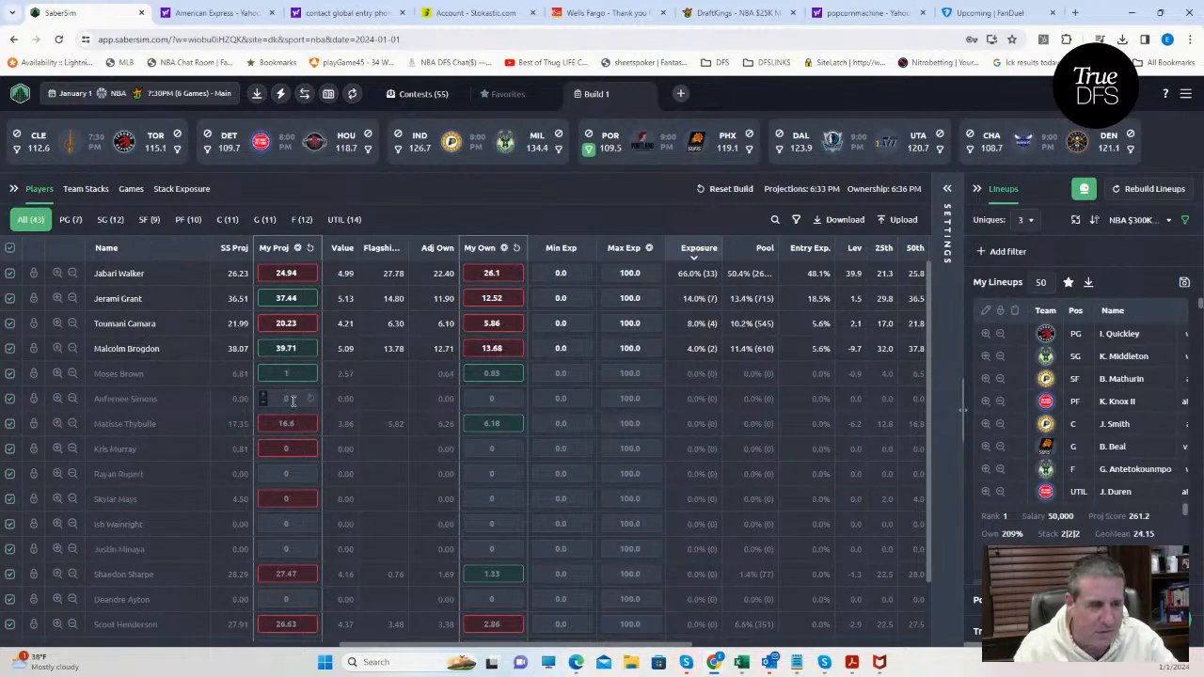
pyautogui.write('5')
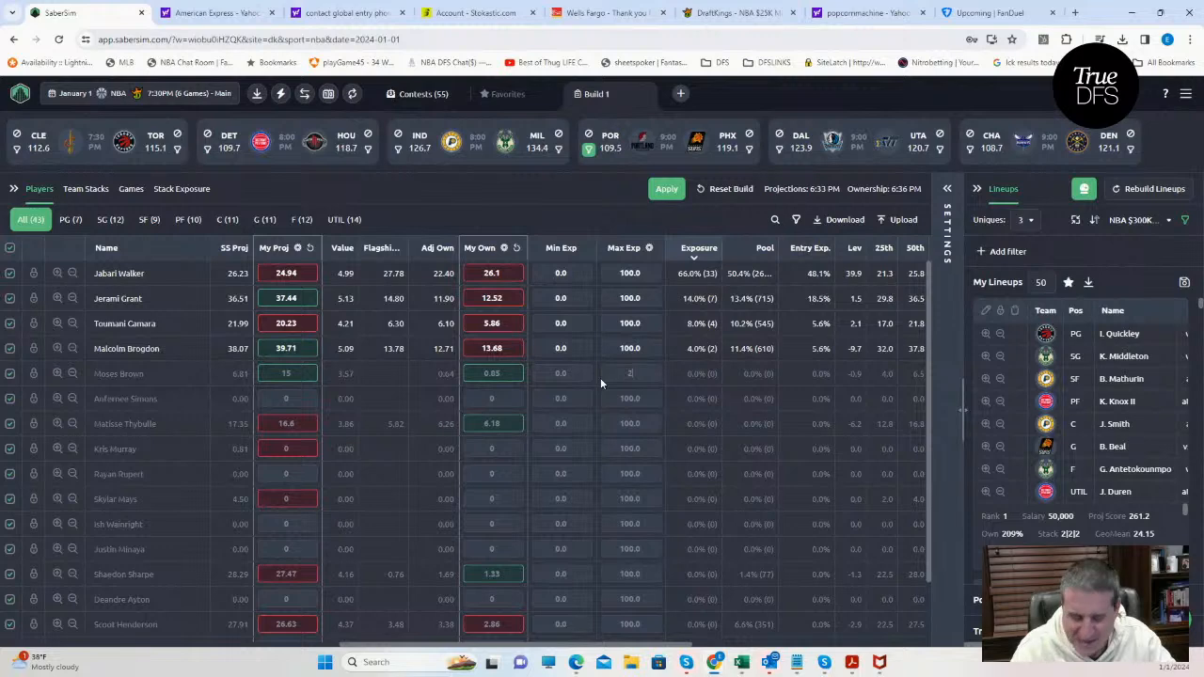
pyautogui.write('20')
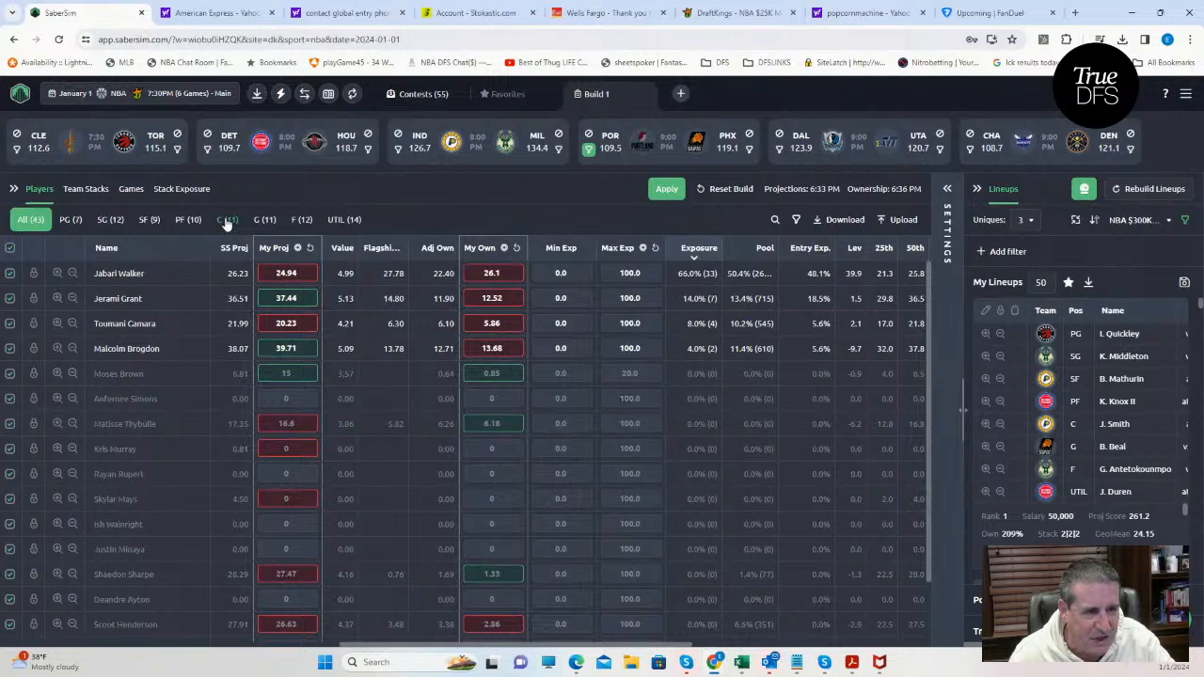
# Show only Portland's centers and set Ibou Badji's projection to 15 and his maximum exposure to 20.
pyautogui.click(227, 221)
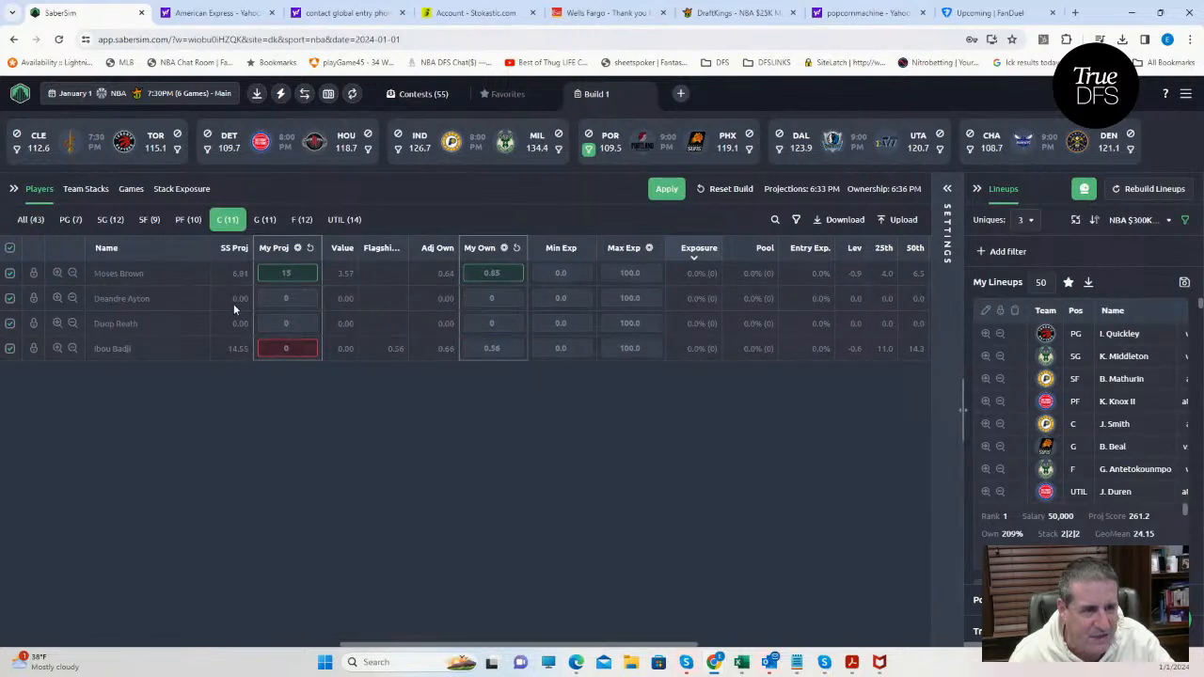
pyautogui.click(310, 349)
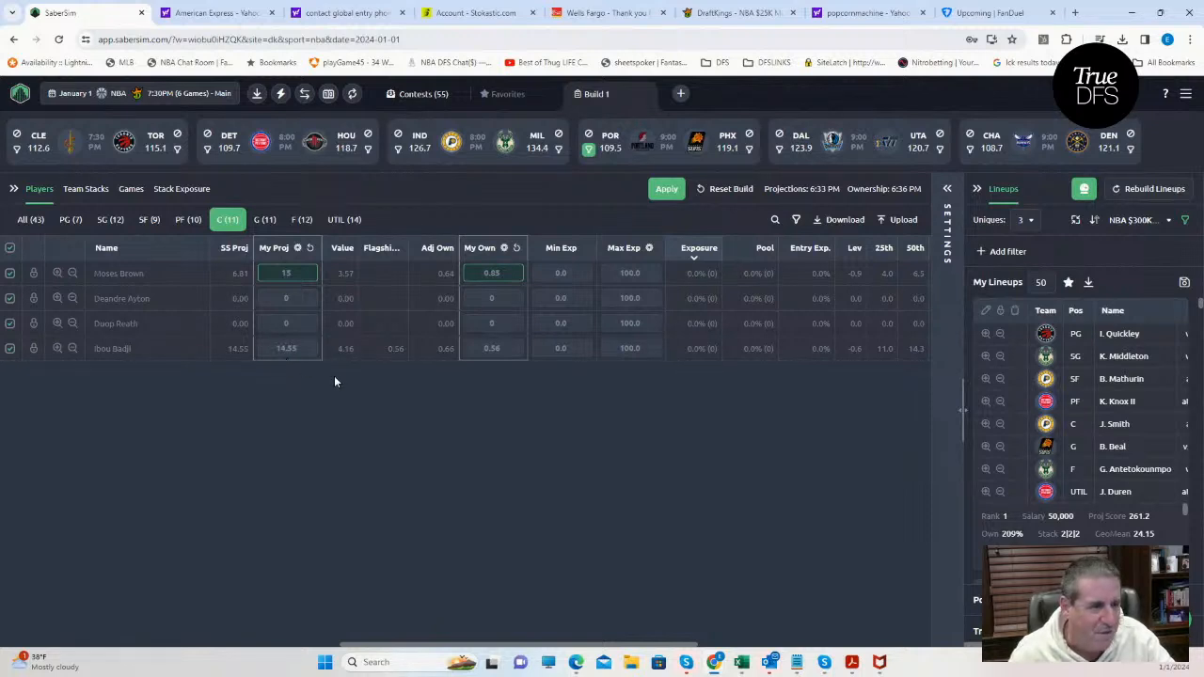
pyautogui.moveTo(298, 347); pyautogui.dragTo(274, 350)
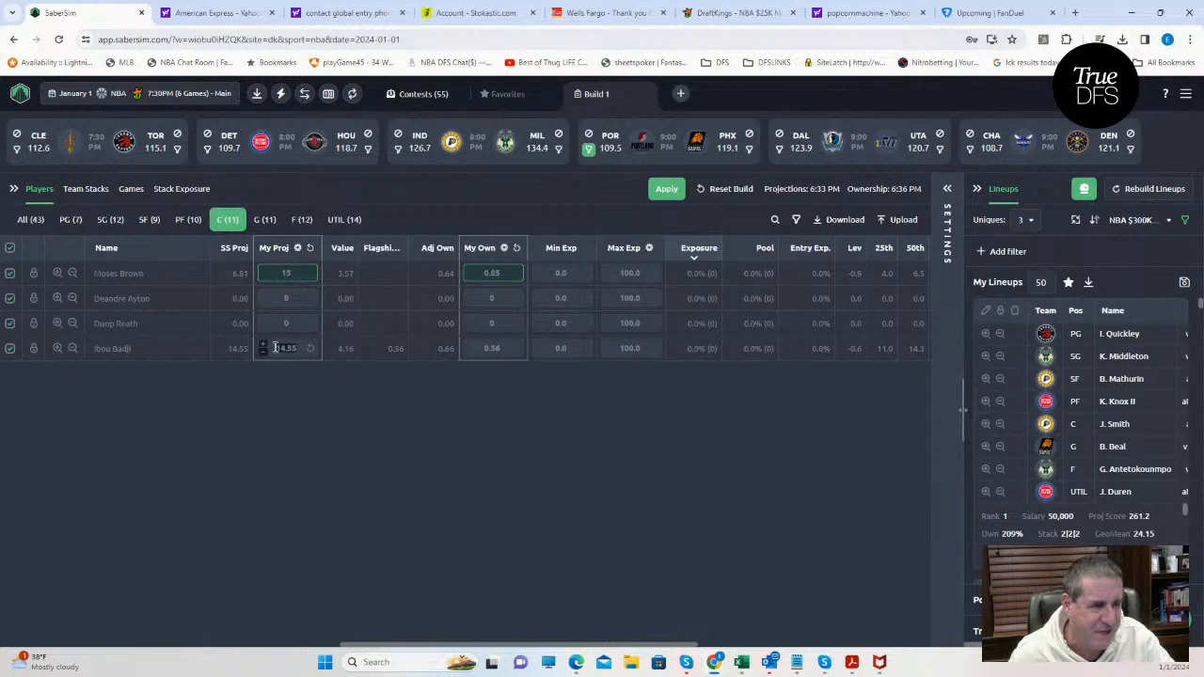
pyautogui.write('15')
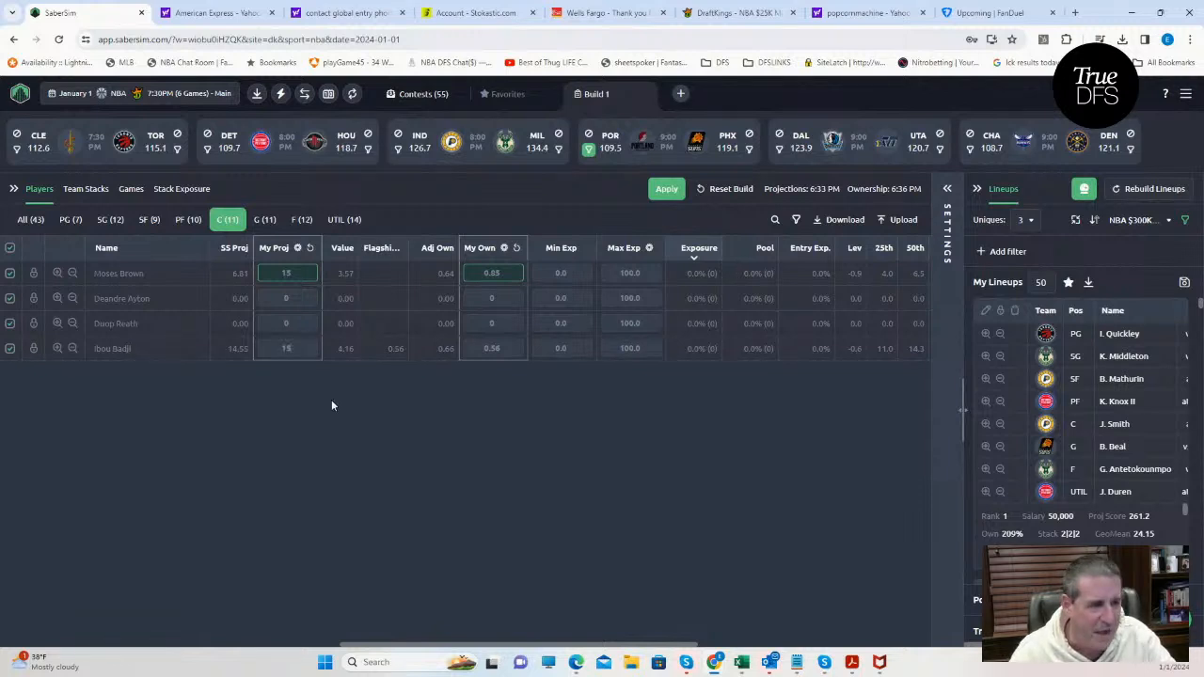
pyautogui.click(567, 350)
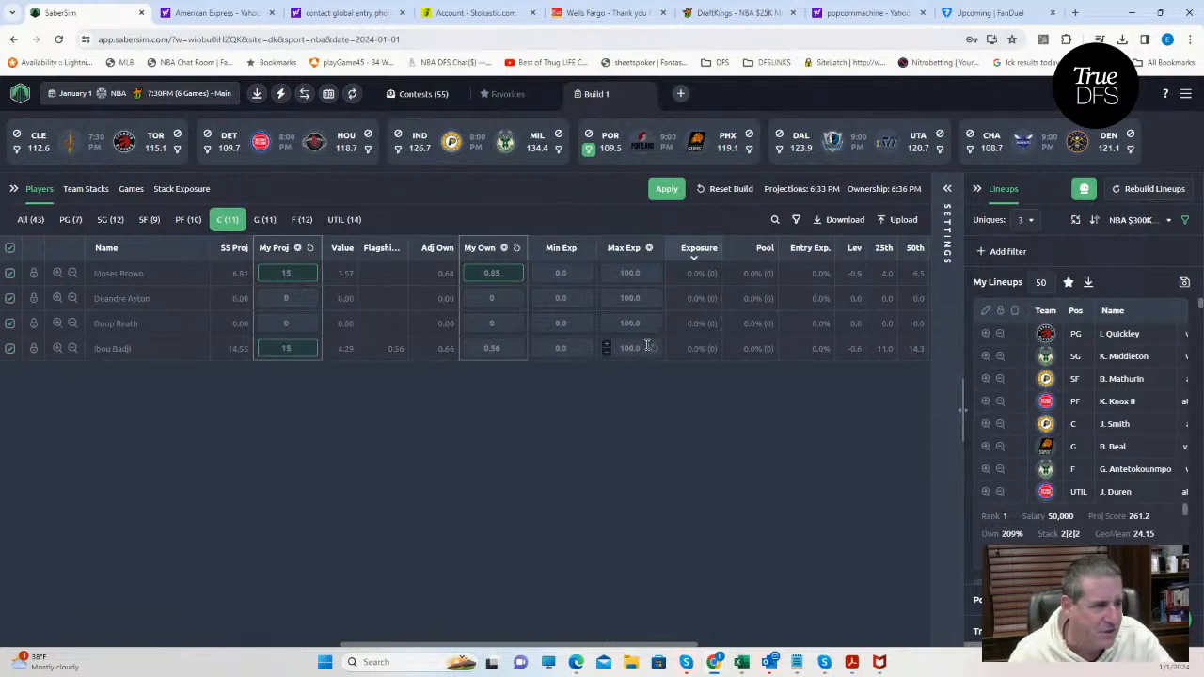
pyautogui.click(644, 348)
pyautogui.write('20')
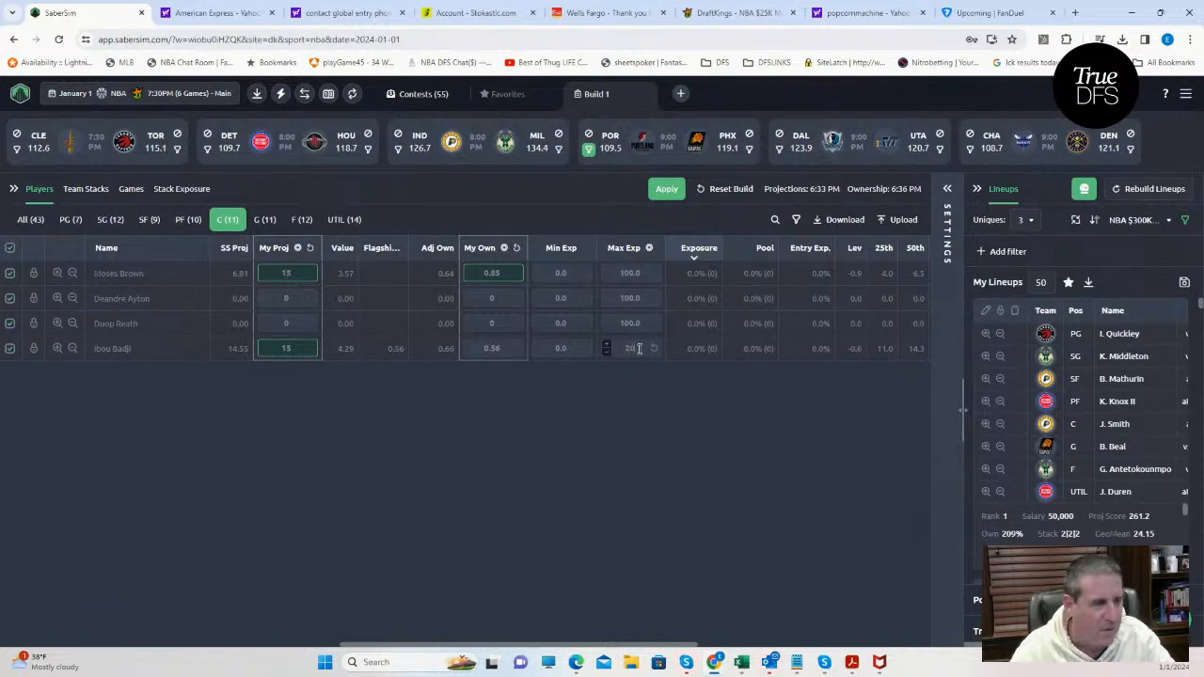
pyautogui.click(594, 403)
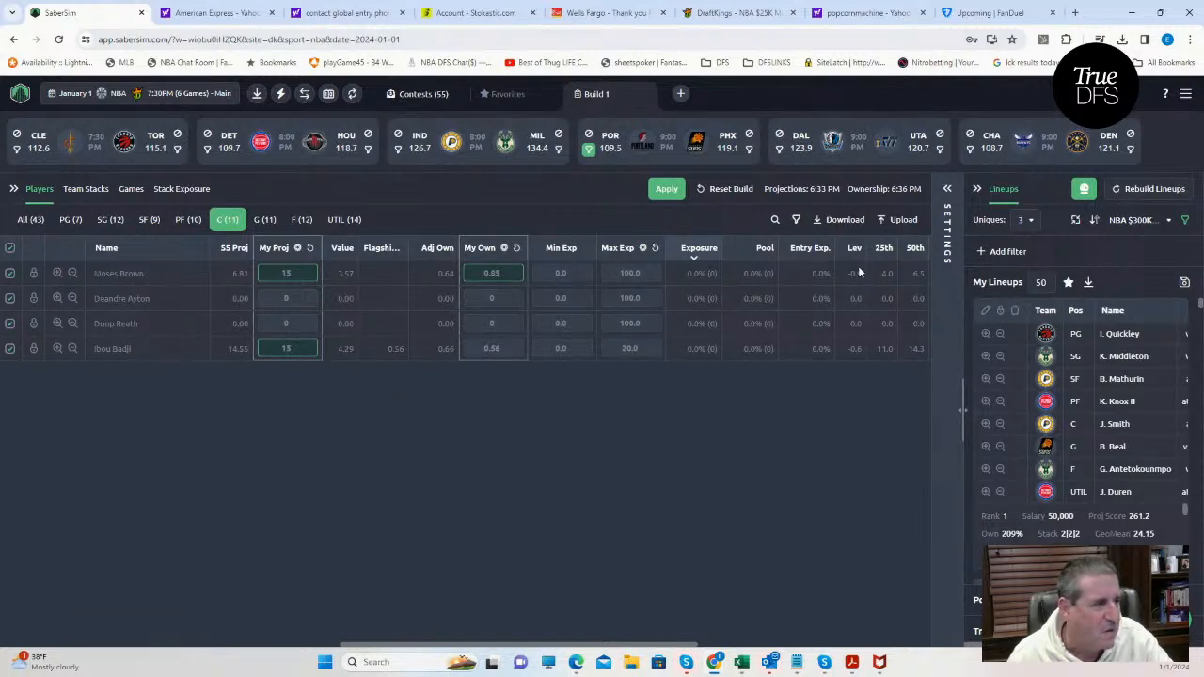
# Apply the projection and exposure changes and rebuild the lineups, discarding the previous ones.
pyautogui.click(670, 190)
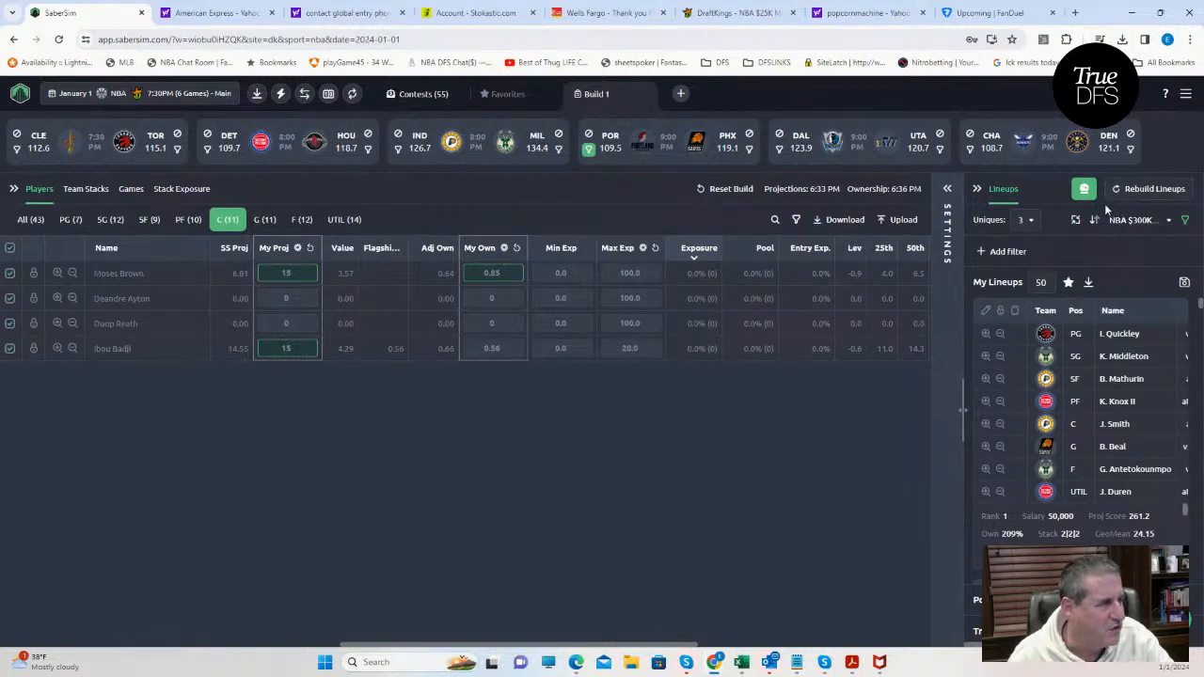
pyautogui.click(1127, 188)
pyautogui.click(643, 414)
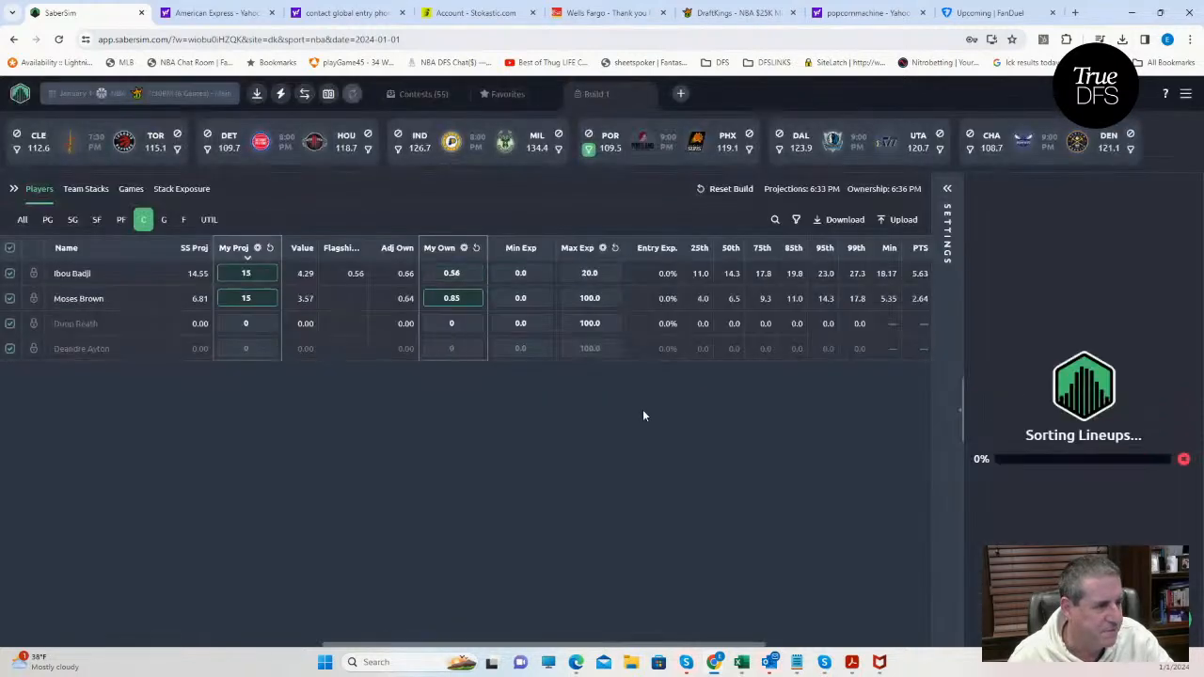
# Show the build settings, remove the Portland filter and list players of all positions with their exposures.
pyautogui.click(947, 188)
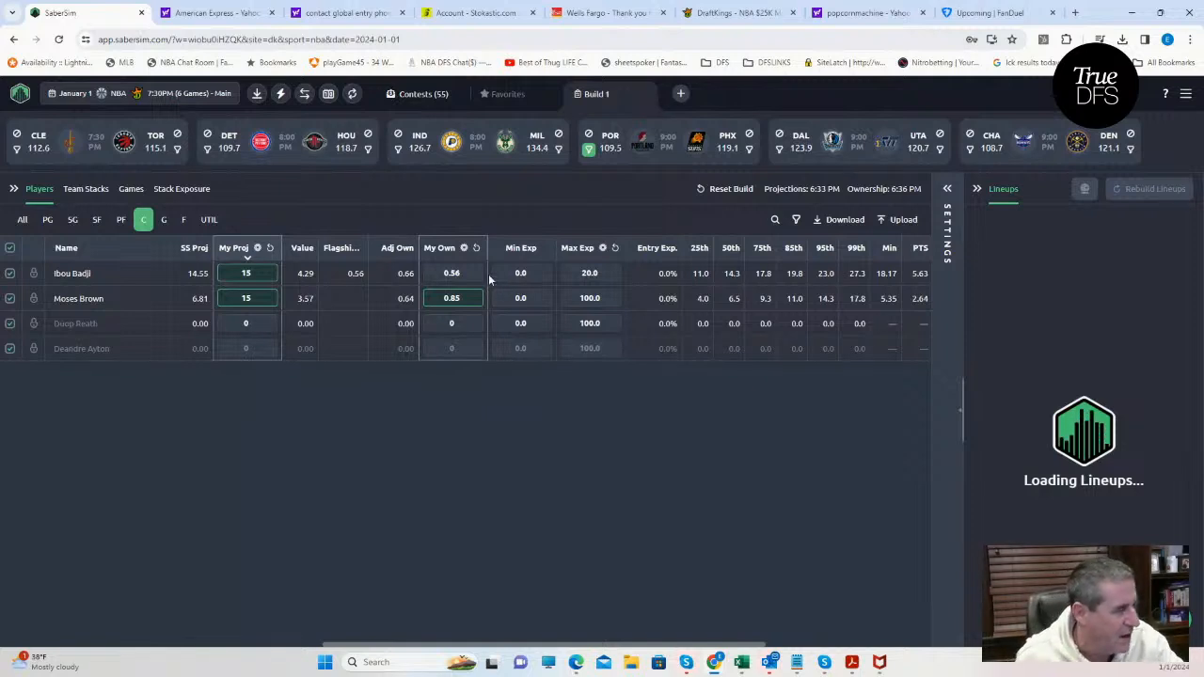
pyautogui.click(948, 190)
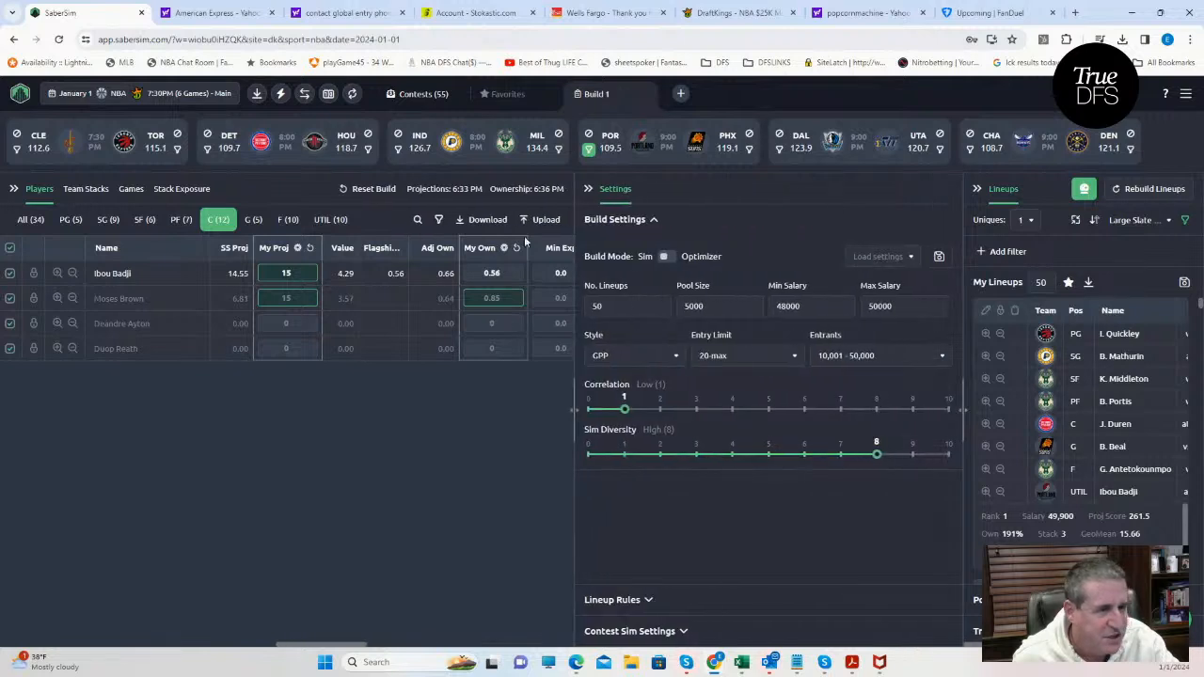
pyautogui.click(587, 152)
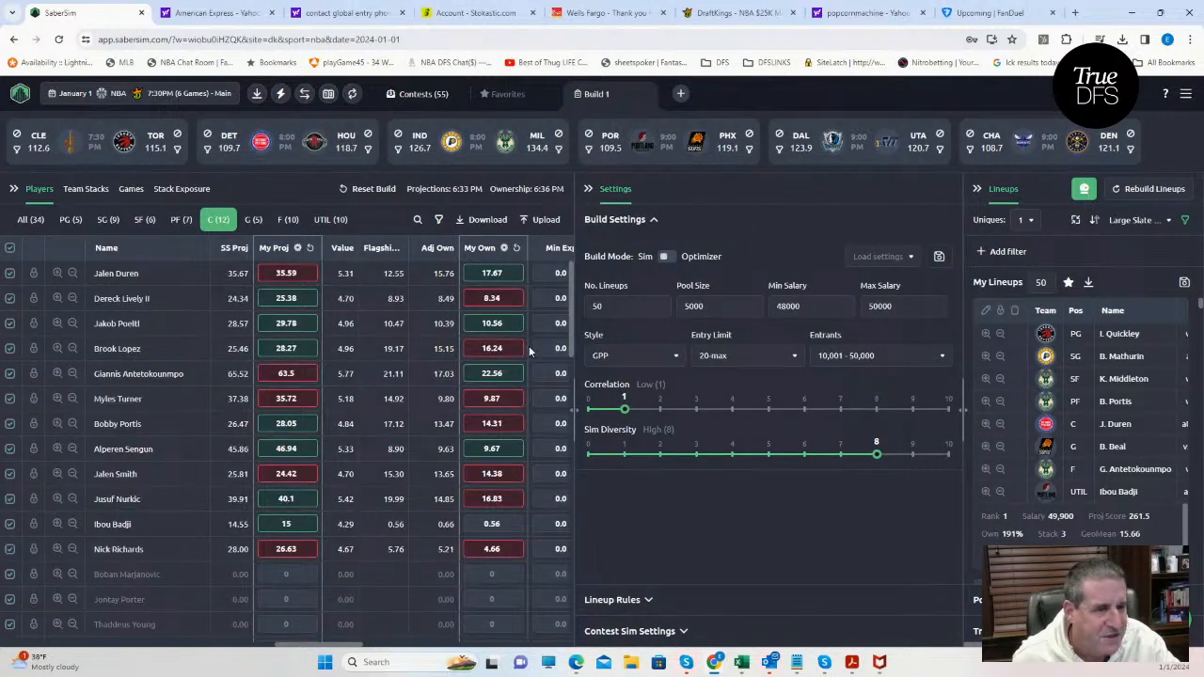
pyautogui.moveTo(574, 383); pyautogui.dragTo(730, 384)
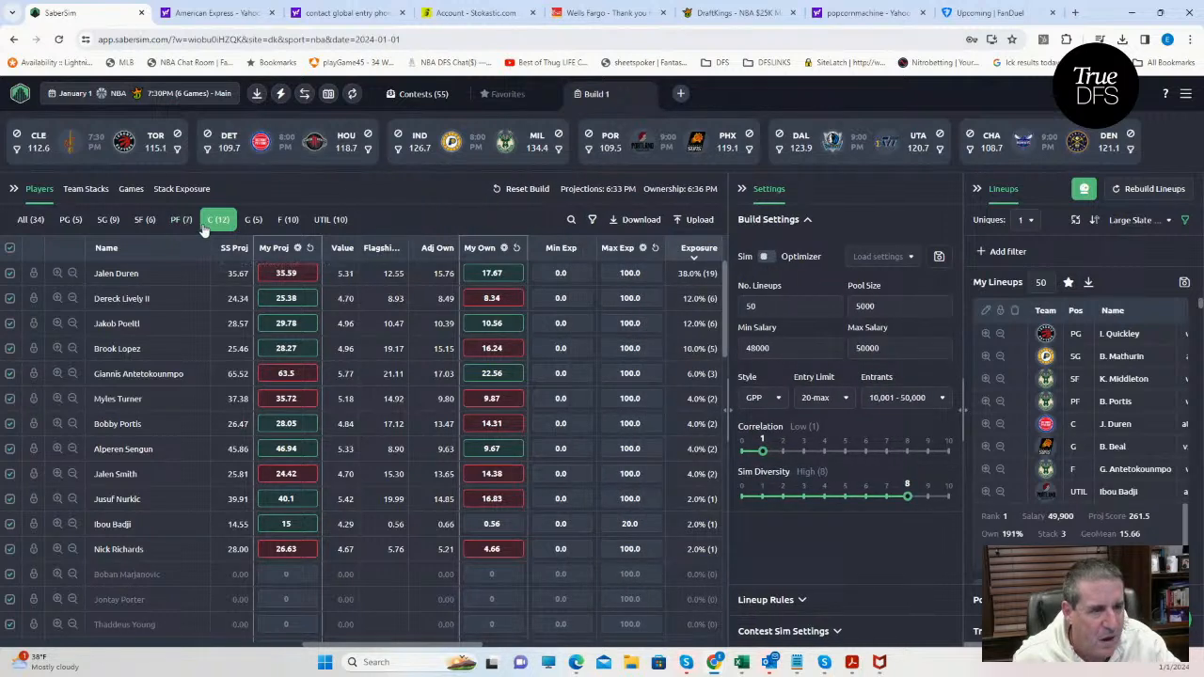
pyautogui.click(30, 219)
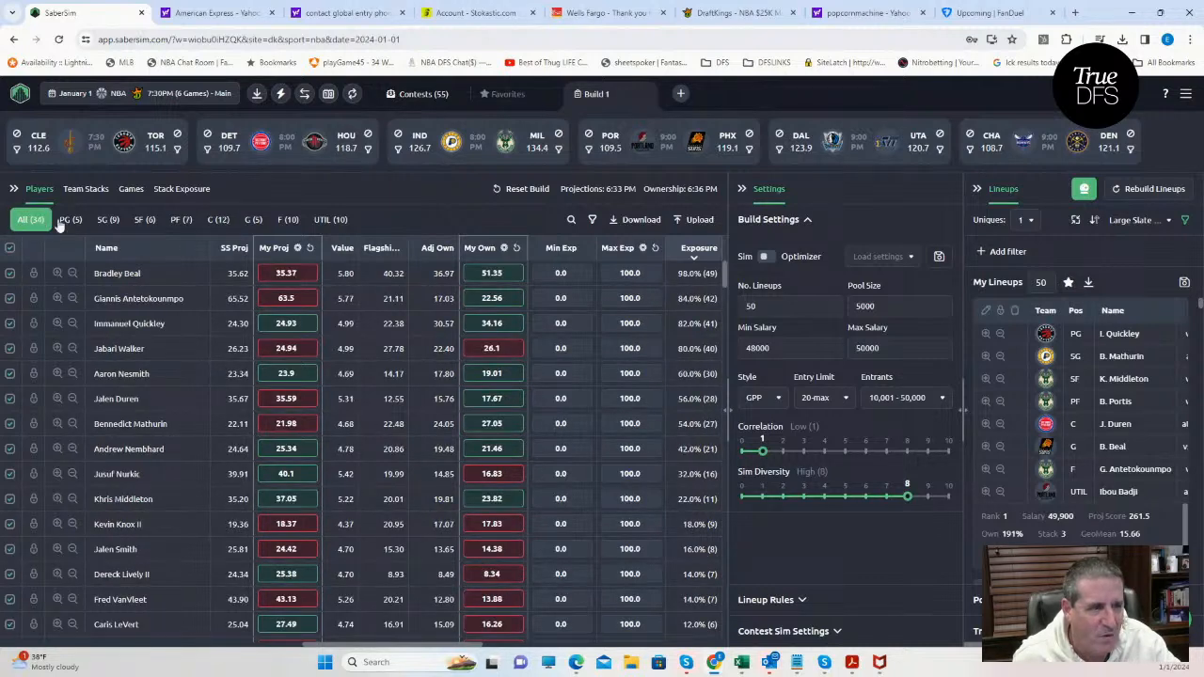
# Search the players for "moses", set Moses Brown's minimum exposure to 10 and clear his maximum exposure.
pyautogui.click(572, 219)
pyautogui.write('m')
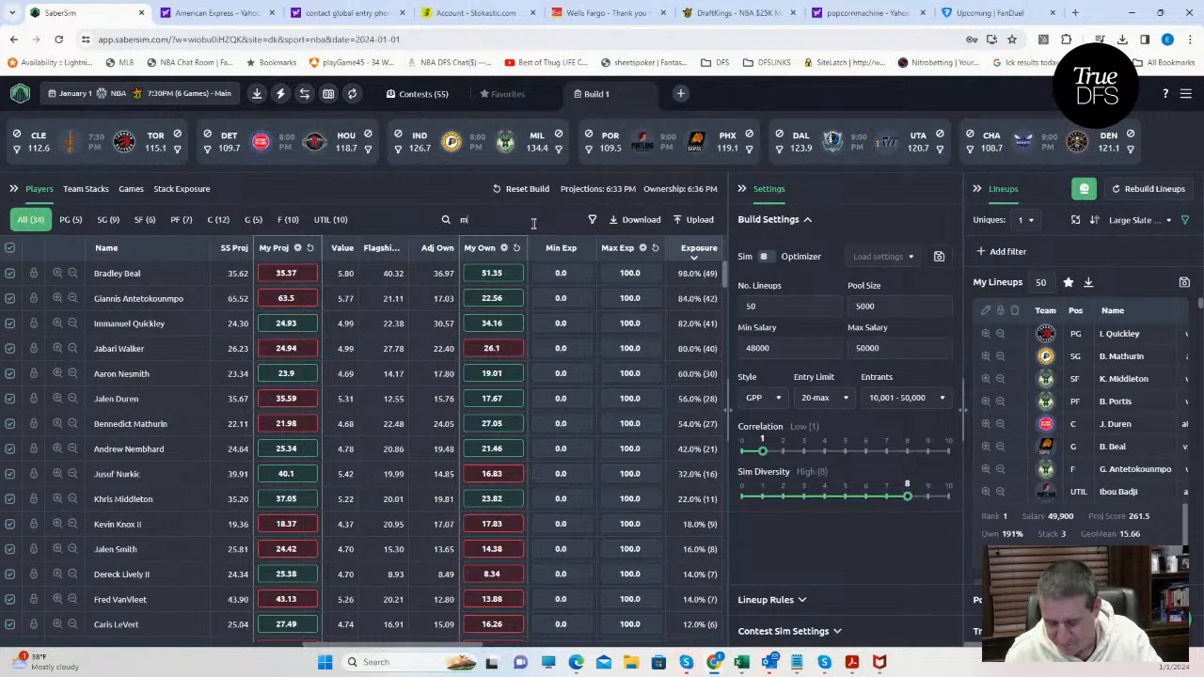
pyautogui.write('oses')
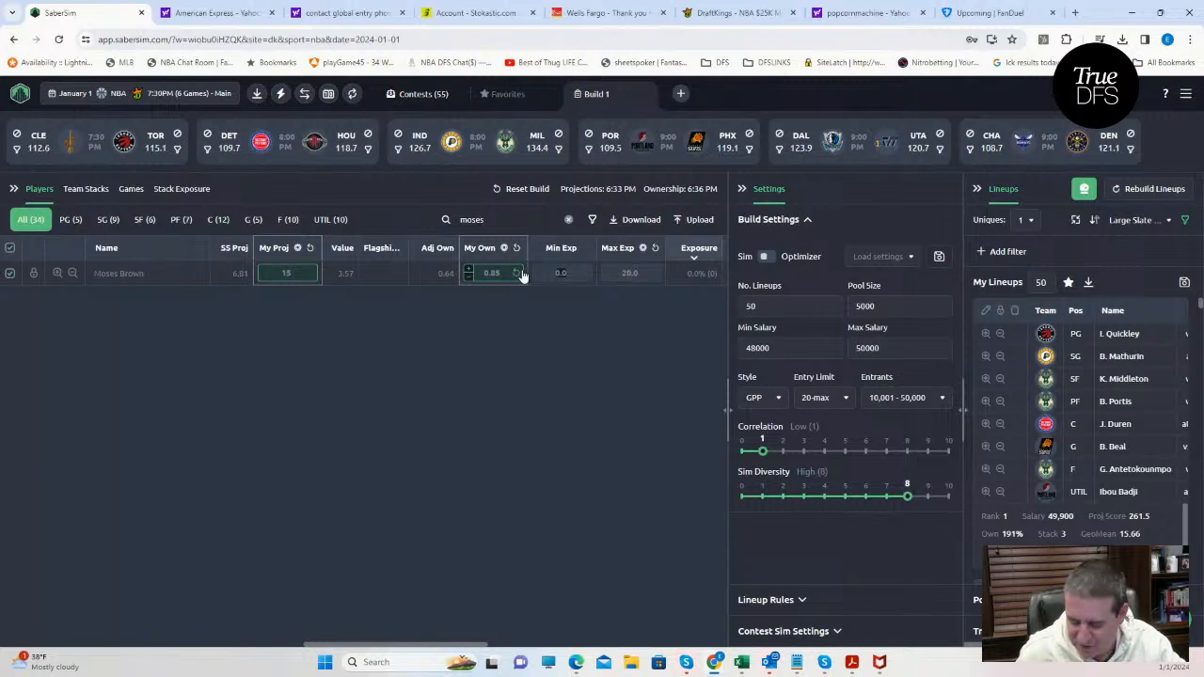
pyautogui.write('10')
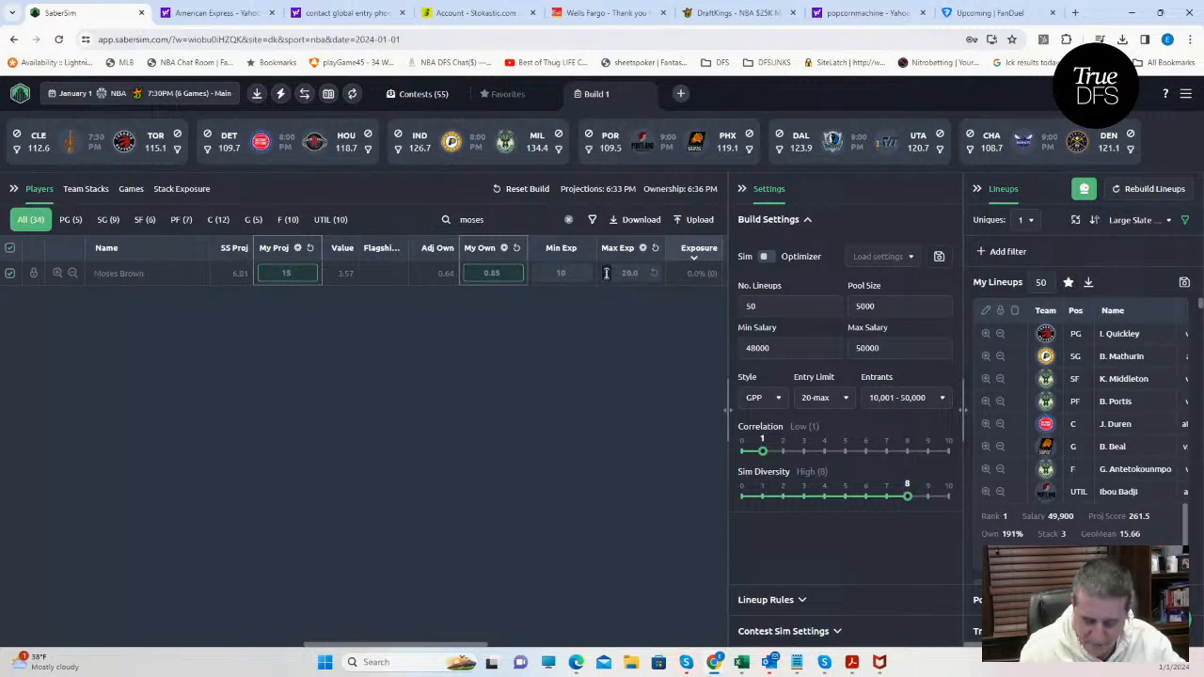
pyautogui.click(606, 272)
pyautogui.press('BackSpace')
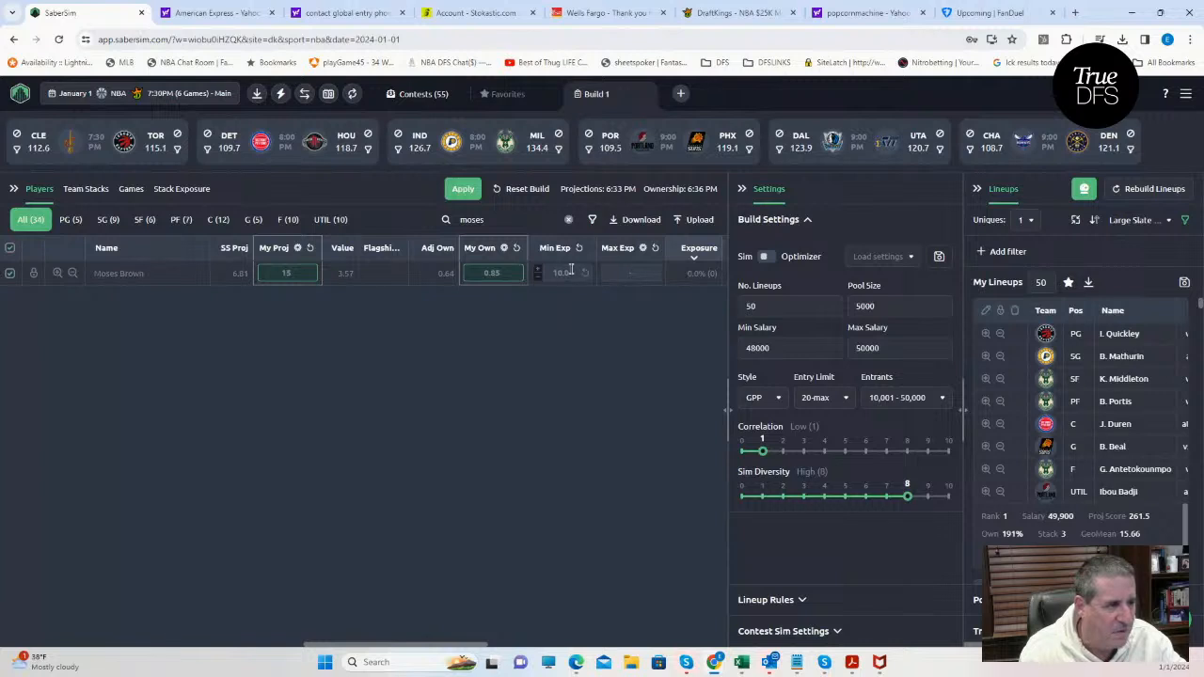
# Set Moses Brown's minimum exposure to 20 and apply the exposure changes to the build.
pyautogui.moveTo(568, 271); pyautogui.dragTo(538, 277)
pyautogui.press('BackSpace')
pyautogui.write('20')
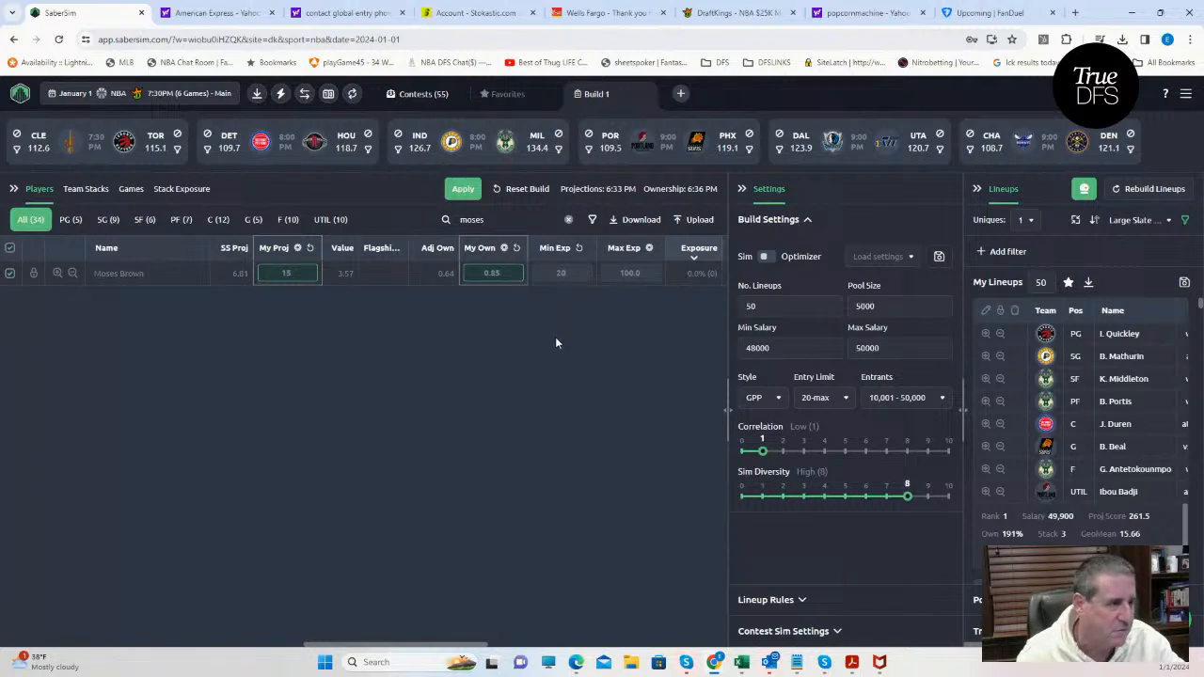
pyautogui.click(555, 339)
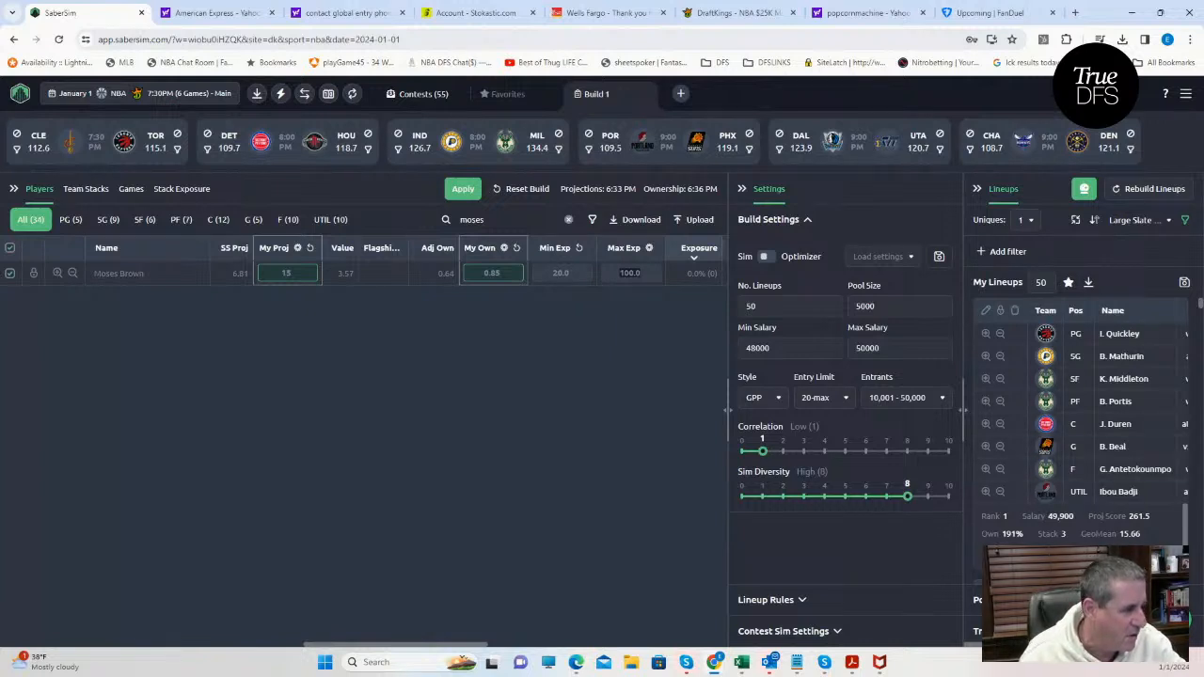
pyautogui.moveTo(1055, 568); pyautogui.dragTo(1063, 602)
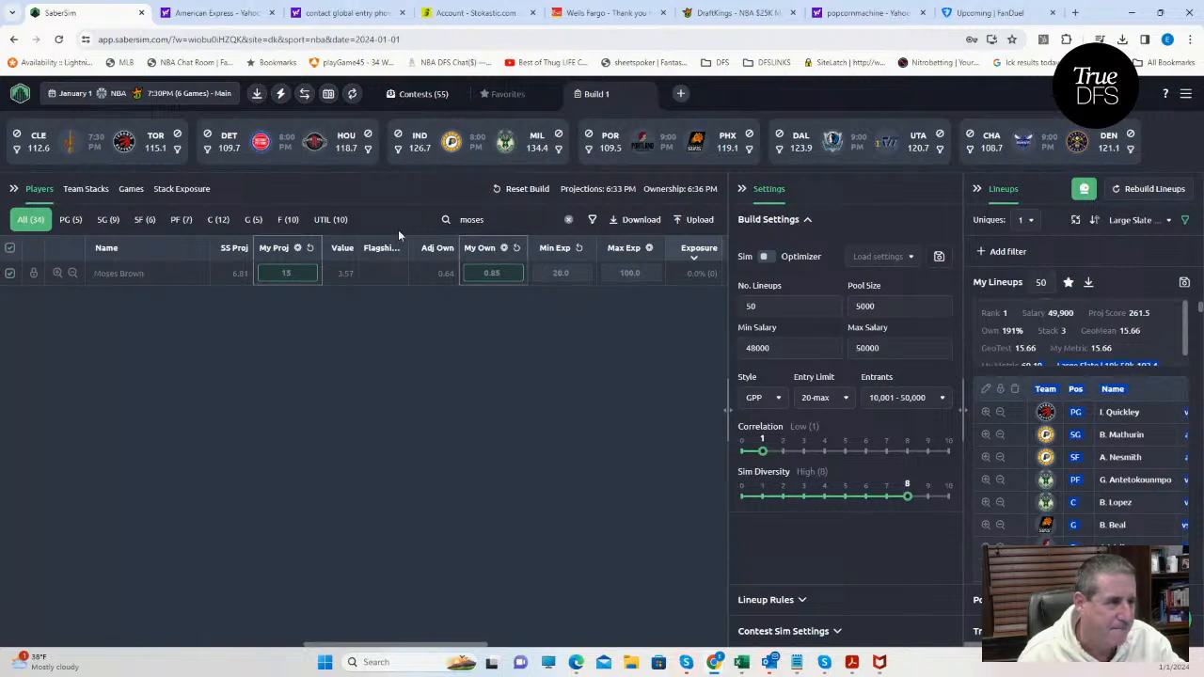
pyautogui.click(616, 395)
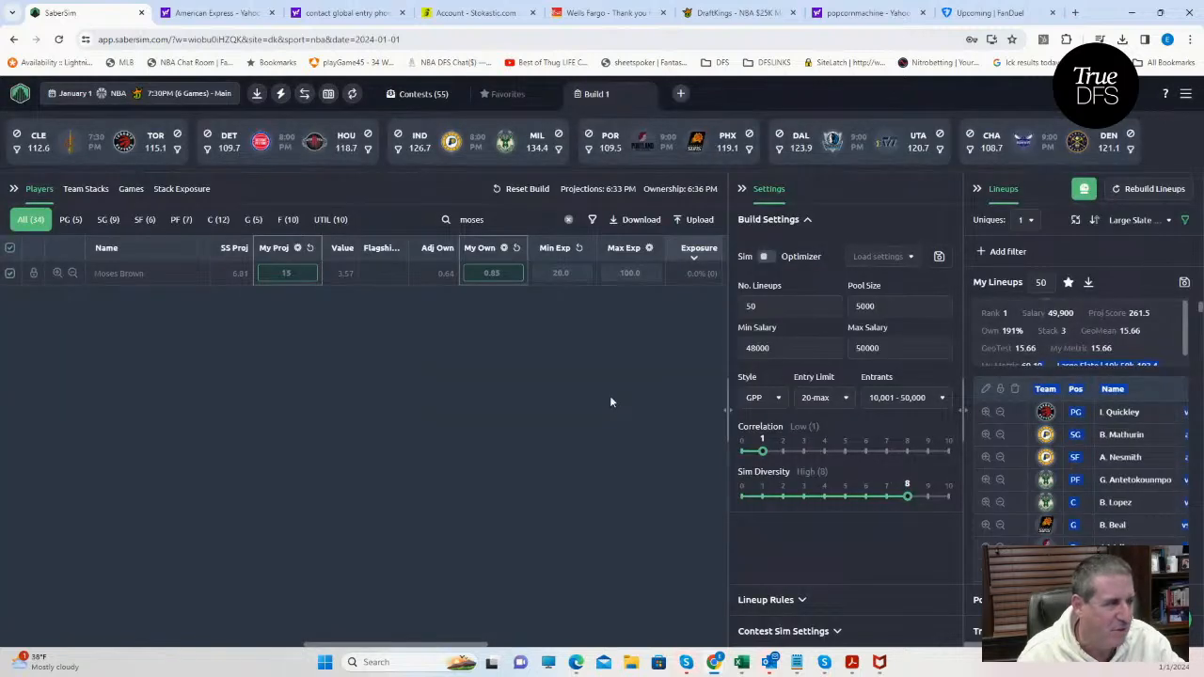
# Rebuild the lineups with the new minimum exposure and clear the player search.
pyautogui.click(1134, 192)
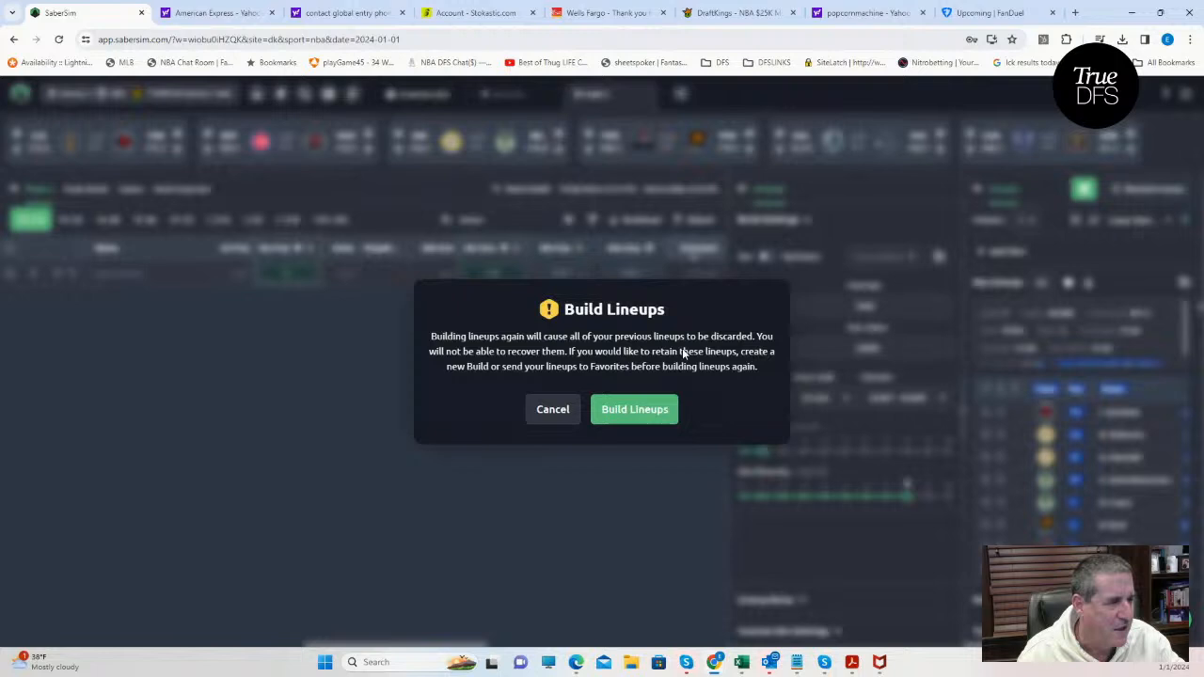
pyautogui.click(617, 411)
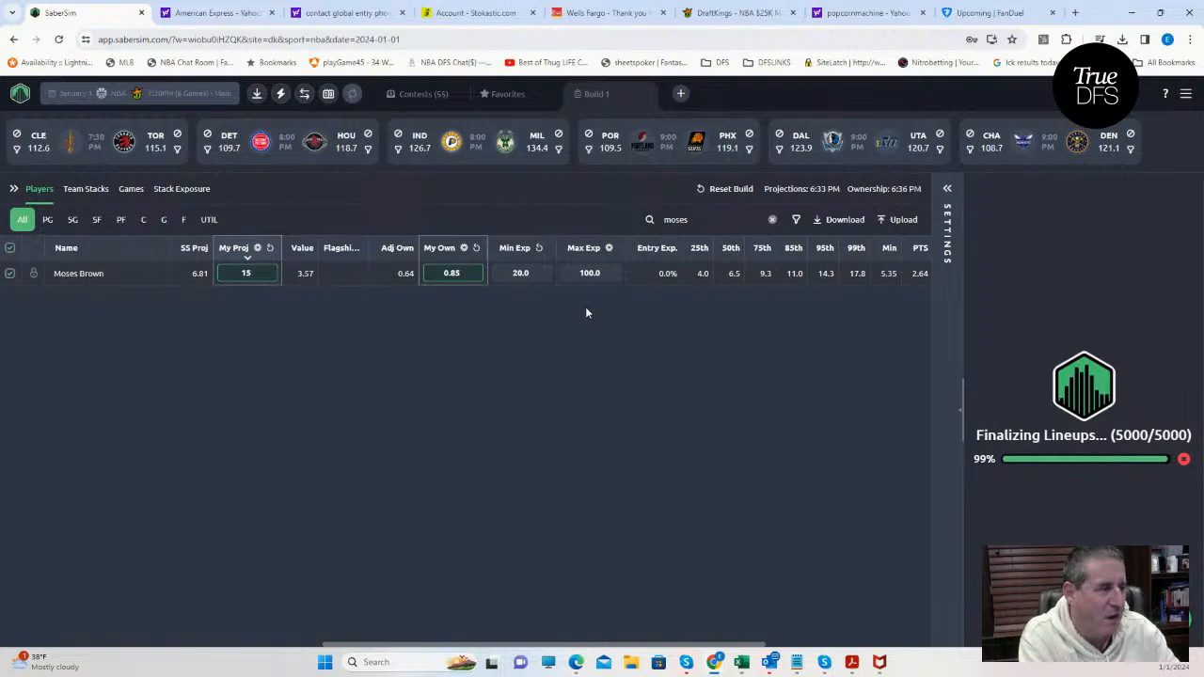
pyautogui.click(771, 221)
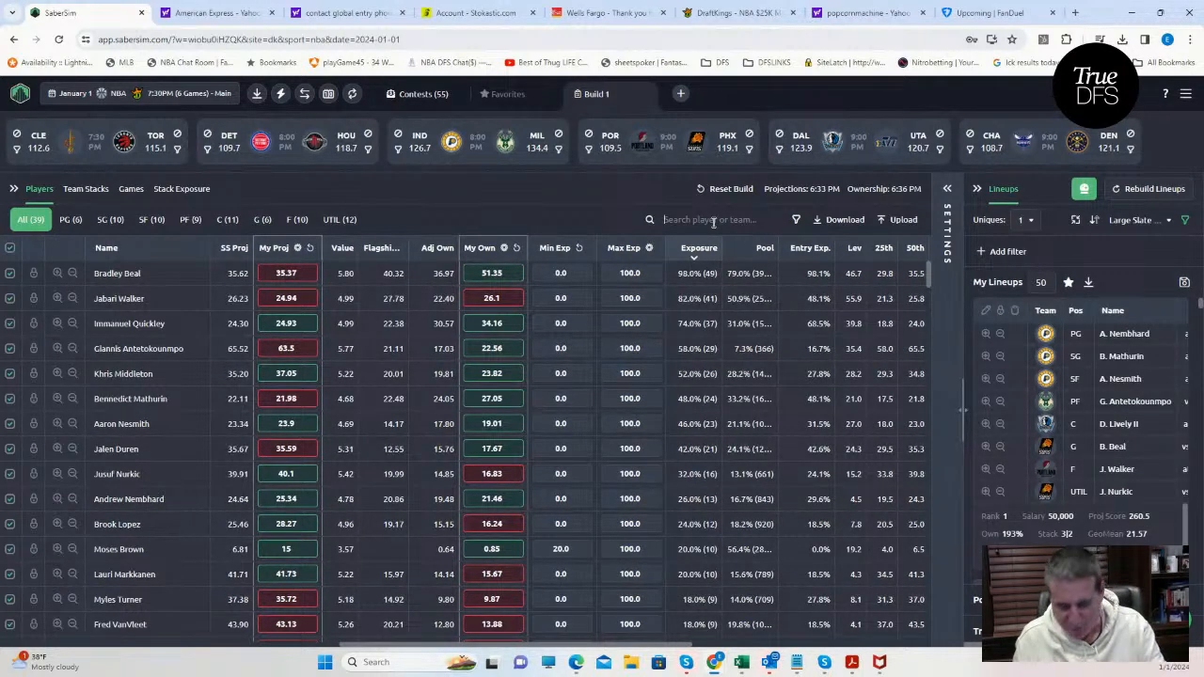
# Search for "moses" to check Moses Brown's exposure in the rebuilt lineups, and return to the full player list.
pyautogui.write('moses')
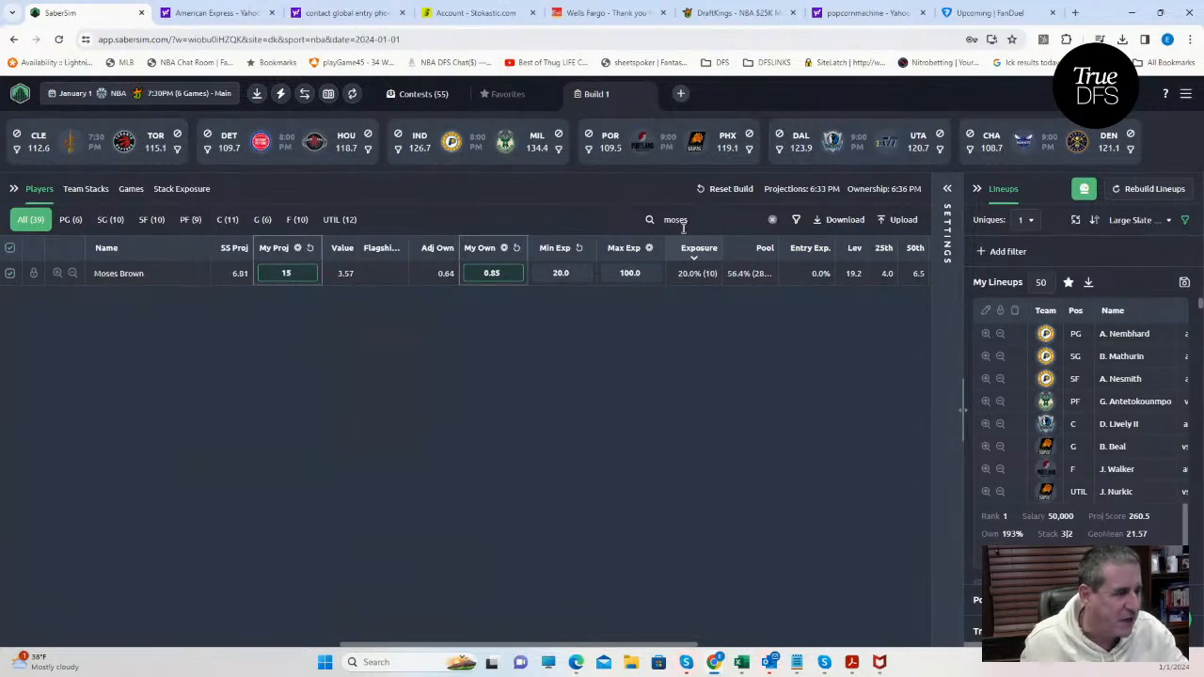
pyautogui.press('BackSpace')
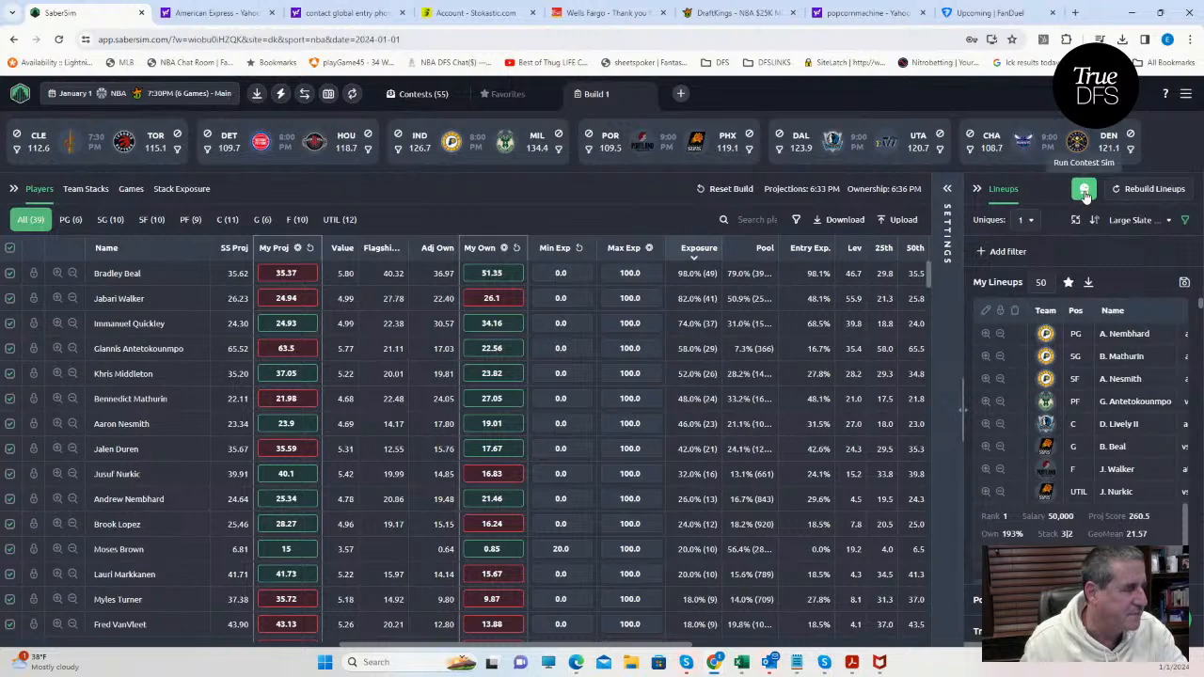
pyautogui.click(947, 189)
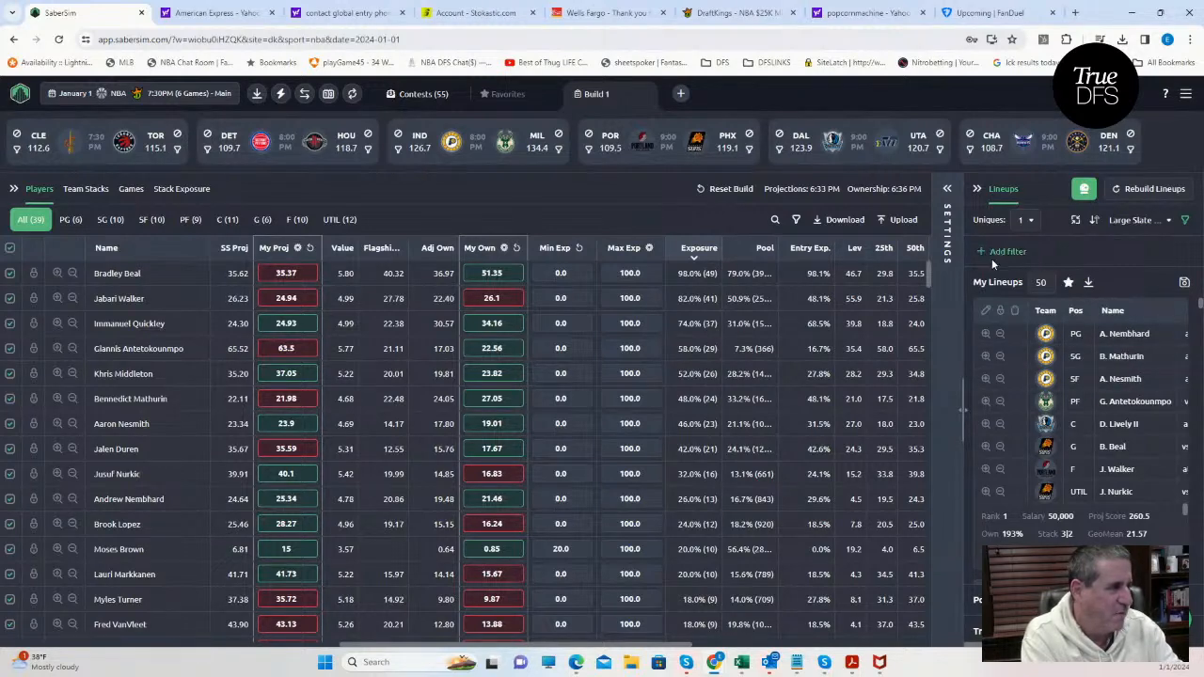
# Rank the lineups by RAROI for the NBA $300K Fadeaway [$100K to 1st] contest and review the top-ranked lineups.
pyautogui.click(1125, 222)
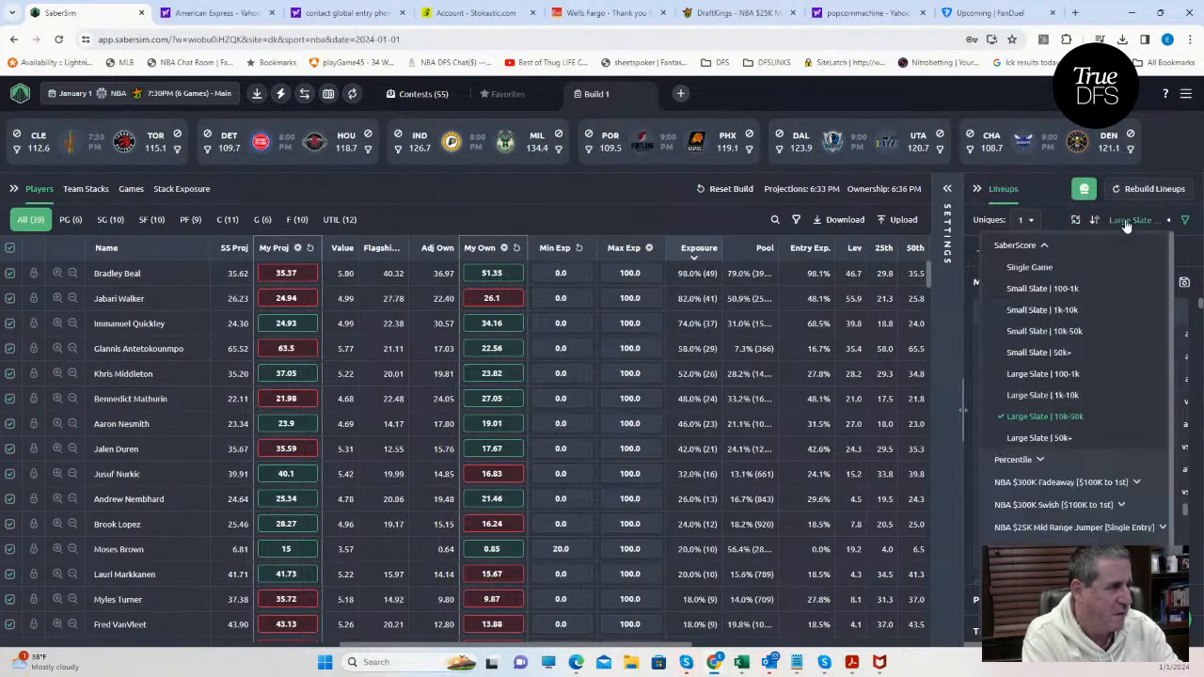
pyautogui.click(1081, 485)
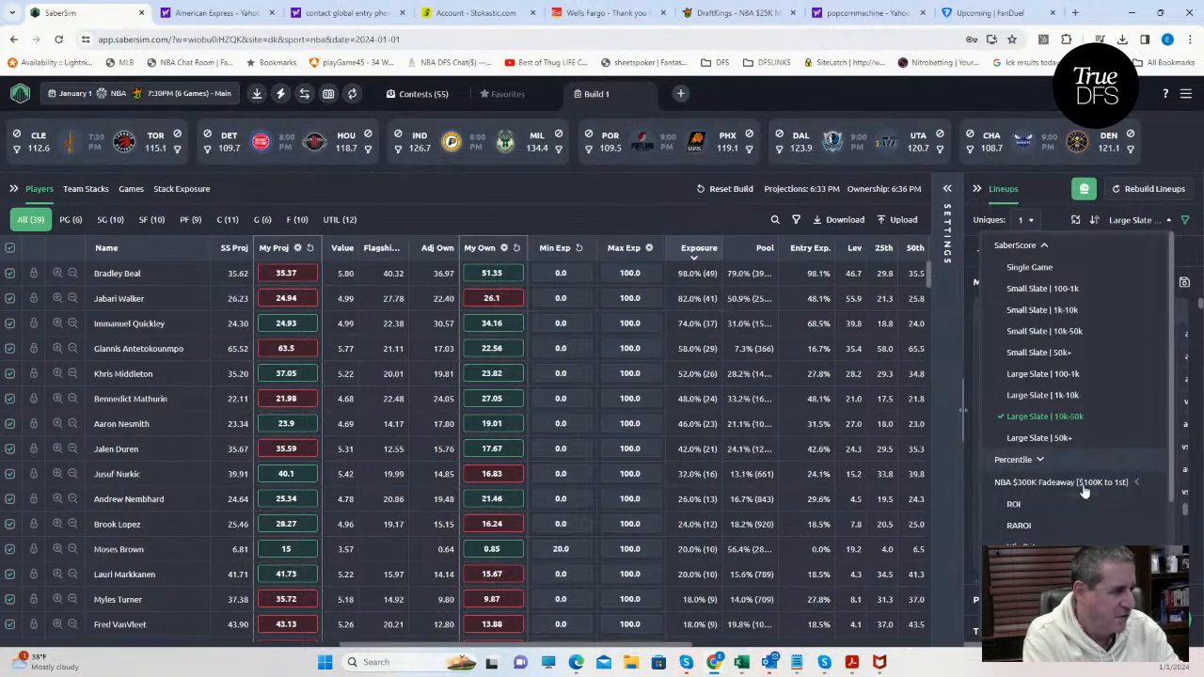
pyautogui.click(1029, 526)
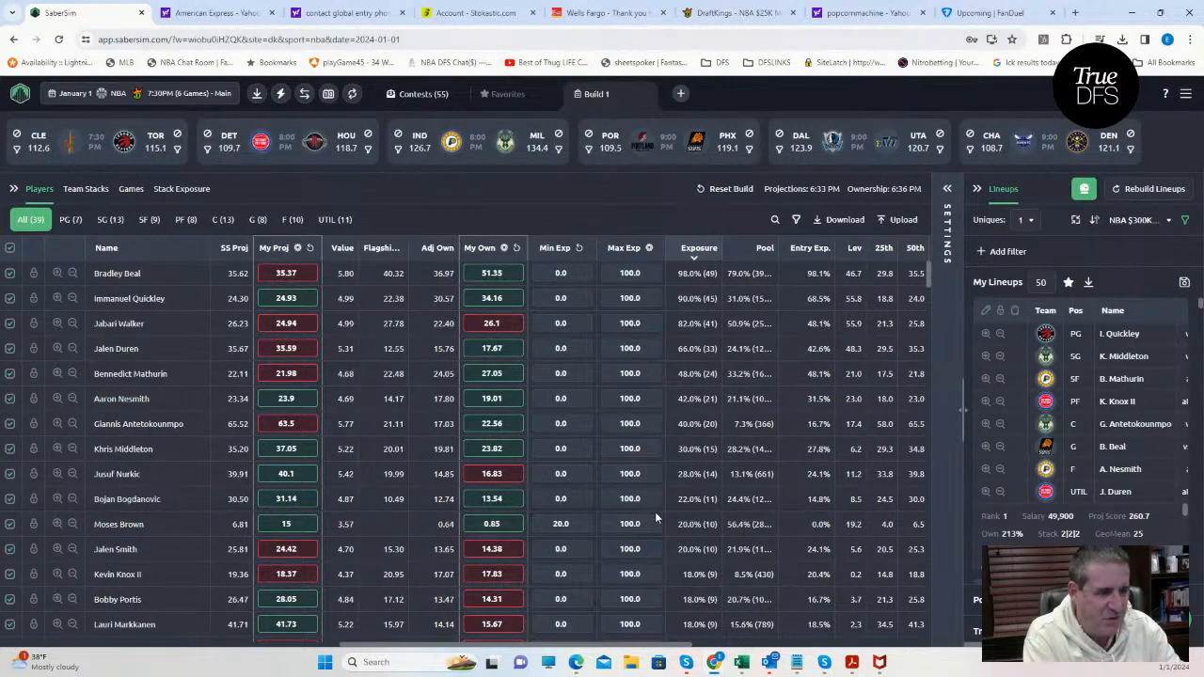
pyautogui.scroll(-1, 1108, 450)
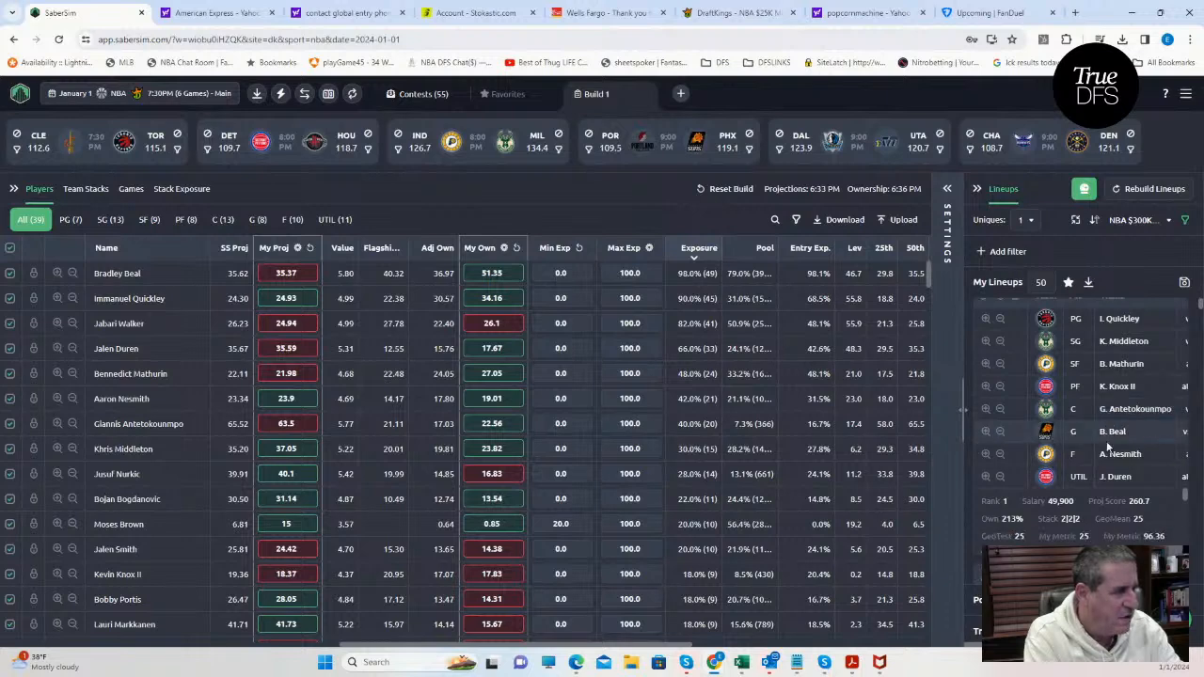
pyautogui.scroll(-4, 1108, 448)
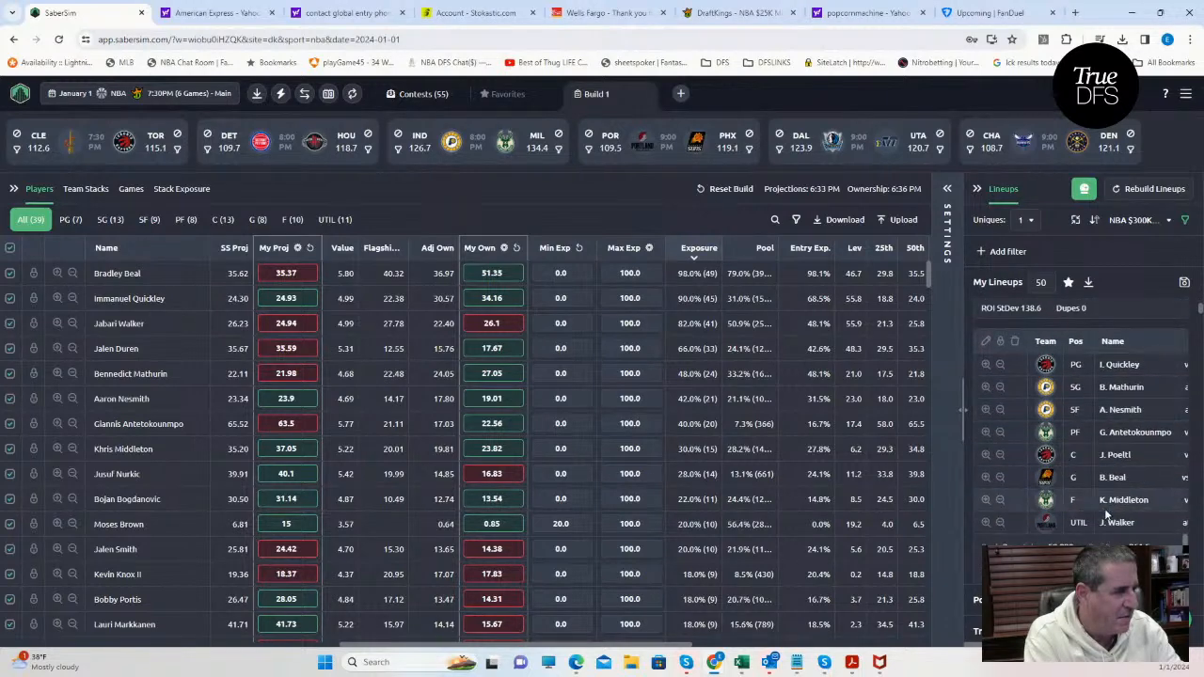
pyautogui.scroll(-6, 1106, 515)
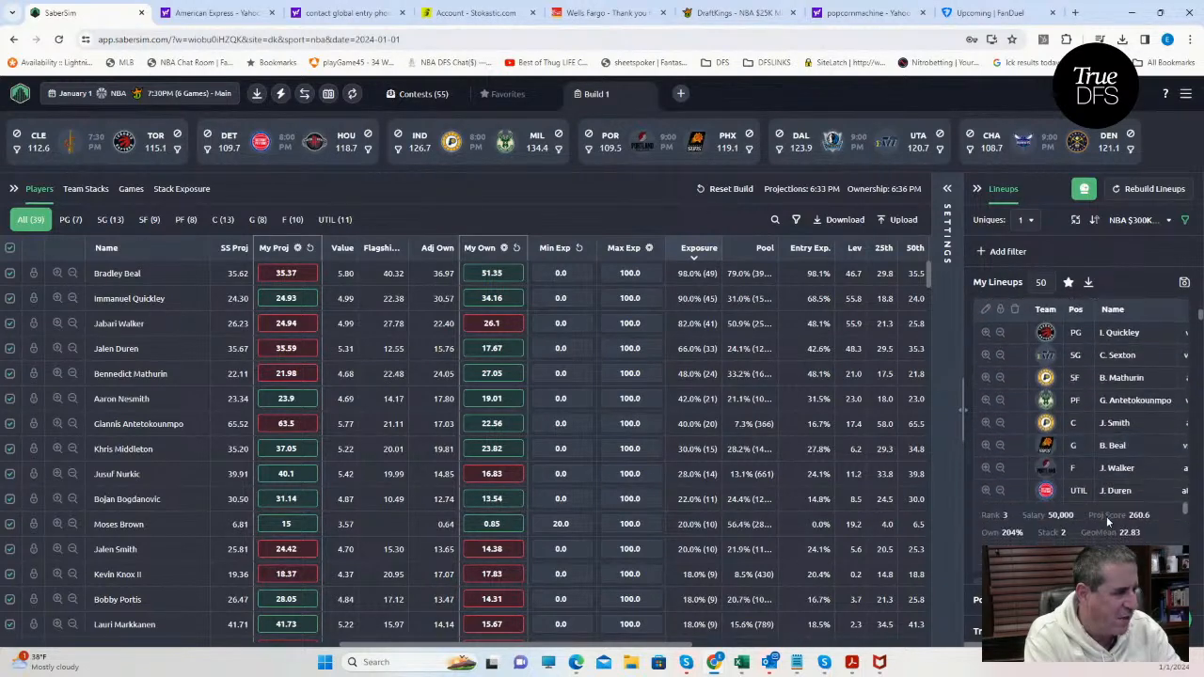
pyautogui.scroll(-2, 1106, 517)
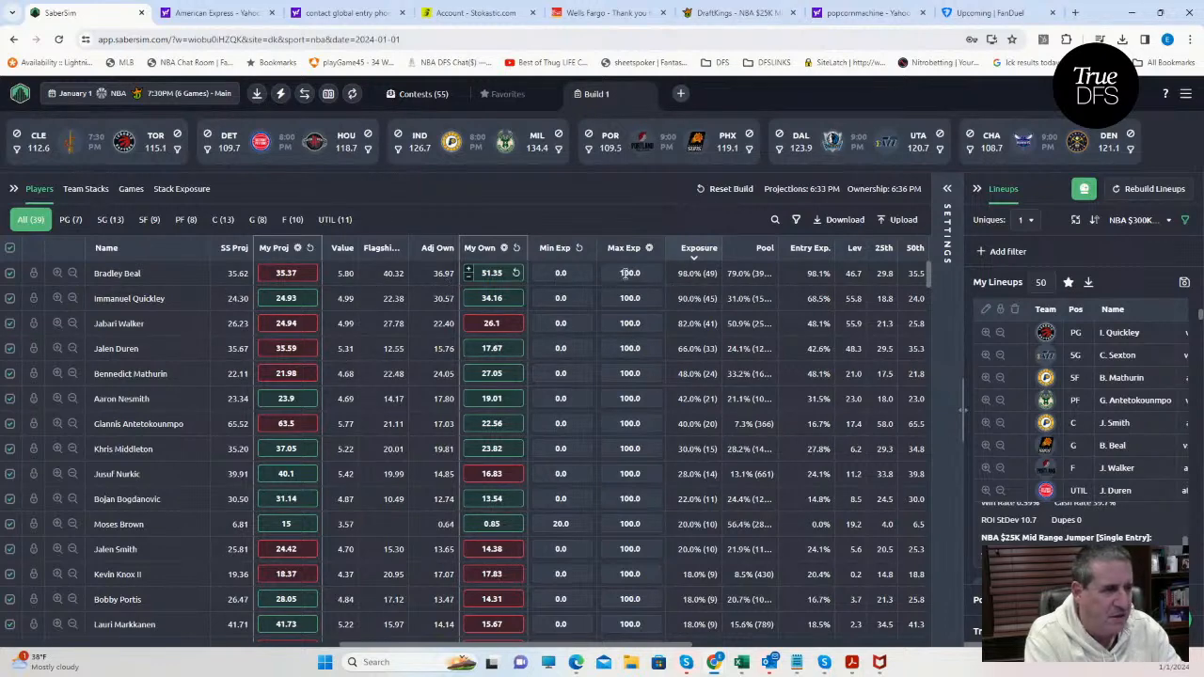
# Try lineup uniques of 3, 2 and 4, comparing the player exposures for each setting.
pyautogui.click(1031, 220)
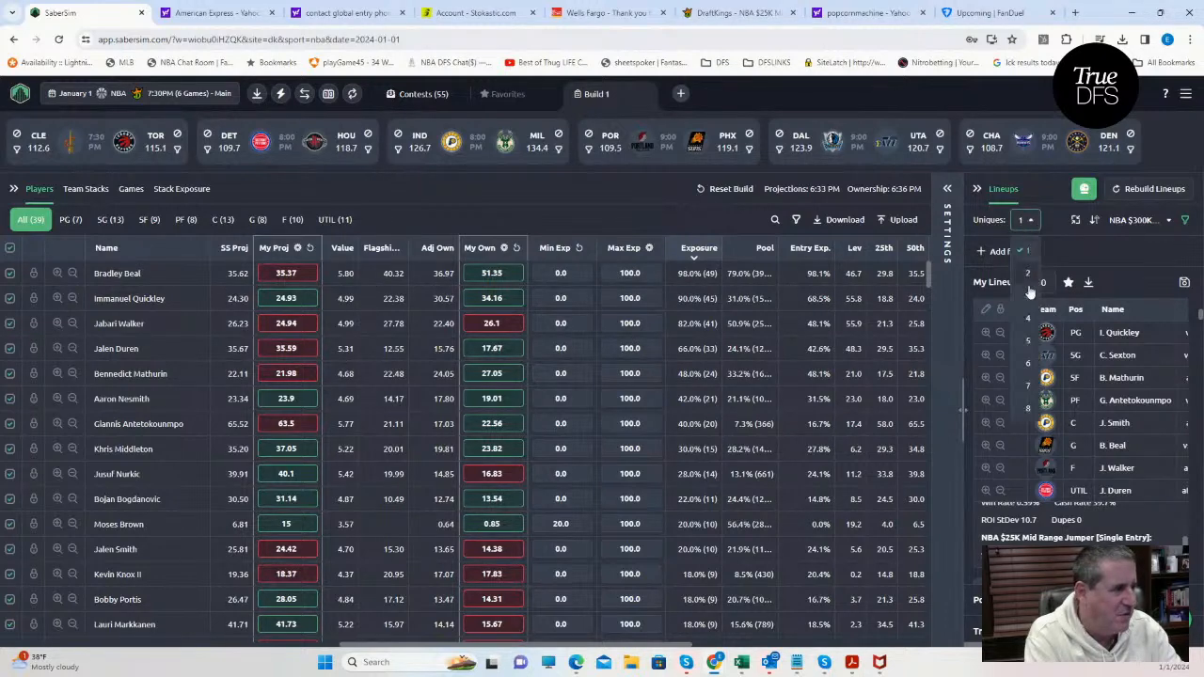
pyautogui.click(1027, 294)
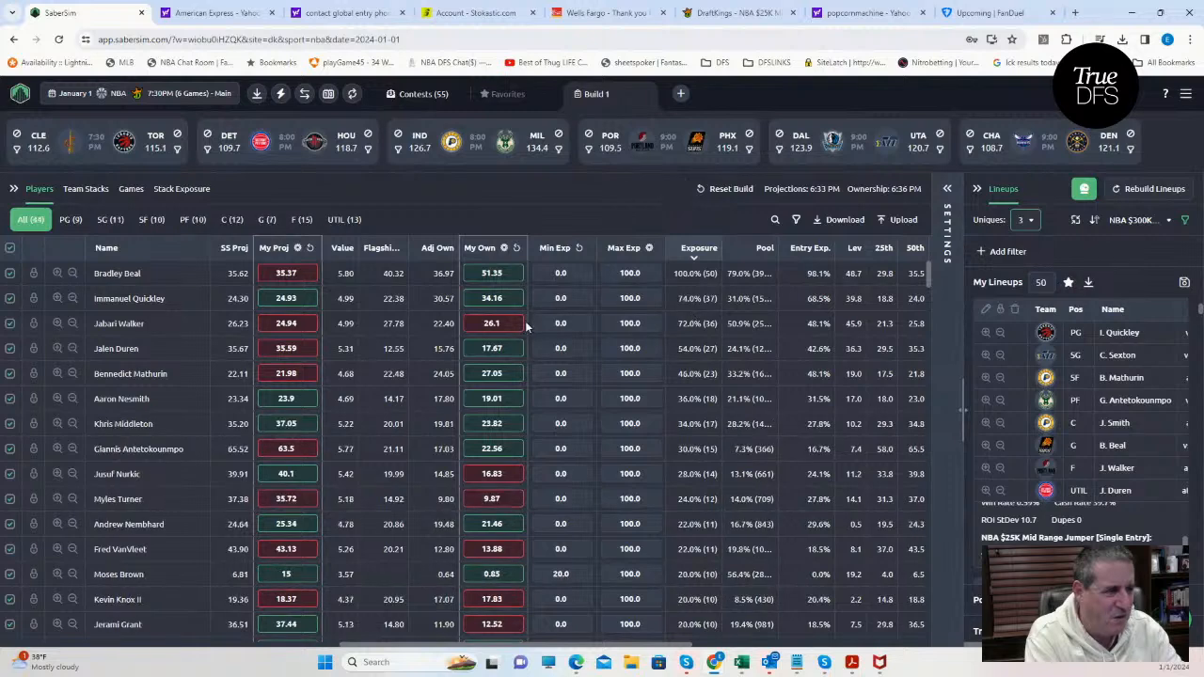
pyautogui.click(1034, 228)
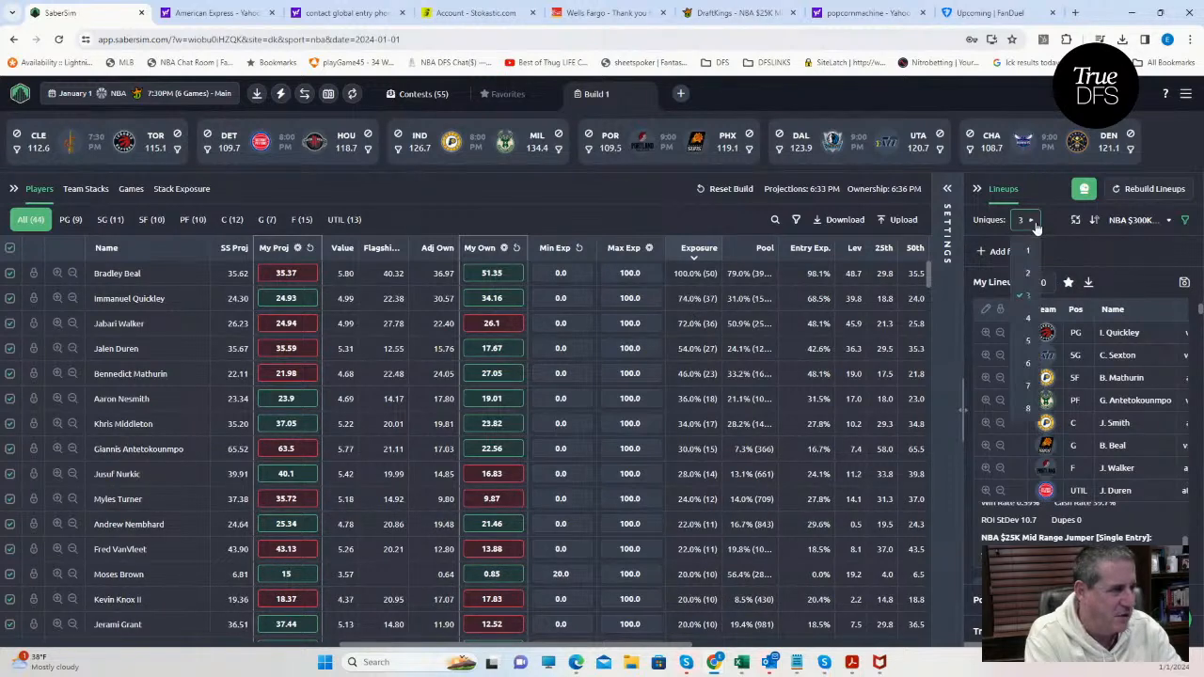
pyautogui.click(1028, 272)
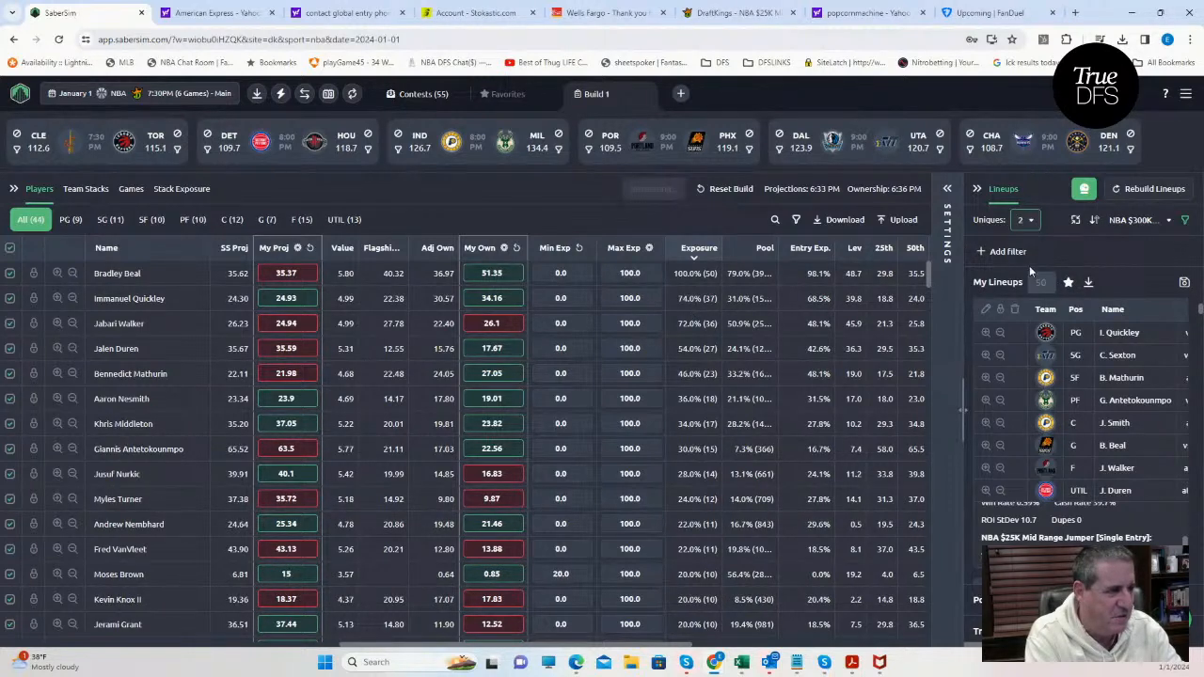
pyautogui.click(1025, 222)
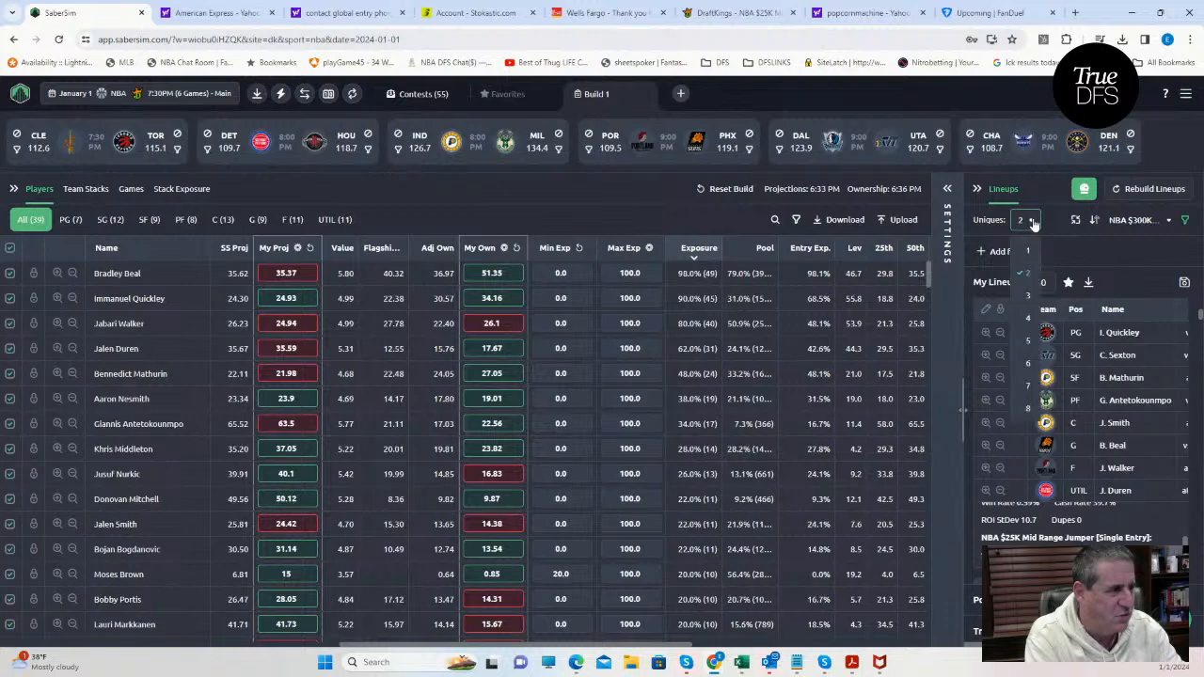
pyautogui.click(1028, 318)
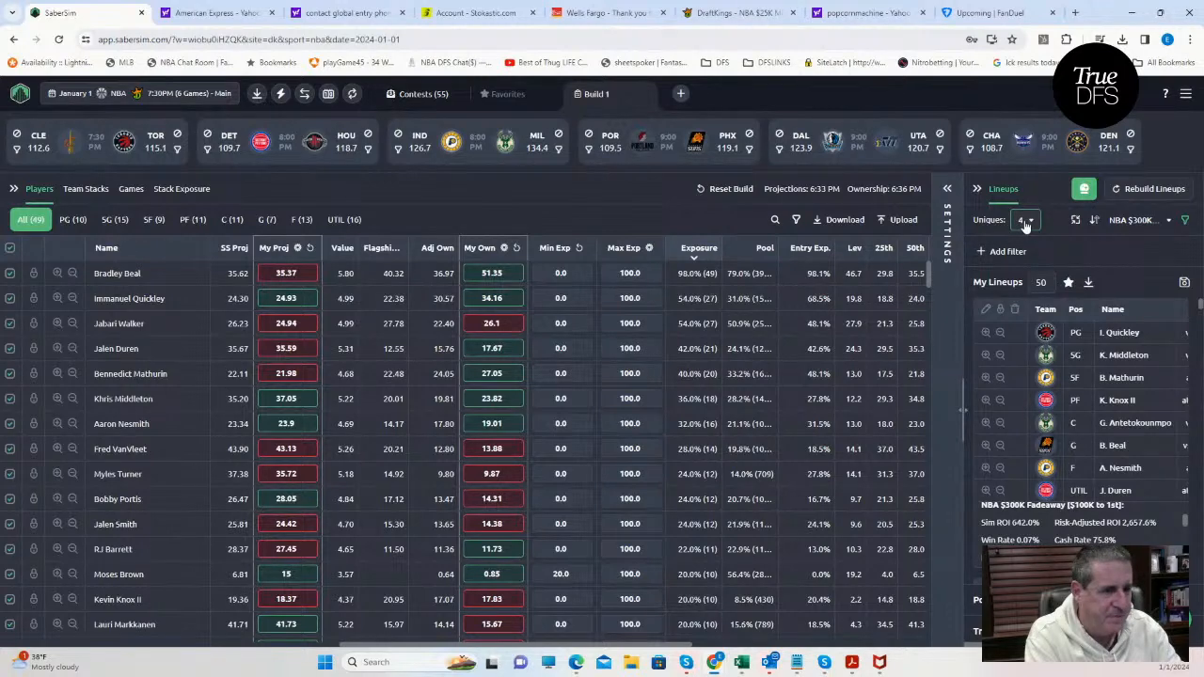
pyautogui.scroll(-3, 409, 425)
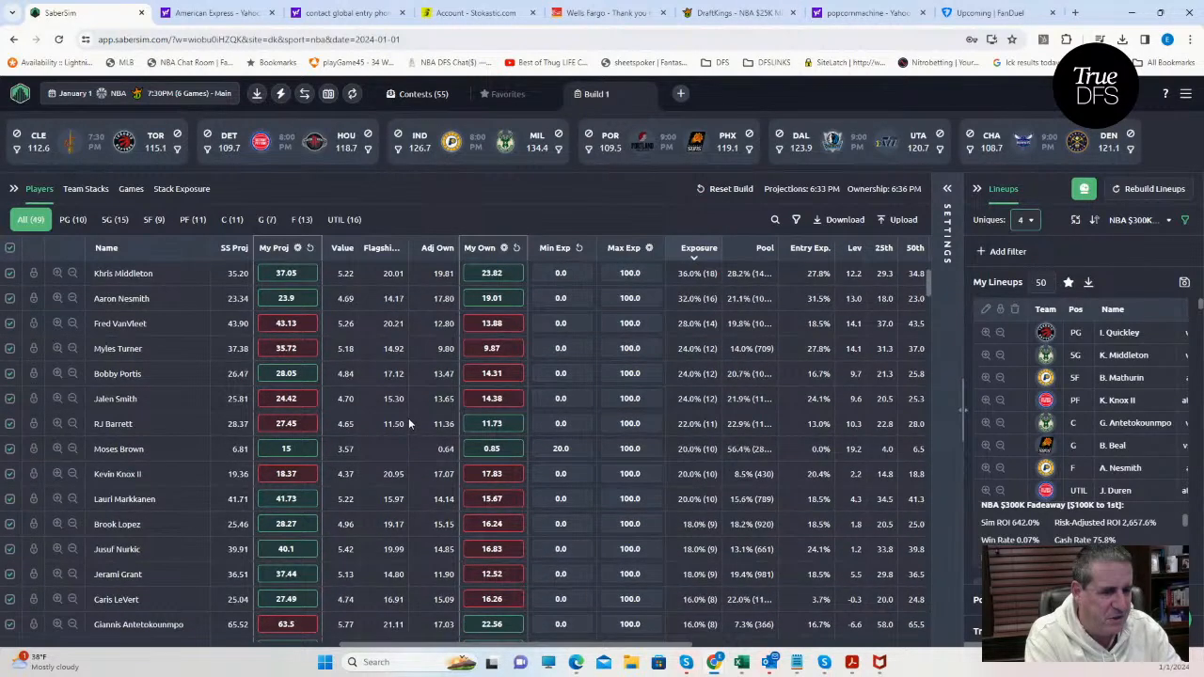
pyautogui.scroll(3, 409, 425)
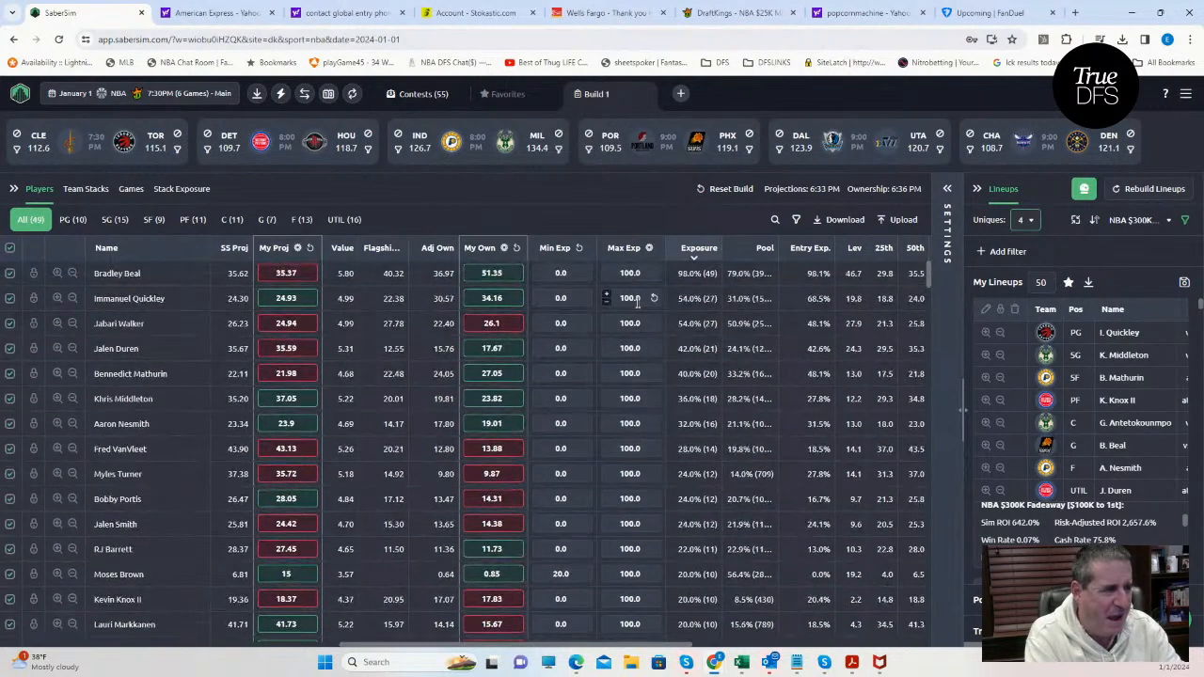
pyautogui.click(775, 220)
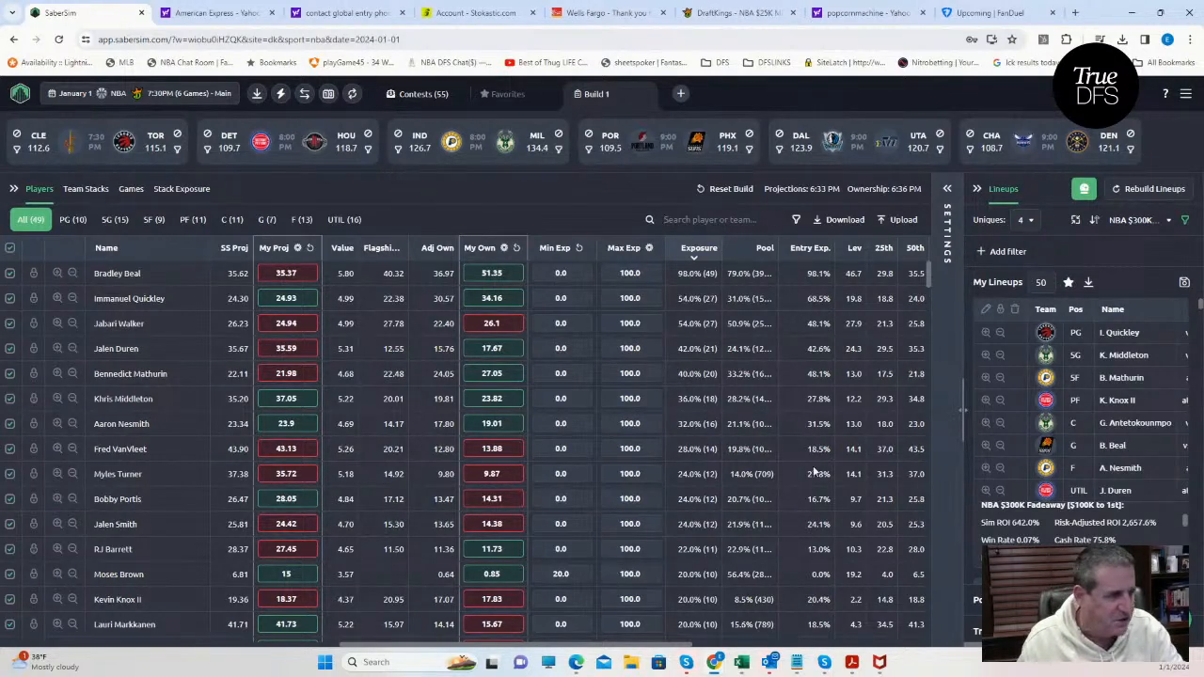
# Compare the exposures with uniques of 3 and 4 again, and settle on 3 uniques for the lineups.
pyautogui.click(1030, 220)
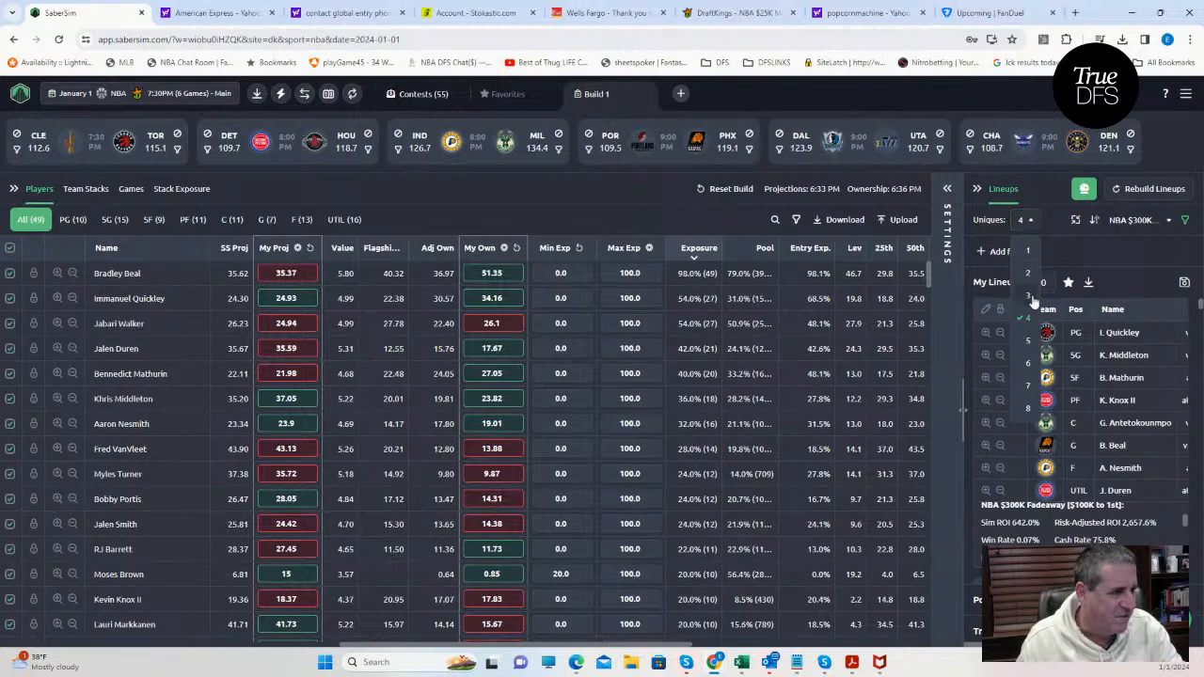
pyautogui.click(1030, 295)
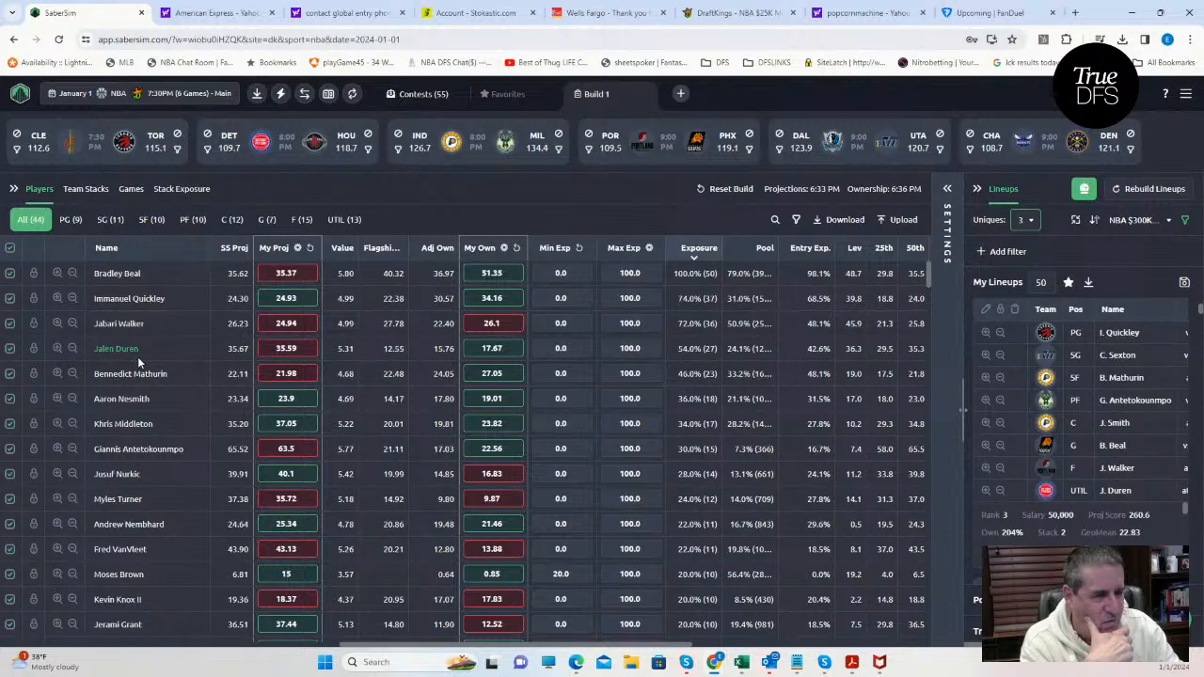
pyautogui.click(1027, 221)
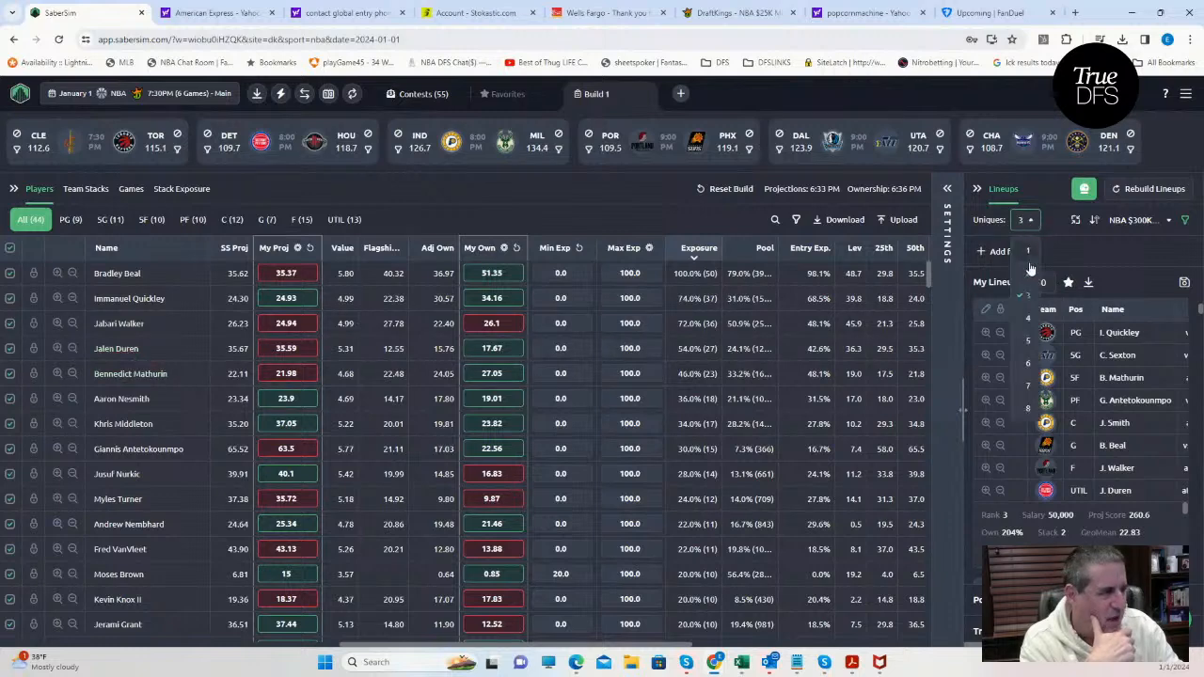
pyautogui.click(1027, 318)
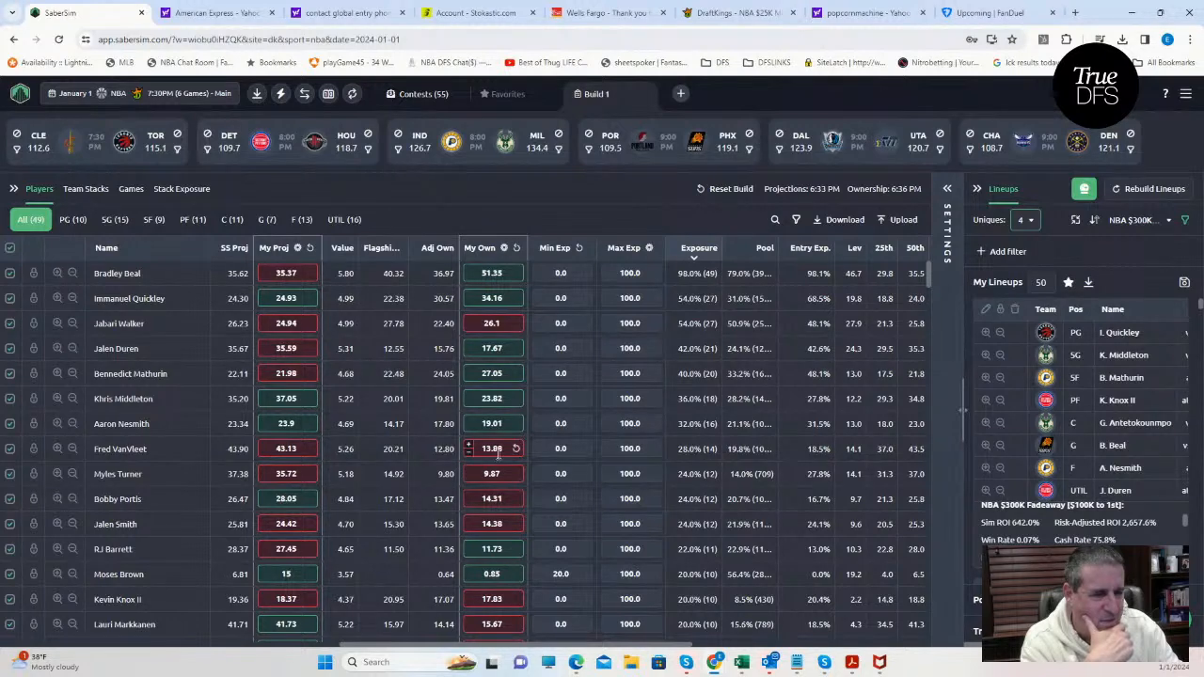
pyautogui.click(1024, 222)
pyautogui.click(1028, 296)
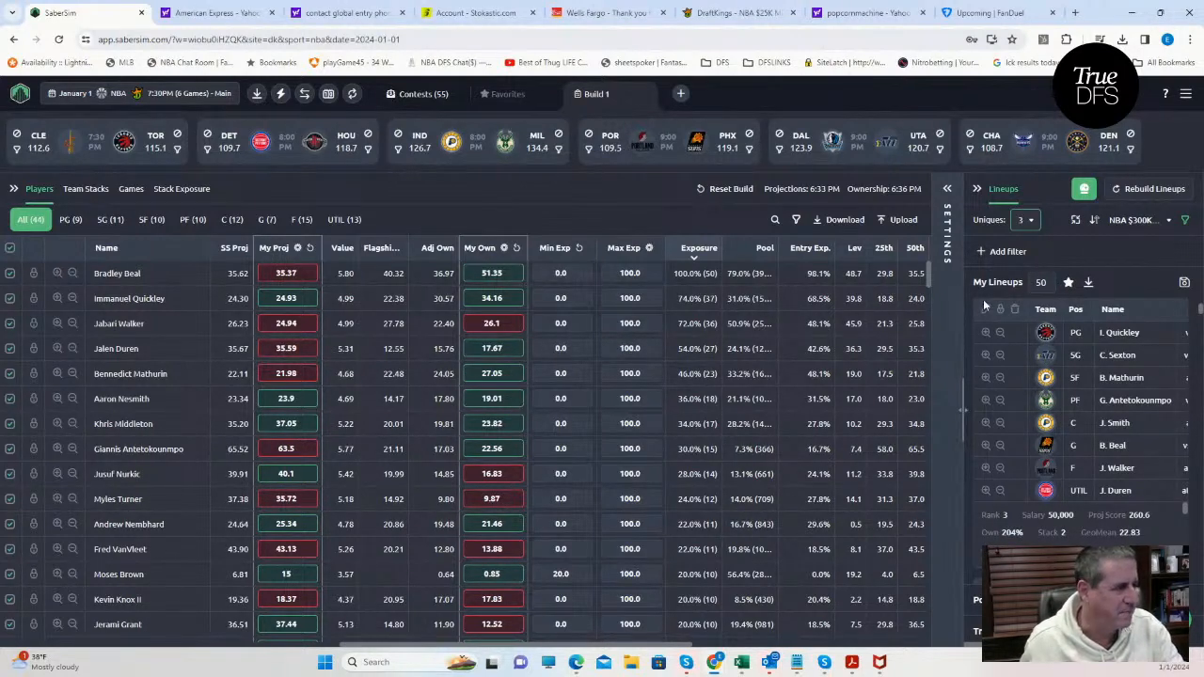
# Check the contest list for saving lineups, close it, and increase the number of lineups to 55.
pyautogui.click(1184, 284)
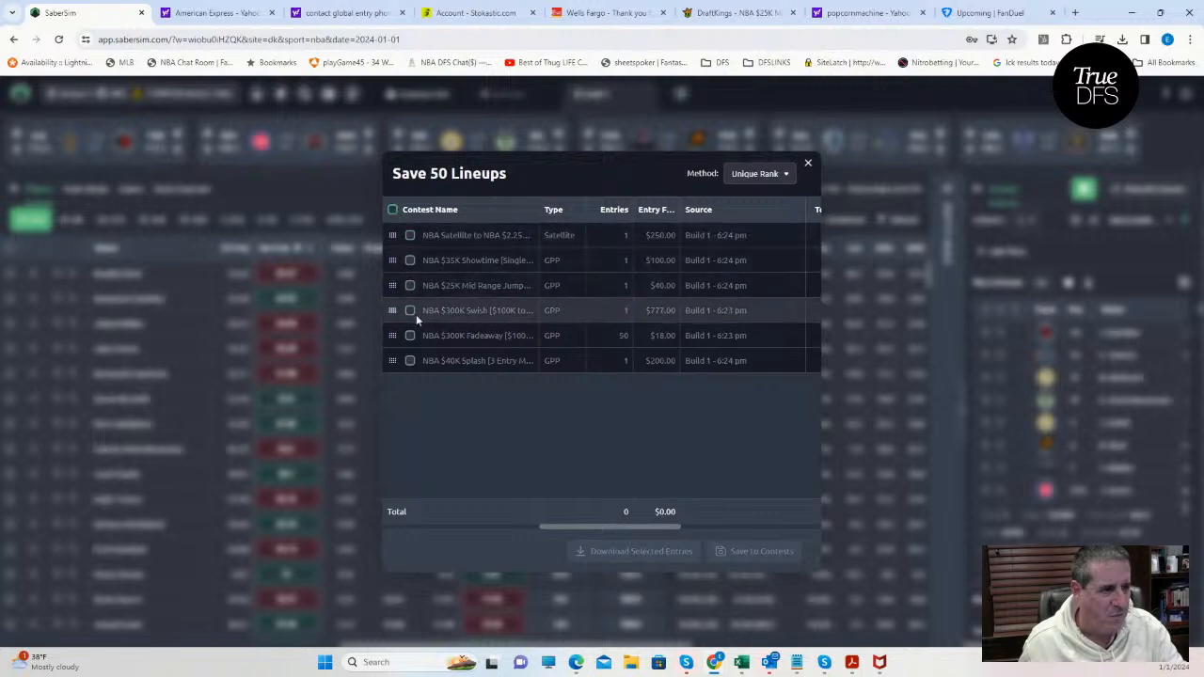
pyautogui.click(807, 166)
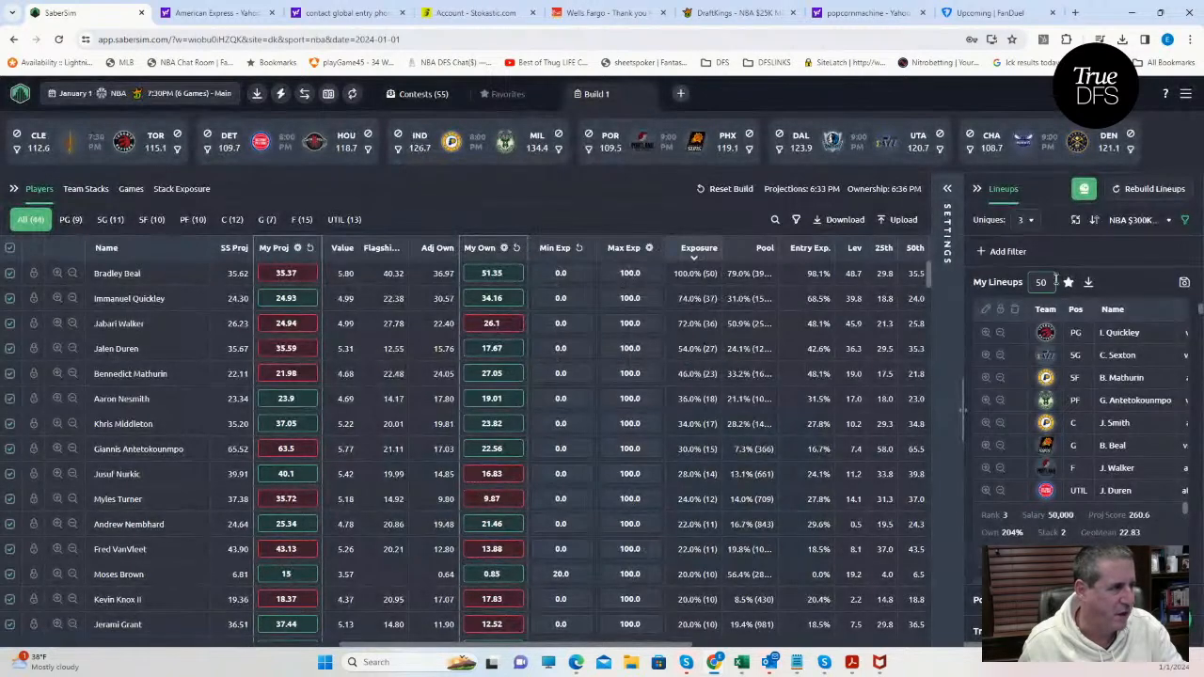
pyautogui.write('55')
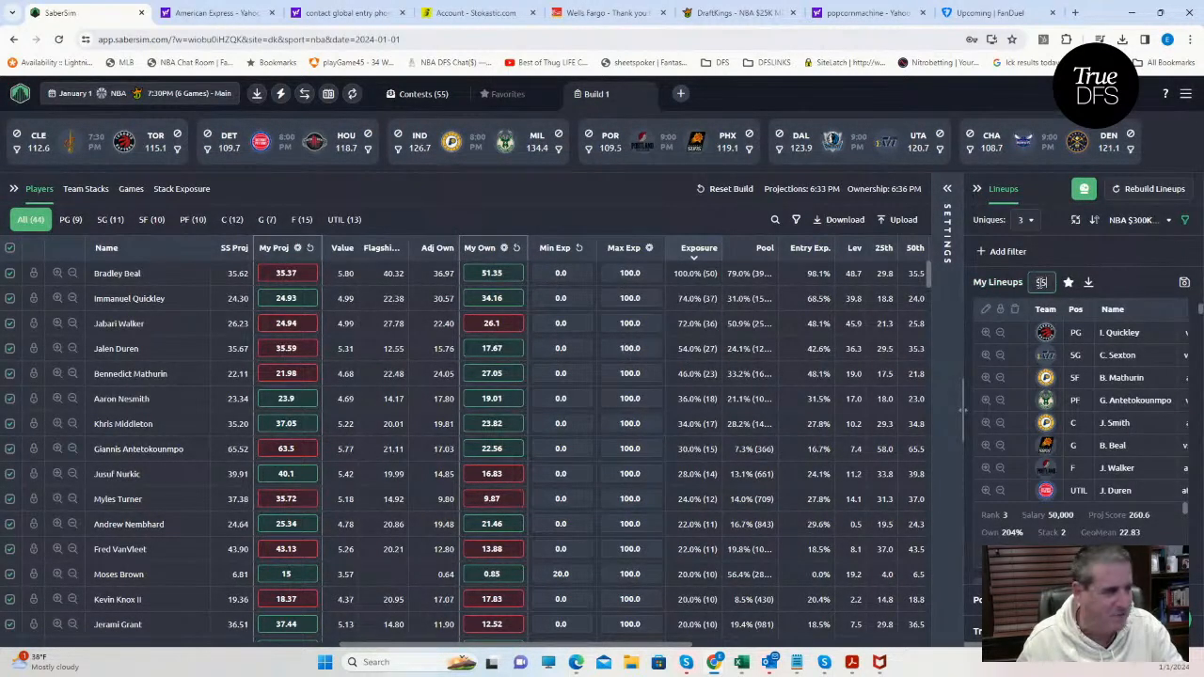
pyautogui.click(1109, 271)
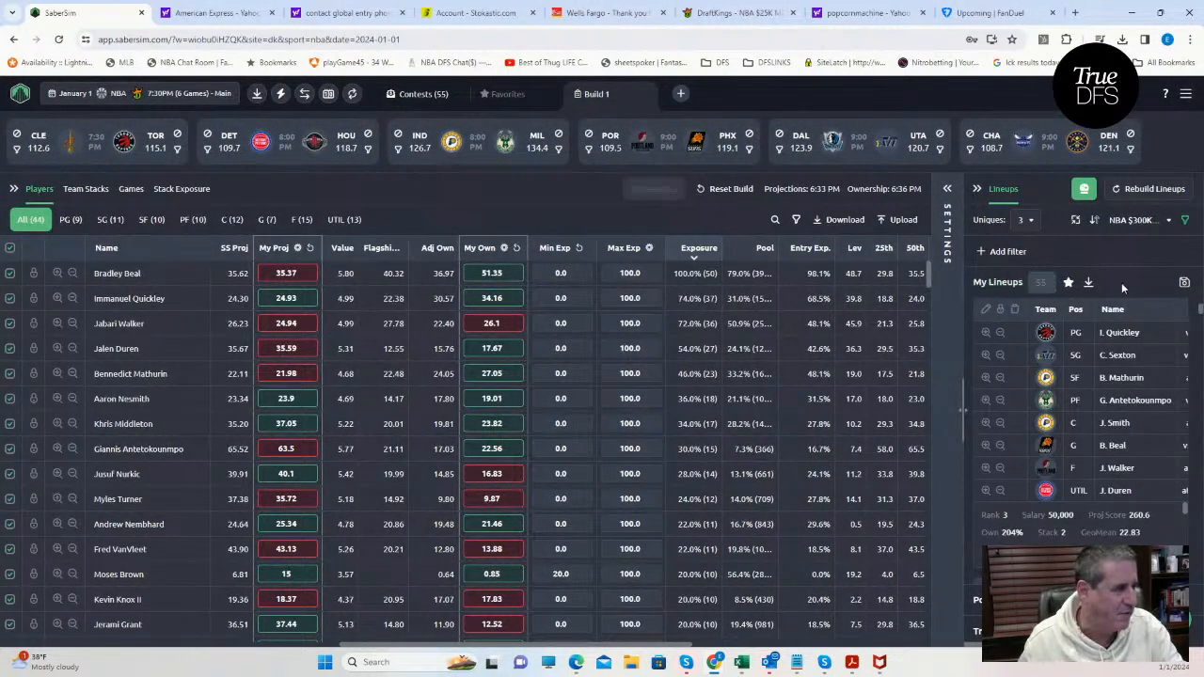
# Save the lineups to the NBA $300K Fadeaway contest only, and close the save dialog.
pyautogui.click(1184, 283)
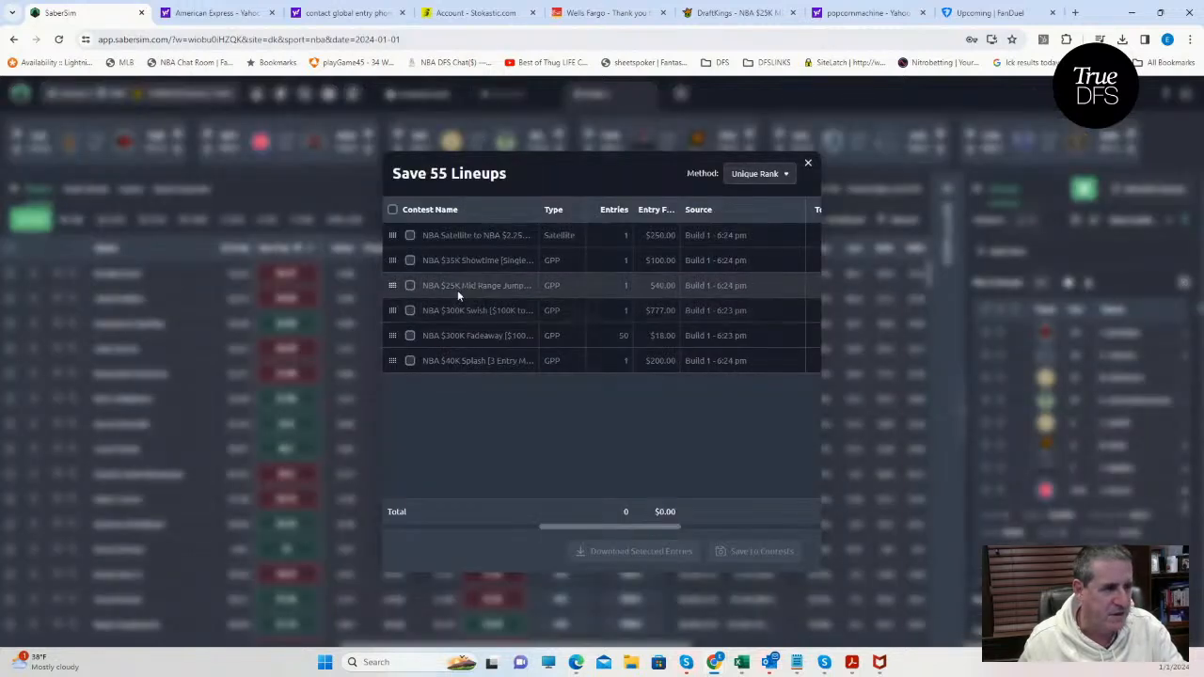
pyautogui.click(410, 334)
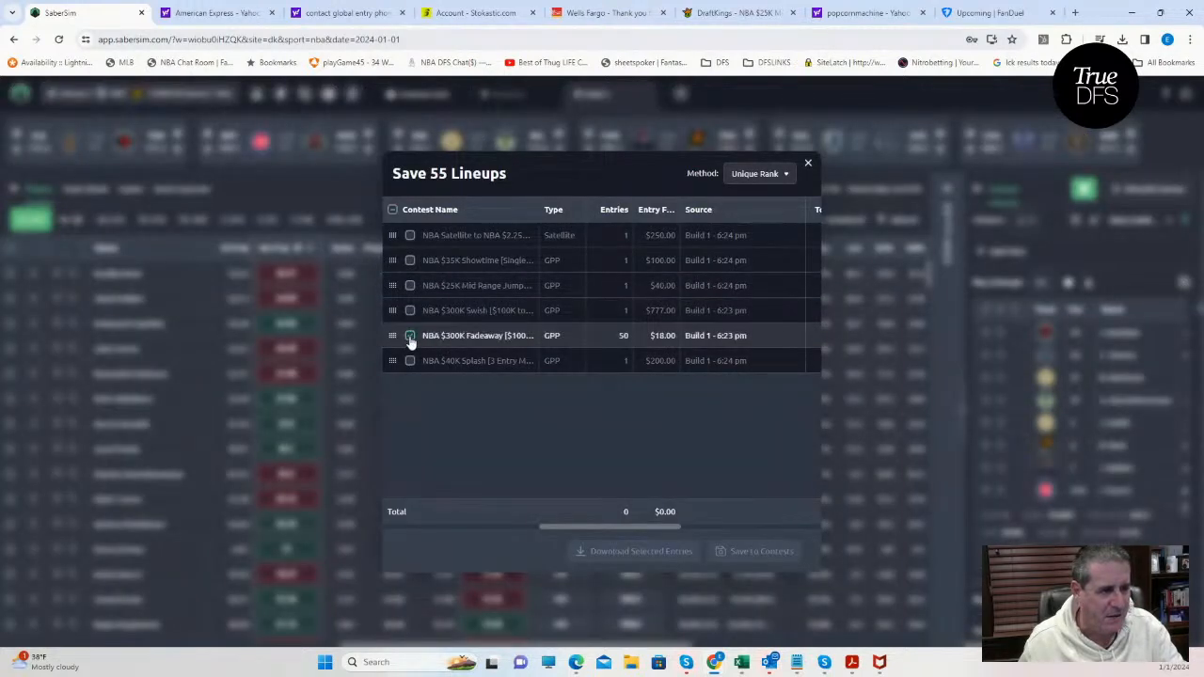
pyautogui.click(745, 551)
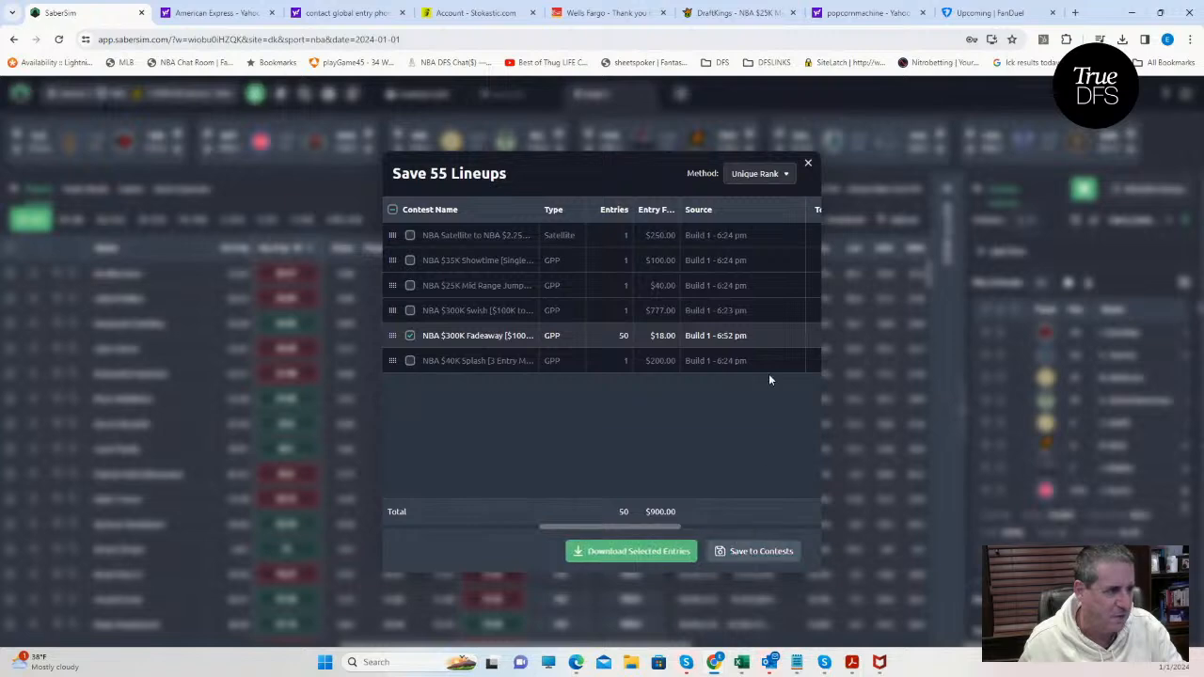
pyautogui.click(808, 166)
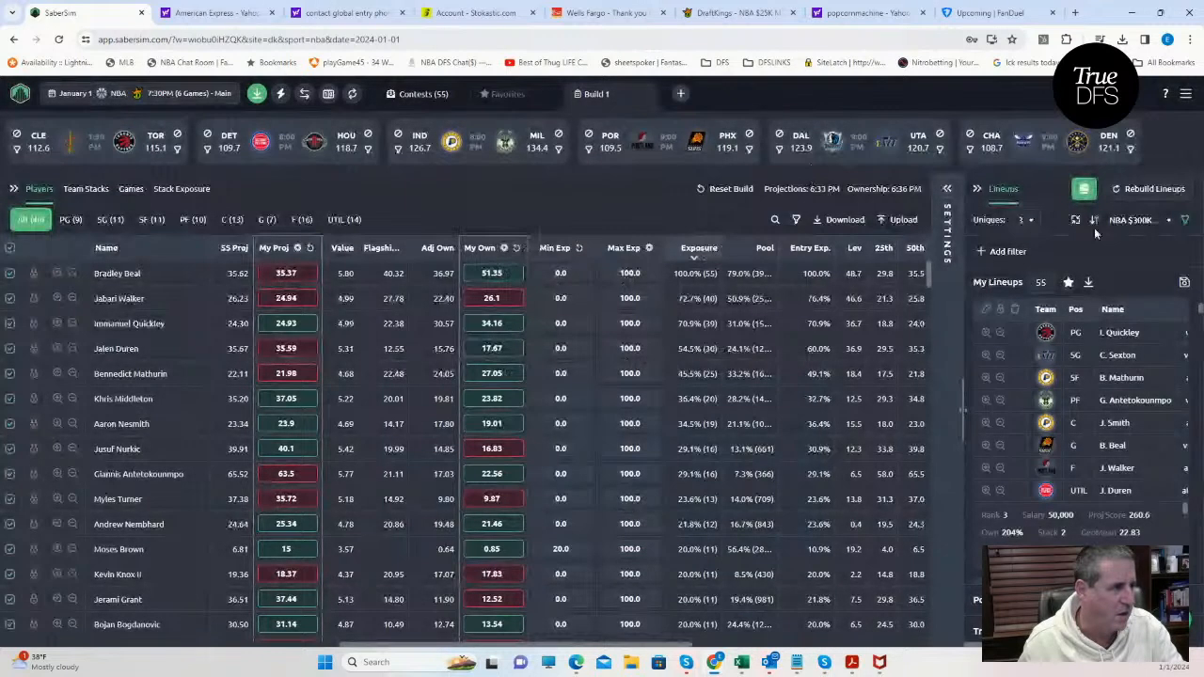
# Rank the lineups by RAROI for the NBA $300K Swish [$100K to 1st] contest.
pyautogui.click(1141, 221)
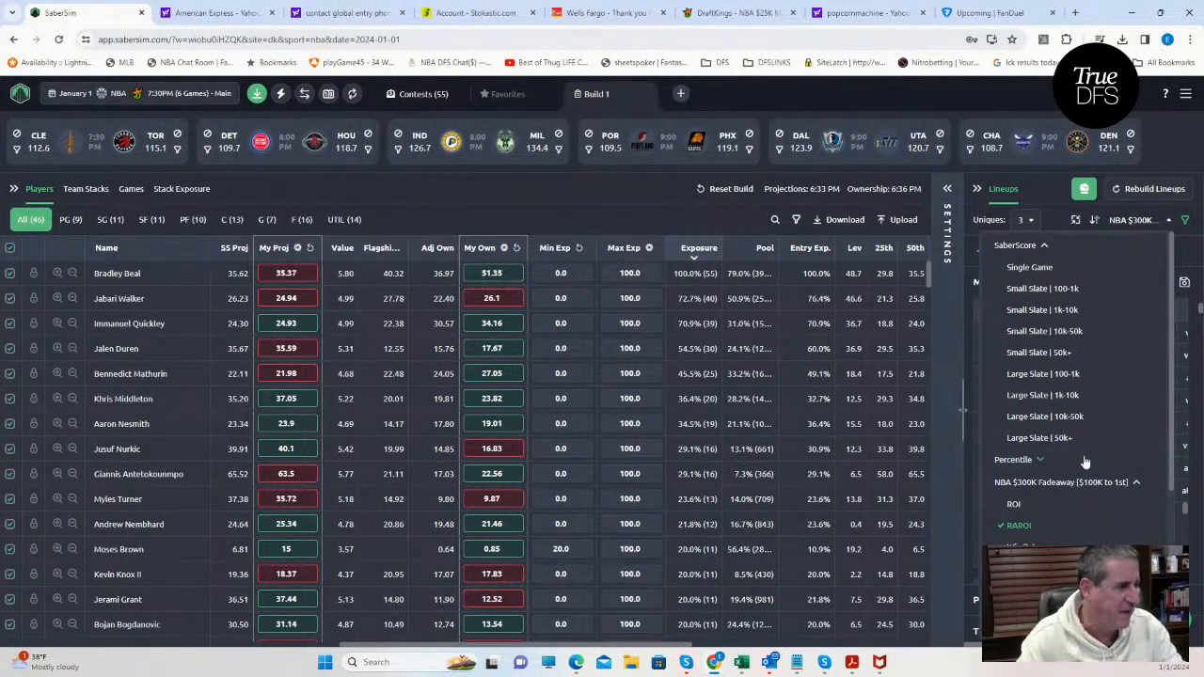
pyautogui.scroll(-3, 1082, 452)
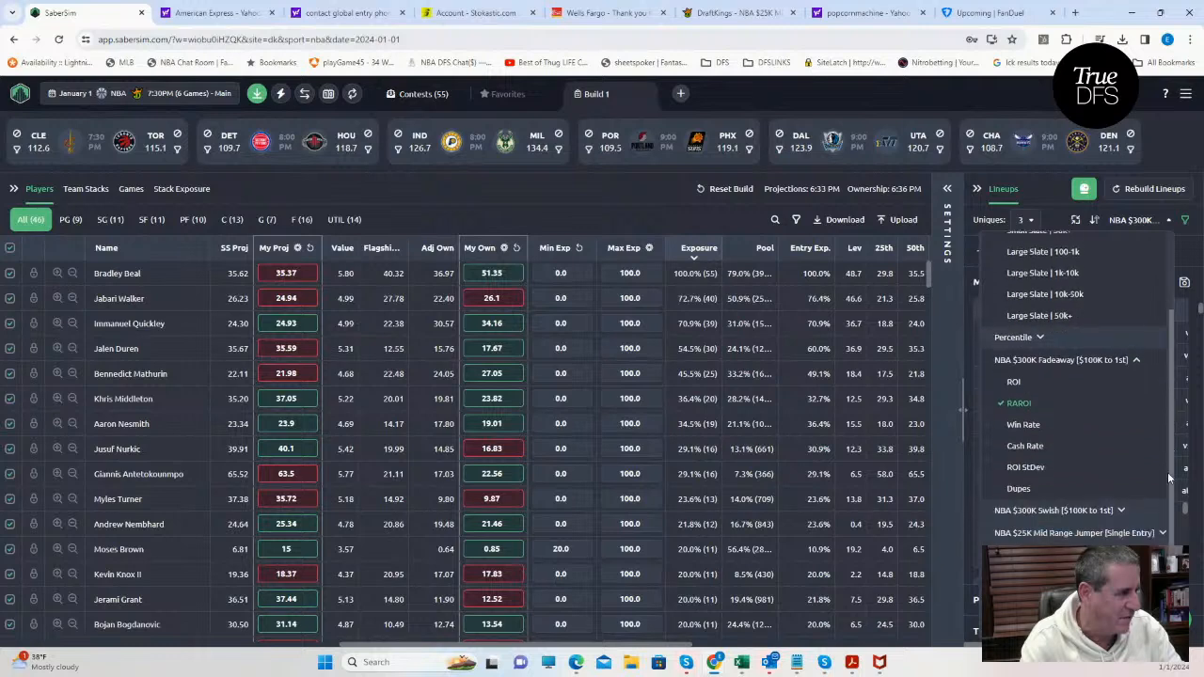
pyautogui.click(1063, 503)
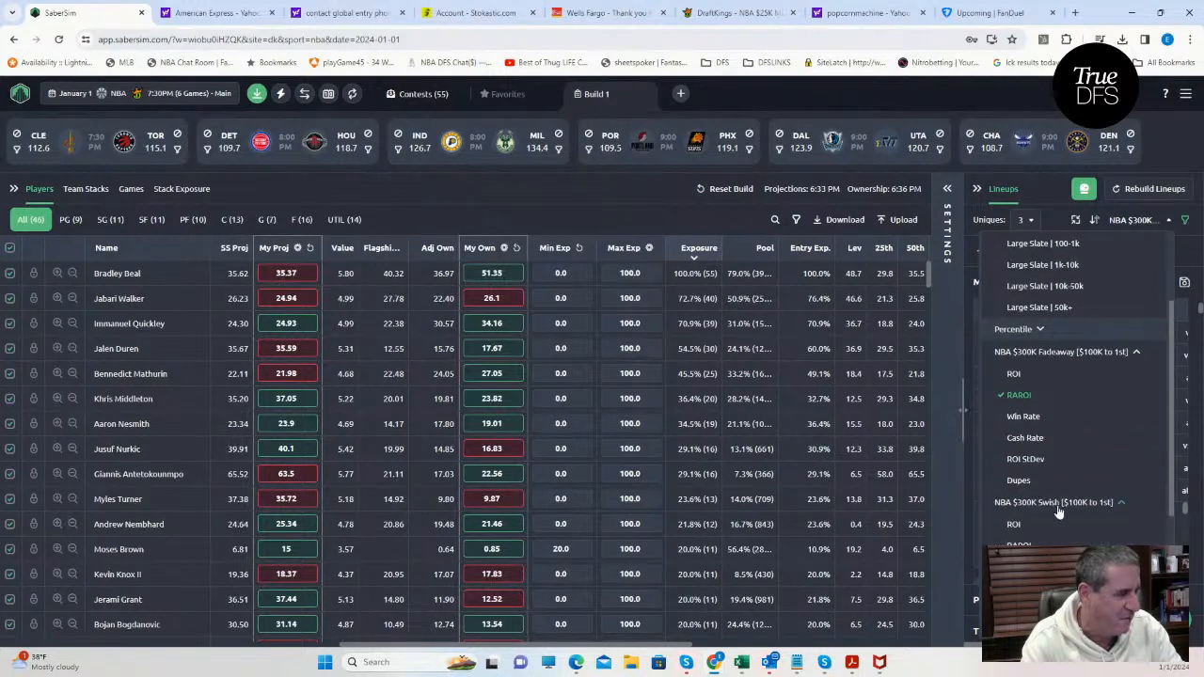
pyautogui.click(1021, 545)
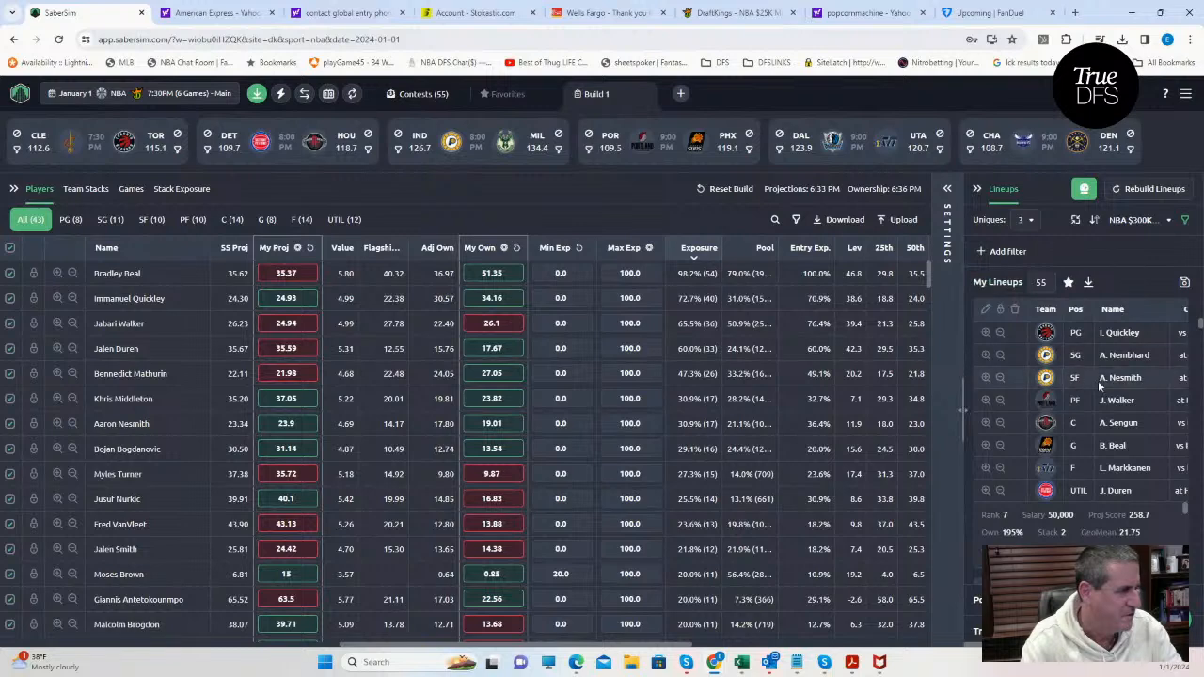
# Save the re-ranked lineups to the NBA $300K Swish contest only.
pyautogui.click(1186, 282)
pyautogui.click(410, 335)
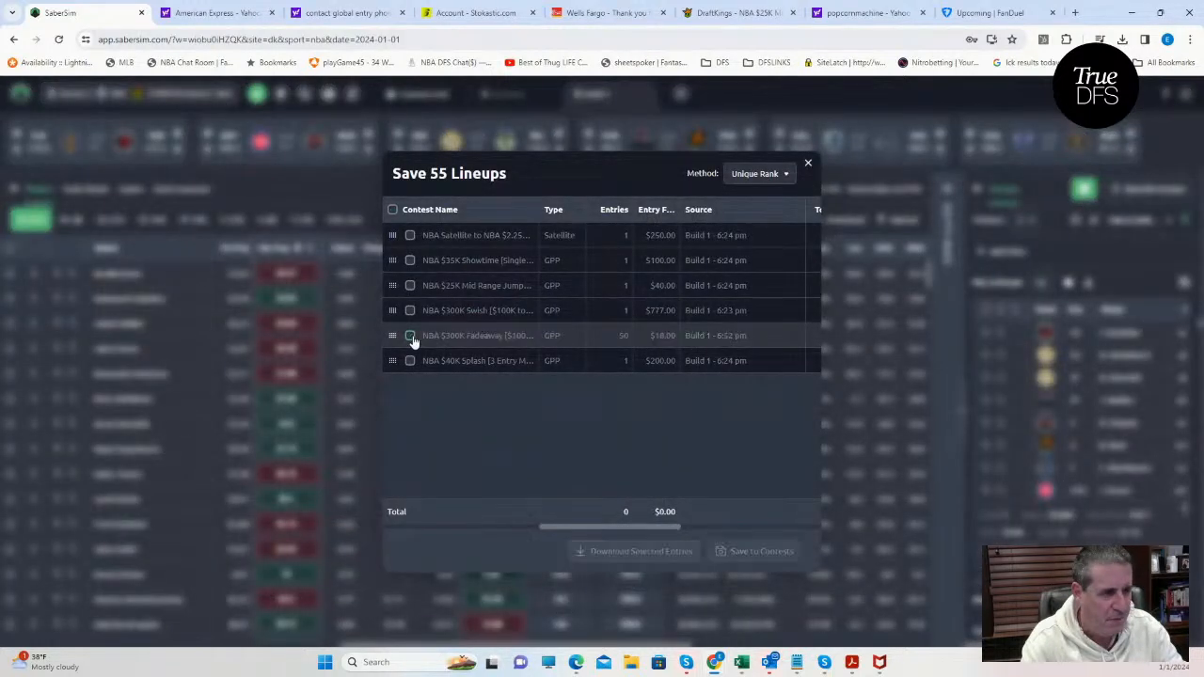
pyautogui.click(410, 311)
pyautogui.click(757, 552)
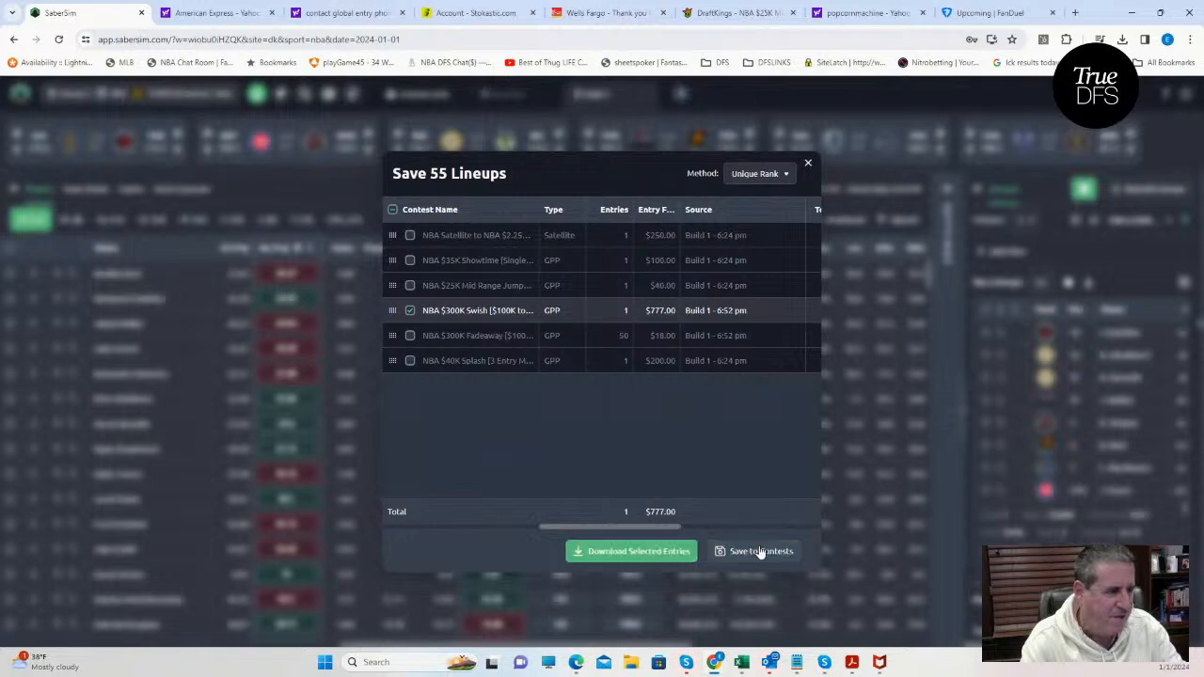
# Close the save dialog and rank the lineups by RAROI for the NBA $25K Mid Range Jumper [Single Entry] contest.
pyautogui.click(807, 168)
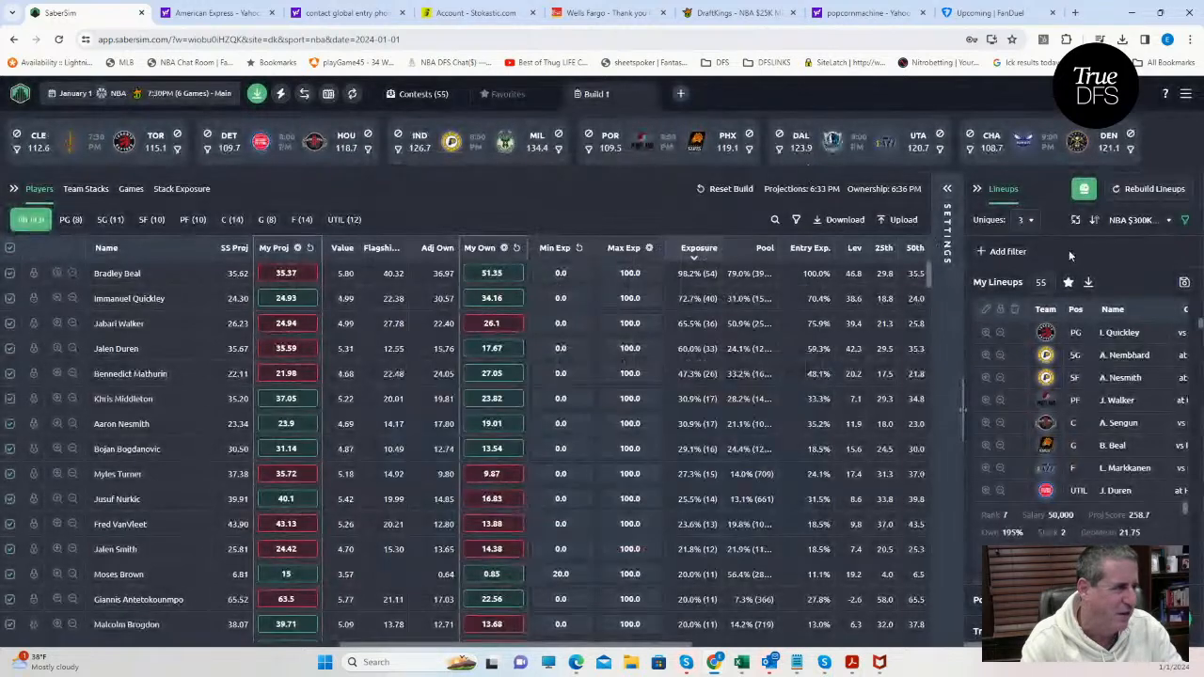
pyautogui.click(1136, 219)
pyautogui.scroll(-3, 1081, 470)
pyautogui.scroll(-1, 1079, 538)
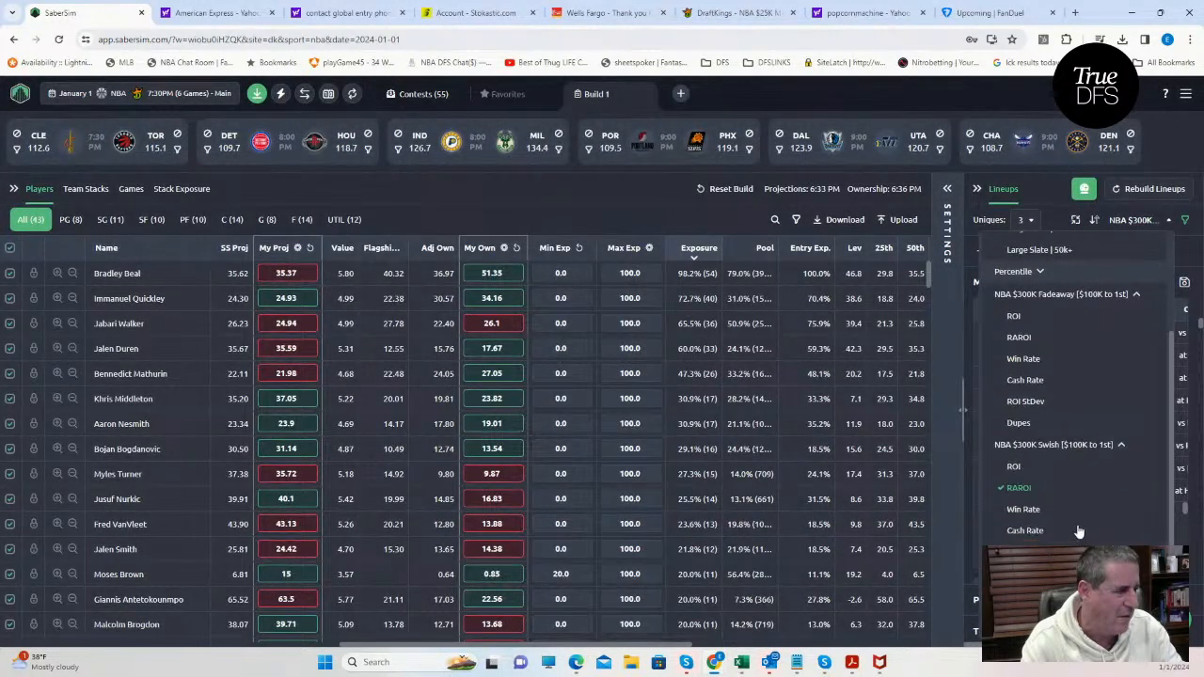
pyautogui.scroll(-3, 1023, 522)
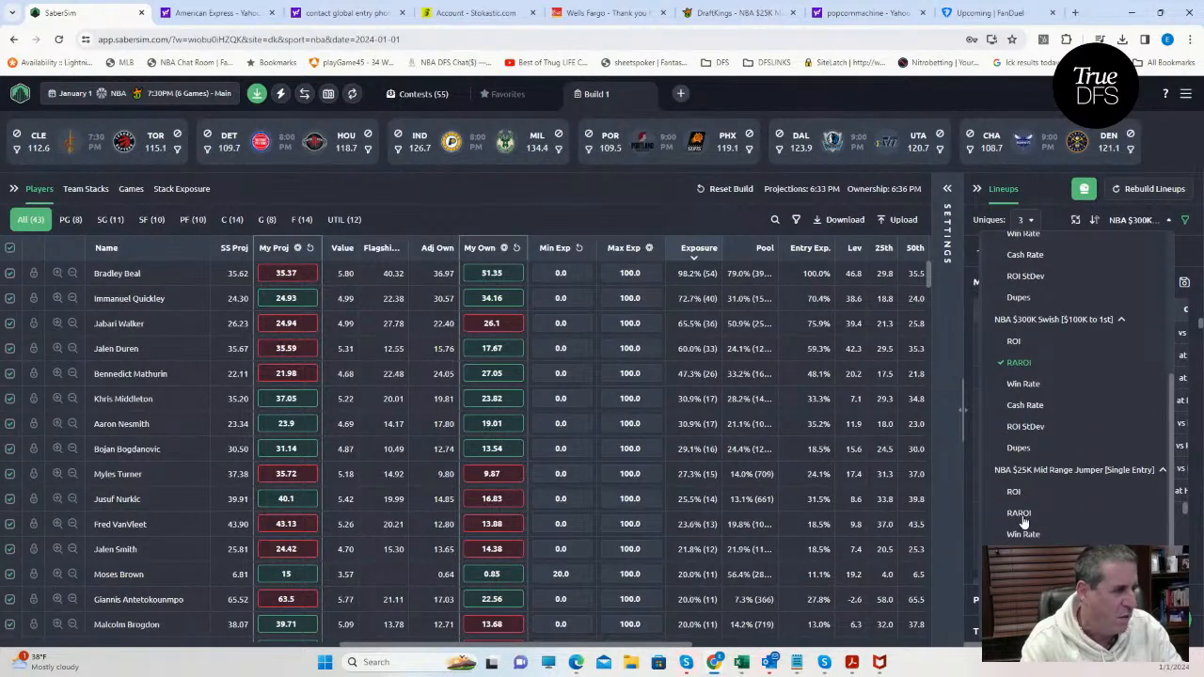
pyautogui.click(1023, 515)
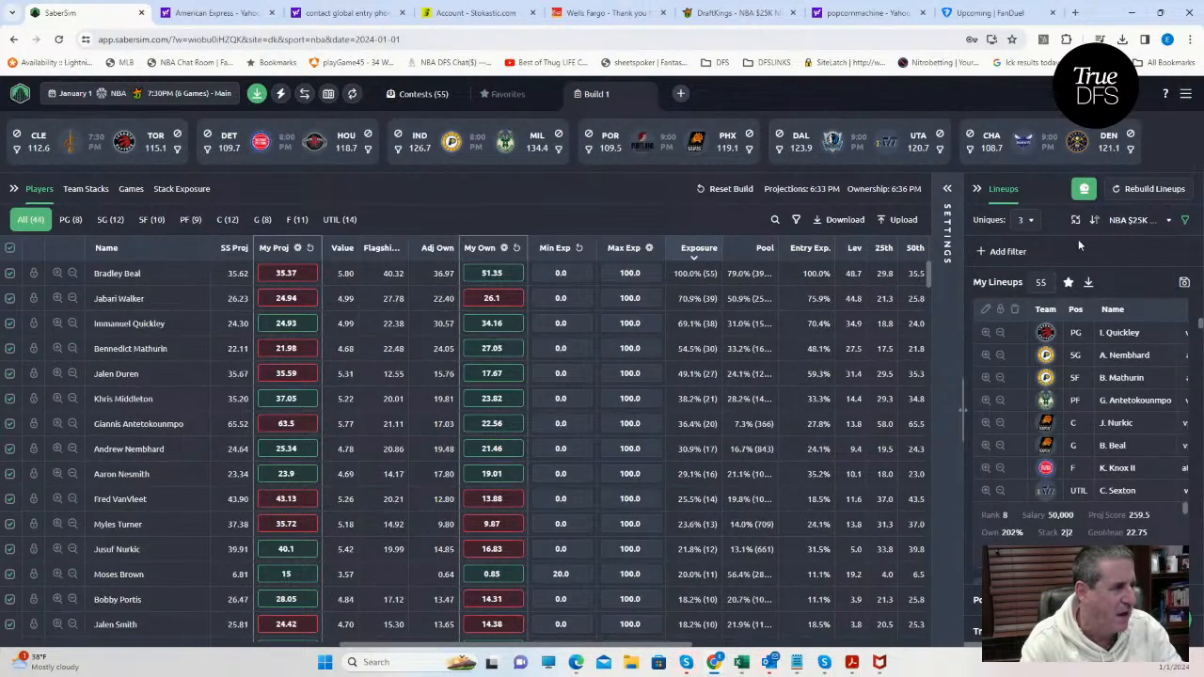
# Save the lineups to only the NBA $35K Showtime, $25K Mid Range Jumper and $40K Splash contests, and close the save dialog.
pyautogui.click(1184, 284)
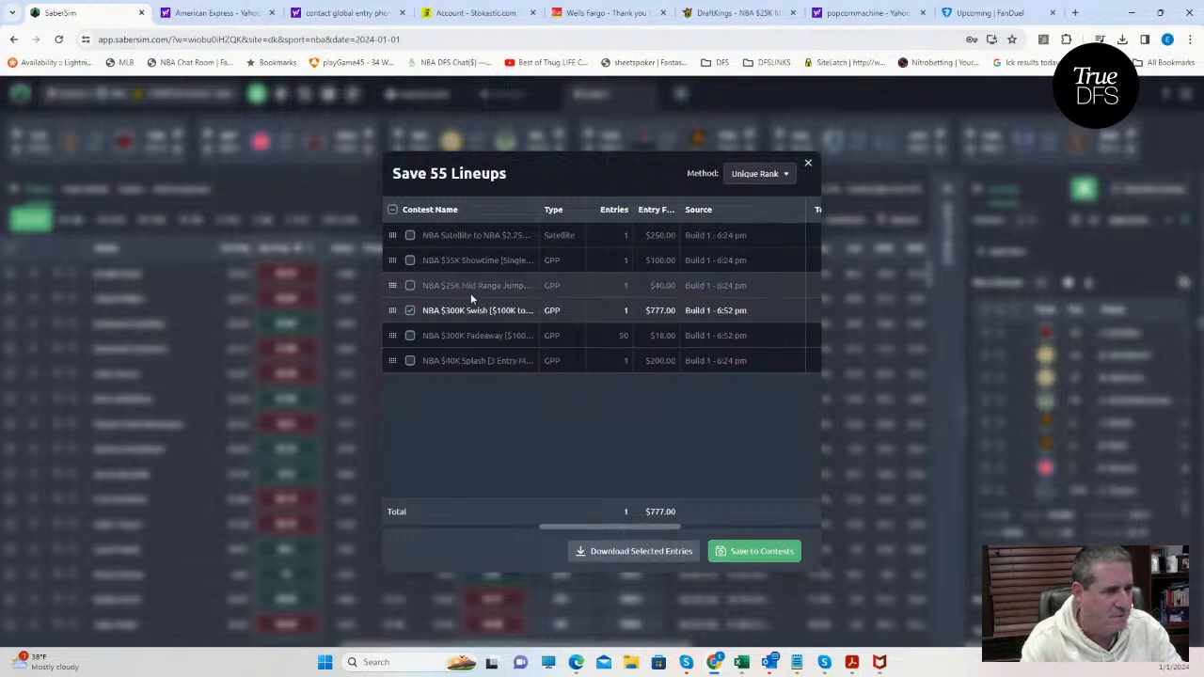
pyautogui.click(410, 261)
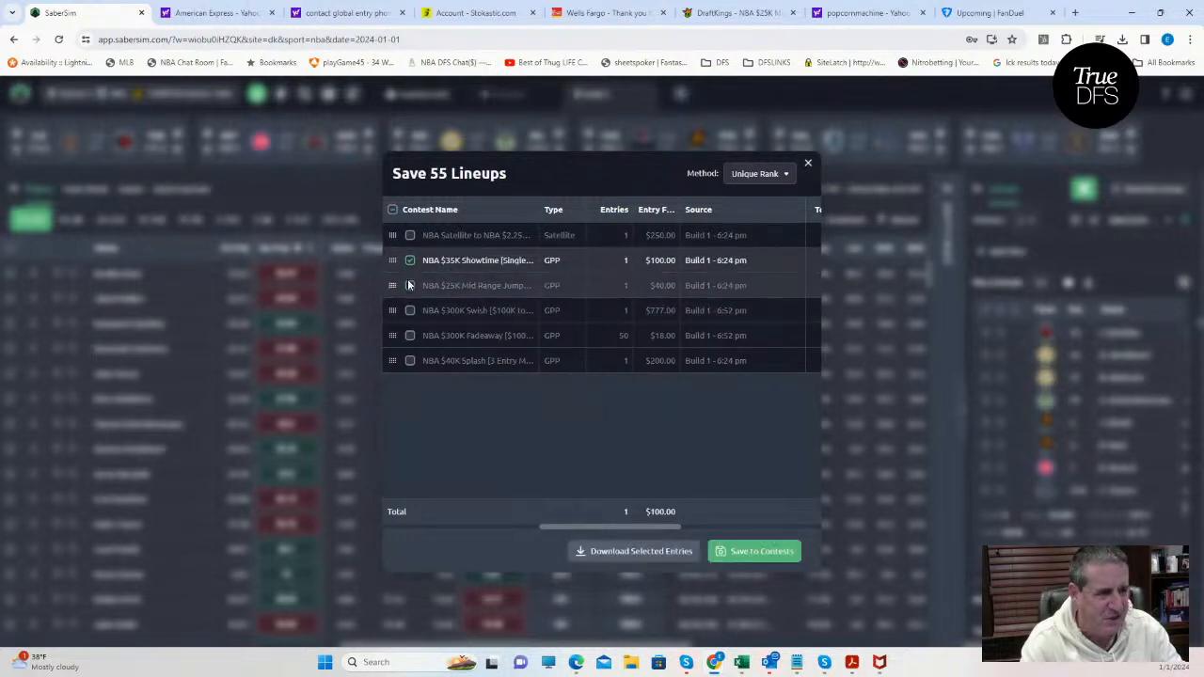
pyautogui.click(410, 287)
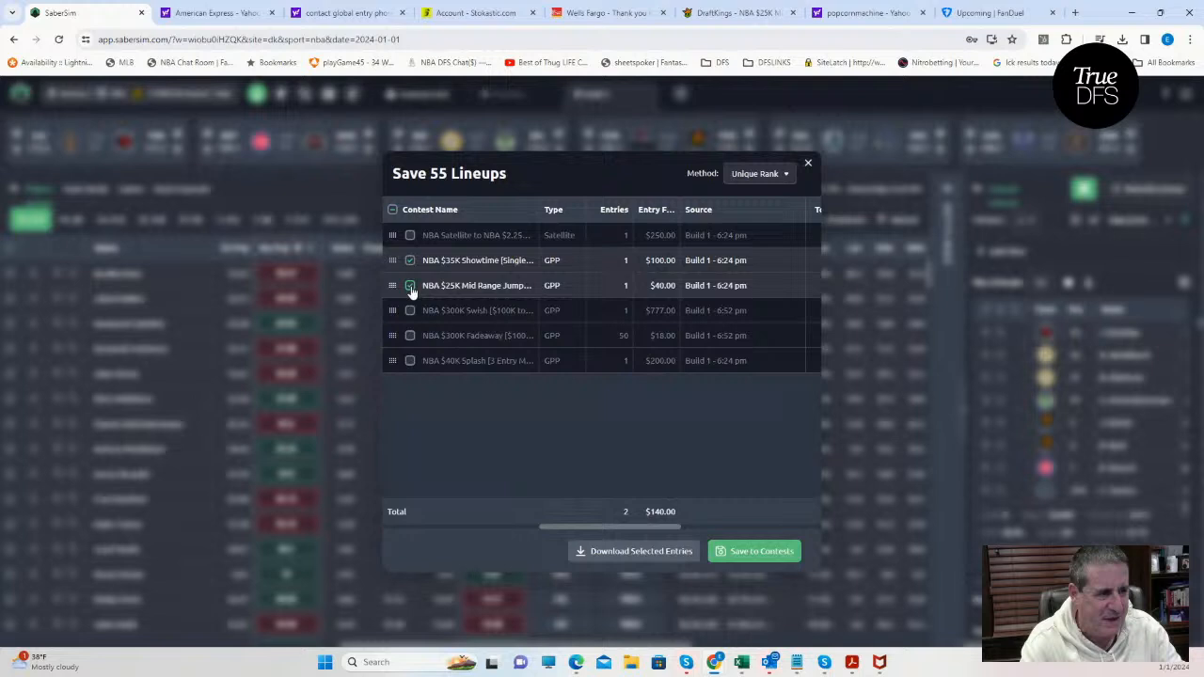
pyautogui.click(410, 361)
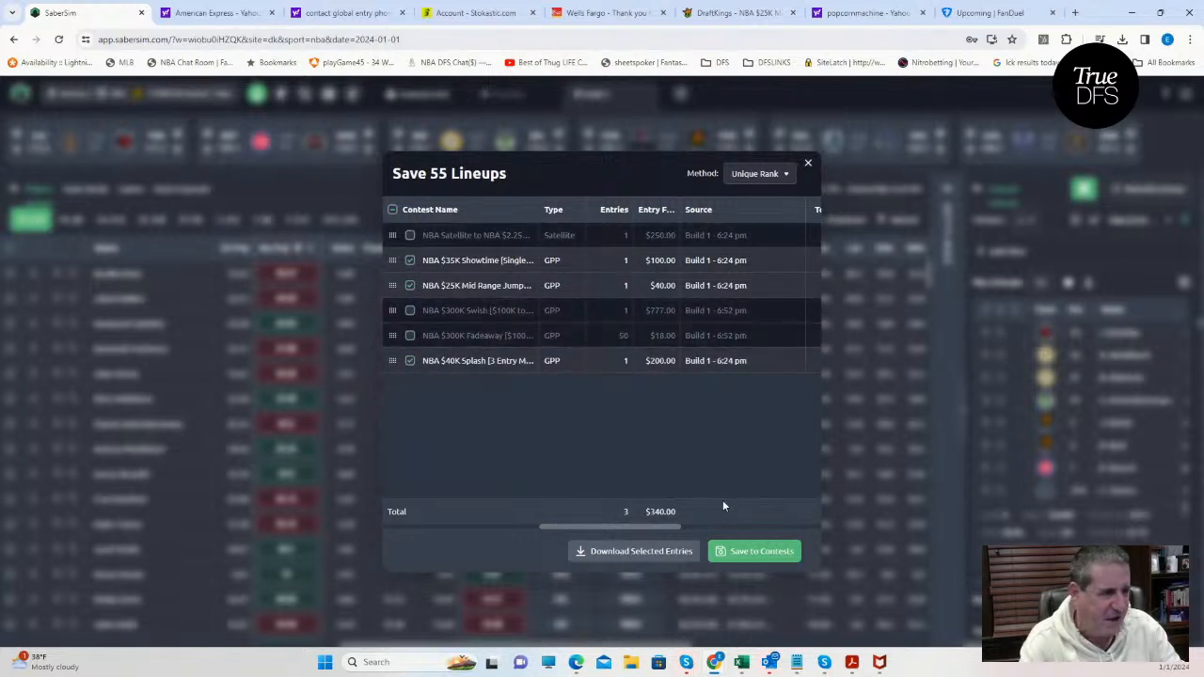
pyautogui.click(750, 553)
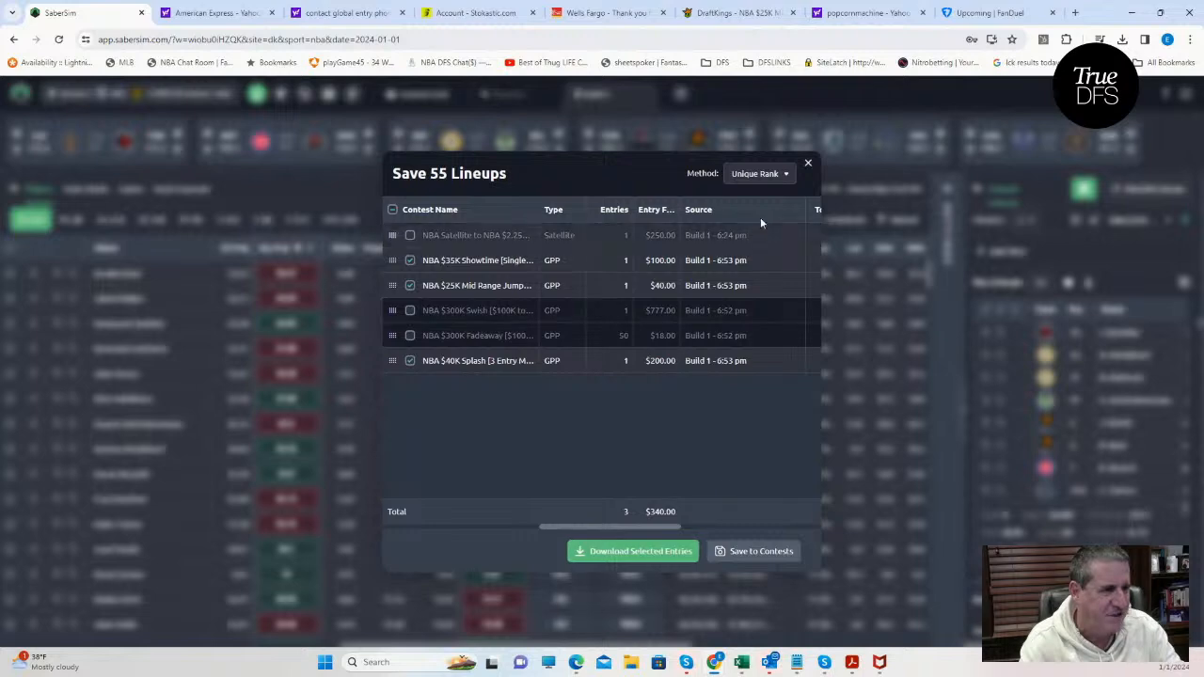
pyautogui.click(808, 169)
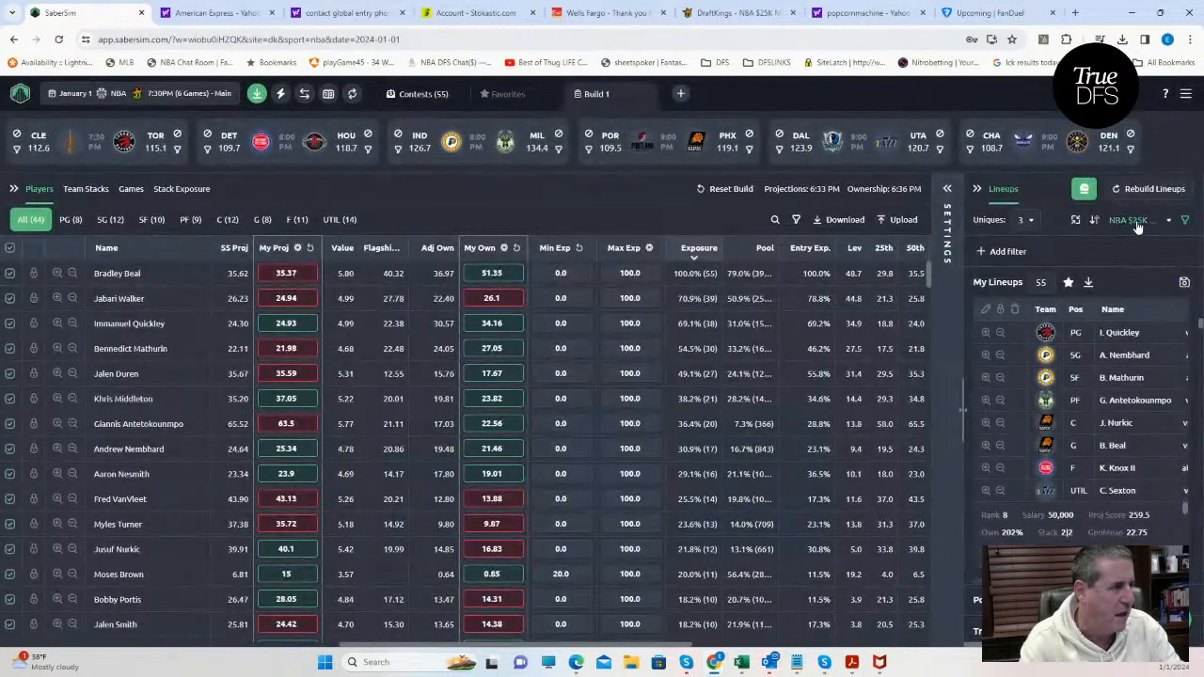
# Rank the lineups by Proj Score.
pyautogui.click(1136, 222)
pyautogui.scroll(-10, 1079, 473)
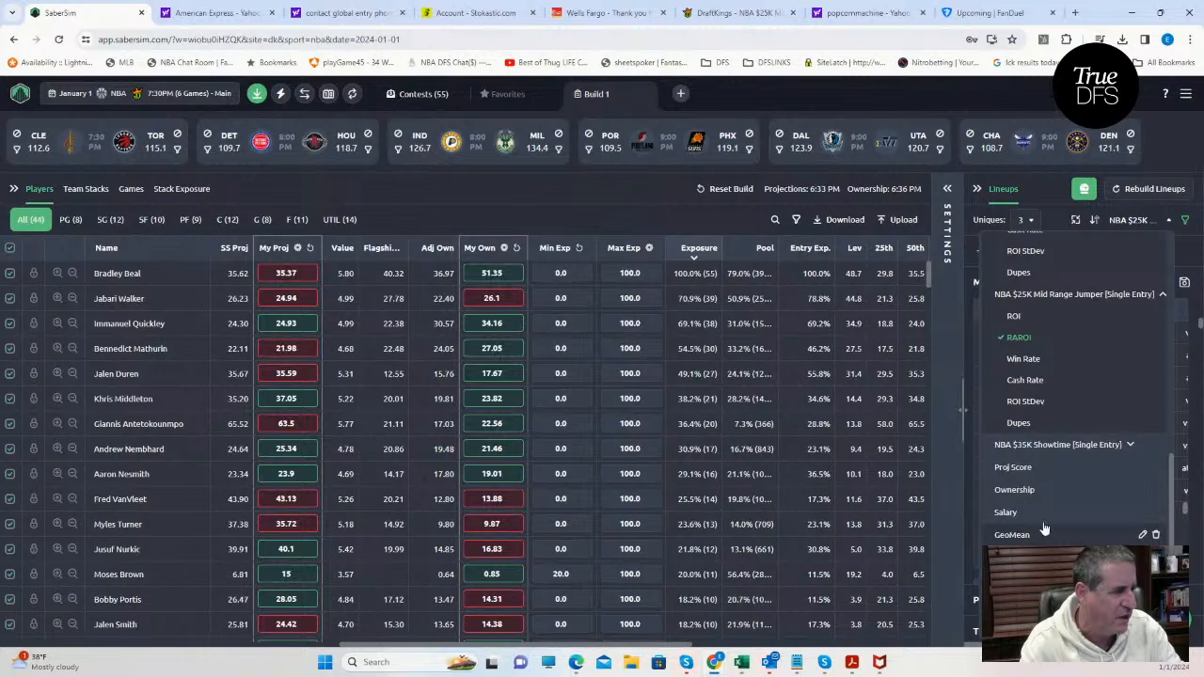
pyautogui.scroll(10, 1046, 508)
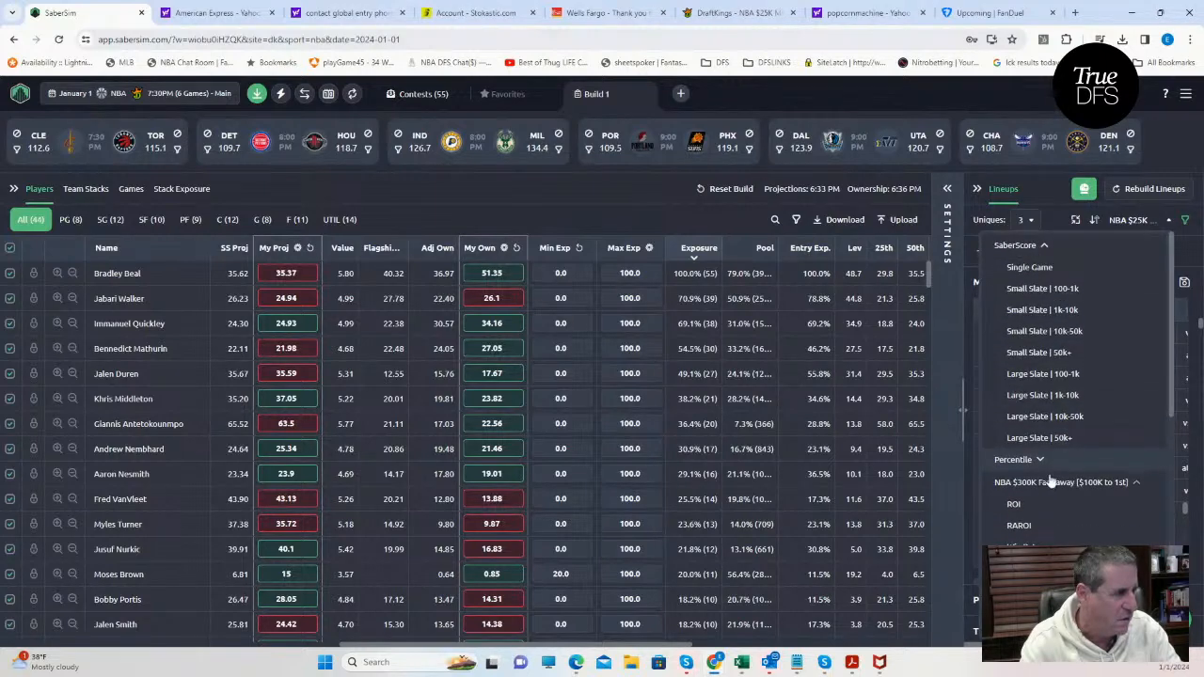
pyautogui.scroll(-3, 1046, 412)
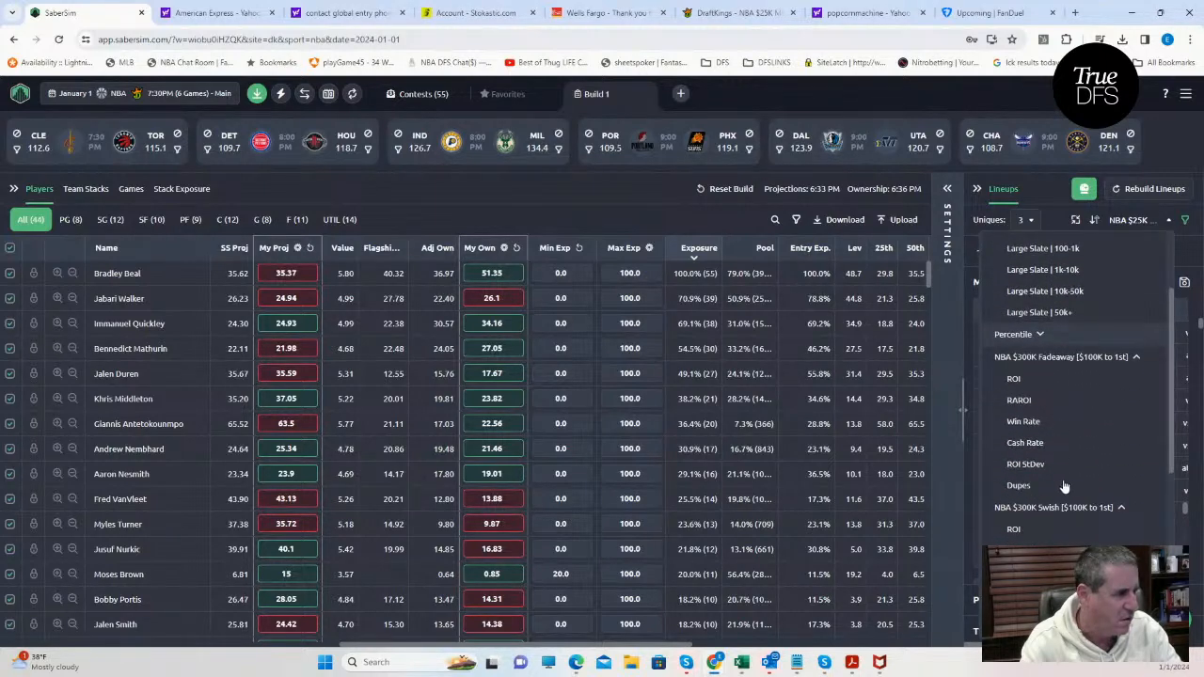
pyautogui.scroll(-9, 1063, 486)
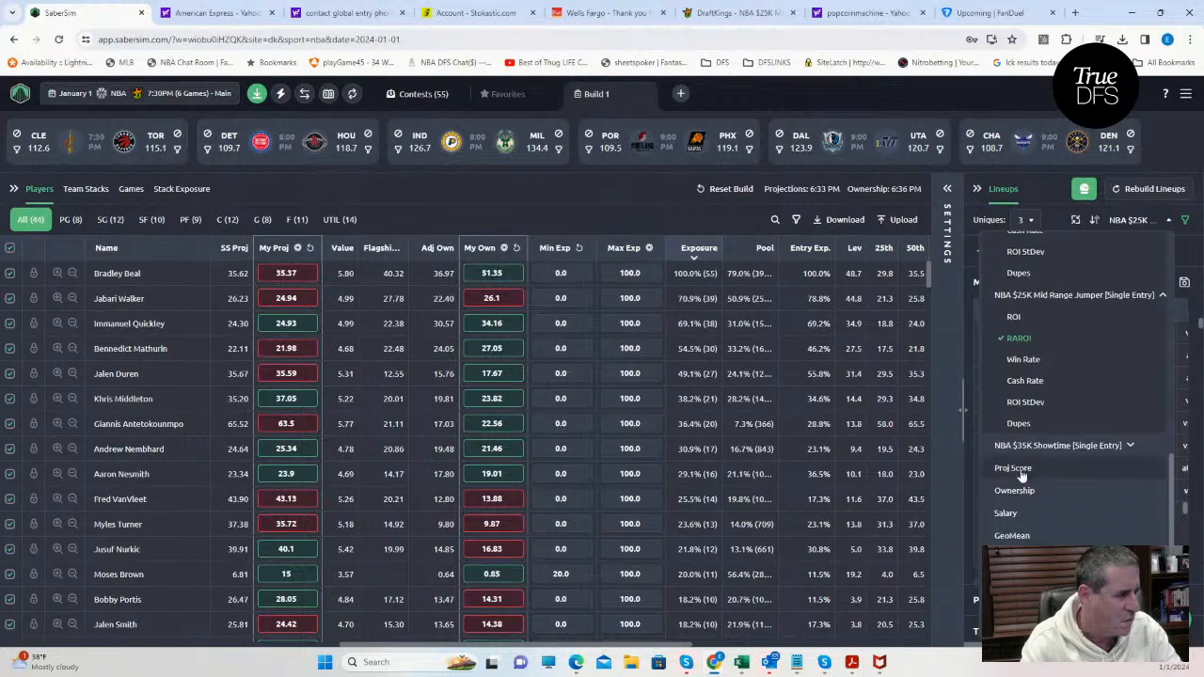
pyautogui.click(1016, 468)
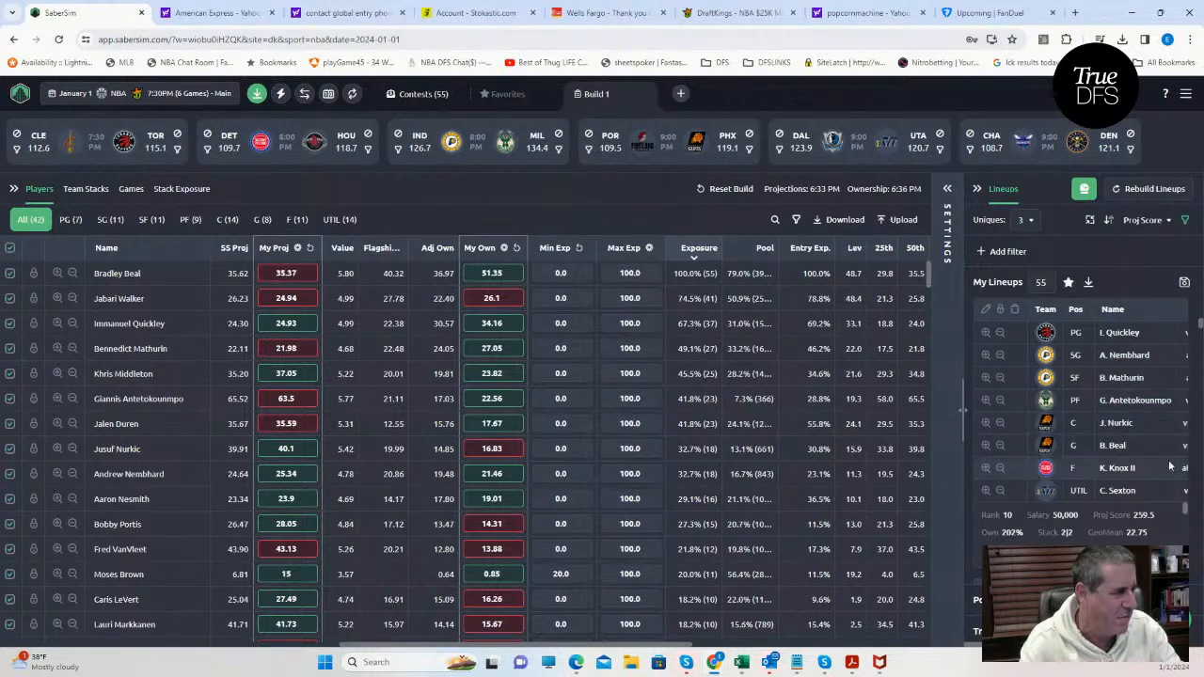
# Clear the contest selection, save the lineups to the NBA Satellite to NBA $2.25M contest only, and close the save dialog.
pyautogui.click(1184, 282)
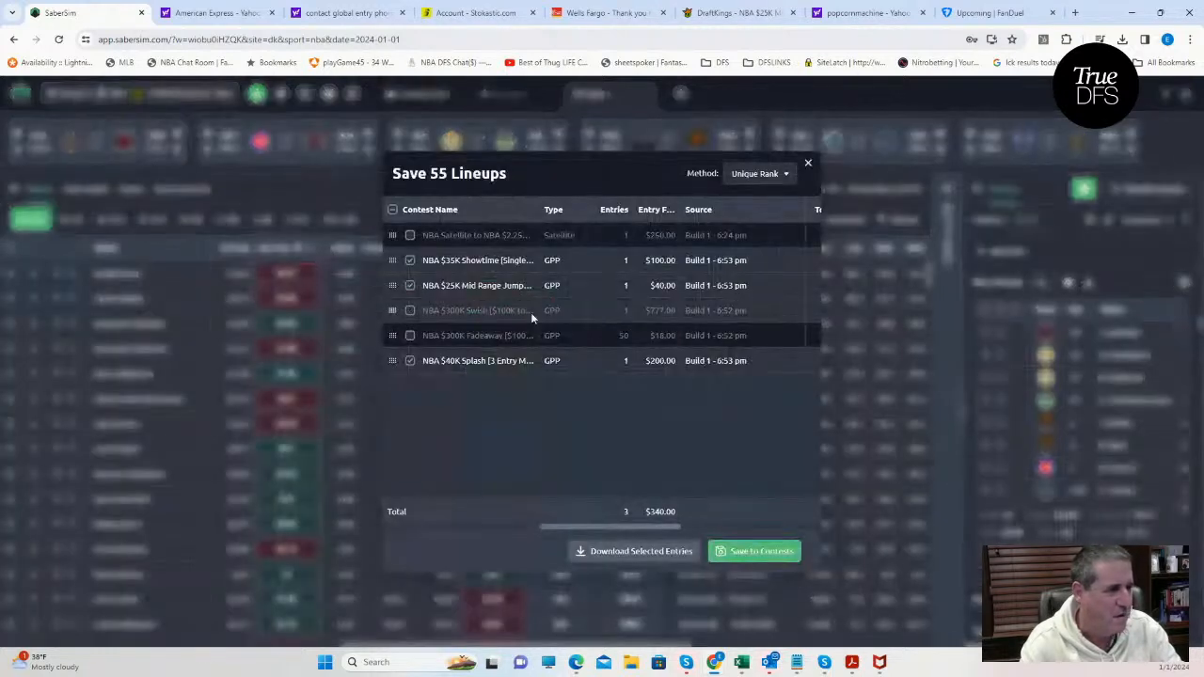
pyautogui.click(392, 211)
pyautogui.click(392, 211)
pyautogui.click(410, 235)
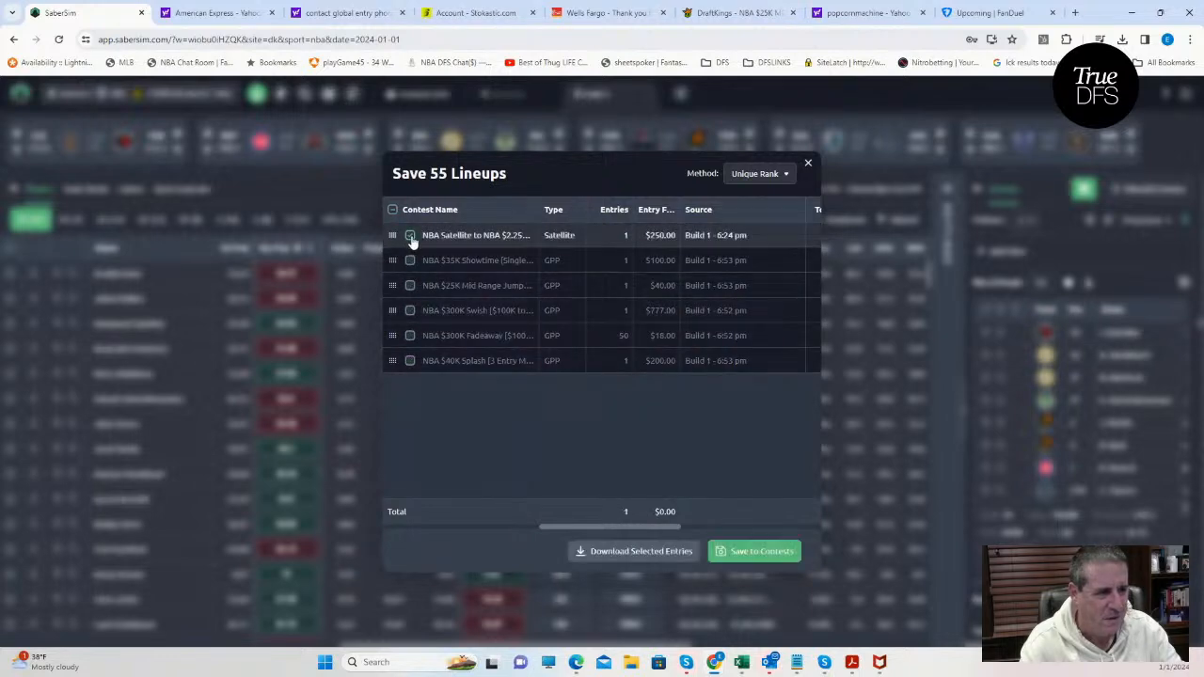
pyautogui.click(757, 553)
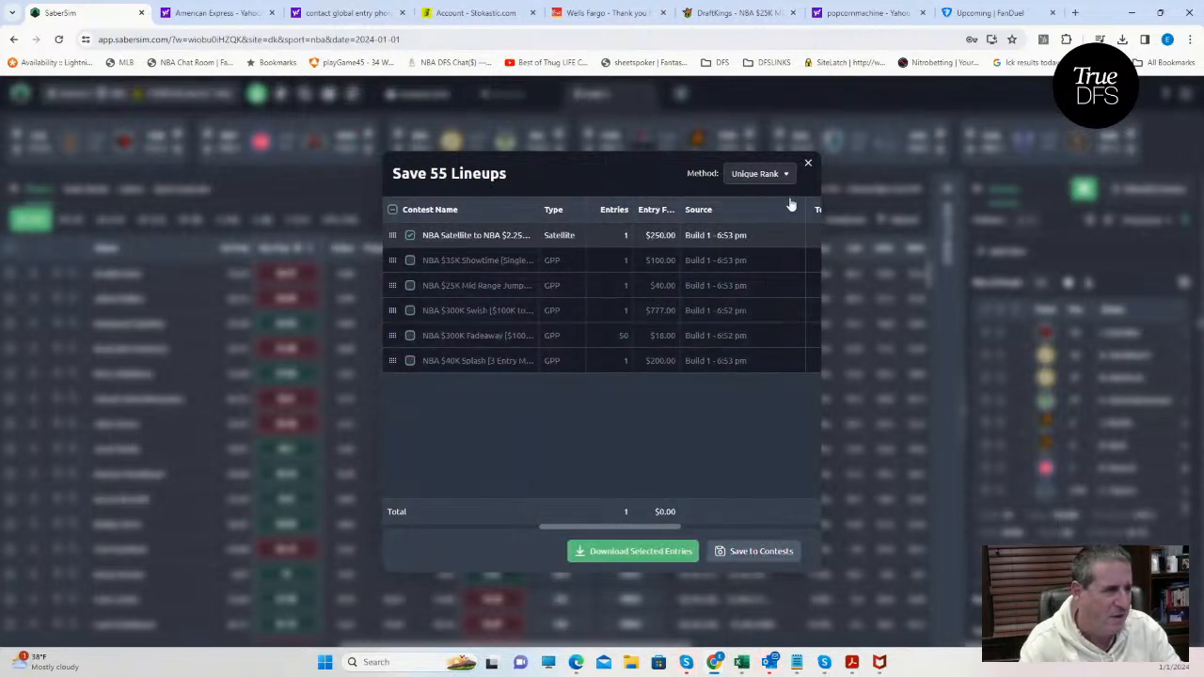
pyautogui.click(807, 162)
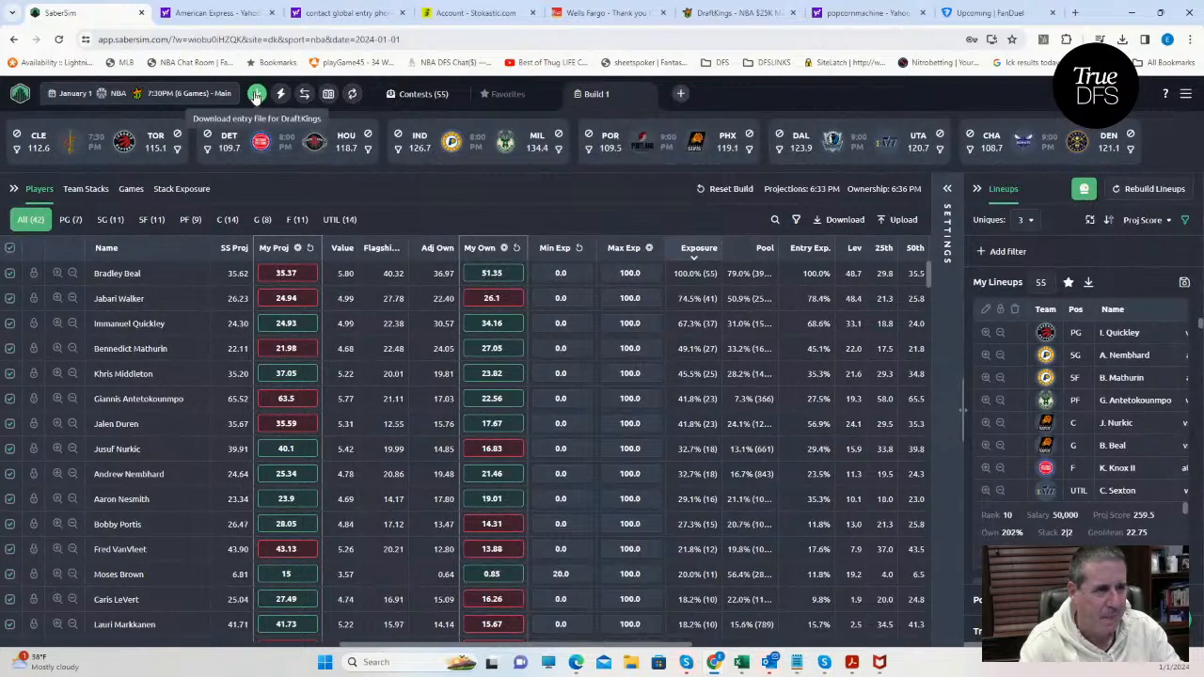
# Download the entry file for DraftKings, switch to DraftKings in the browser, and open its Edit Entries page from My Lineups.
pyautogui.click(254, 95)
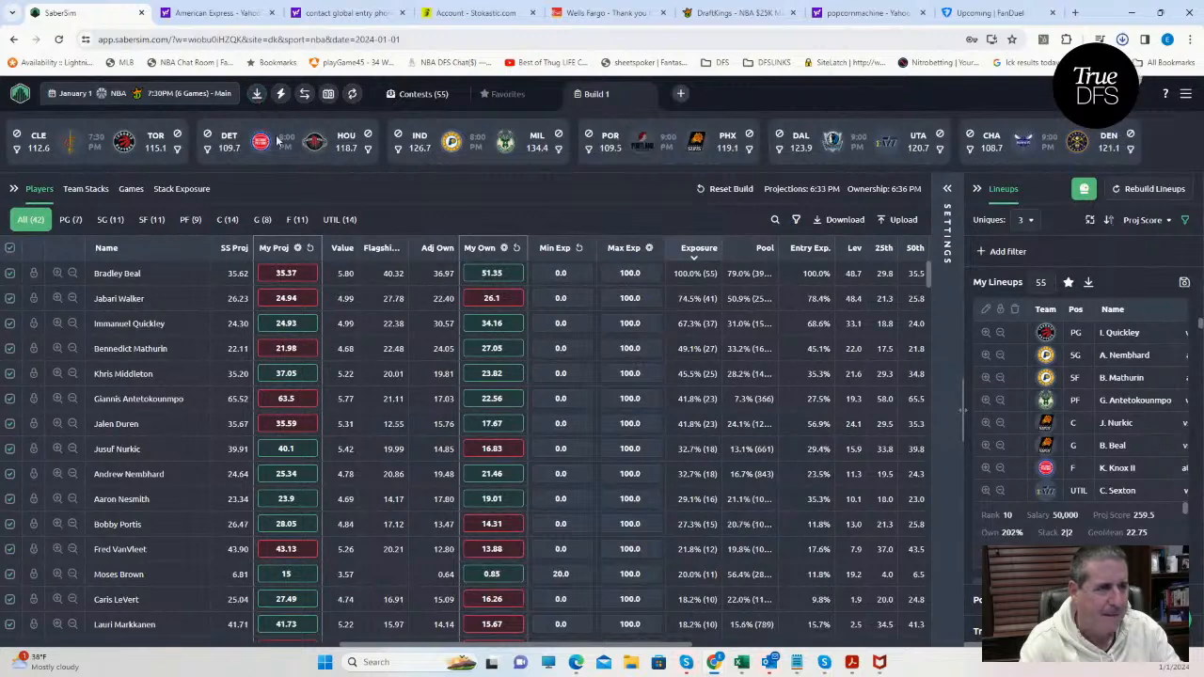
pyautogui.click(732, 13)
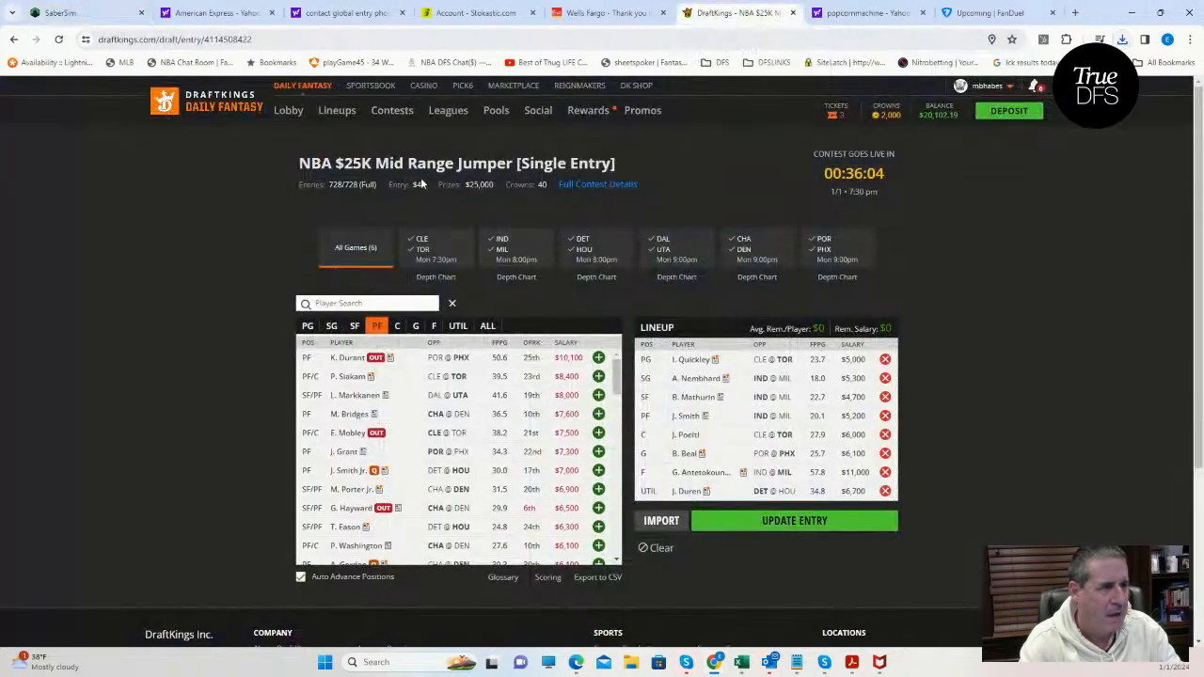
pyautogui.click(344, 112)
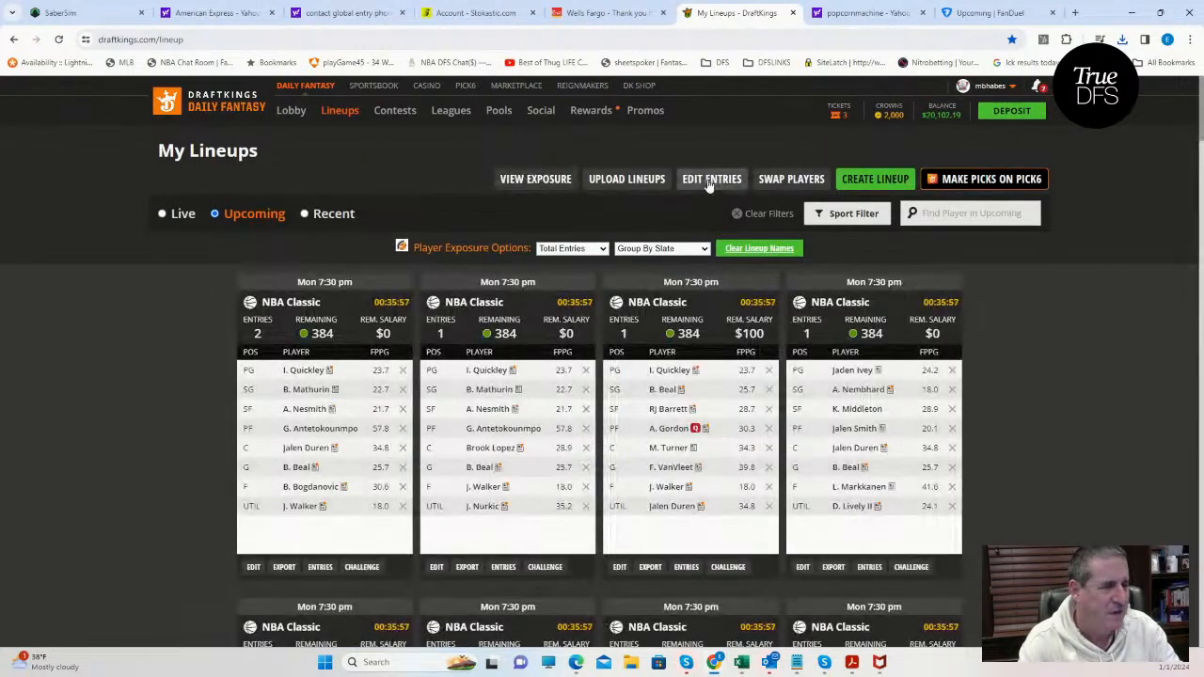
pyautogui.click(710, 182)
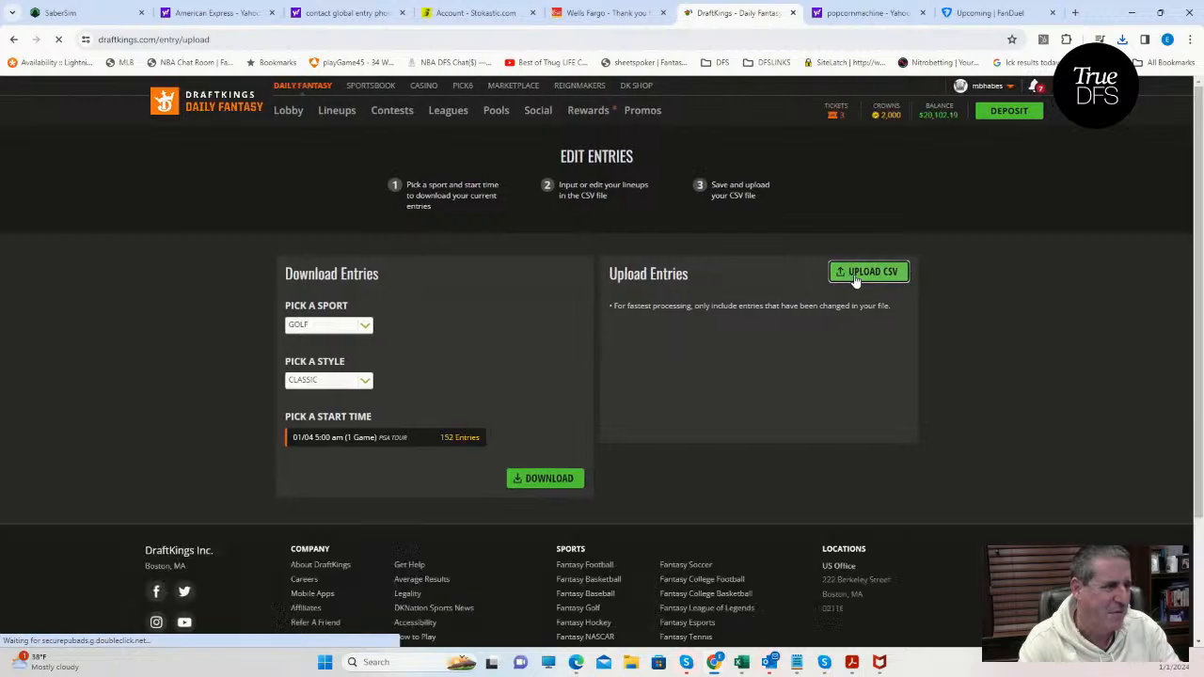
# Upload the entries file entries_dk_nba_2024-01-01_main (2) from the Downloads folder.
pyautogui.click(869, 272)
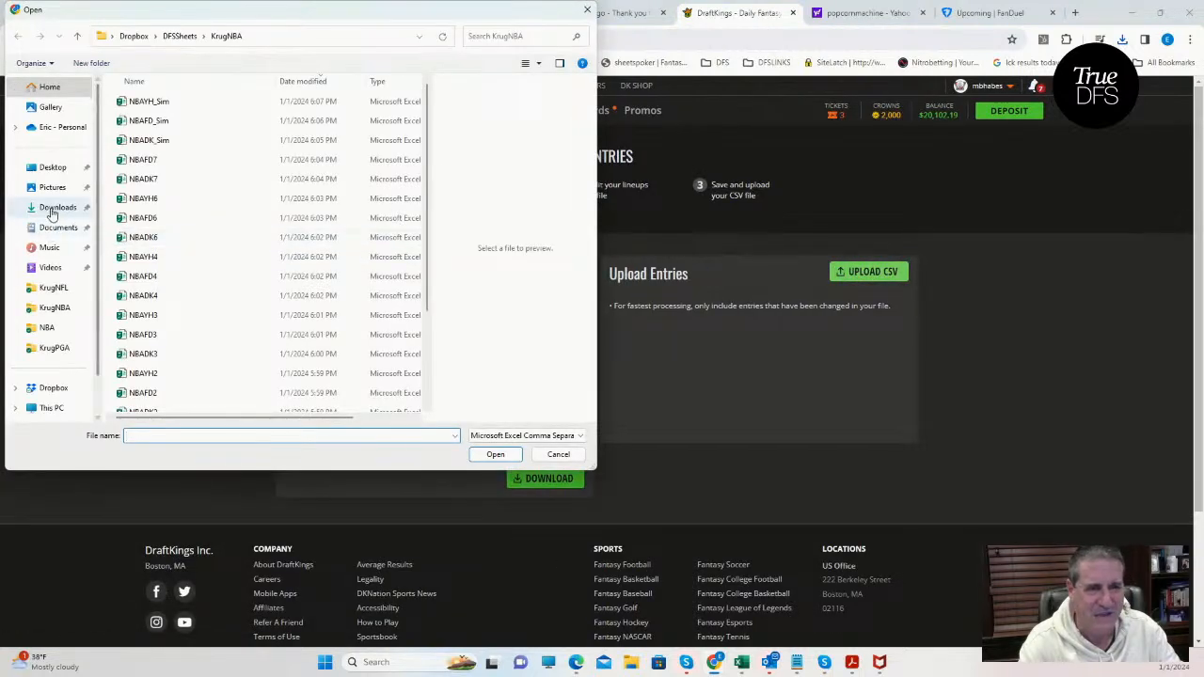
pyautogui.click(54, 208)
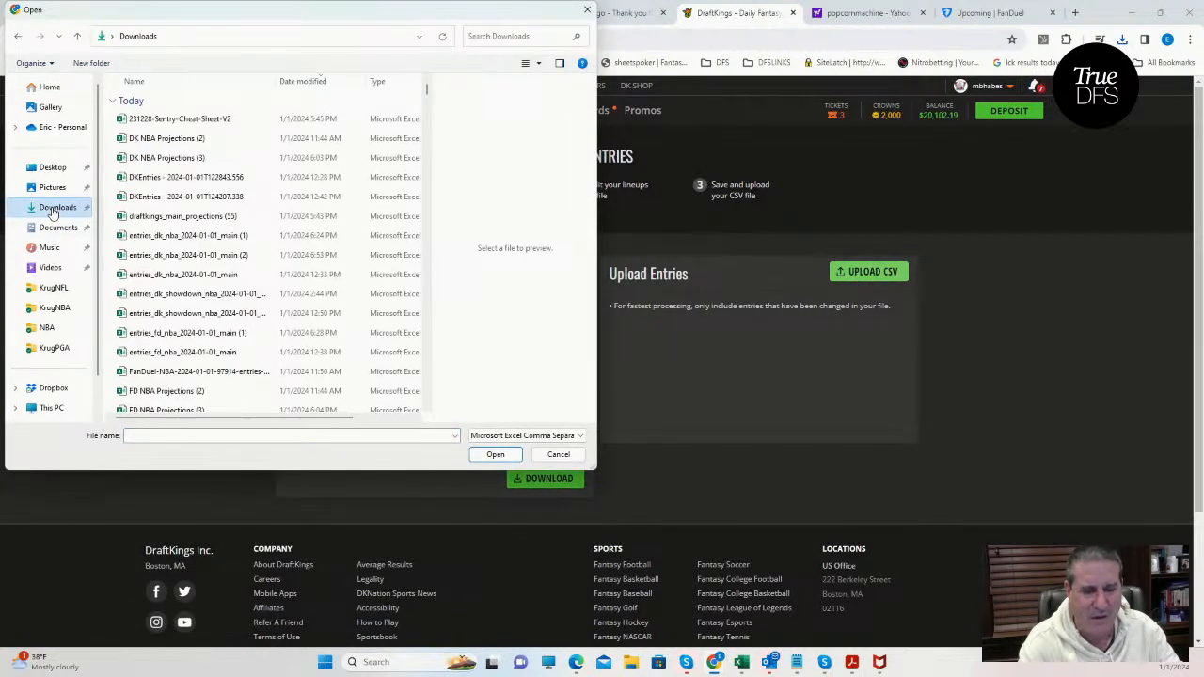
pyautogui.click(208, 122)
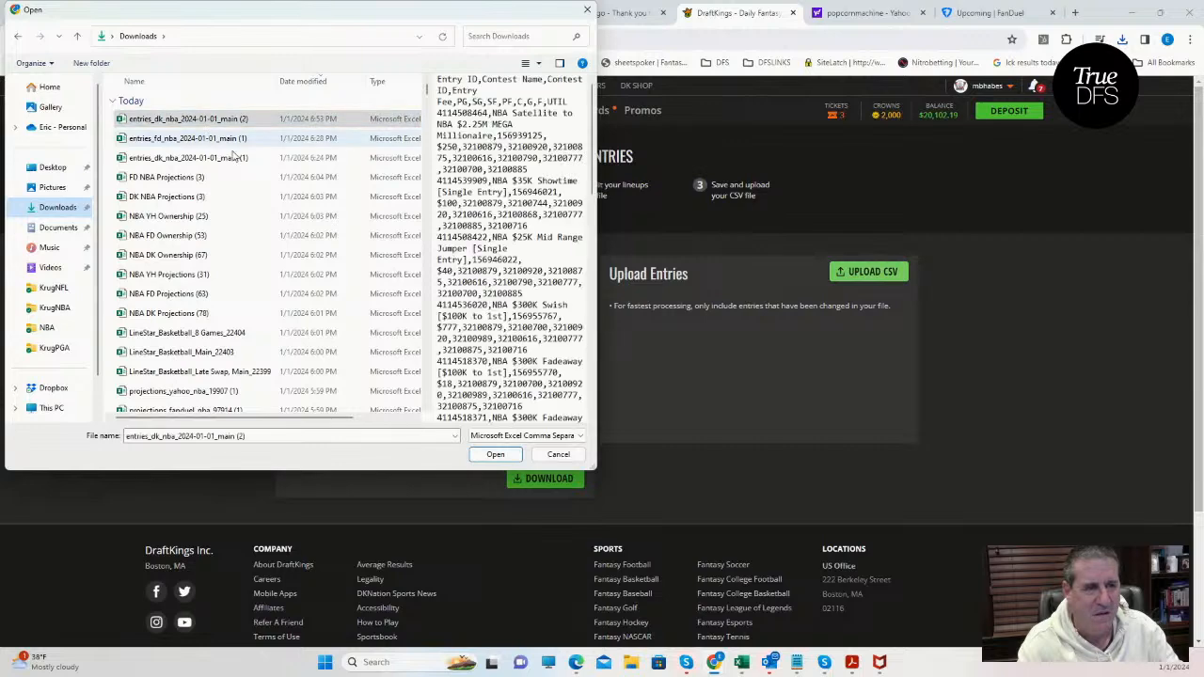
pyautogui.click(497, 457)
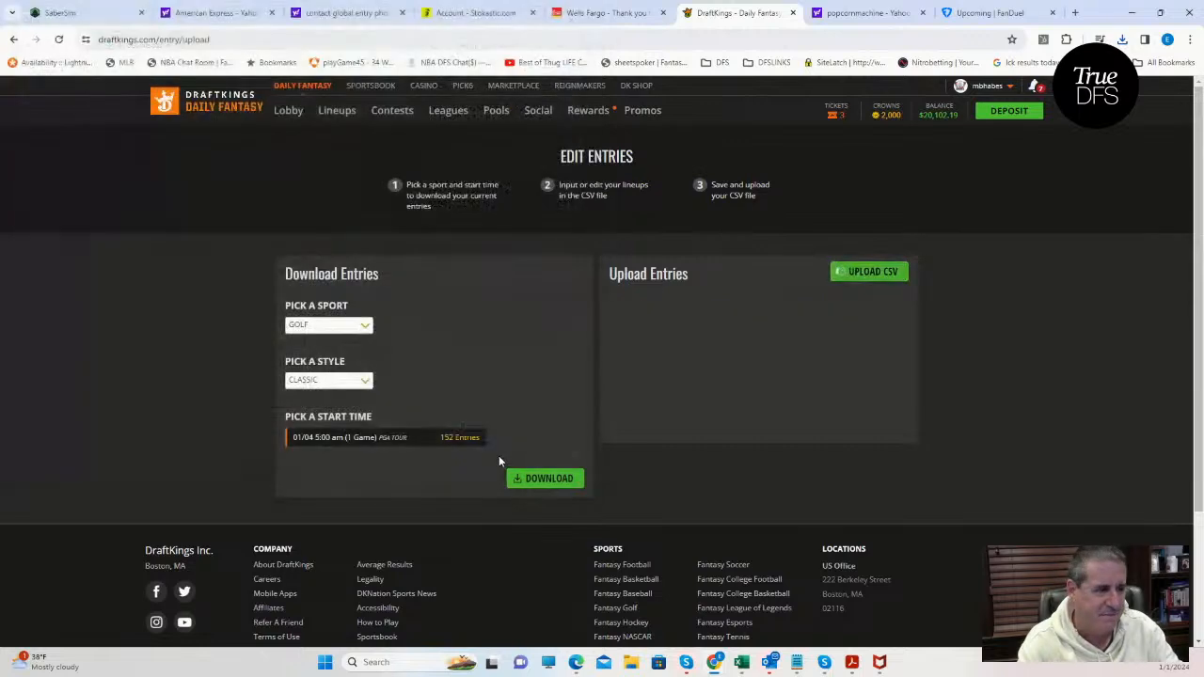
# Return to My Lineups and check which contests the first three NBA Classic lineups are entered in.
pyautogui.click(341, 111)
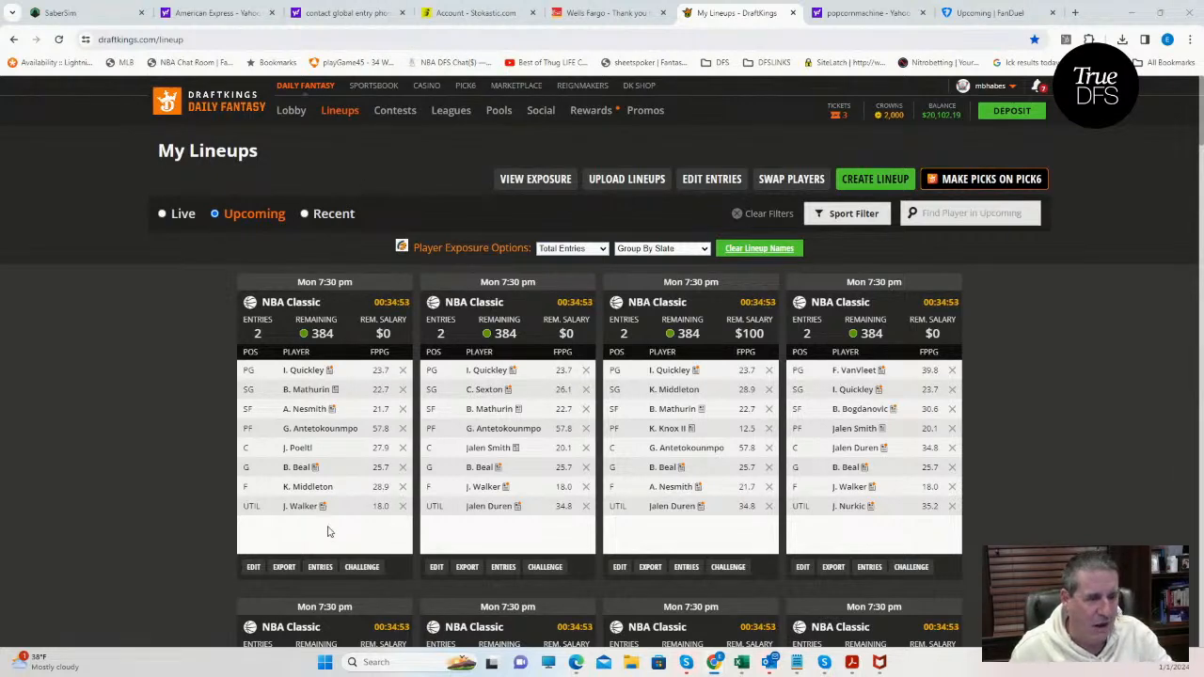
pyautogui.click(321, 567)
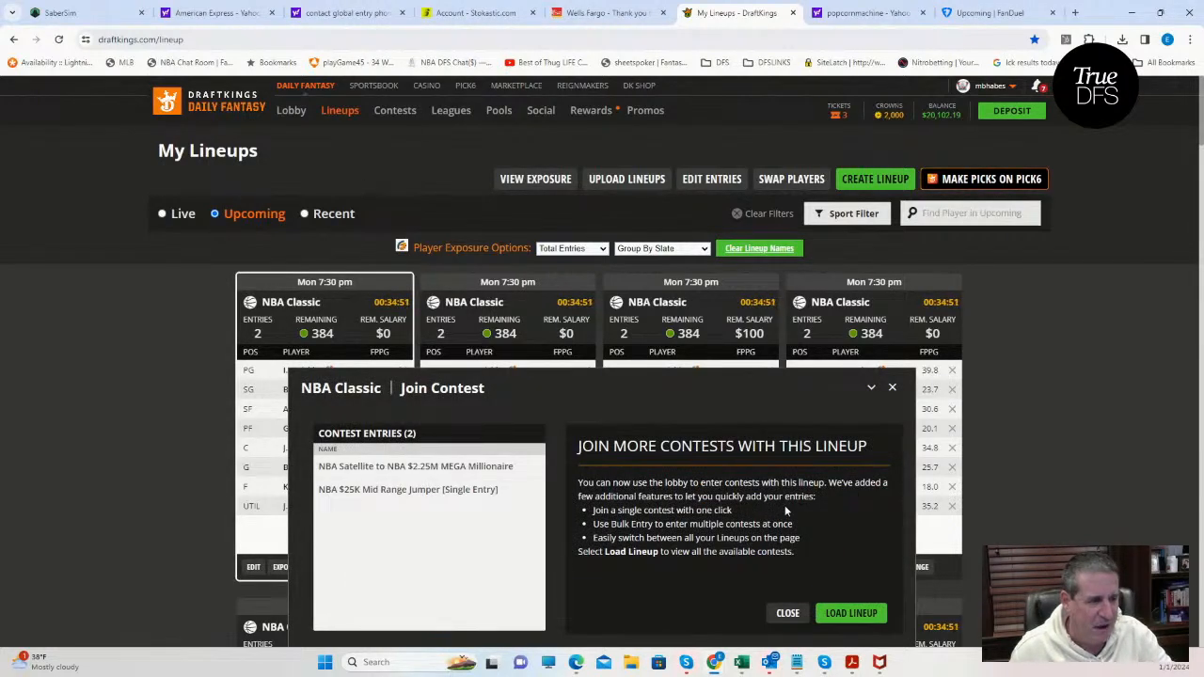
pyautogui.click(891, 387)
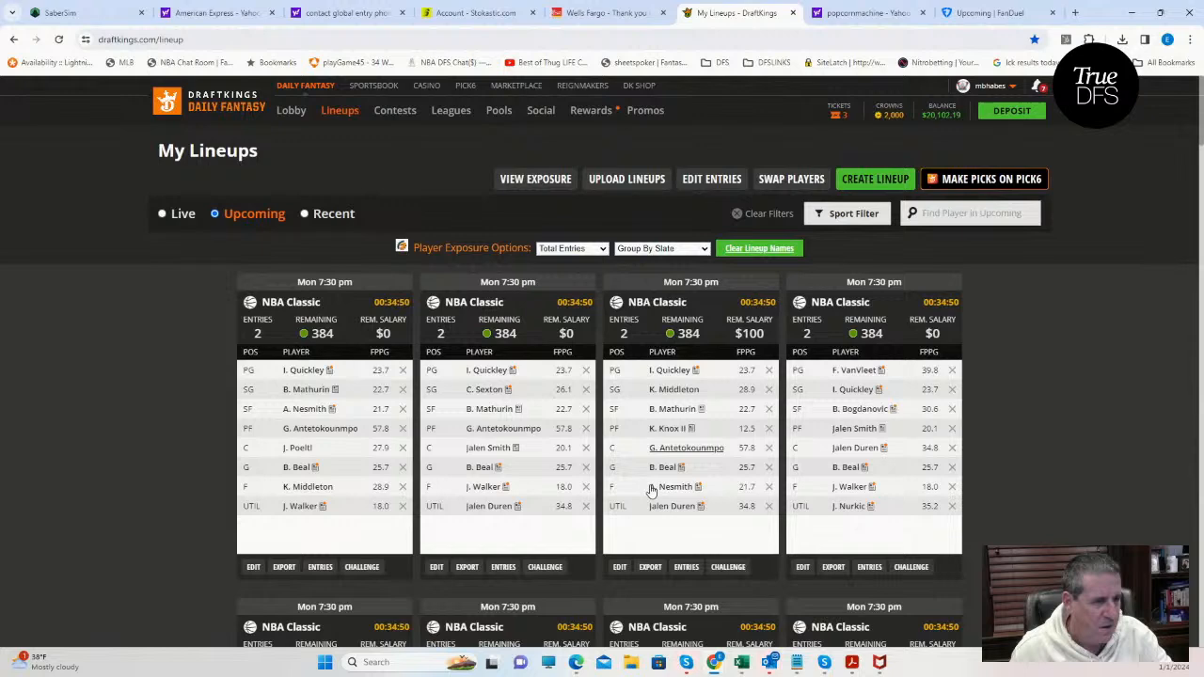
pyautogui.click(504, 567)
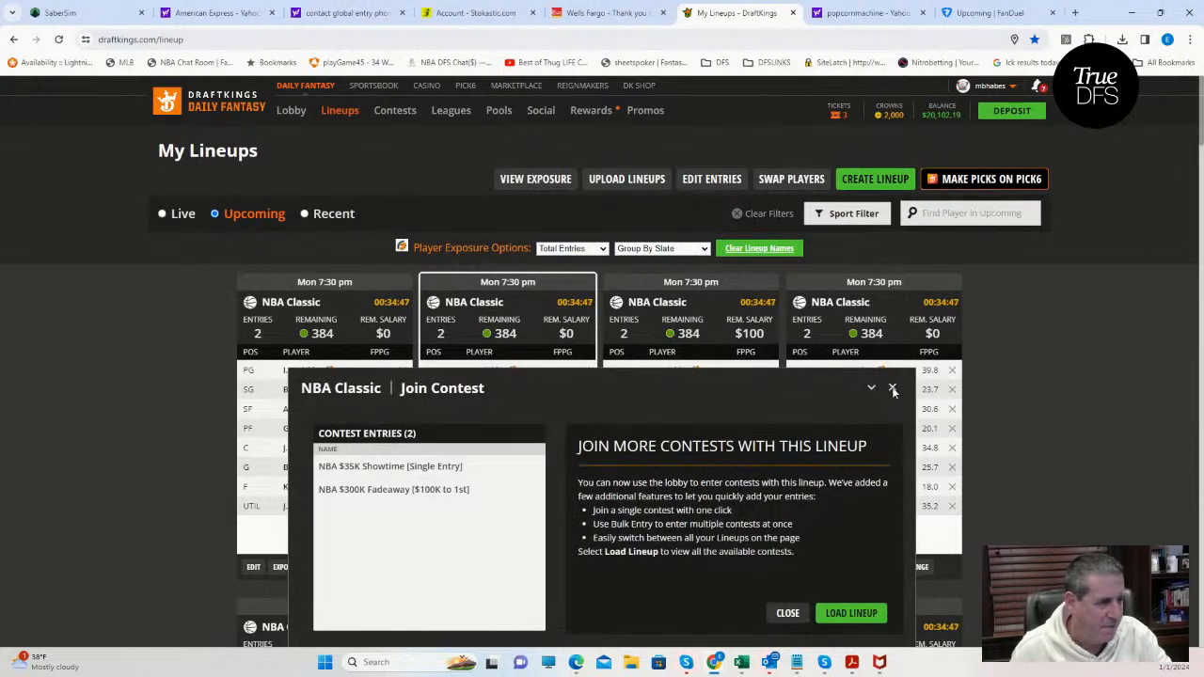
pyautogui.click(893, 389)
pyautogui.click(686, 567)
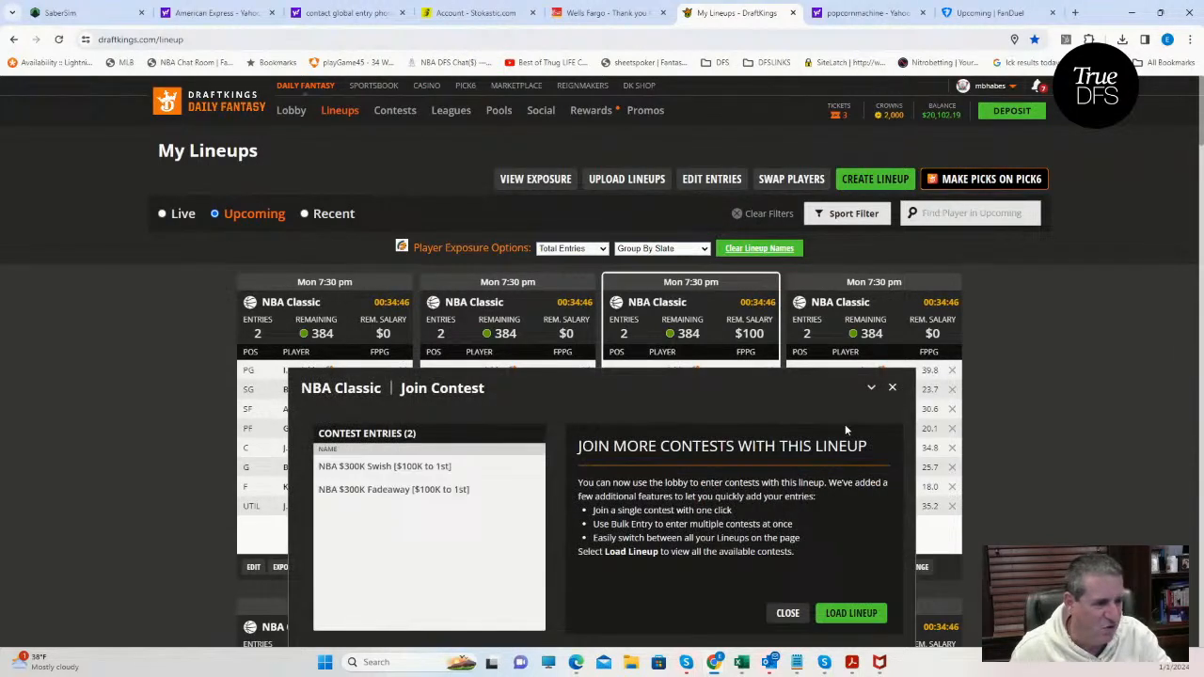
pyautogui.click(892, 388)
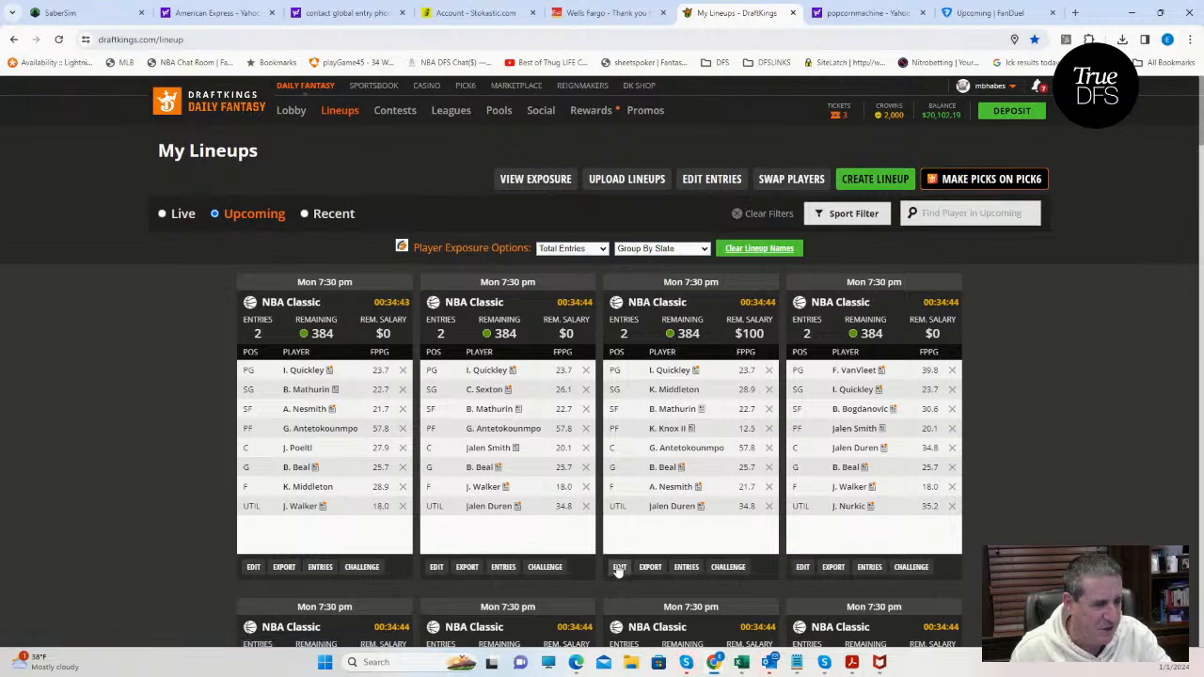
# Open the third NBA Classic lineup for editing and add I. Quickley as its point guard.
pyautogui.click(619, 567)
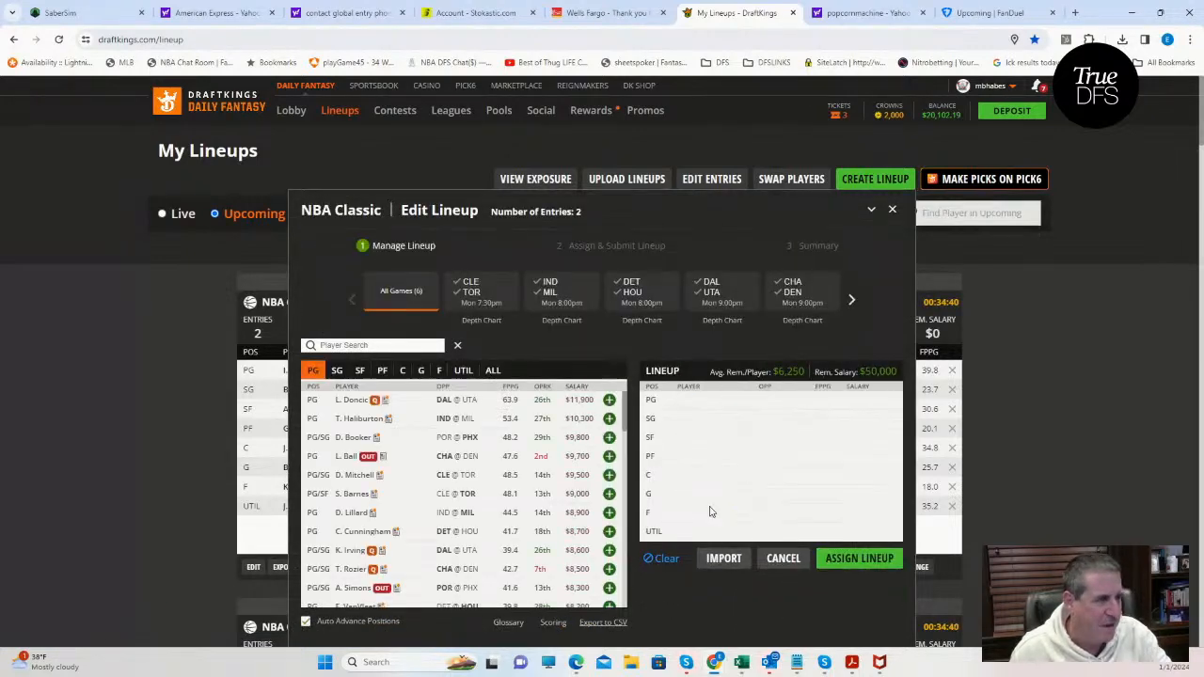
pyautogui.click(851, 299)
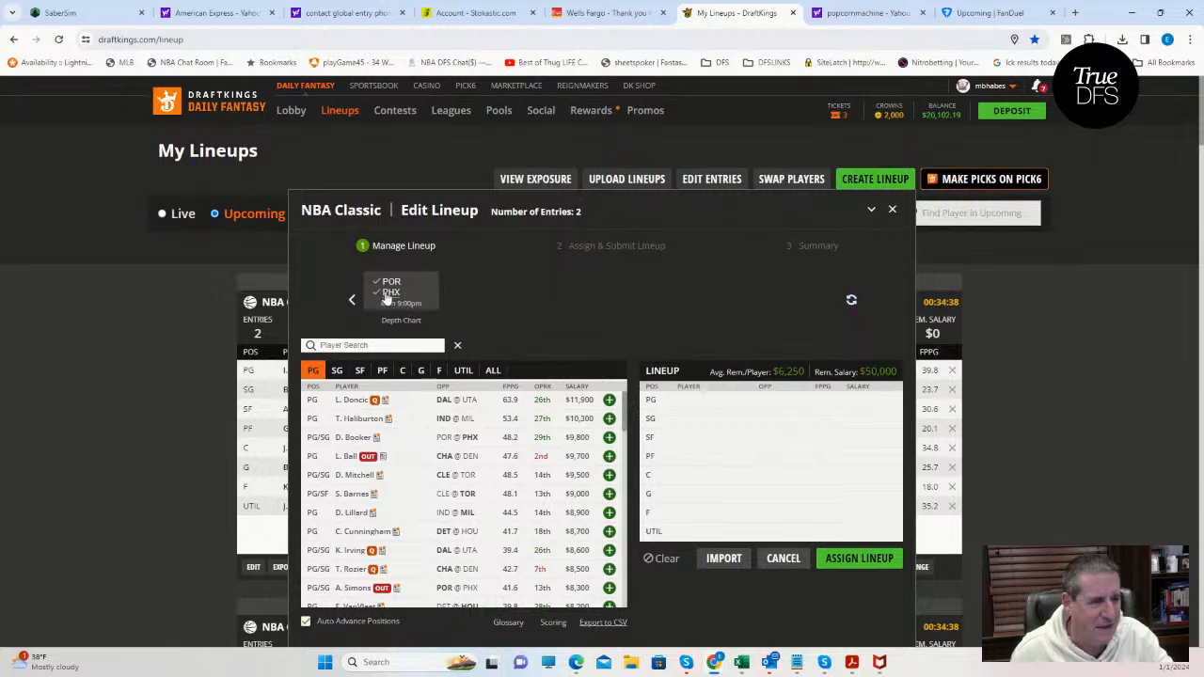
pyautogui.click(337, 372)
pyautogui.click(314, 372)
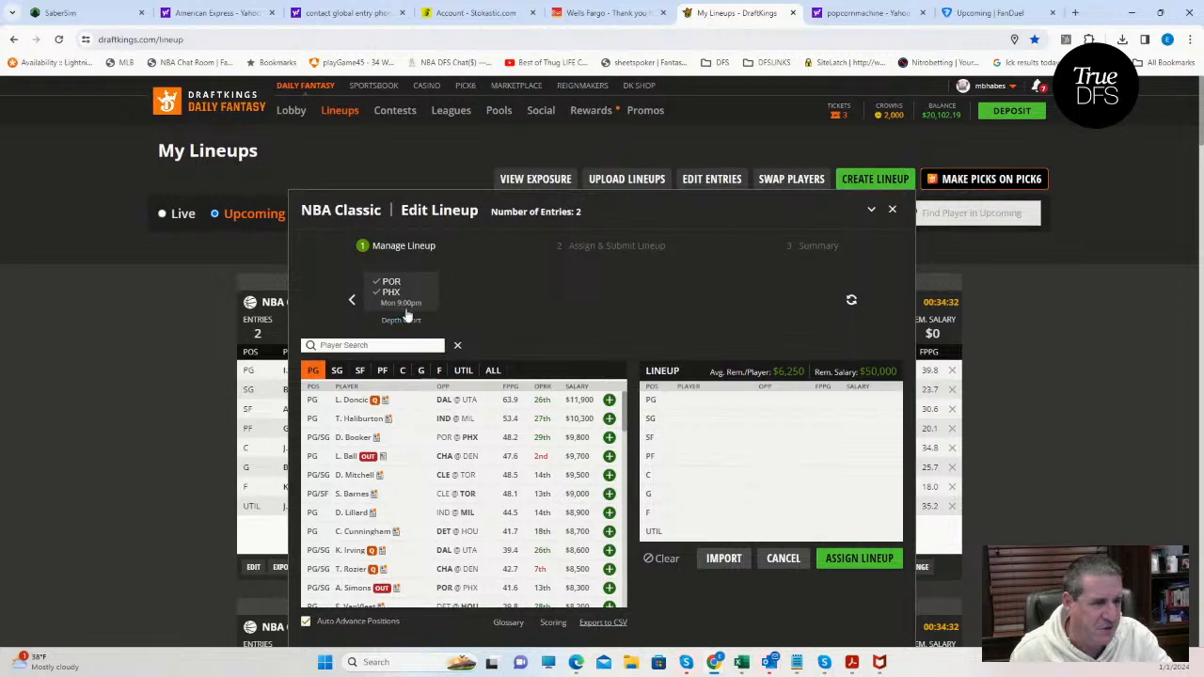
pyautogui.click(338, 370)
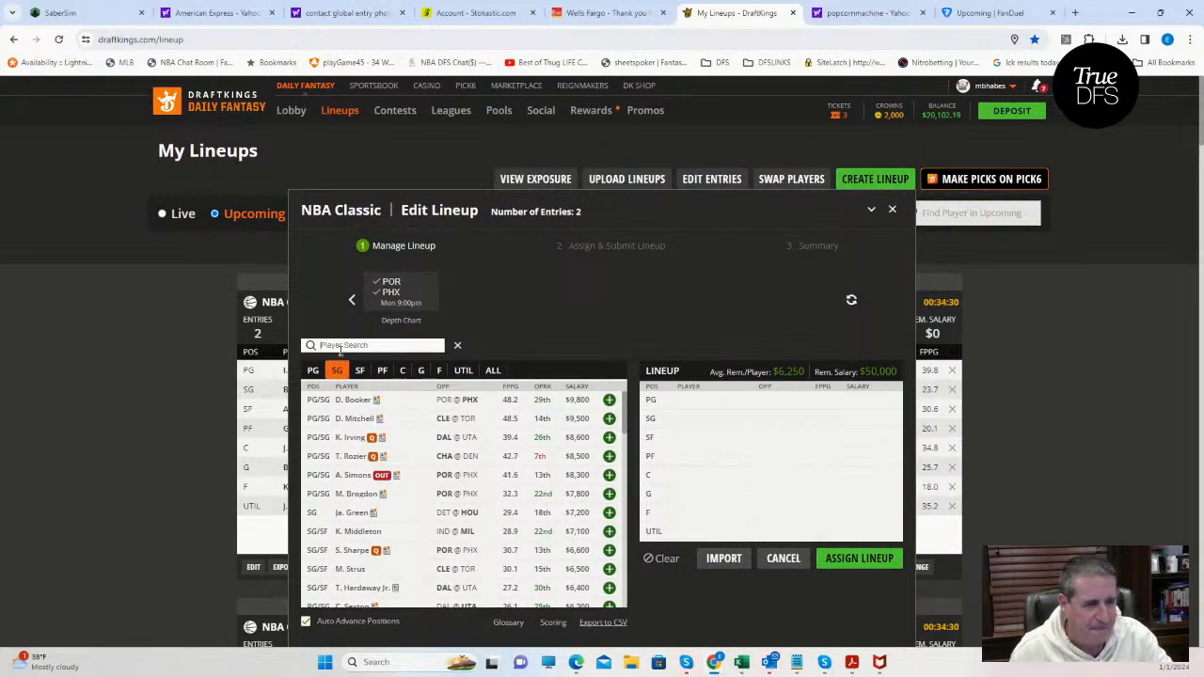
pyautogui.click(340, 346)
pyautogui.write('q')
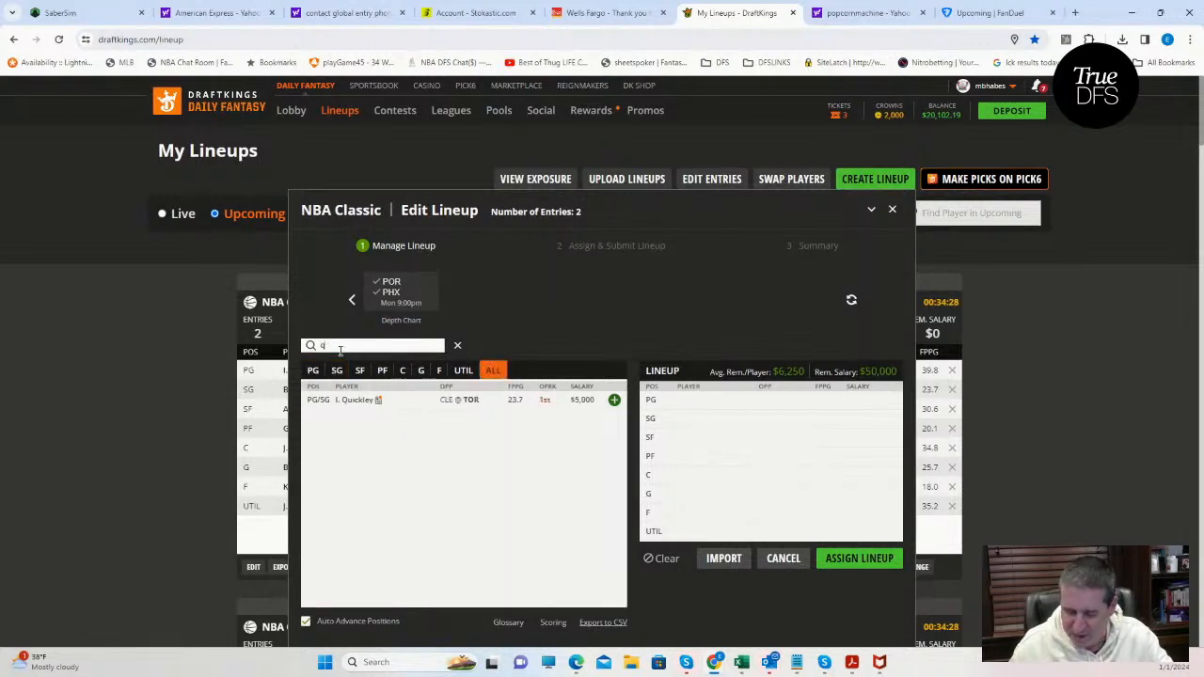
pyautogui.write('u')
pyautogui.click(614, 400)
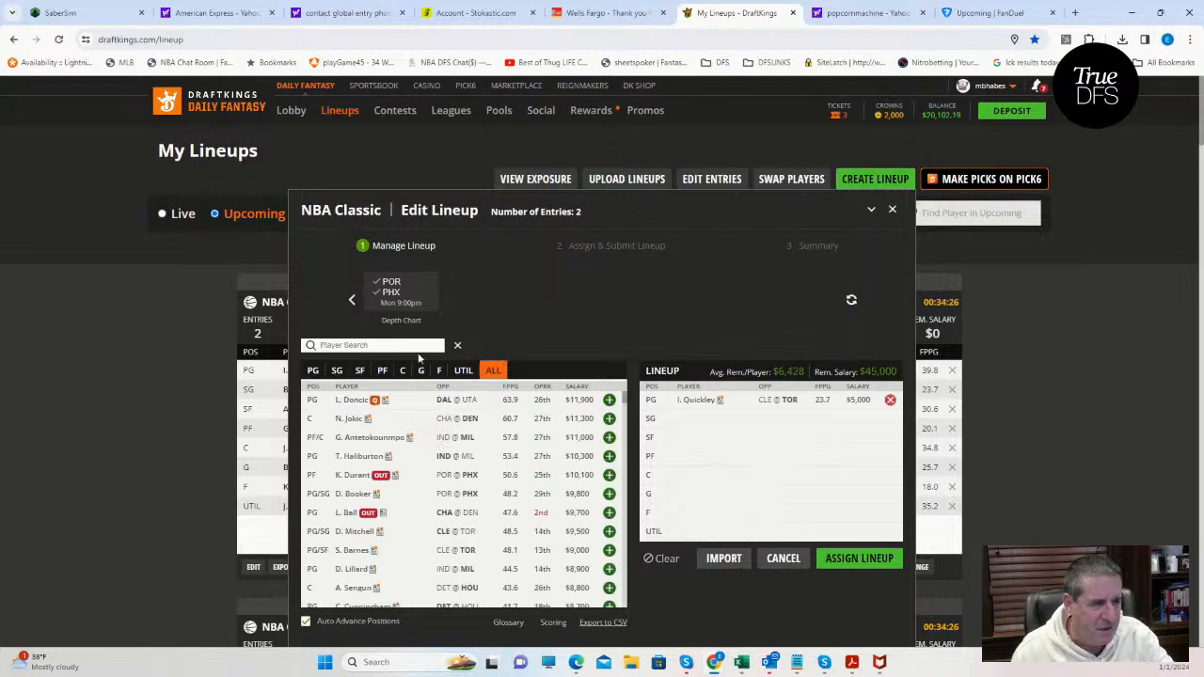
# Find B. Beal in the player pool and add him as the shooting guard.
pyautogui.click(356, 346)
pyautogui.write('bea')
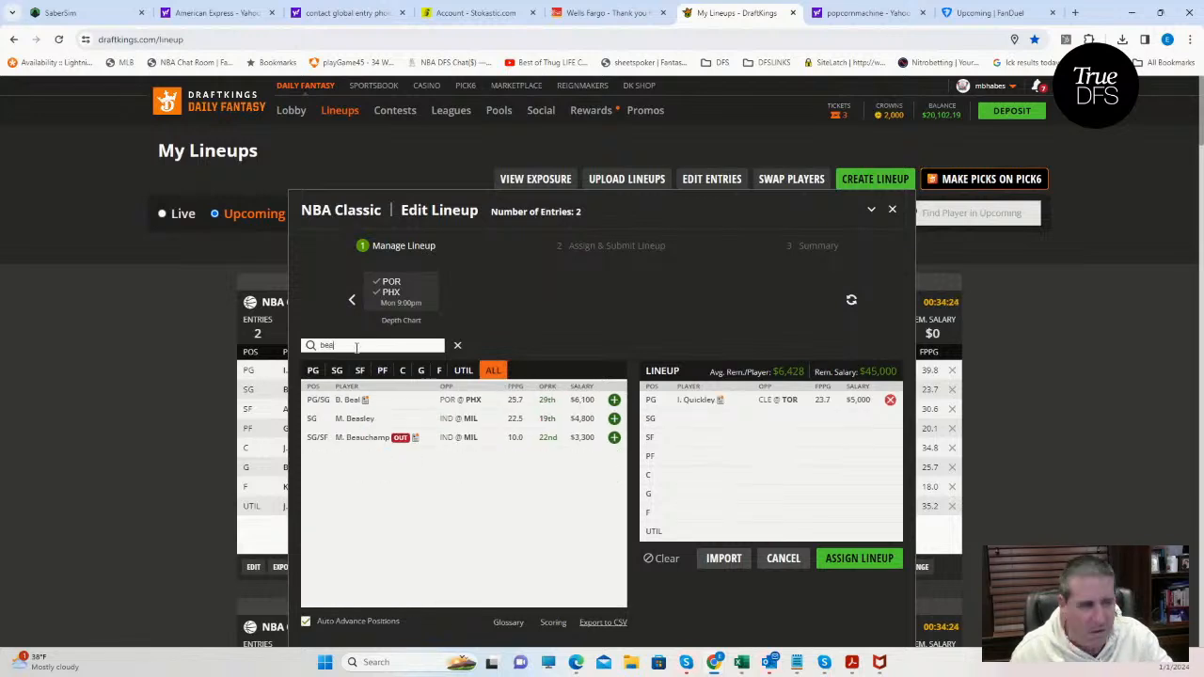
pyautogui.click(337, 371)
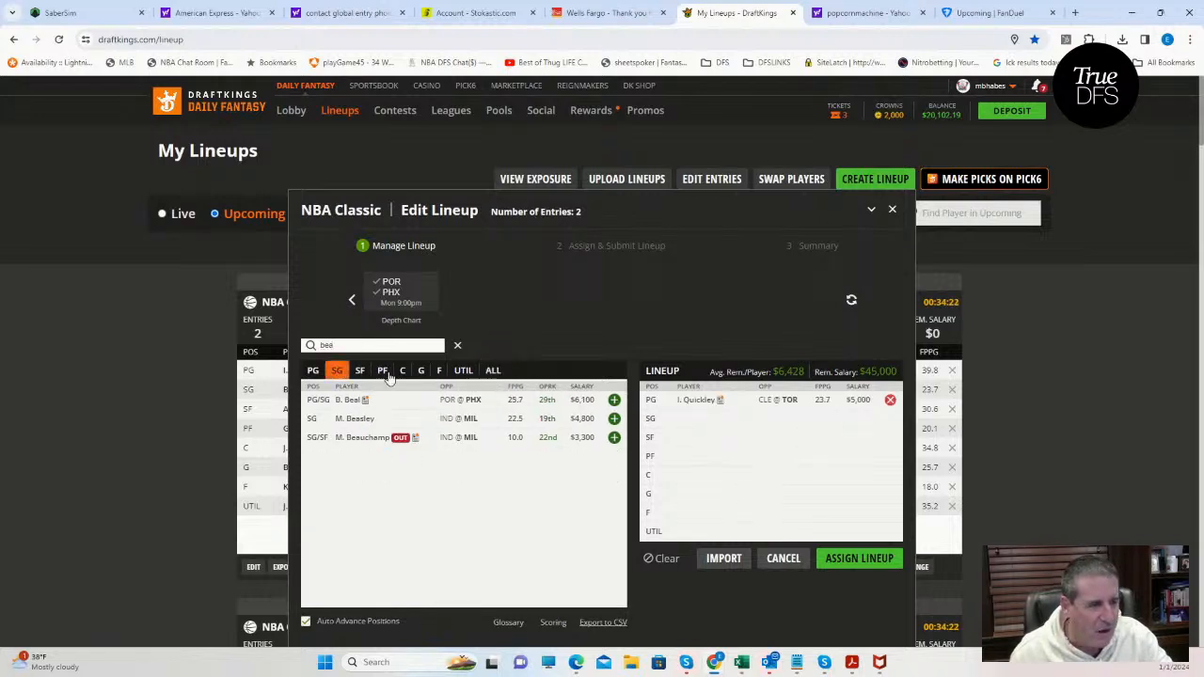
pyautogui.click(613, 399)
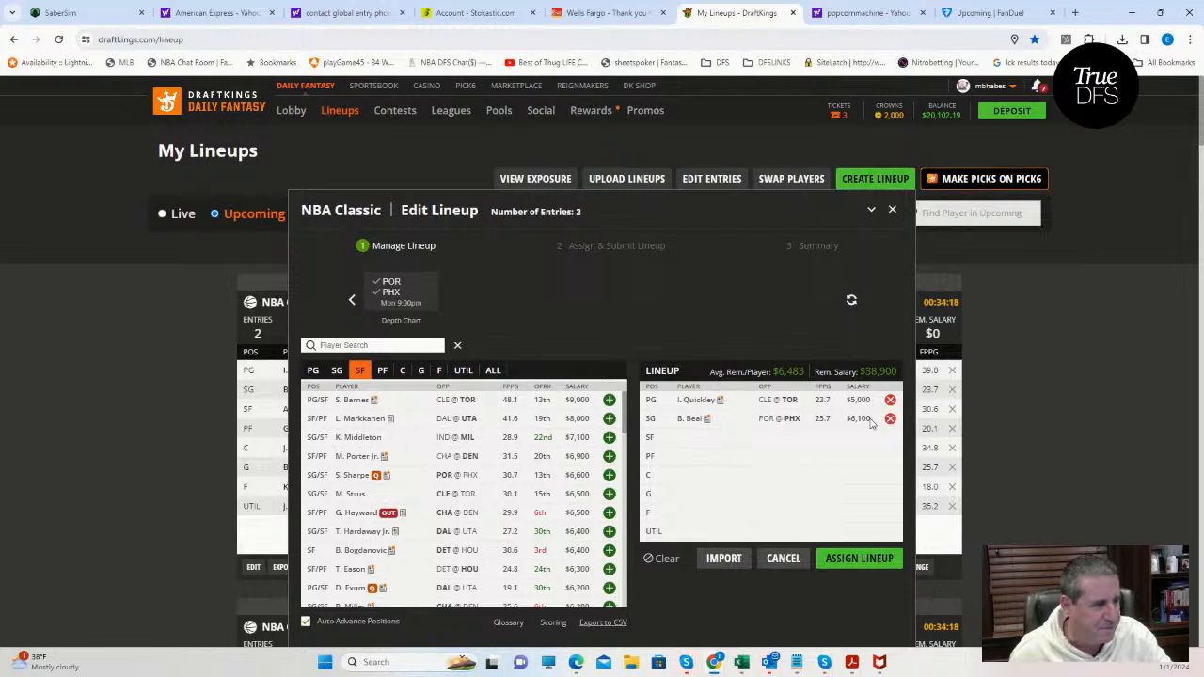
# Find S. Henderson in the player pool and add him to the guard slot.
pyautogui.click(420, 371)
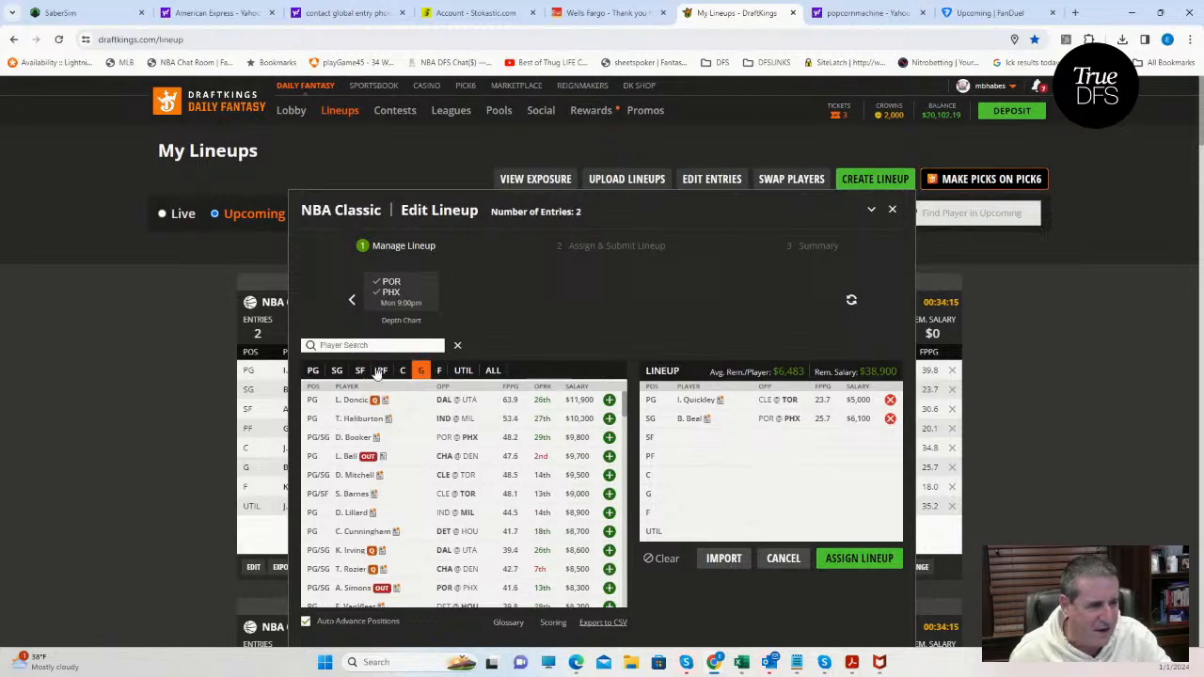
pyautogui.click(332, 346)
pyautogui.write('hender')
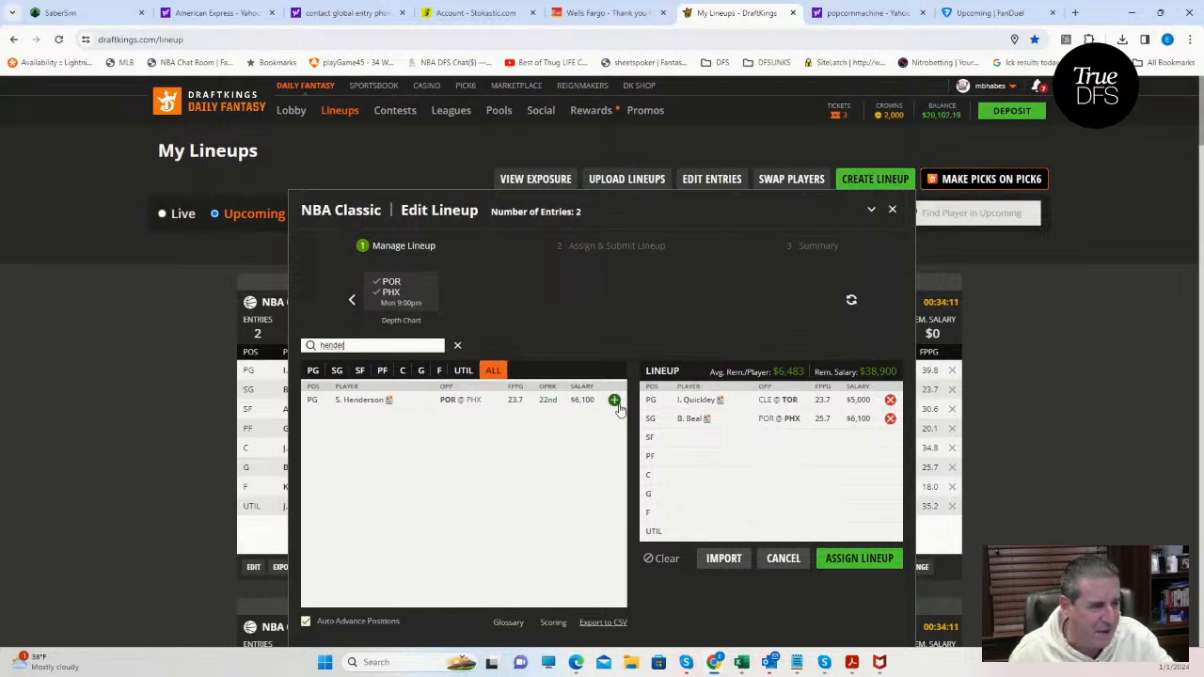
pyautogui.click(613, 399)
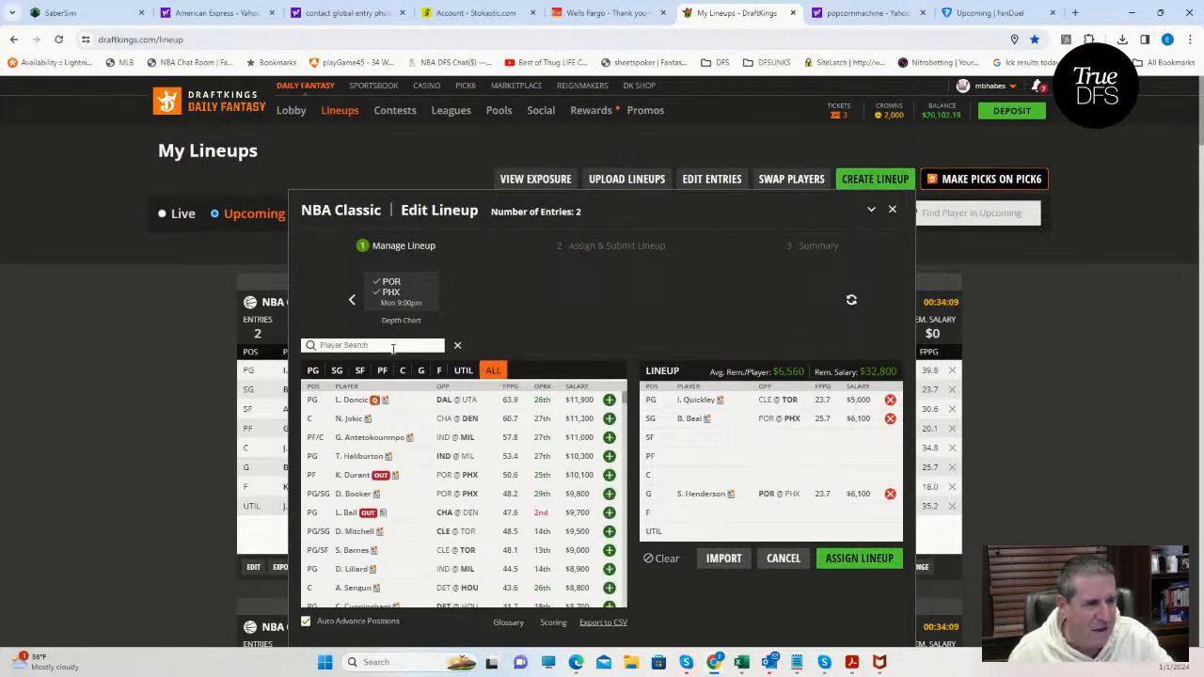
# Limit the player pool to the POR–PHX game, then add J. Nurkic at center and J. Grant at power forward.
pyautogui.click(406, 370)
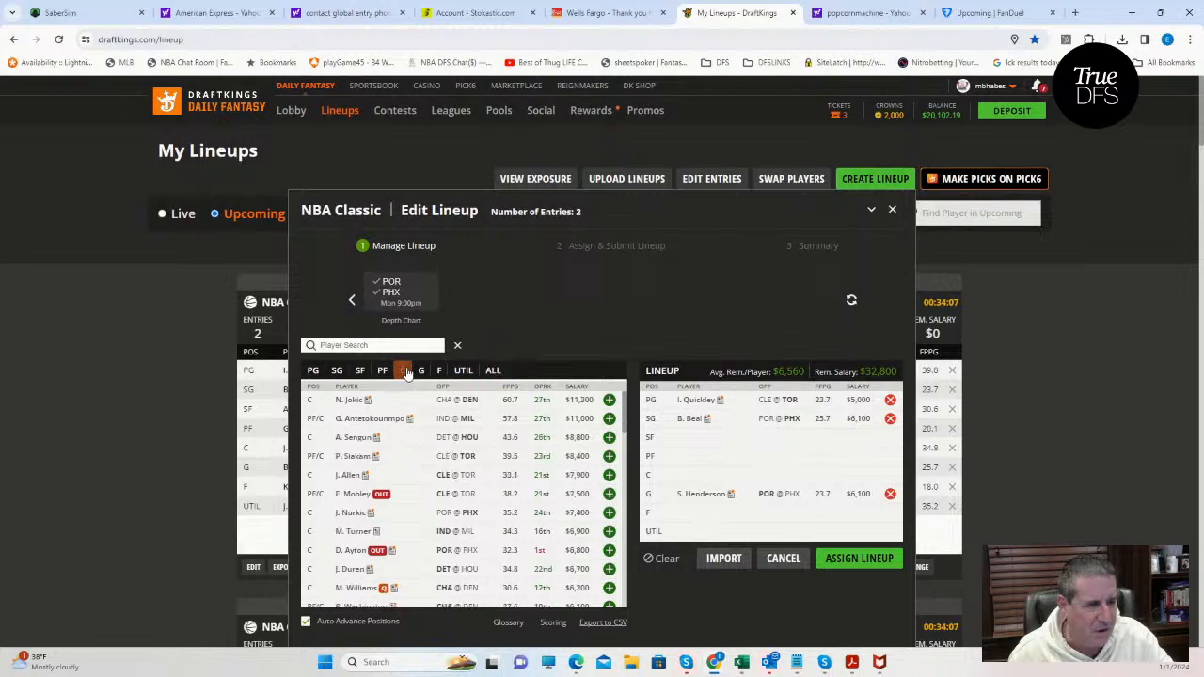
pyautogui.click(395, 299)
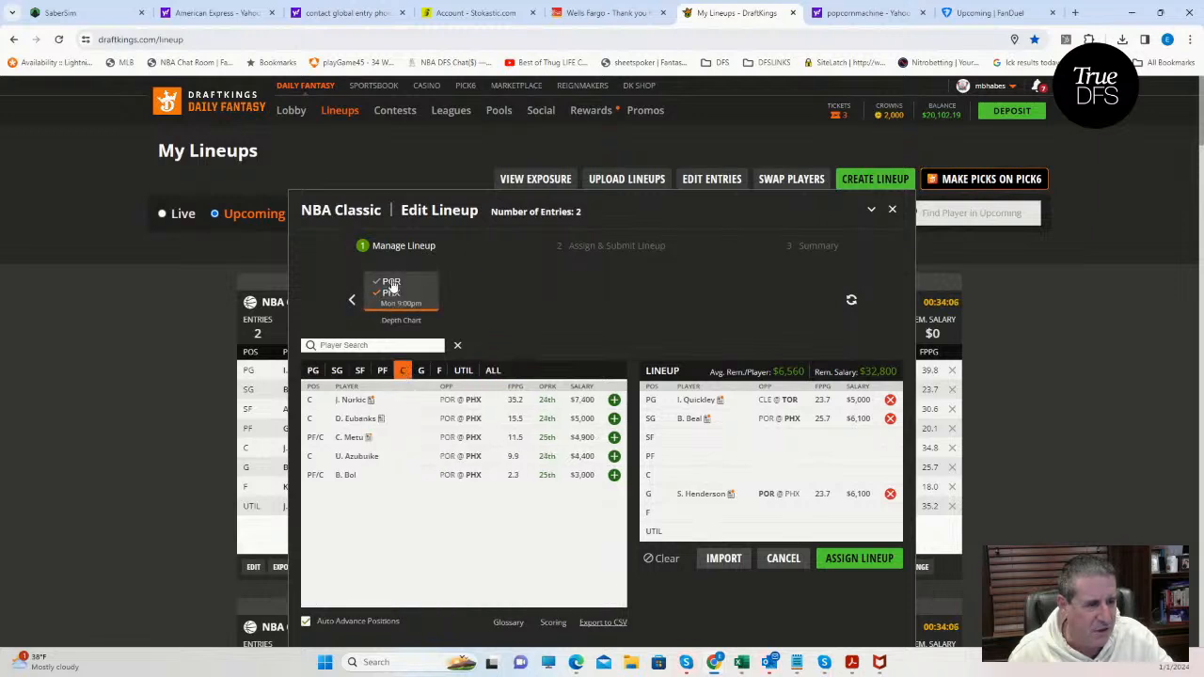
pyautogui.click(614, 400)
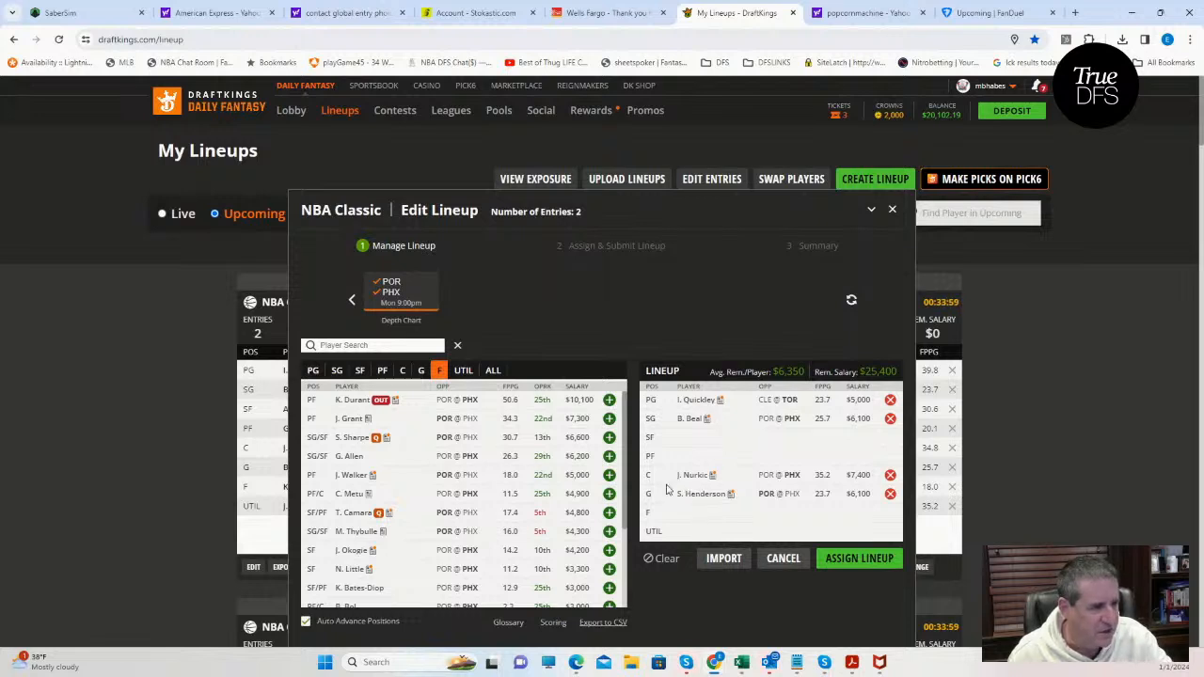
pyautogui.click(382, 370)
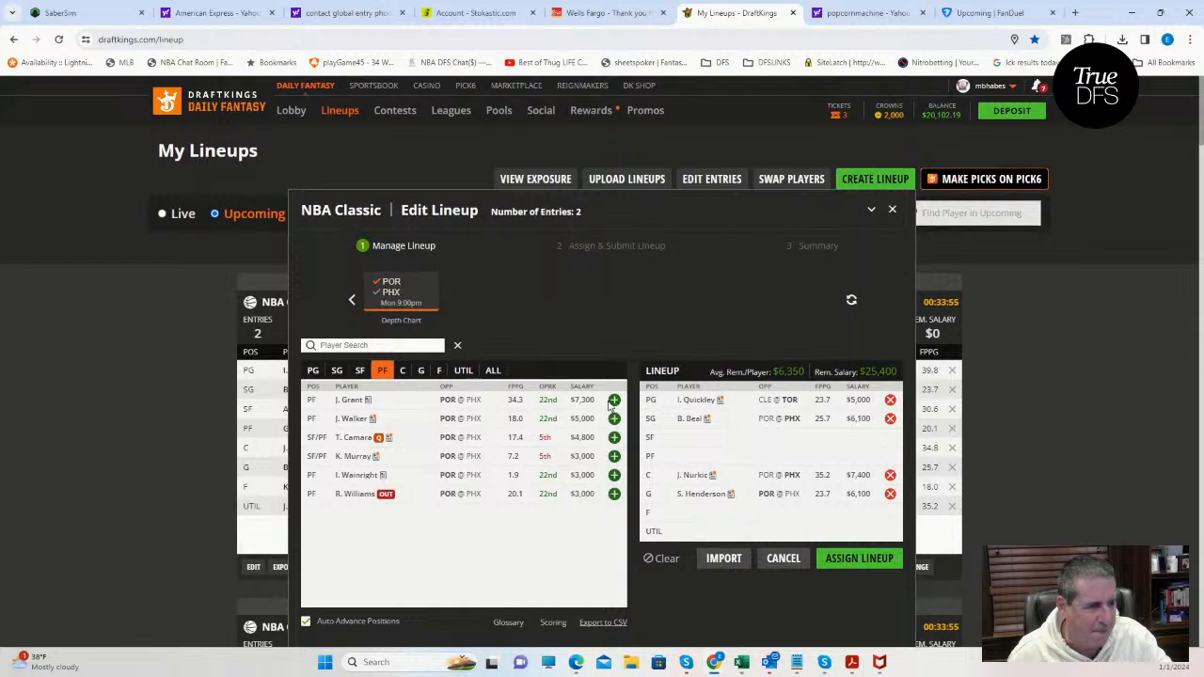
pyautogui.click(613, 399)
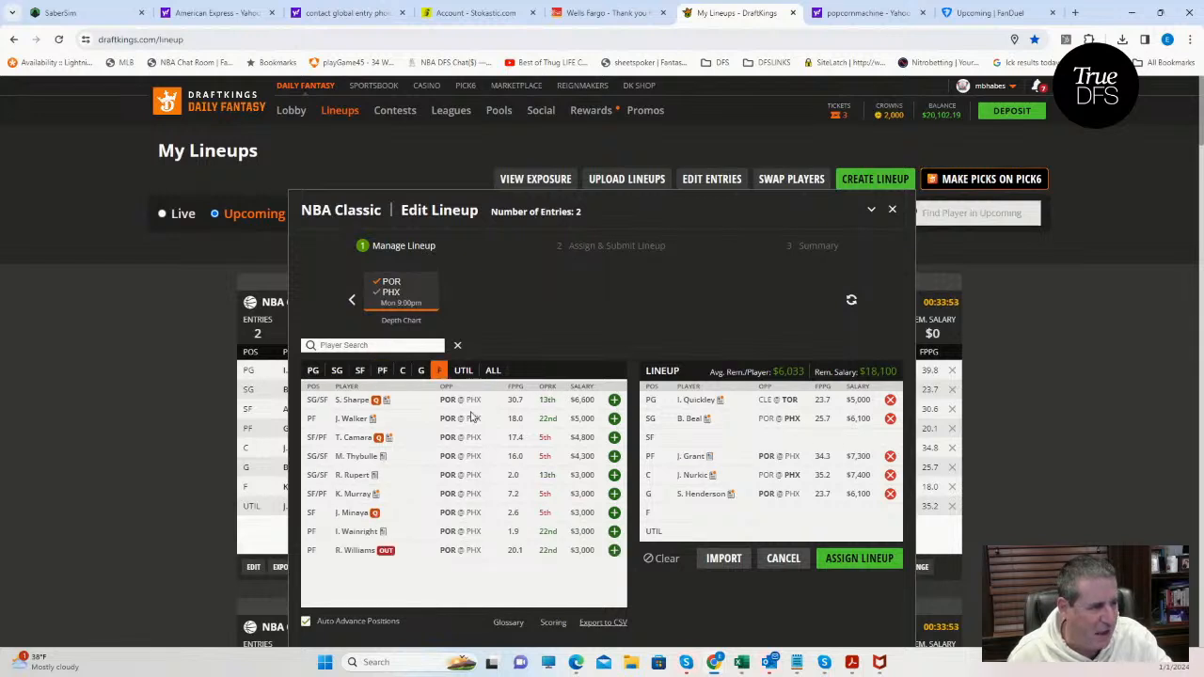
# Switch the game filter to CLE–TOR and add C. LeVert as the small forward.
pyautogui.click(394, 291)
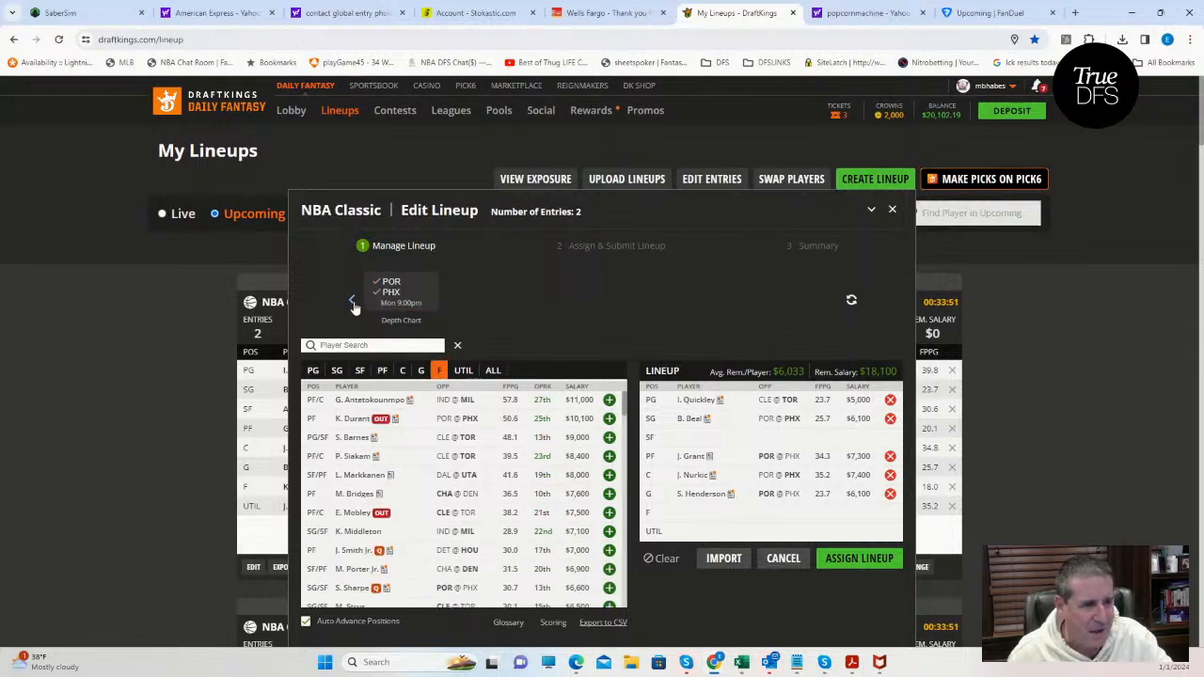
pyautogui.click(353, 301)
pyautogui.click(359, 370)
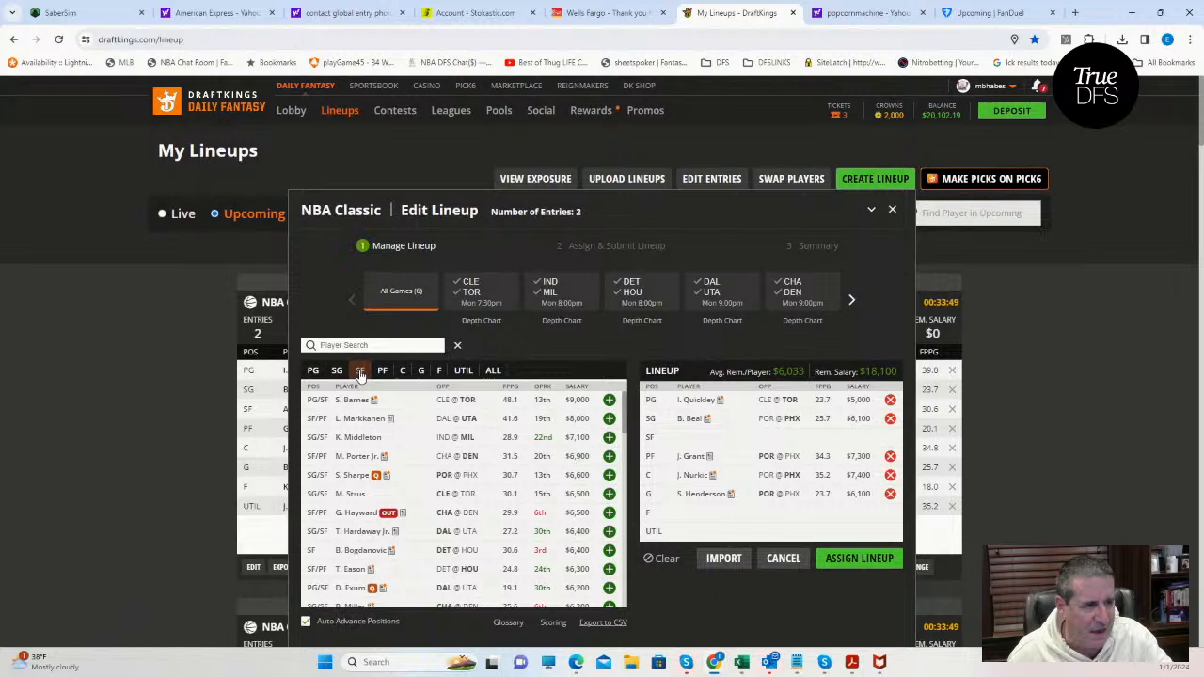
pyautogui.click(467, 296)
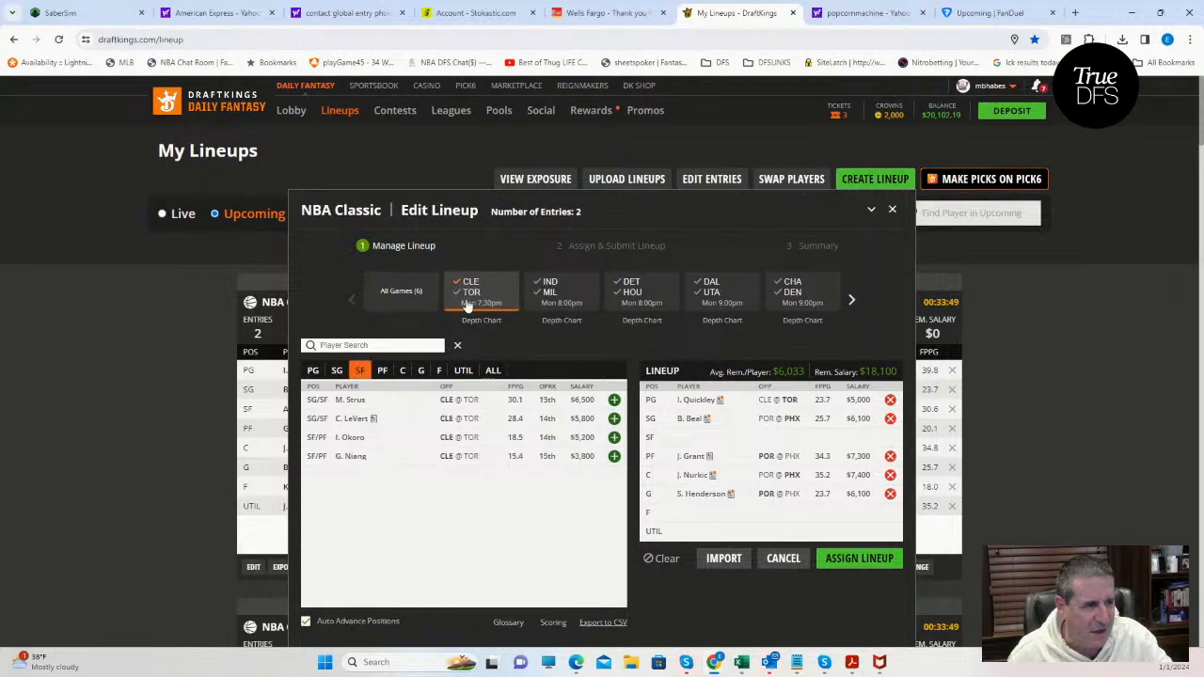
pyautogui.click(613, 419)
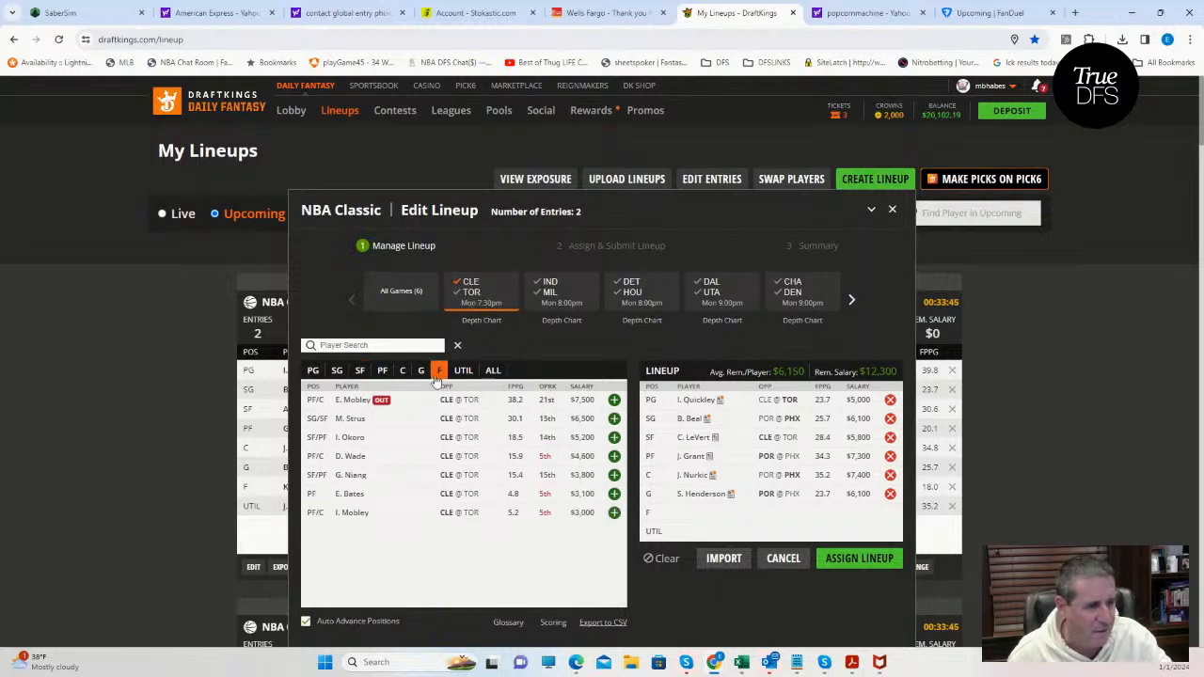
# Clear the game filter, find M. Brown of POR, and add him to the utility slot.
pyautogui.click(464, 370)
pyautogui.click(470, 287)
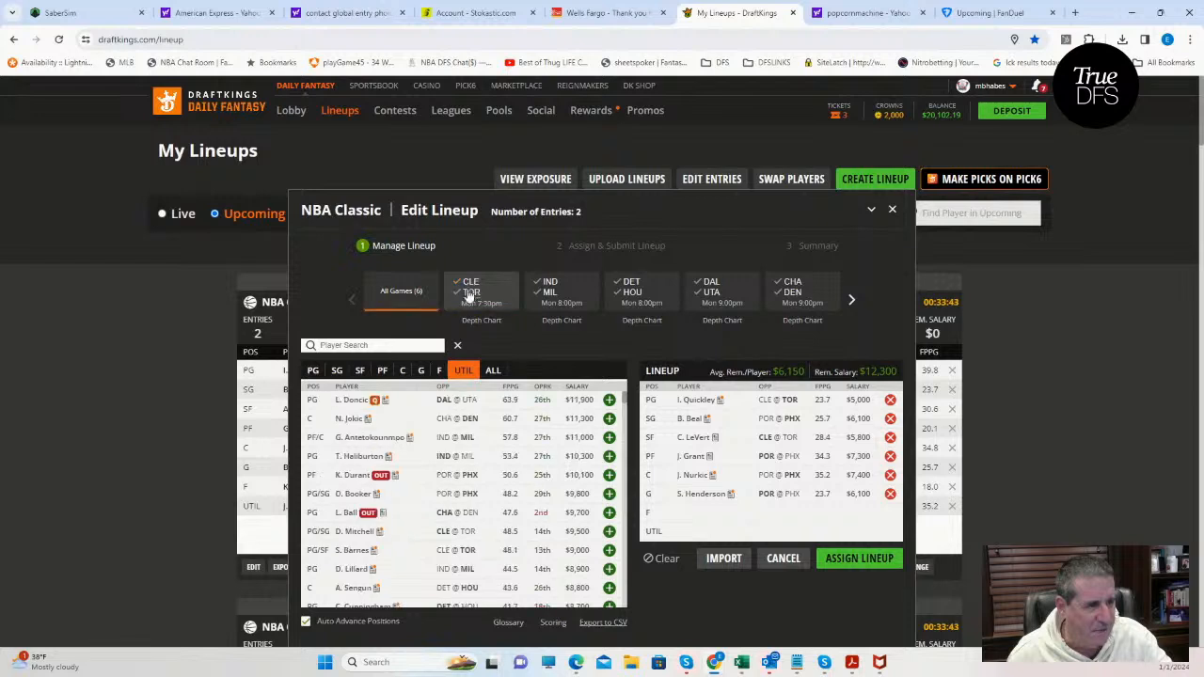
pyautogui.click(438, 371)
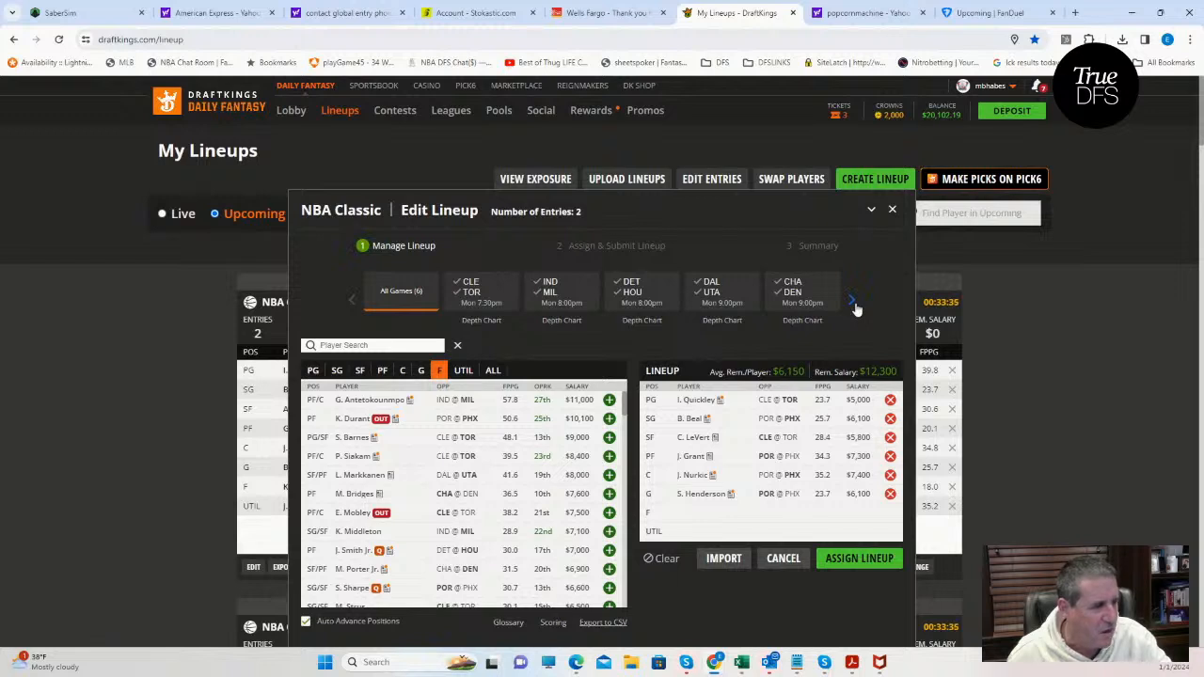
pyautogui.click(461, 370)
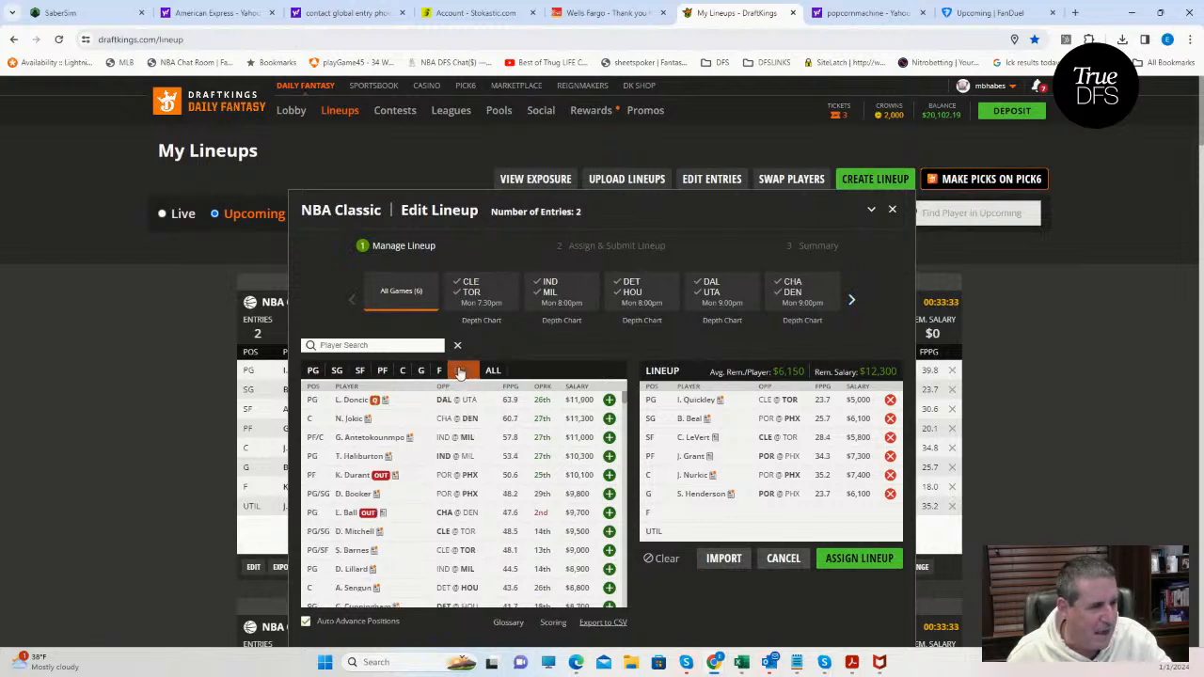
pyautogui.click(851, 299)
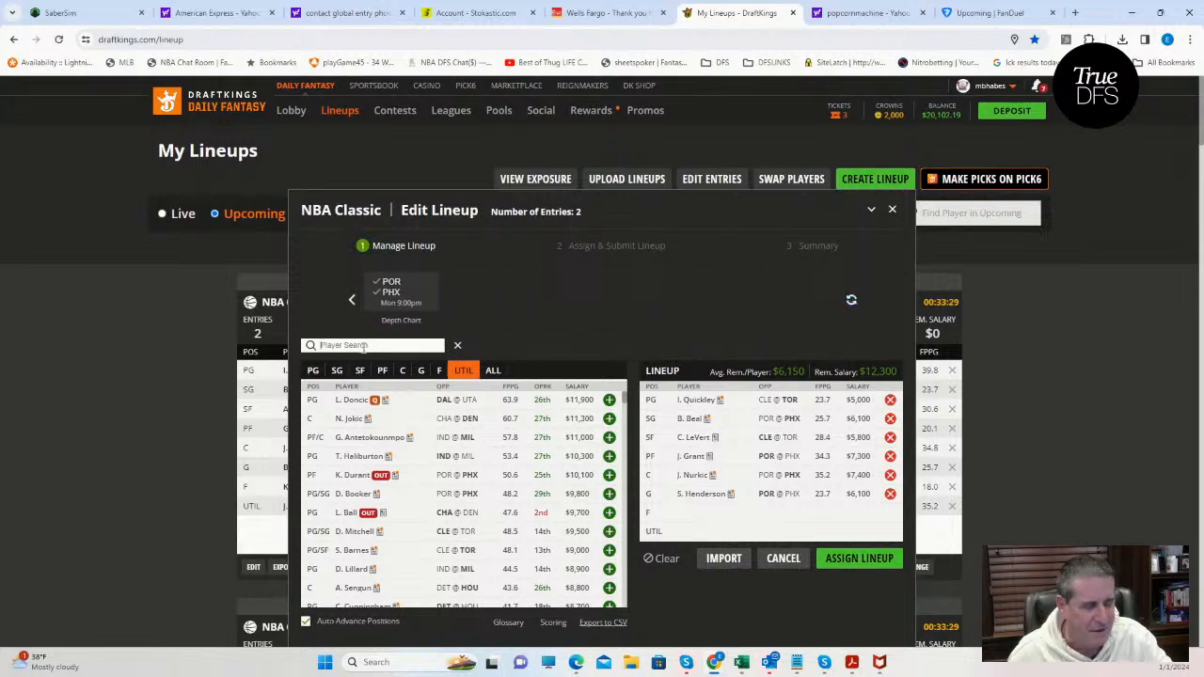
pyautogui.write('mos')
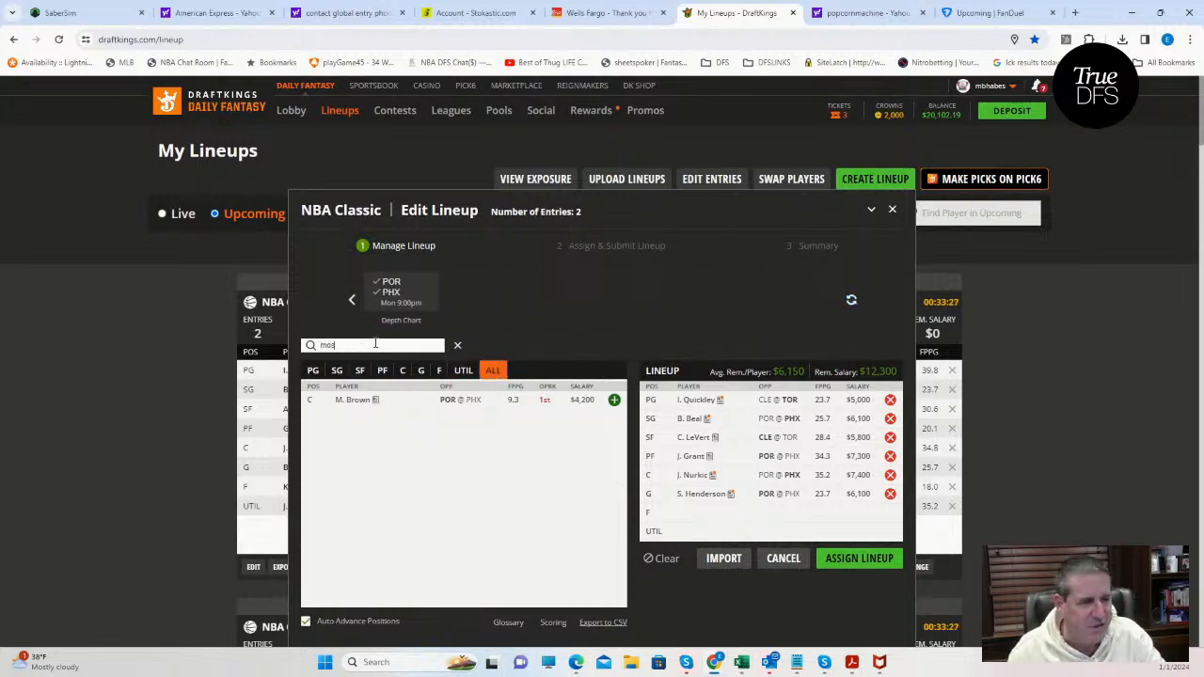
pyautogui.click(613, 400)
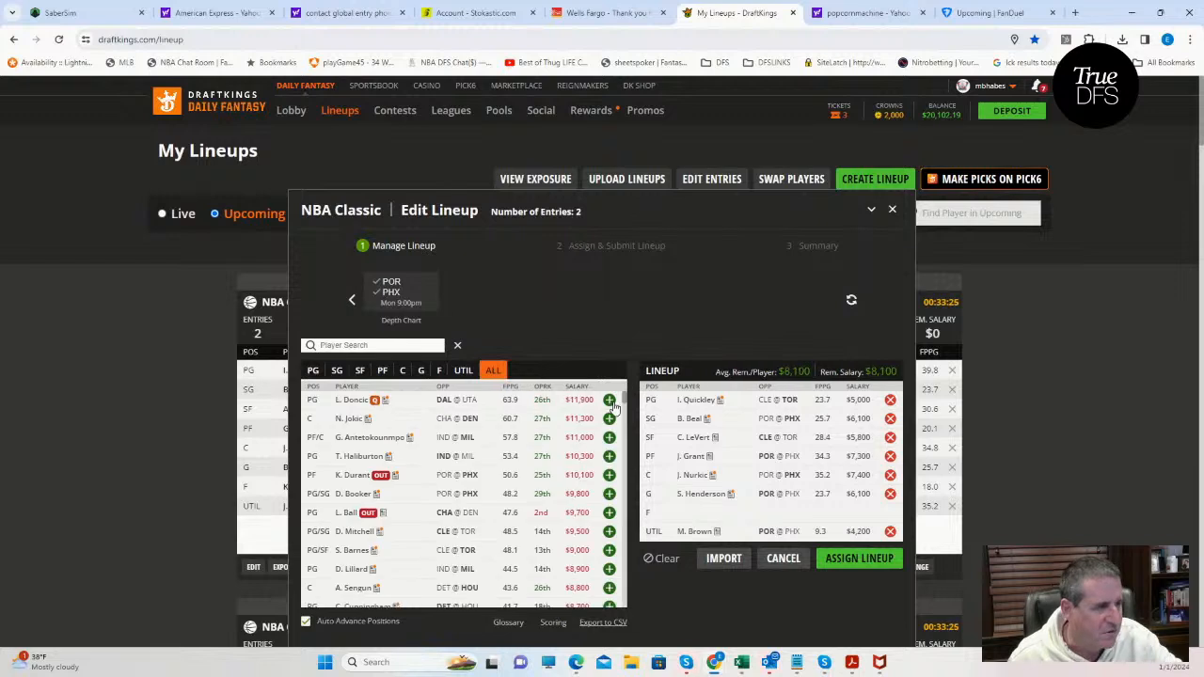
# Replace S. Henderson with M. Brogdon in the guard slot.
pyautogui.click(439, 371)
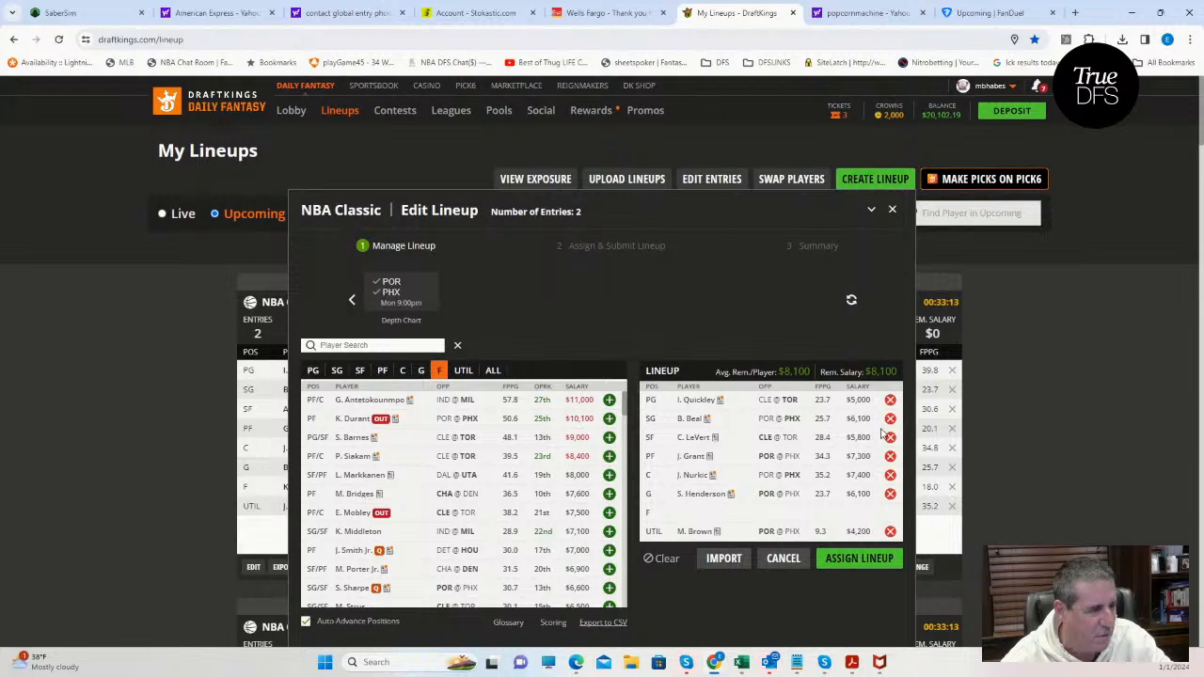
pyautogui.click(889, 494)
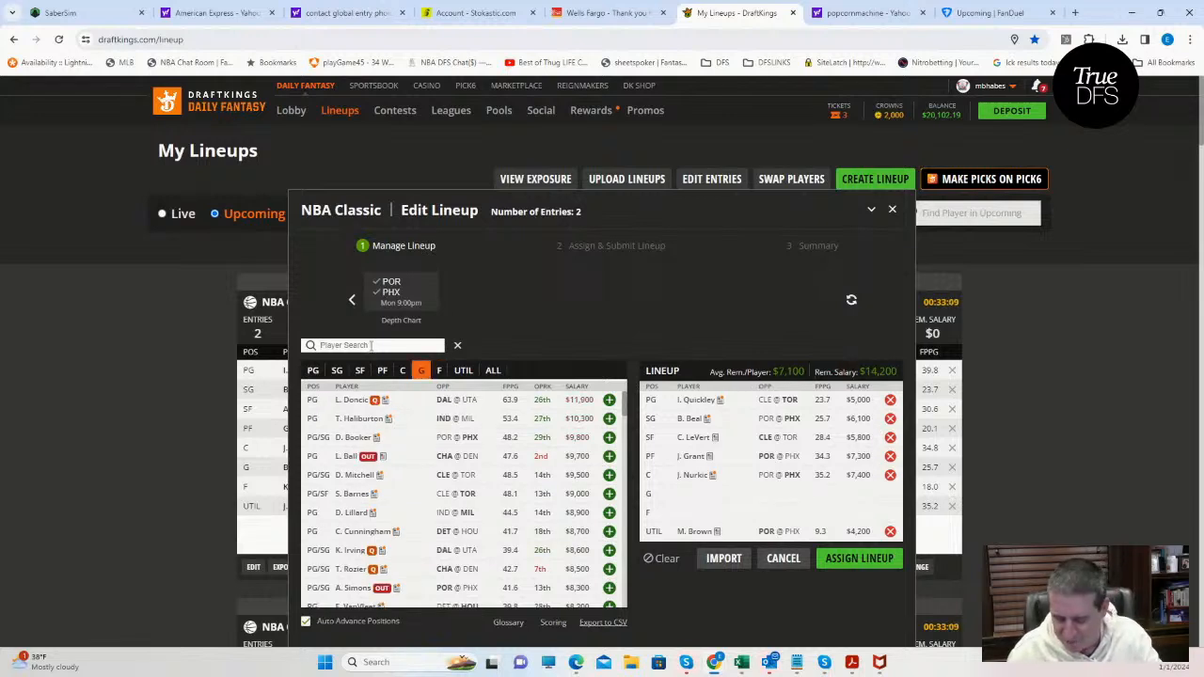
pyautogui.write('brog')
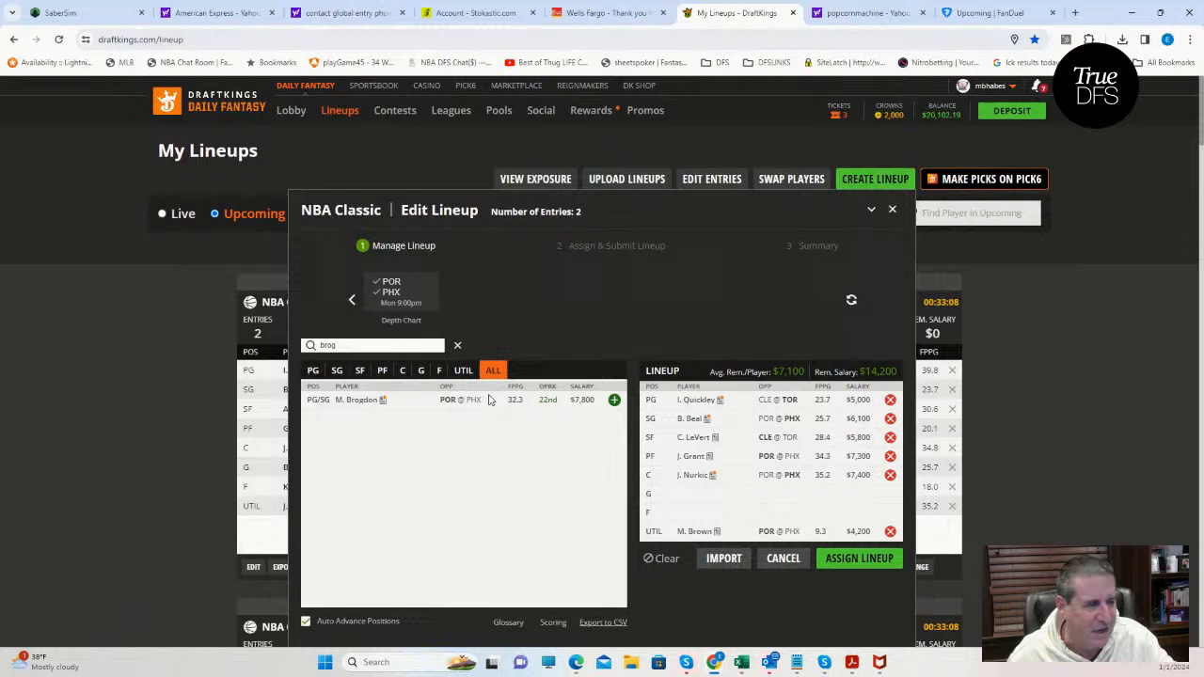
pyautogui.click(613, 400)
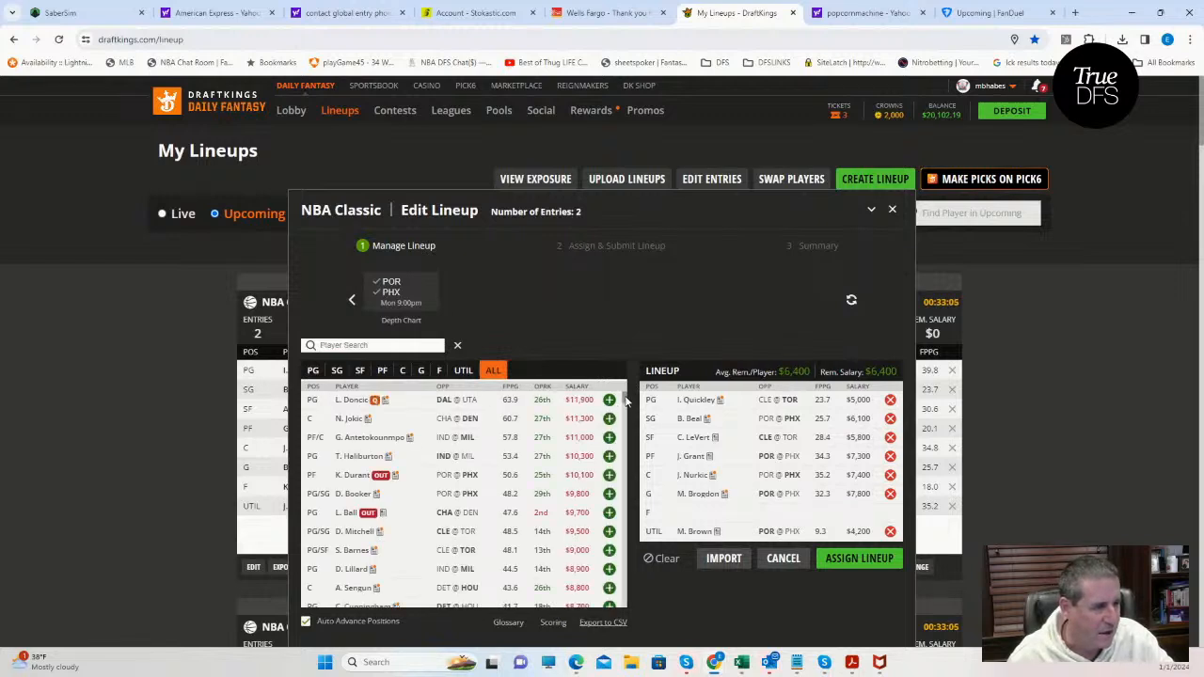
# Fill the open forward slot with B. Bogdanovic of DET at $6,400.
pyautogui.scroll(-3, 626, 401)
pyautogui.click(439, 371)
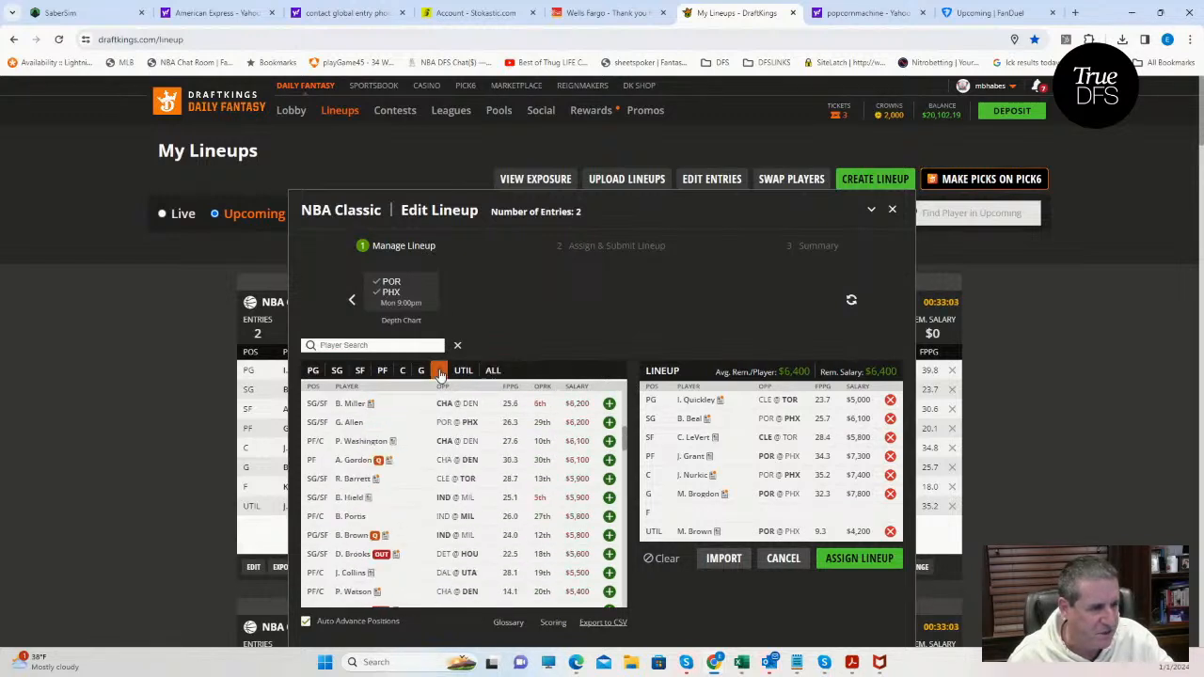
pyautogui.scroll(1, 577, 448)
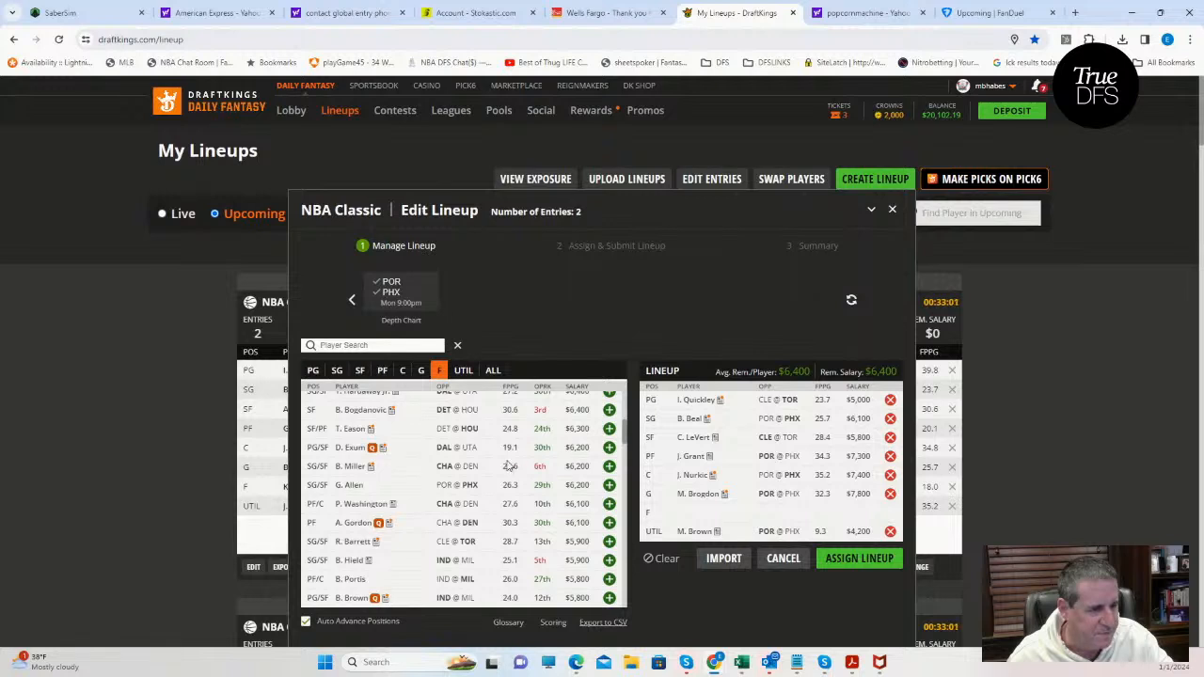
pyautogui.scroll(1, 542, 458)
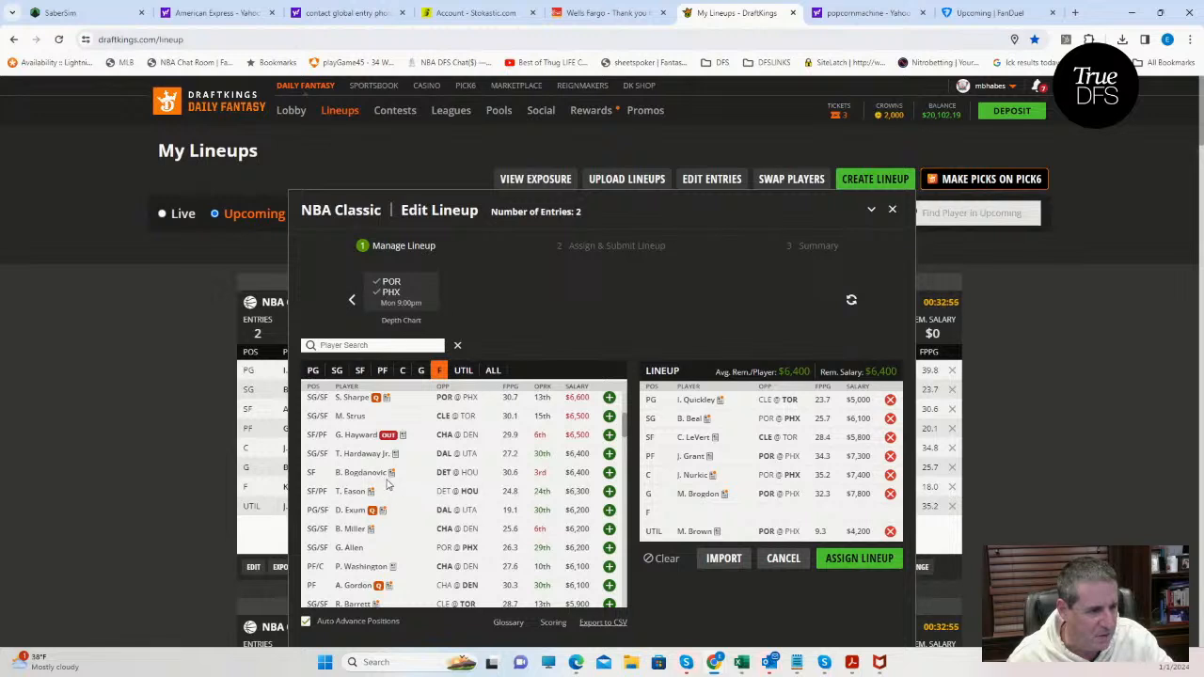
pyautogui.click(609, 473)
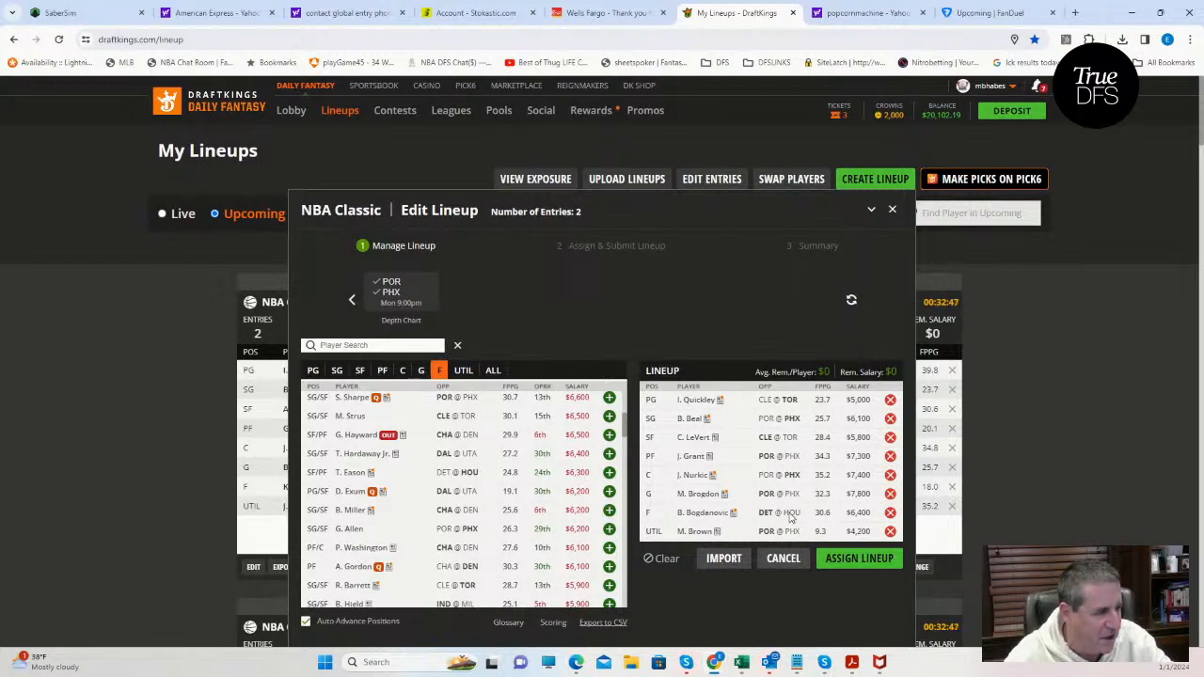
# Remove B. Bogdanovic of DET from the forward slot and add him back.
pyautogui.click(889, 512)
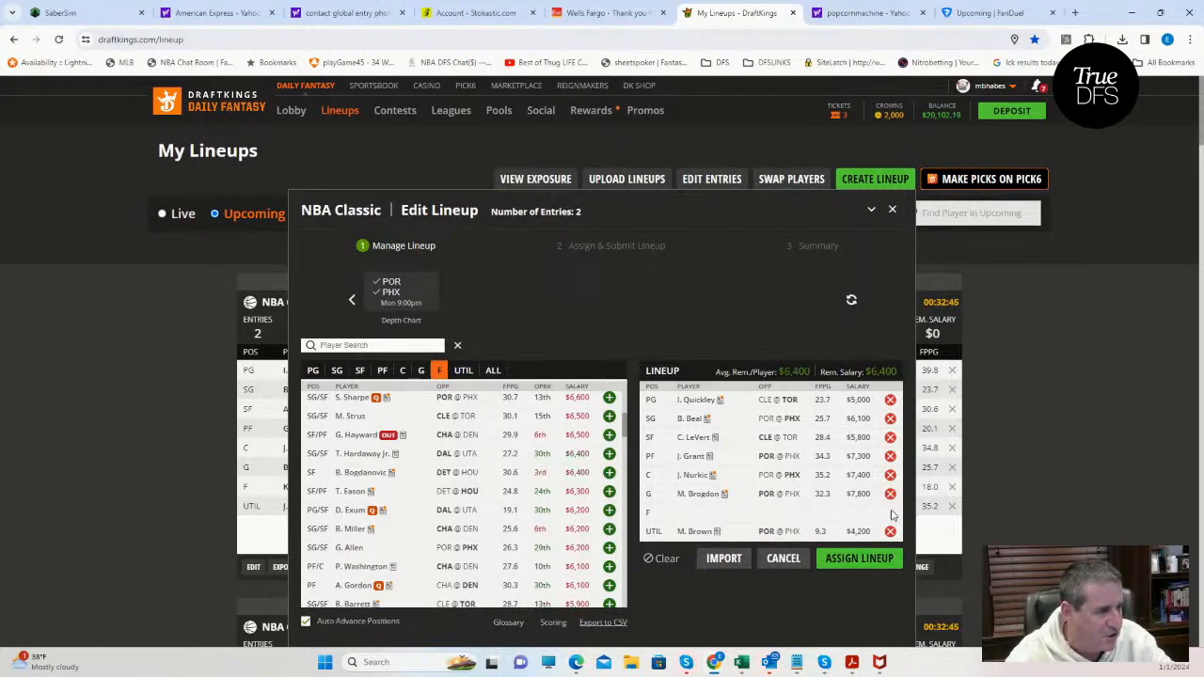
pyautogui.click(610, 472)
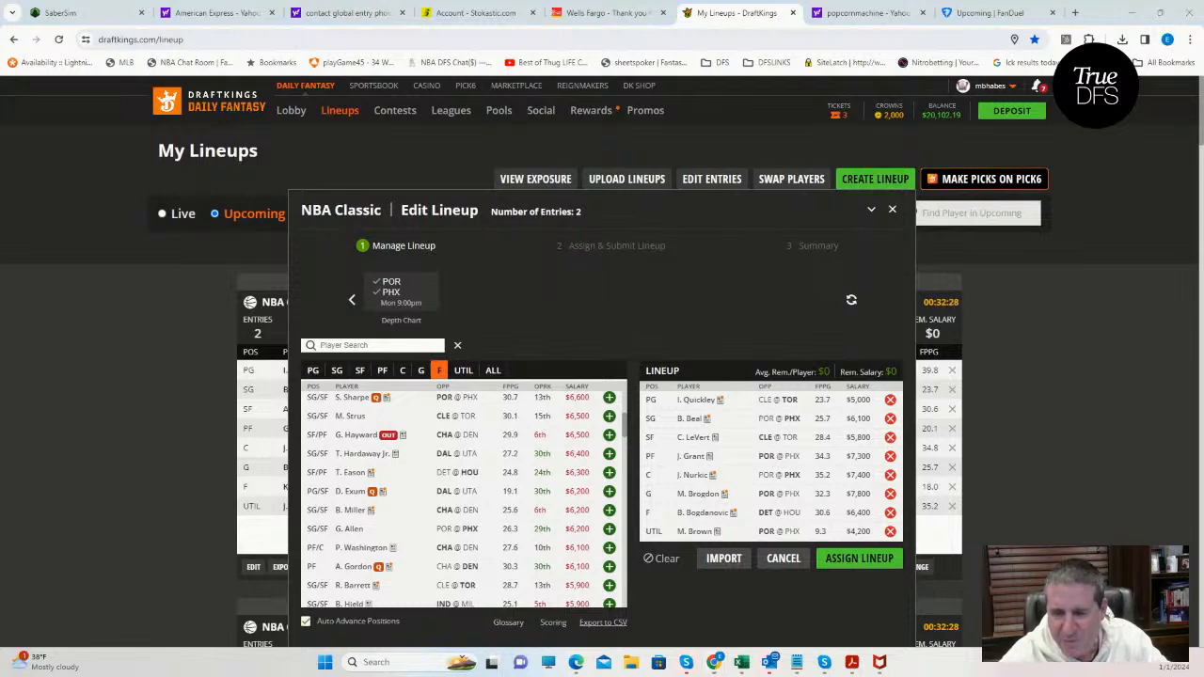
# Switch to the NBADK_Proj workbook in Excel and compare salaries of top value players such as Khris Middleton and Lauri Markkanen.
pyautogui.click(741, 662)
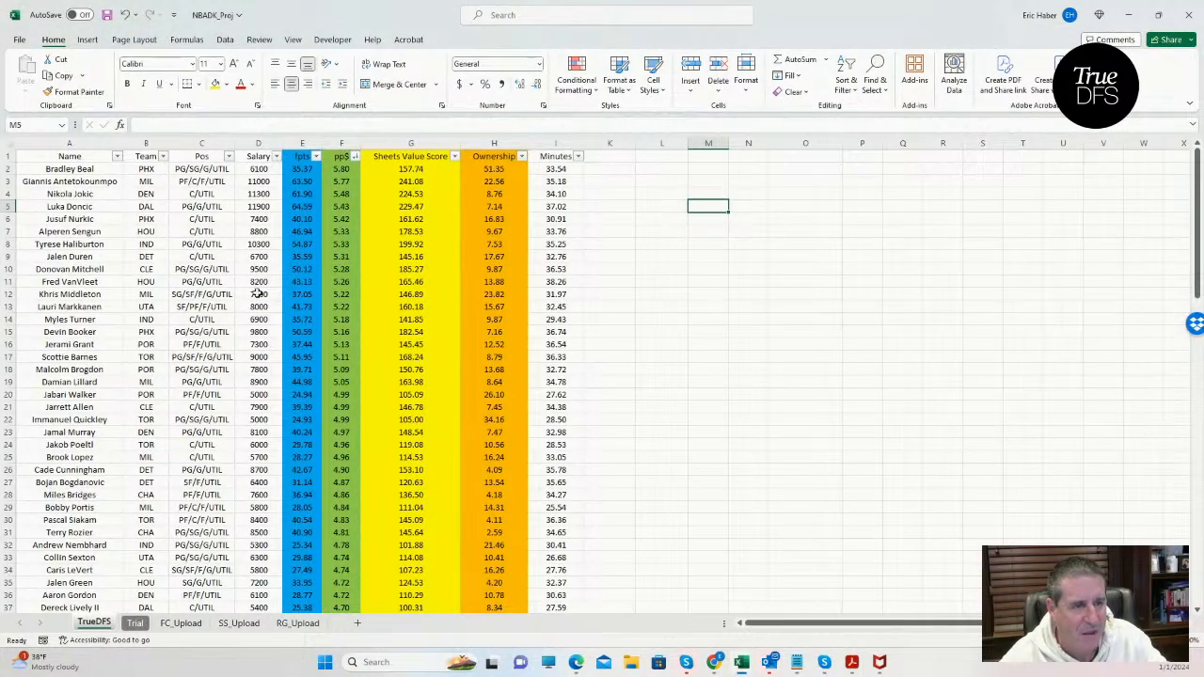
pyautogui.click(252, 297)
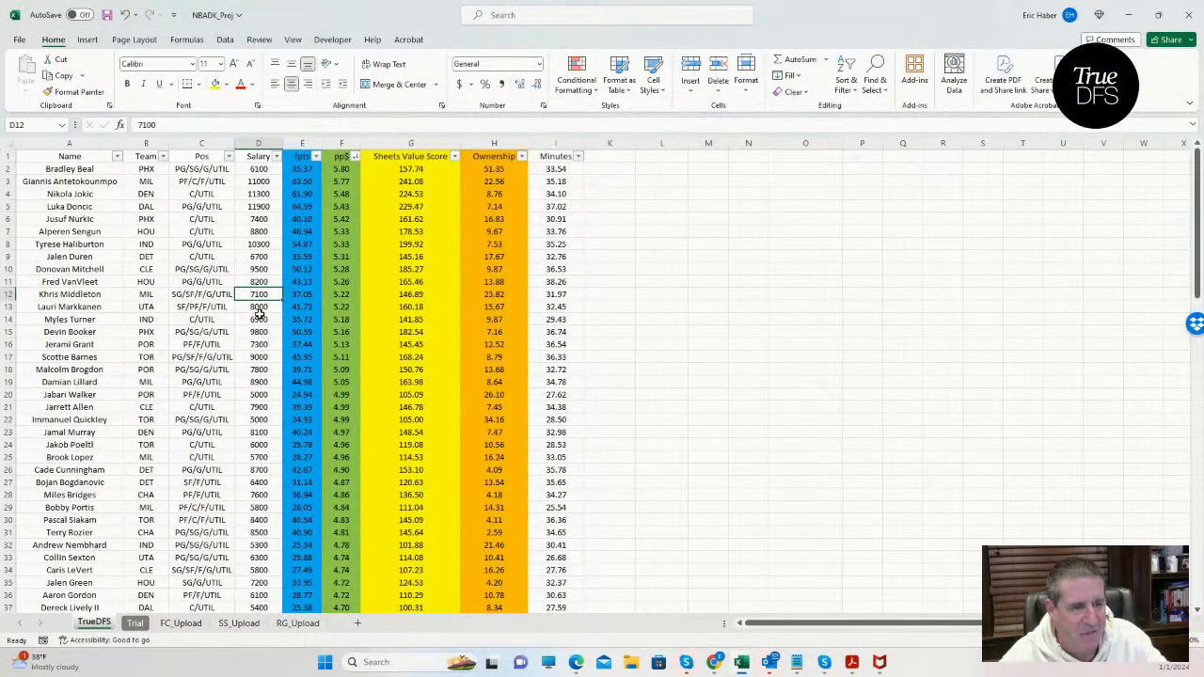
pyautogui.click(259, 310)
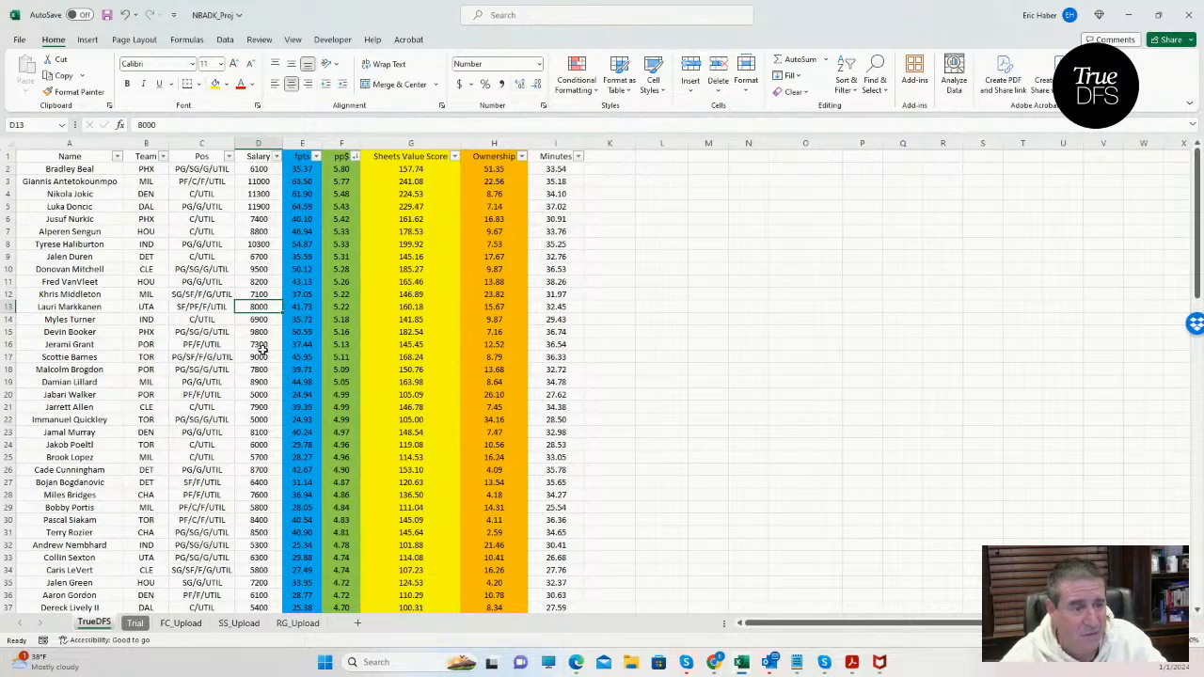
pyautogui.click(261, 356)
pyautogui.click(1124, 16)
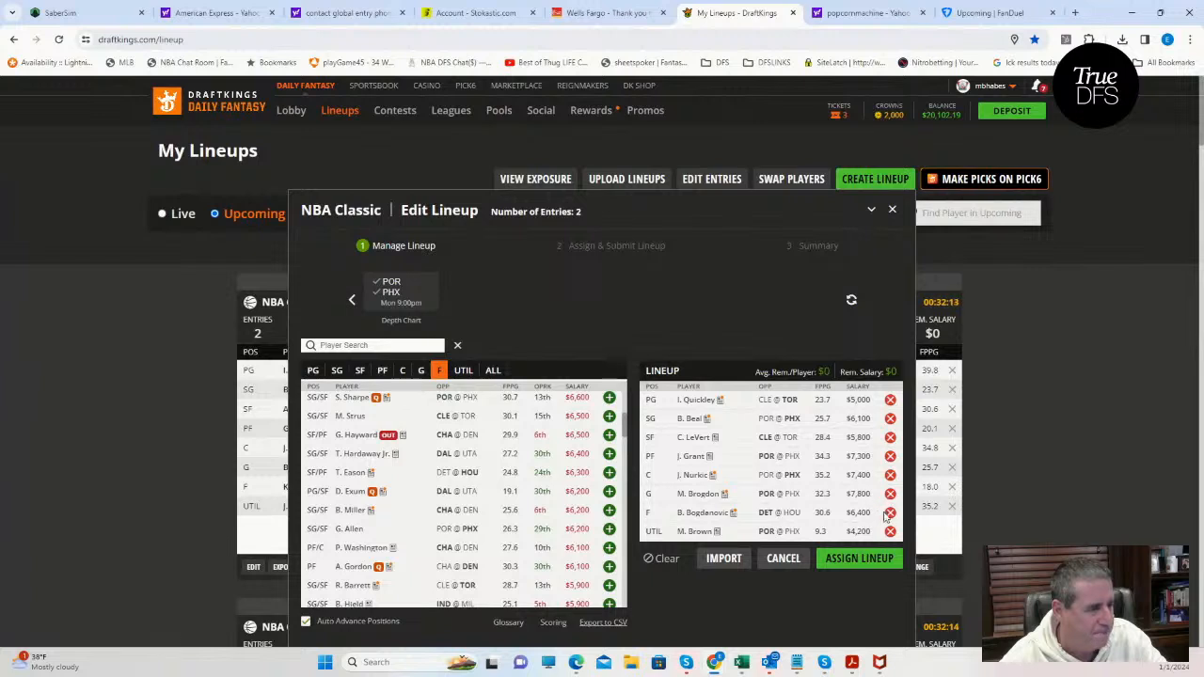
# Back in DraftKings, clear M. Brogdon from the guard slot and replace B. Bogdanovic with L. Markkanen of UTA at forward.
pyautogui.click(889, 512)
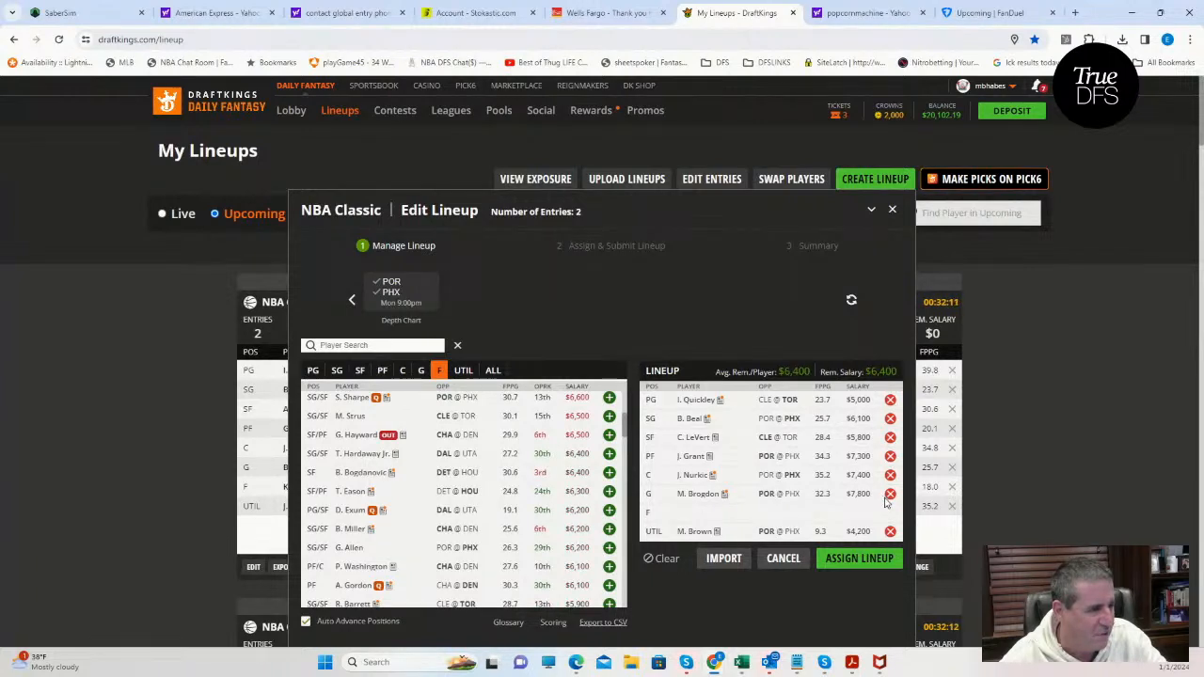
pyautogui.click(889, 494)
pyautogui.click(439, 369)
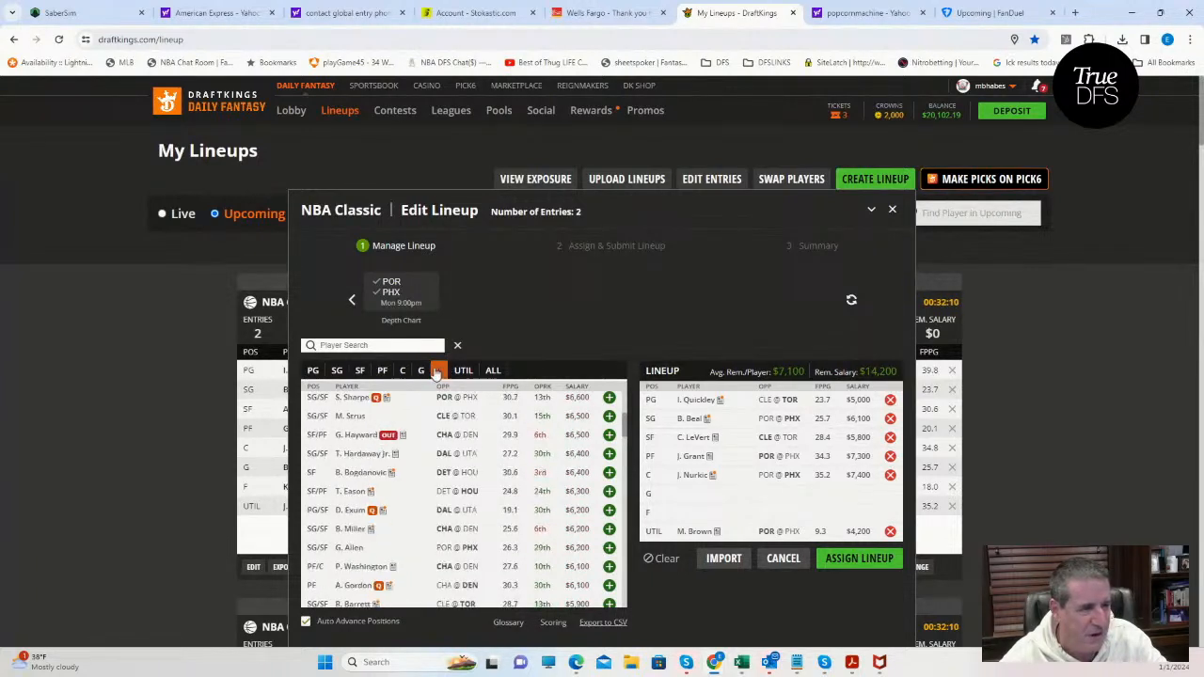
pyautogui.click(373, 345)
pyautogui.write('mar')
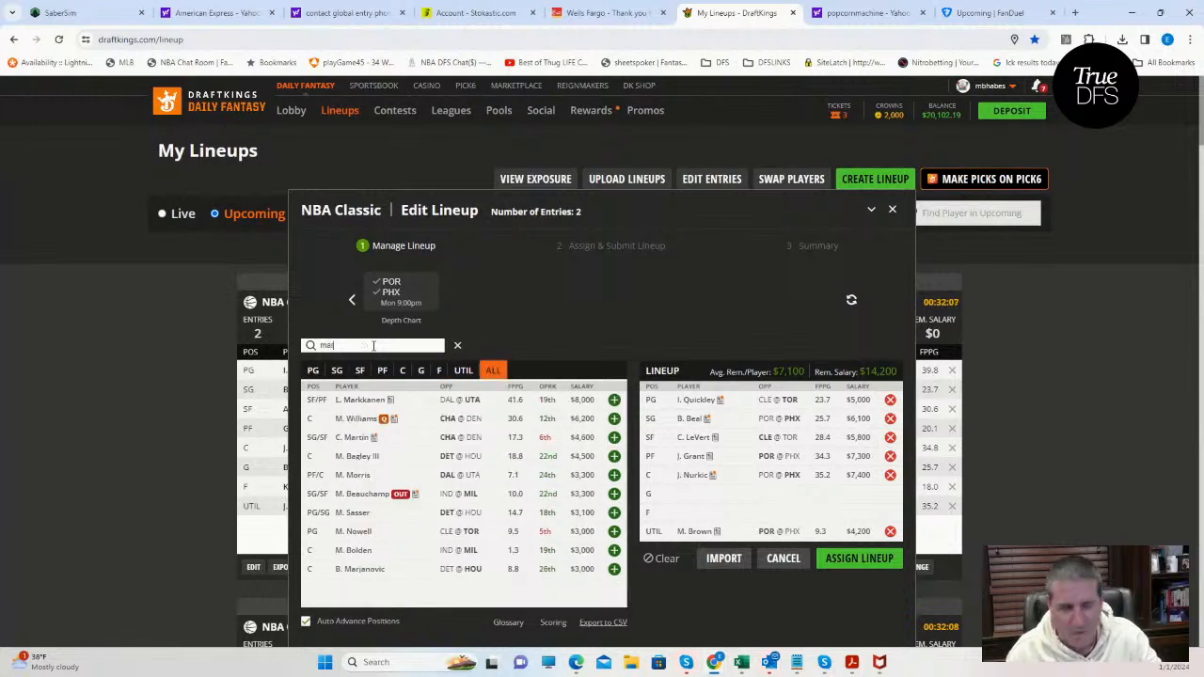
pyautogui.click(612, 401)
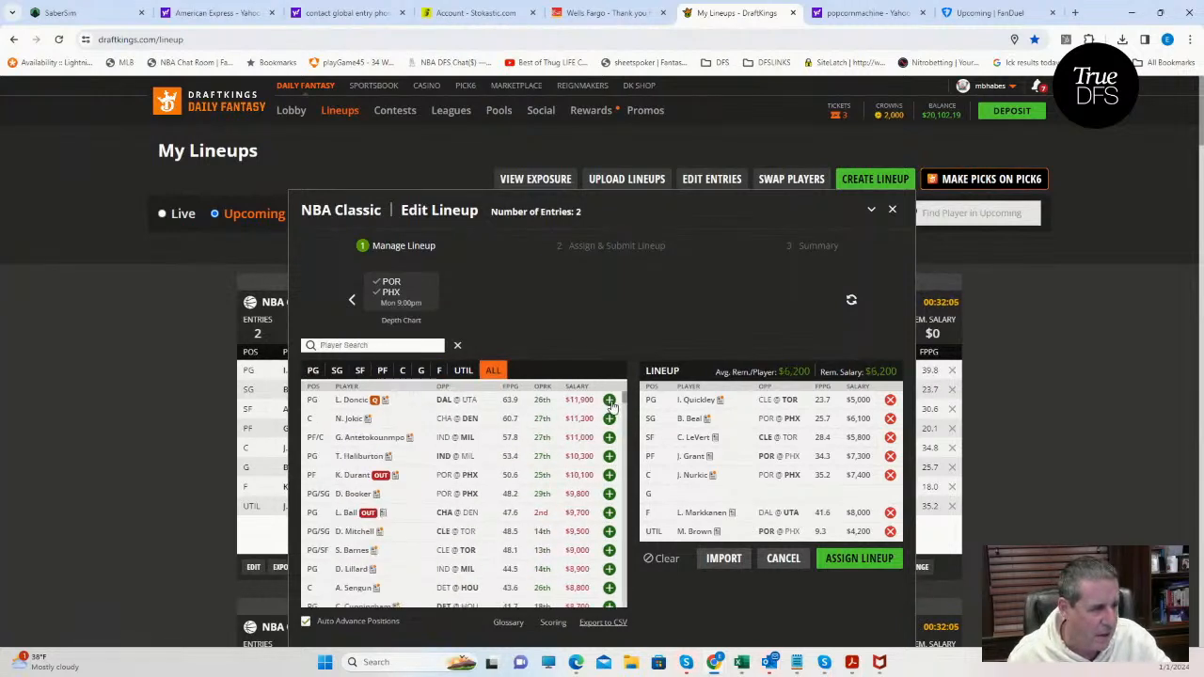
# Find S. Henderson of POR and add him to the open guard slot.
pyautogui.click(402, 372)
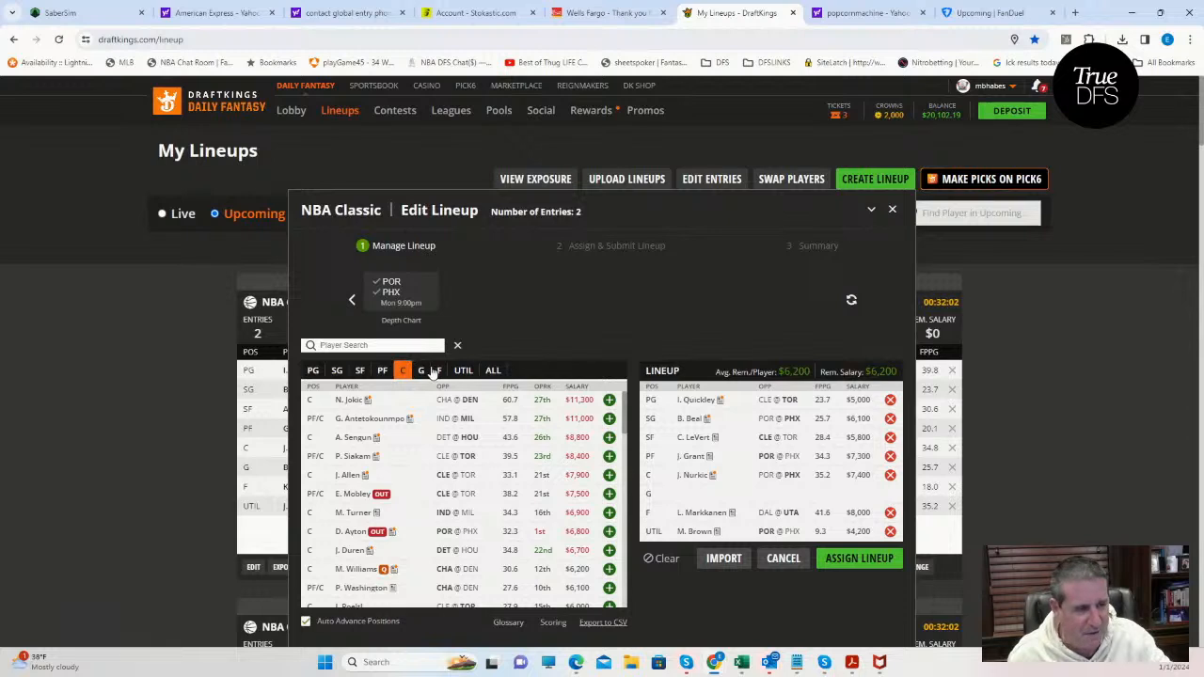
pyautogui.click(422, 371)
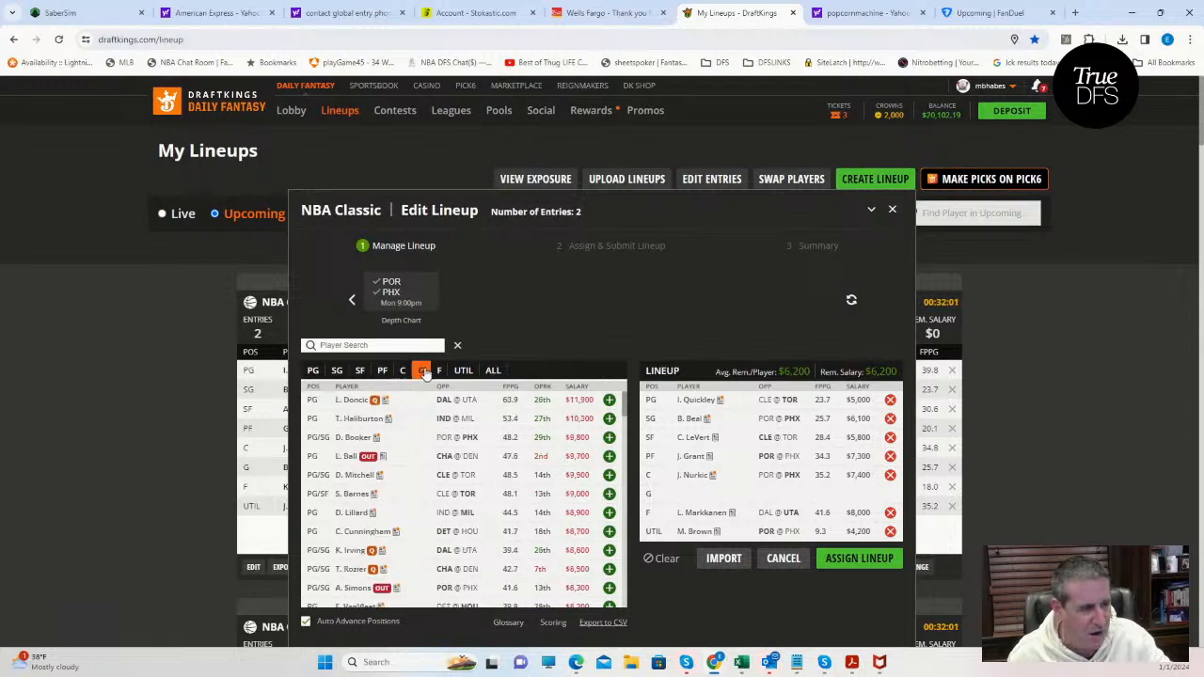
pyautogui.click(343, 354)
pyautogui.write('hende')
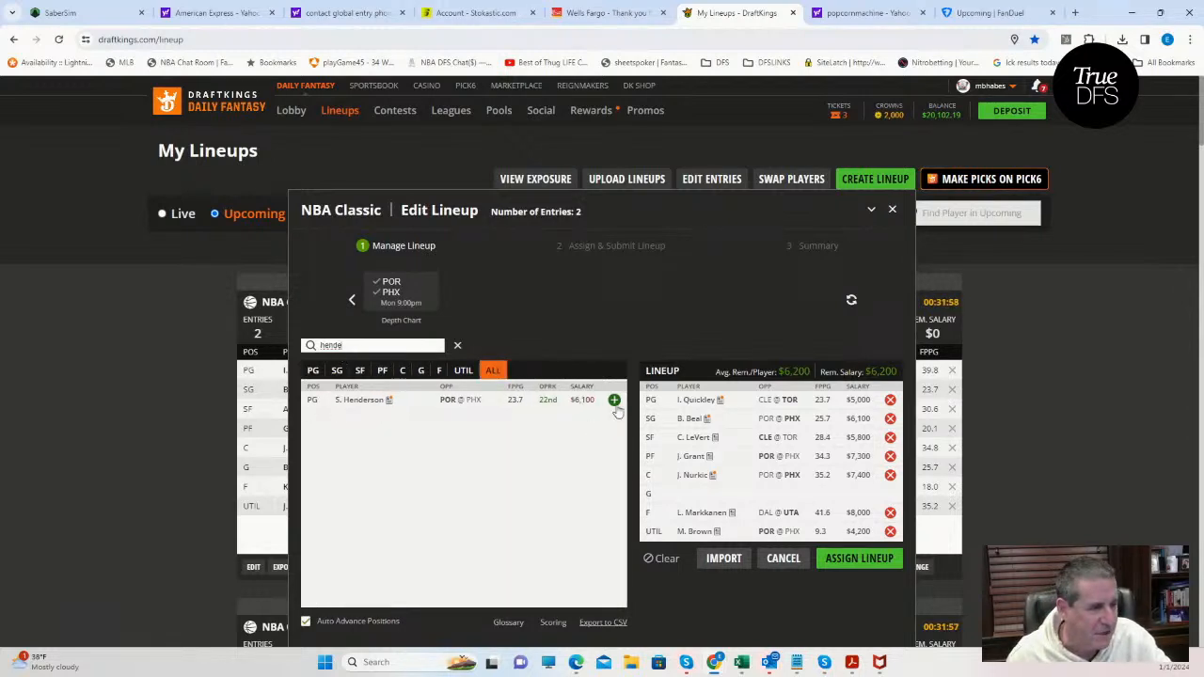
pyautogui.click(613, 400)
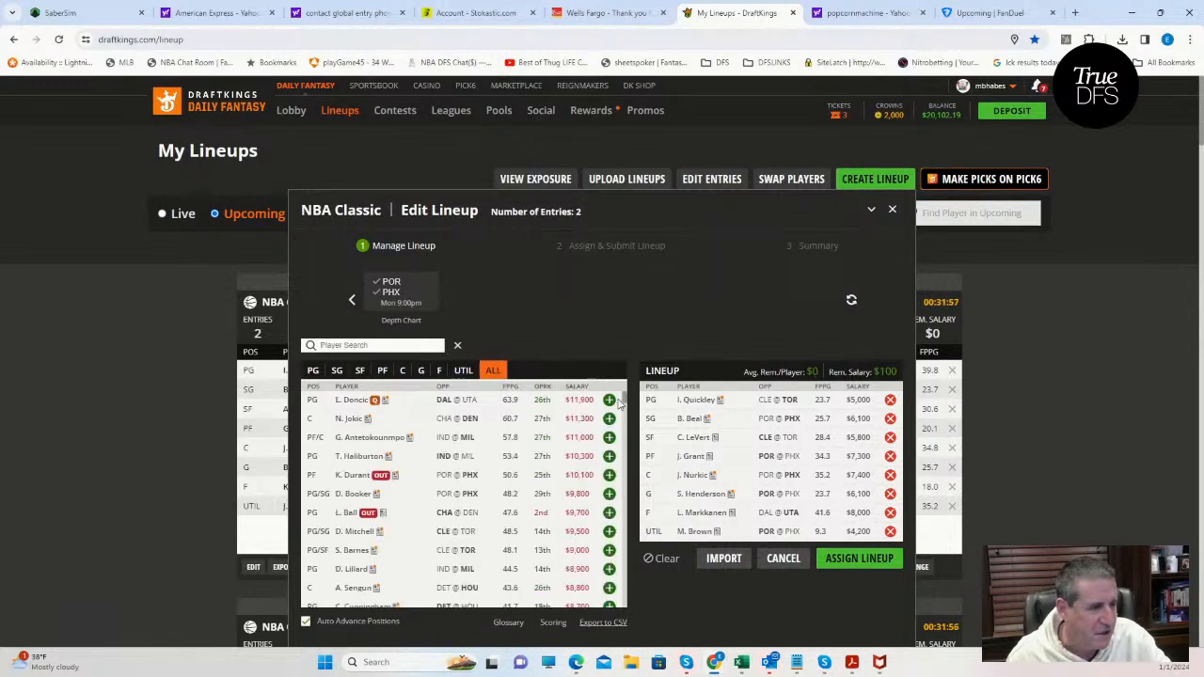
# Assign the edited lineup to both contest entries, NBA $300K Fadeaway and NBA $300K Swish, and close the summary.
pyautogui.click(858, 560)
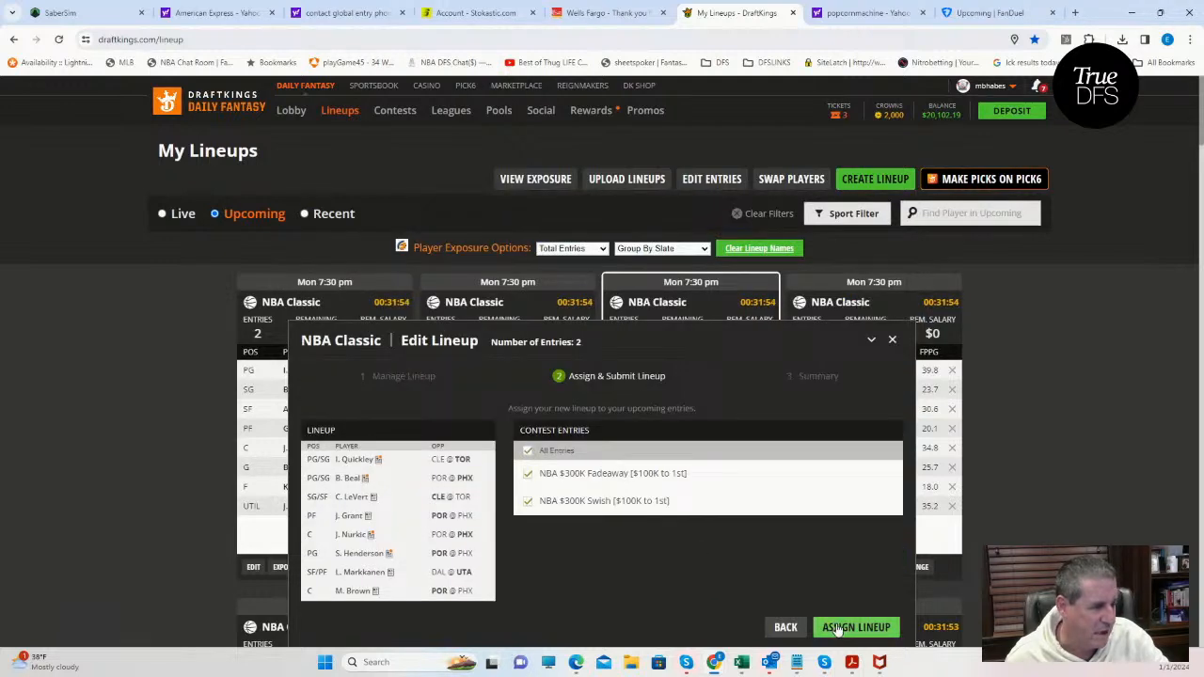
pyautogui.click(837, 628)
pyautogui.click(875, 627)
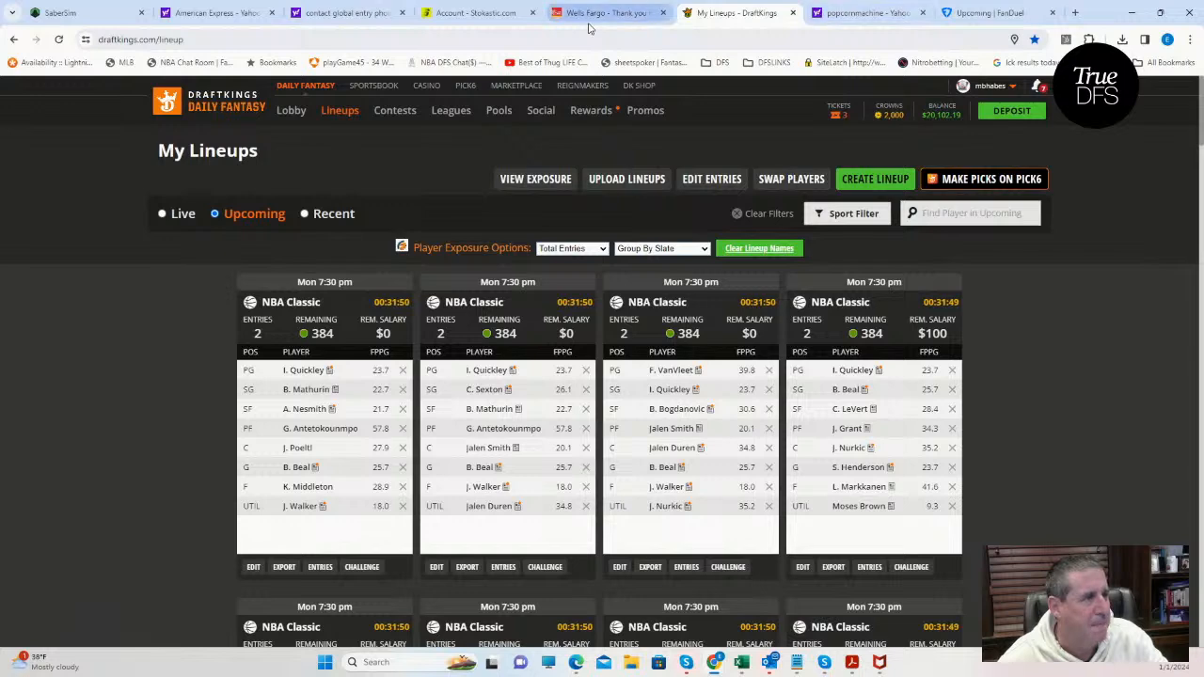
# Switch to SaberSim and load the FanDuel 7:30 PM Main slate for NBA on January 1, 2024.
pyautogui.click(120, 15)
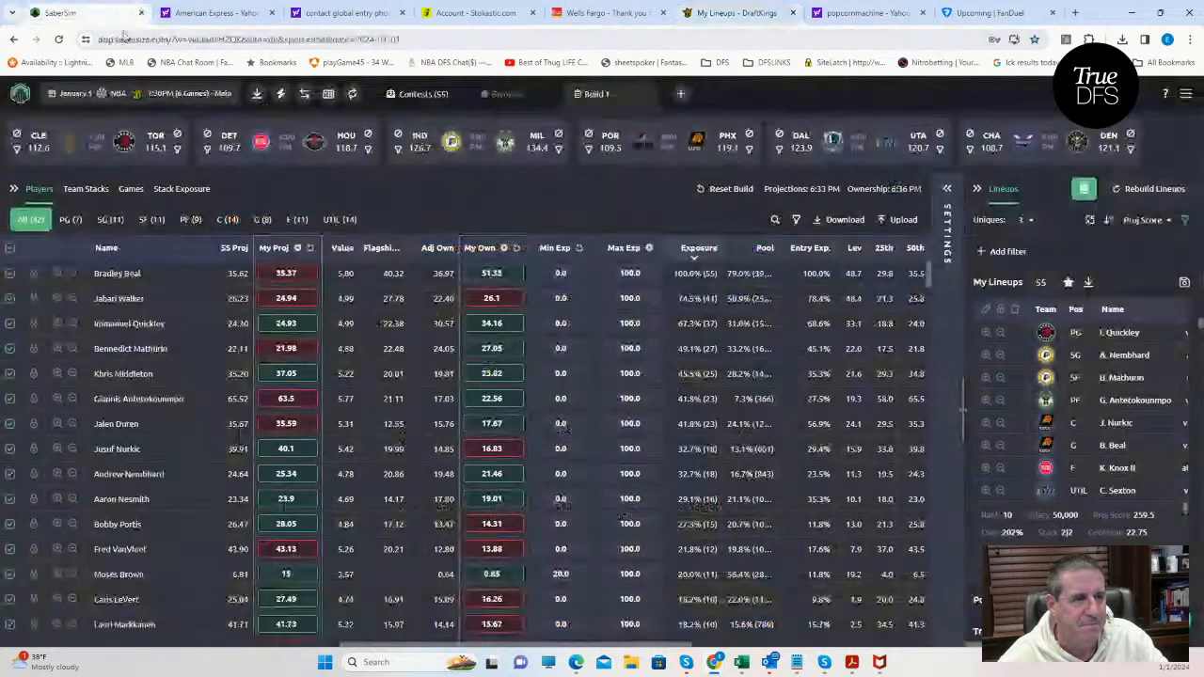
pyautogui.click(200, 94)
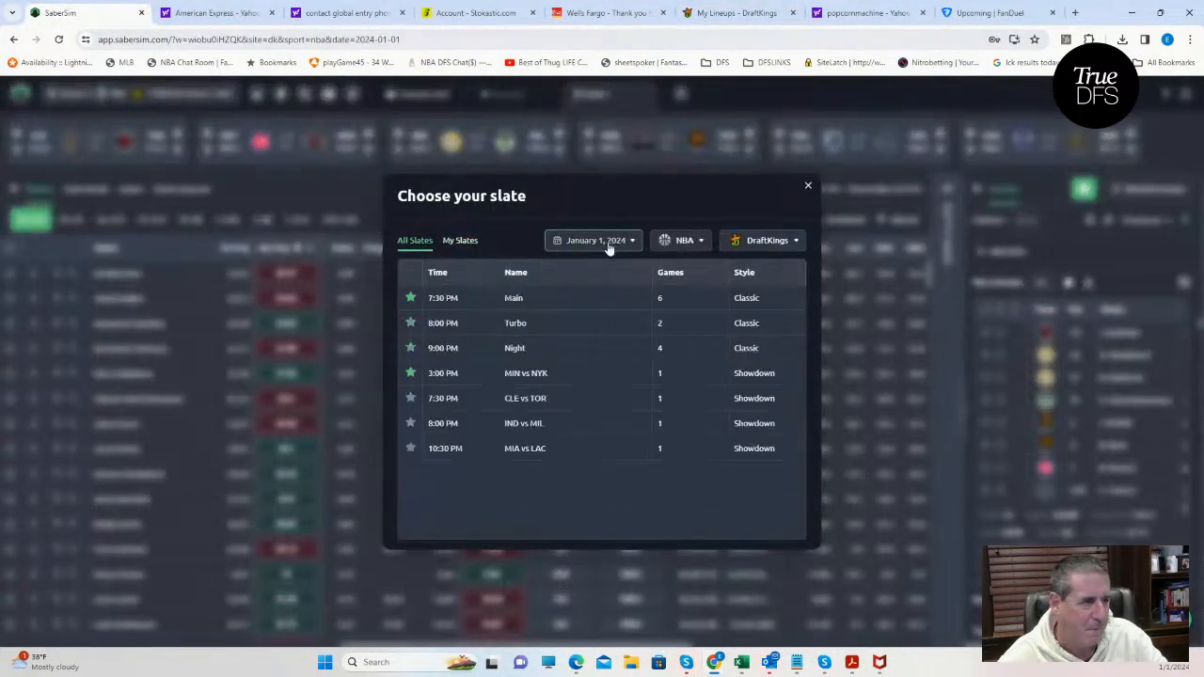
pyautogui.click(757, 240)
pyautogui.click(755, 294)
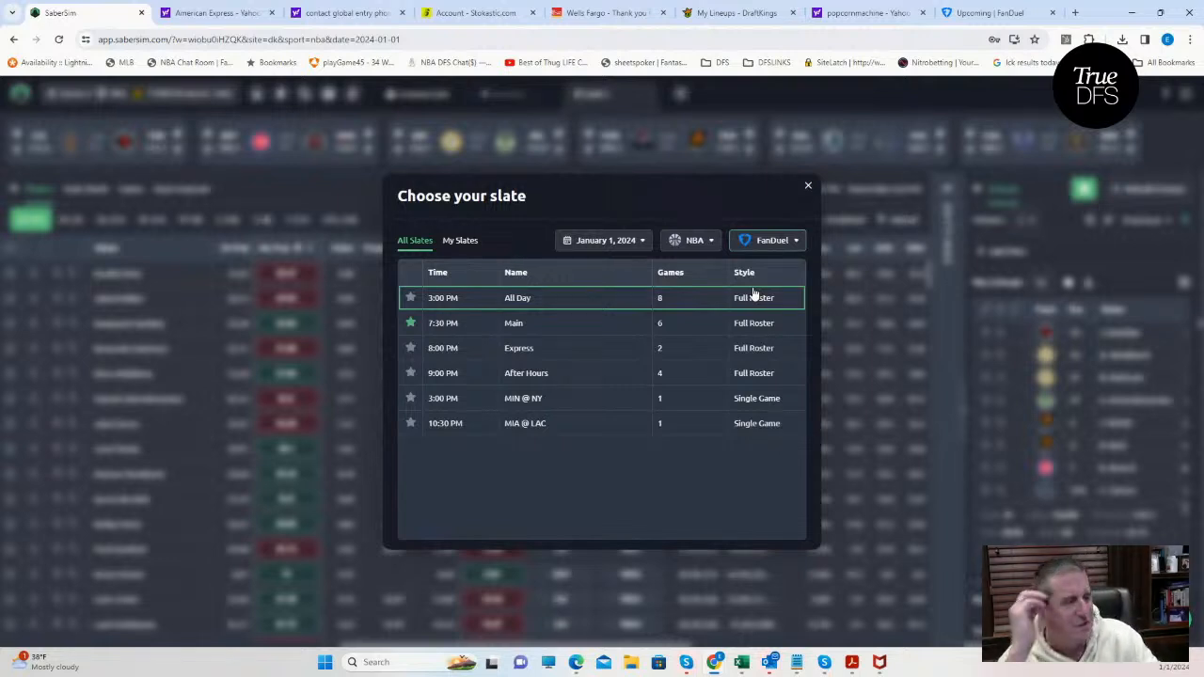
pyautogui.click(762, 241)
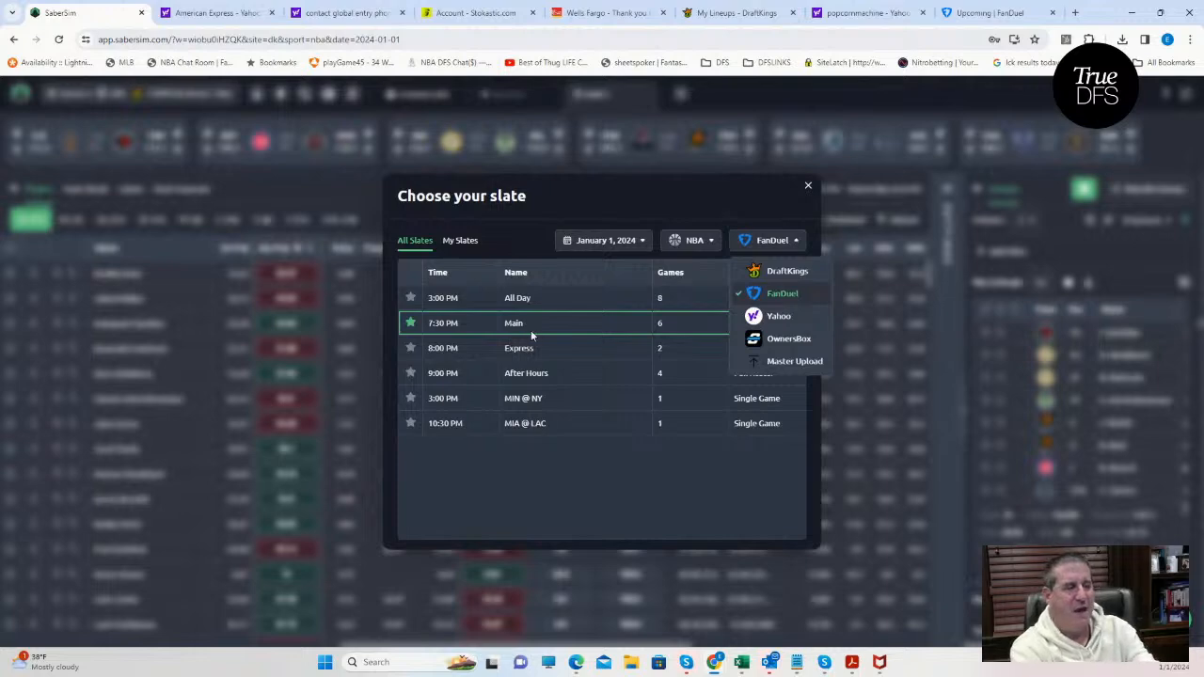
pyautogui.click(531, 333)
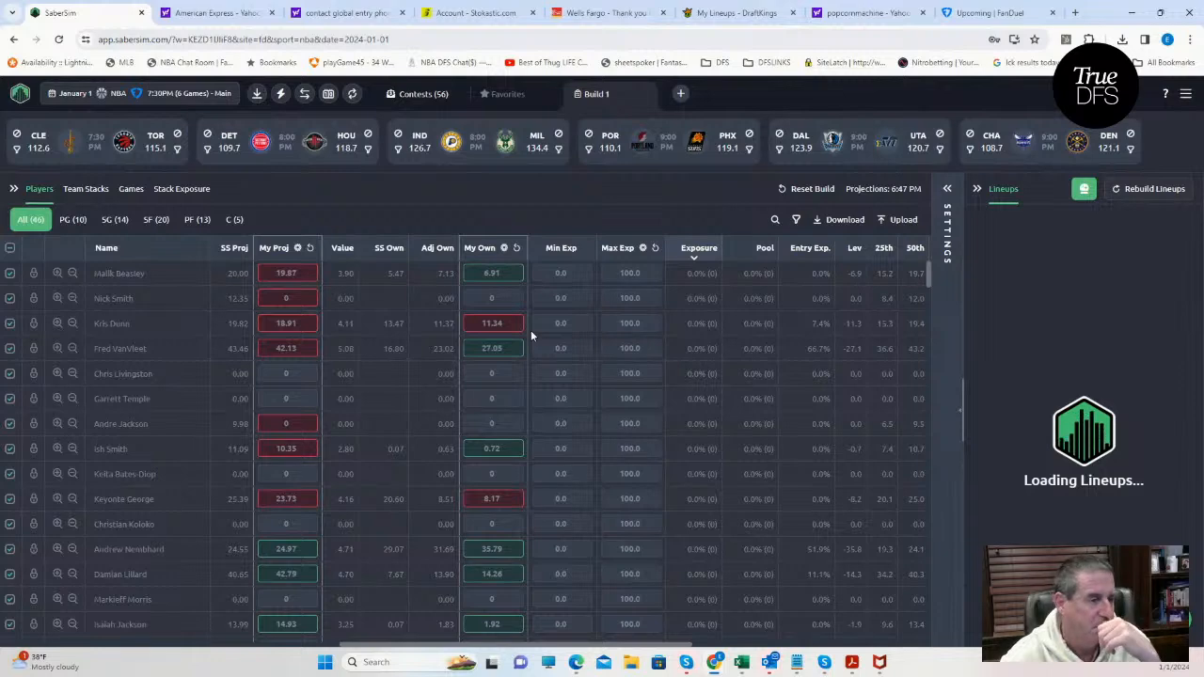
# Load the NBAFD_Sim file from the KrugNBA folder as the custom data upload.
pyautogui.click(887, 220)
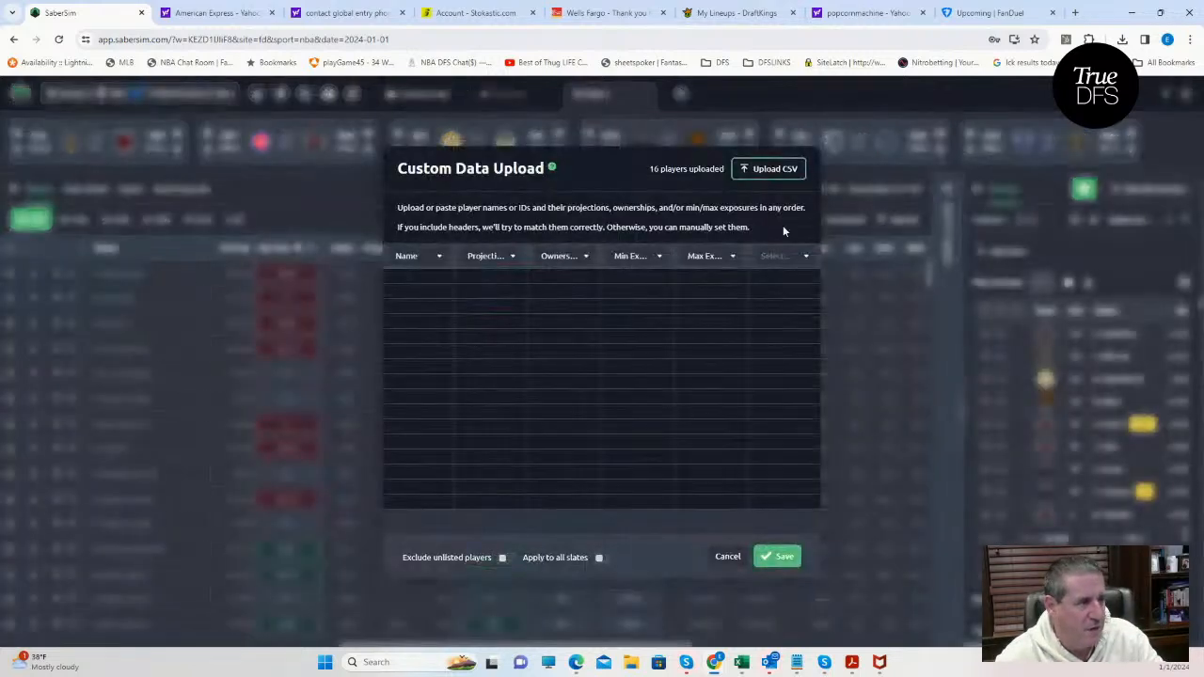
pyautogui.click(767, 172)
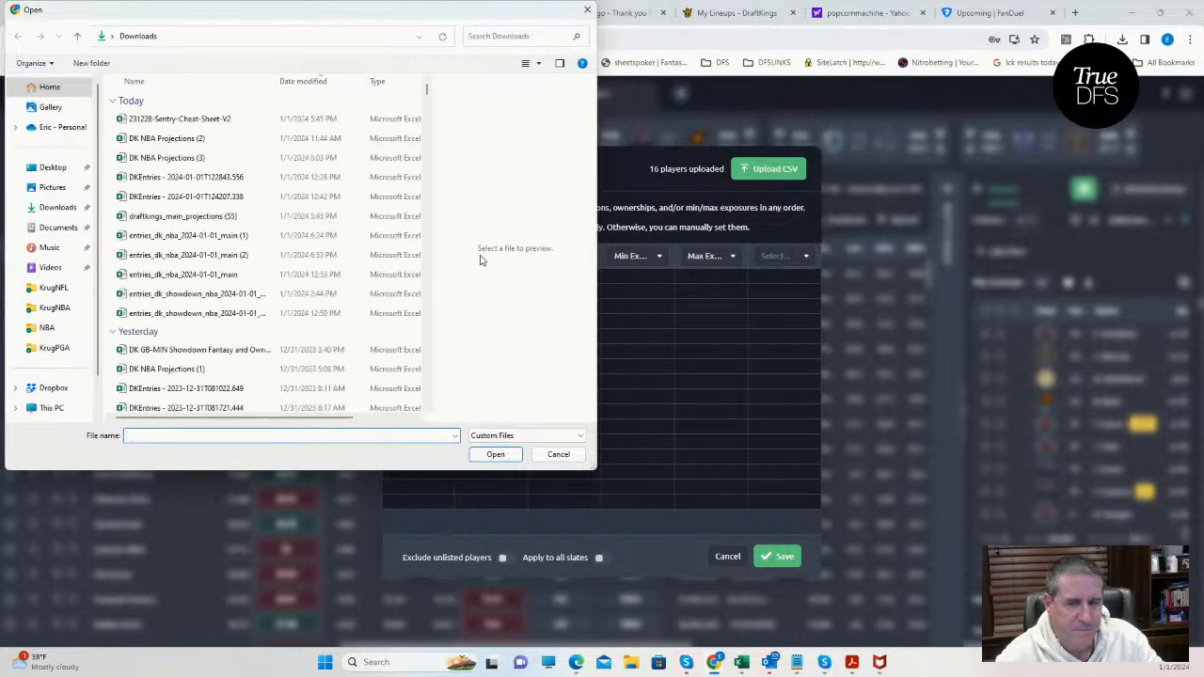
pyautogui.click(54, 307)
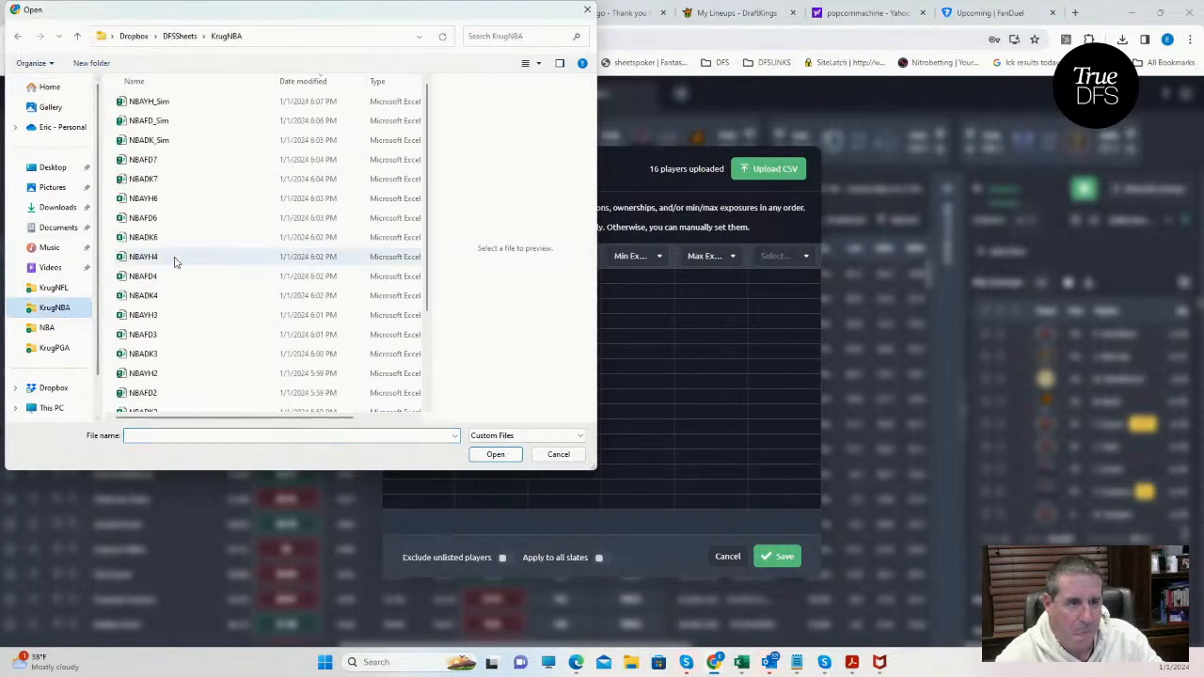
pyautogui.click(151, 126)
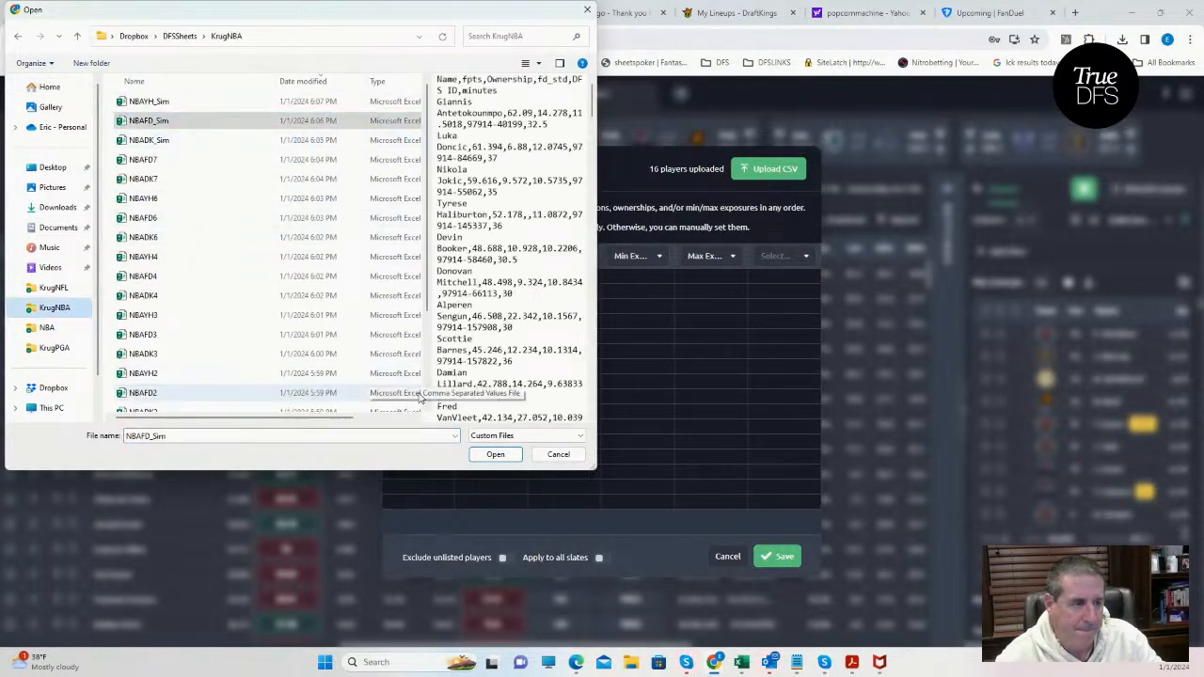
pyautogui.click(495, 455)
# Save the custom projections with unlisted players and all out players excluded, without saving them as a named source.
pyautogui.click(506, 561)
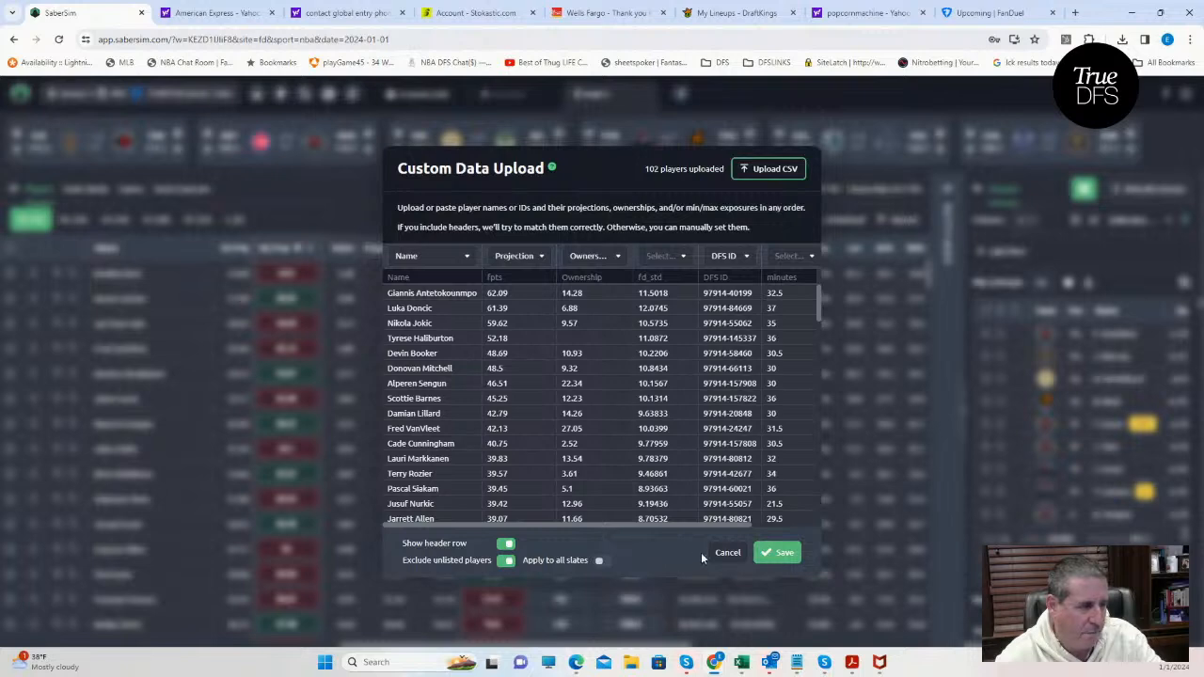
pyautogui.click(779, 552)
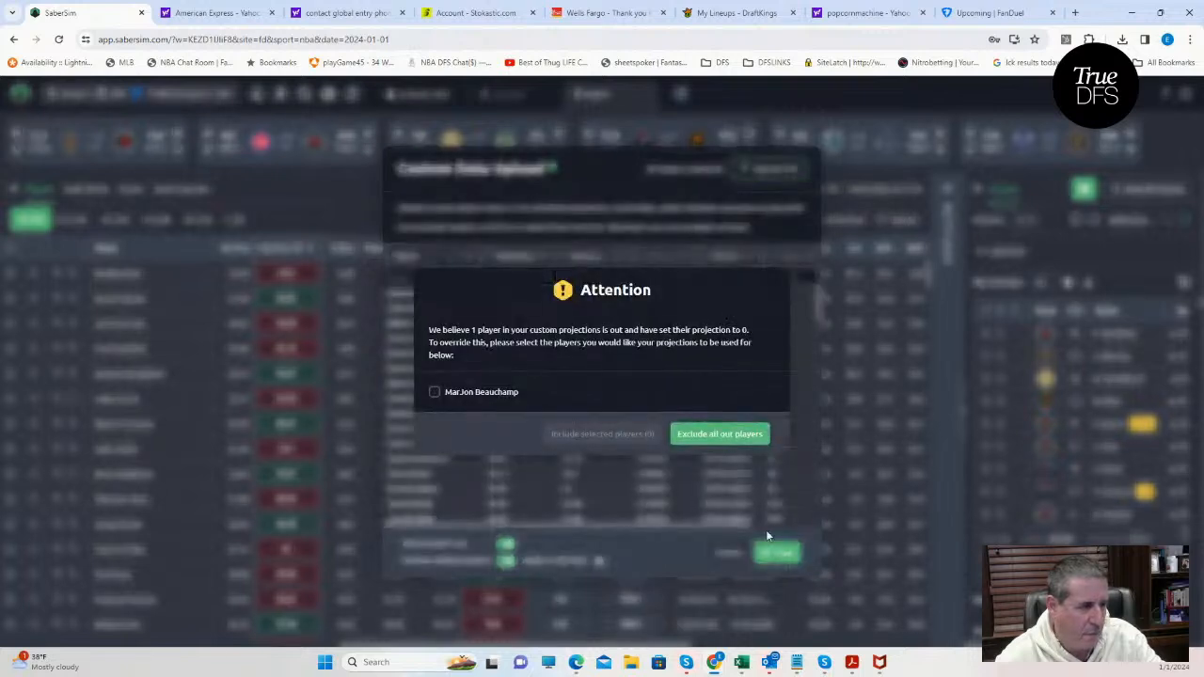
pyautogui.click(720, 435)
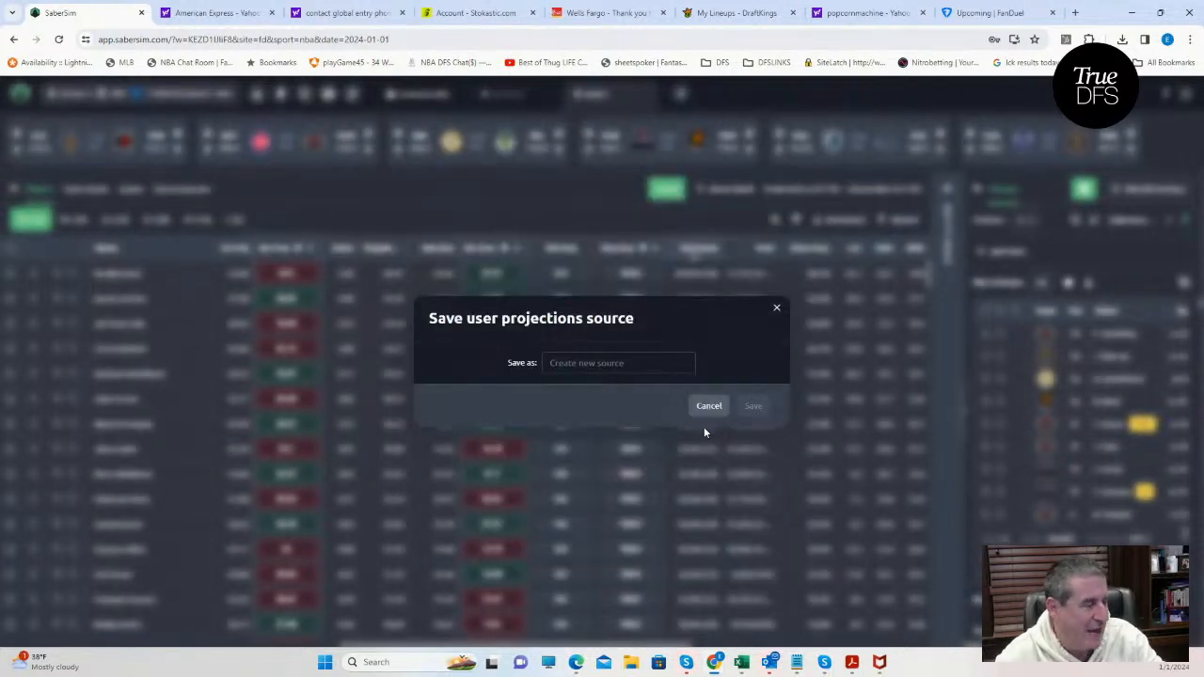
pyautogui.click(776, 309)
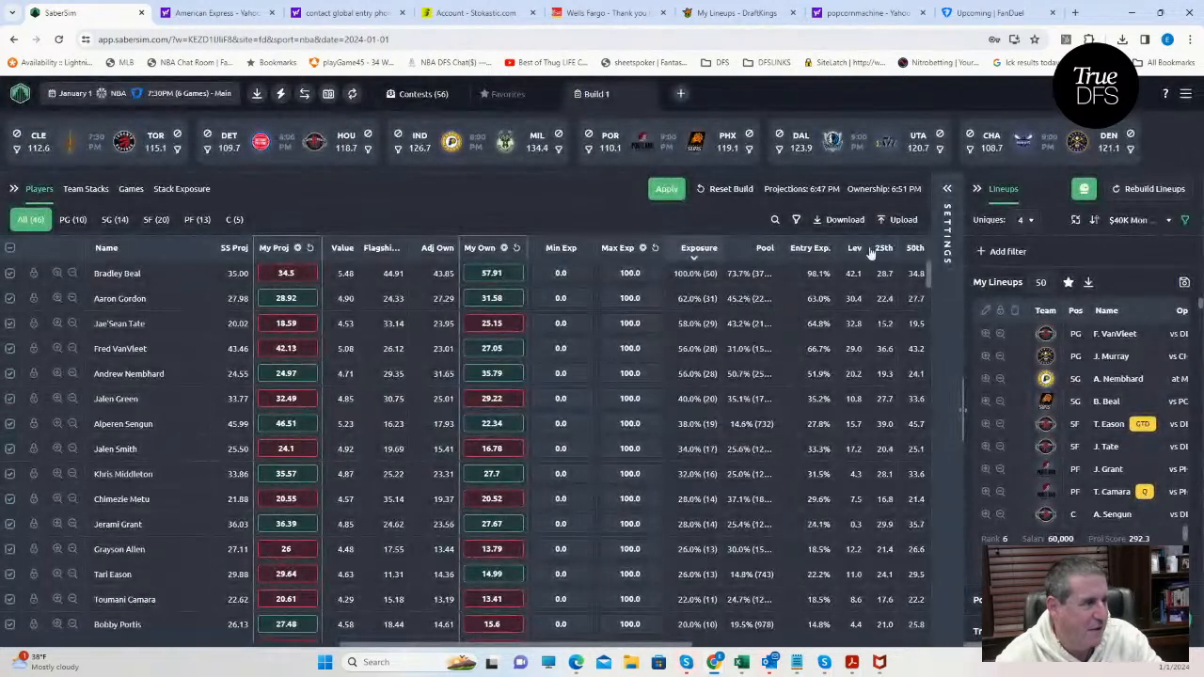
# Rebuild the FanDuel lineups with the uploaded projections, discarding the previous ones.
pyautogui.click(1139, 189)
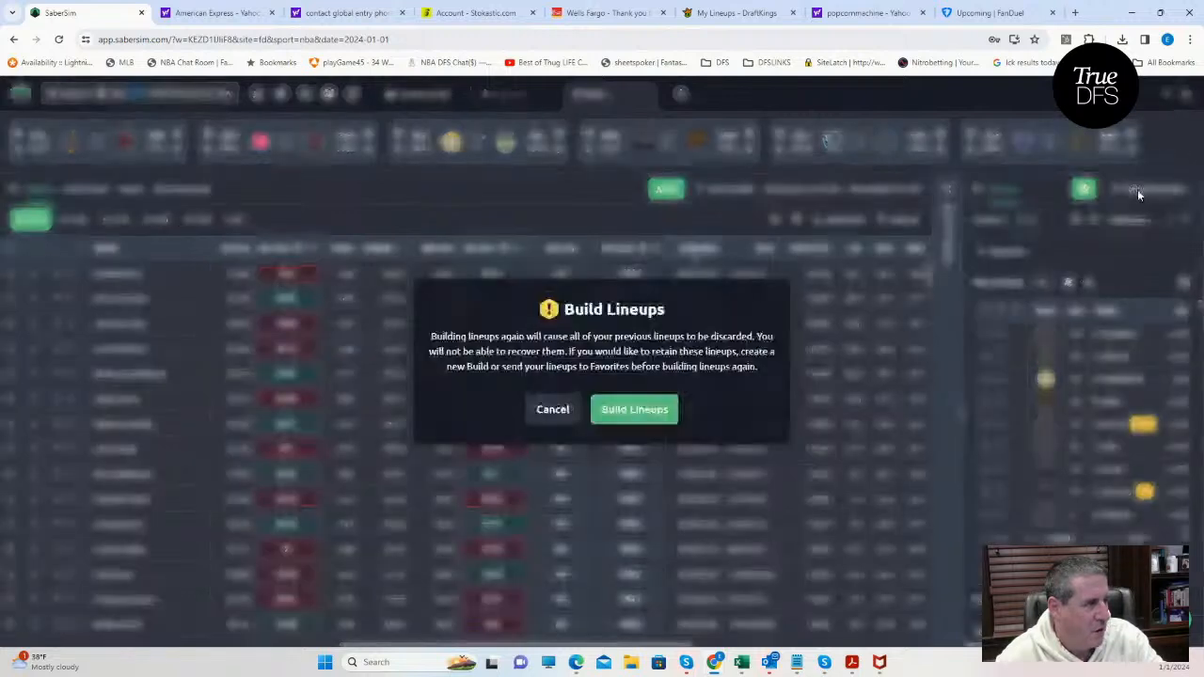
pyautogui.click(625, 418)
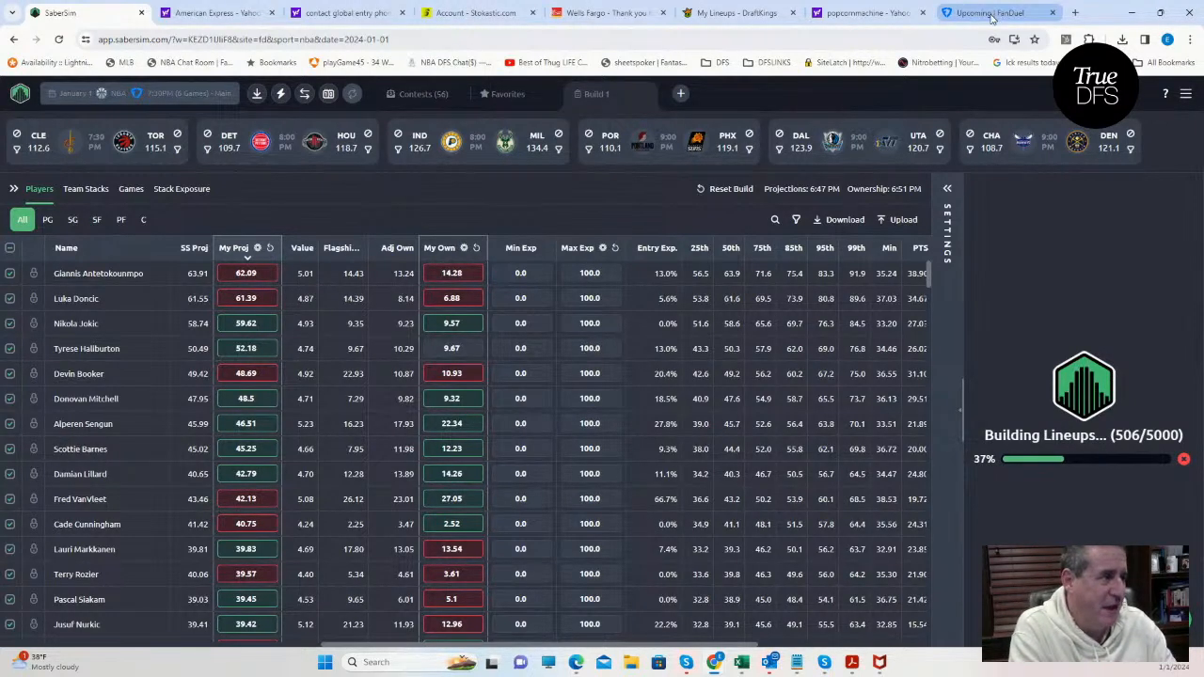
# Switch to the DraftKings lineups, open the fourth lineup, with Moses Brown at UTIL, for editing, and search its player pool for "wal".
pyautogui.moveTo(991, 19)
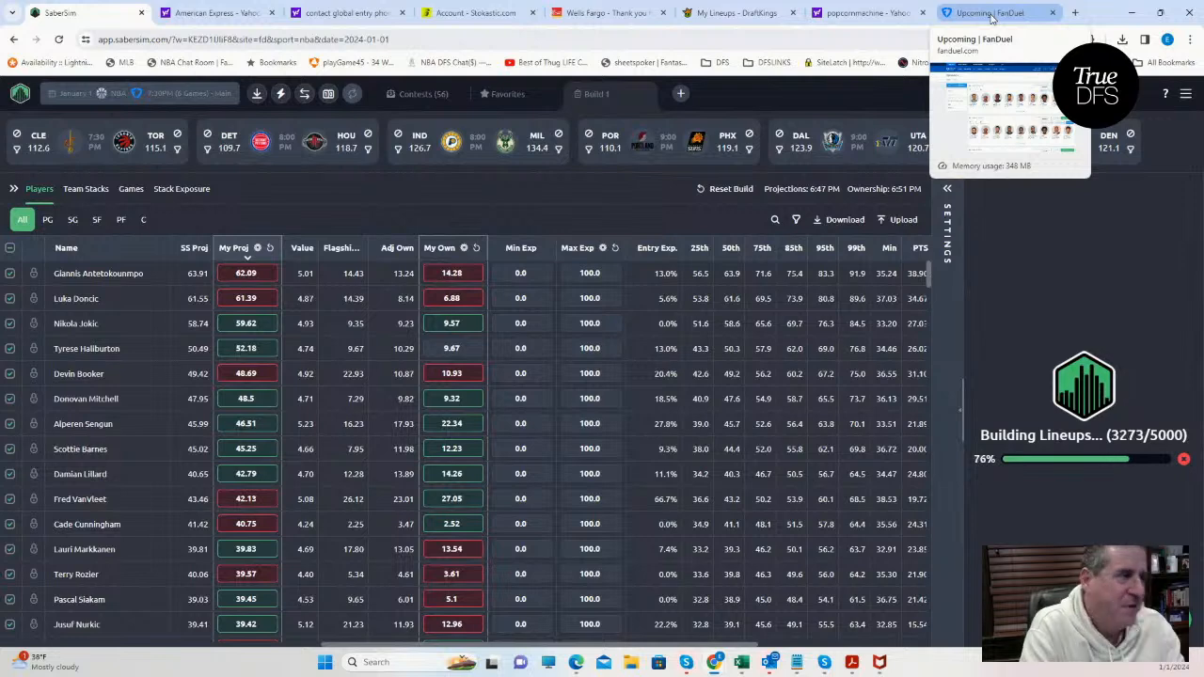
pyautogui.click(705, 16)
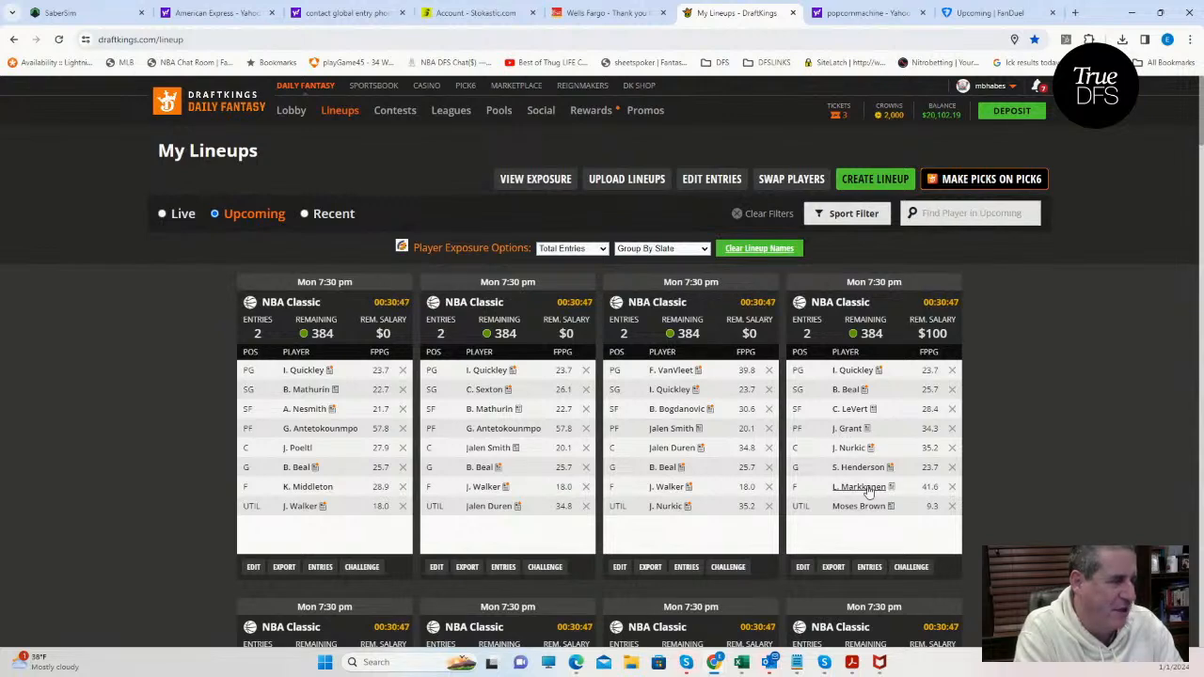
pyautogui.click(802, 566)
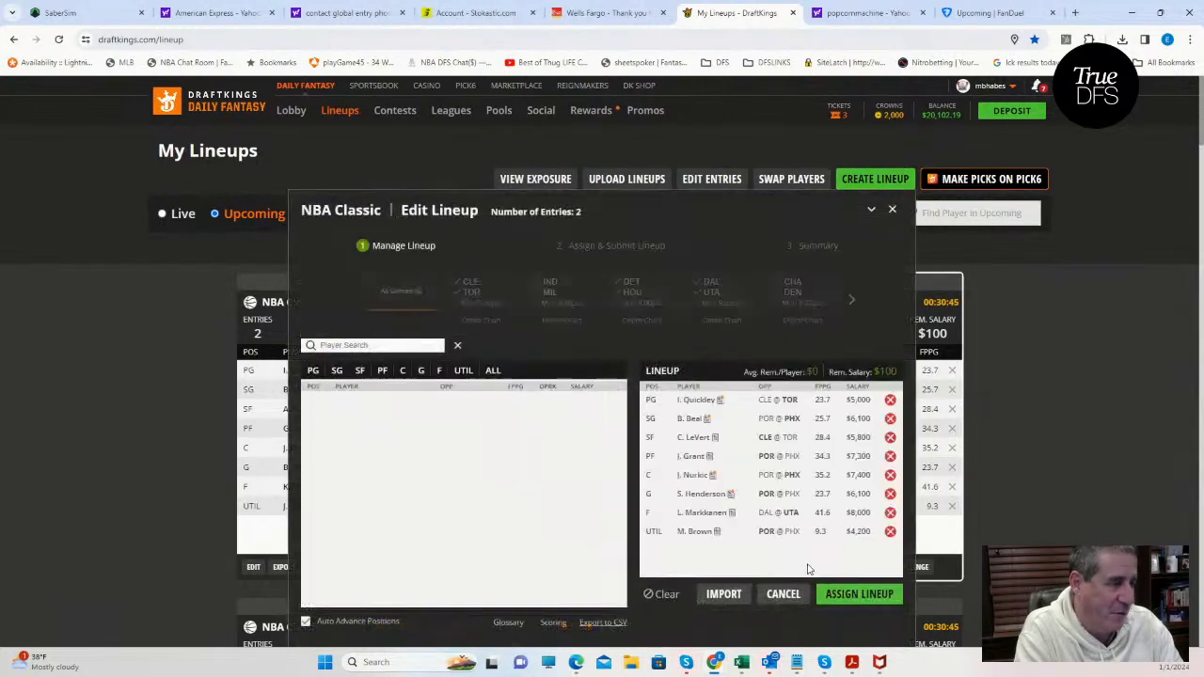
pyautogui.click(382, 347)
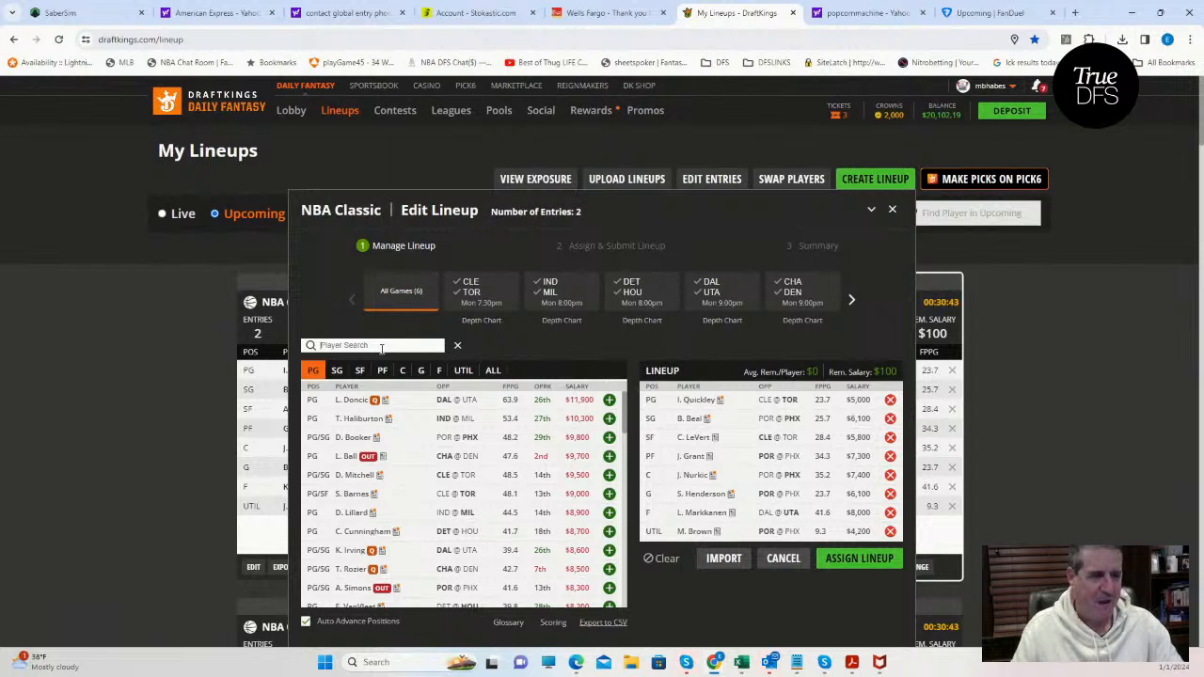
pyautogui.click(467, 373)
pyautogui.click(351, 345)
pyautogui.write('wal')
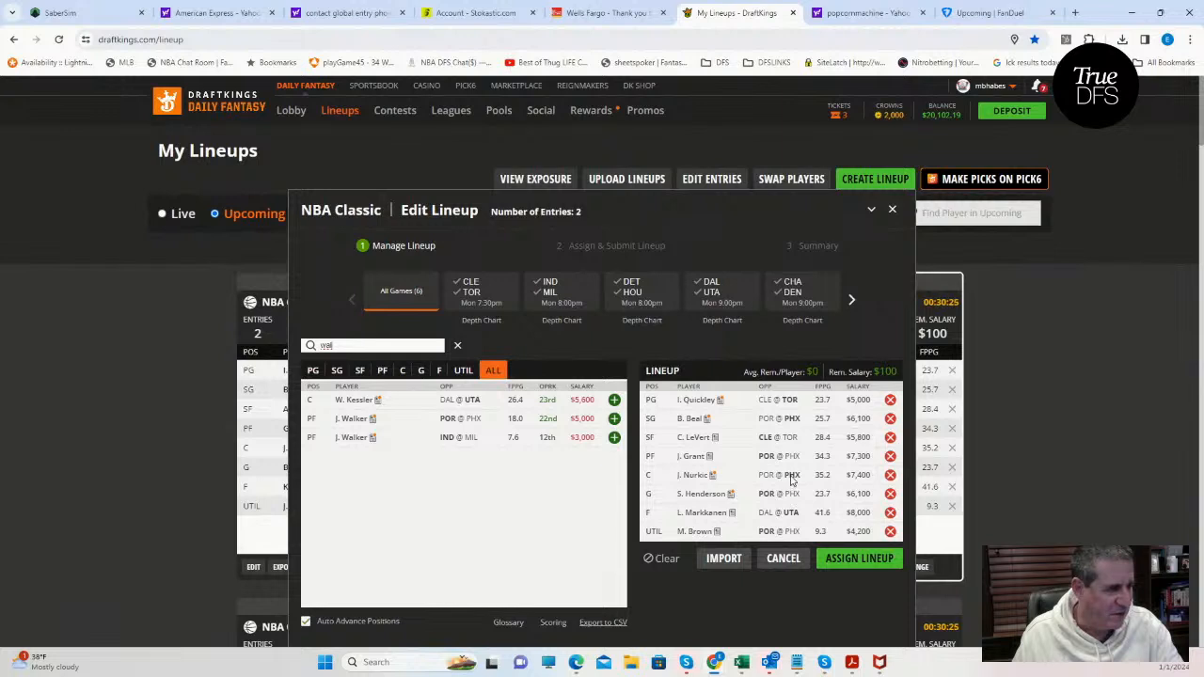
# Swap the two centers in the lineup, placing M. Brown at C and J. Nurkic at UTIL.
pyautogui.click(890, 532)
pyautogui.click(890, 475)
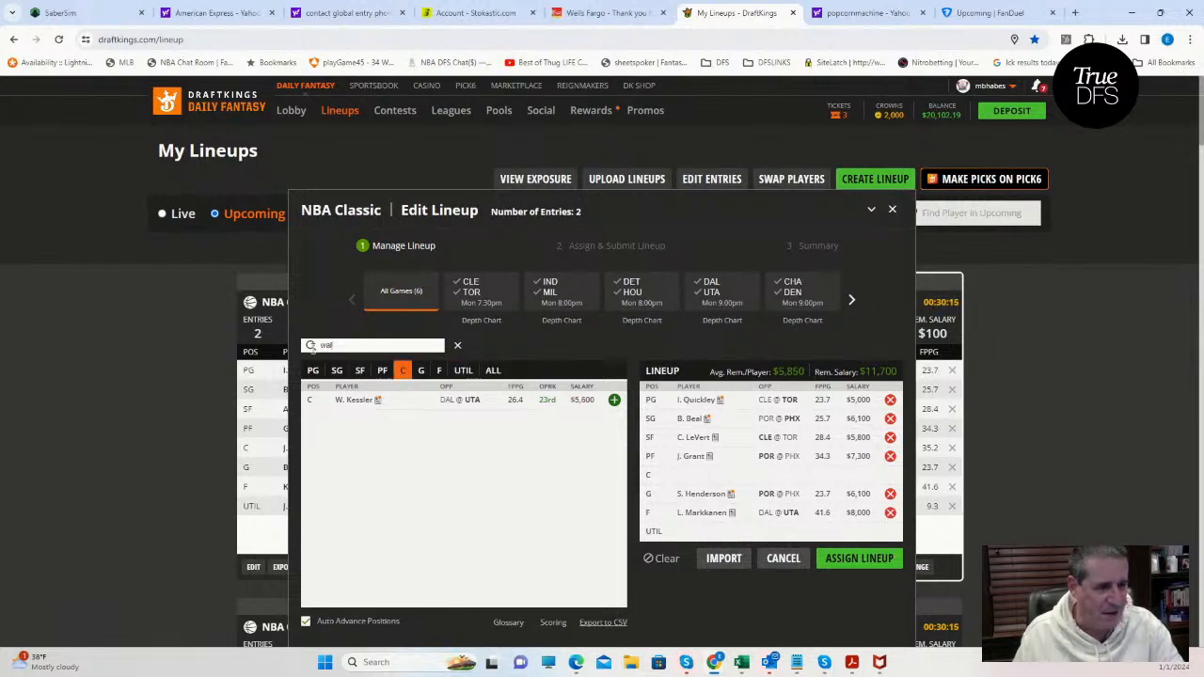
pyautogui.write('bro')
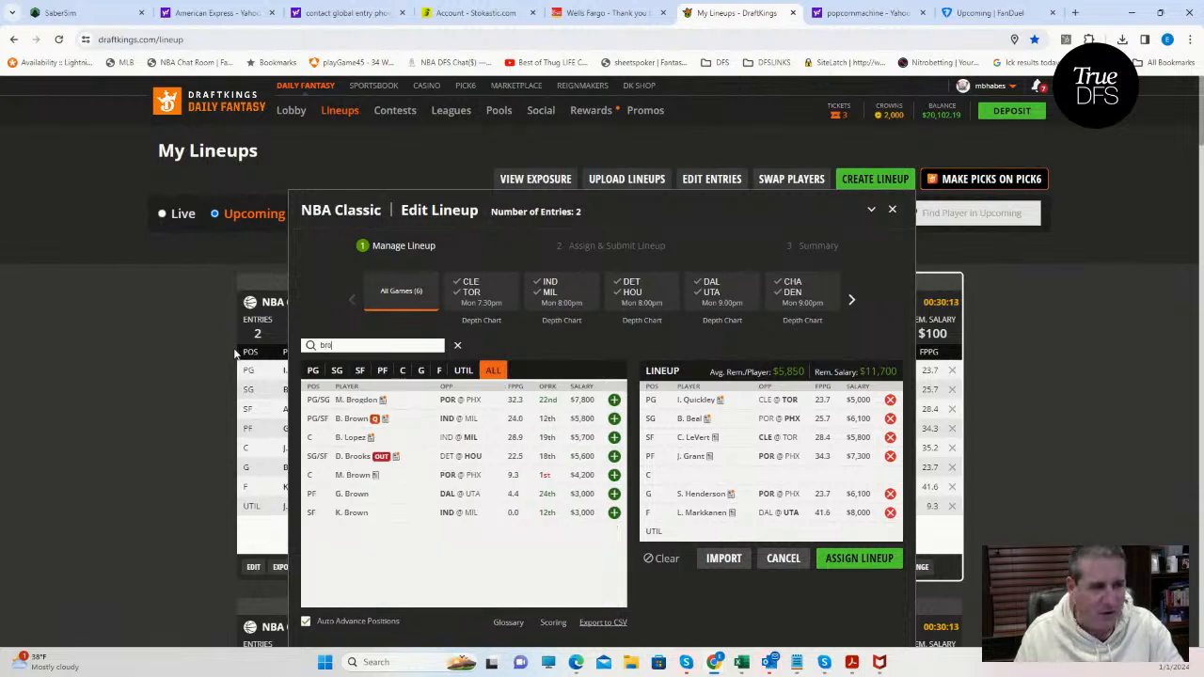
pyautogui.click(616, 477)
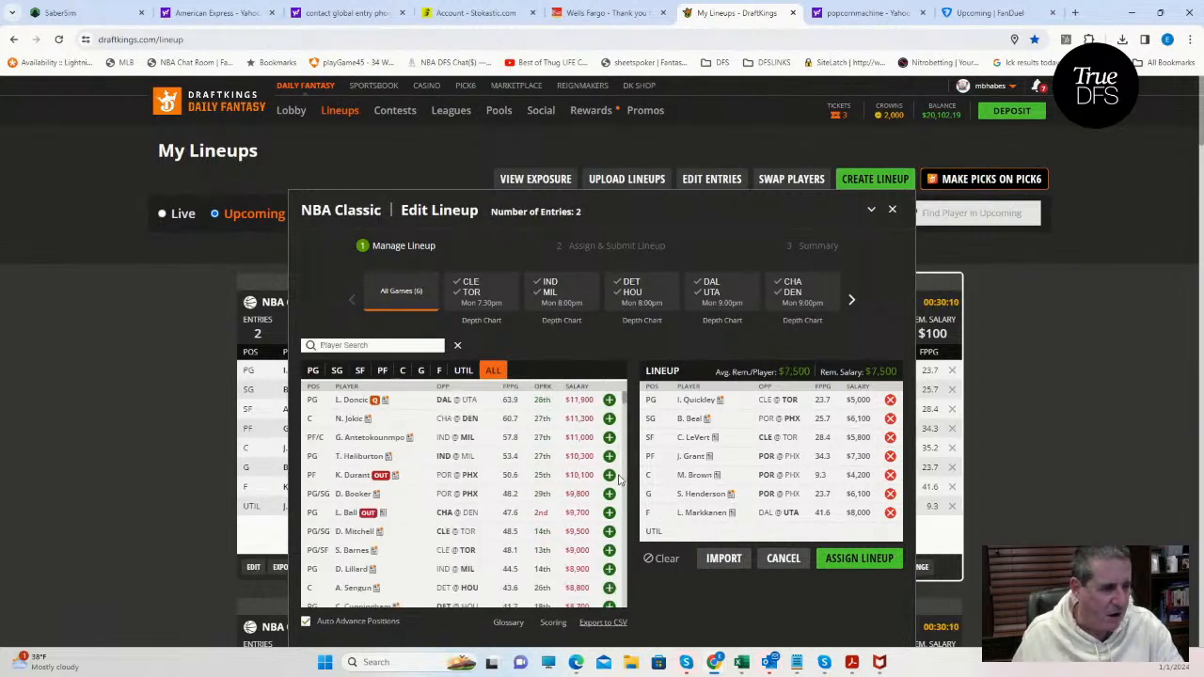
pyautogui.click(391, 346)
pyautogui.write('nur')
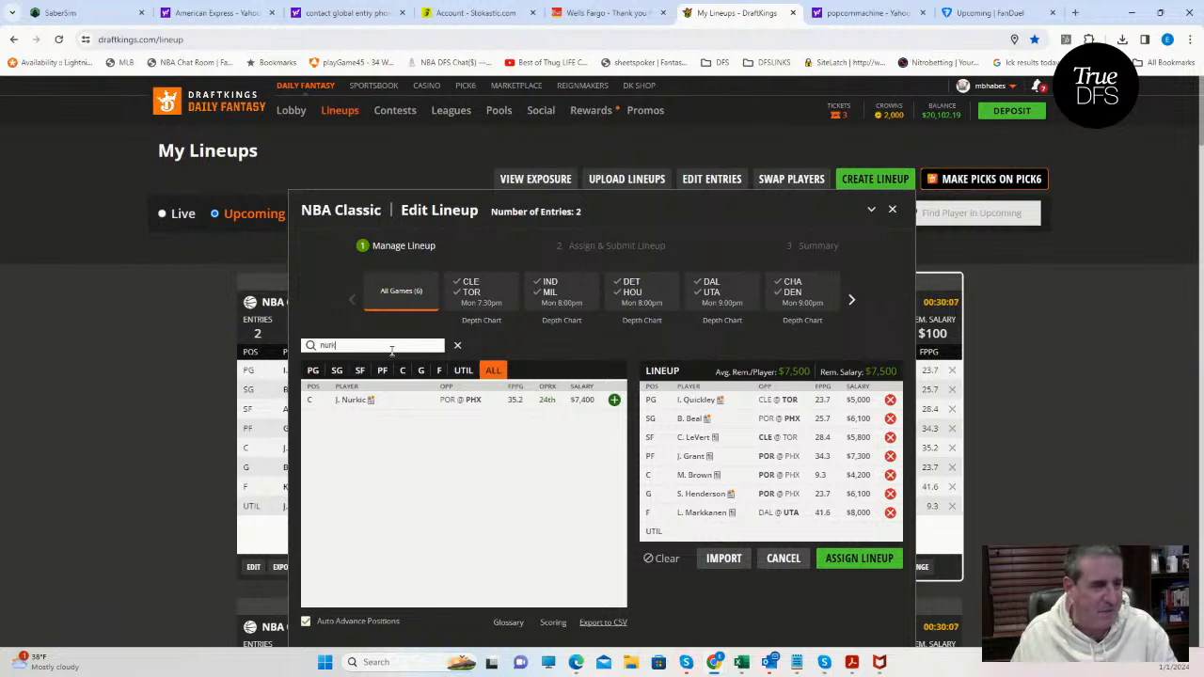
pyautogui.write('k')
pyautogui.click(613, 400)
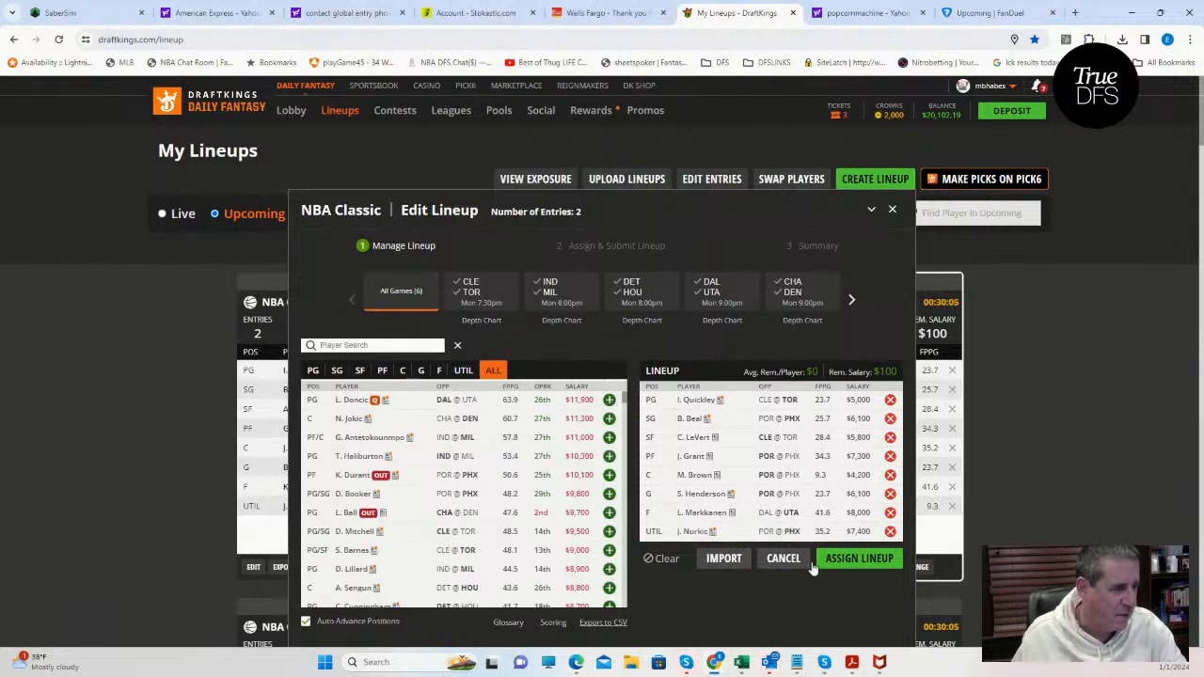
# Assign the edited lineup to the NBA $300K Fadeaway and NBA $300K Swish entries and close the summary.
pyautogui.click(845, 568)
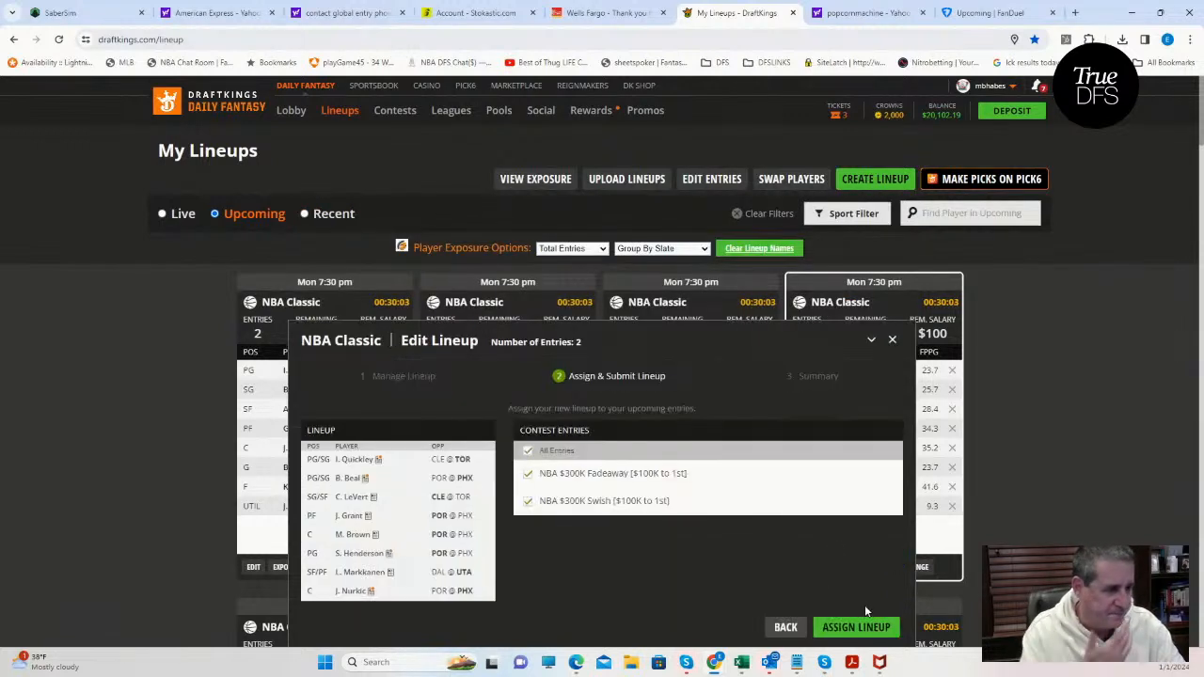
pyautogui.click(866, 628)
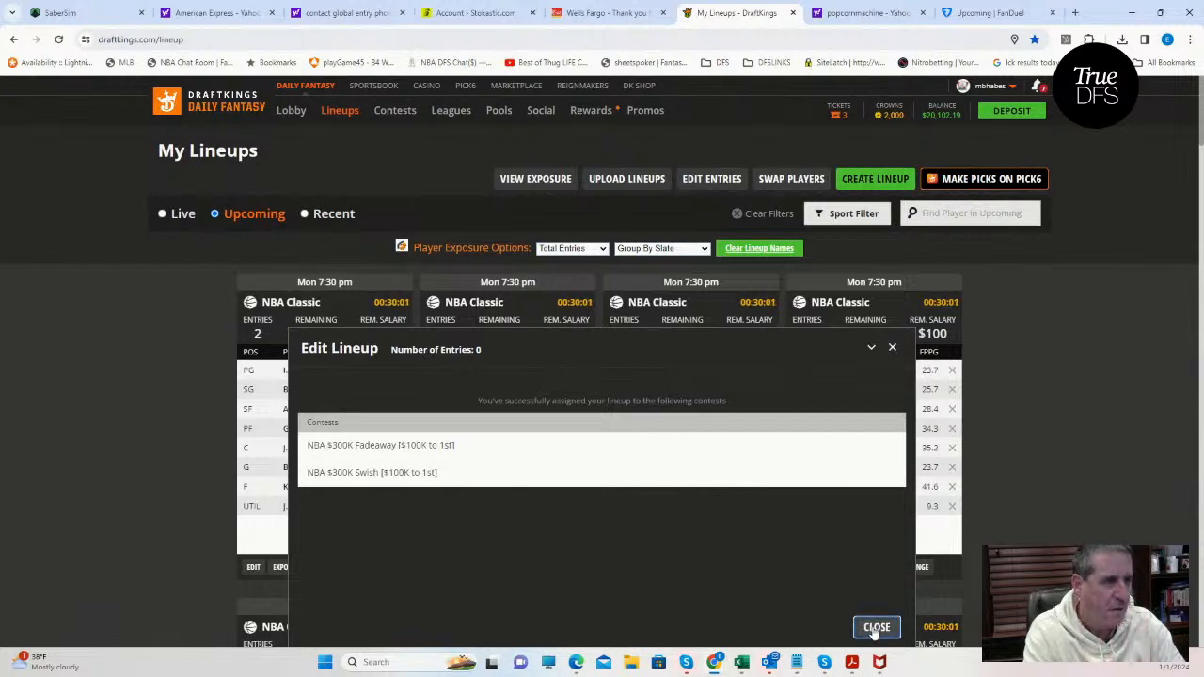
pyautogui.click(871, 628)
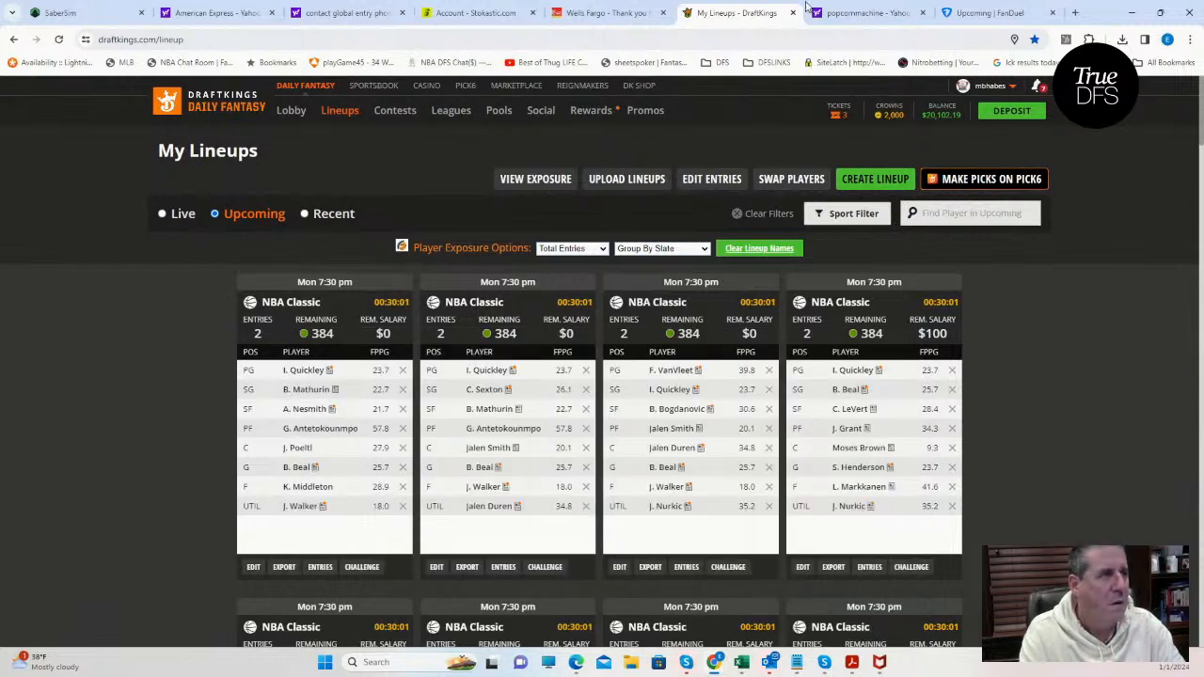
# Switch to SaberSim, show the build settings, and check the Dallas players' projections and exposure before restoring the full player list.
pyautogui.click(98, 16)
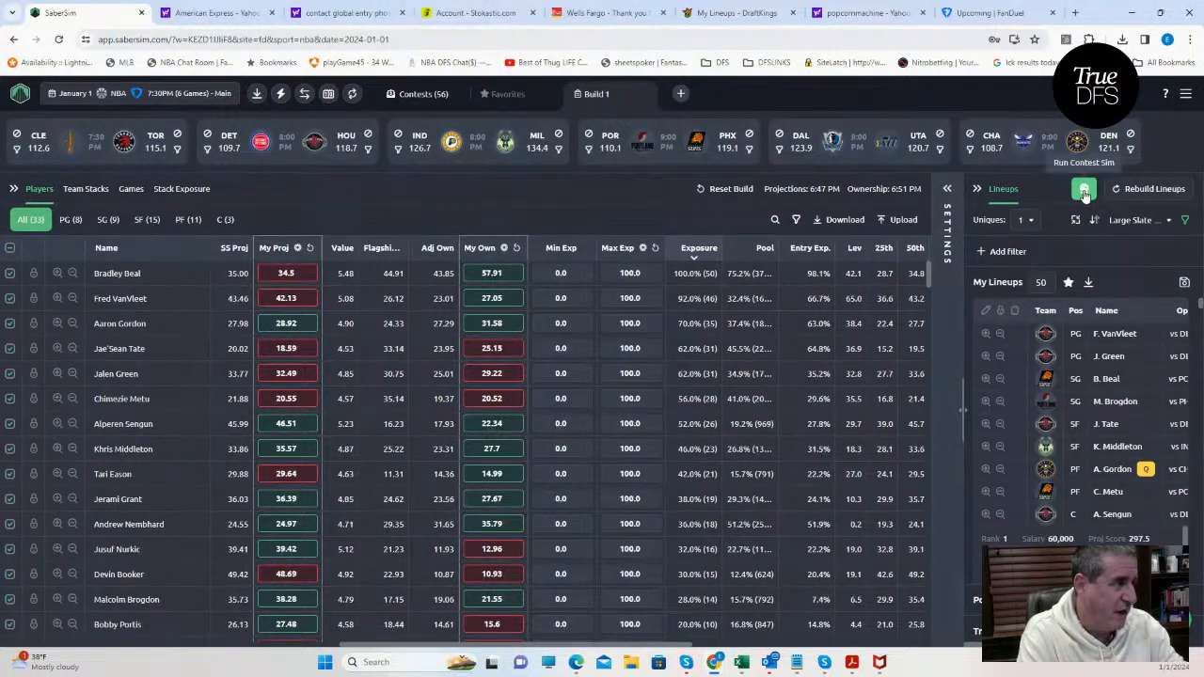
pyautogui.click(947, 189)
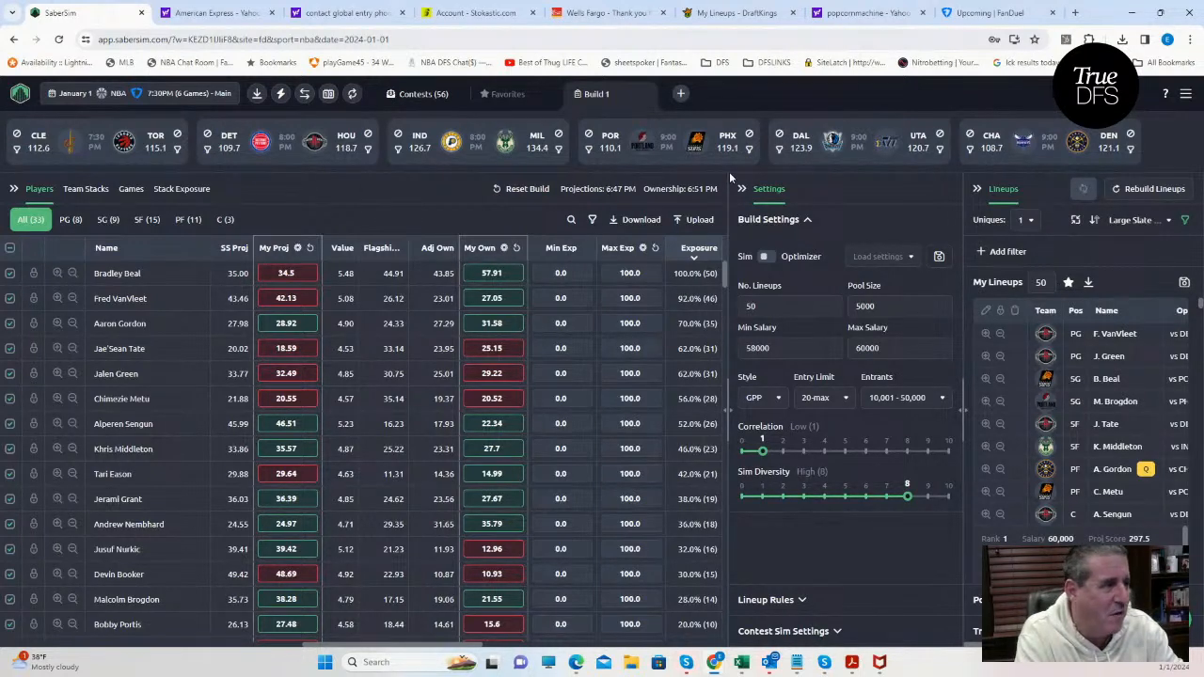
pyautogui.click(777, 151)
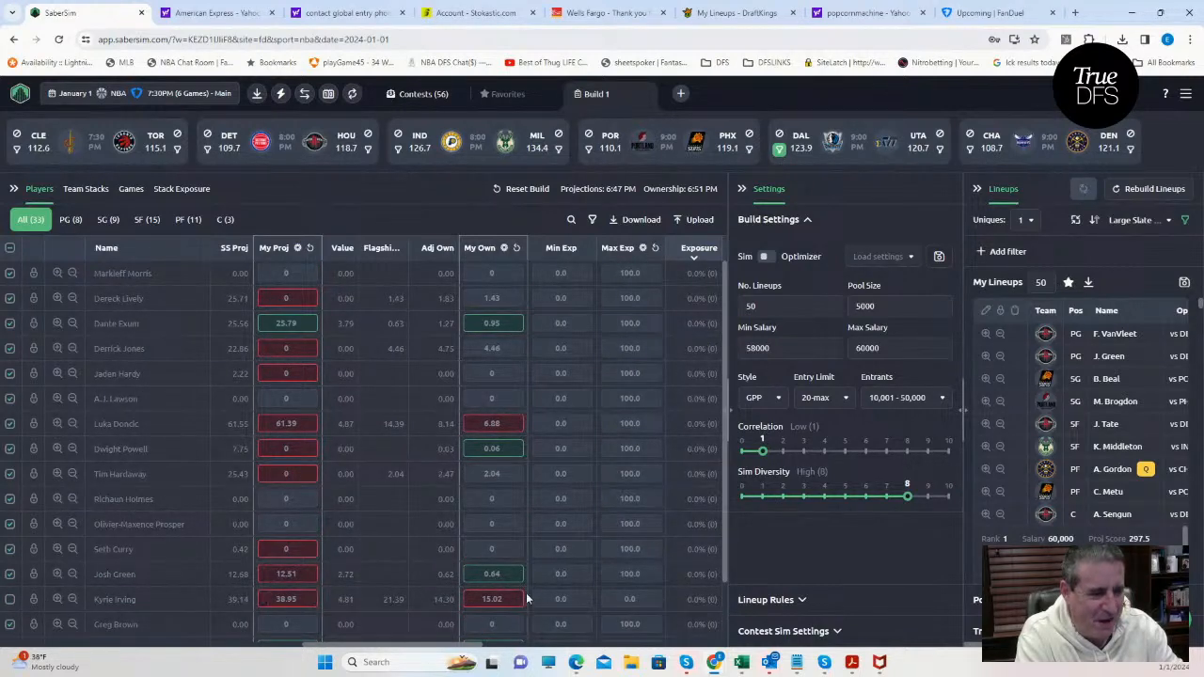
pyautogui.click(779, 152)
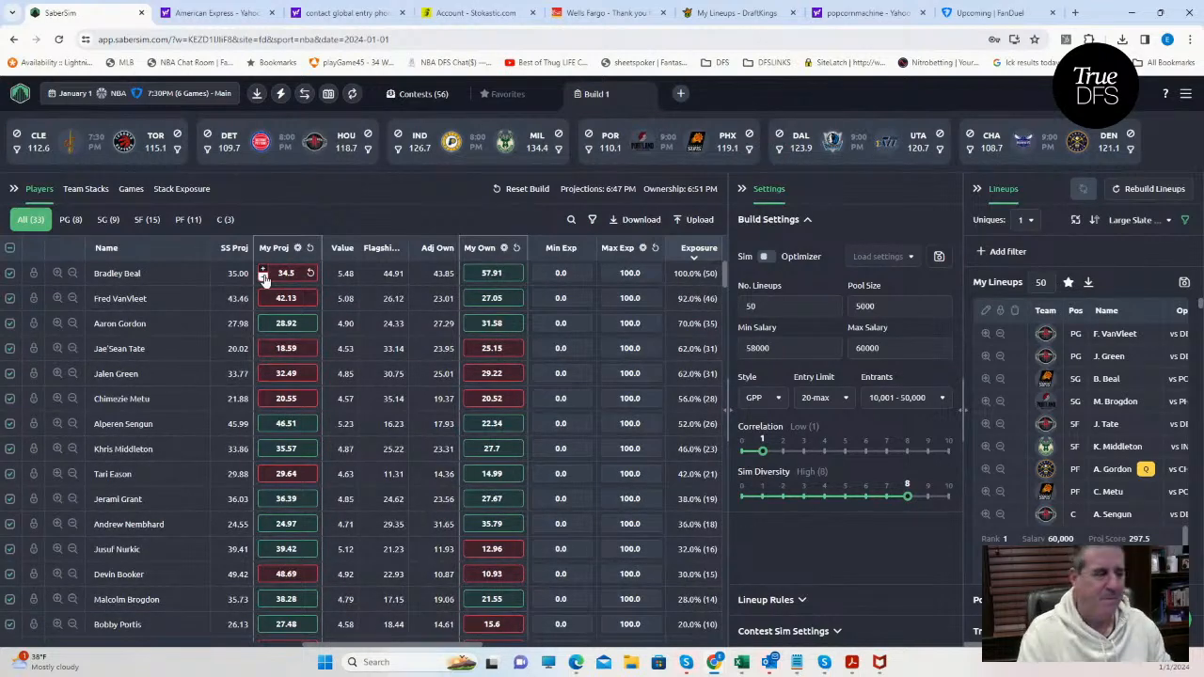
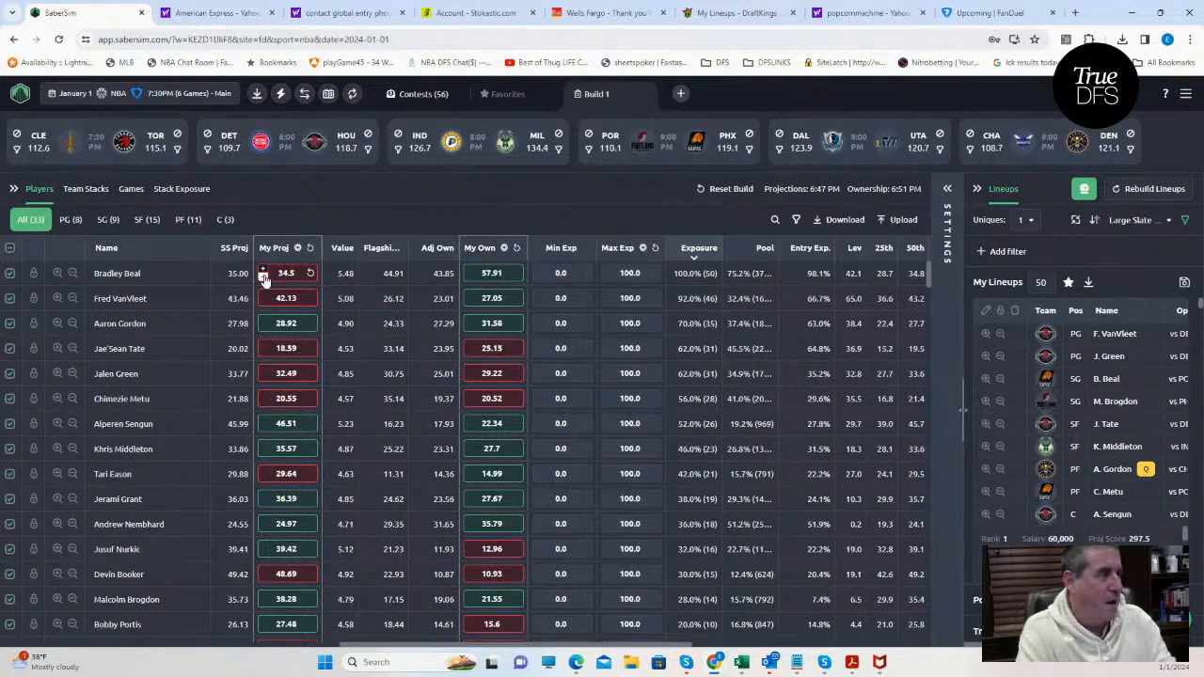
# Sort the lineups by RAROI for the $175K Mon NBA Shot contest and set uniques to 4.
pyautogui.click(1129, 220)
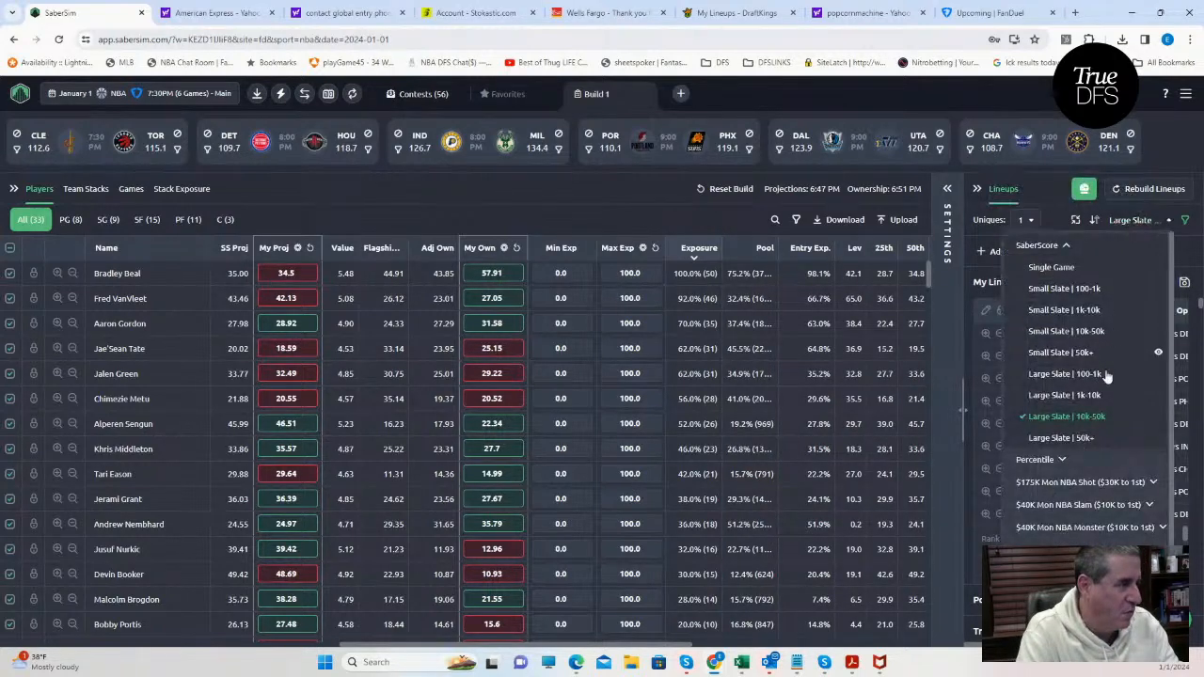
pyautogui.click(1084, 483)
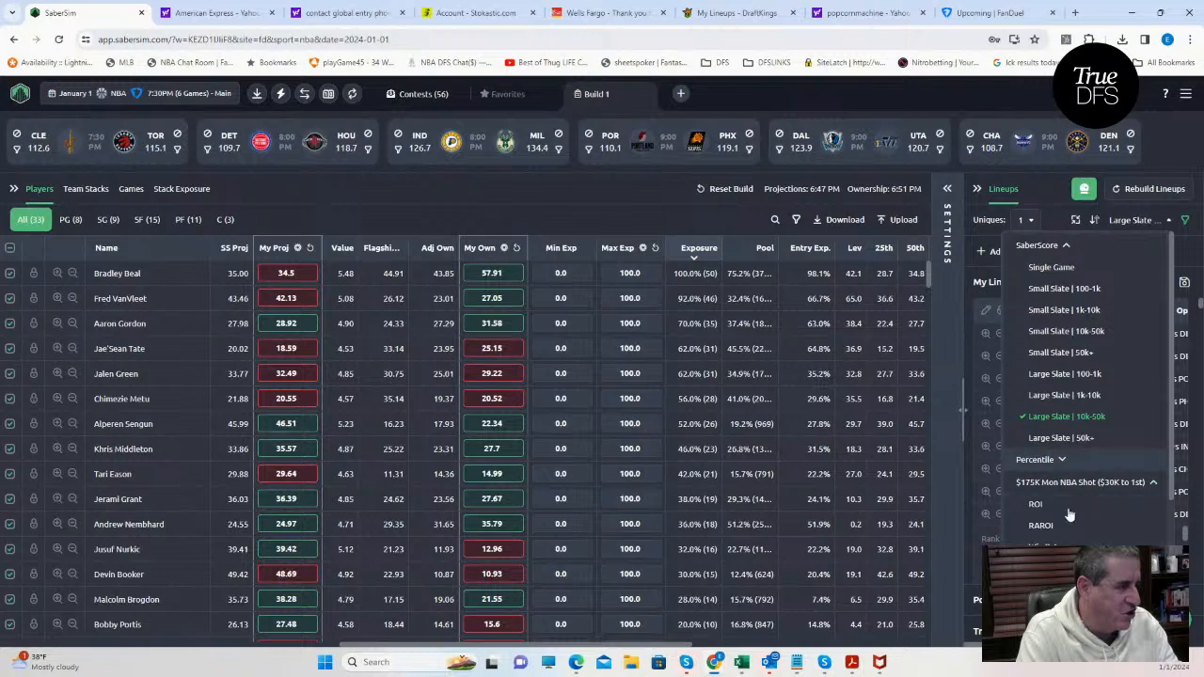
pyautogui.click(1044, 527)
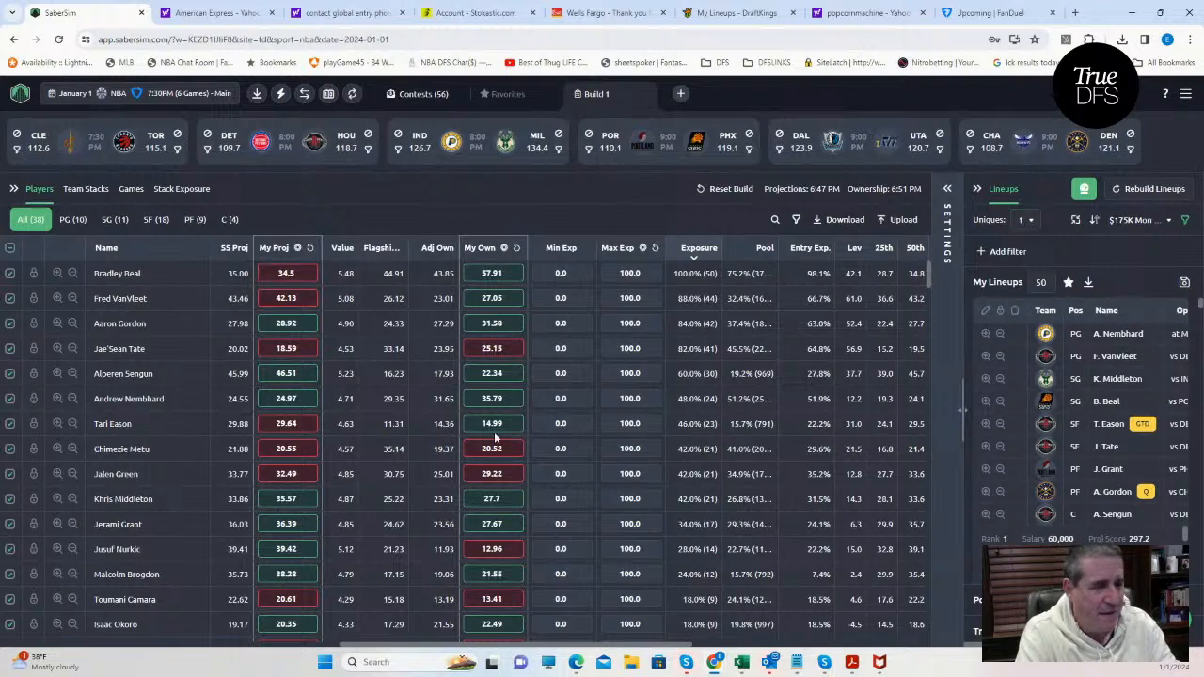
pyautogui.click(1032, 223)
pyautogui.click(1025, 316)
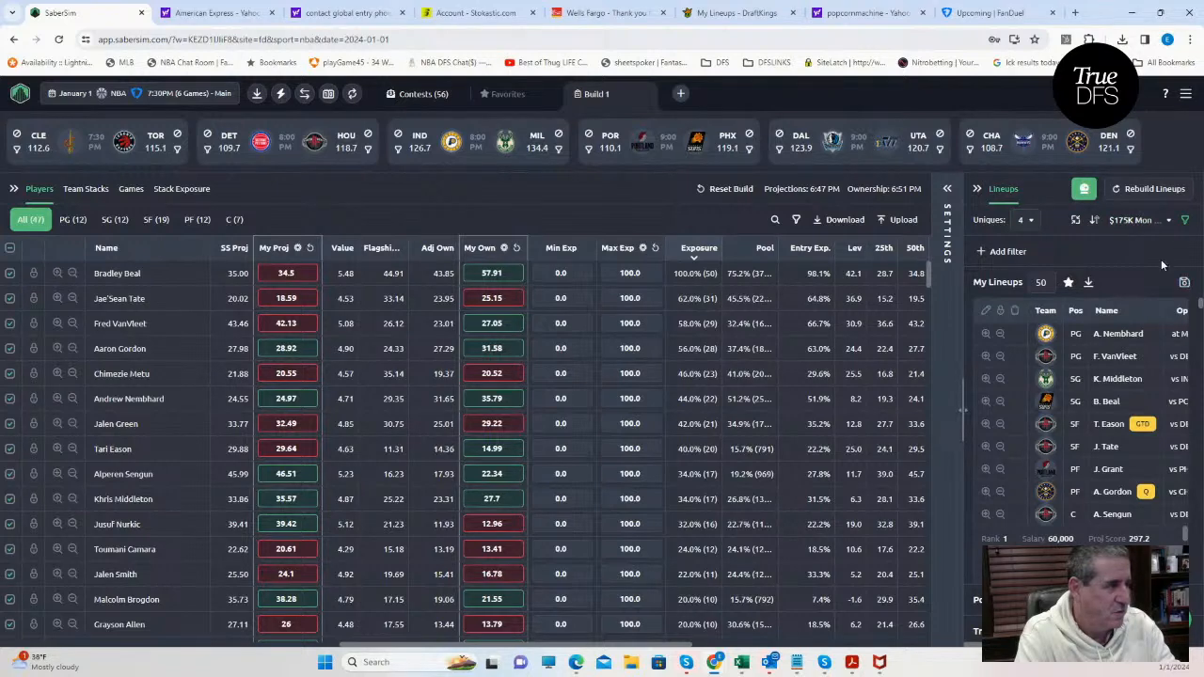
pyautogui.click(1136, 220)
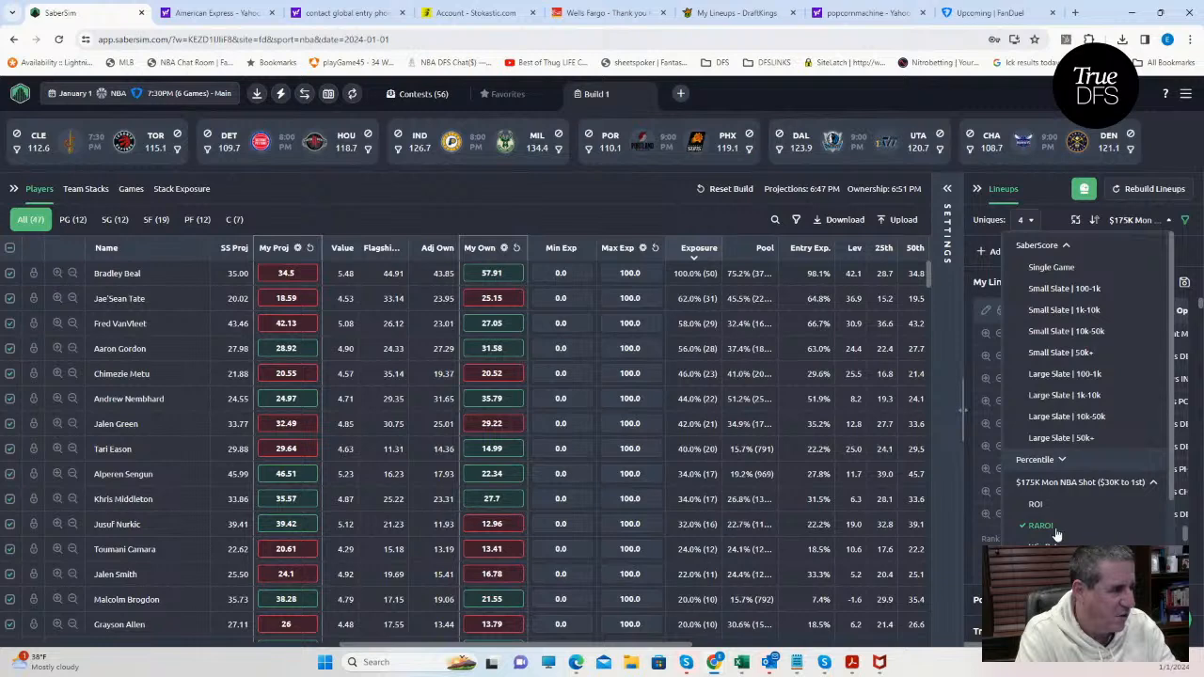
# Save the 50 lineups to only the $175K Mon NBA Shot contest and close the save dialog.
pyautogui.click(1185, 286)
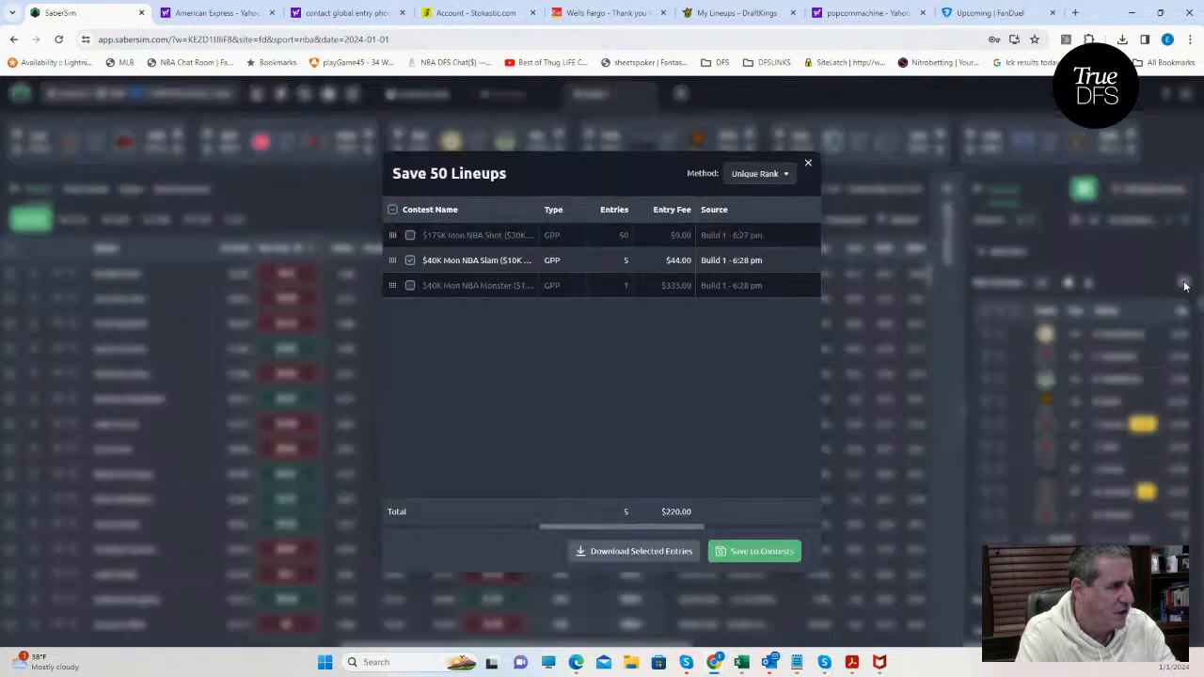
pyautogui.click(411, 262)
pyautogui.click(409, 235)
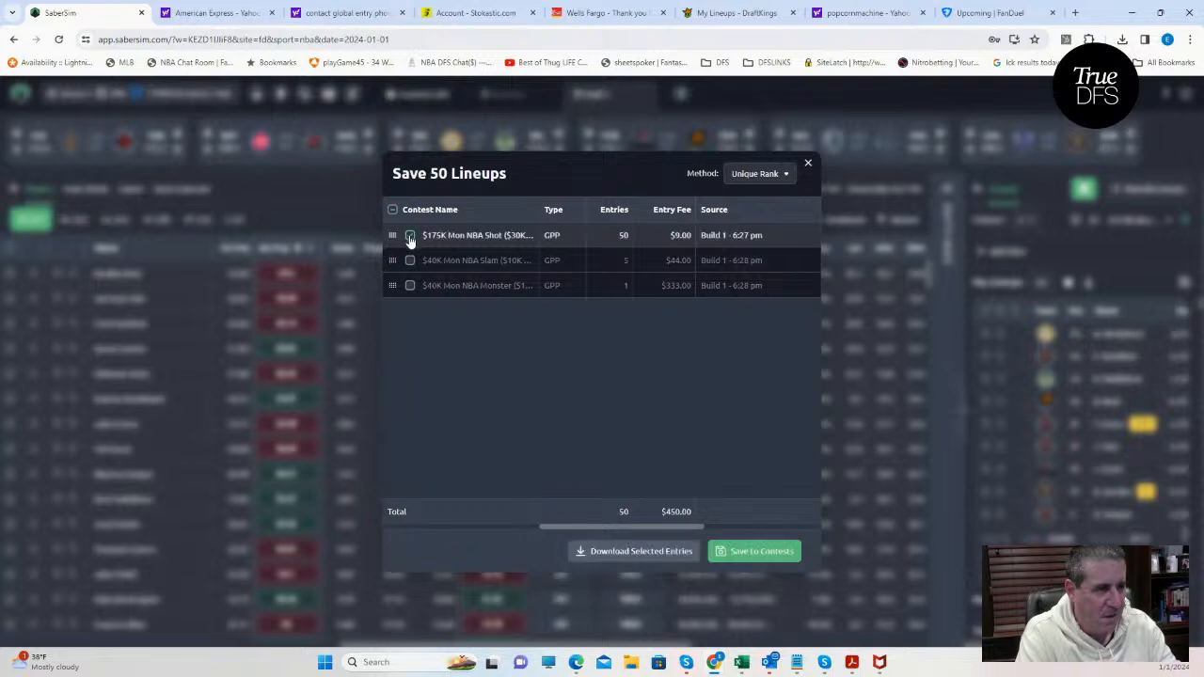
pyautogui.click(764, 549)
pyautogui.click(806, 165)
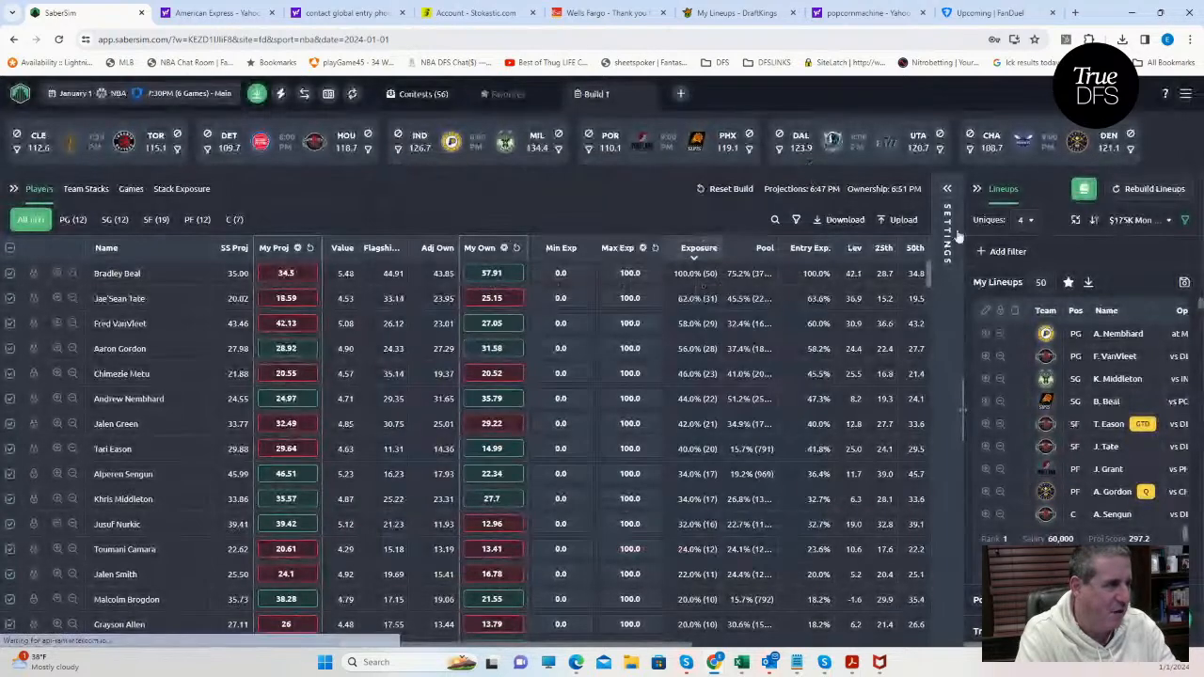
# Sort the lineups by RAROI for the $40K Mon NBA Slam contest.
pyautogui.click(1140, 221)
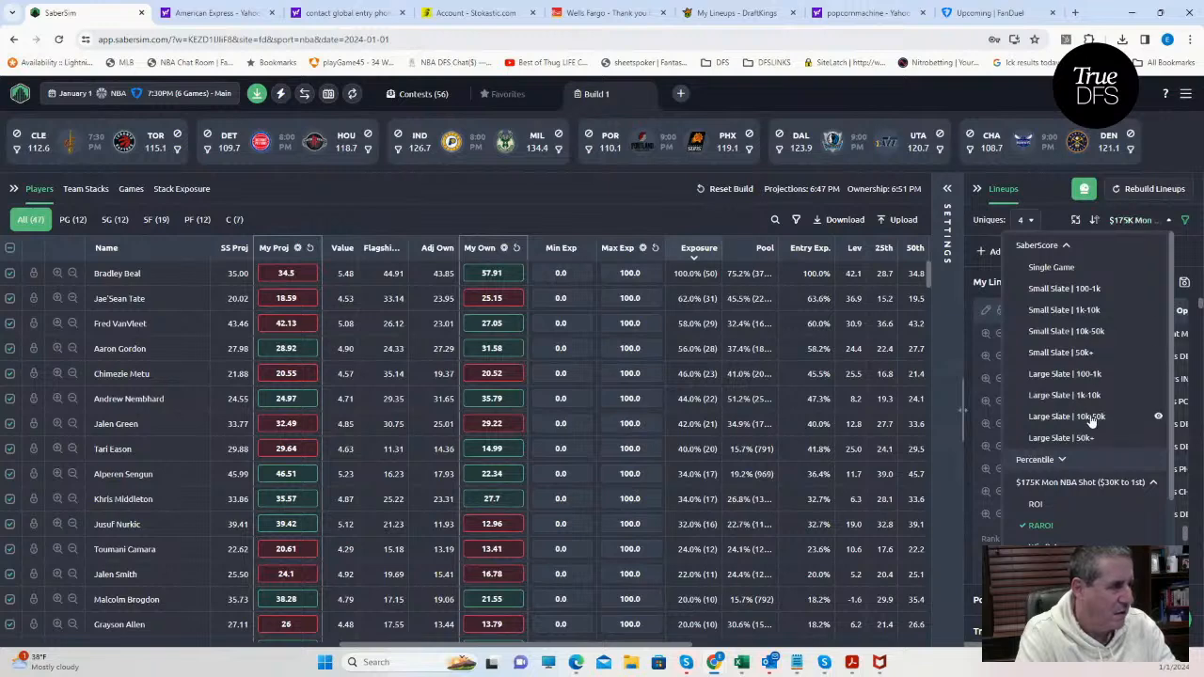
pyautogui.scroll(-3, 1091, 421)
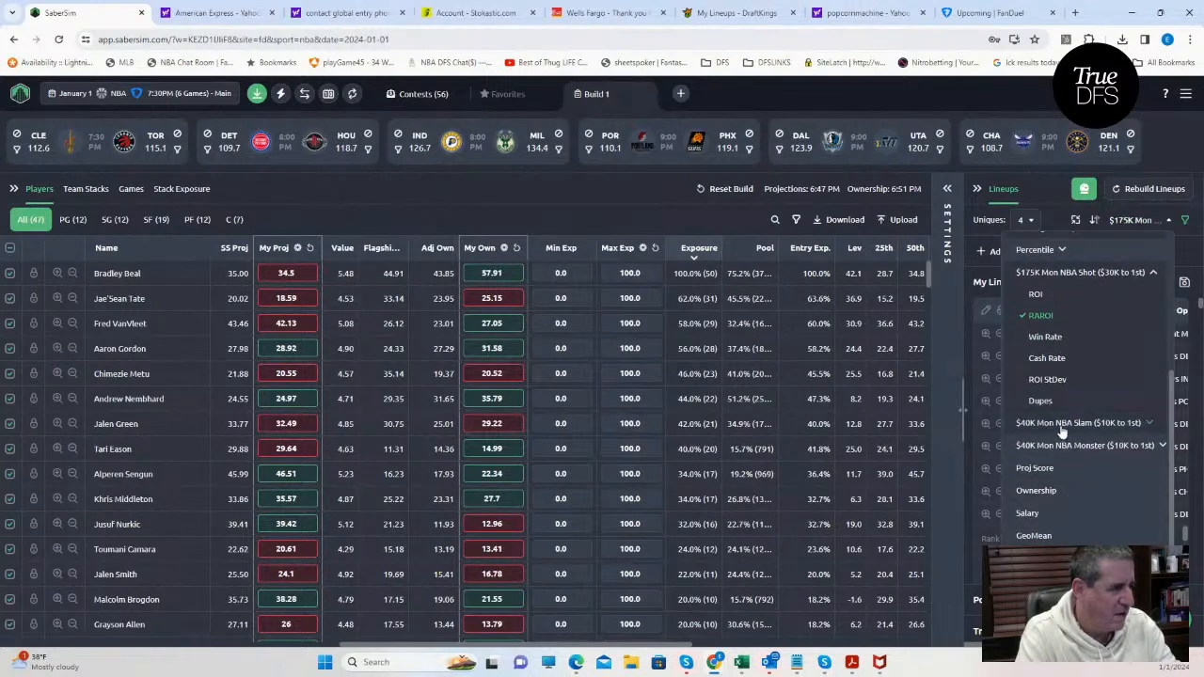
pyautogui.click(1061, 425)
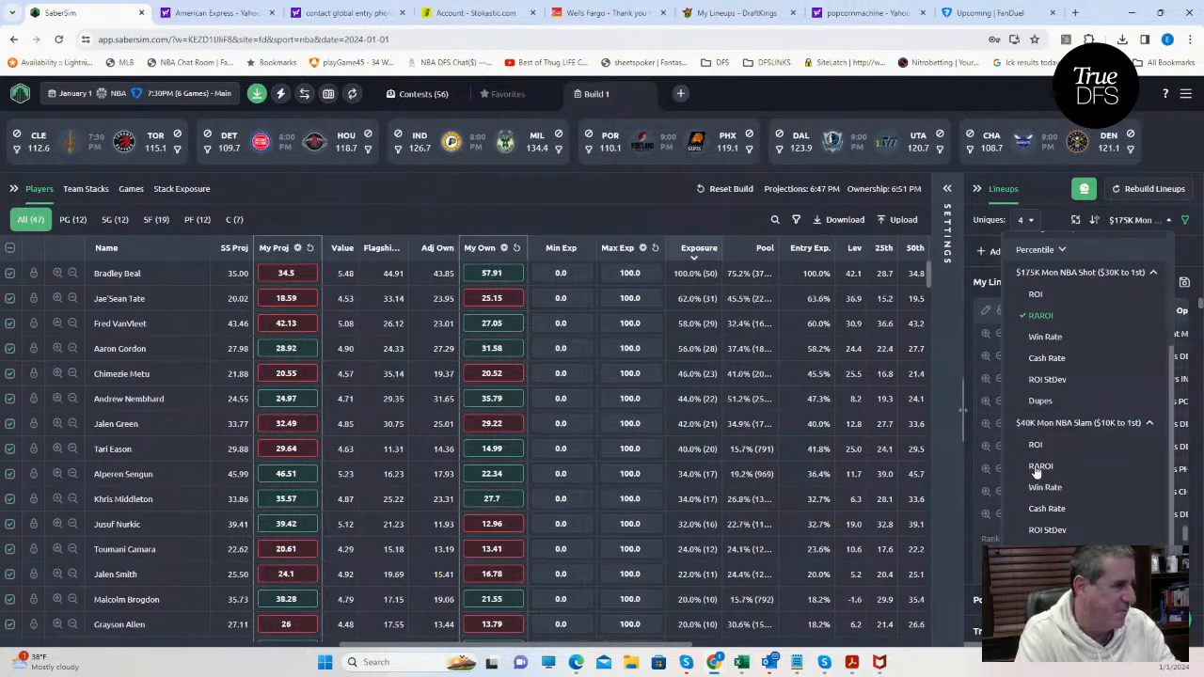
pyautogui.click(1038, 466)
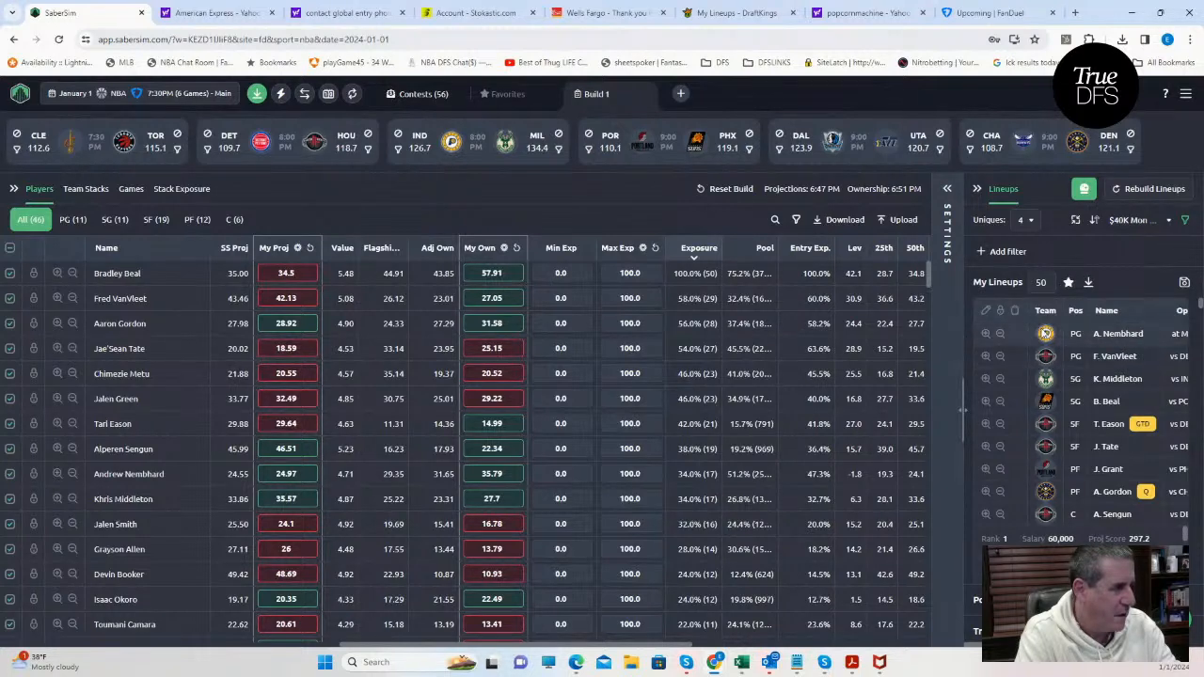
# Search the player list for "eason", exclude Tari Eason from the lineups, and clear the search.
pyautogui.click(773, 220)
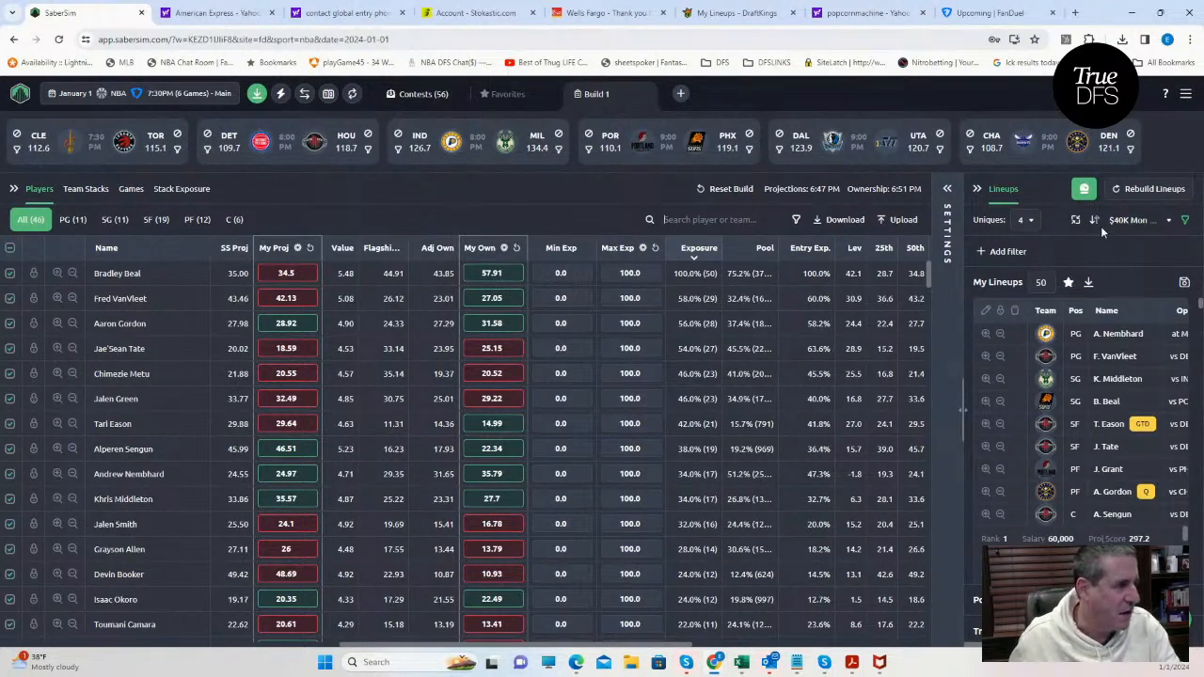
pyautogui.write('easo')
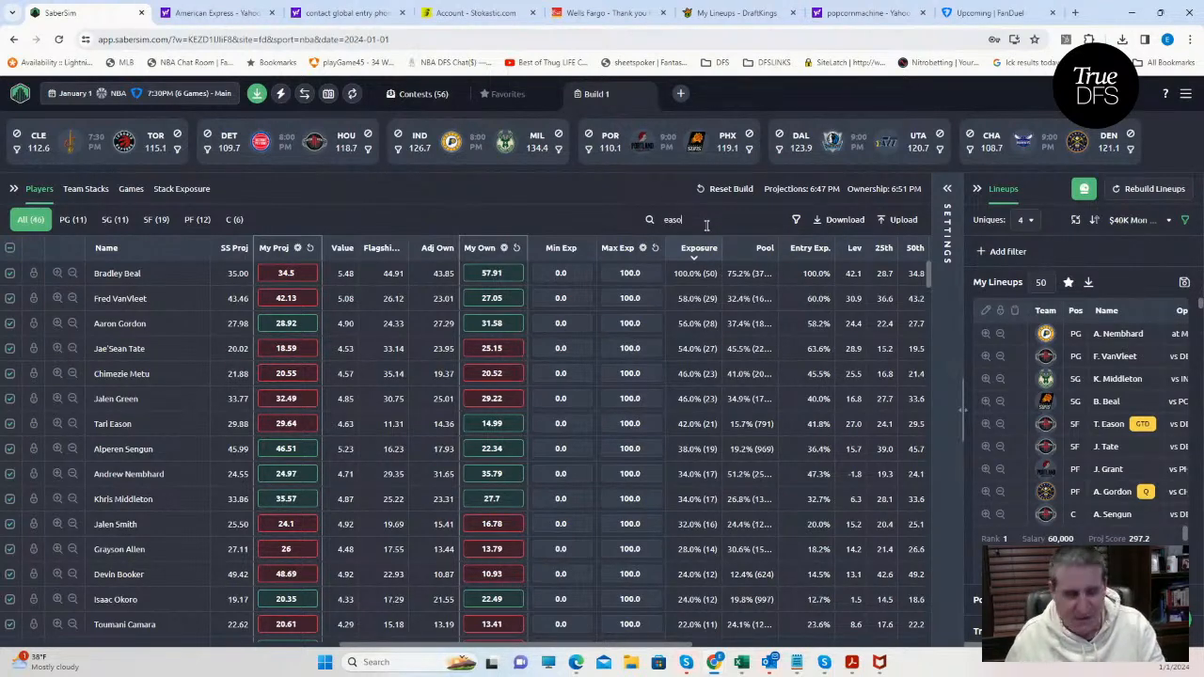
pyautogui.write('n')
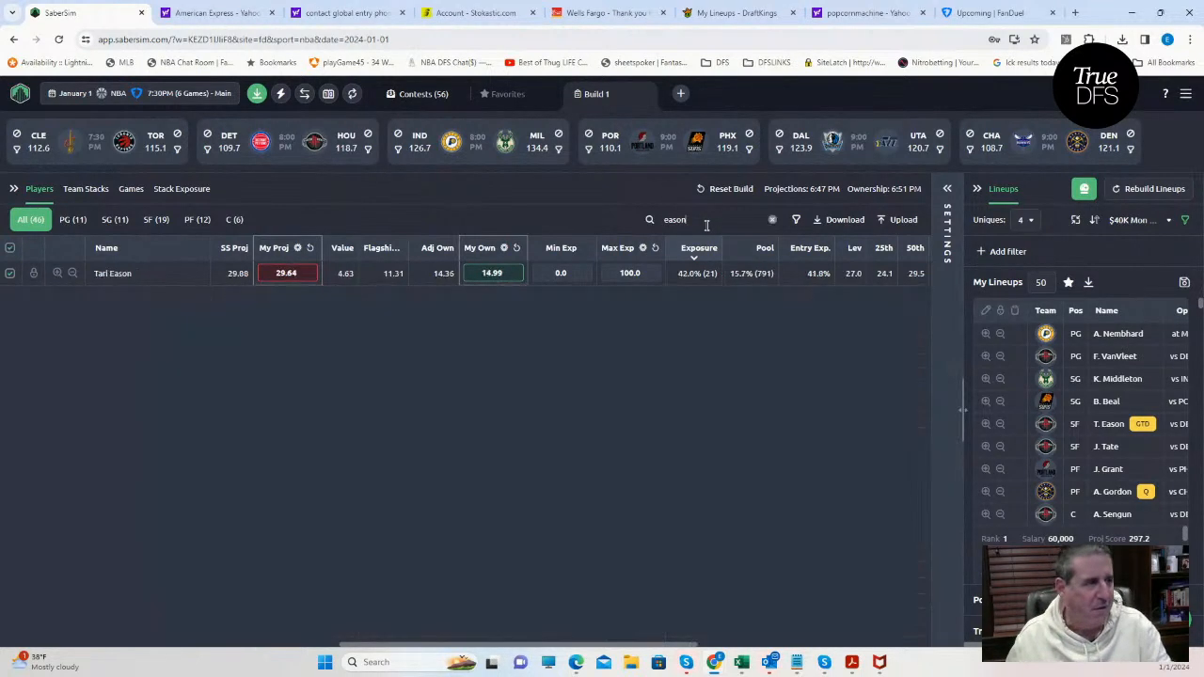
pyautogui.click(11, 274)
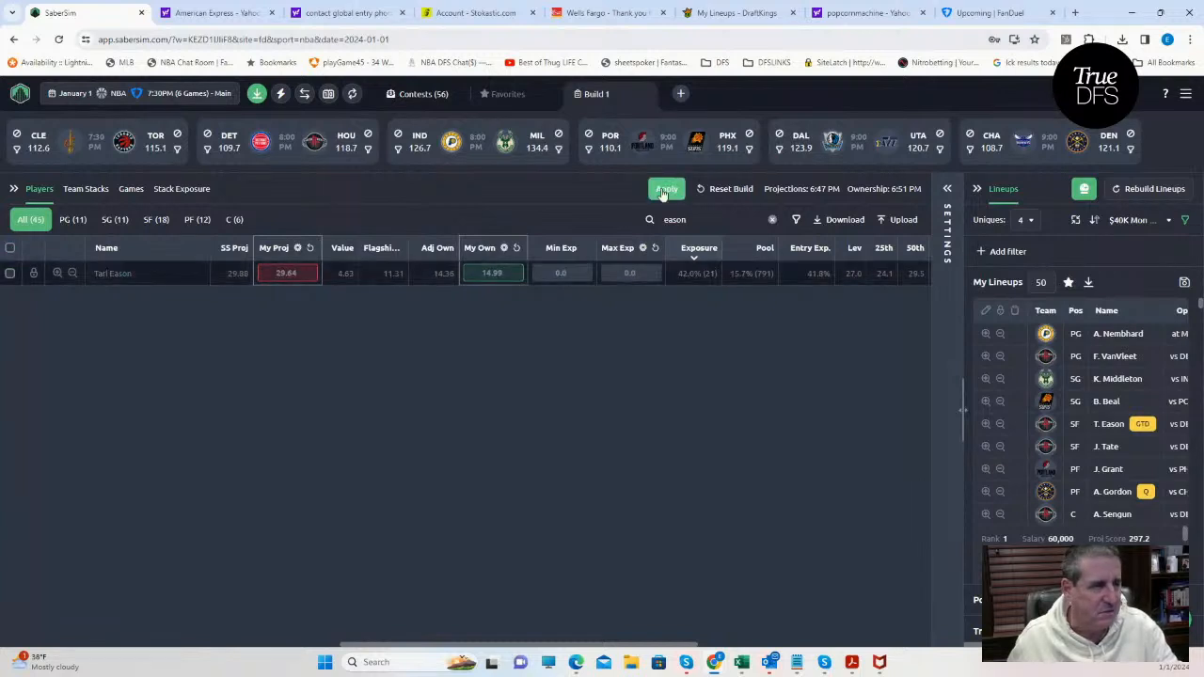
pyautogui.click(772, 219)
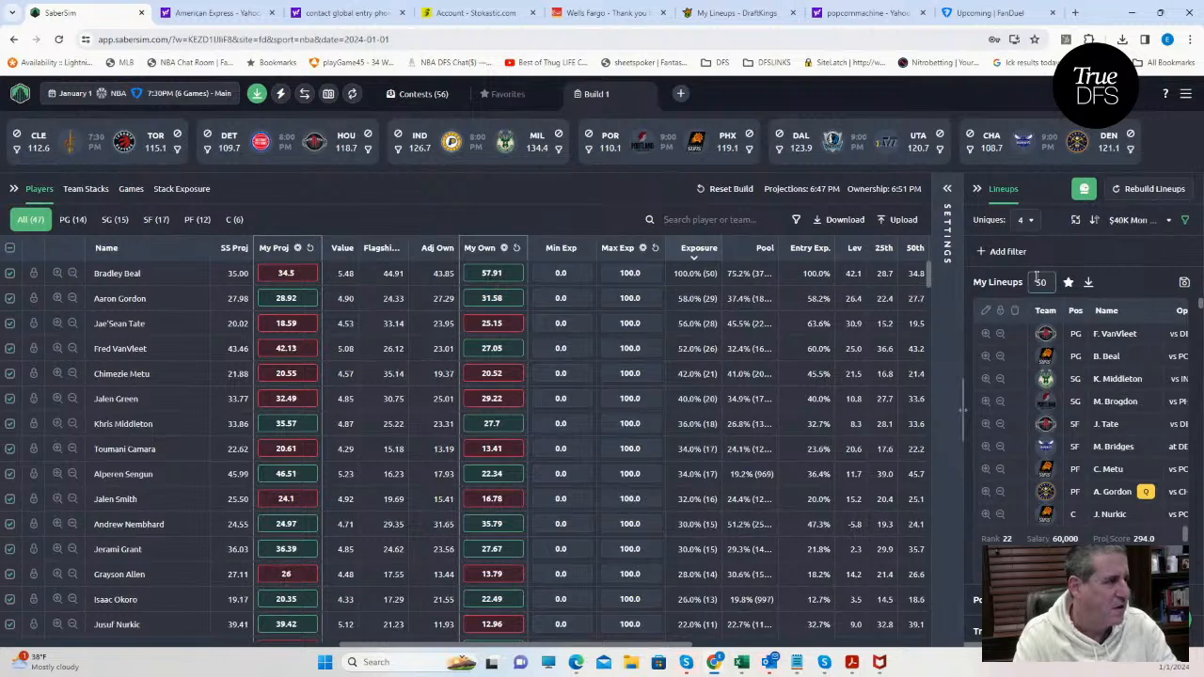
# Re-sort the lineups by $175K Mon NBA Shot RAROI and save them to that contest without Tari Eason.
pyautogui.click(1133, 220)
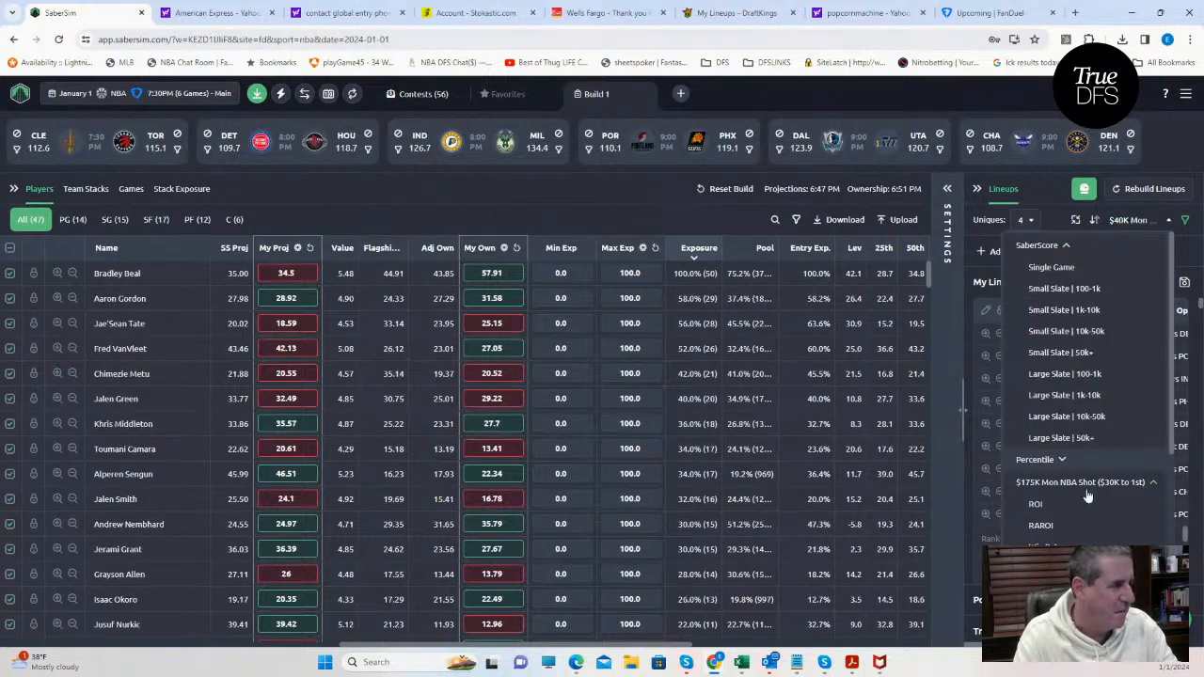
pyautogui.click(1041, 526)
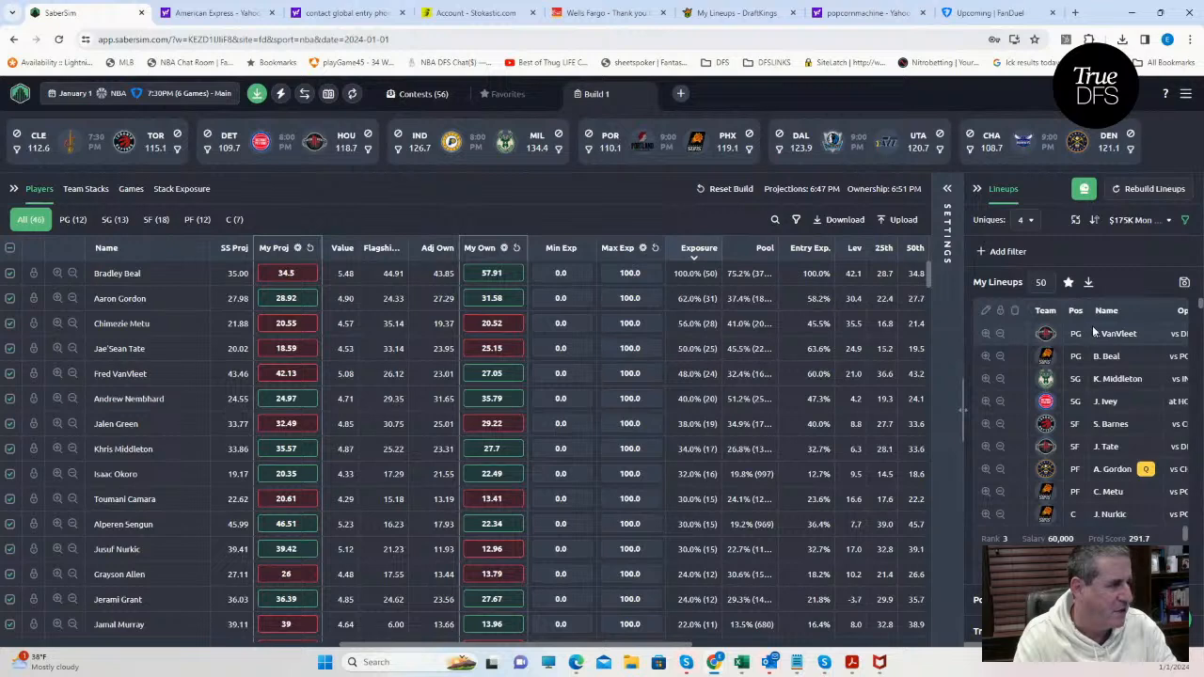
pyautogui.click(1183, 282)
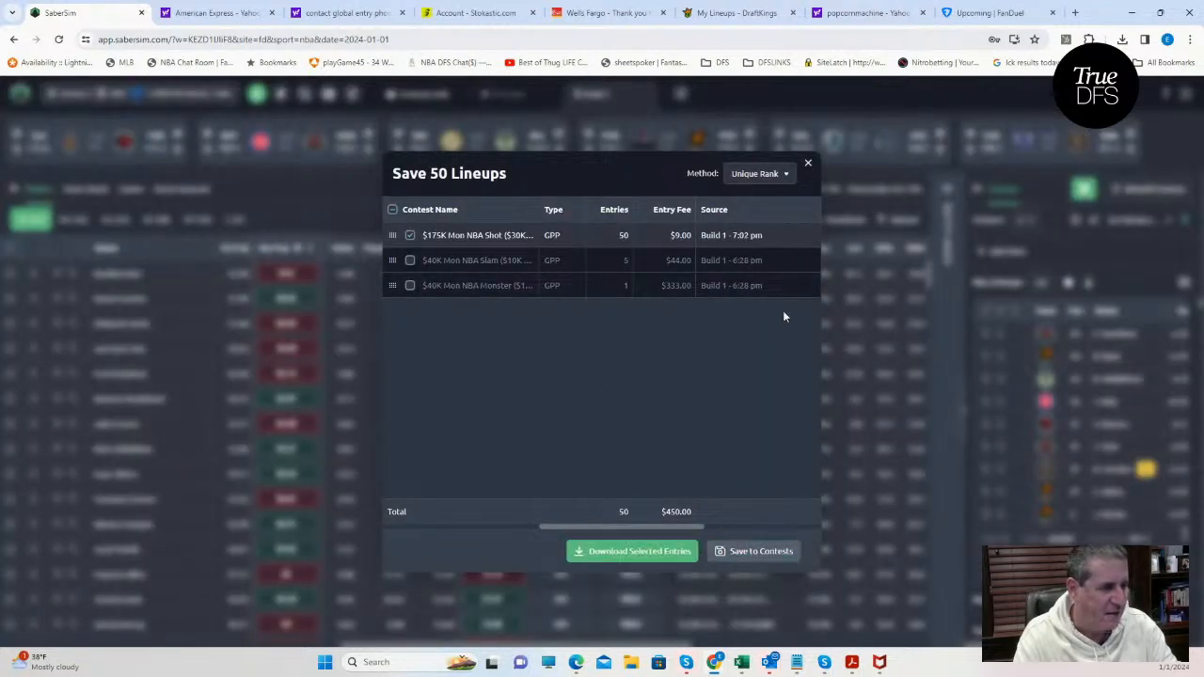
pyautogui.click(807, 164)
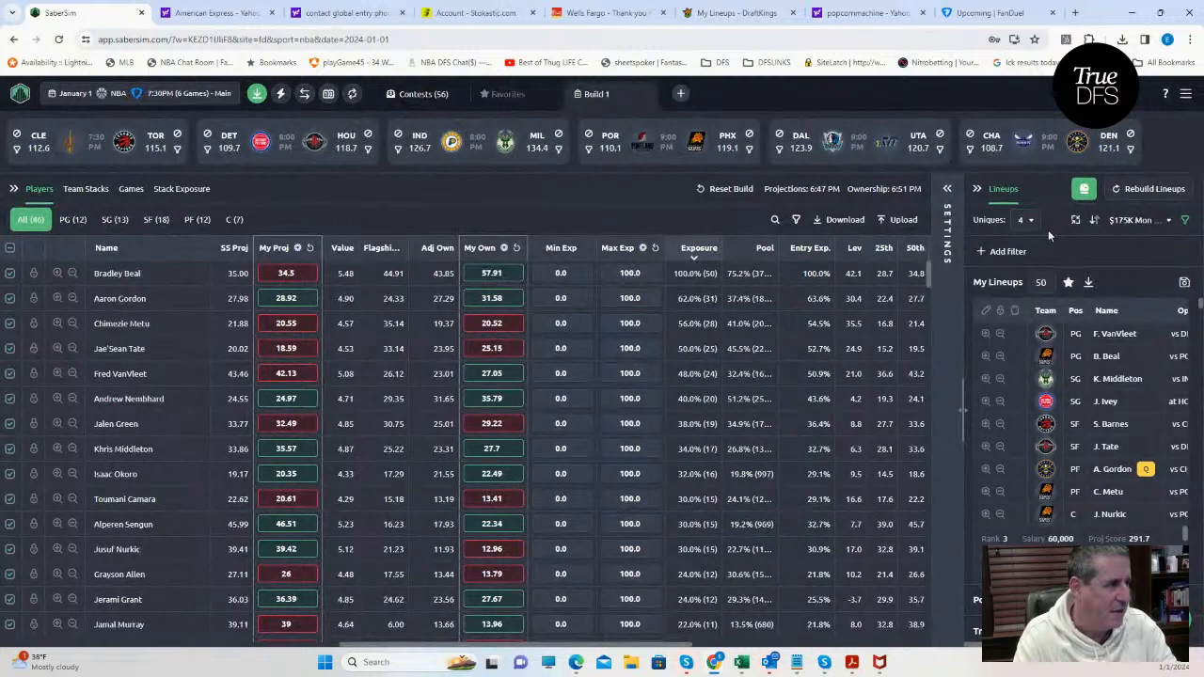
# Switch the lineup sorting to RAROI for the $40K Mon NBA Slam contest.
pyautogui.click(1142, 220)
pyautogui.scroll(-2, 1072, 525)
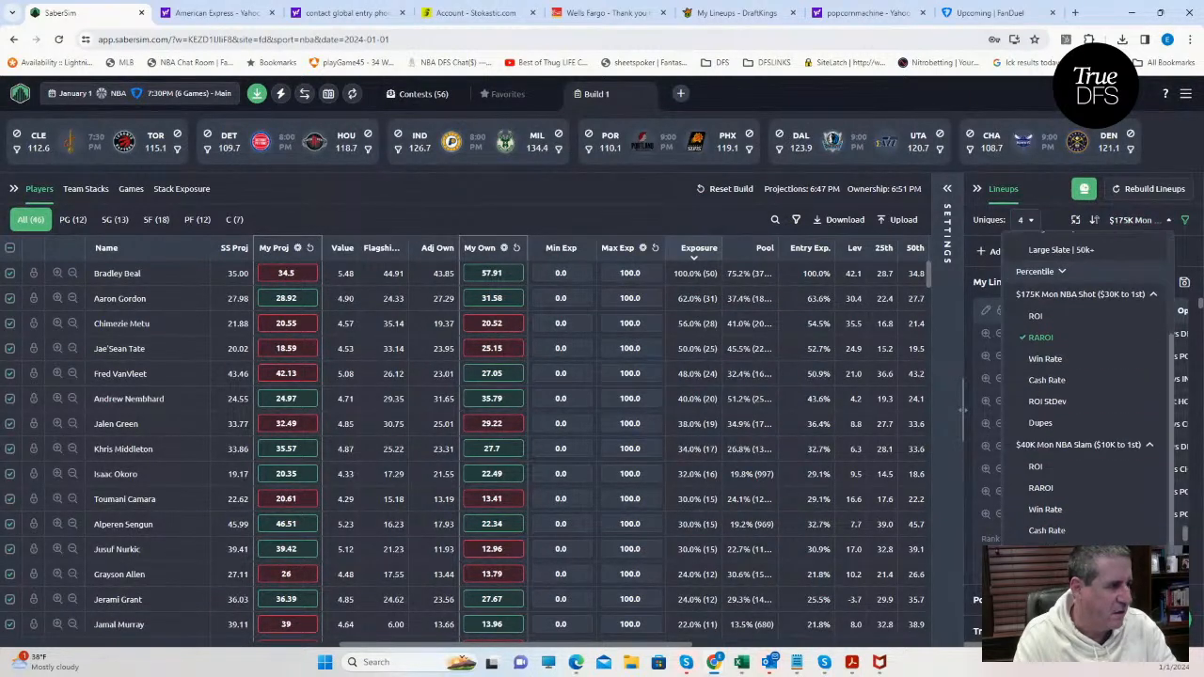
pyautogui.click(1040, 489)
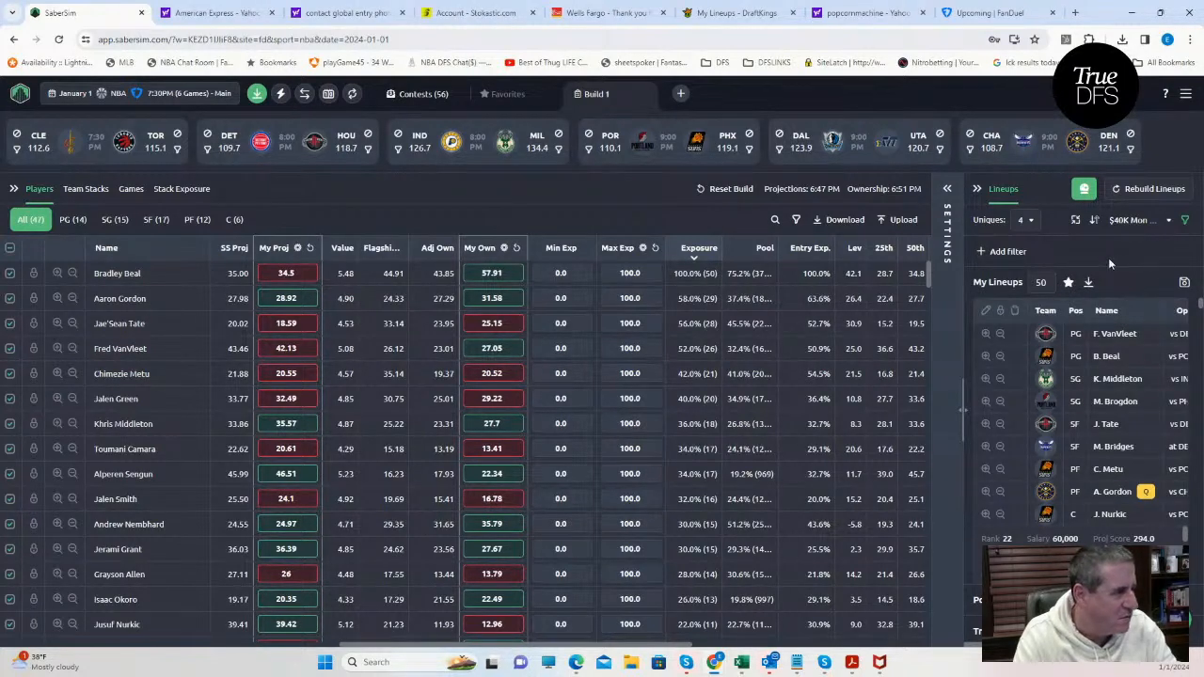
# Save the lineups to only the $40K Mon NBA Slam contest and close the save dialog.
pyautogui.click(1184, 282)
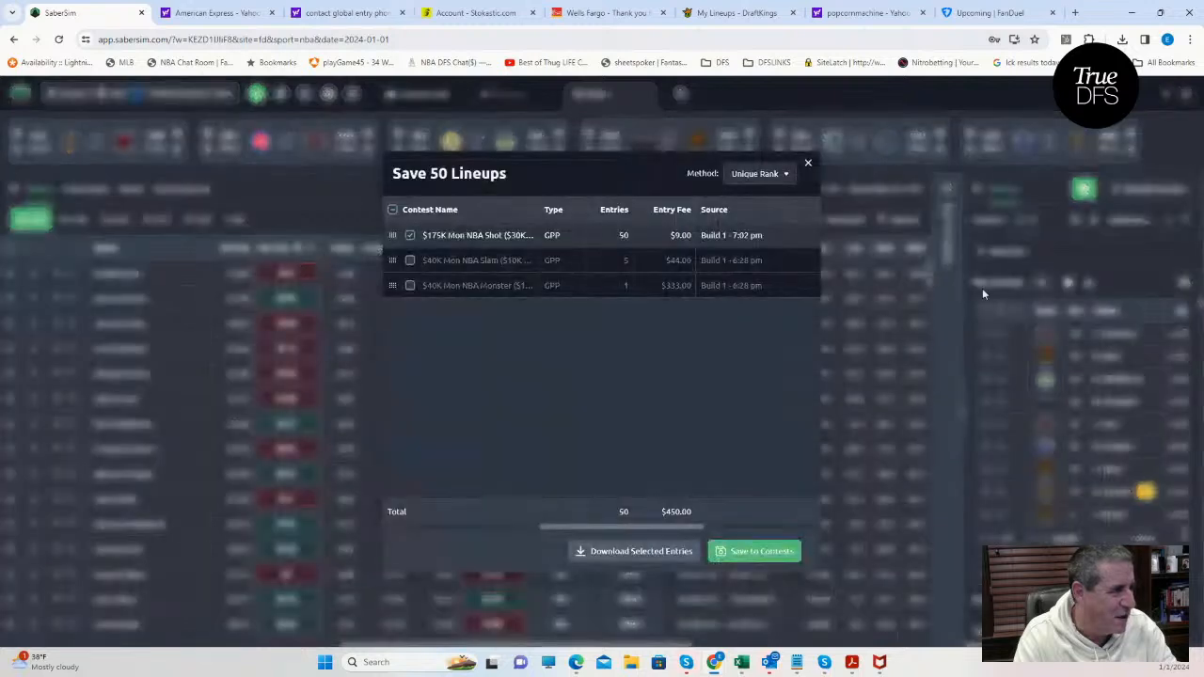
pyautogui.click(410, 235)
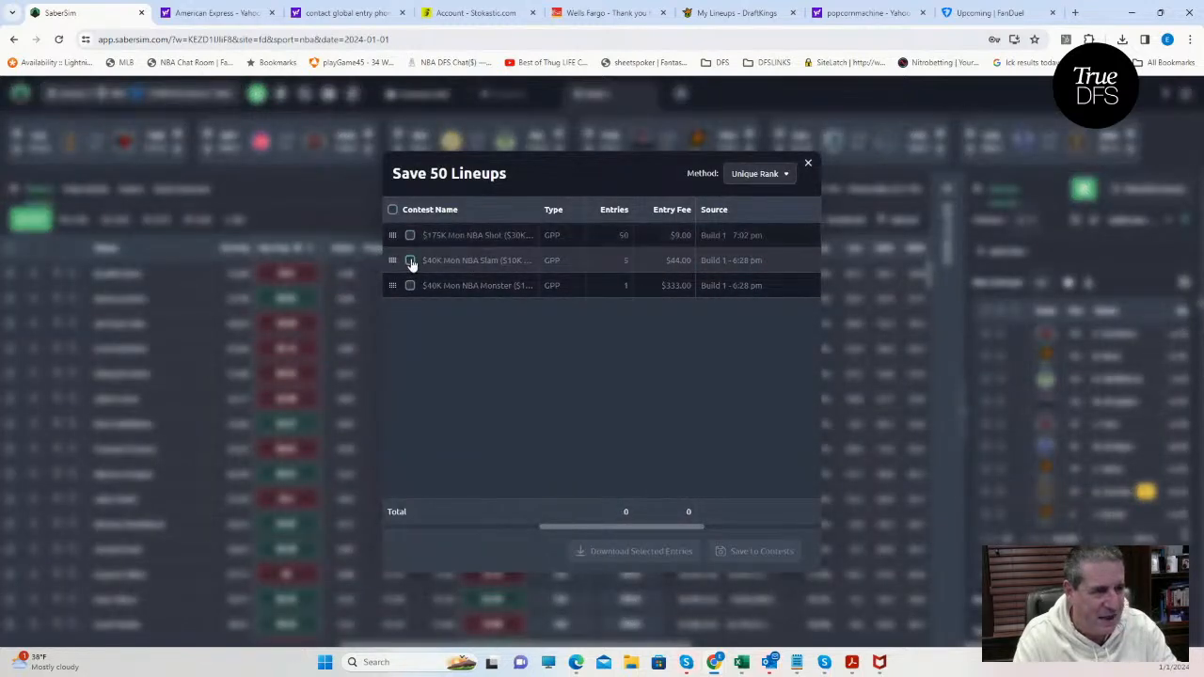
pyautogui.click(410, 260)
pyautogui.click(743, 551)
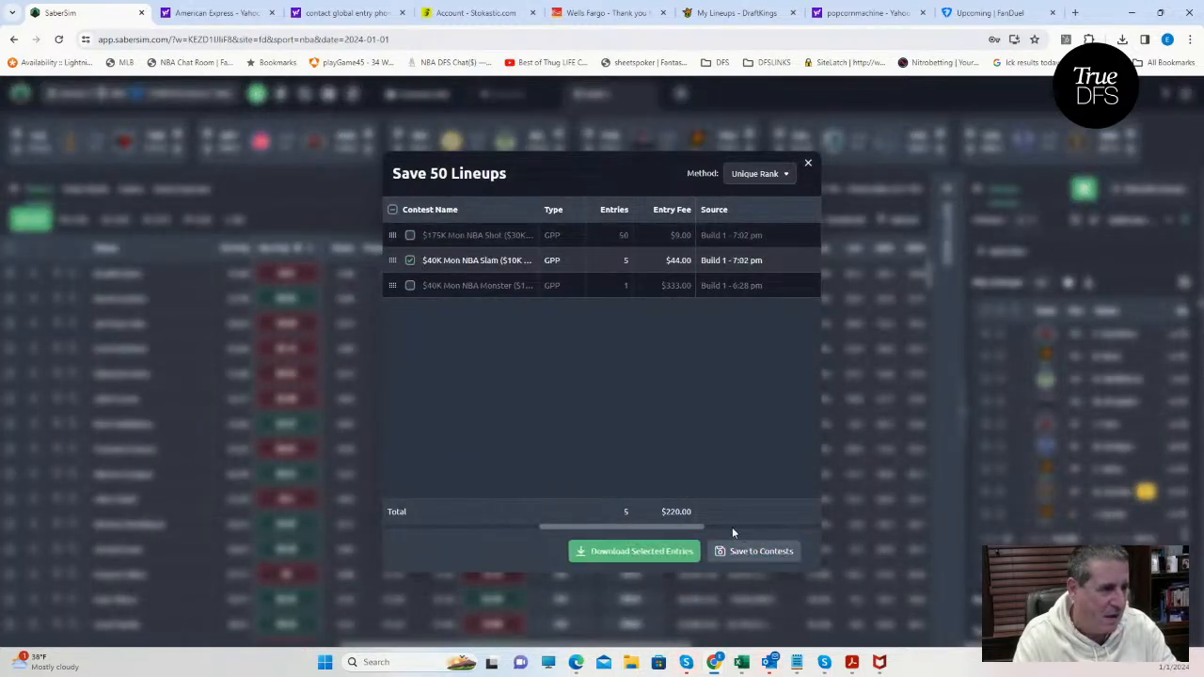
pyautogui.click(808, 166)
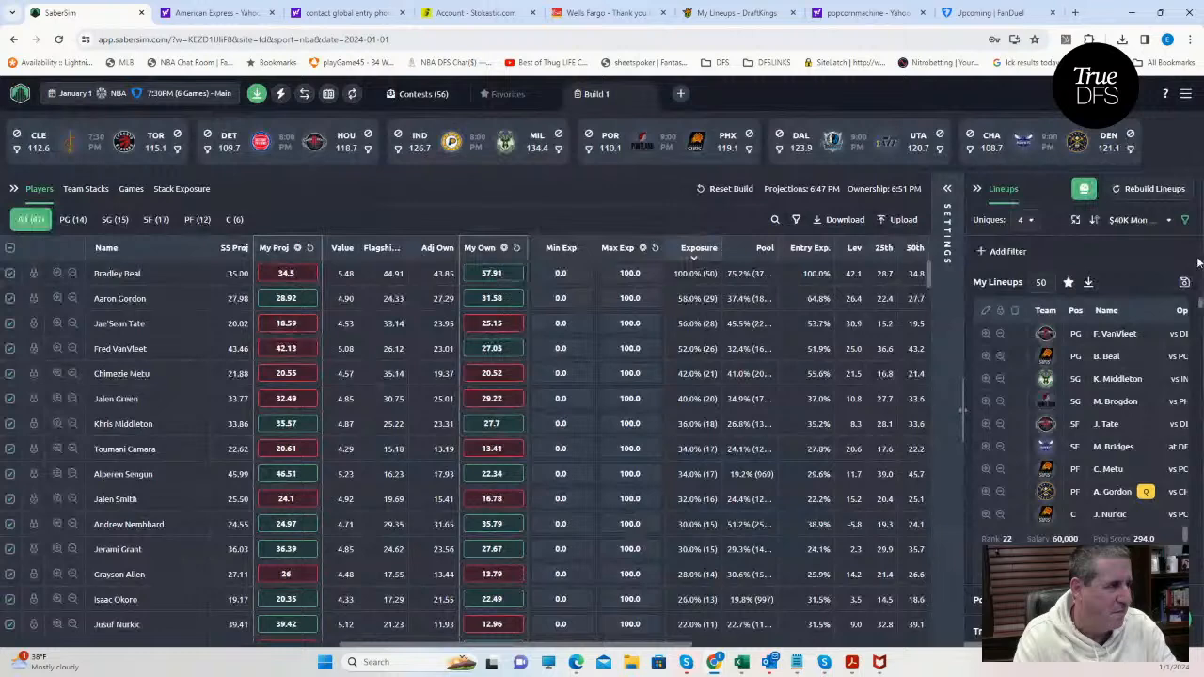
# Sort the lineups by RAROI for the $40K Mon NBA Monster contest.
pyautogui.click(1136, 220)
pyautogui.scroll(-5, 1113, 501)
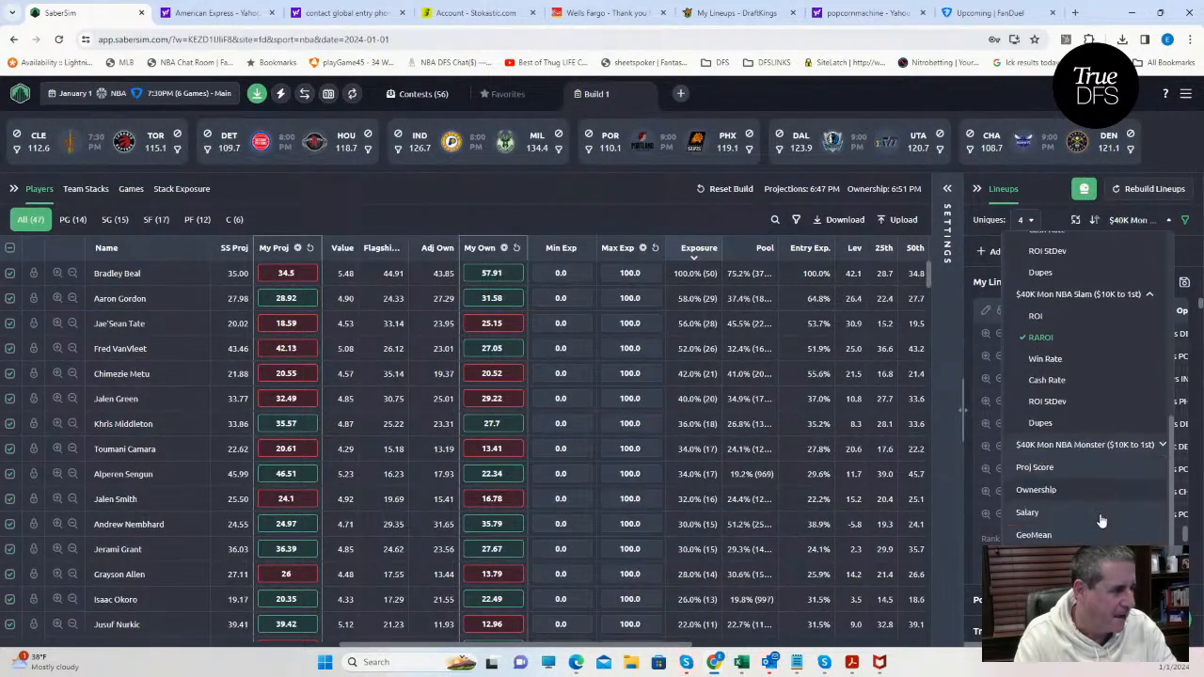
pyautogui.click(1075, 446)
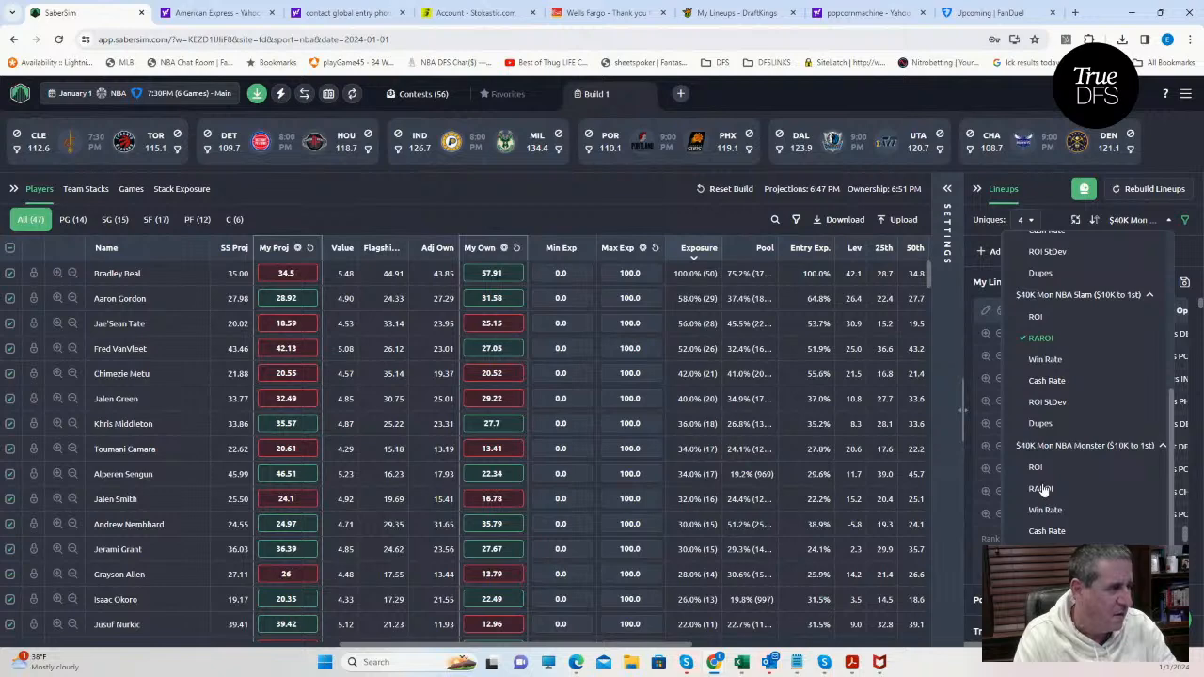
pyautogui.click(1041, 488)
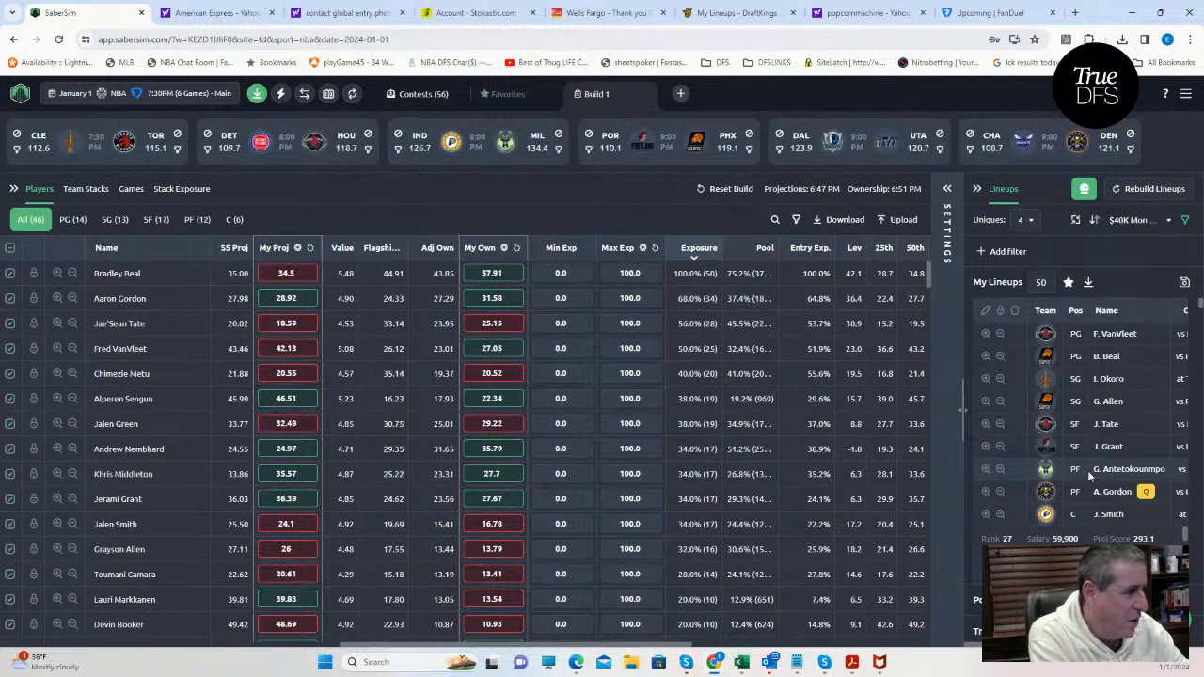
# Save the lineups to only the $40K Mon NBA Monster contest, download the FanDuel entries file, and close the dialog.
pyautogui.click(1183, 284)
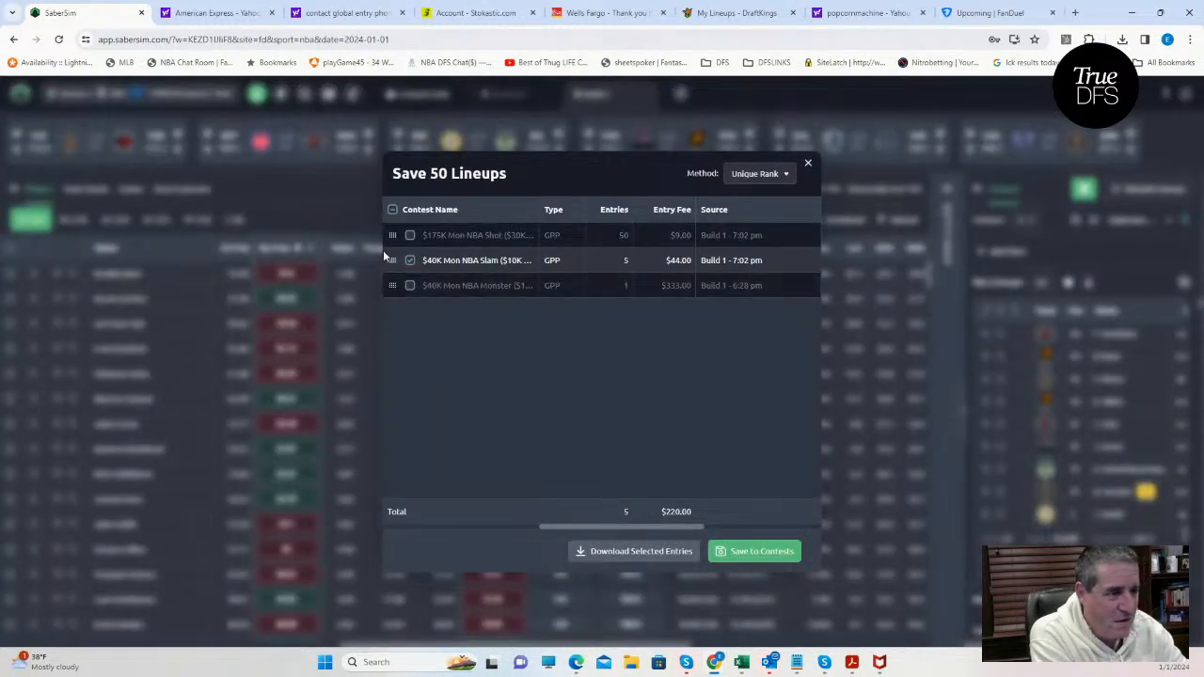
pyautogui.click(410, 286)
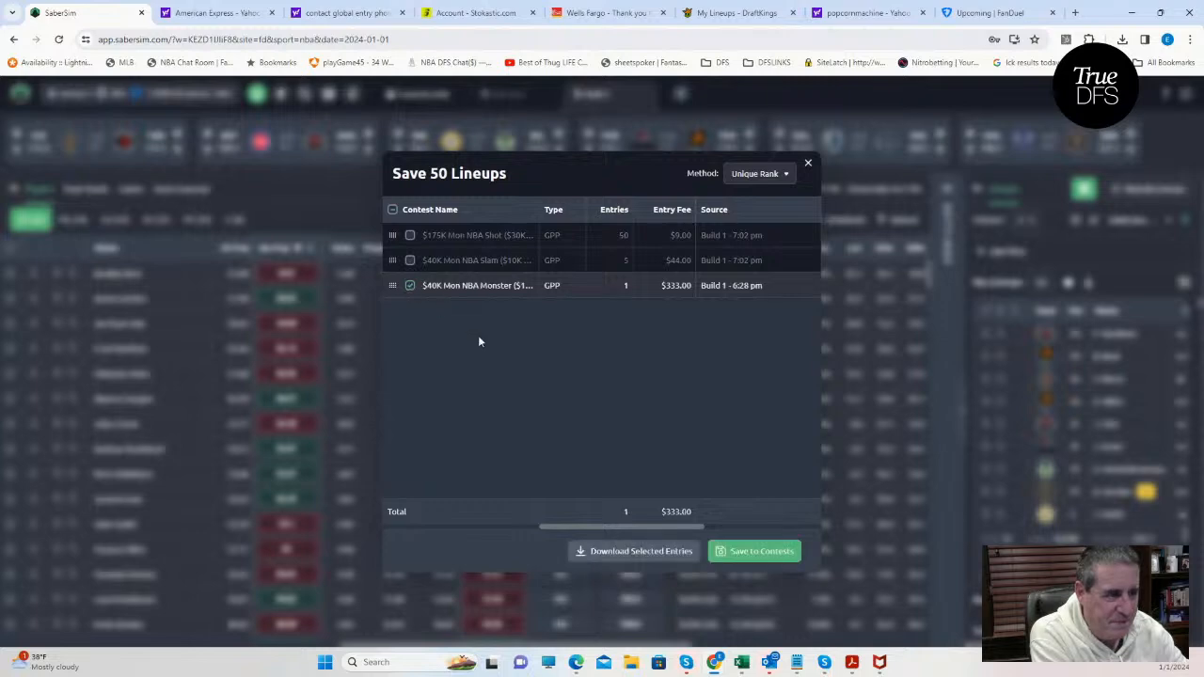
pyautogui.click(736, 552)
pyautogui.click(632, 555)
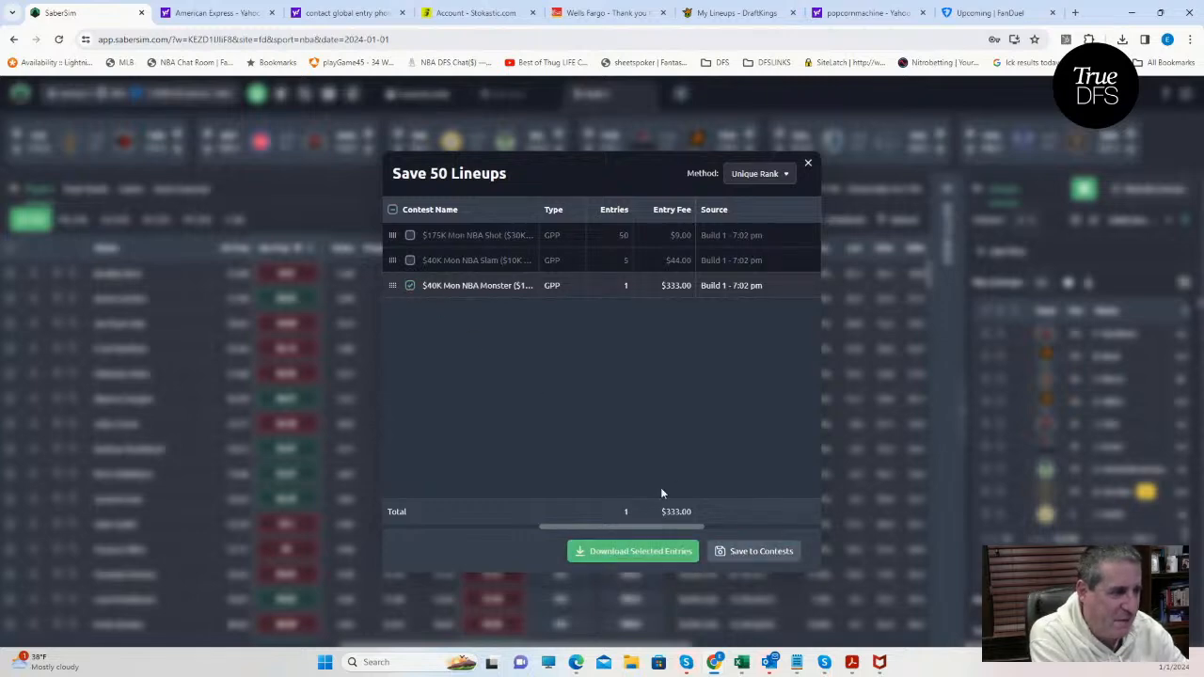
pyautogui.click(807, 164)
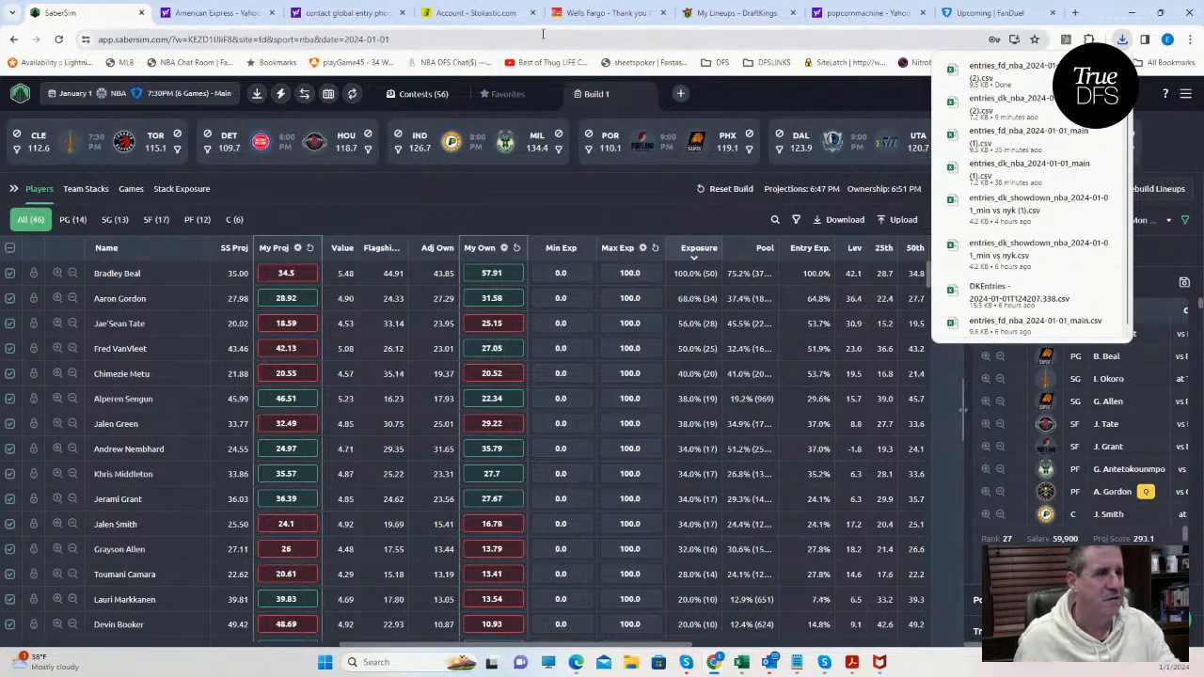
# Switch to FanDuel's upcoming entries and update the main slate entries by uploading the CSV file entries_fd_nba_2024-01-01_main (2) from Downloads.
pyautogui.click(988, 13)
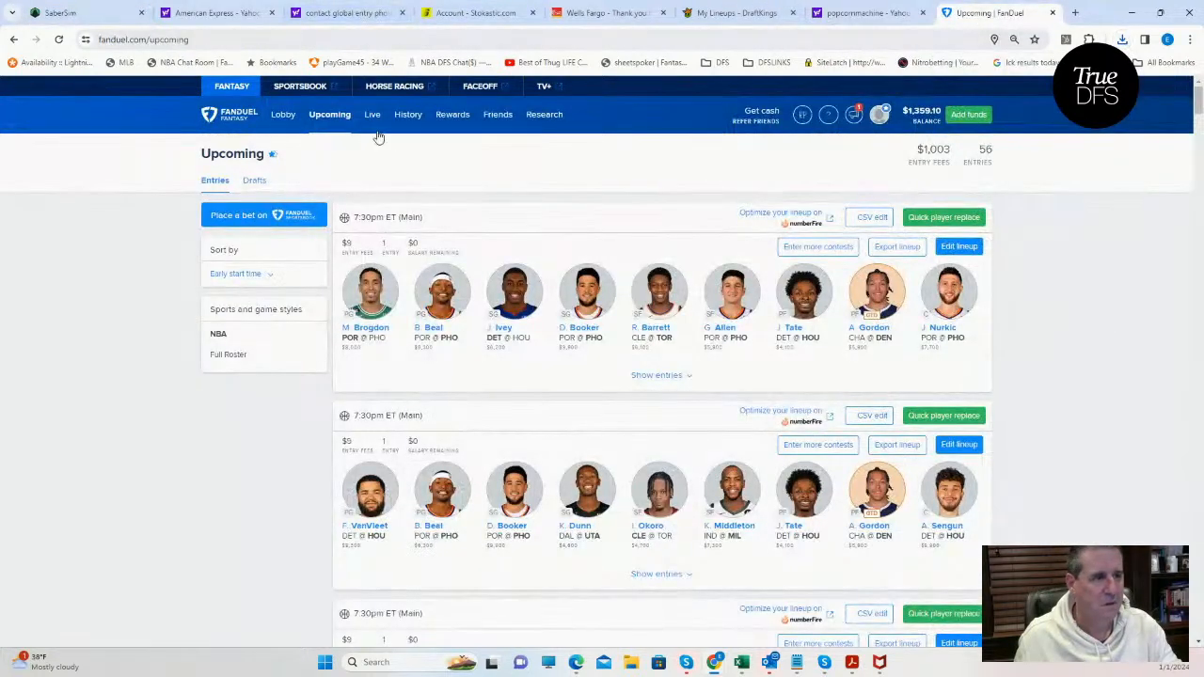
pyautogui.click(325, 118)
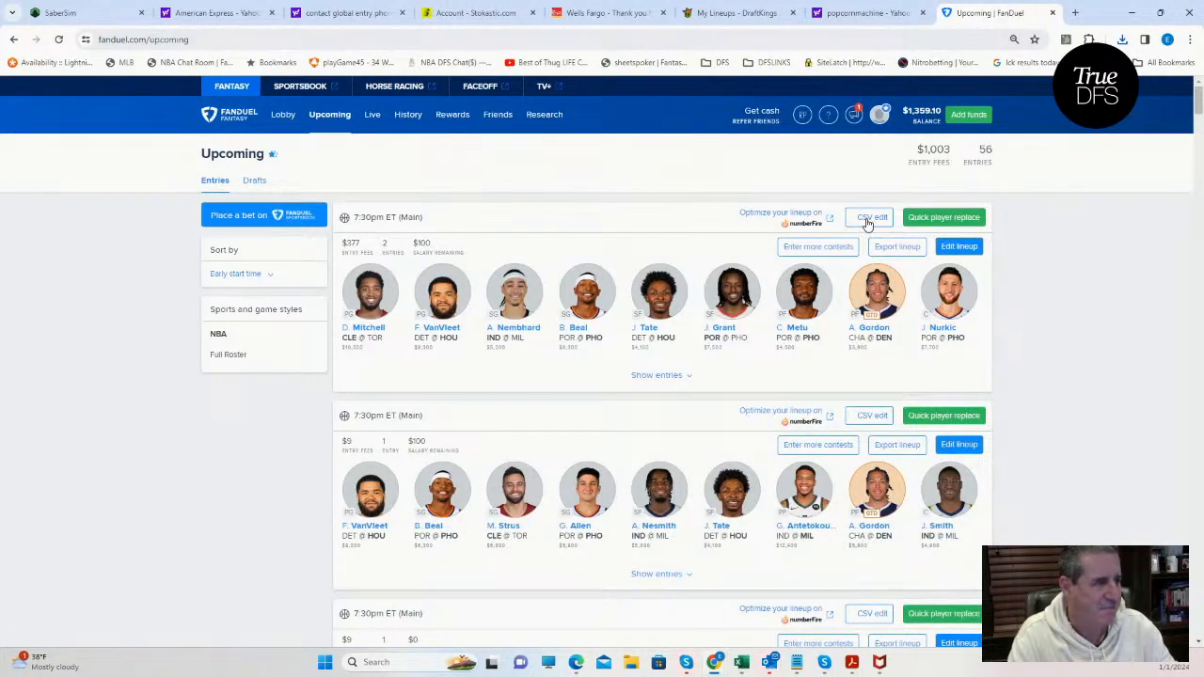
pyautogui.click(867, 219)
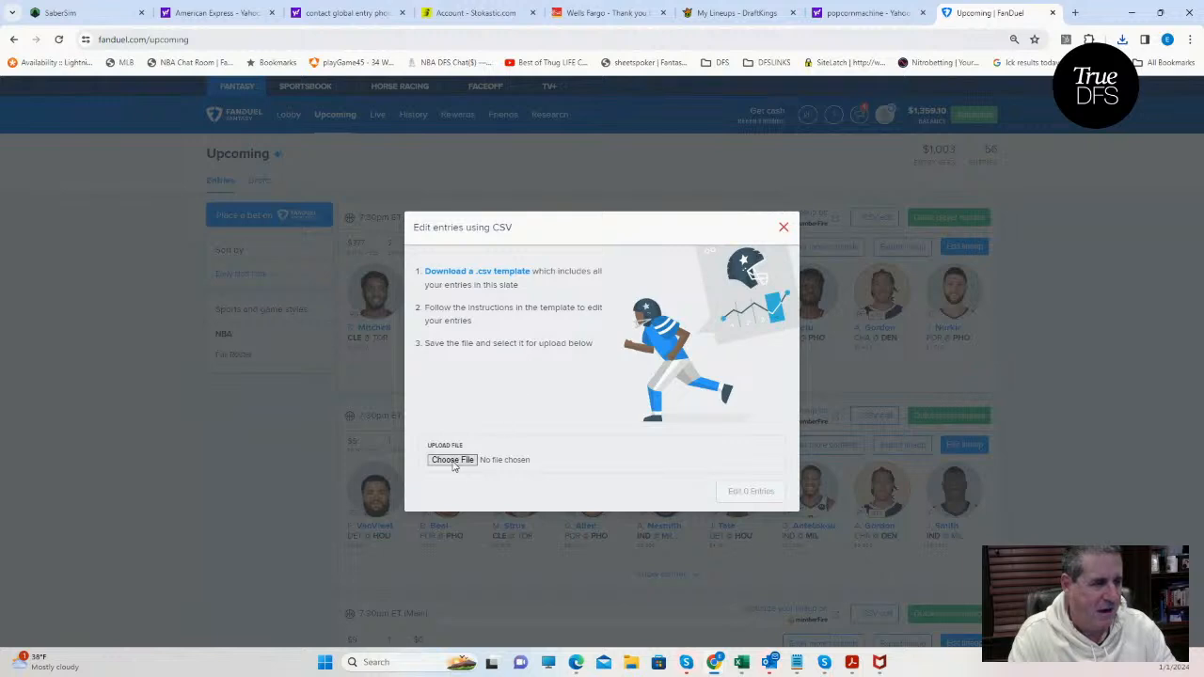
pyautogui.click(452, 460)
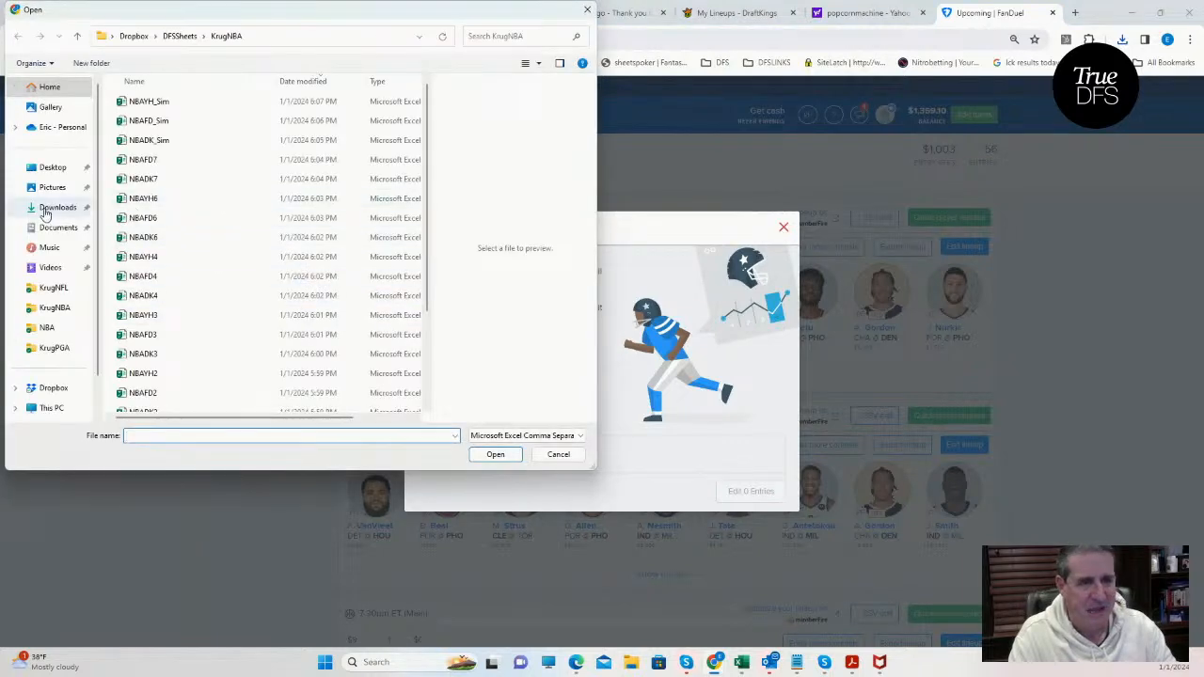
pyautogui.click(57, 206)
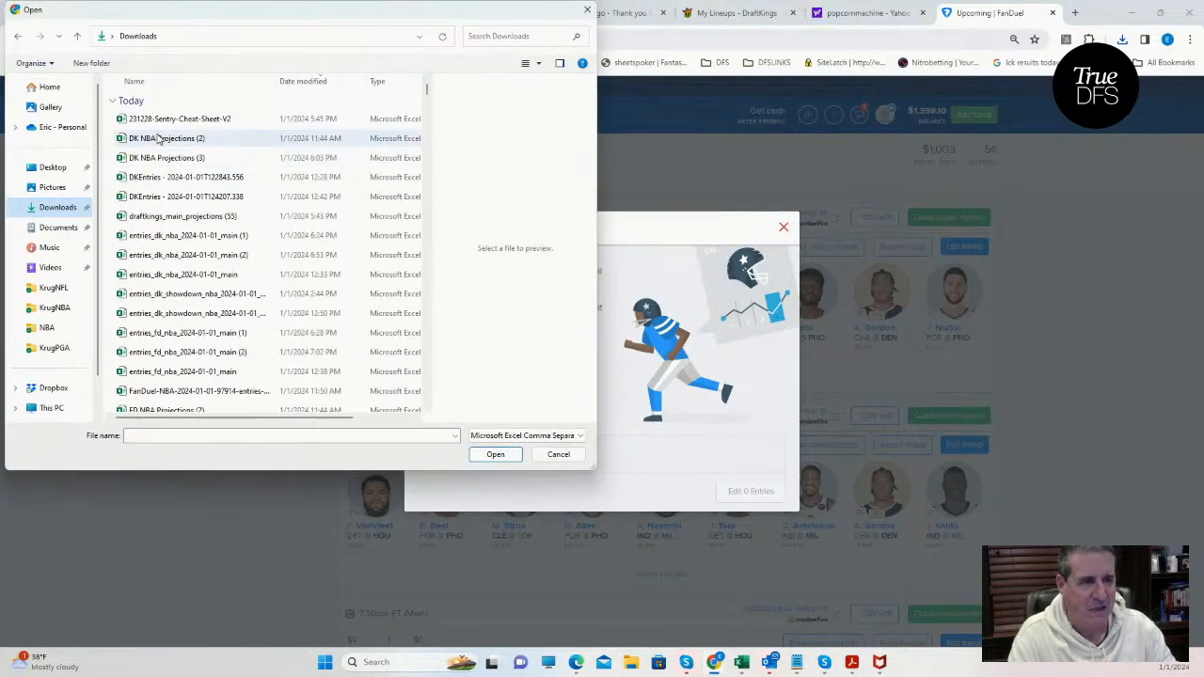
pyautogui.click(190, 121)
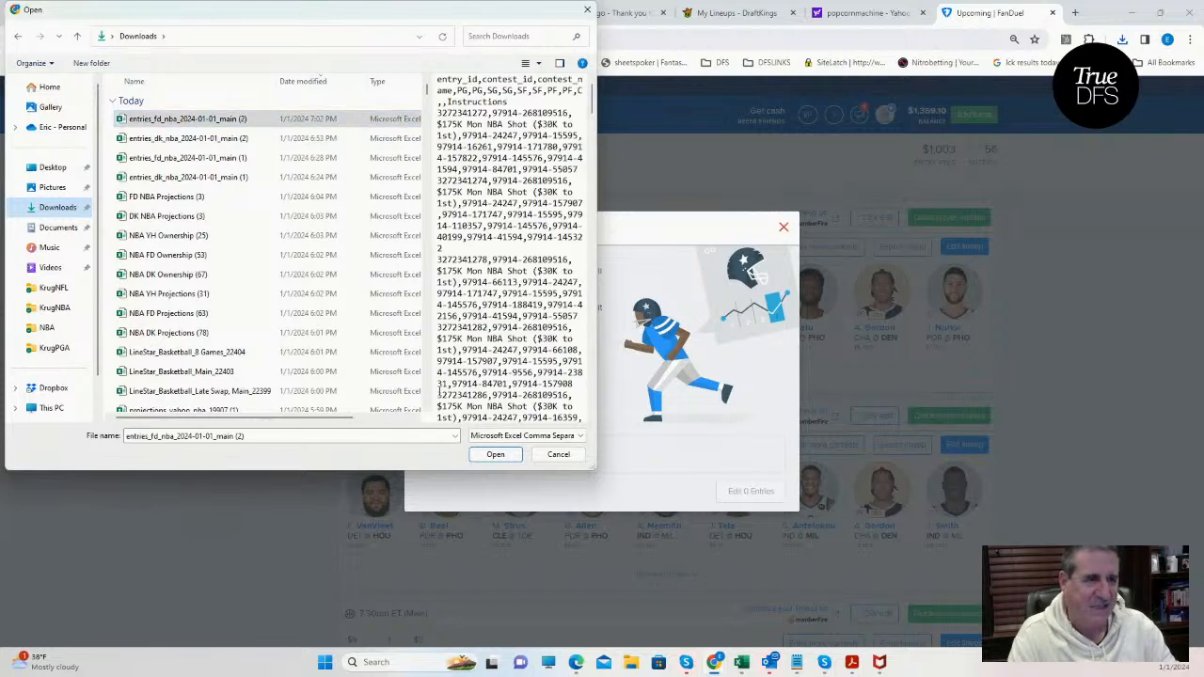
pyautogui.click(495, 455)
pyautogui.click(735, 491)
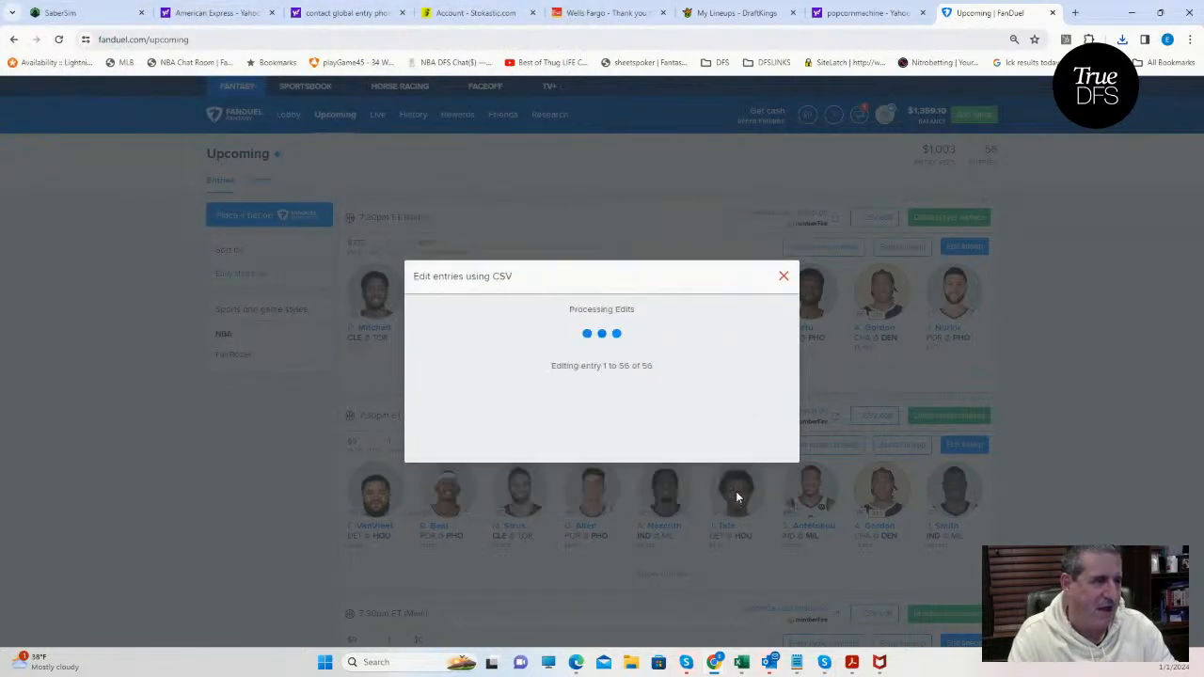
pyautogui.click(787, 279)
# Switch to SaberSim, load the DraftKings 7:30 PM NBA Main classic slate, and dismiss the exposure notice to keep editing.
pyautogui.click(96, 13)
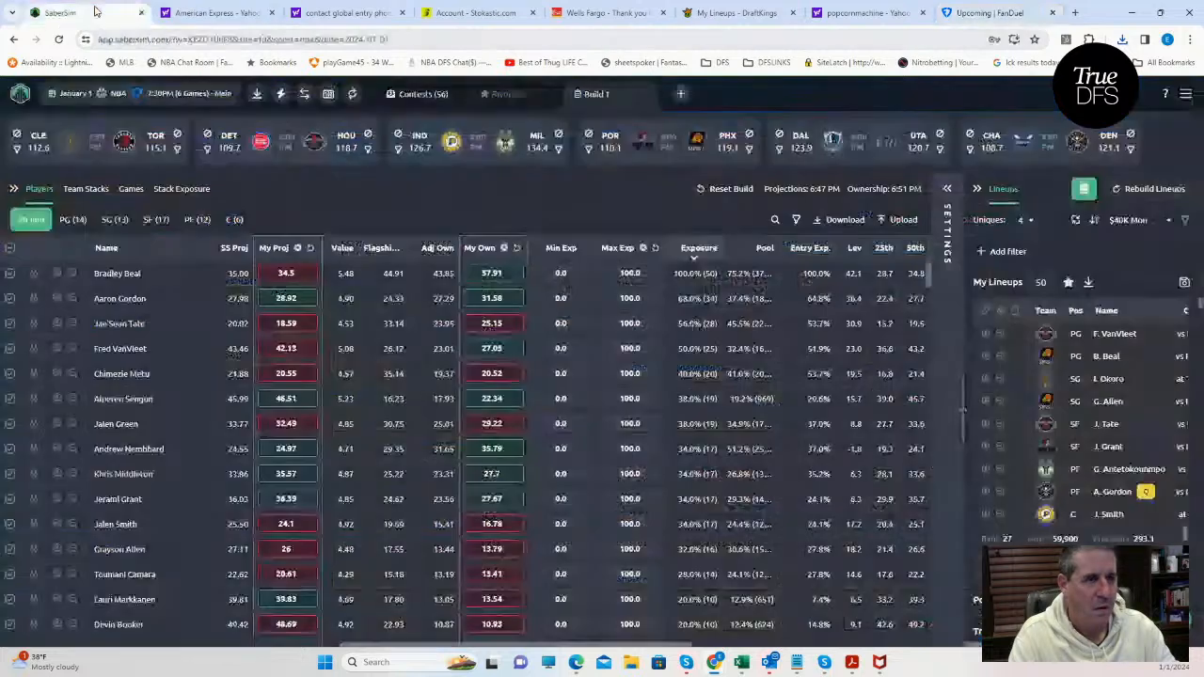
pyautogui.click(212, 95)
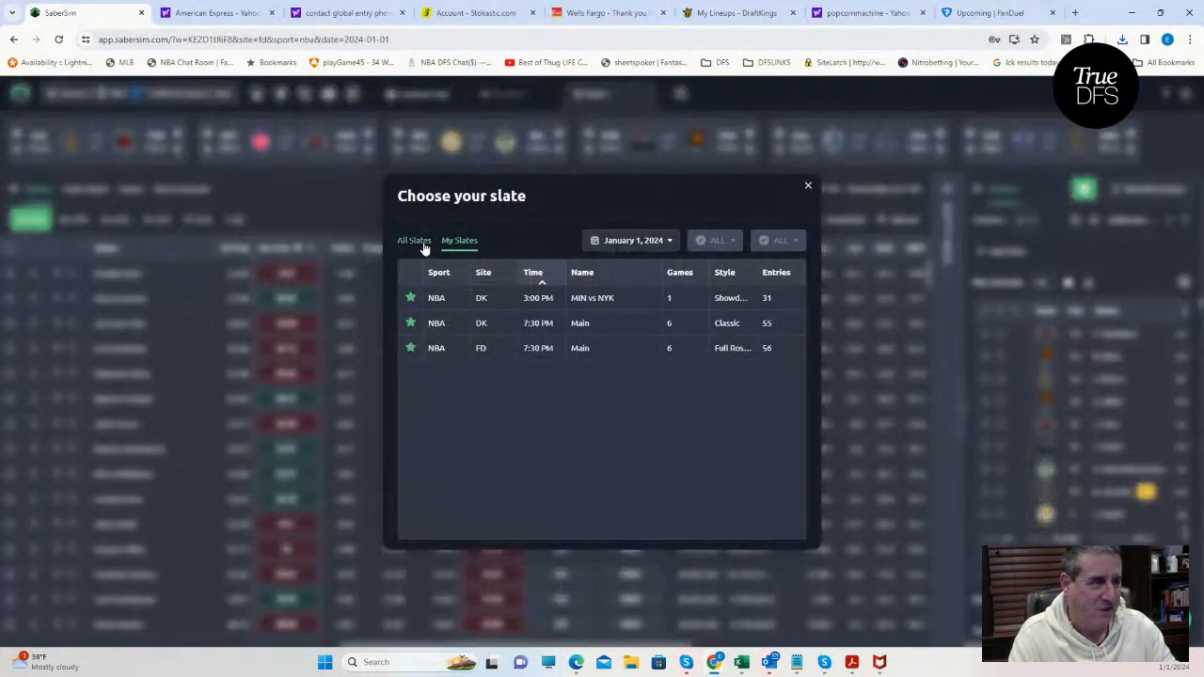
pyautogui.click(769, 241)
pyautogui.click(766, 272)
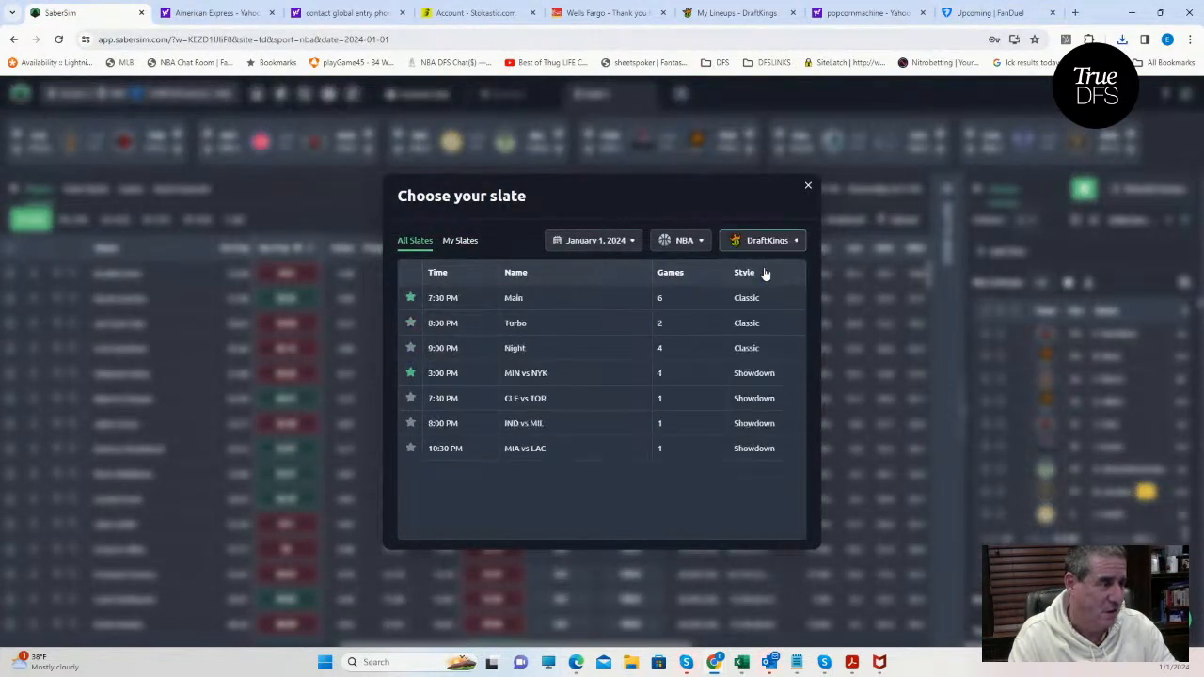
pyautogui.doubleClick(438, 301)
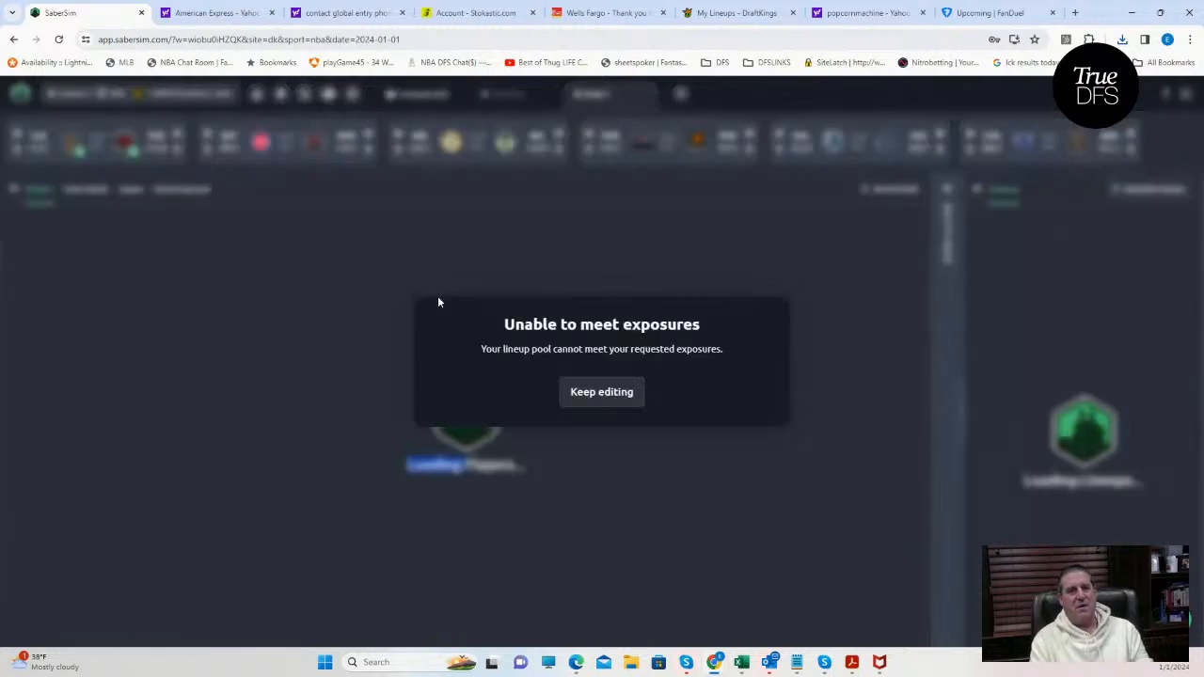
pyautogui.click(599, 393)
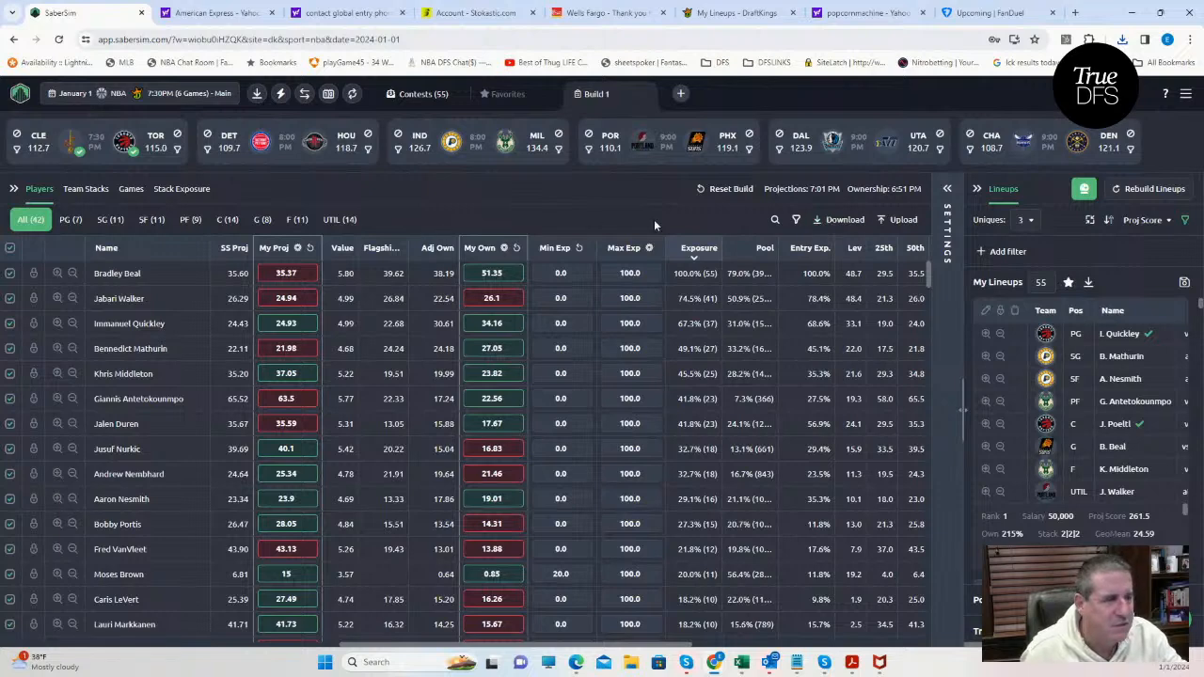
# Search the players for "easo" and sort the lineups by RAROI for the NBA $300K Fadeaway contest.
pyautogui.click(773, 221)
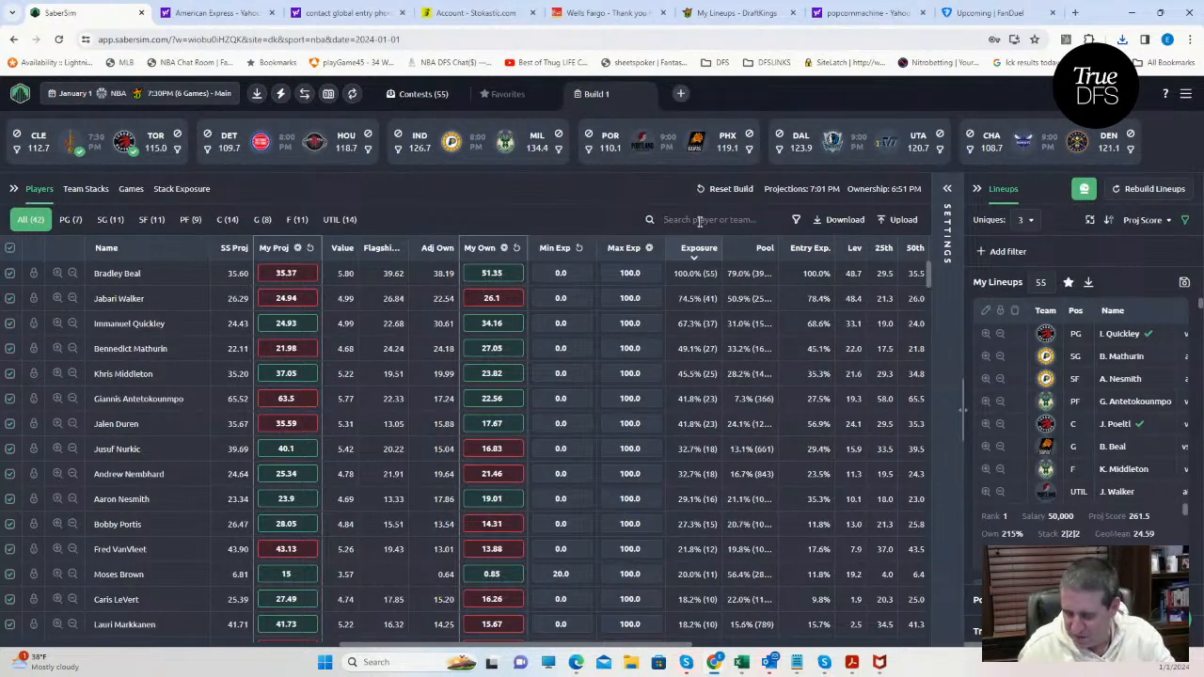
pyautogui.write('easo')
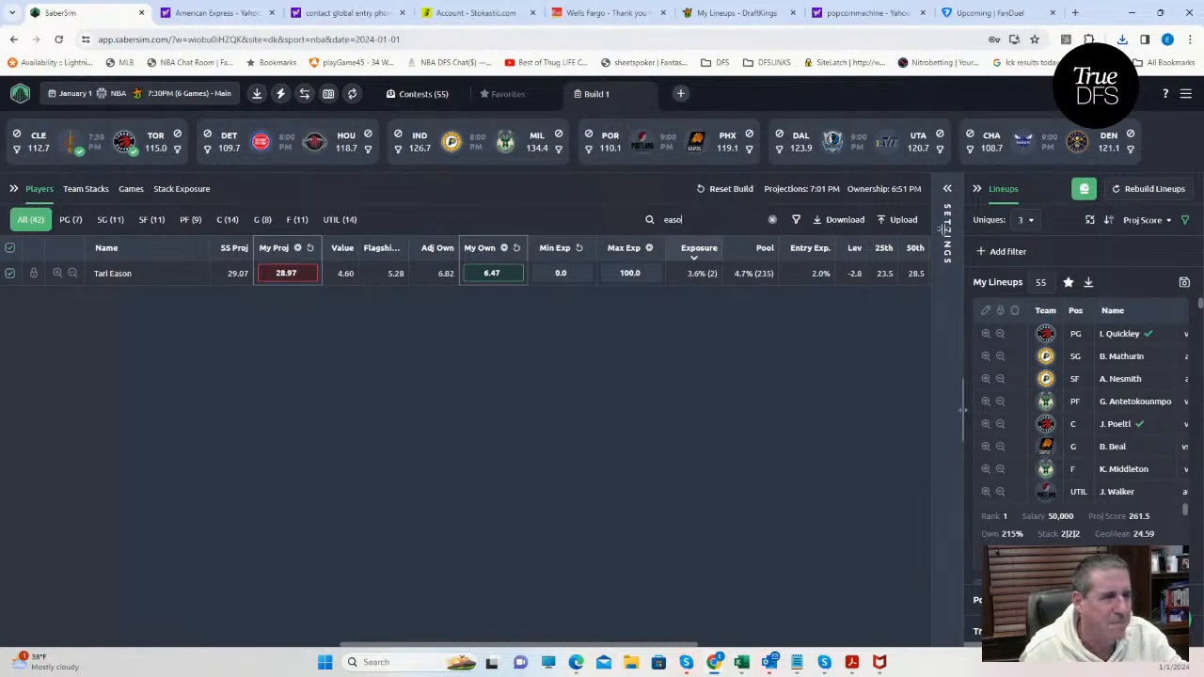
pyautogui.click(1145, 220)
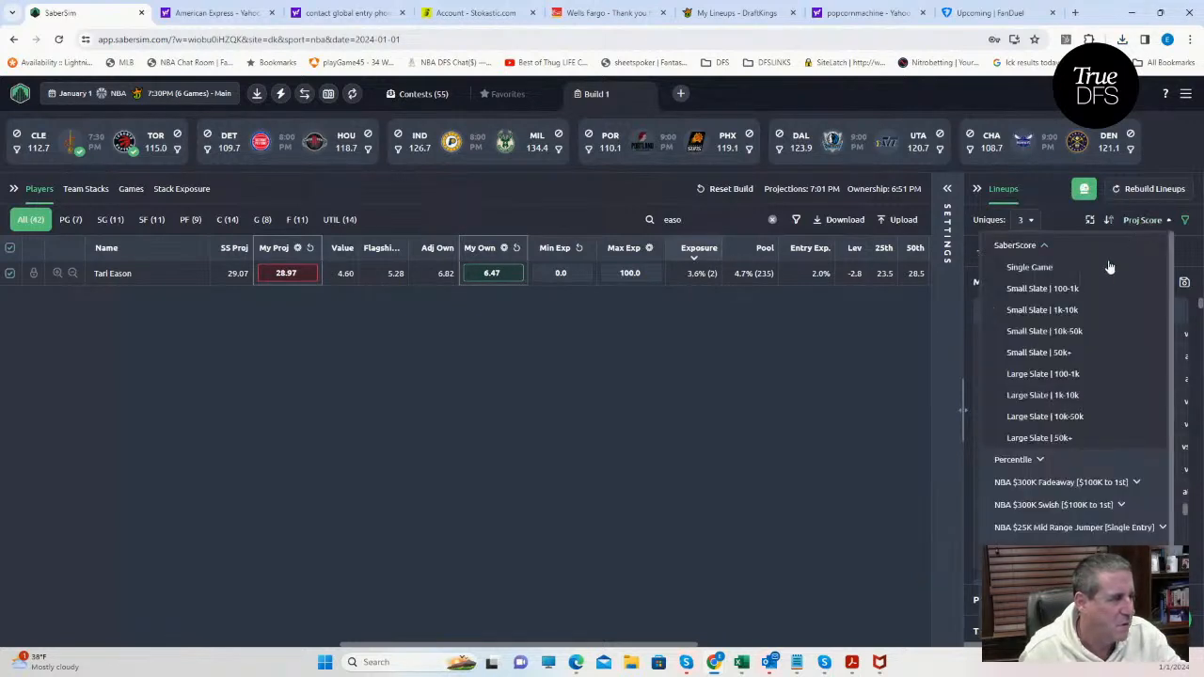
pyautogui.click(1057, 484)
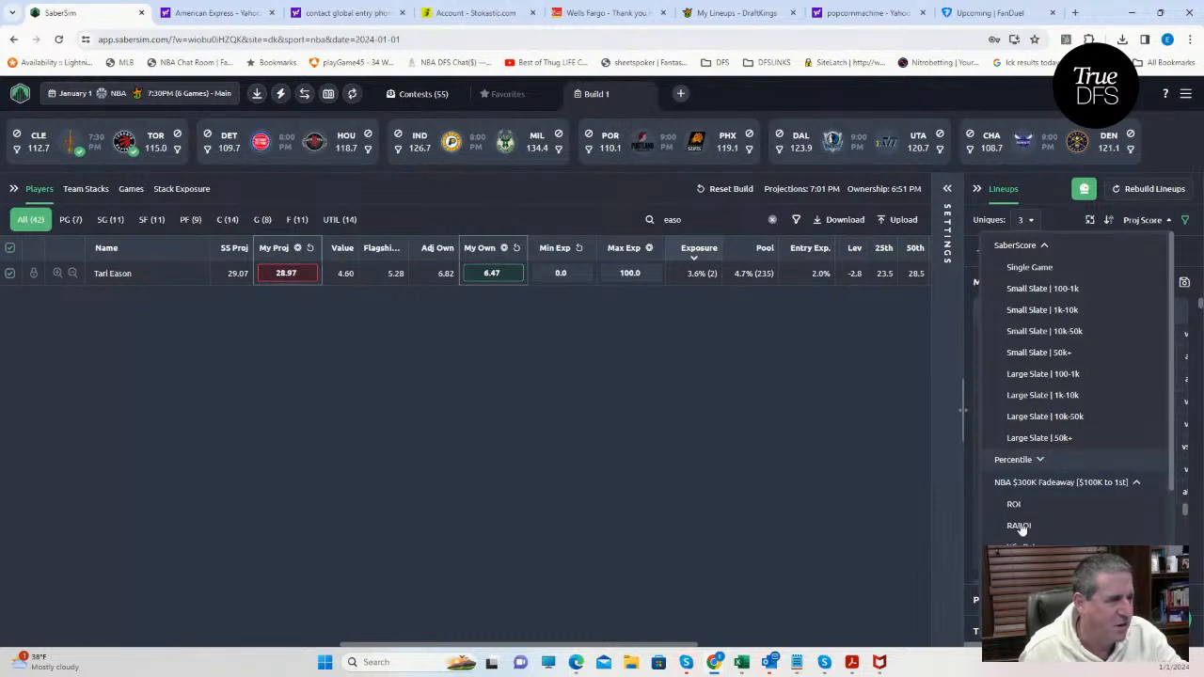
pyautogui.click(1019, 527)
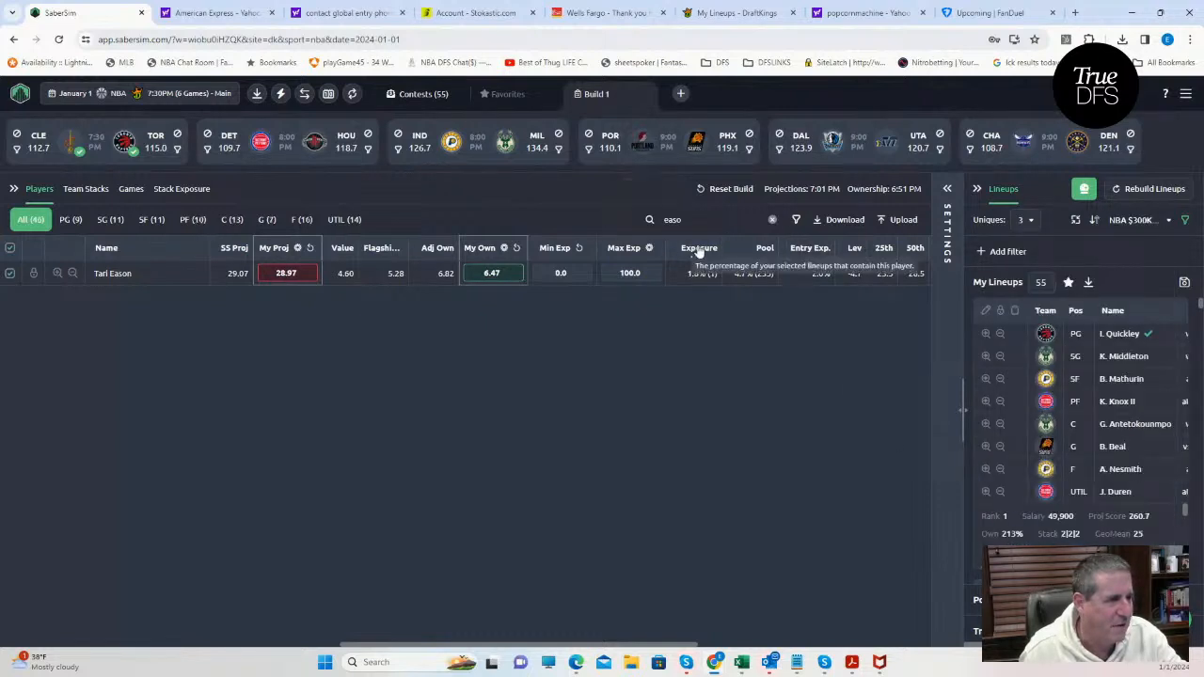
# Exclude Tari Eason from the player pool, apply the change, and clear the player search.
pyautogui.click(772, 221)
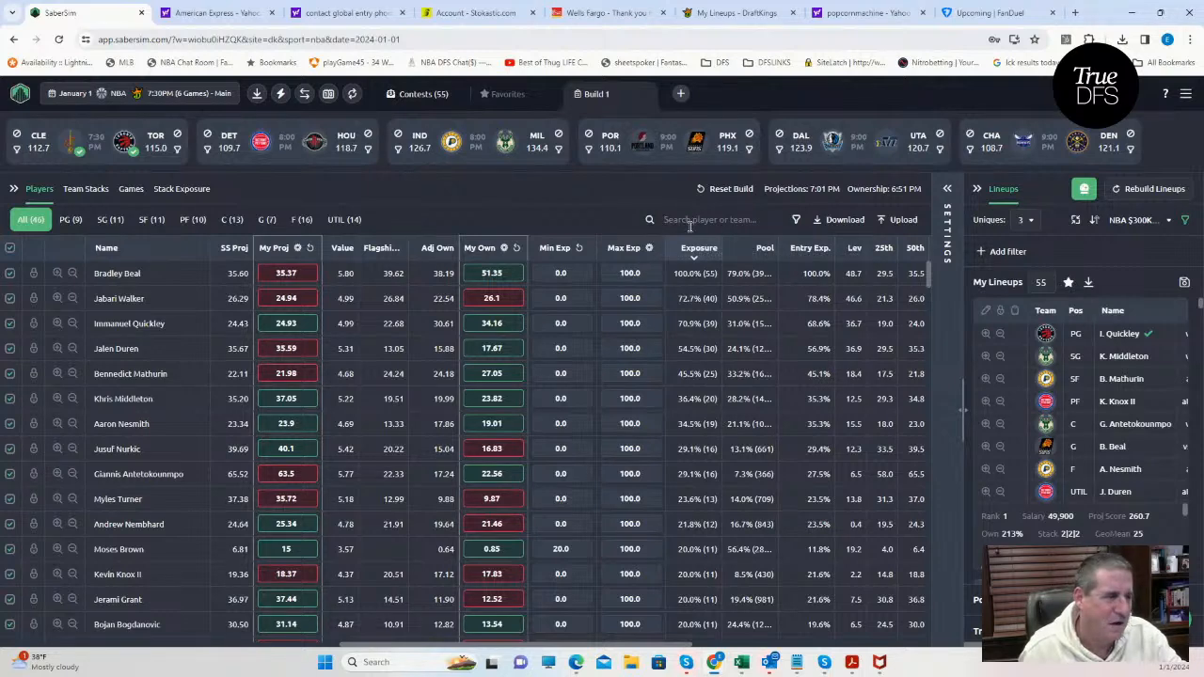
pyautogui.write('eas')
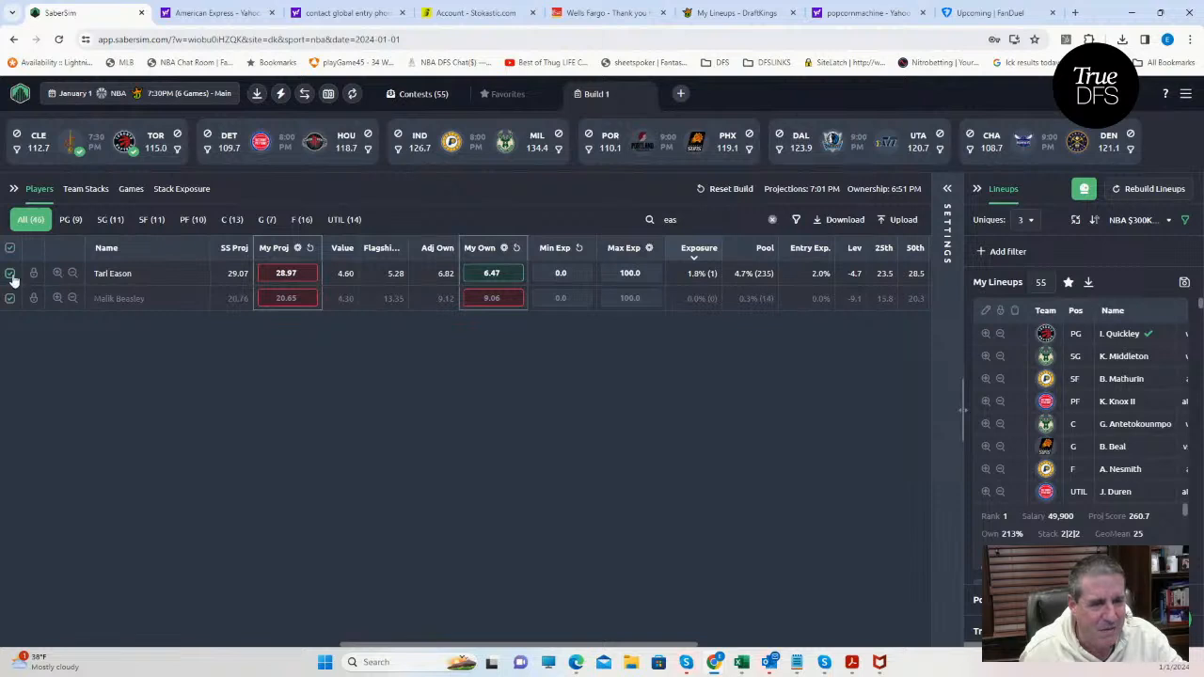
pyautogui.click(9, 274)
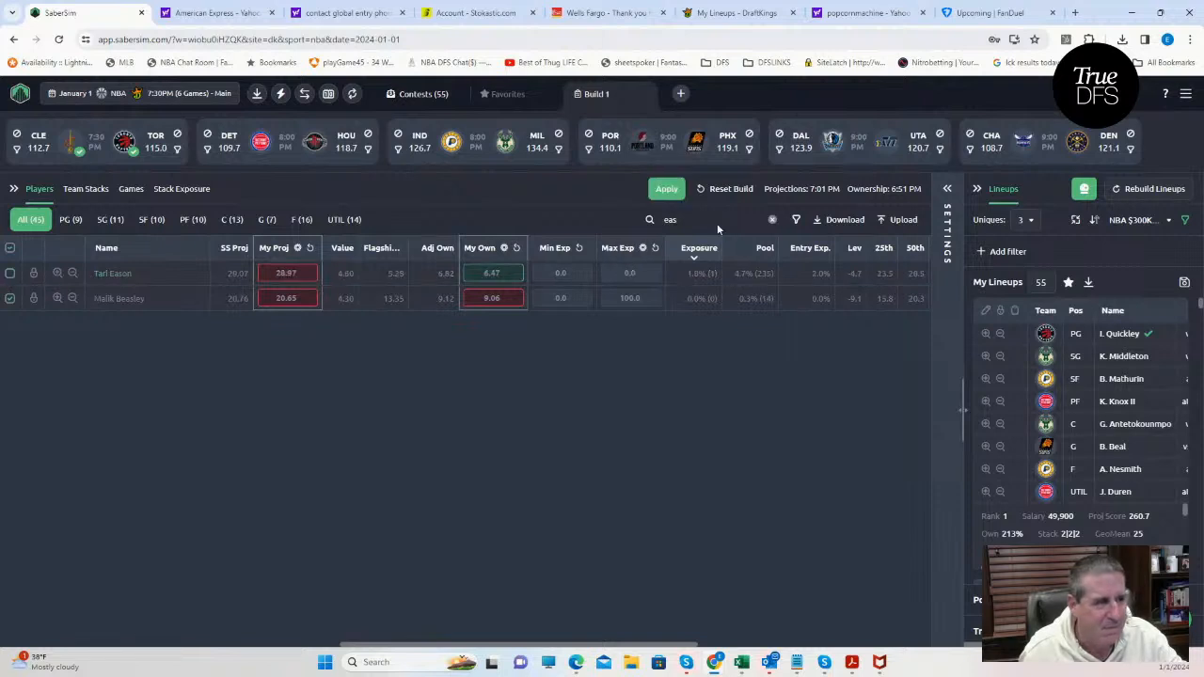
pyautogui.click(671, 193)
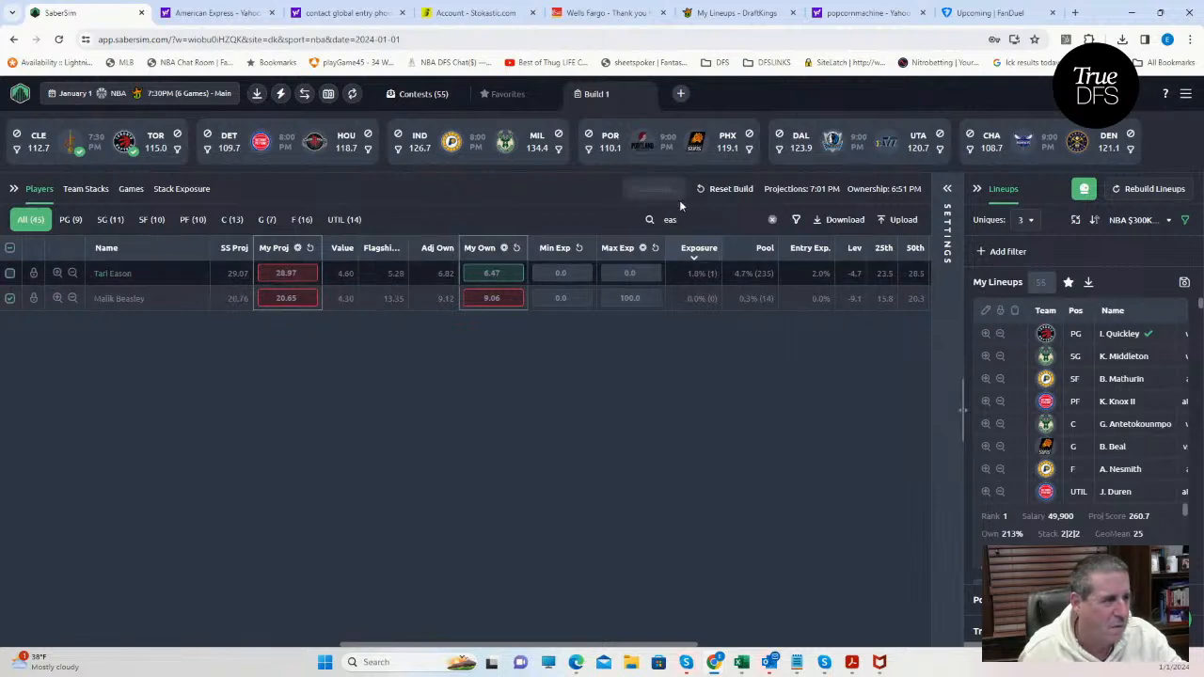
pyautogui.click(772, 220)
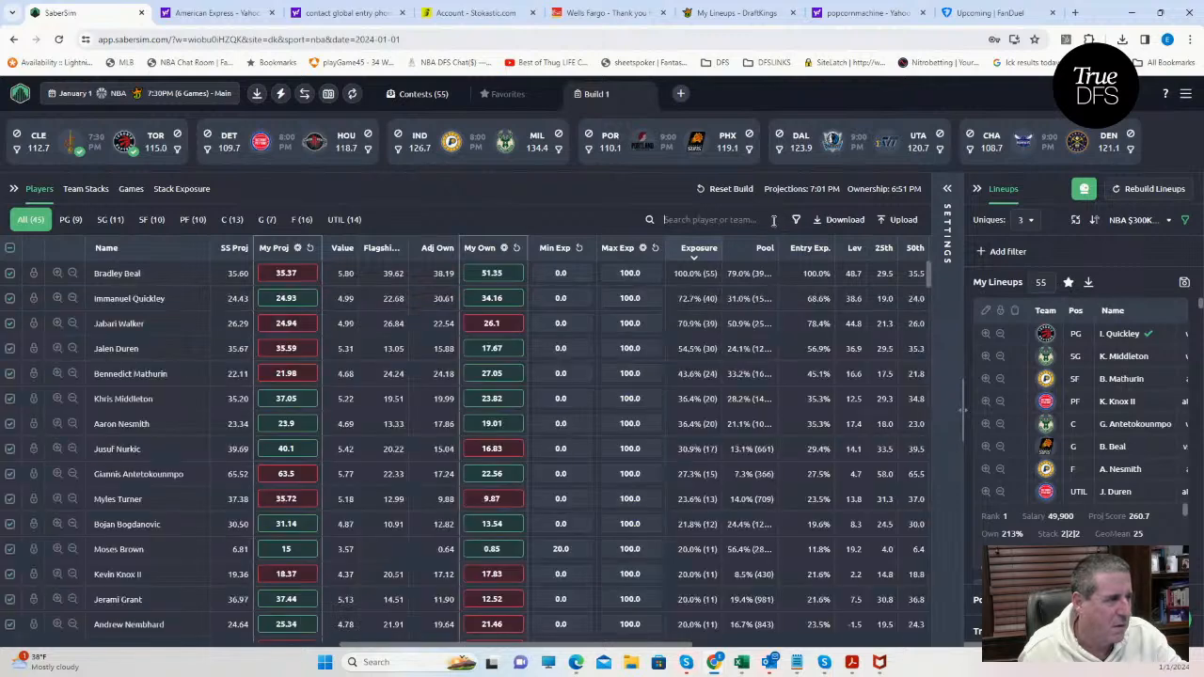
# Save the lineups to only the NBA $300K Fadeaway contest and close the save dialog.
pyautogui.click(1185, 284)
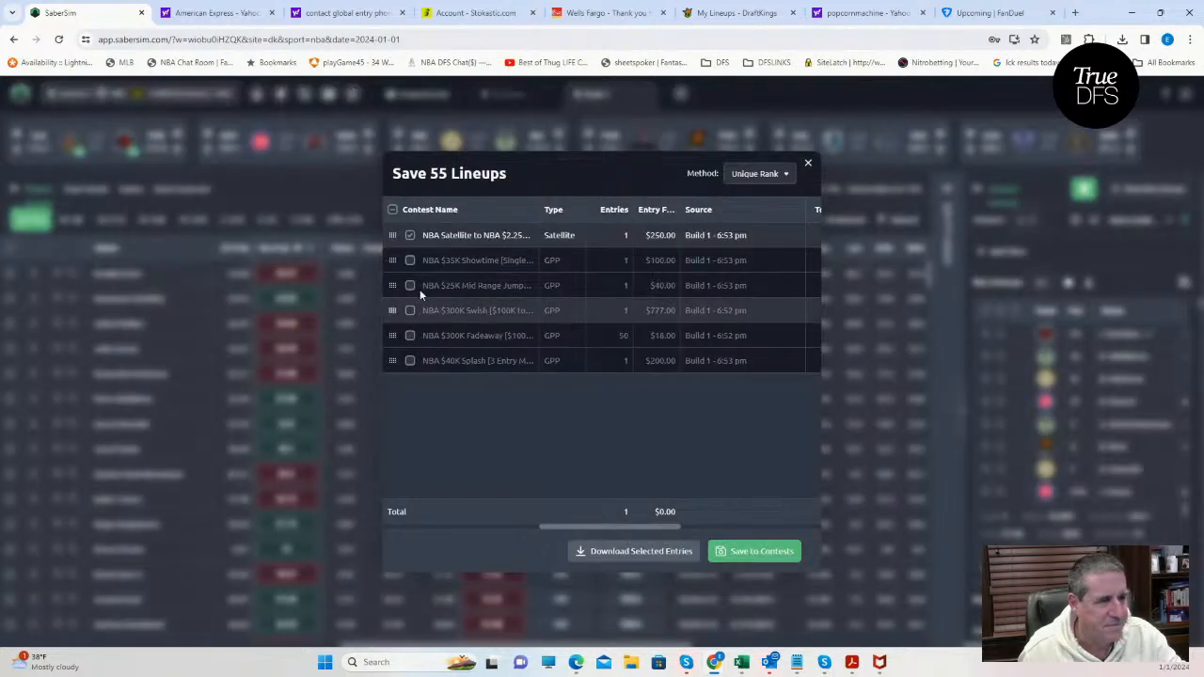
pyautogui.click(410, 336)
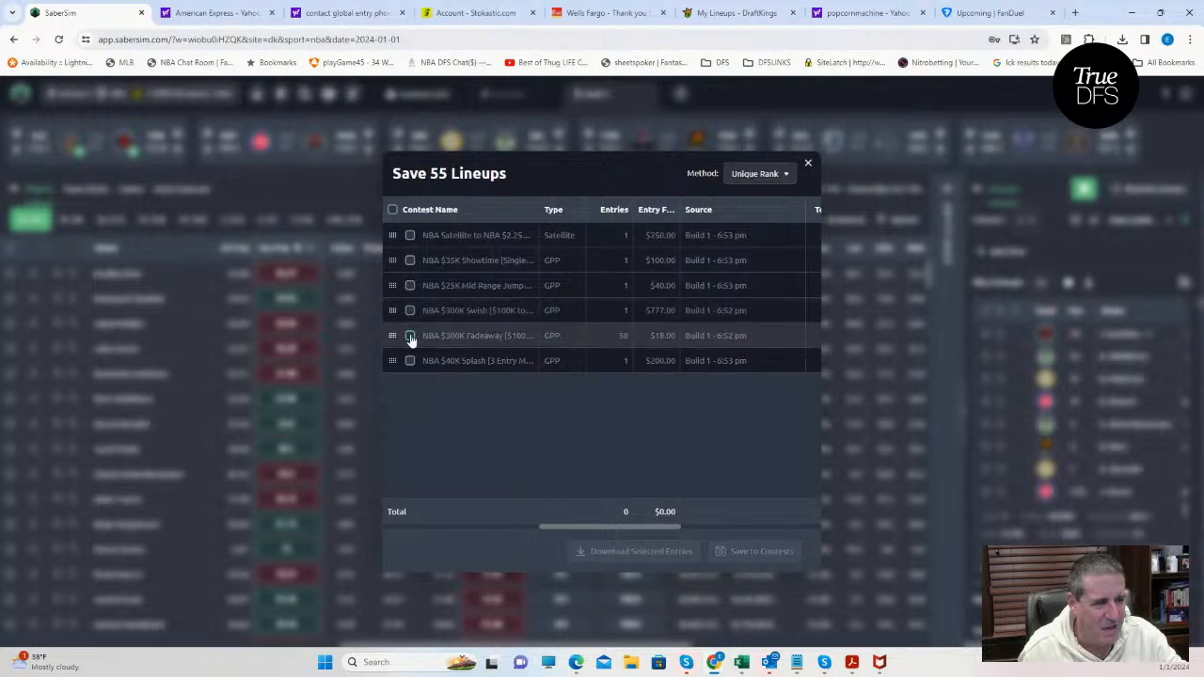
pyautogui.click(743, 550)
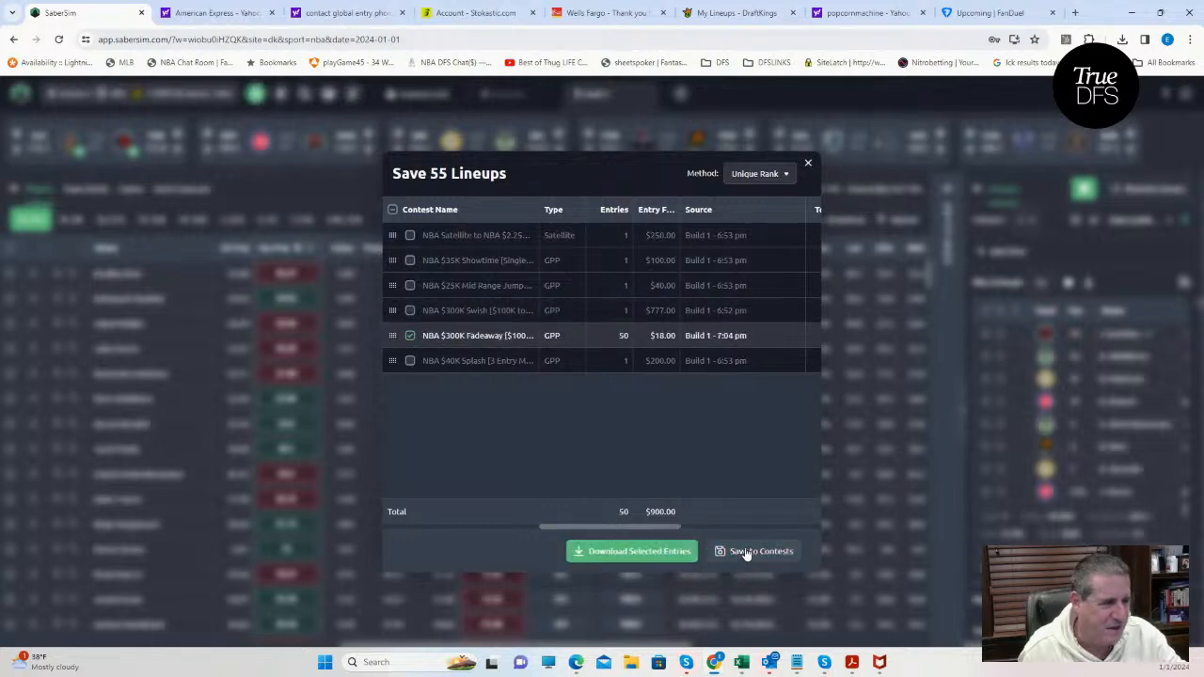
pyautogui.click(810, 165)
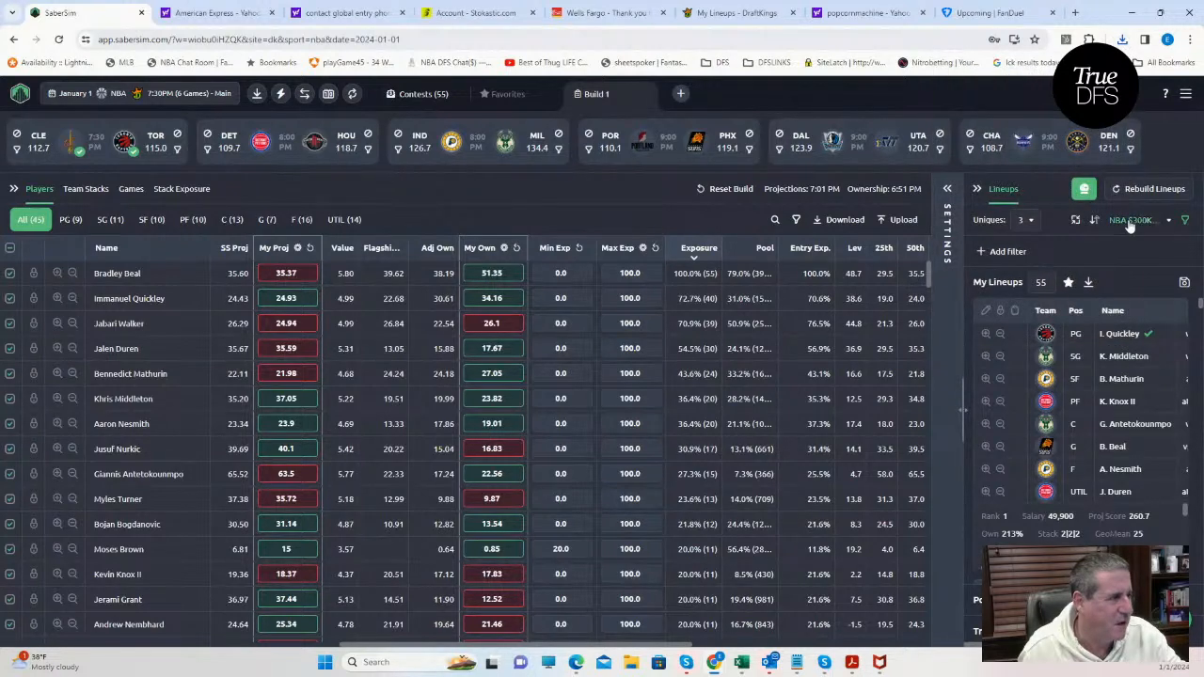
# Sort the lineups by RAROI for the NBA $25K Mid Range Jumper single-entry contest.
pyautogui.click(1129, 221)
pyautogui.scroll(-5, 1073, 479)
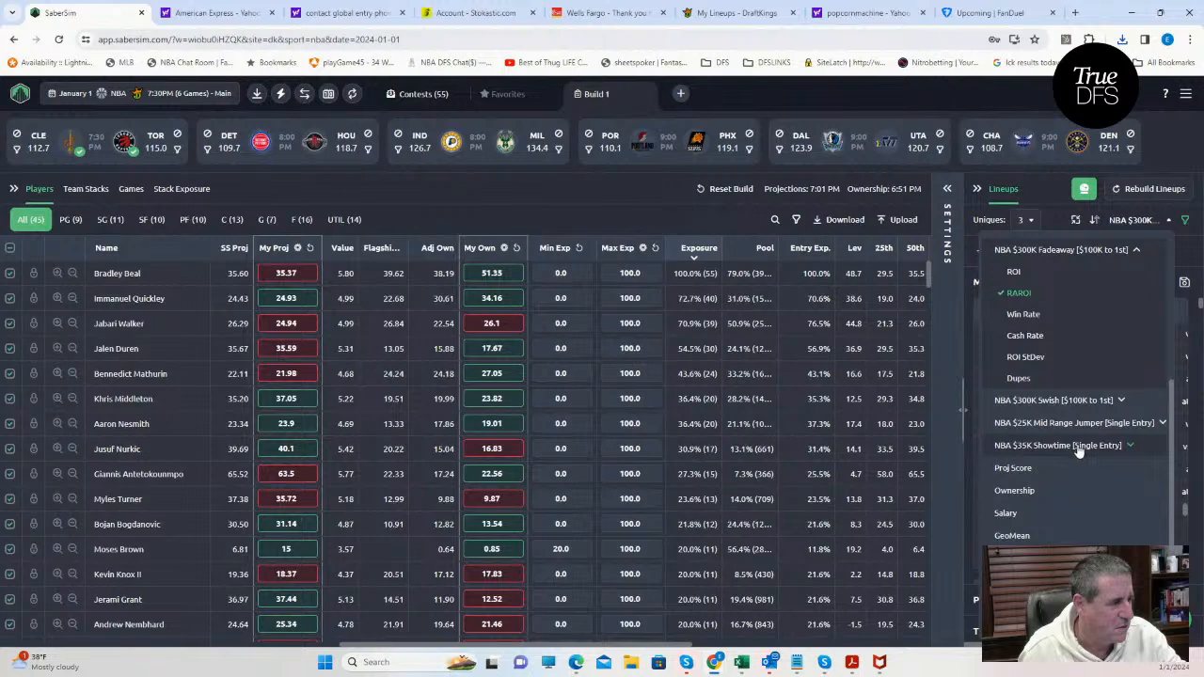
pyautogui.scroll(2, 1079, 406)
pyautogui.scroll(-2, 1072, 424)
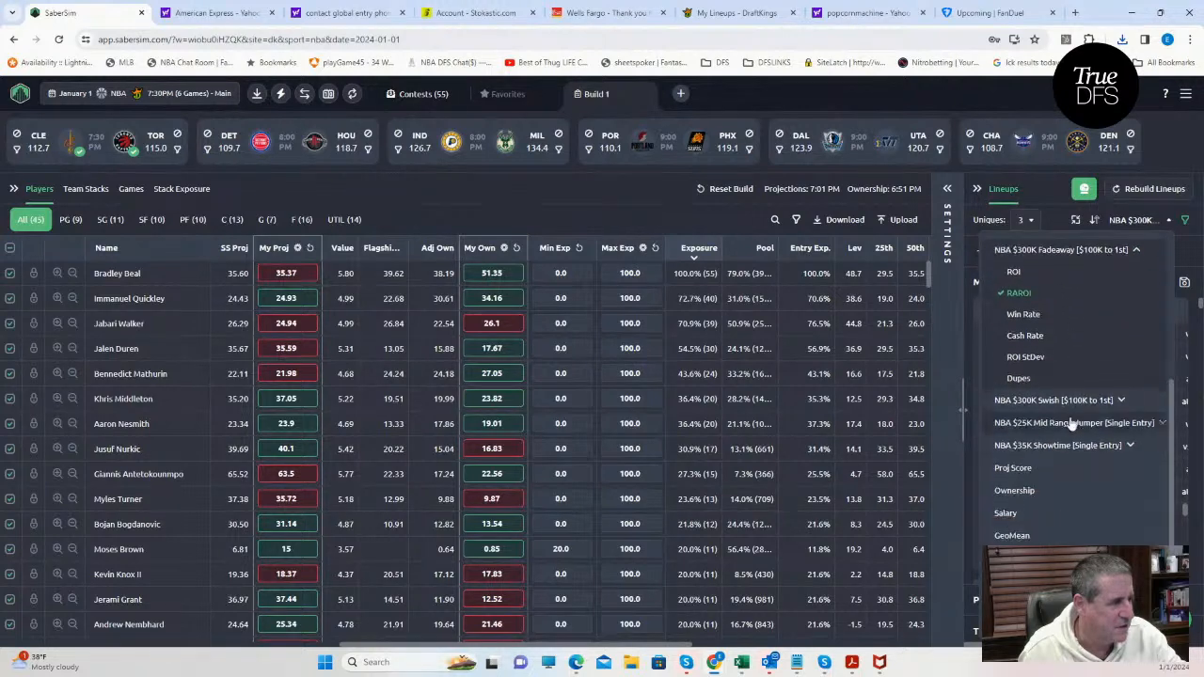
pyautogui.scroll(3, 1072, 423)
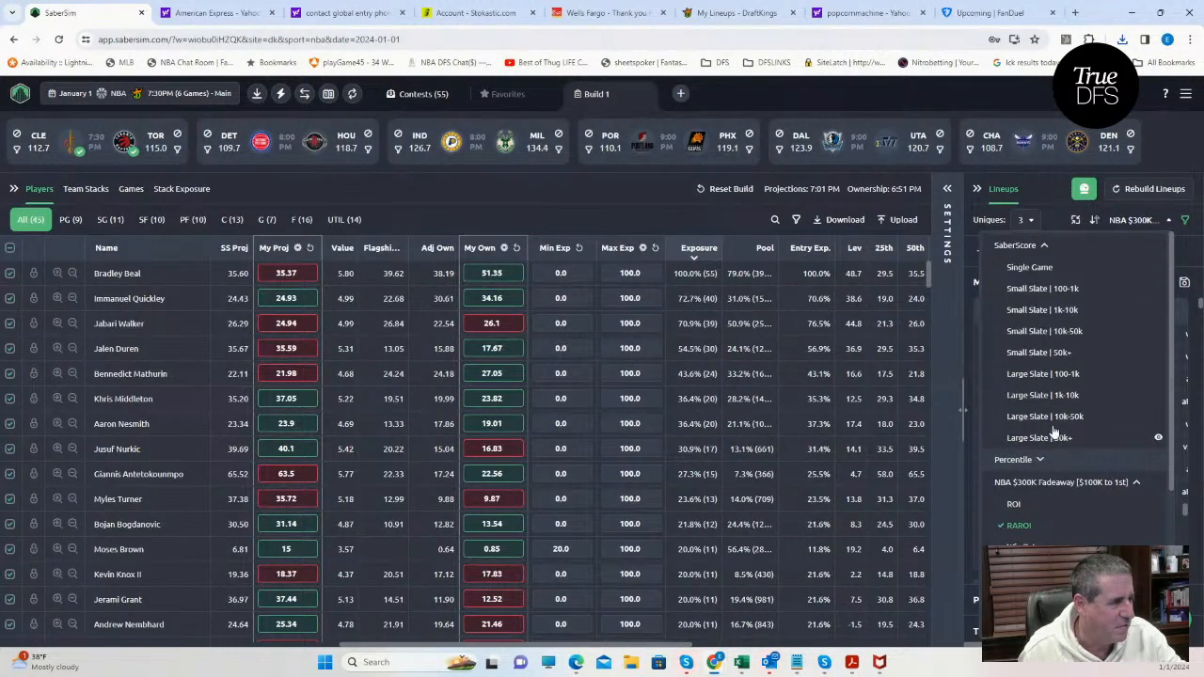
pyautogui.scroll(-3, 1058, 442)
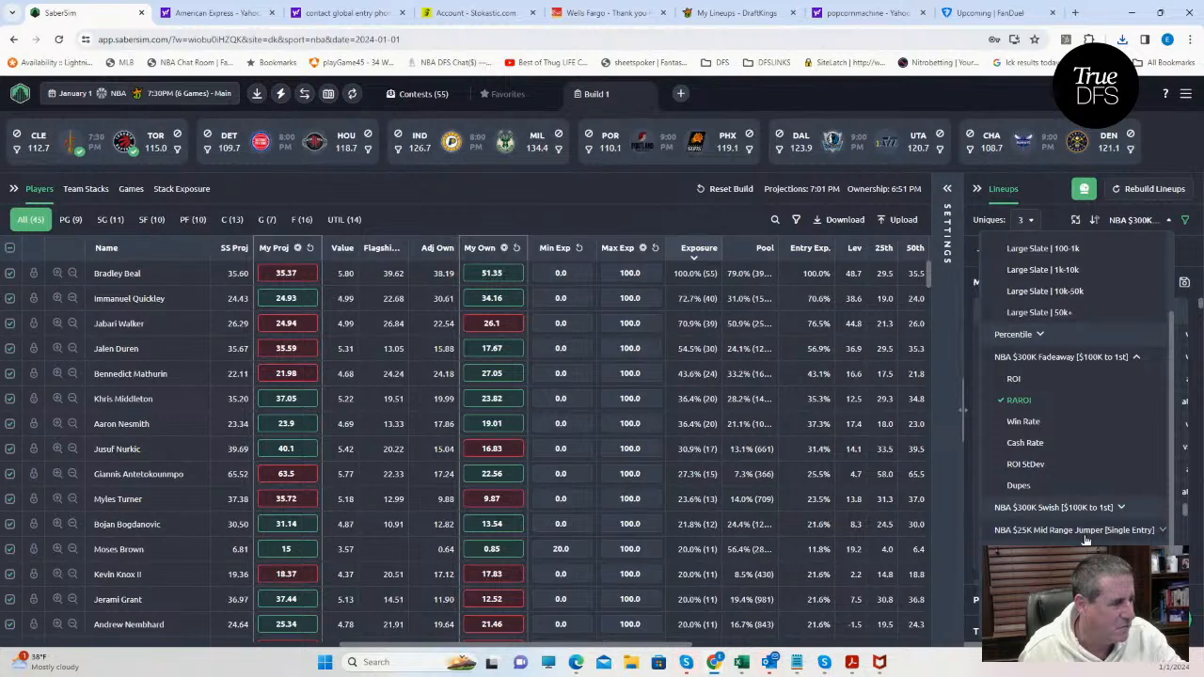
pyautogui.scroll(-3, 1082, 507)
pyautogui.scroll(5, 1068, 479)
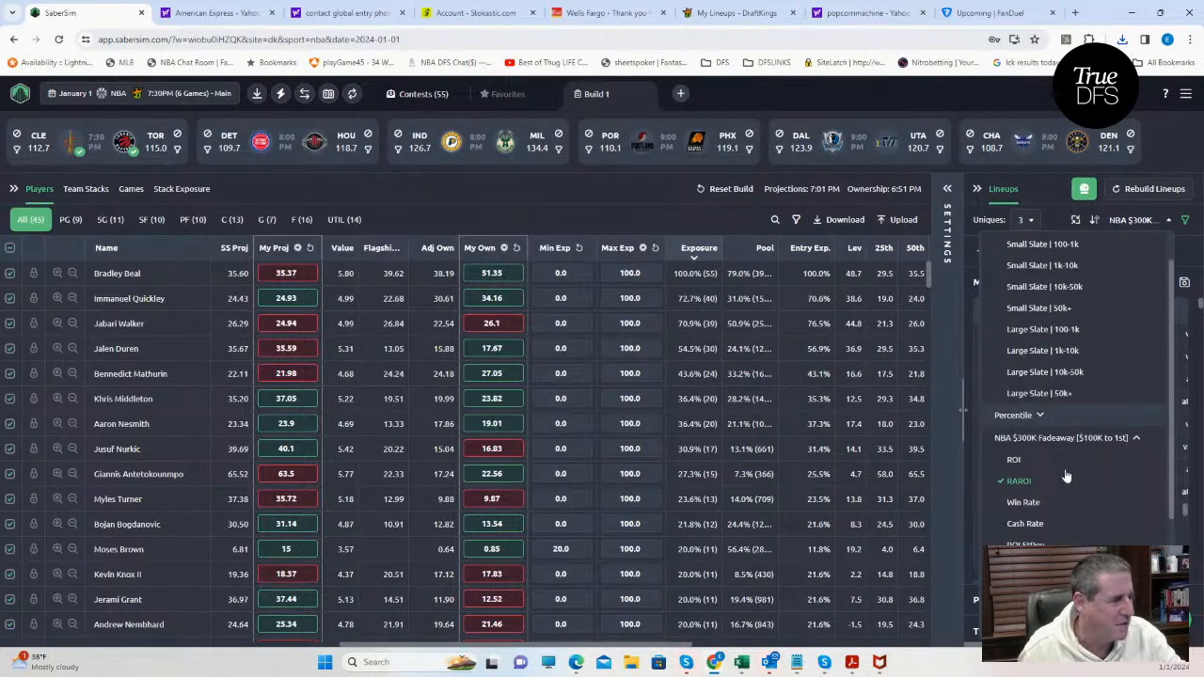
pyautogui.scroll(-3, 1063, 470)
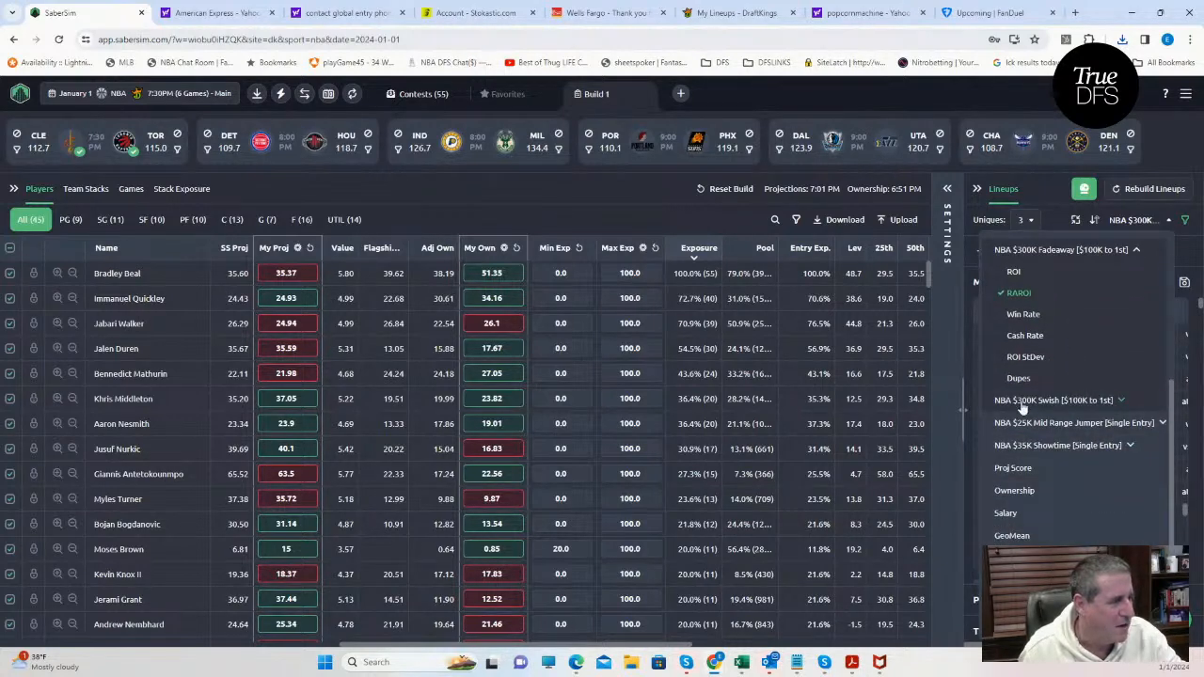
pyautogui.click(1086, 425)
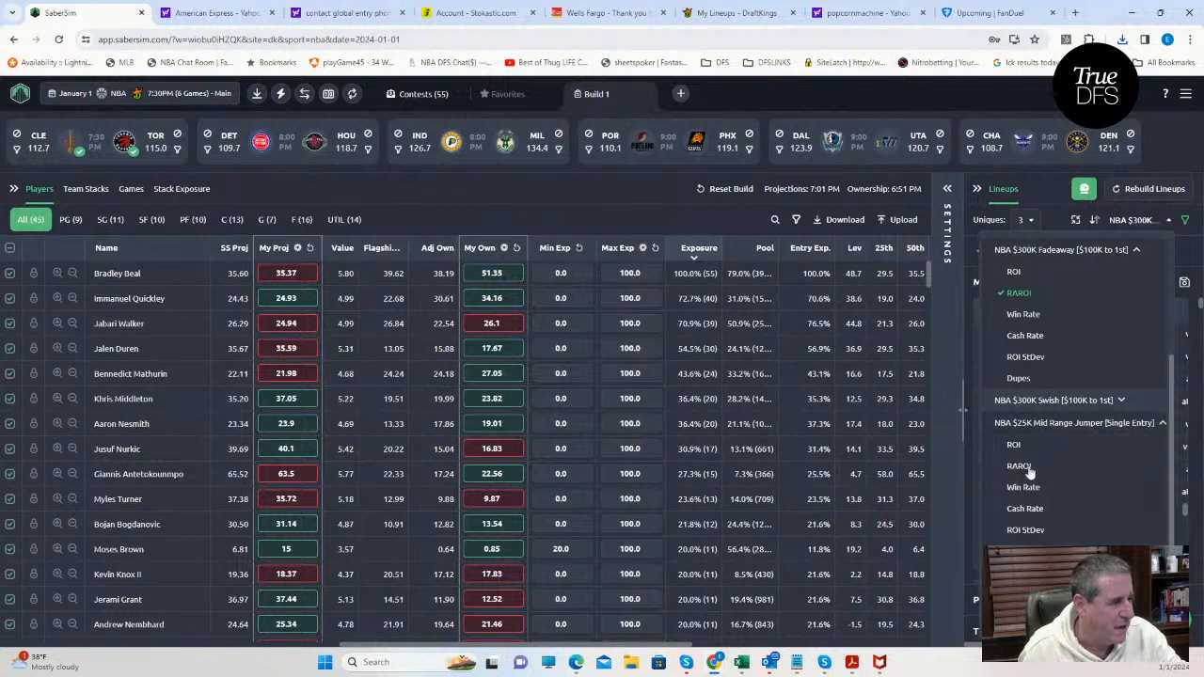
pyautogui.click(1020, 470)
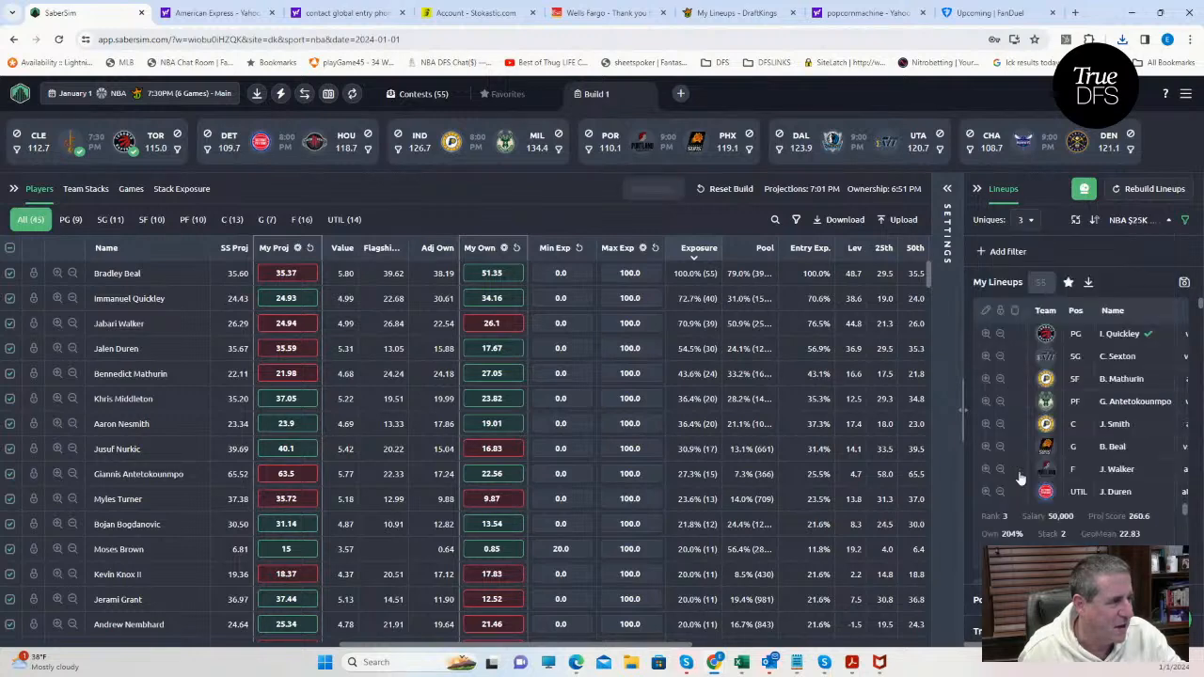
# Save the lineups to the NBA $35K Showtime, $25K Mid Range Jumper and $40K Splash contests and close the save dialog.
pyautogui.click(1184, 285)
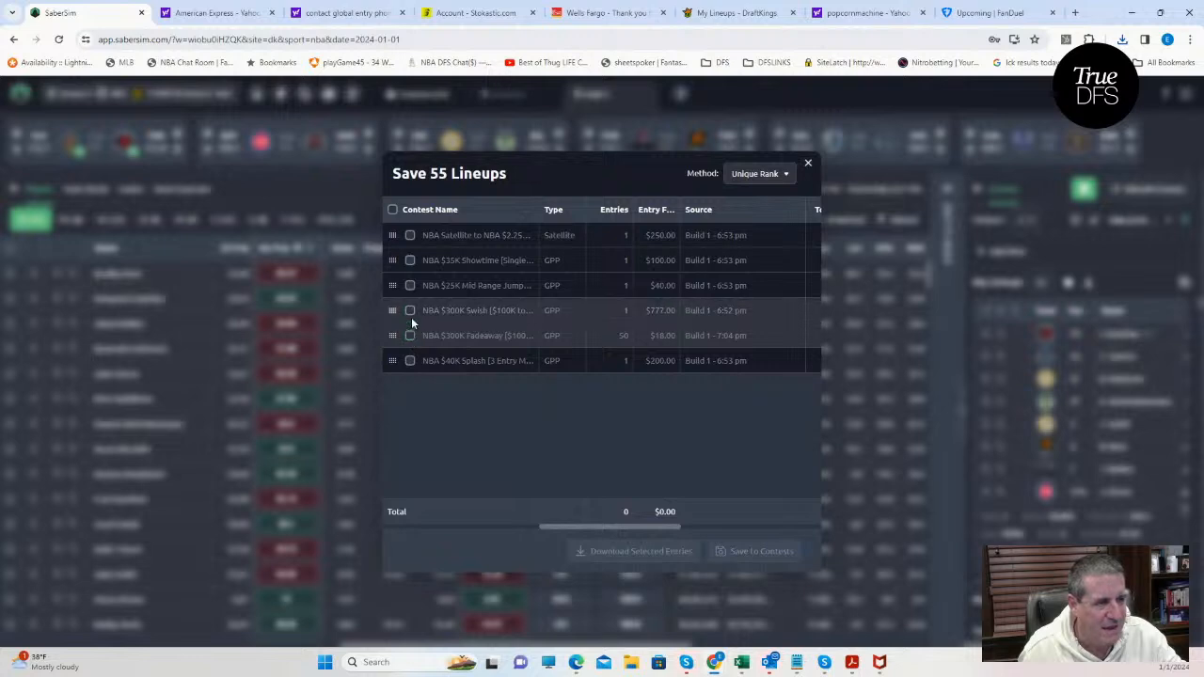
pyautogui.click(410, 260)
pyautogui.click(410, 285)
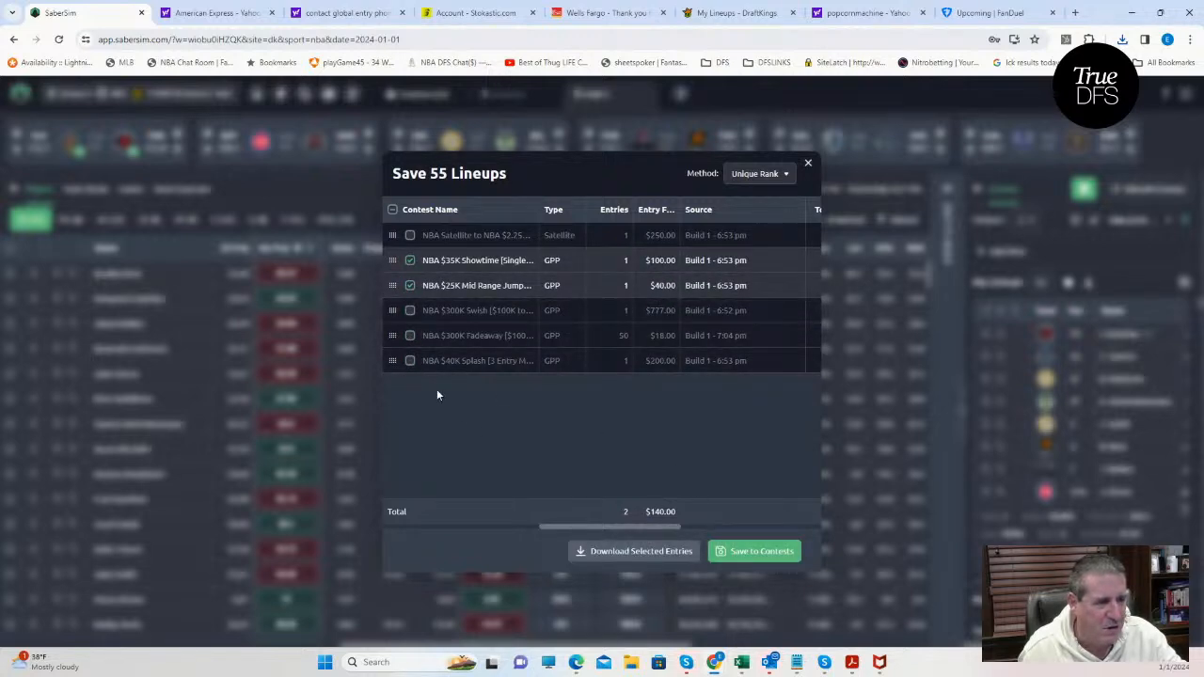
pyautogui.click(410, 362)
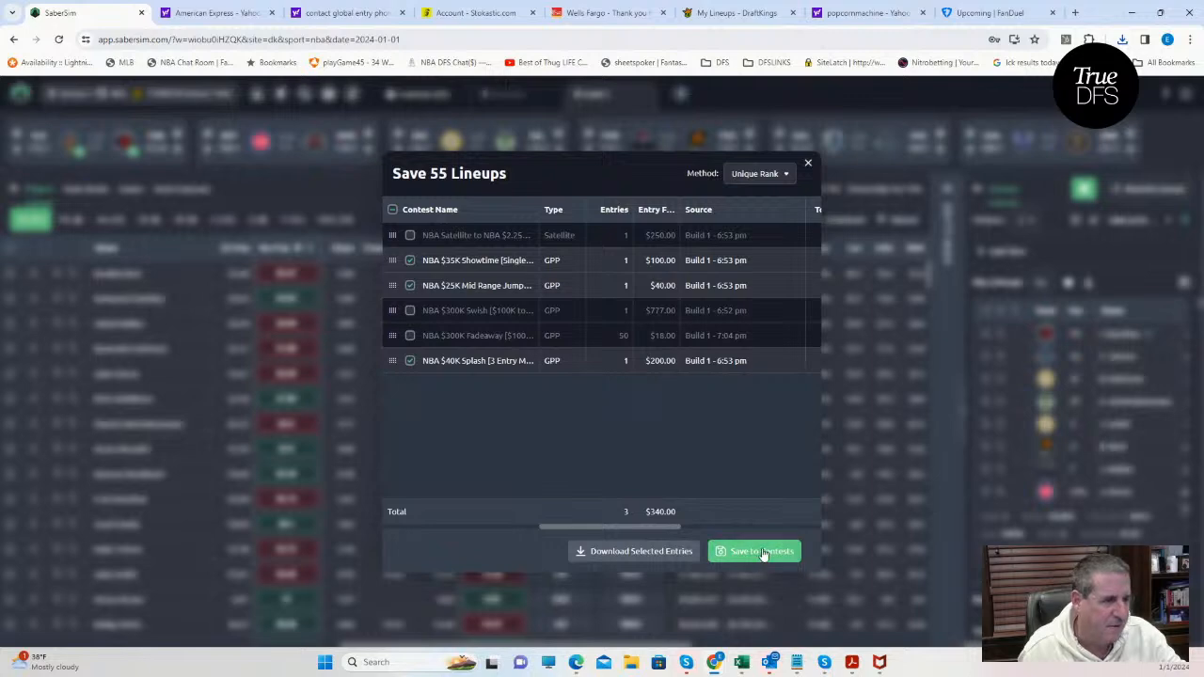
pyautogui.click(766, 552)
pyautogui.click(807, 163)
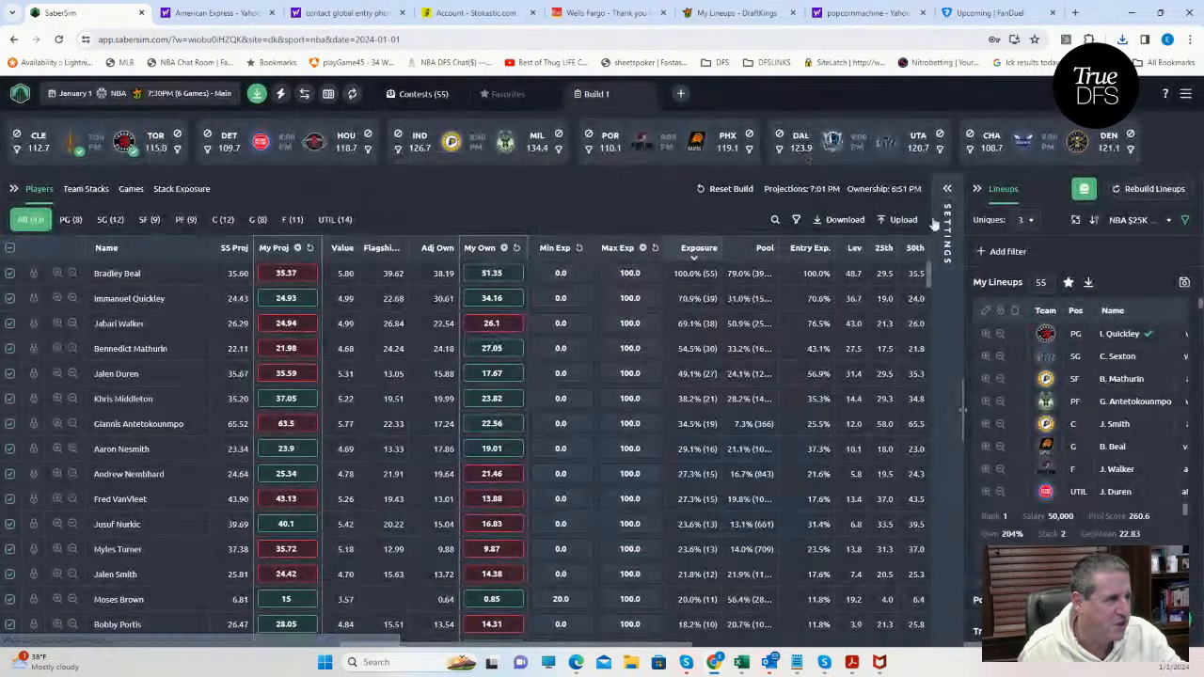
# Sort the lineups by projected score, keeping the uniques setting at 3.
pyautogui.click(1030, 222)
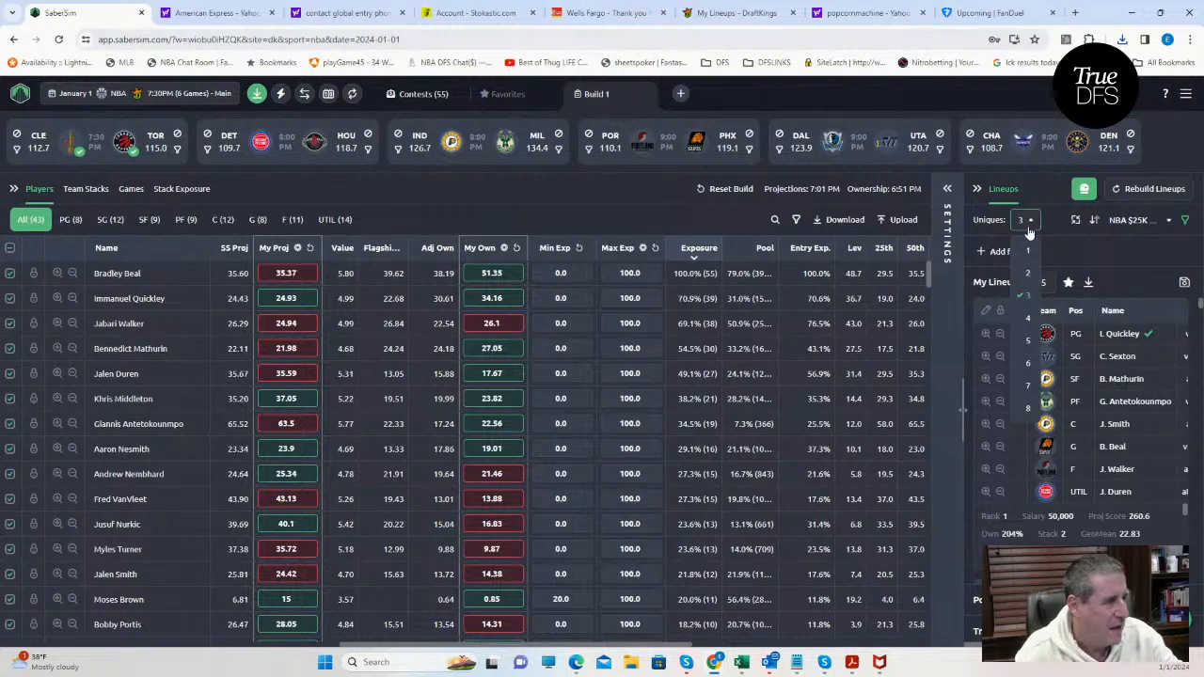
pyautogui.click(1124, 222)
pyautogui.scroll(-2, 1058, 456)
pyautogui.scroll(-5, 1058, 456)
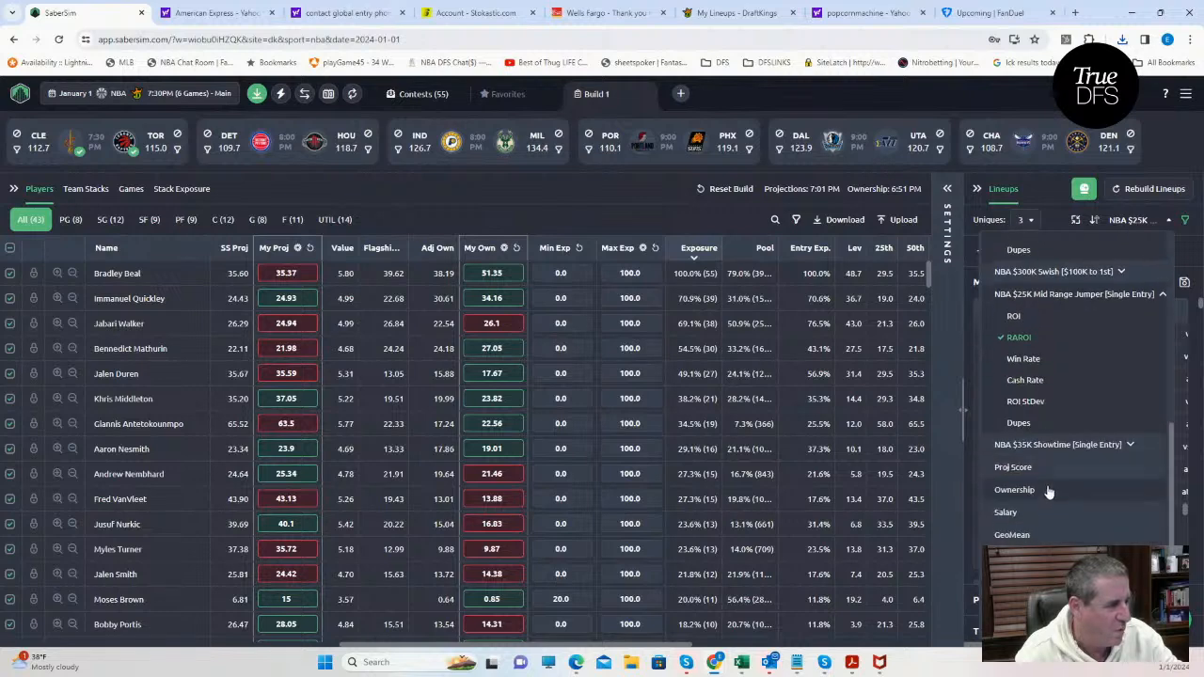
pyautogui.click(1022, 470)
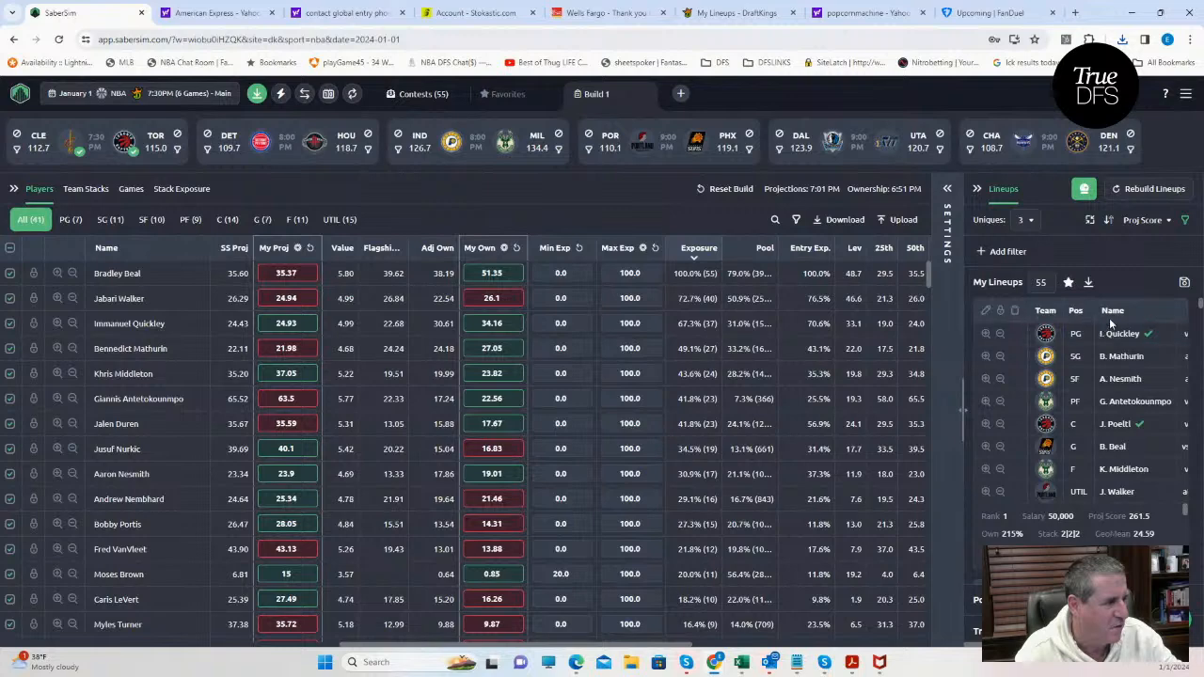
# Save the lineups to only the NBA Satellite contest and close the save dialog.
pyautogui.click(1184, 284)
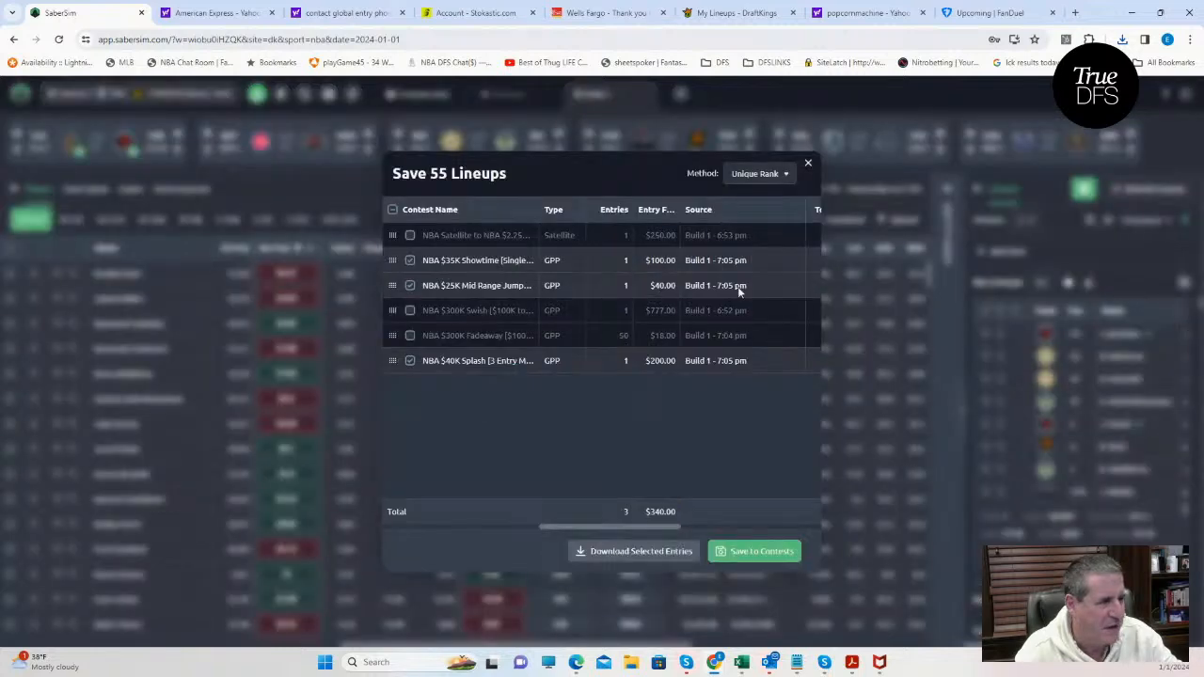
pyautogui.click(411, 286)
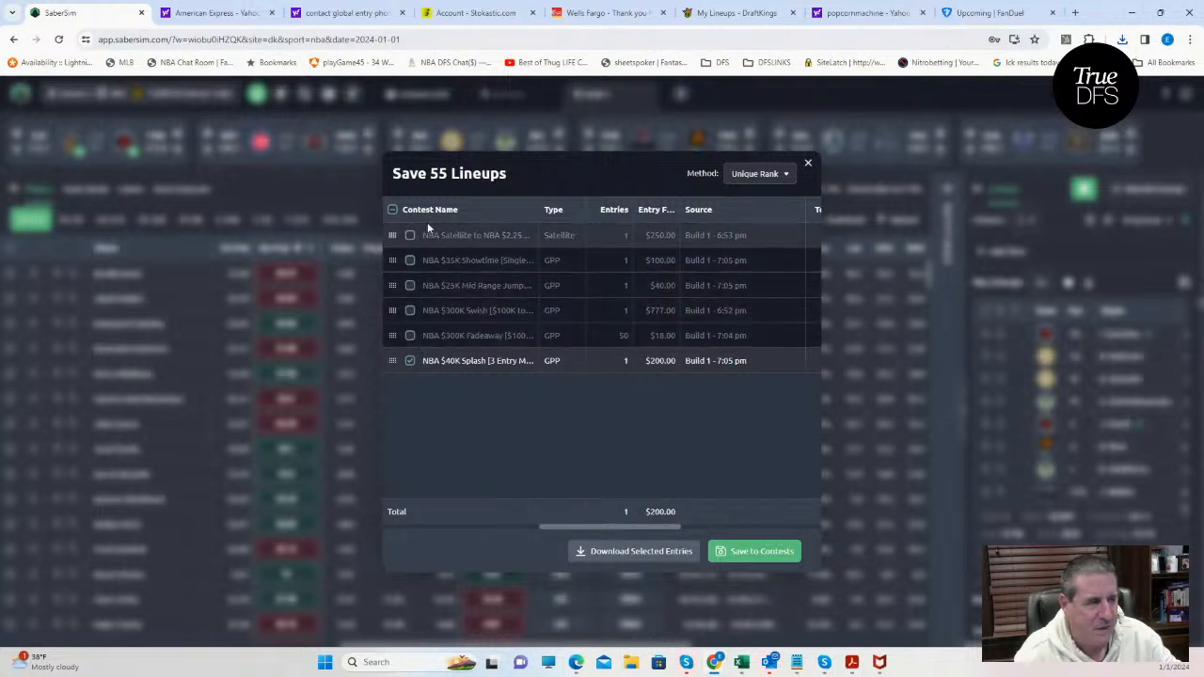
pyautogui.click(411, 236)
pyautogui.click(409, 361)
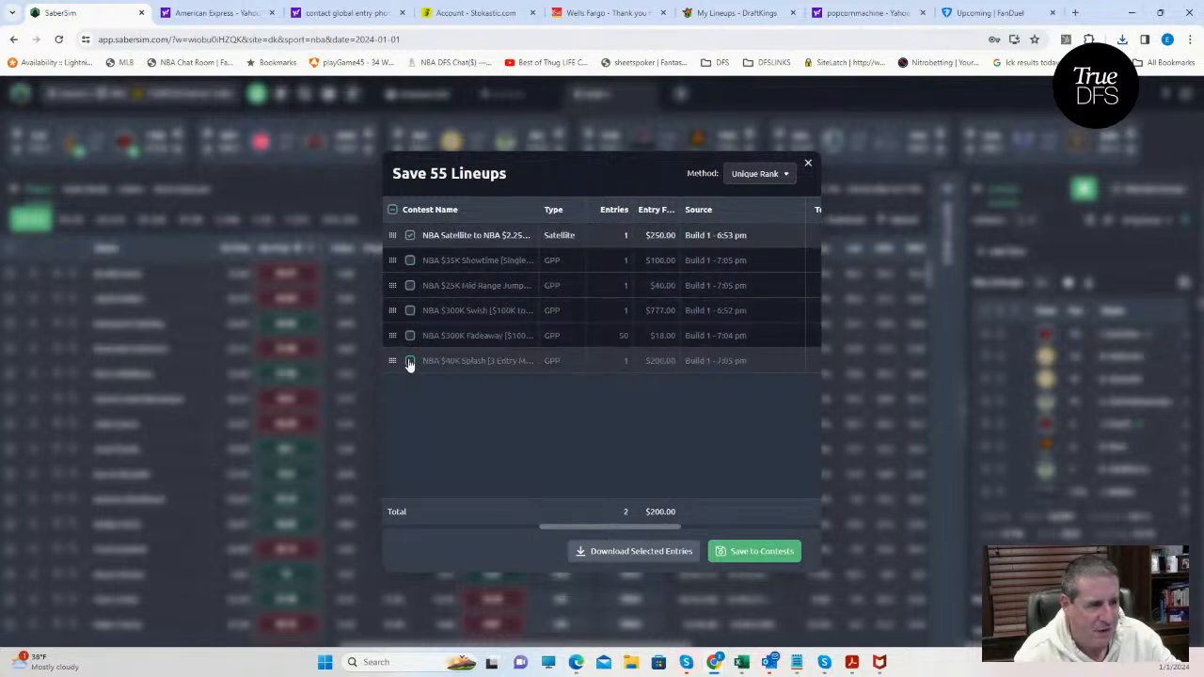
pyautogui.click(762, 551)
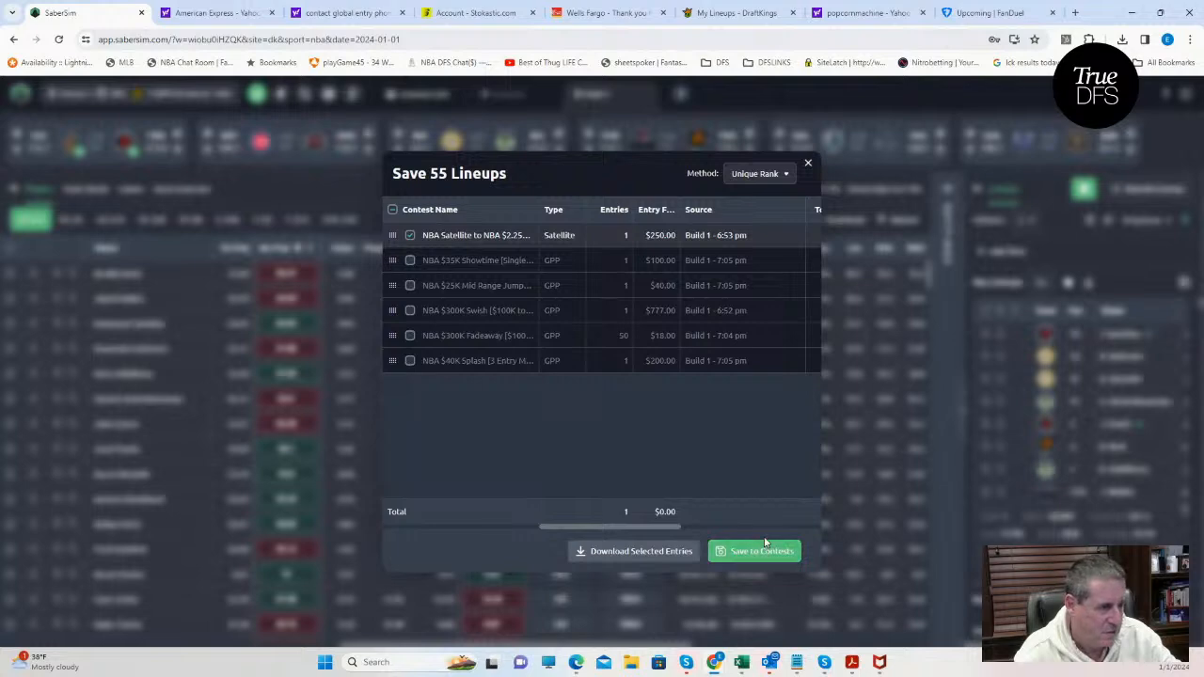
pyautogui.click(807, 164)
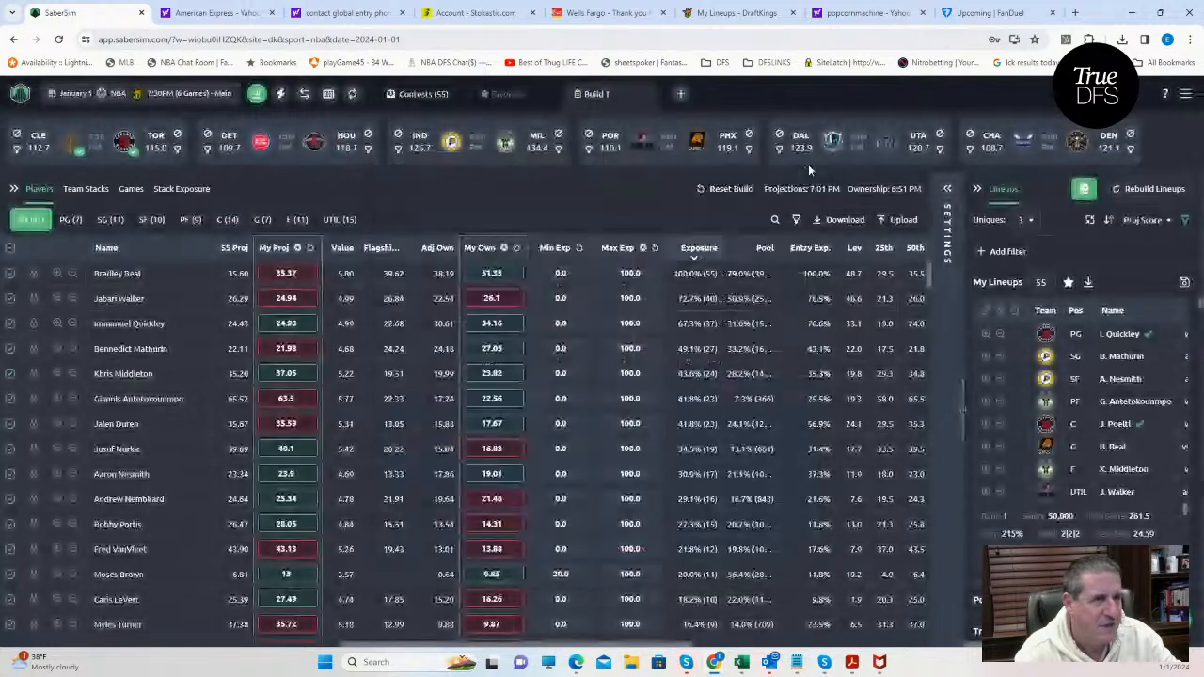
# Download the saved entries, upload entries_dk_nba_2024-01-01_main (4) to DraftKings as edited entries, and return to the DraftKings lineups page.
pyautogui.click(256, 98)
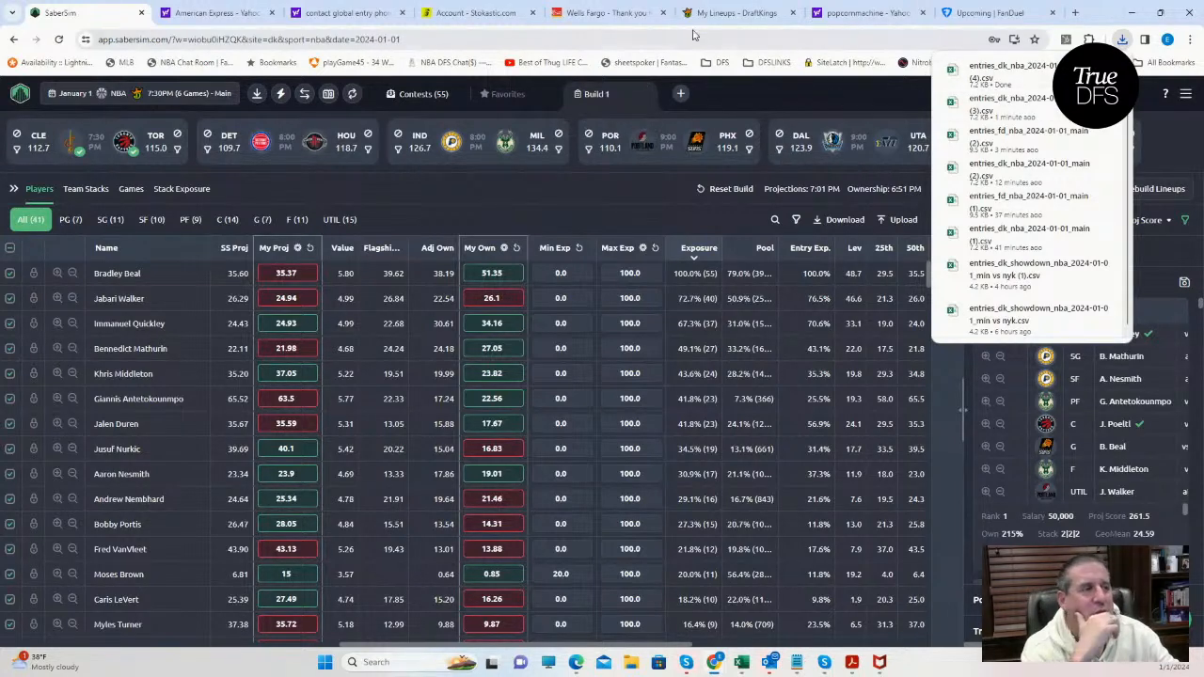
pyautogui.click(732, 13)
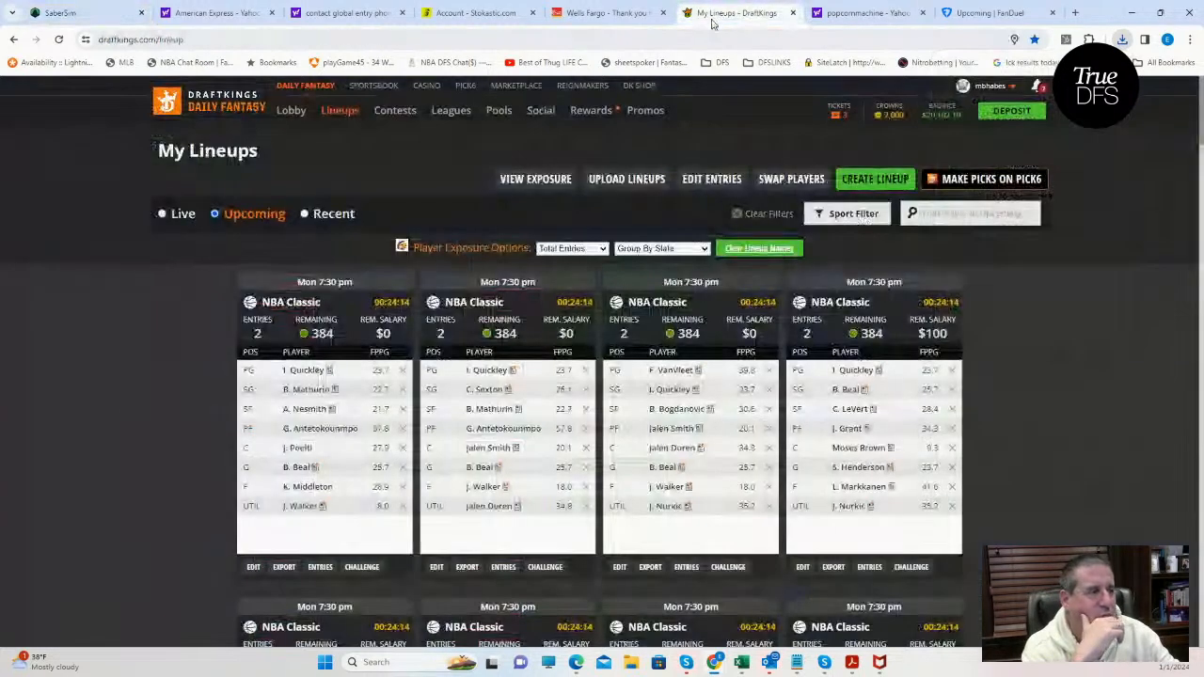
pyautogui.click(684, 183)
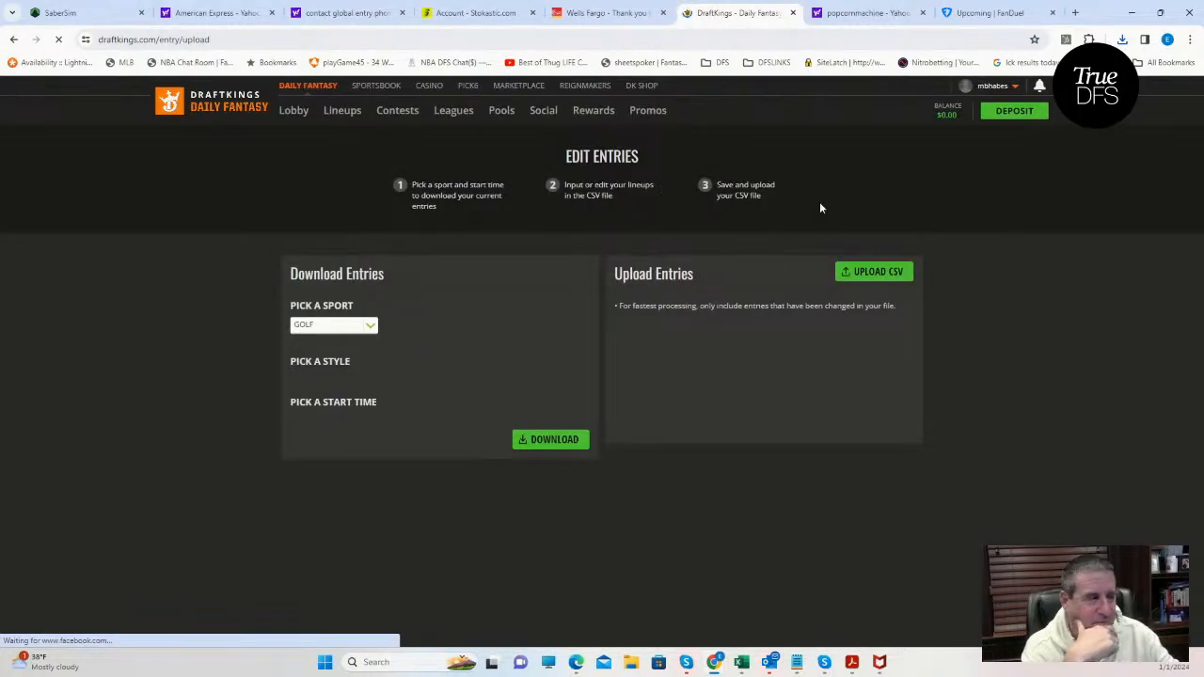
pyautogui.click(868, 271)
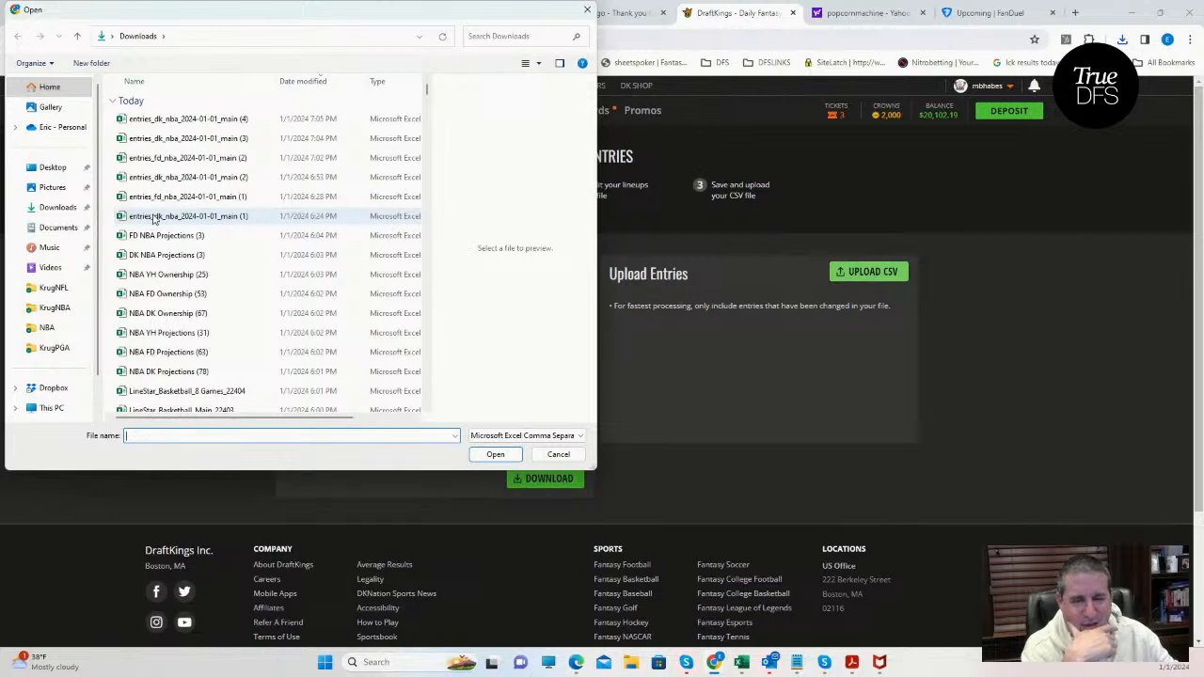
pyautogui.click(159, 119)
pyautogui.click(496, 455)
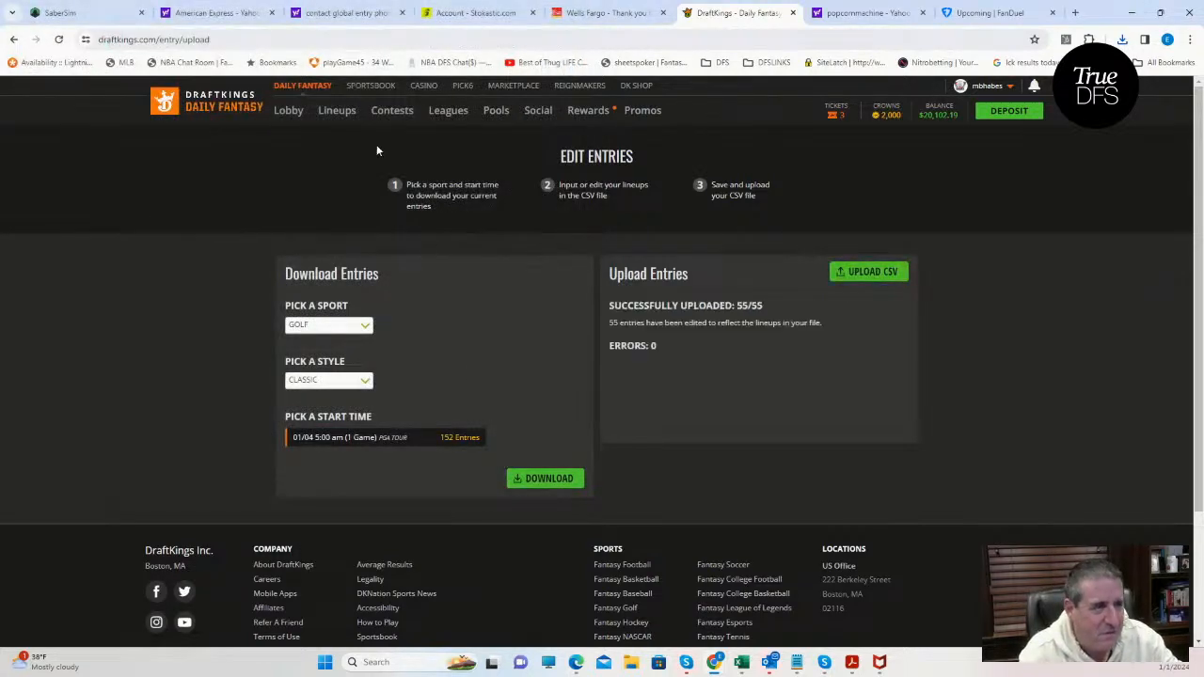
pyautogui.click(334, 113)
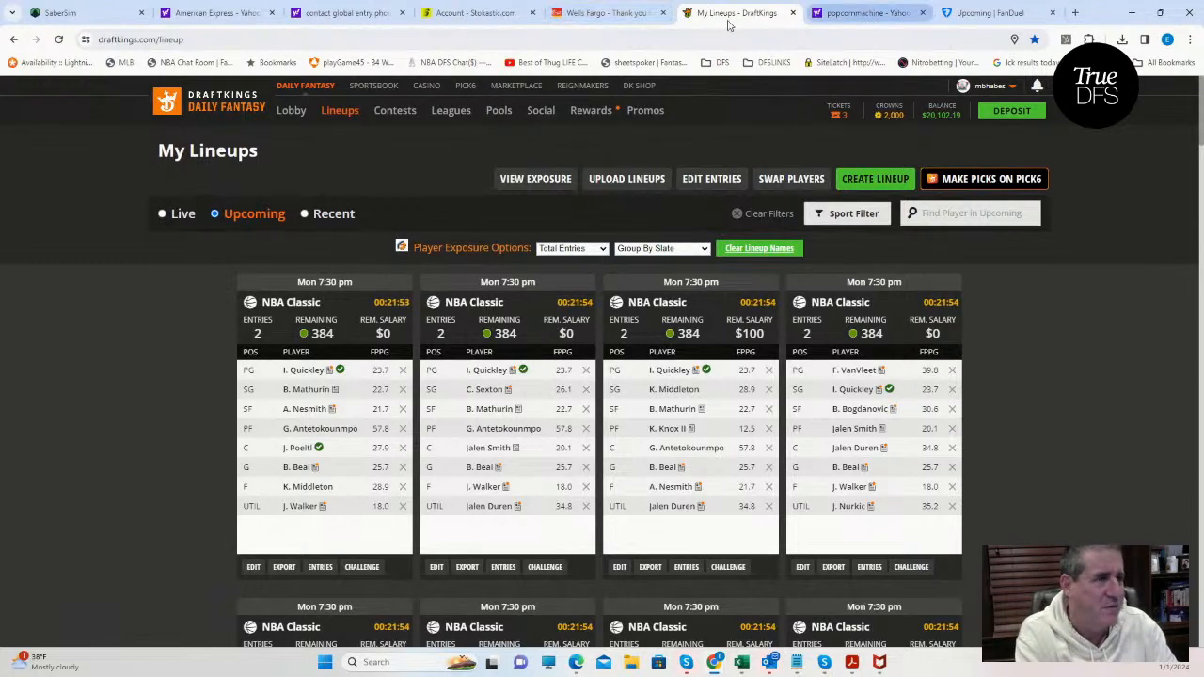
# Switch to SaberSim, filter for lineups containing both Aaron Nesmith and Andrew Nembhard, and clear both player filters.
pyautogui.click(110, 15)
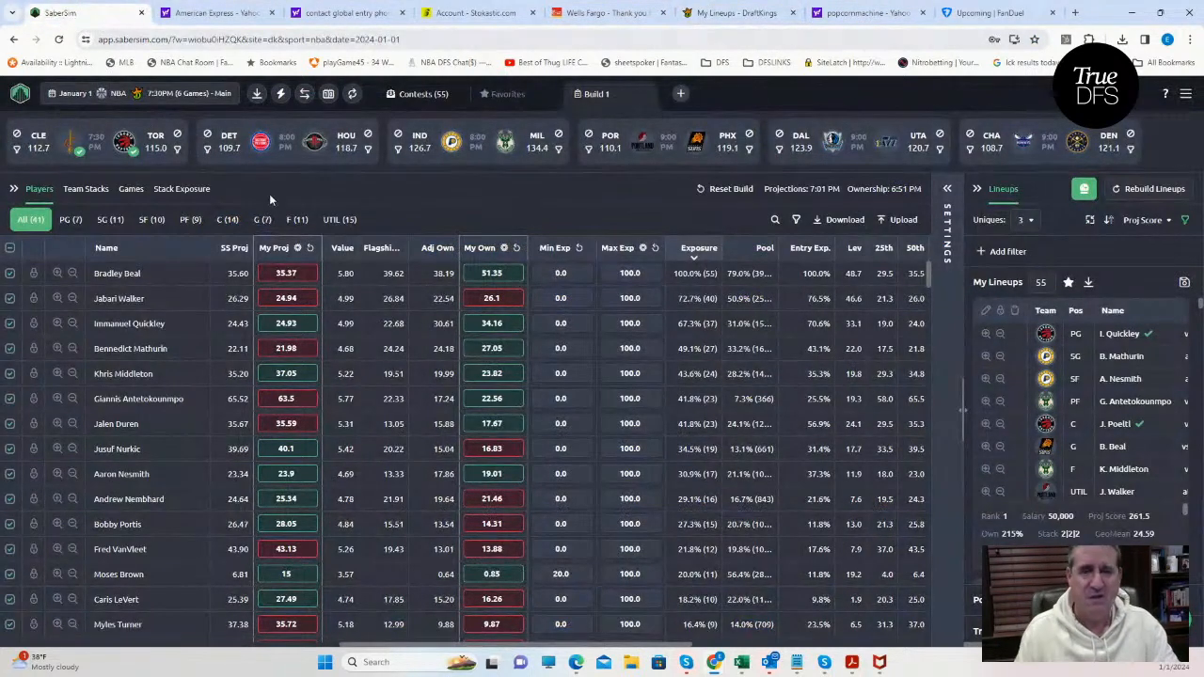
pyautogui.click(947, 228)
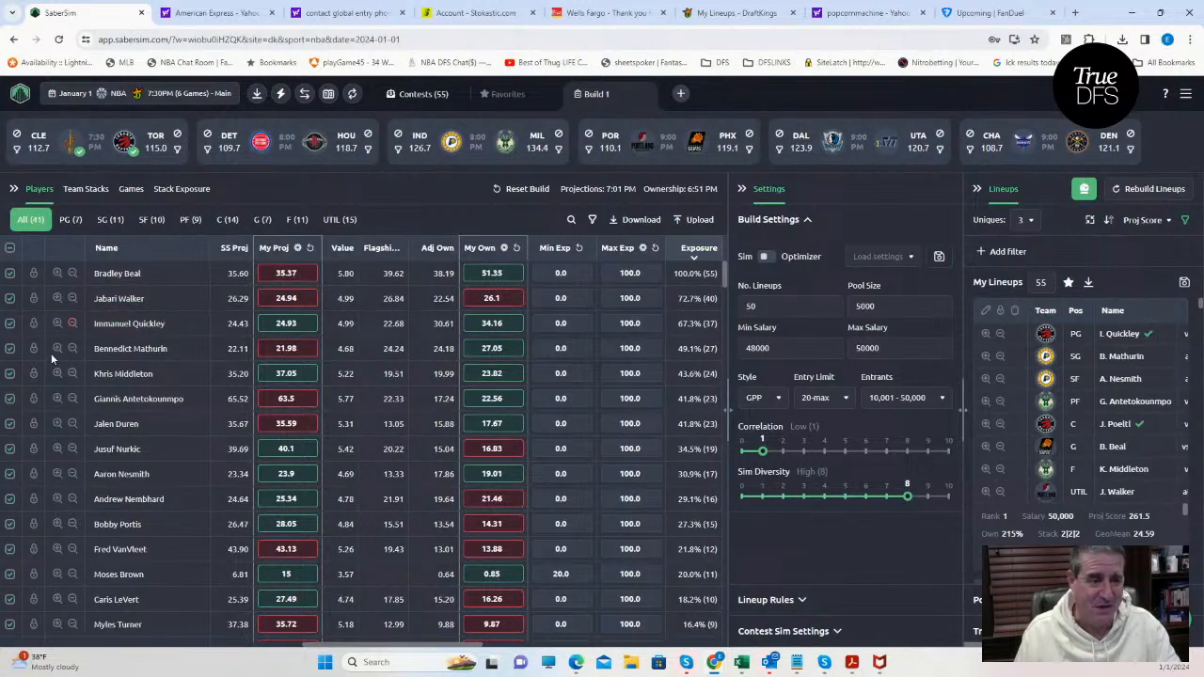
pyautogui.click(33, 473)
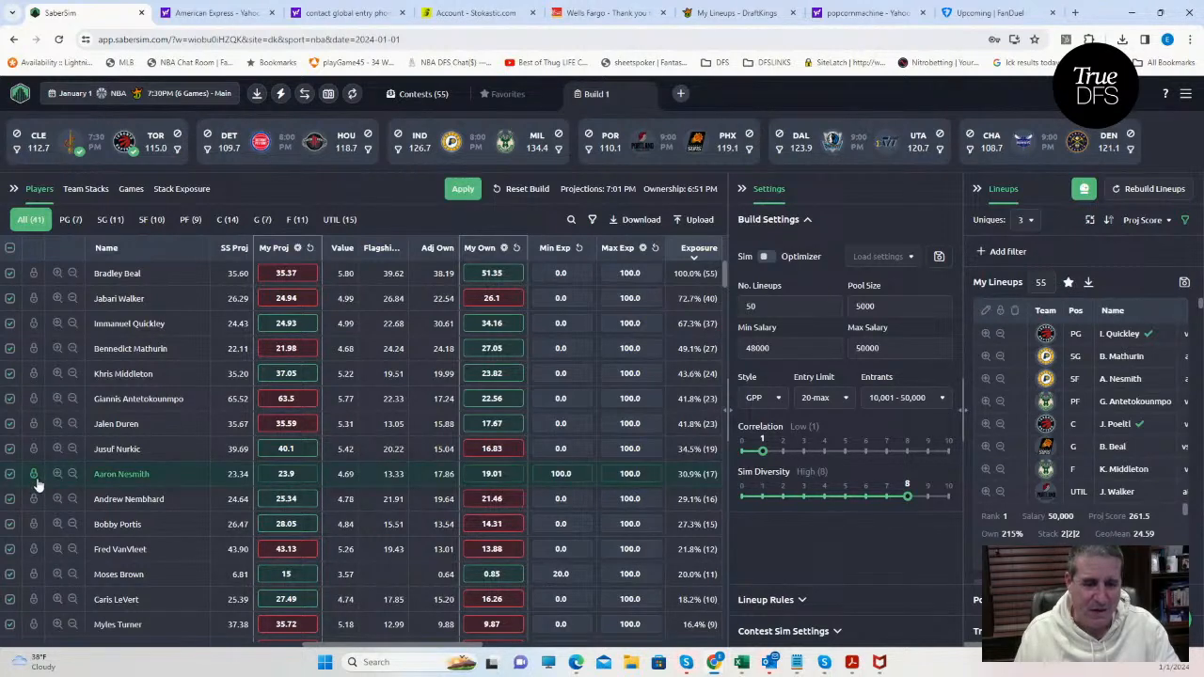
pyautogui.click(56, 474)
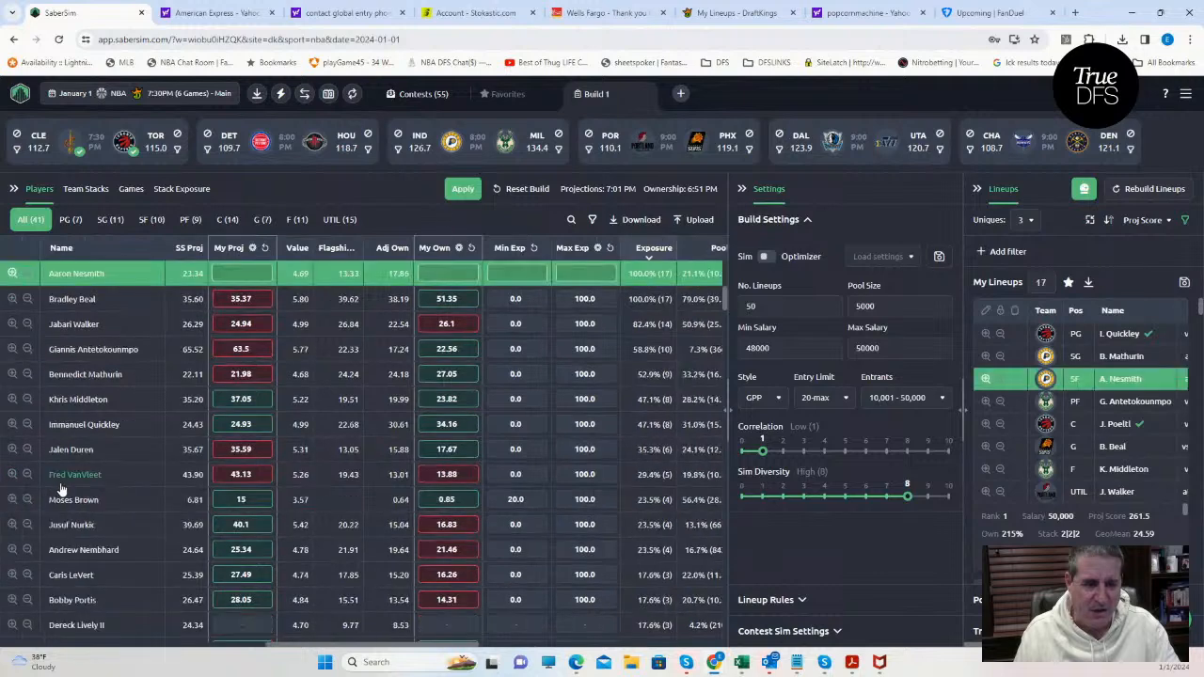
pyautogui.click(13, 551)
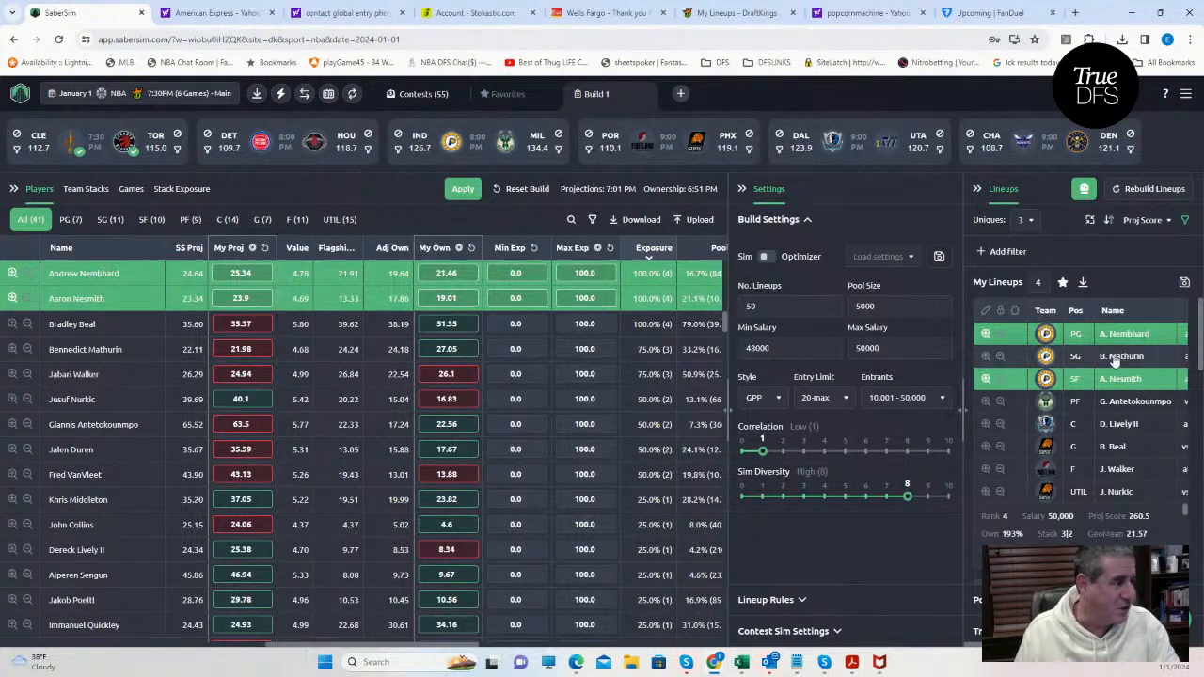
pyautogui.click(16, 298)
pyautogui.click(11, 273)
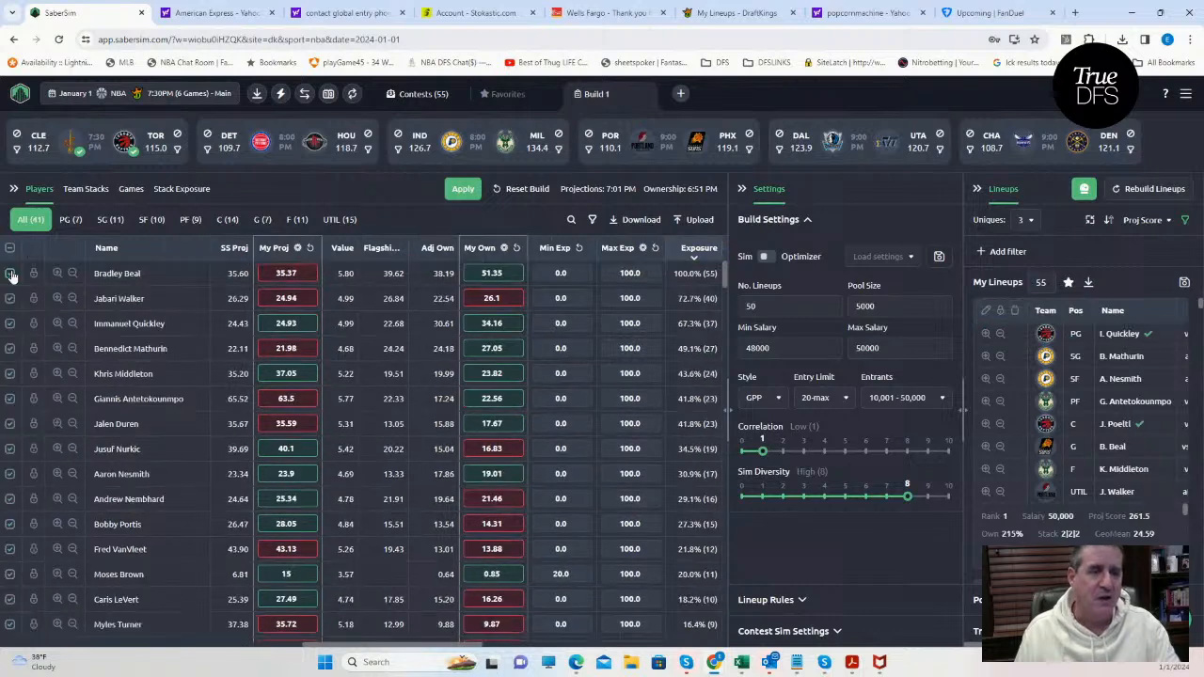
# Create and save a manual group lineup rule using no more than 1 of Indiana's Aaron Nesmith and Andrew Nembhard.
pyautogui.click(796, 600)
pyautogui.scroll(-10, 823, 526)
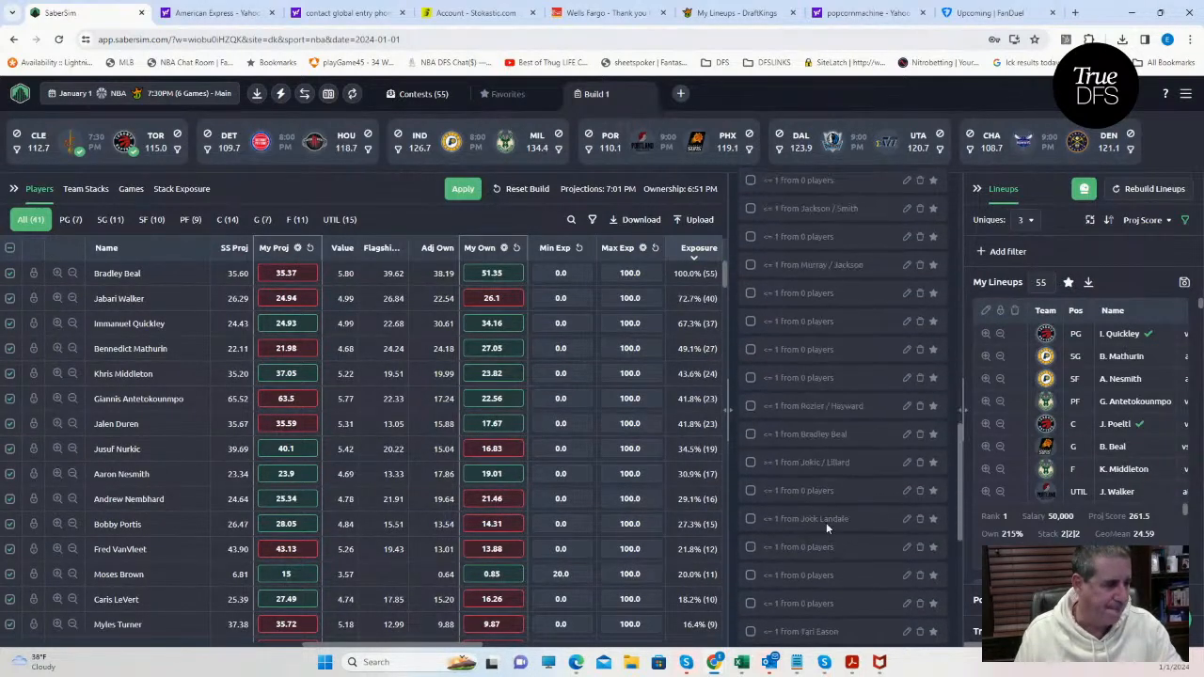
pyautogui.scroll(-3, 824, 522)
pyautogui.click(744, 602)
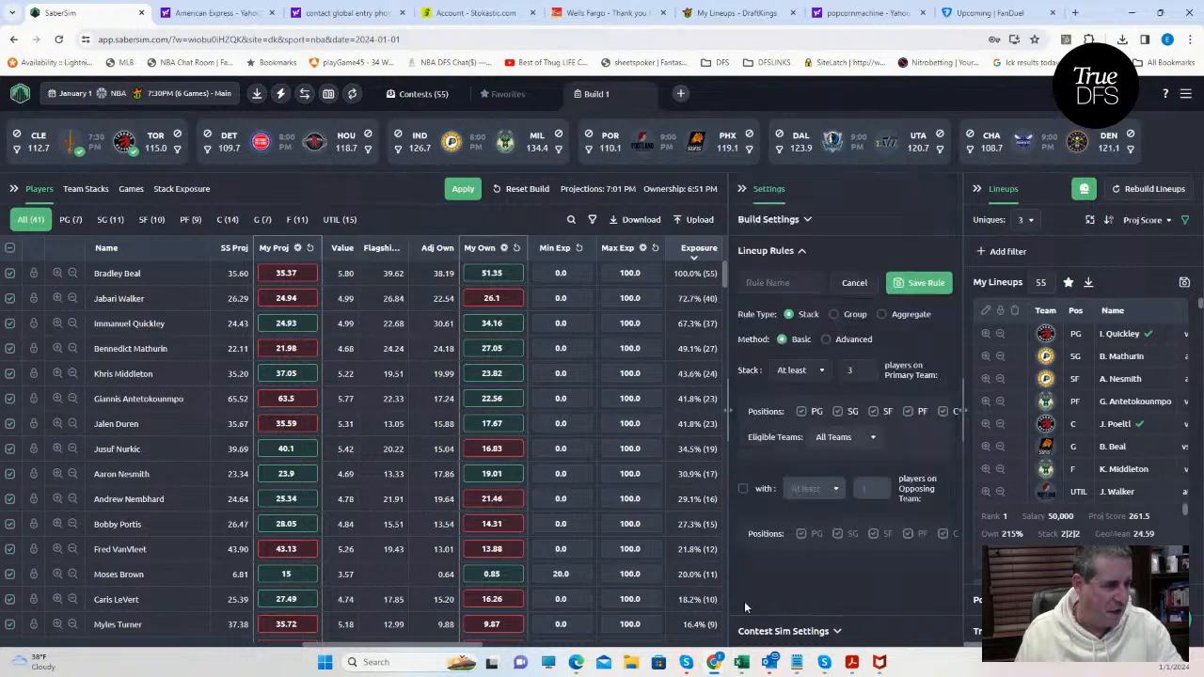
pyautogui.click(834, 315)
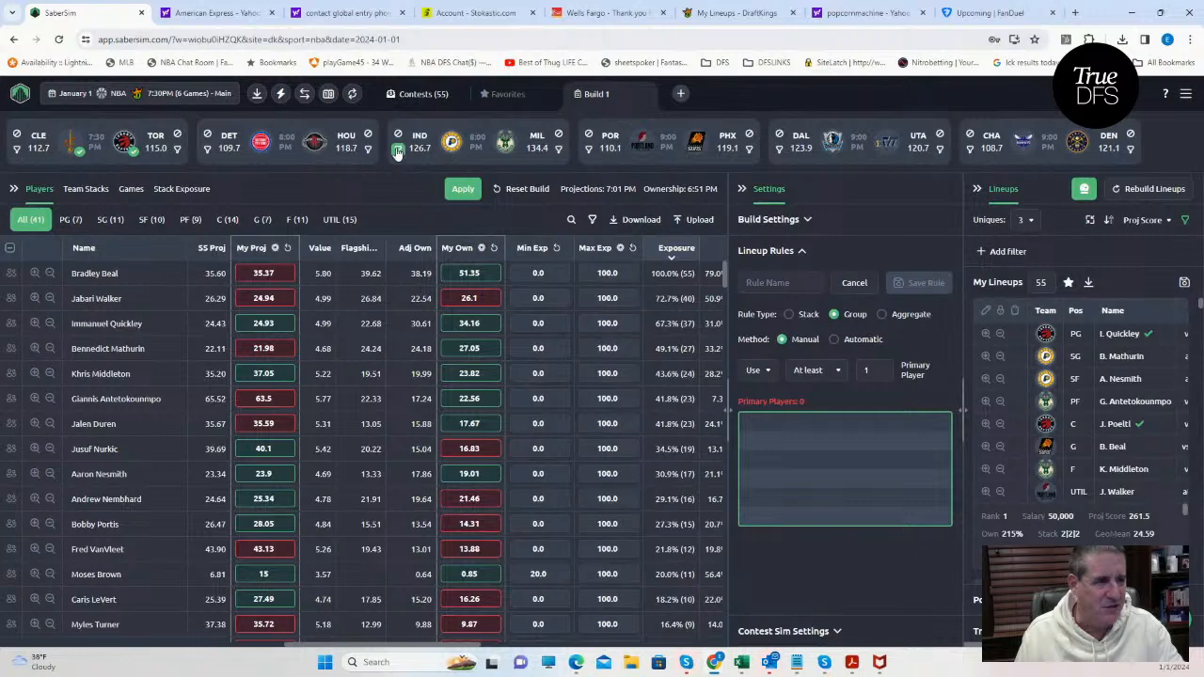
pyautogui.click(397, 151)
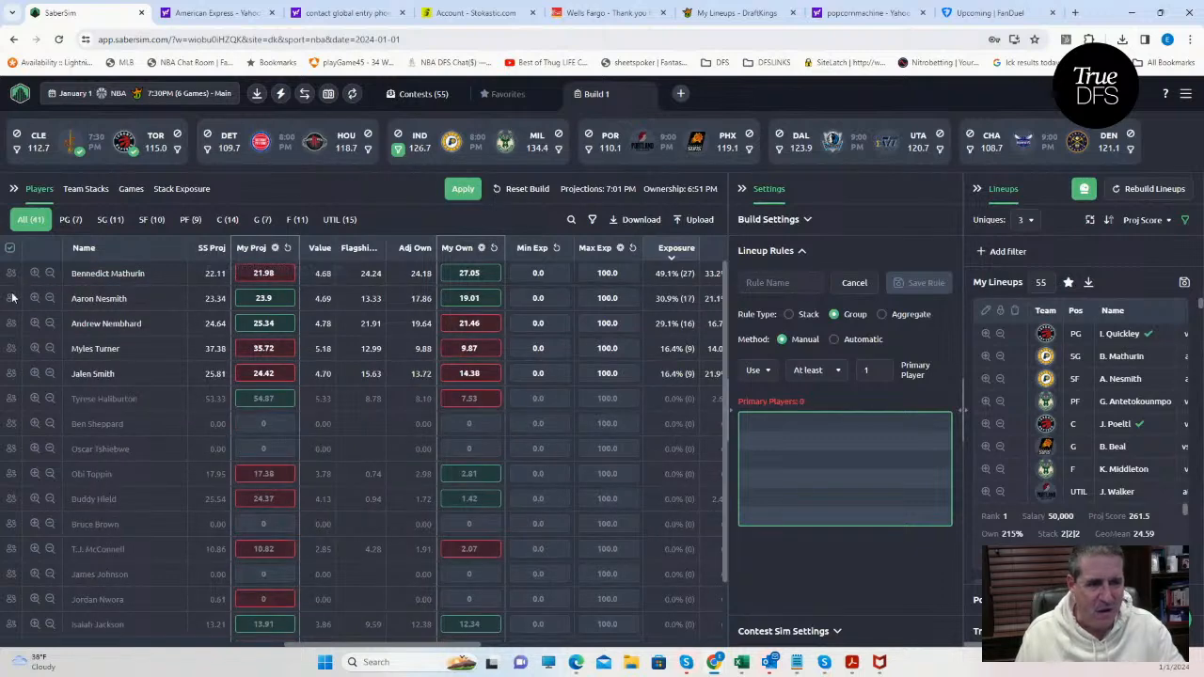
pyautogui.click(11, 298)
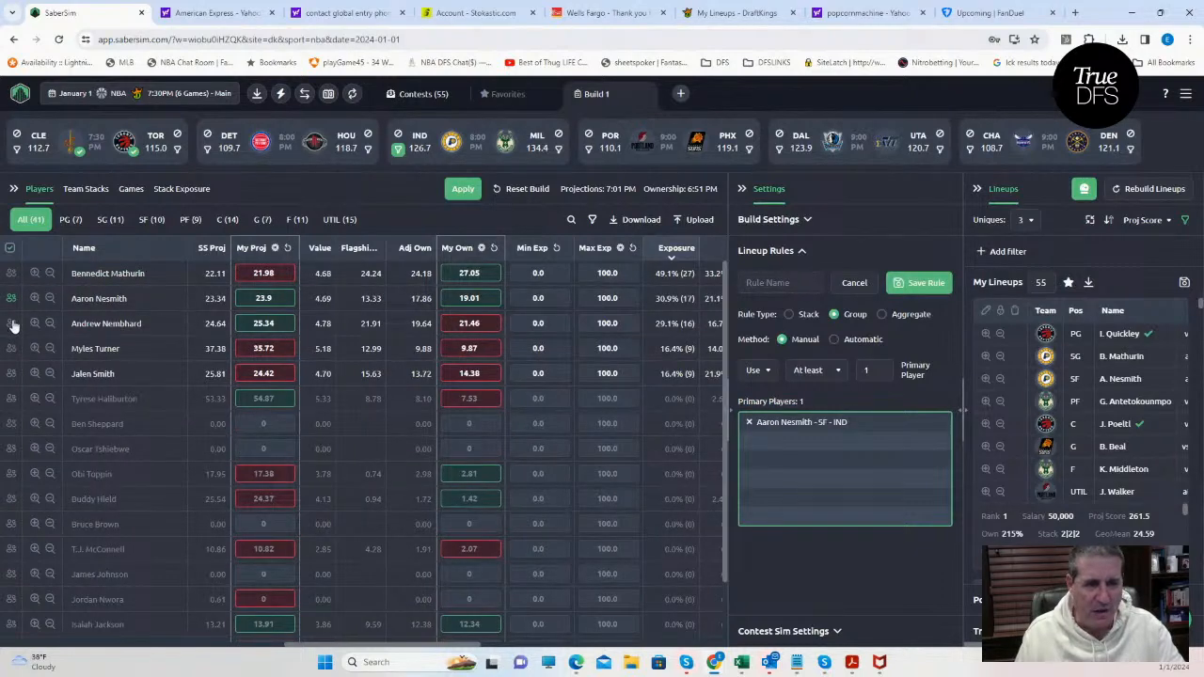
pyautogui.click(12, 323)
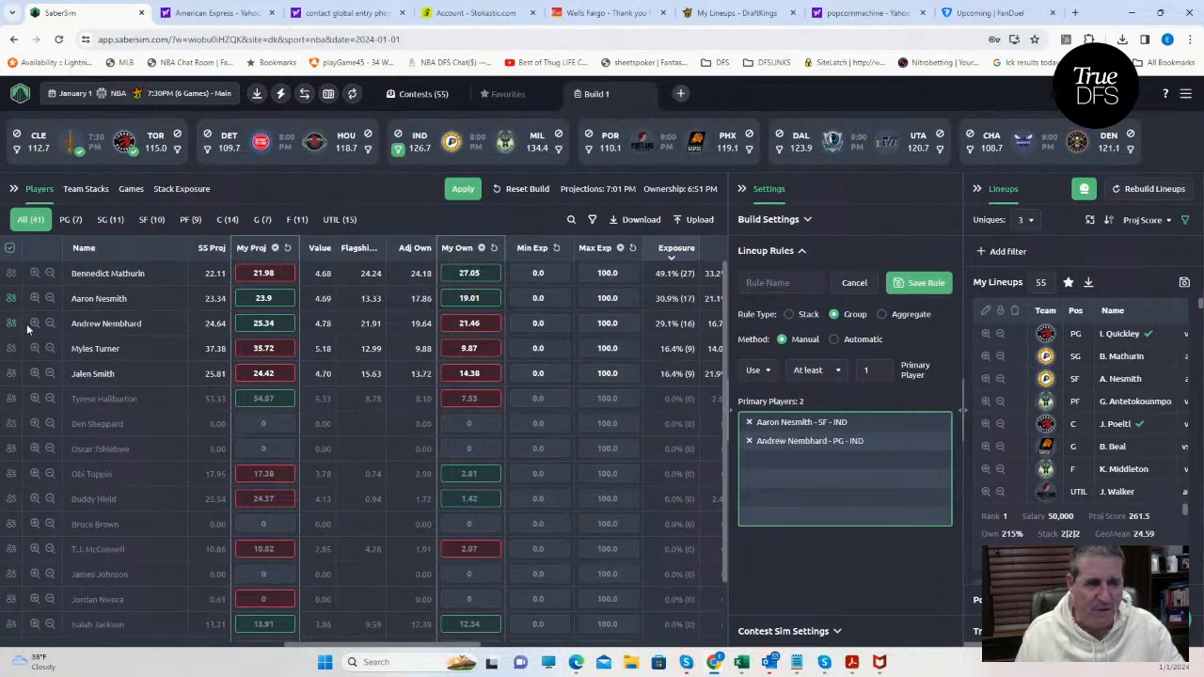
pyautogui.click(823, 371)
pyautogui.click(822, 443)
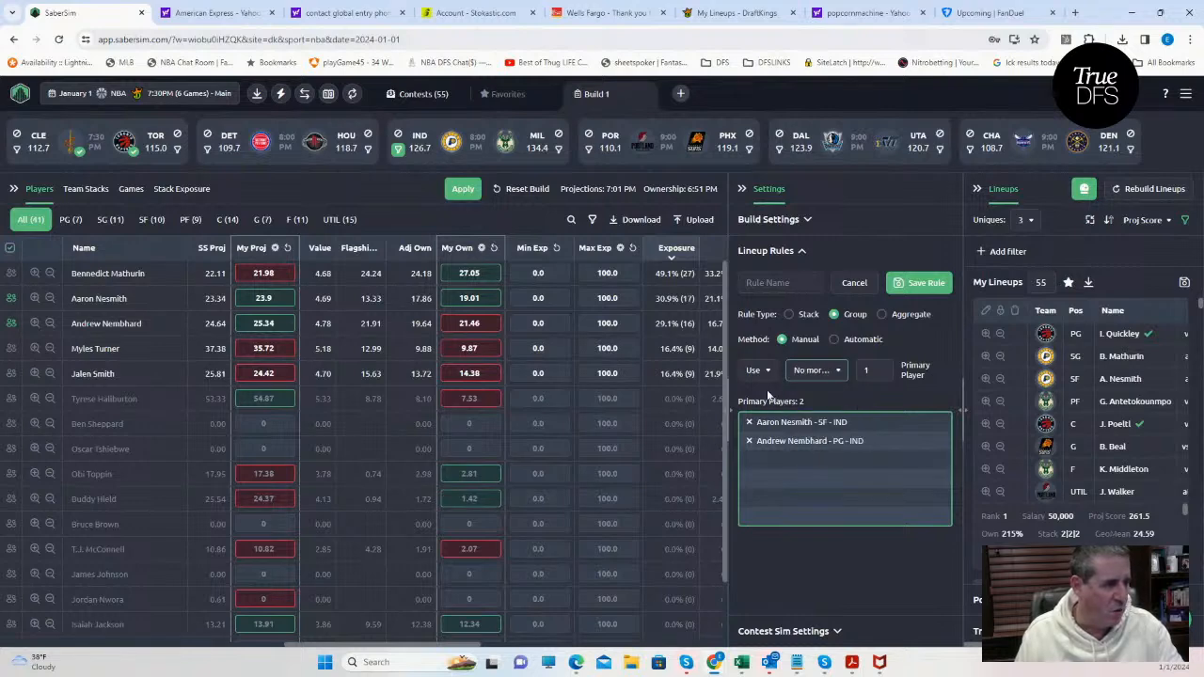
pyautogui.click(917, 282)
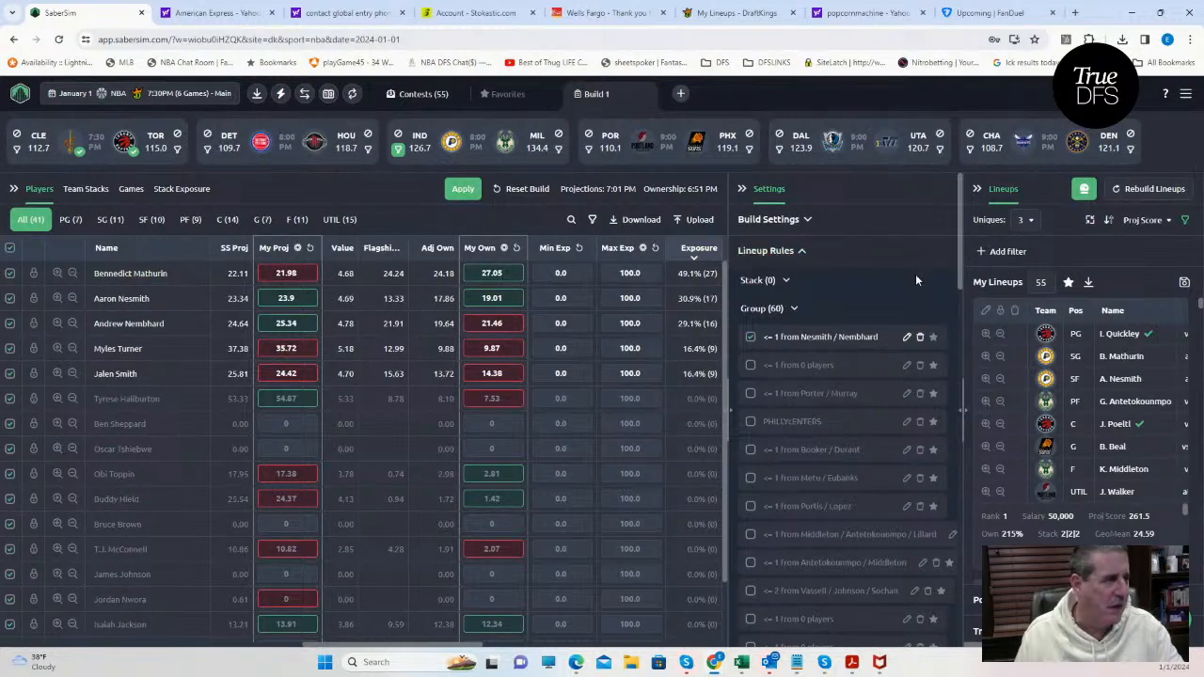
# Rebuild the lineups with the new group rule, confirming that the previous lineups are discarded.
pyautogui.moveTo(960, 243); pyautogui.dragTo(964, 592)
pyautogui.scroll(-1, 788, 647)
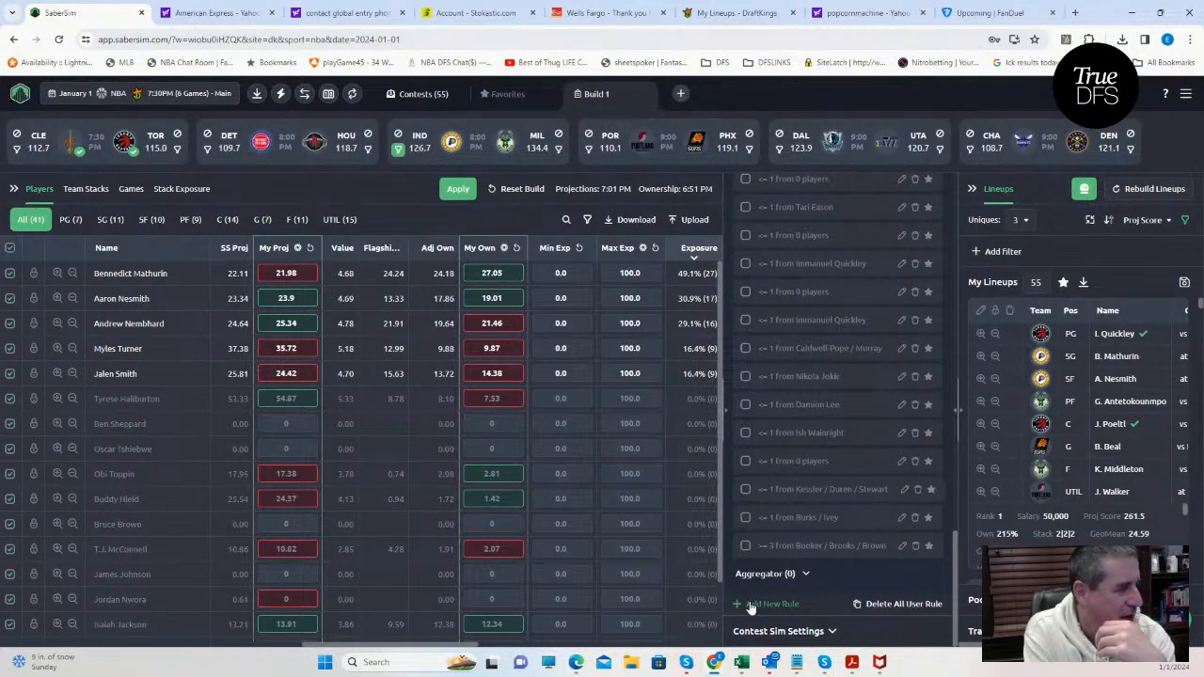
pyautogui.click(1141, 190)
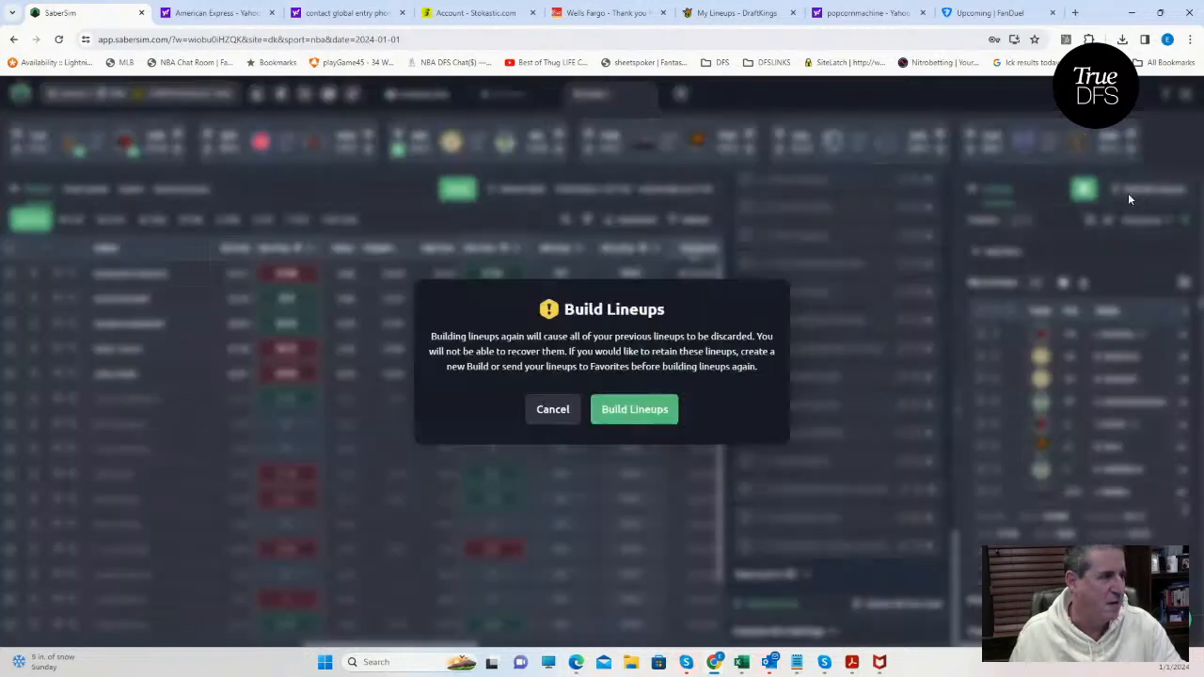
pyautogui.click(620, 412)
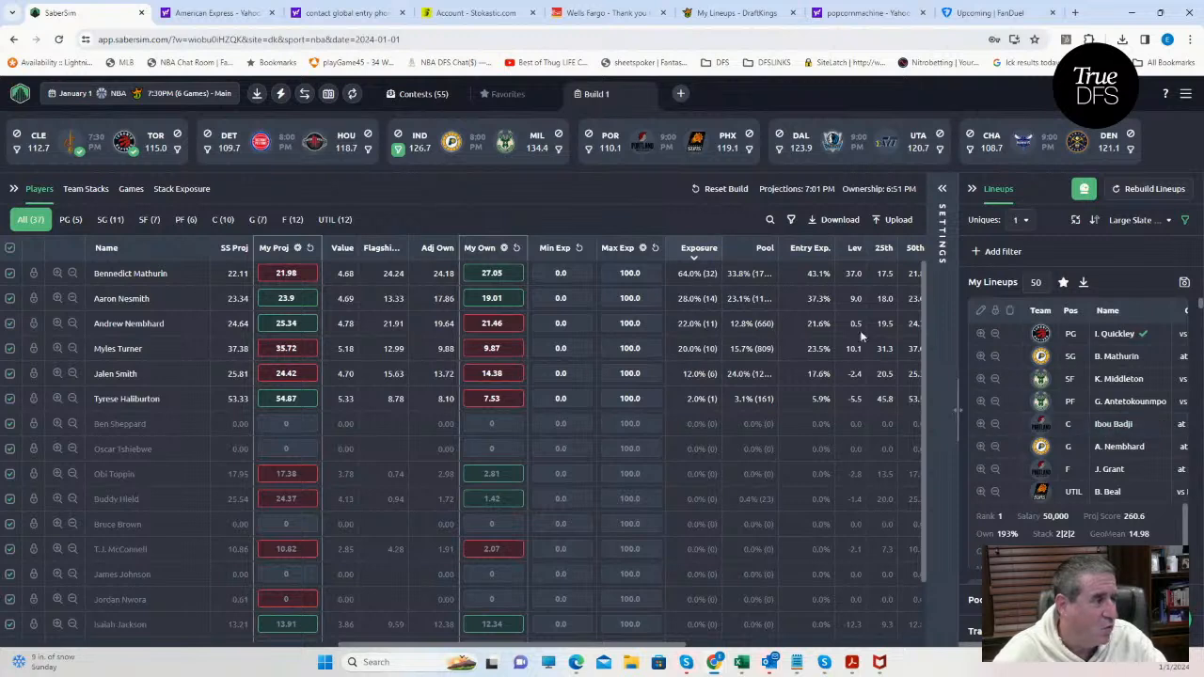
# Look up Ibou Badji and Moses Brown in the player list to check their exposure, and clear the search.
pyautogui.click(769, 221)
pyautogui.write('badj')
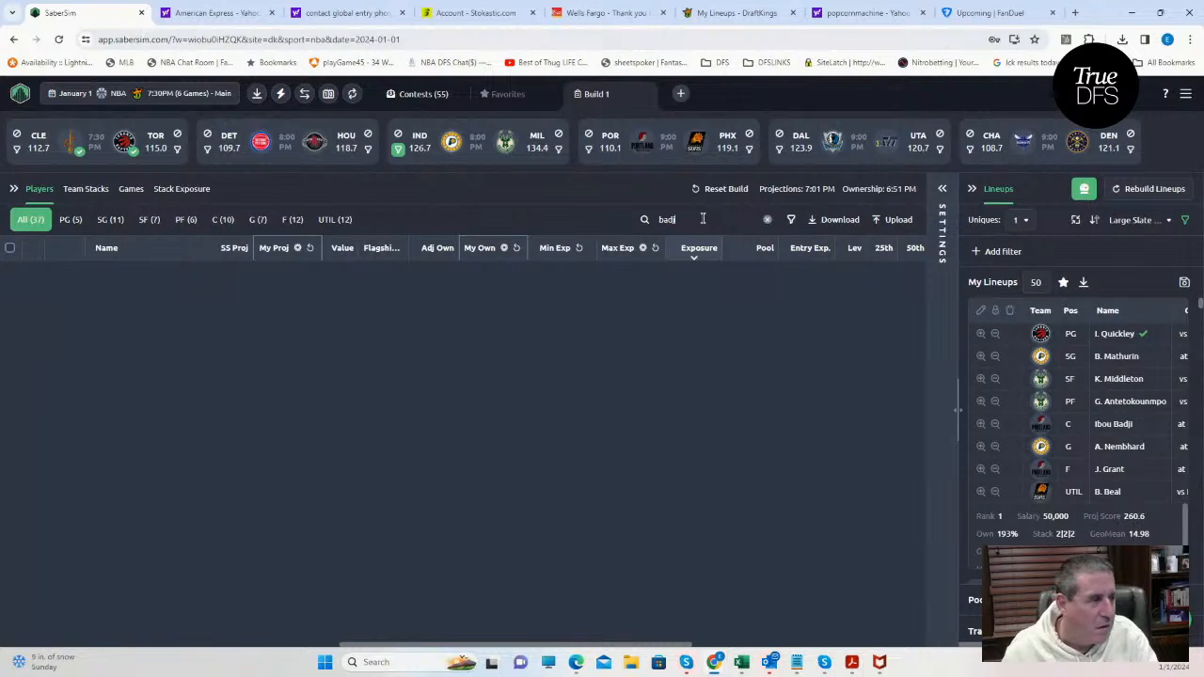
pyautogui.press('BackSpace')
pyautogui.press('BackSpace')
pyautogui.press('BackSpace')
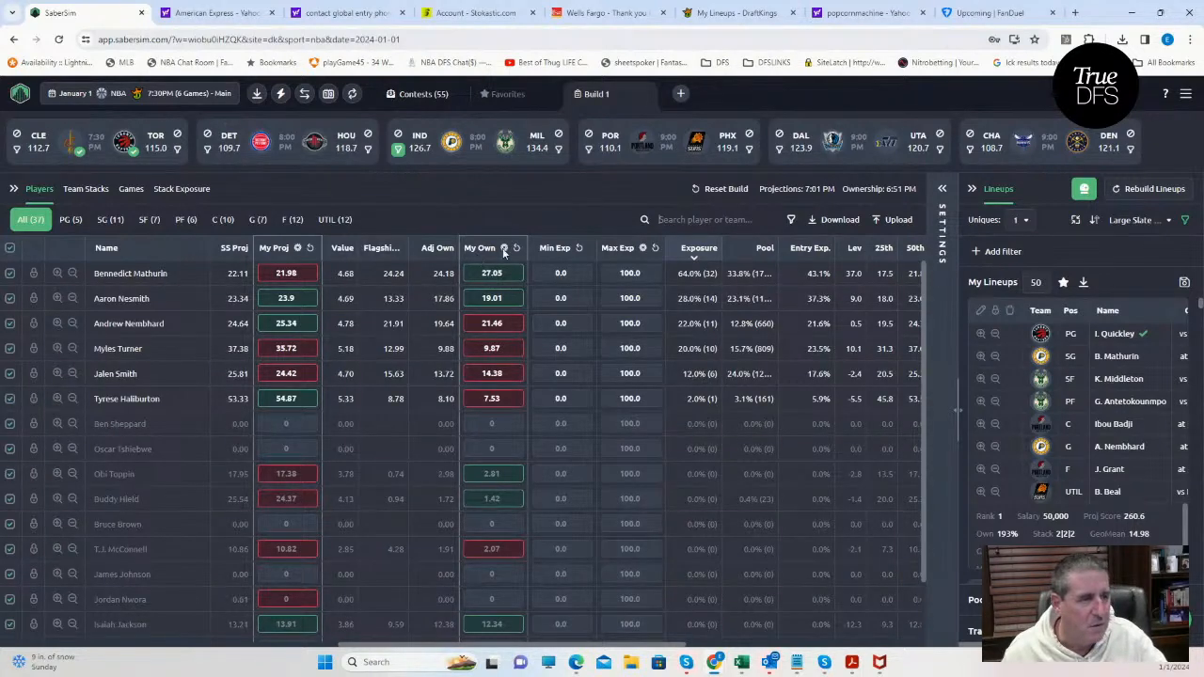
pyautogui.click(707, 222)
pyautogui.write('ibo')
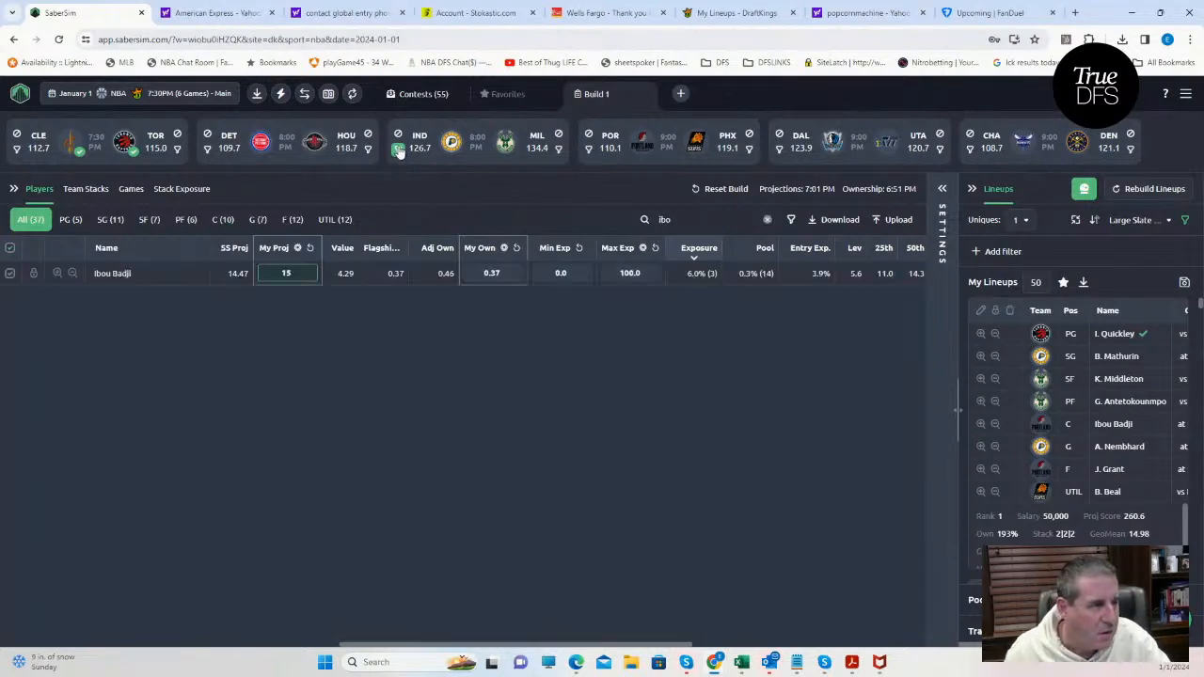
pyautogui.press('BackSpace')
pyautogui.press('BackSpace')
pyautogui.press('BackSpace')
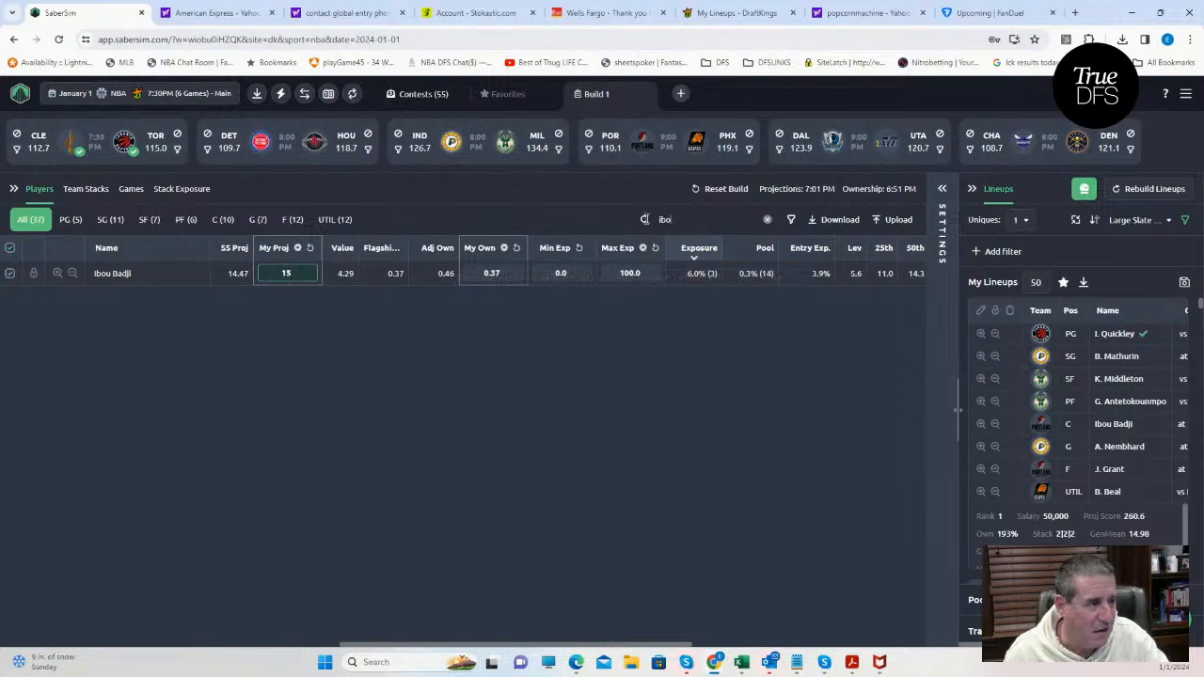
pyautogui.write('moses')
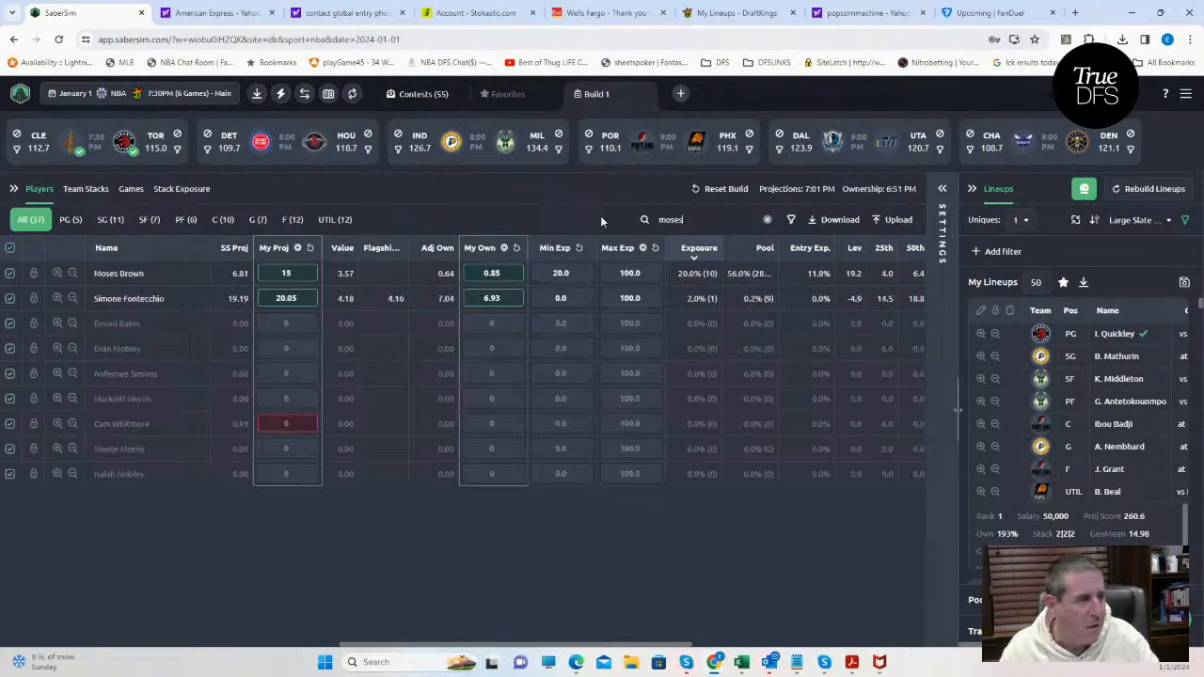
pyautogui.click(766, 219)
# Sort the lineups by RAROI for the NBA $300K Fadeaway contest and set Uniques to 4.
pyautogui.click(1085, 189)
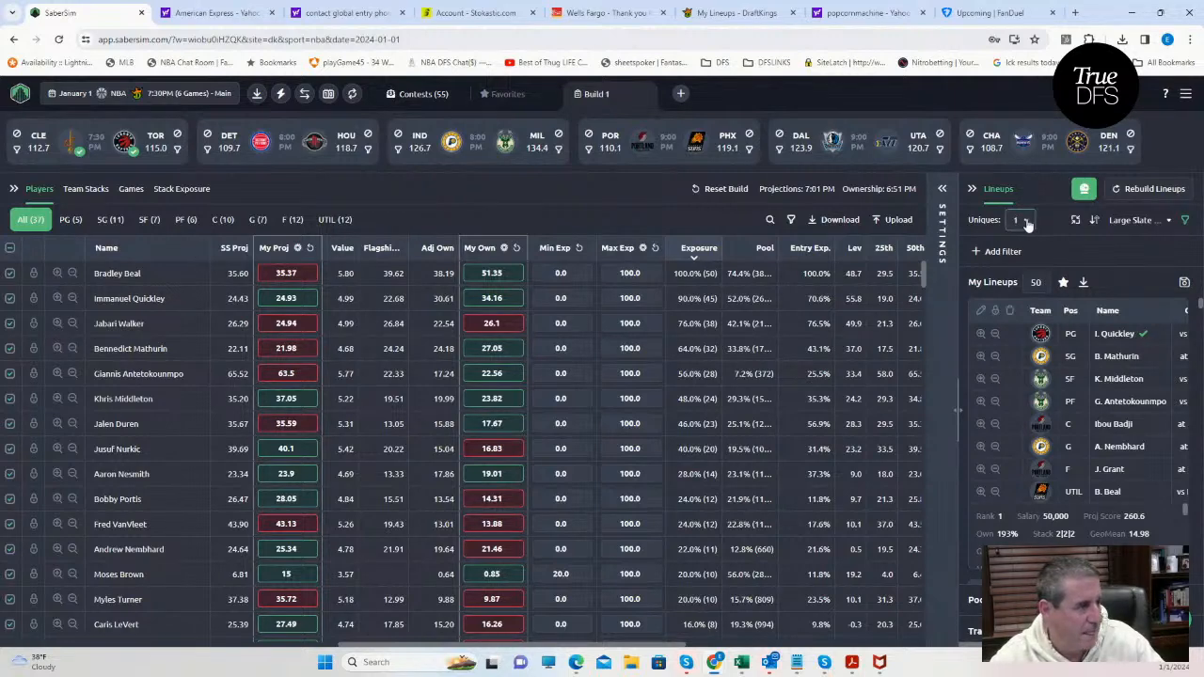
pyautogui.click(1154, 227)
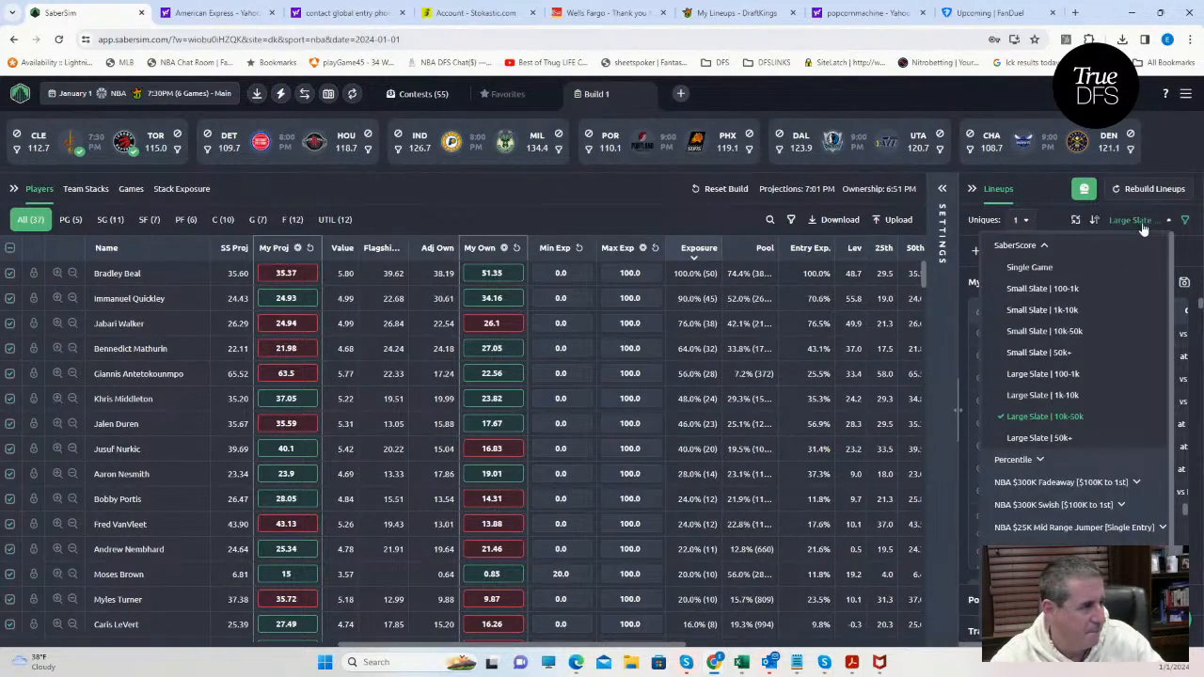
pyautogui.click(1077, 486)
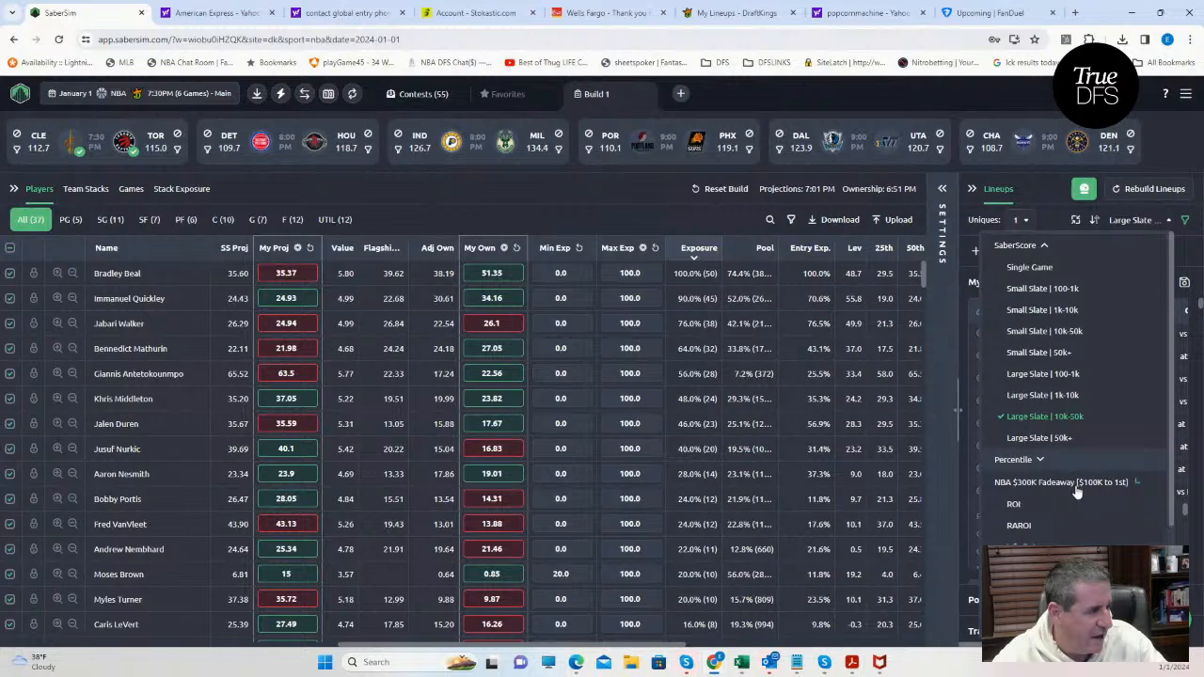
pyautogui.click(1020, 528)
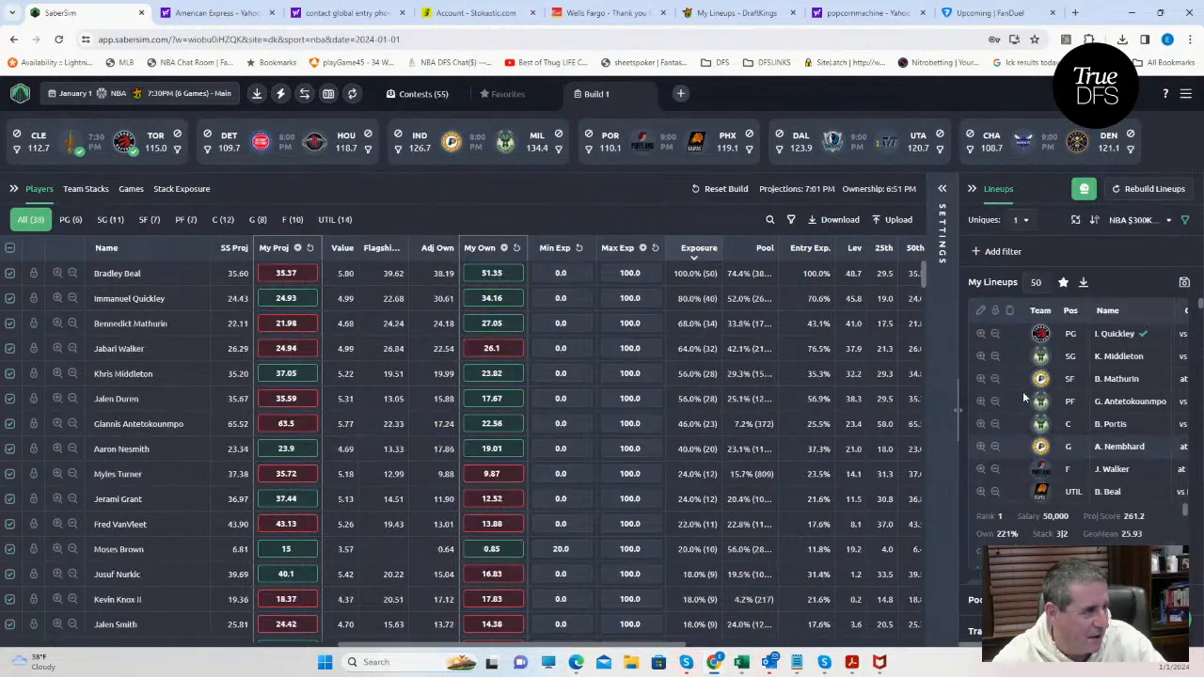
pyautogui.click(1021, 222)
pyautogui.click(1022, 318)
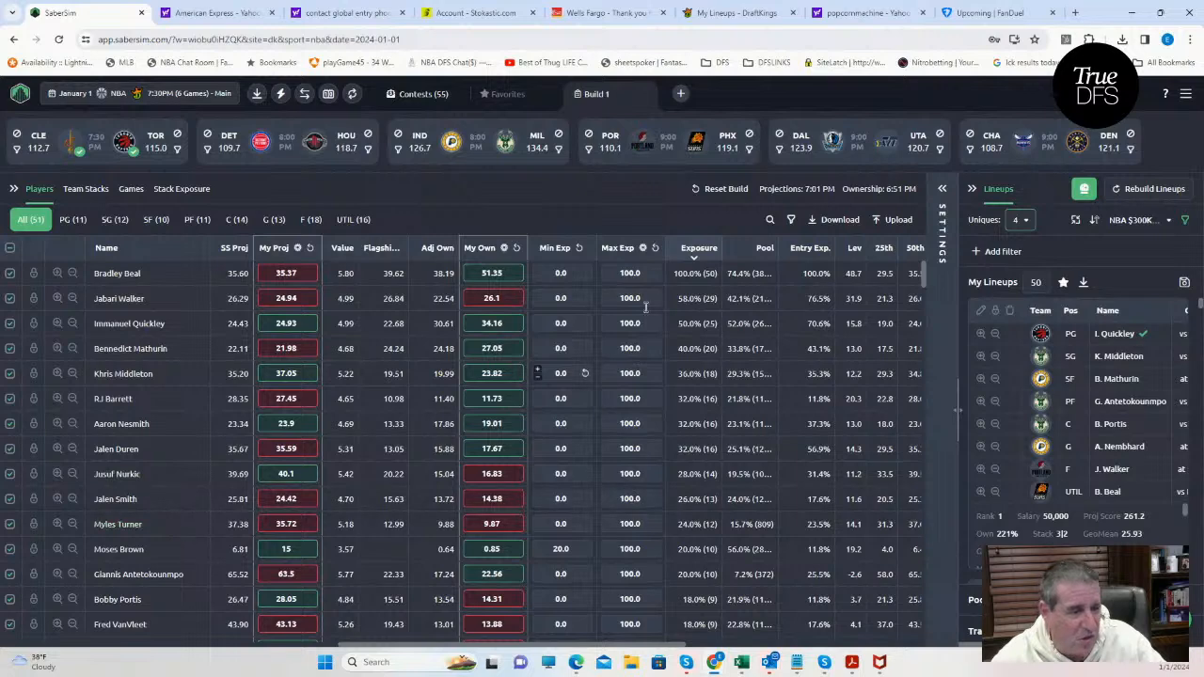
# Search the player list for "brow" to check Moses Brown's exposure, and clear the search.
pyautogui.click(769, 224)
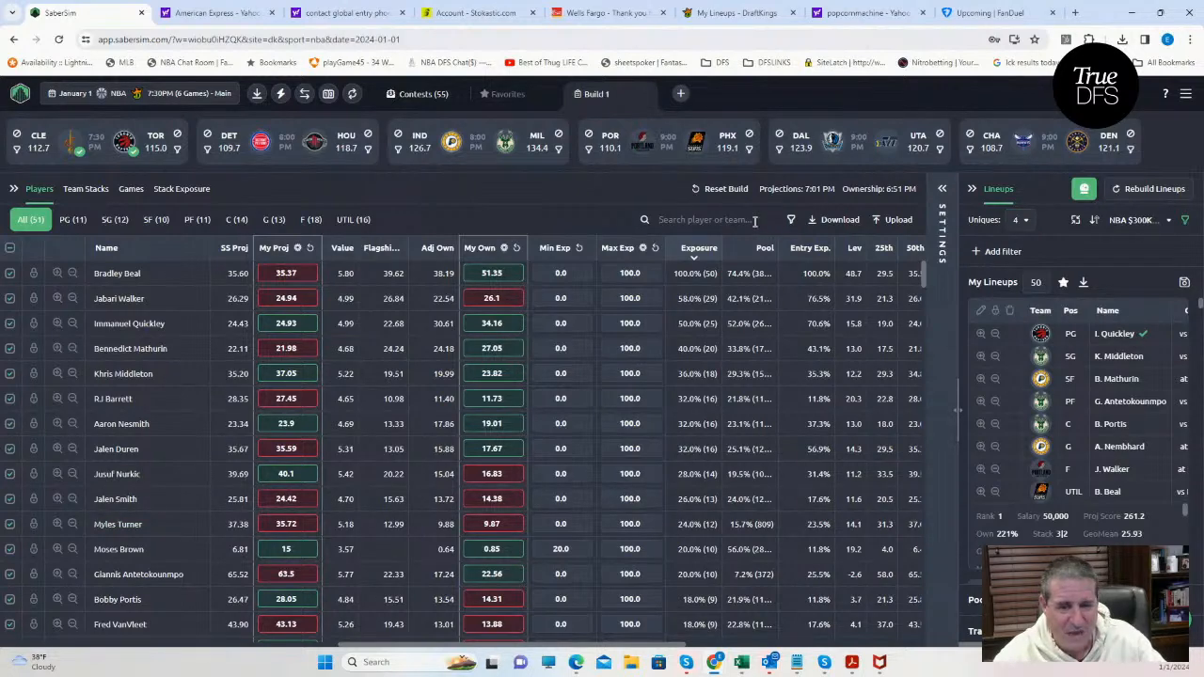
pyautogui.click(720, 219)
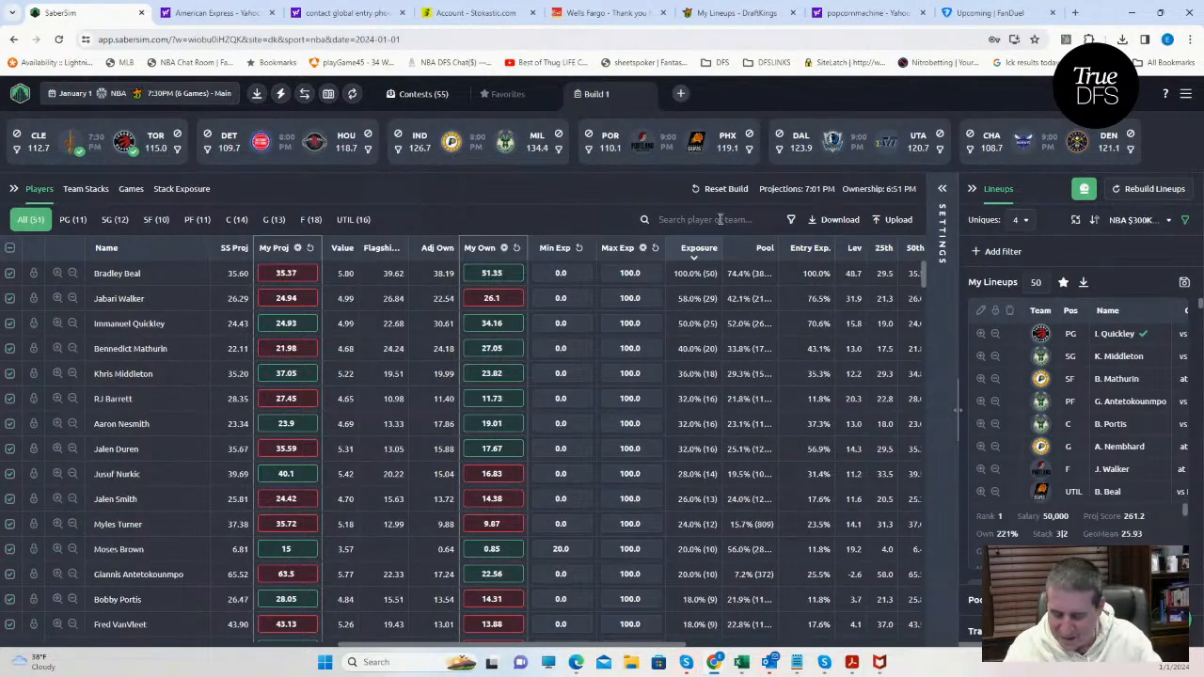
pyautogui.write('brow')
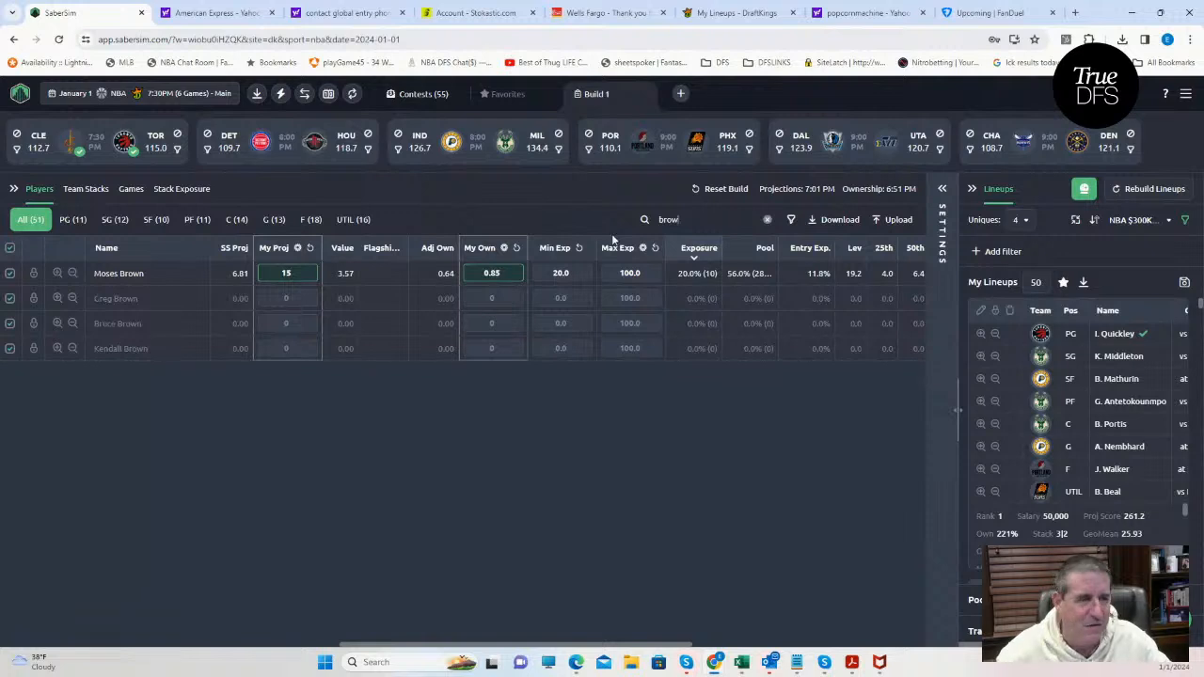
pyautogui.click(766, 219)
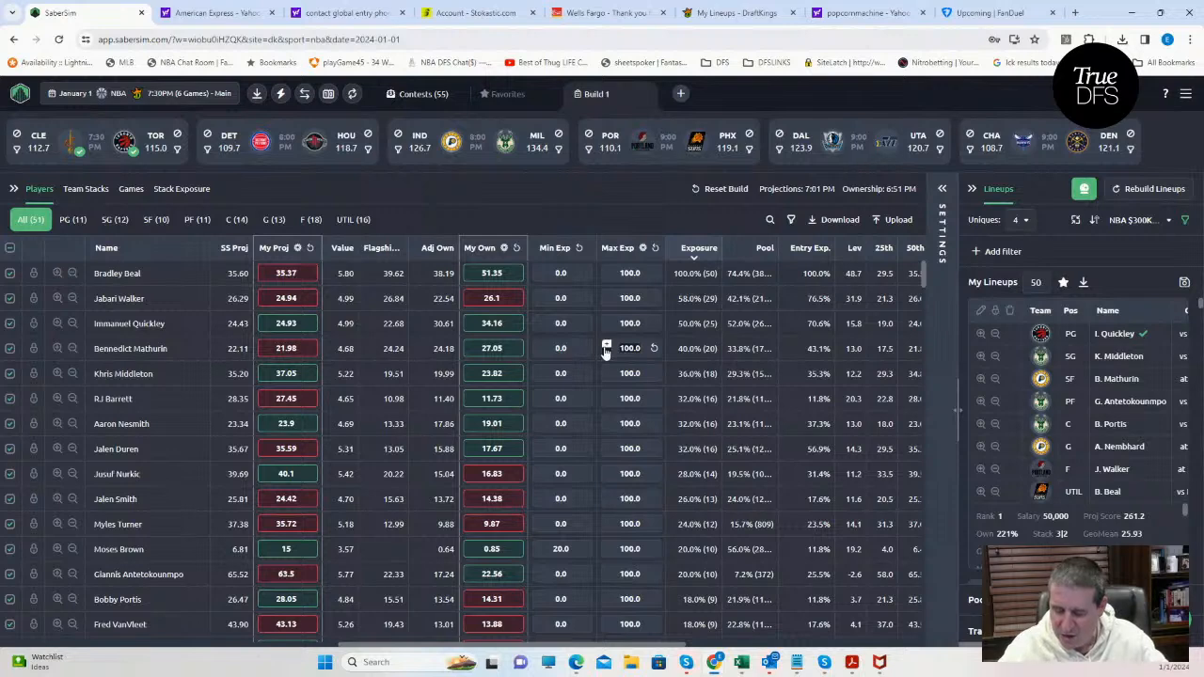
# Set the maximum exposure of Bennedict Mathurin and Khris Middleton to 25 and apply the change to the lineups.
pyautogui.write('25')
pyautogui.click(639, 374)
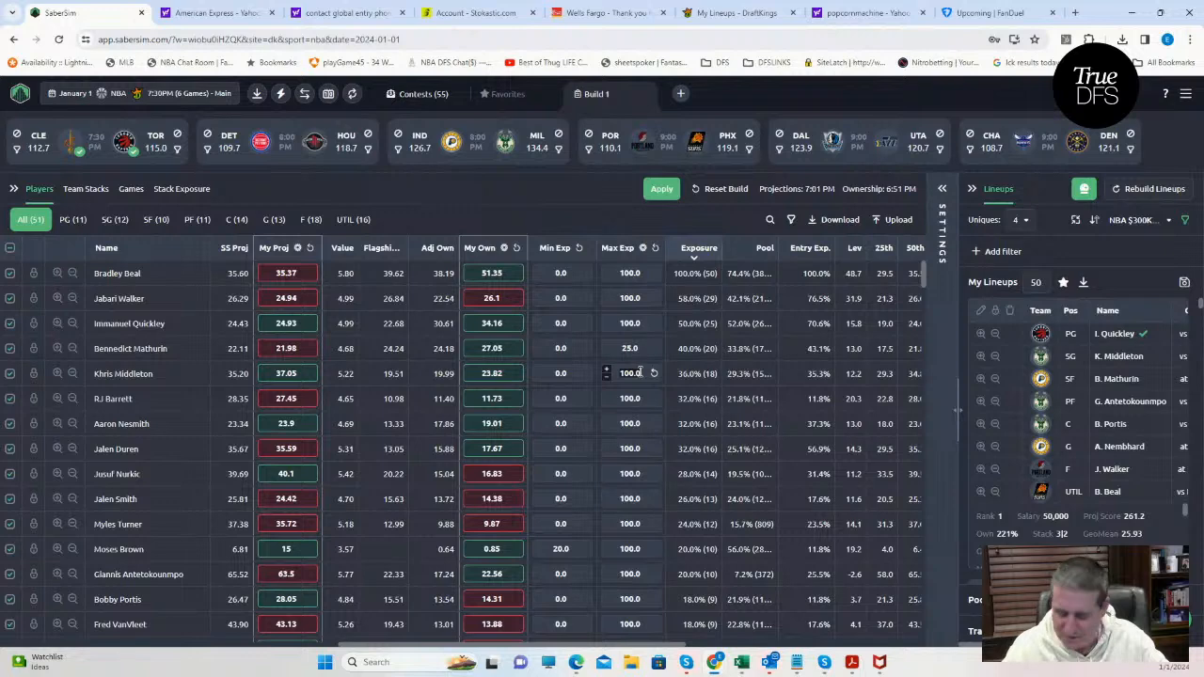
pyautogui.write('25')
pyautogui.click(630, 399)
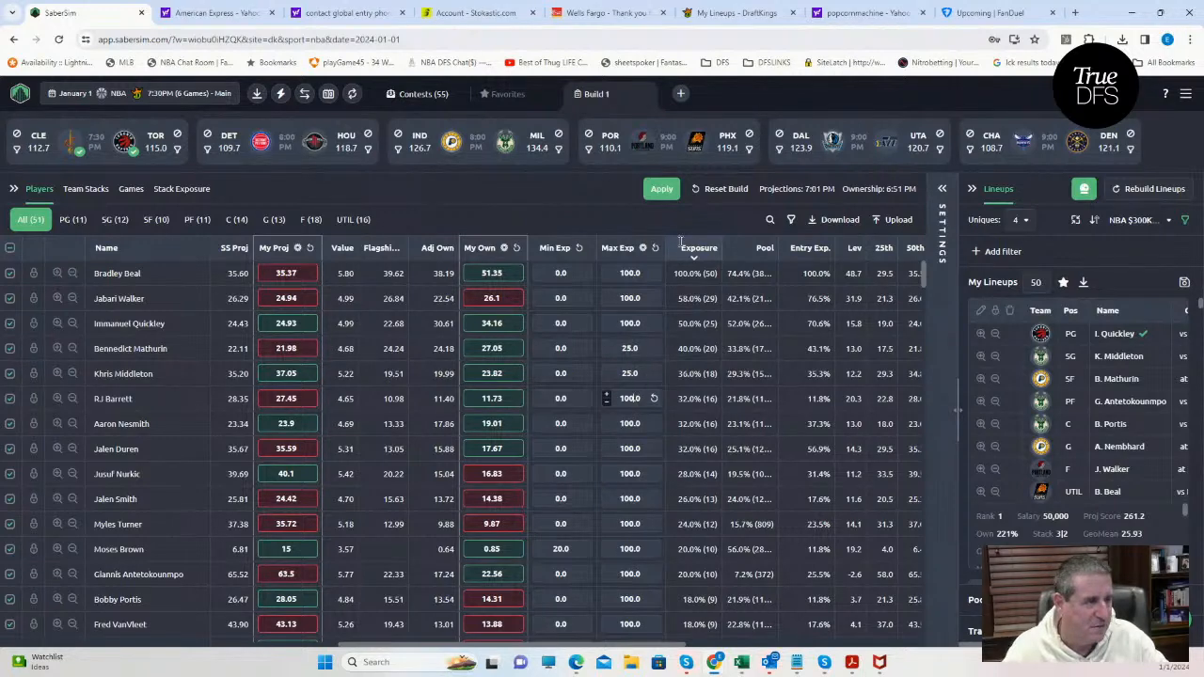
pyautogui.click(661, 189)
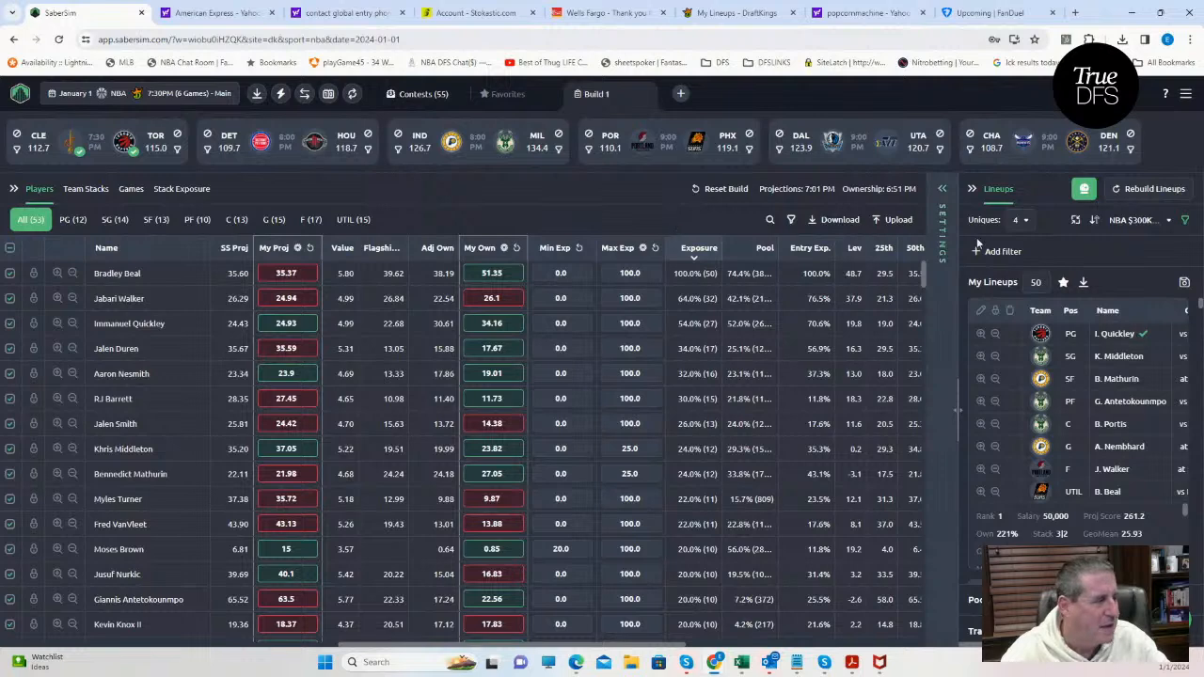
# Switch to DraftKings, look up R. Barrett in the first NBA Classic lineup's editor, and close it without changes.
pyautogui.click(775, 223)
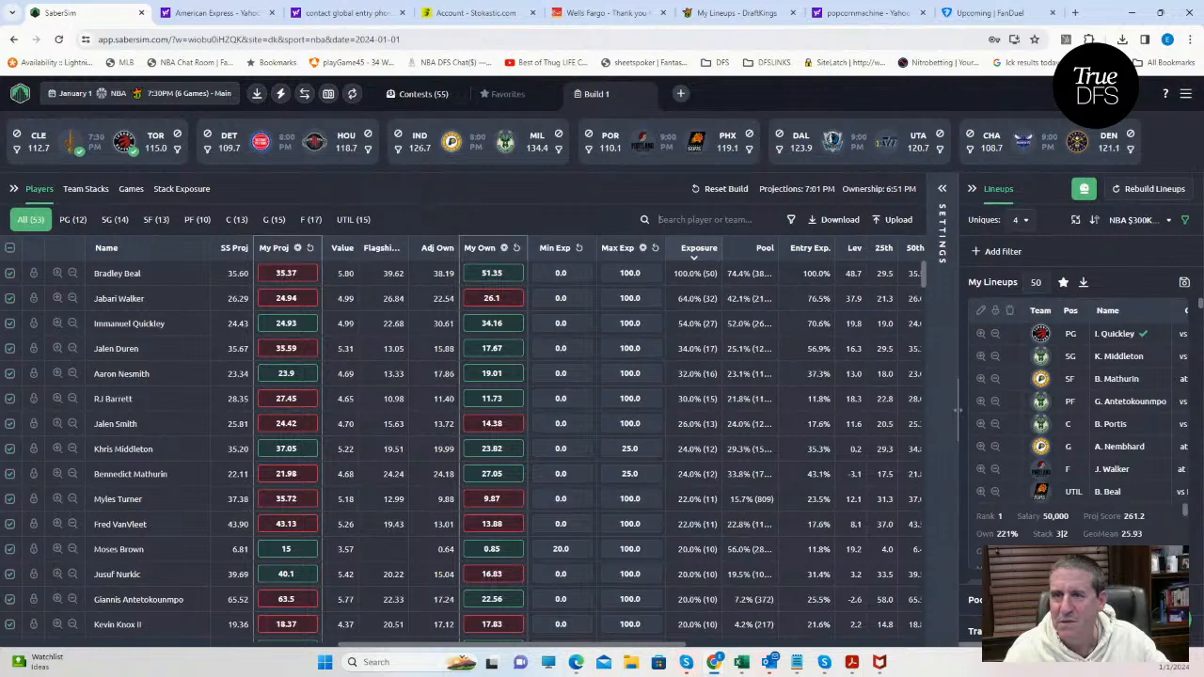
pyautogui.click(734, 12)
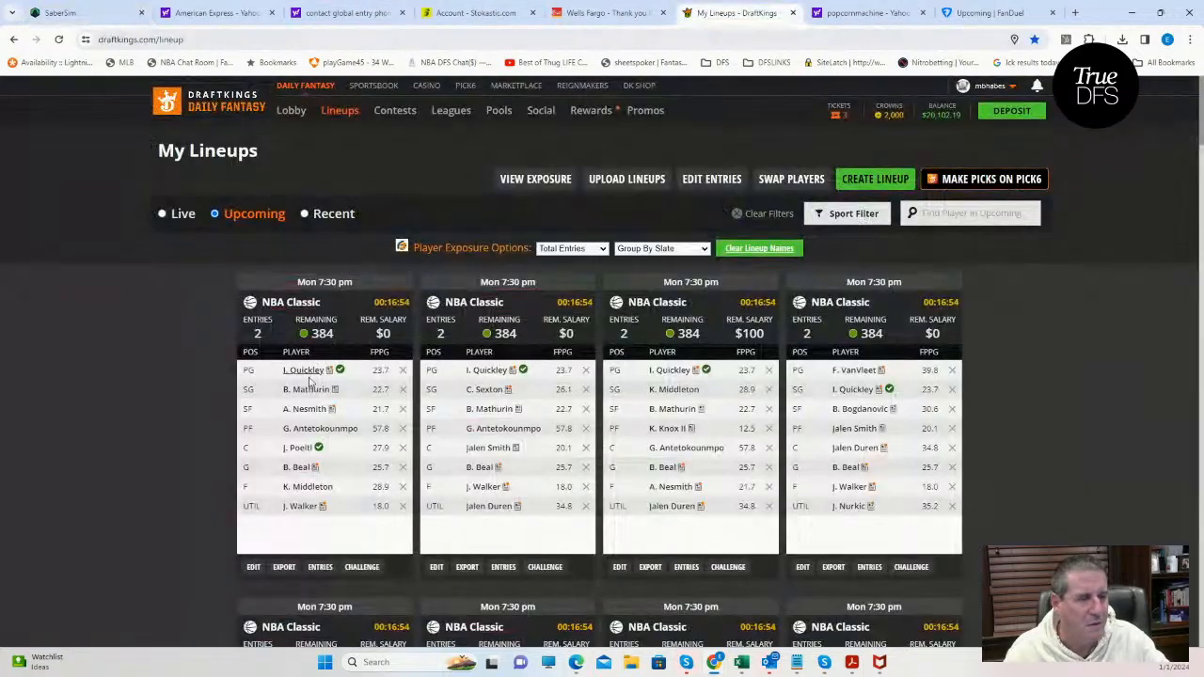
pyautogui.click(253, 566)
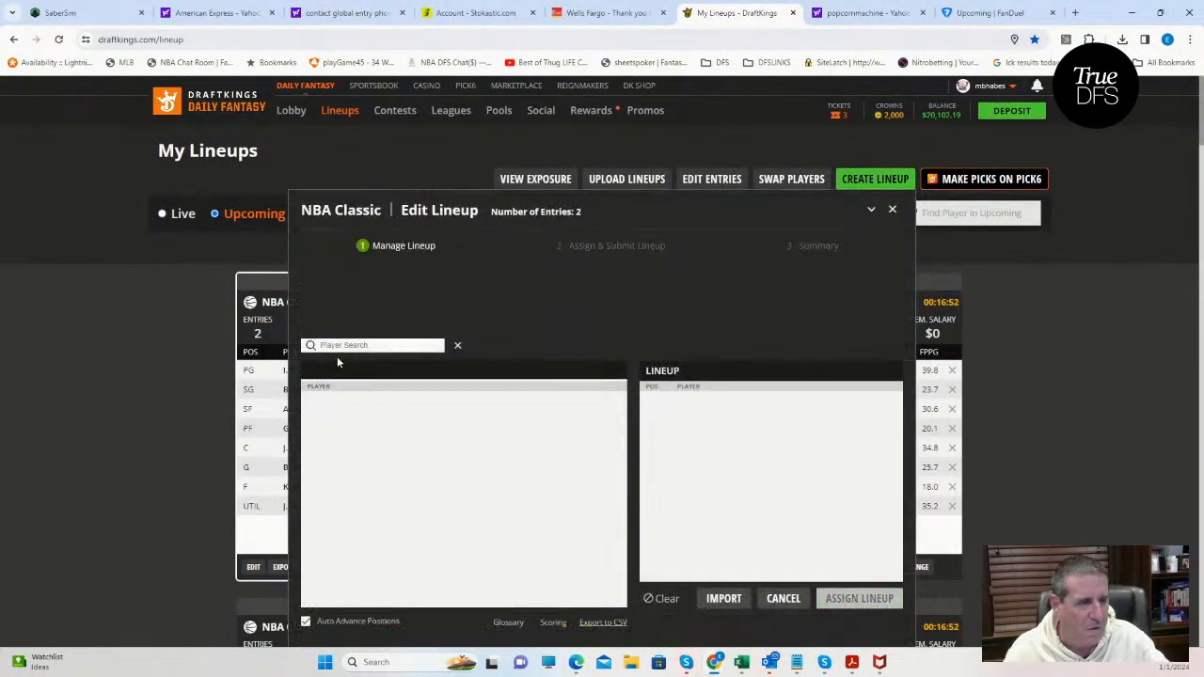
pyautogui.click(338, 346)
pyautogui.write('barr')
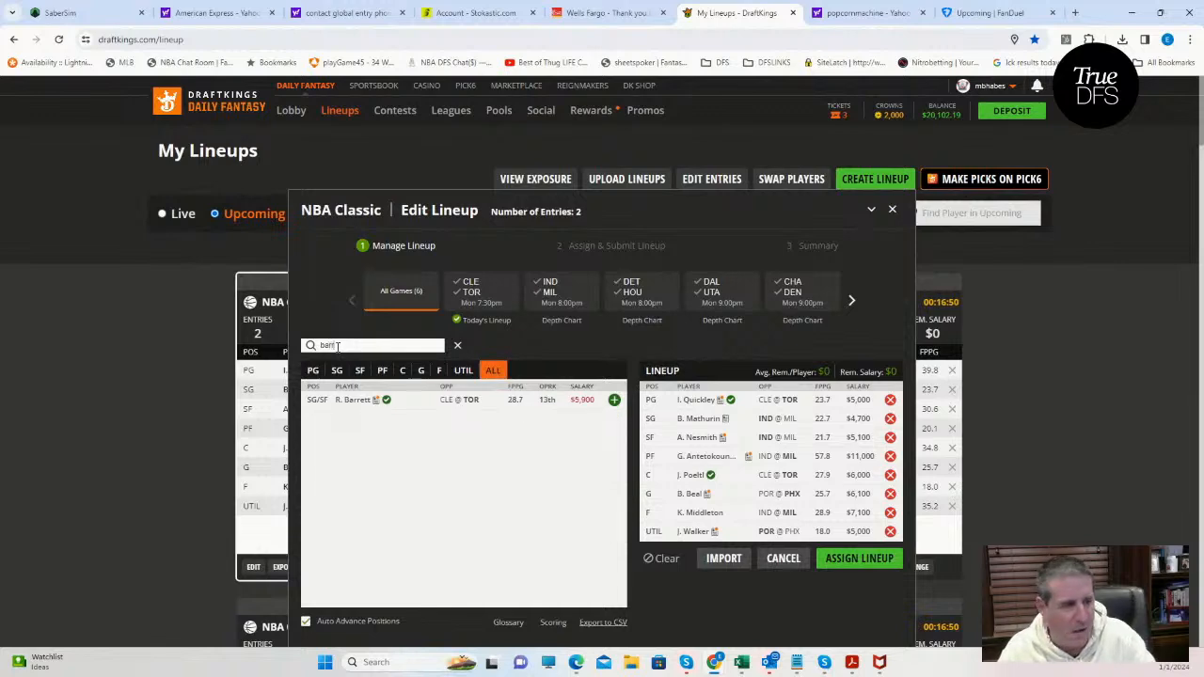
pyautogui.click(891, 209)
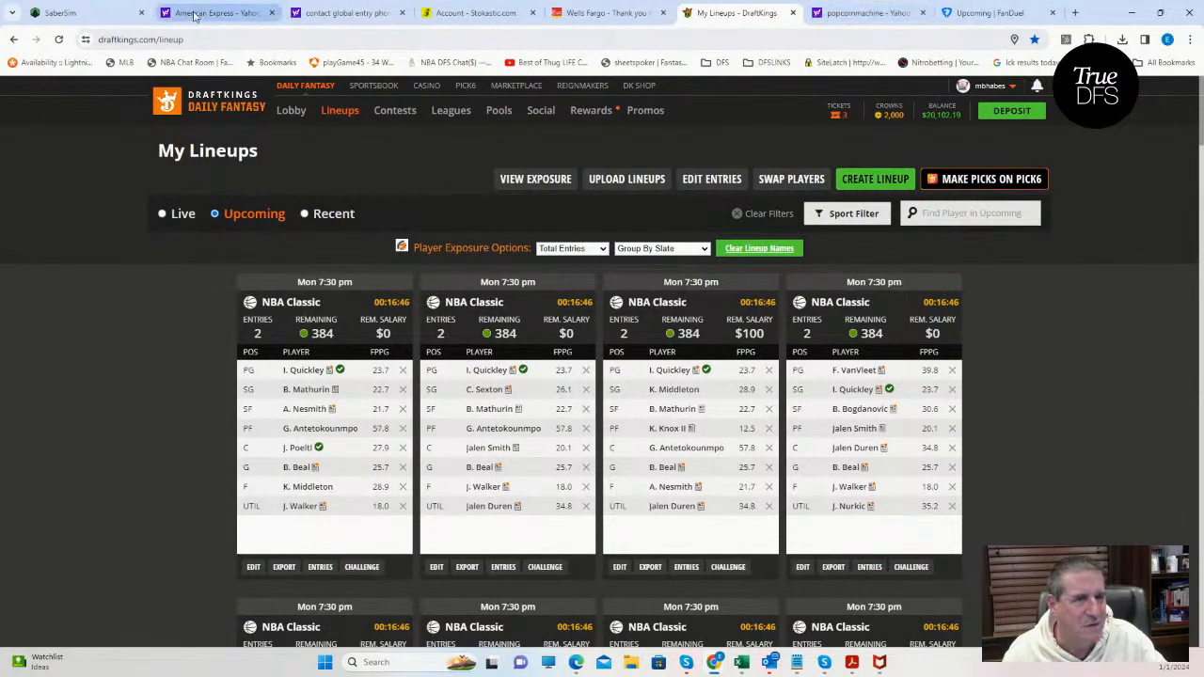
# Return to SaberSim and set the number of lineups to 55.
pyautogui.click(82, 15)
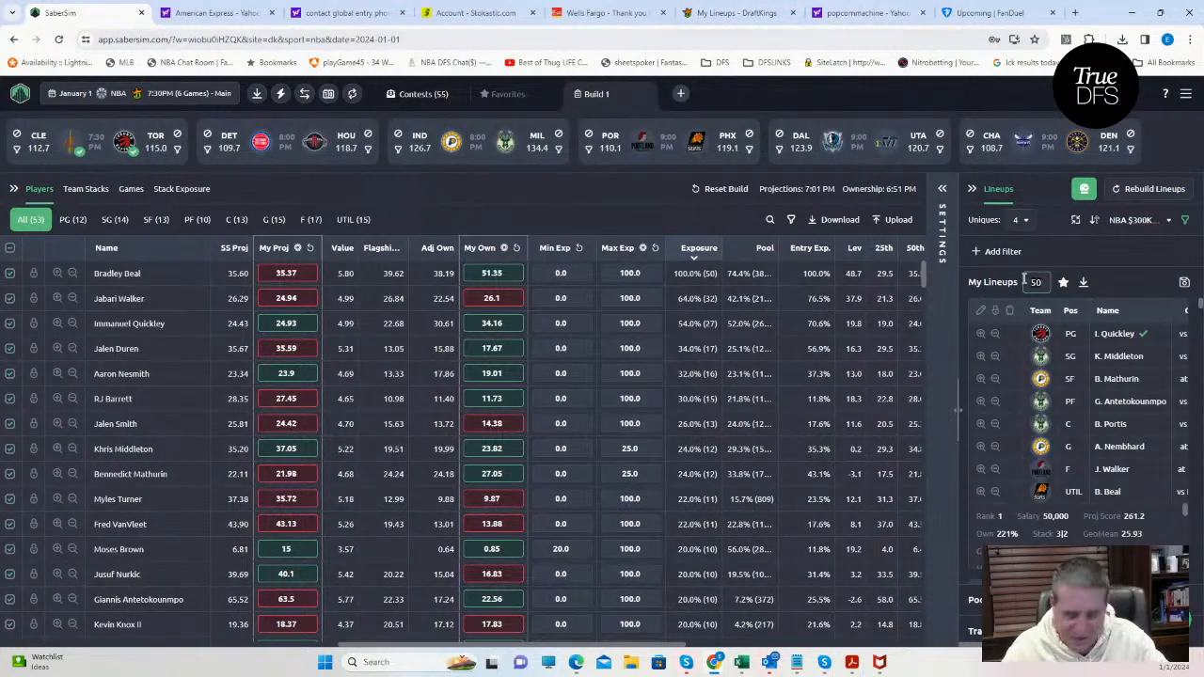
pyautogui.write('55')
pyautogui.click(1136, 261)
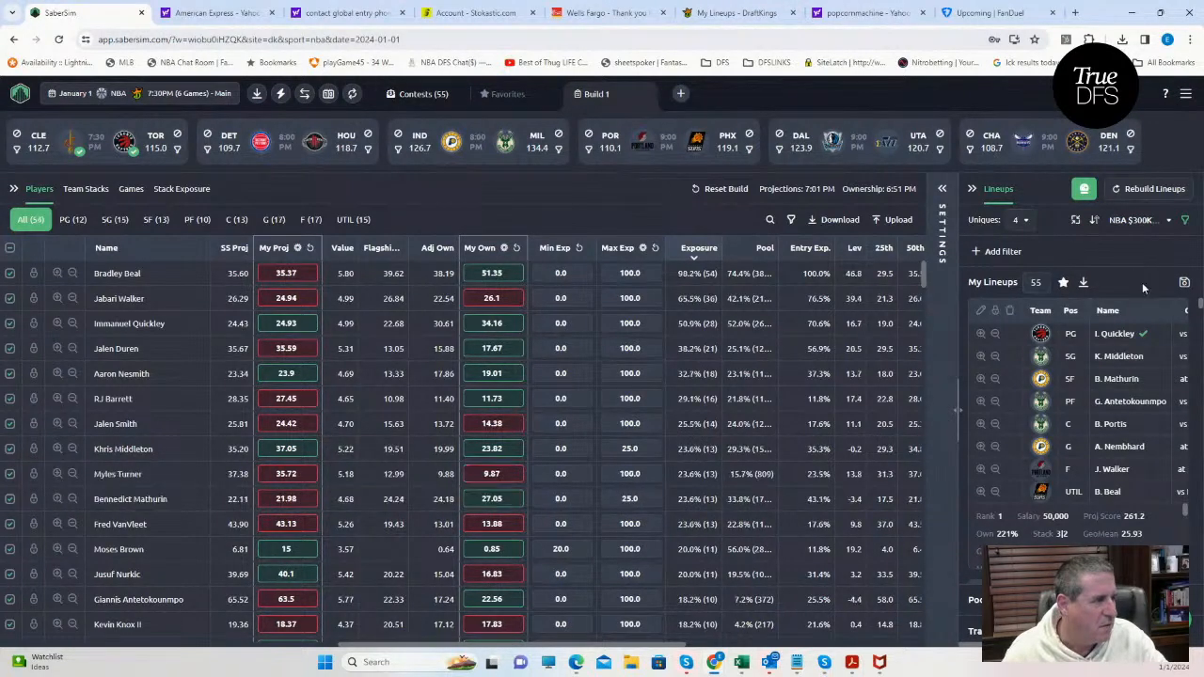
# Save the lineups to the NBA $300K Fadeaway contest only, leaving the NBA Satellite unselected, and close the save dialog.
pyautogui.click(1140, 221)
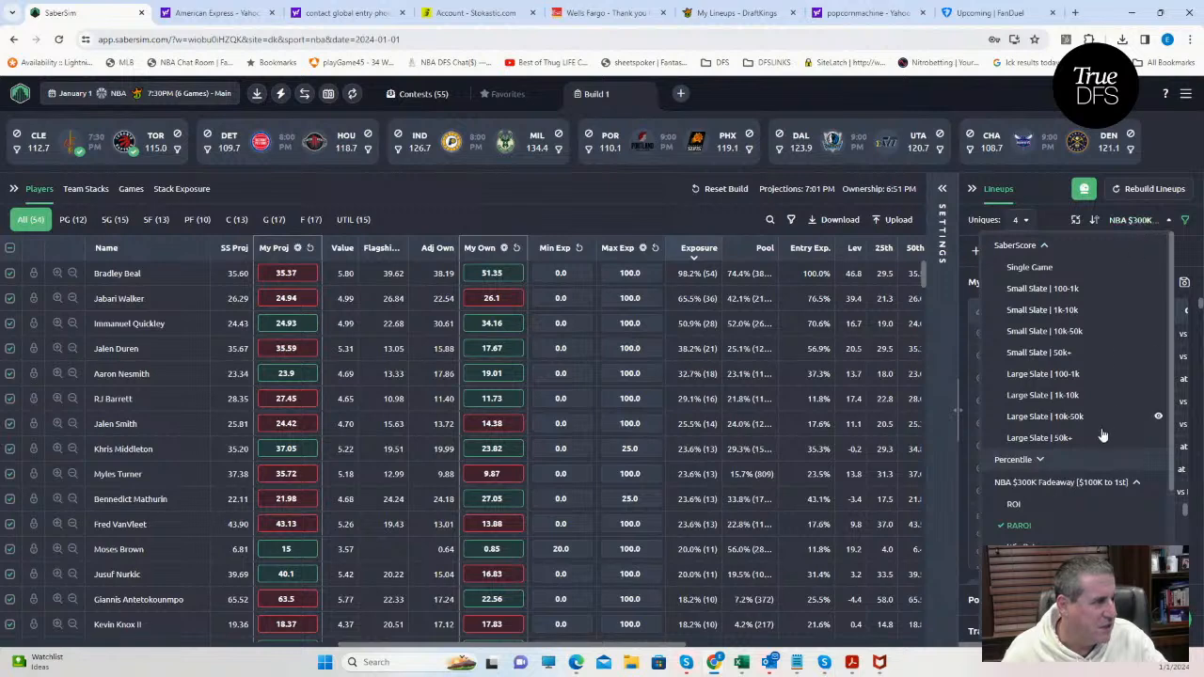
pyautogui.click(1183, 284)
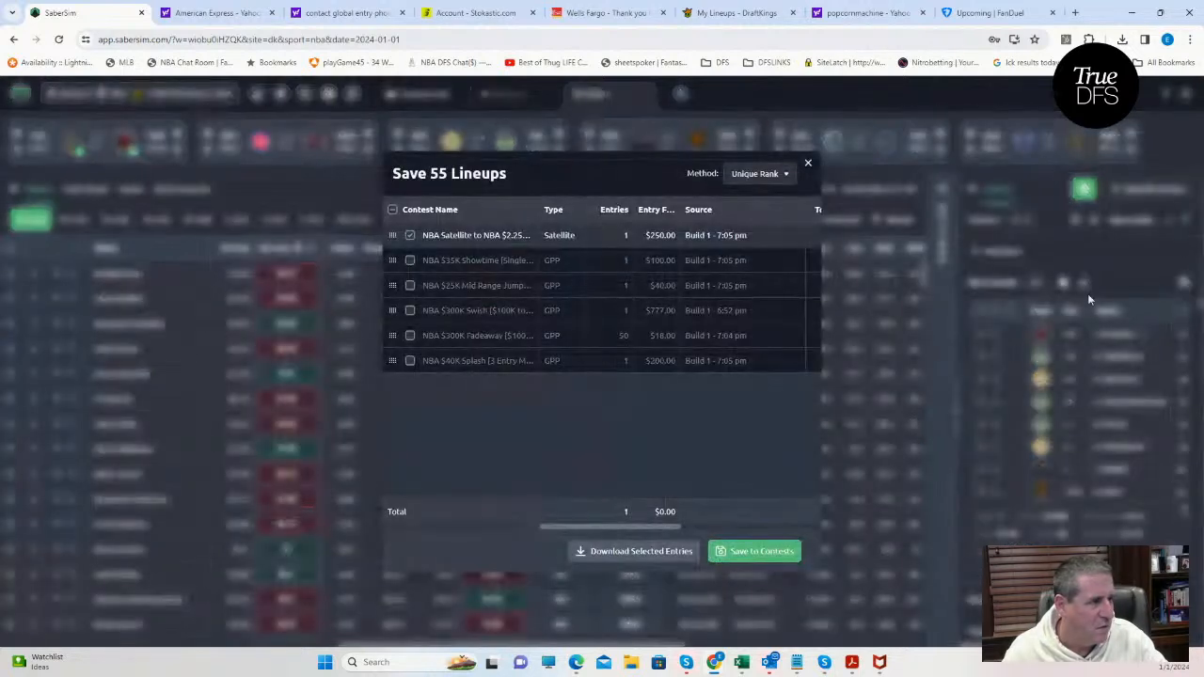
pyautogui.click(410, 235)
pyautogui.click(409, 335)
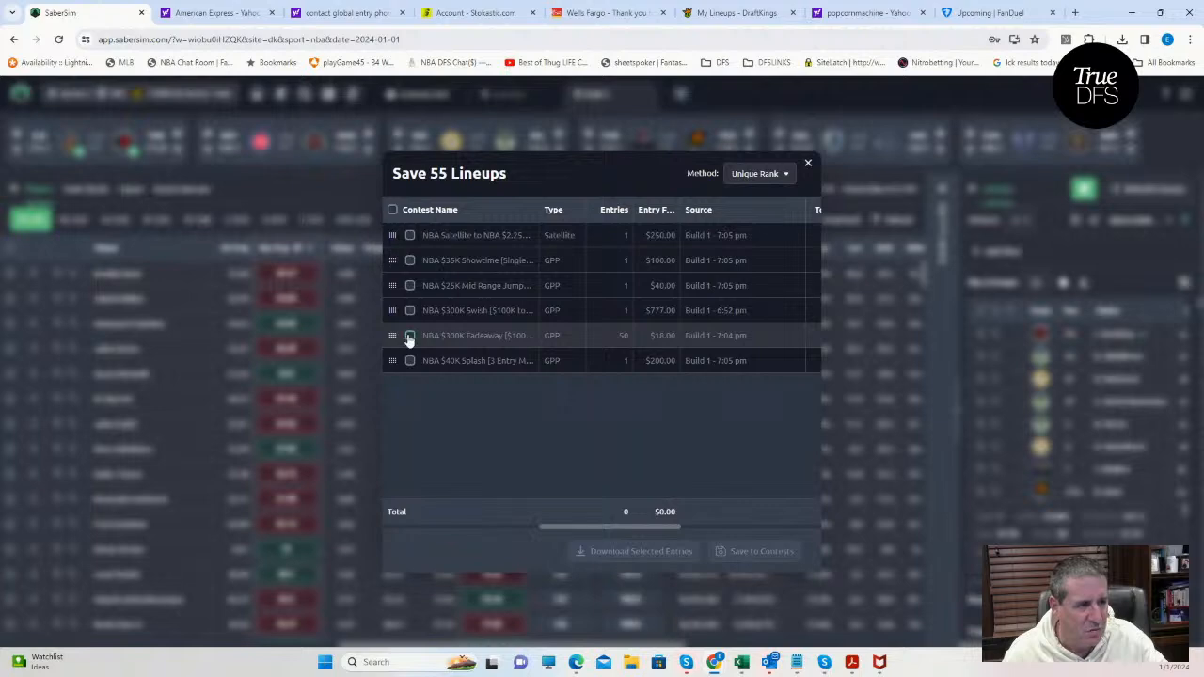
pyautogui.click(755, 552)
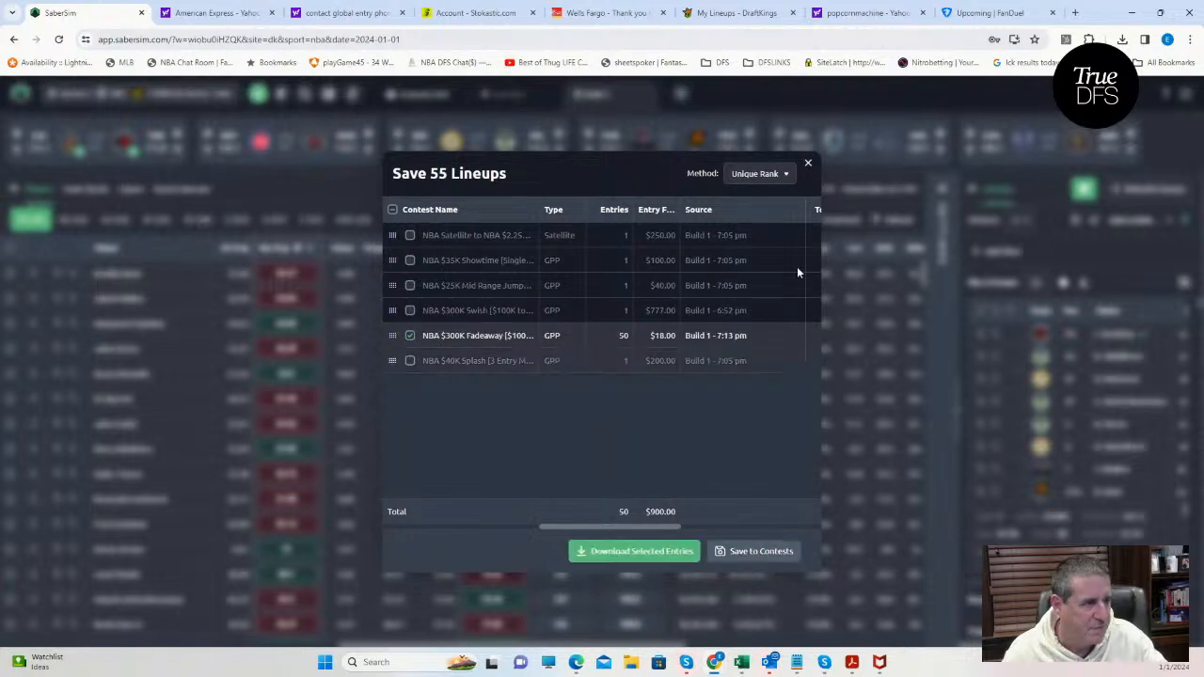
pyautogui.click(806, 163)
# Sort the lineups by RAROI for the NBA $300K Swish contest.
pyautogui.click(1133, 222)
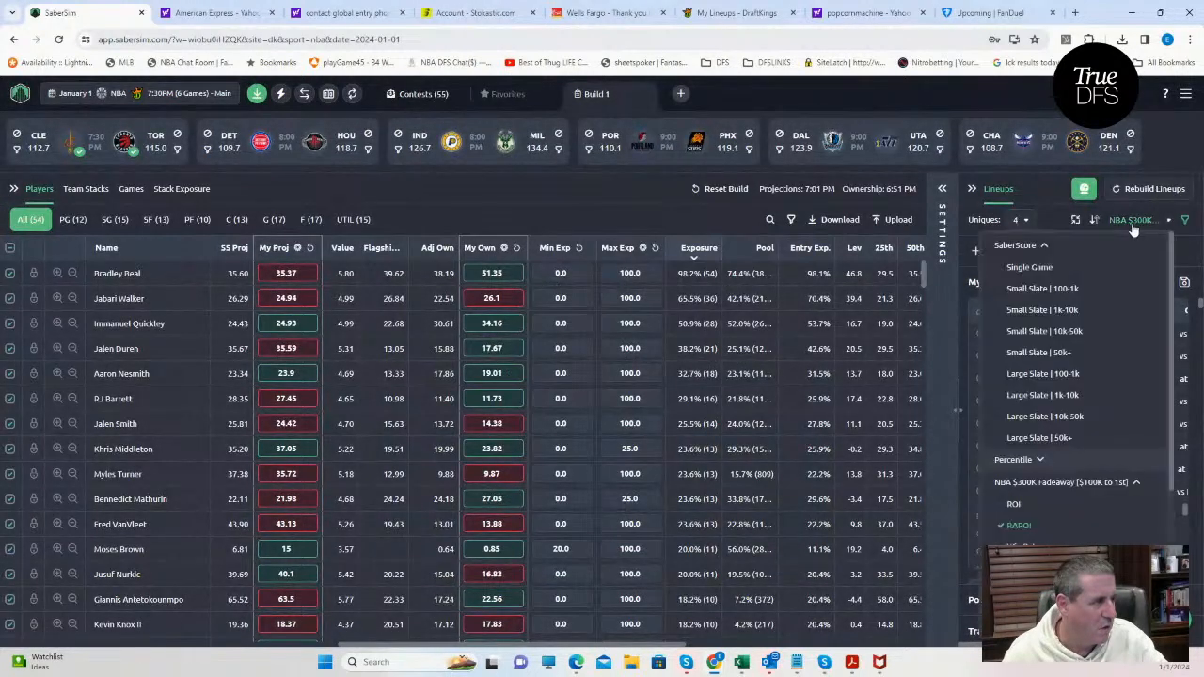
pyautogui.scroll(-3, 1072, 423)
pyautogui.click(1068, 447)
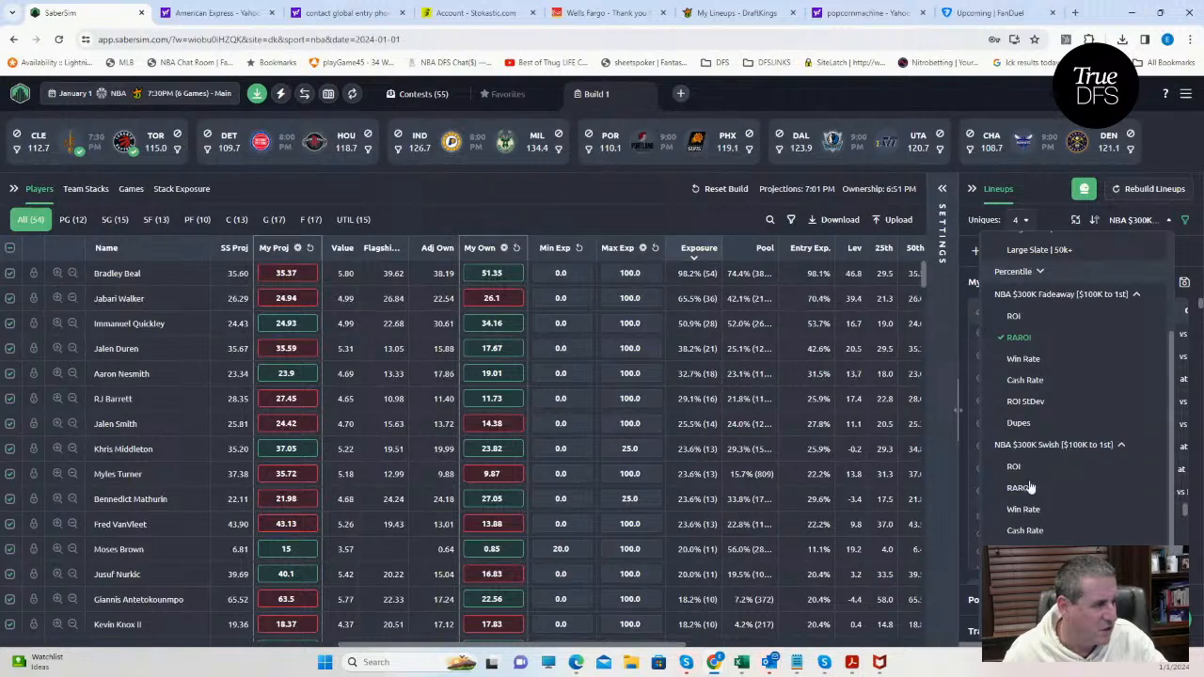
pyautogui.click(1020, 488)
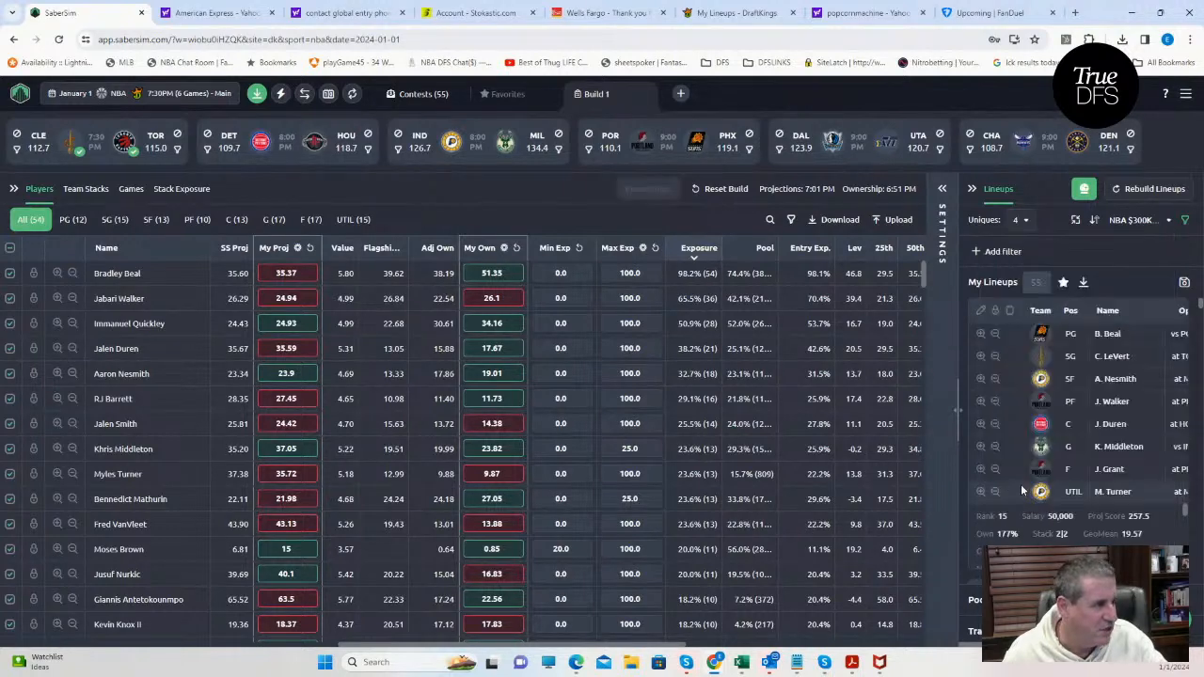
# Save the re-sorted lineups to the NBA $300K Swish contest instead of the Fadeaway, and close the save dialog.
pyautogui.click(1183, 281)
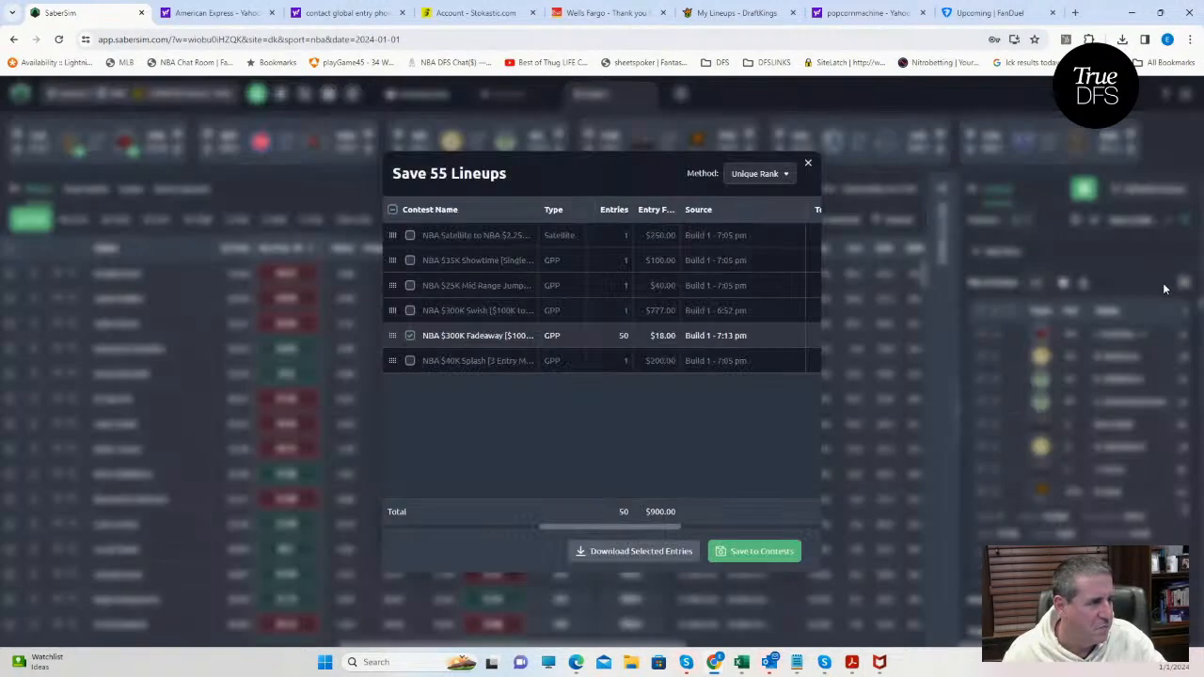
pyautogui.click(410, 335)
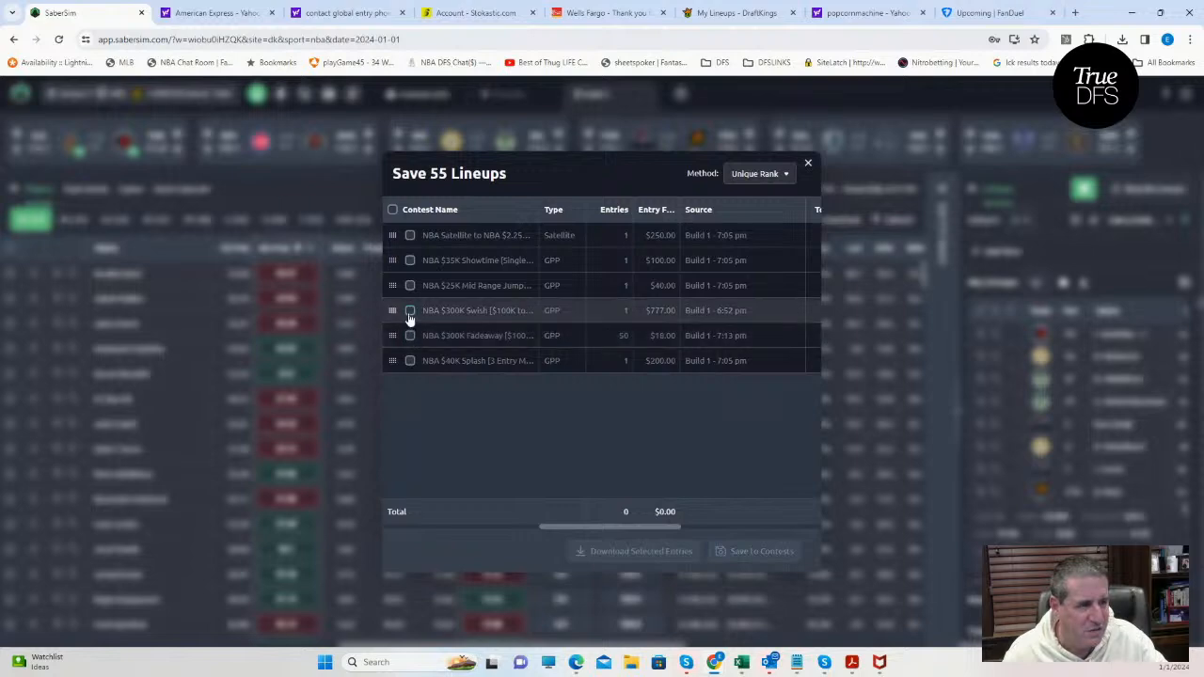
pyautogui.click(409, 310)
pyautogui.click(745, 551)
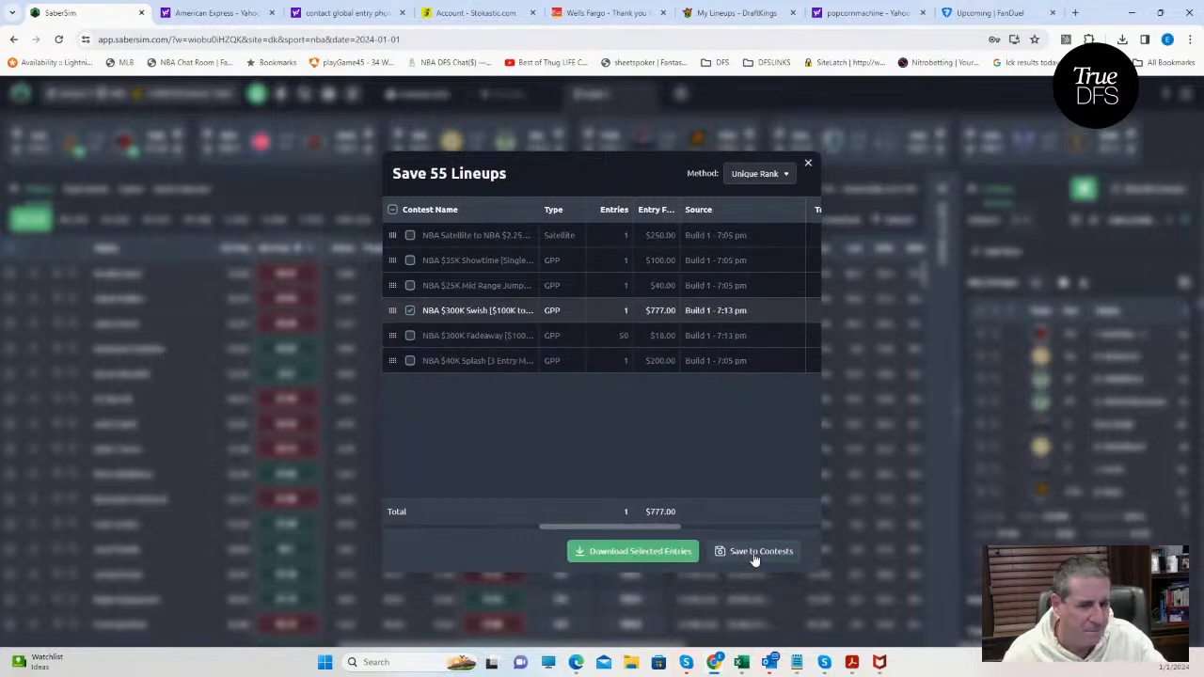
pyautogui.click(807, 166)
# Sort the lineups by RAROI for the NBA $25K Mid Range Jumper contest.
pyautogui.click(1128, 220)
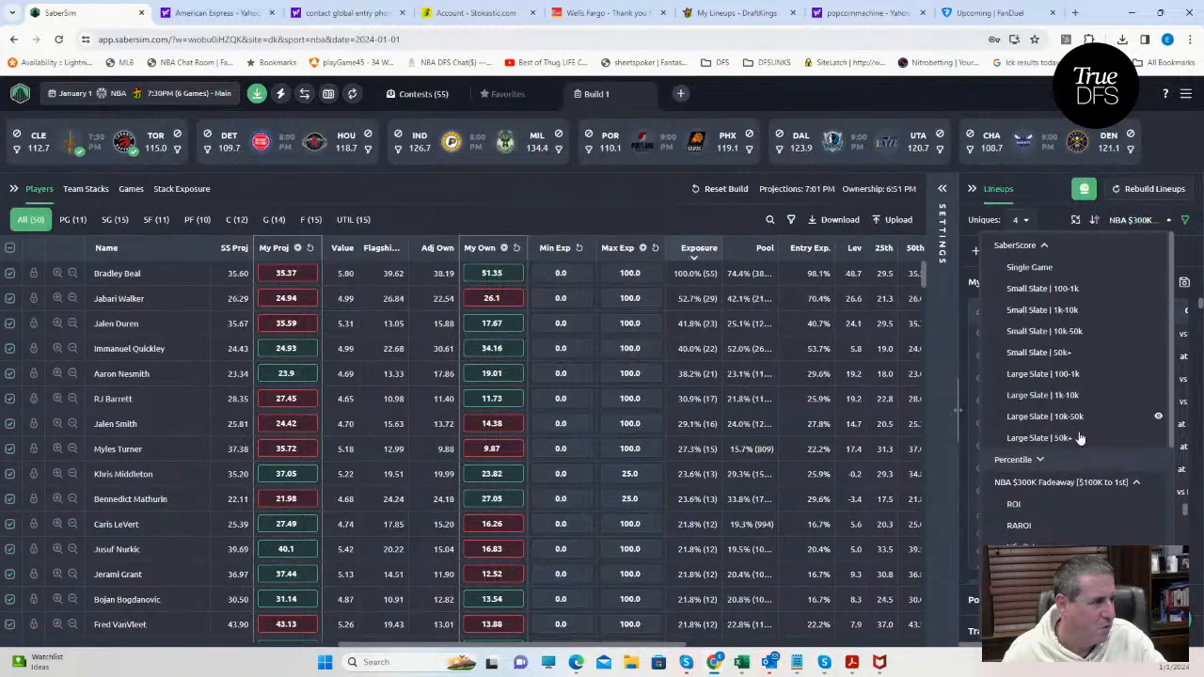
pyautogui.scroll(-5, 1080, 438)
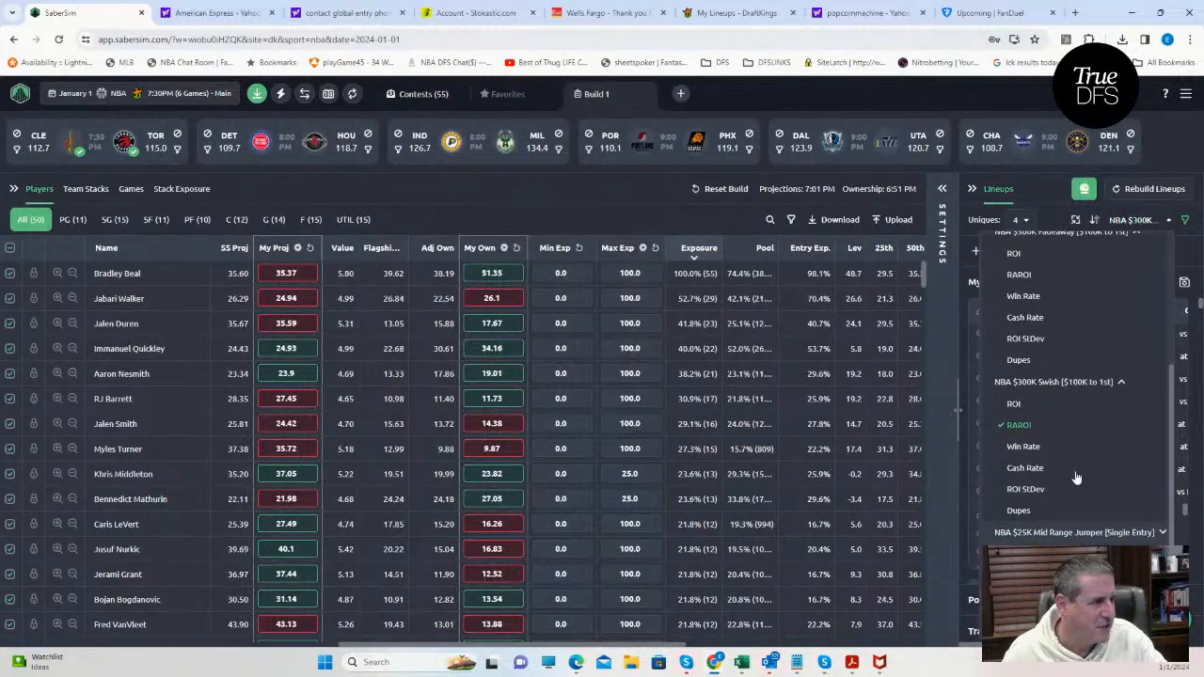
pyautogui.click(1070, 534)
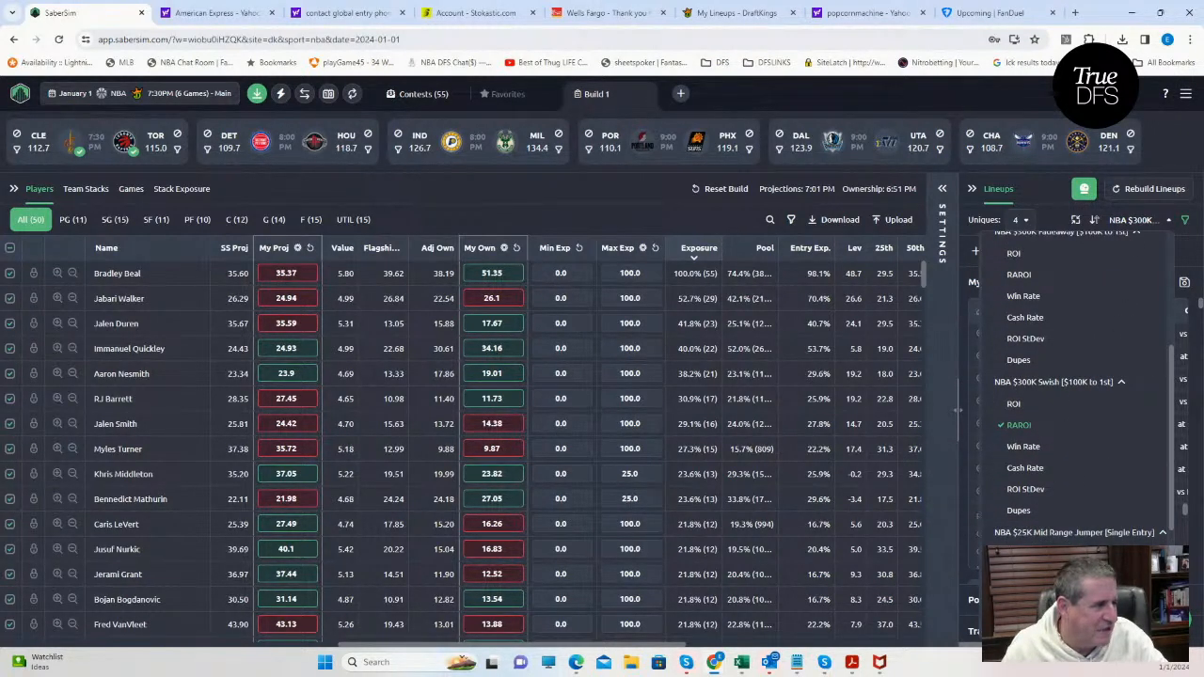
pyautogui.click(1018, 575)
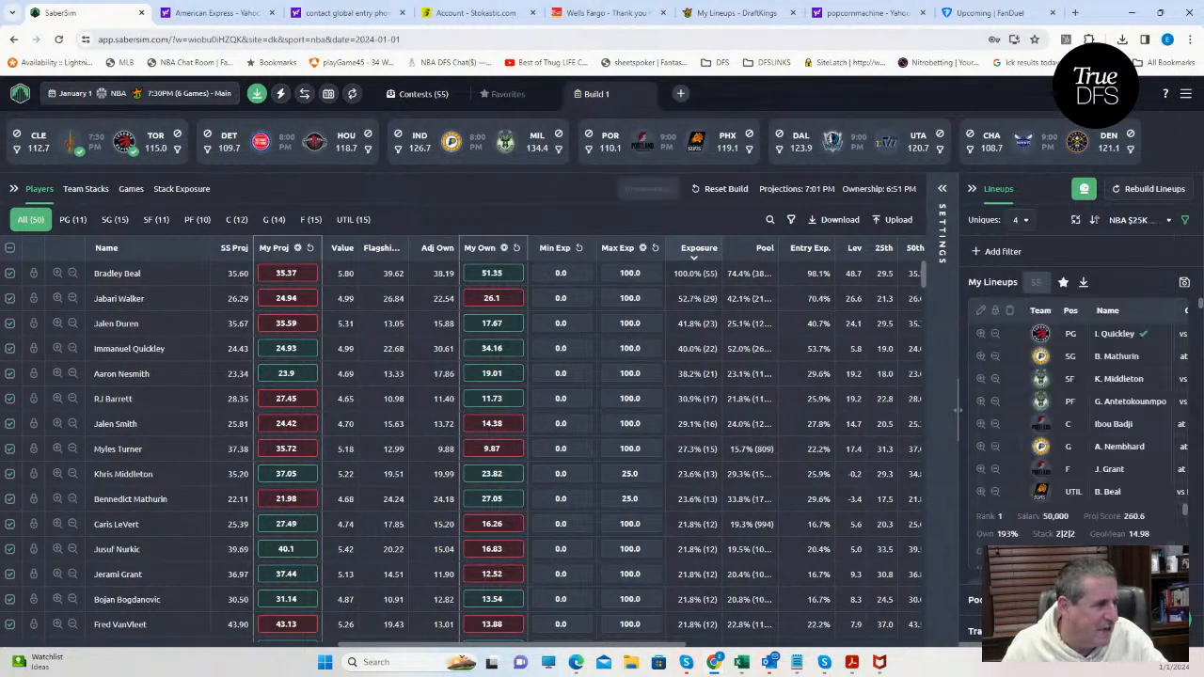
# Save the lineups to the NBA $35K Showtime, $25K Mid Range Jumper and $40K Splash contests instead of the Swish, and close the save dialog.
pyautogui.click(1182, 285)
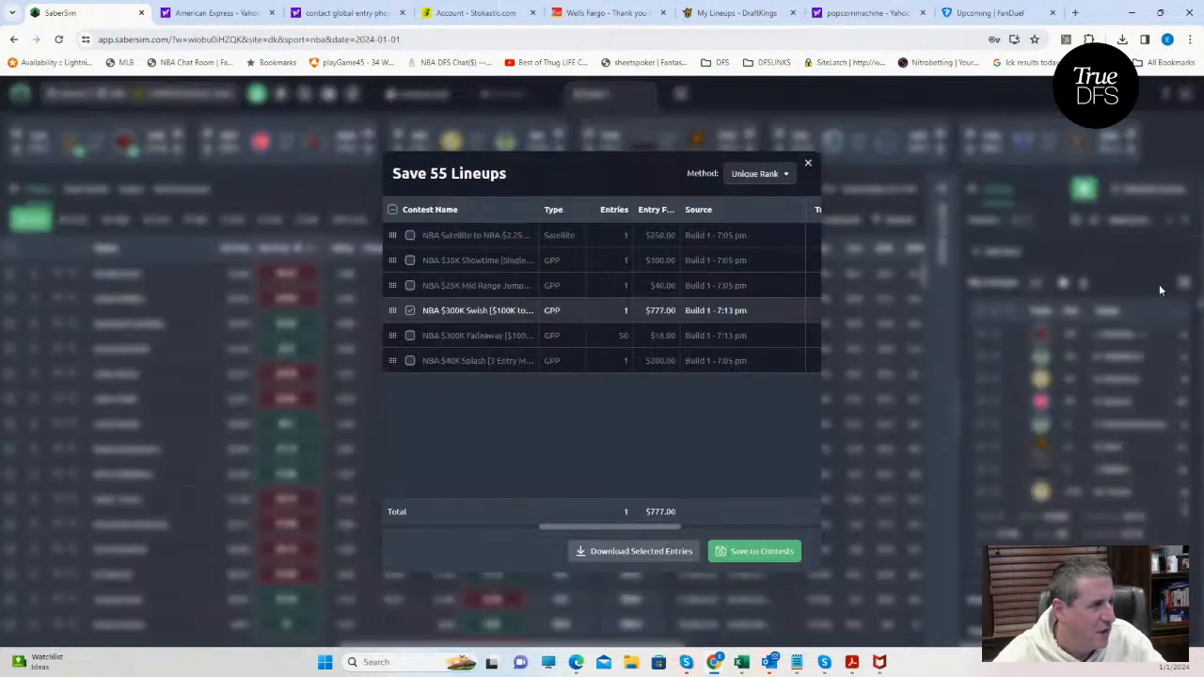
pyautogui.click(410, 311)
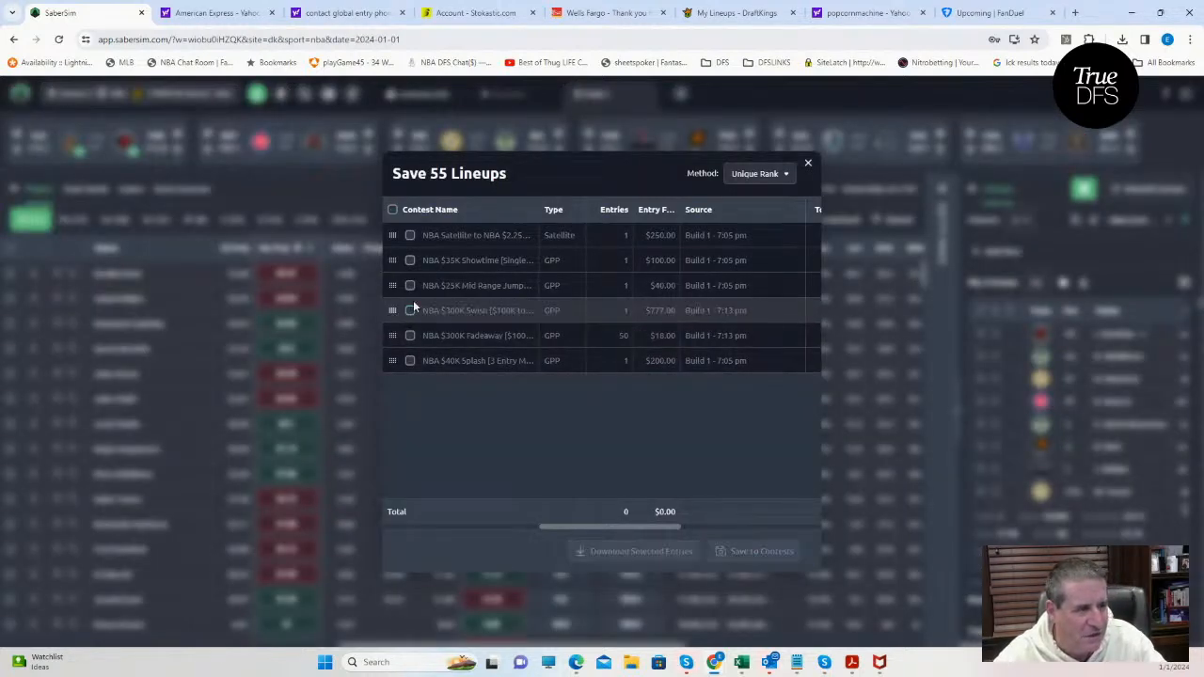
pyautogui.click(410, 260)
pyautogui.click(410, 286)
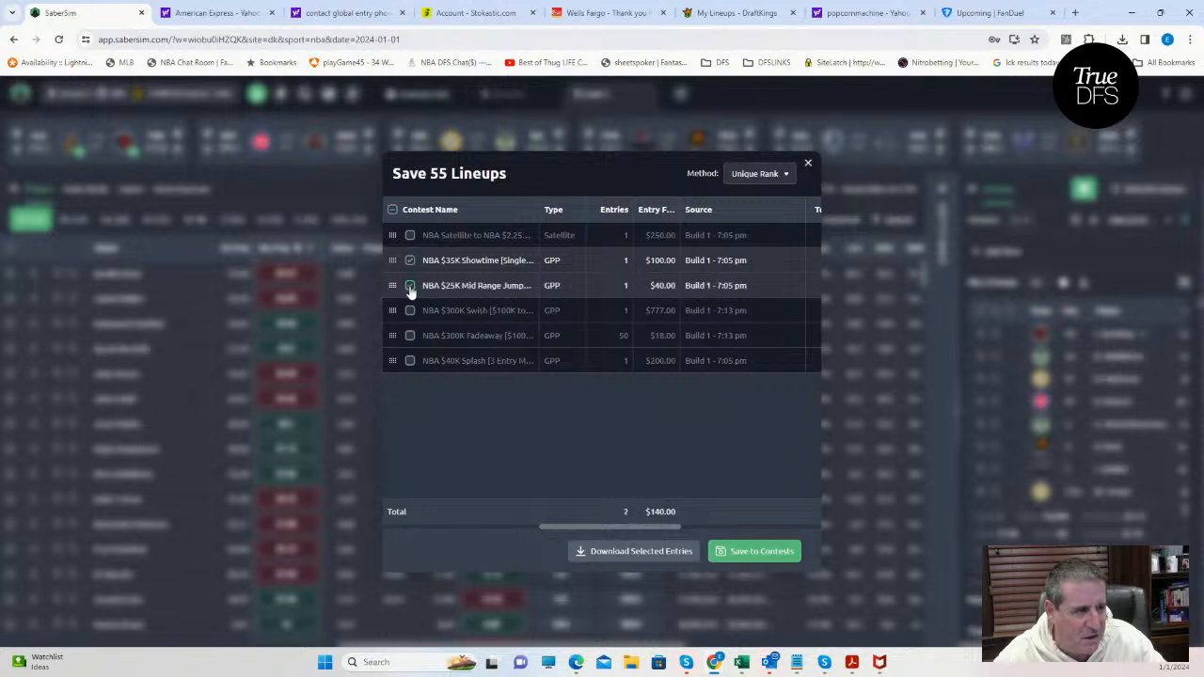
pyautogui.click(410, 361)
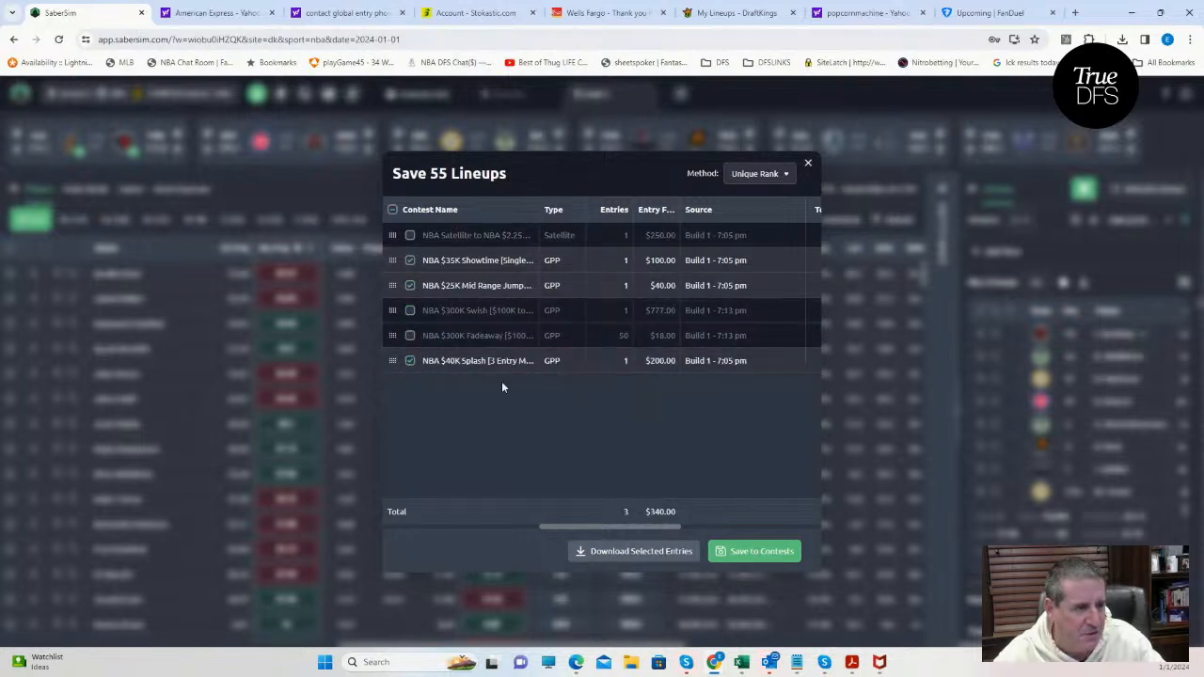
pyautogui.click(779, 551)
pyautogui.click(809, 165)
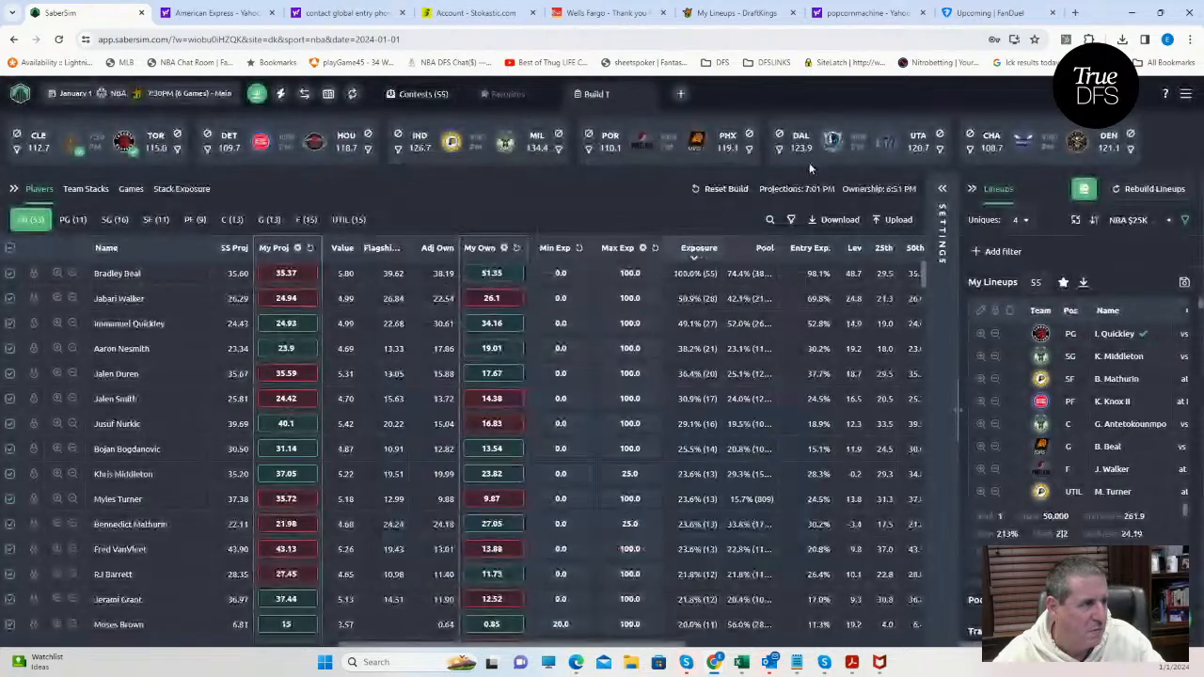
# Sort the lineups by Proj Score.
pyautogui.click(1127, 220)
pyautogui.scroll(-3, 1035, 522)
pyautogui.scroll(-3, 1034, 522)
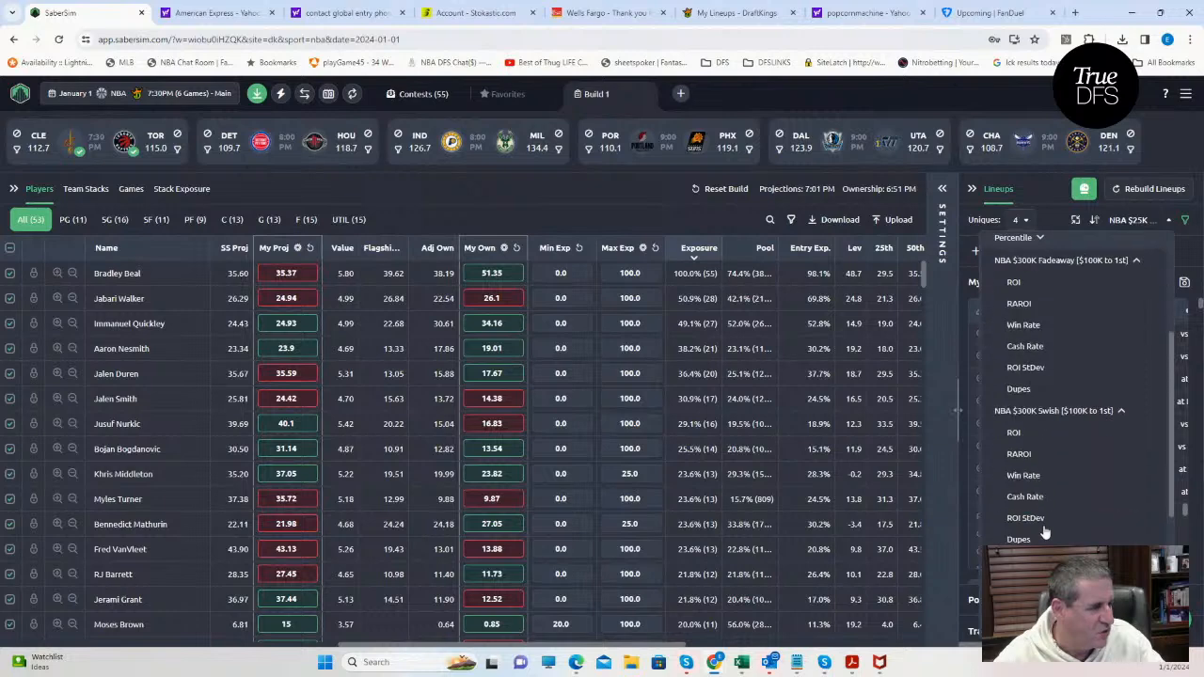
pyautogui.scroll(-3, 1039, 517)
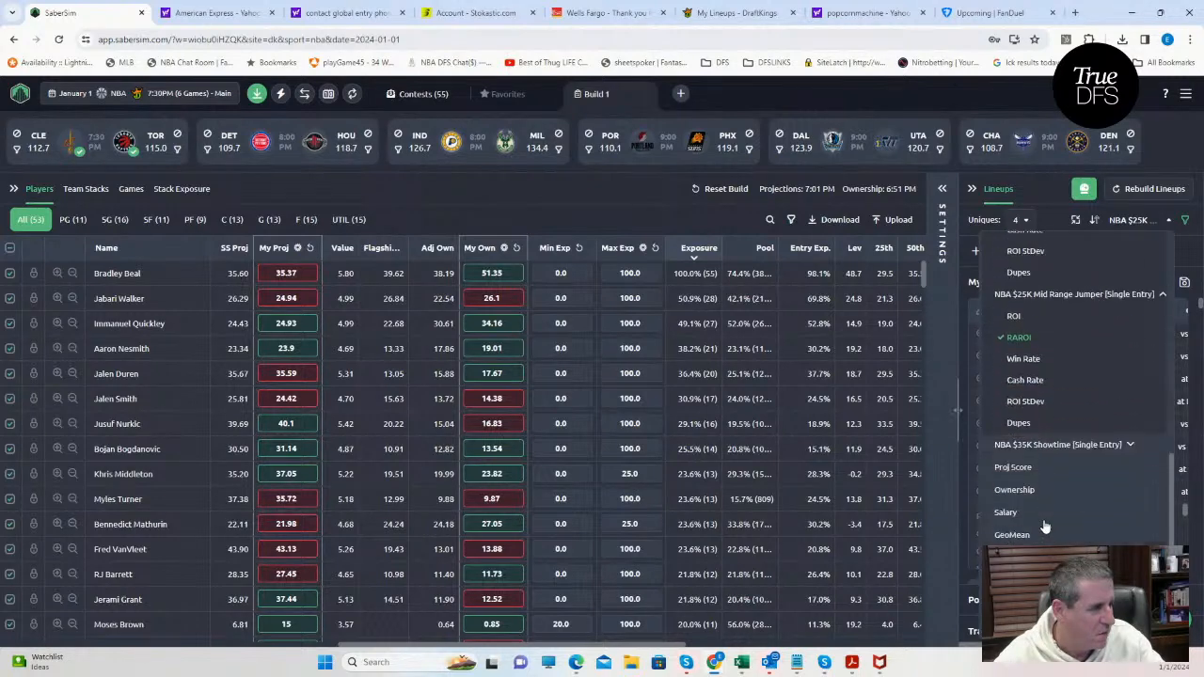
pyautogui.click(1014, 468)
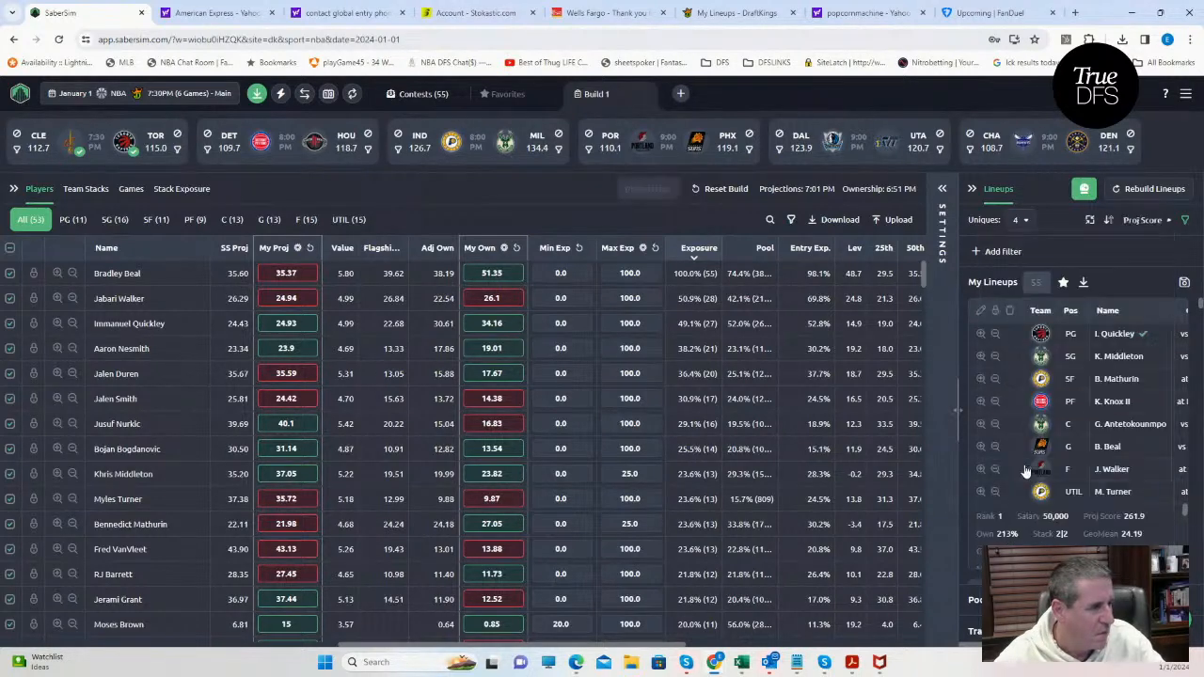
# Save the re-sorted lineups to the NBA Satellite contest only, deselecting Showtime, Mid Range Jumper and Splash, and close the save dialog.
pyautogui.click(1183, 285)
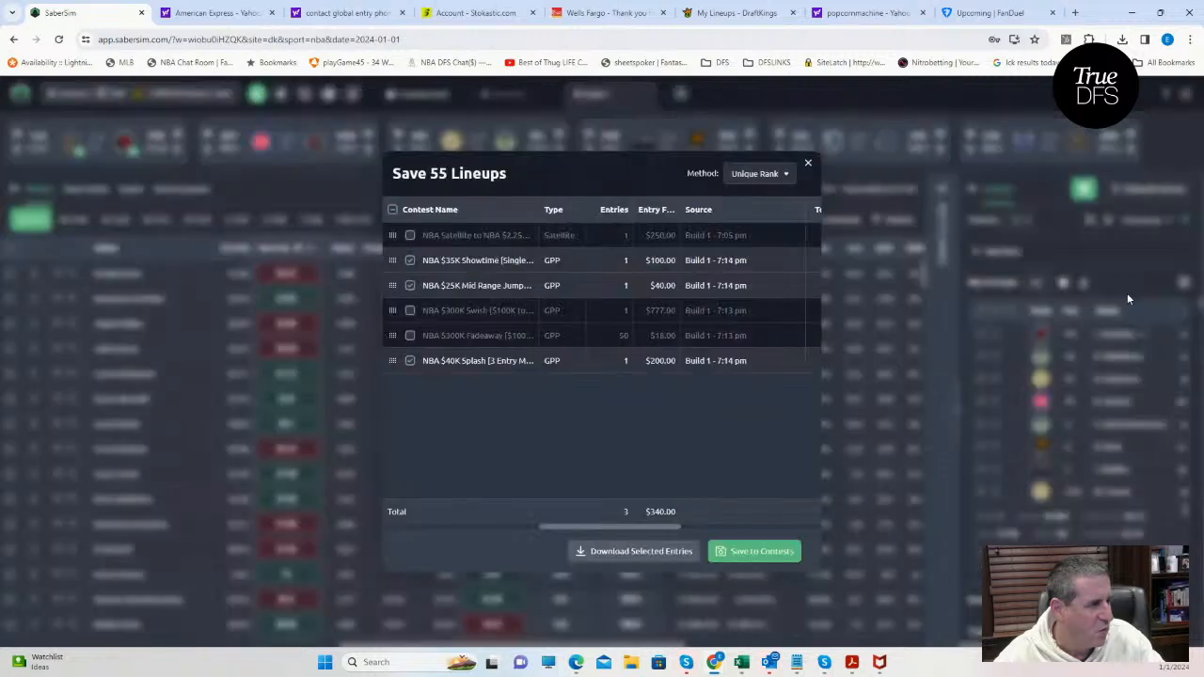
pyautogui.click(410, 235)
pyautogui.click(410, 260)
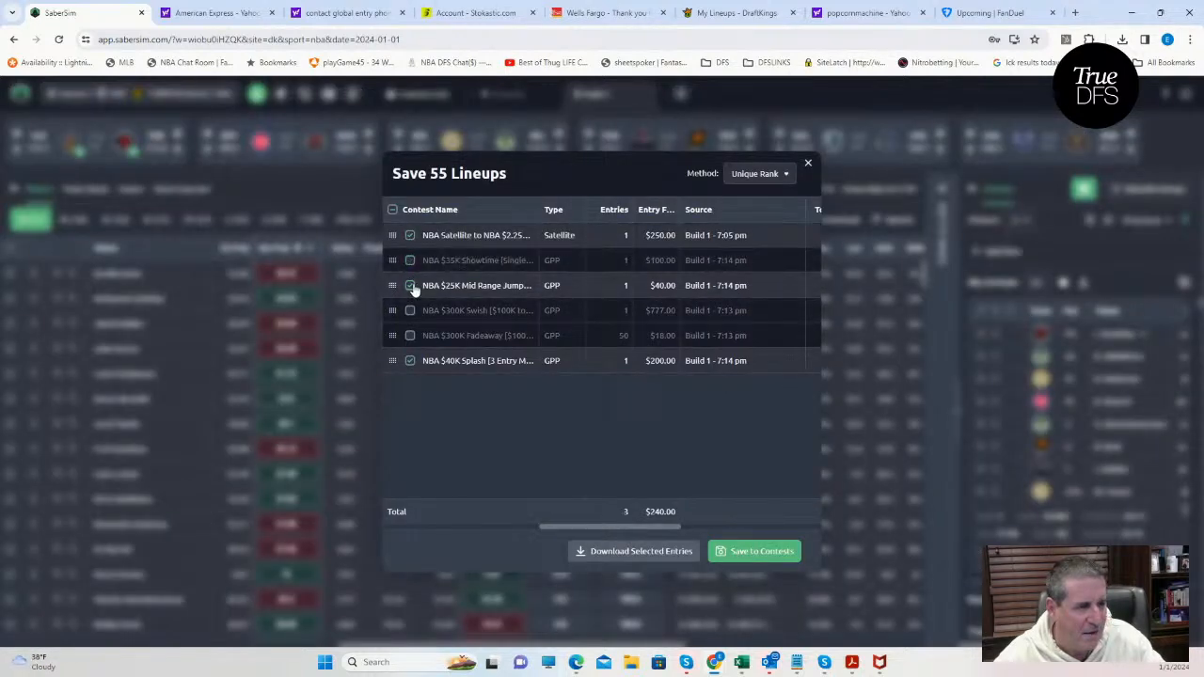
pyautogui.click(410, 285)
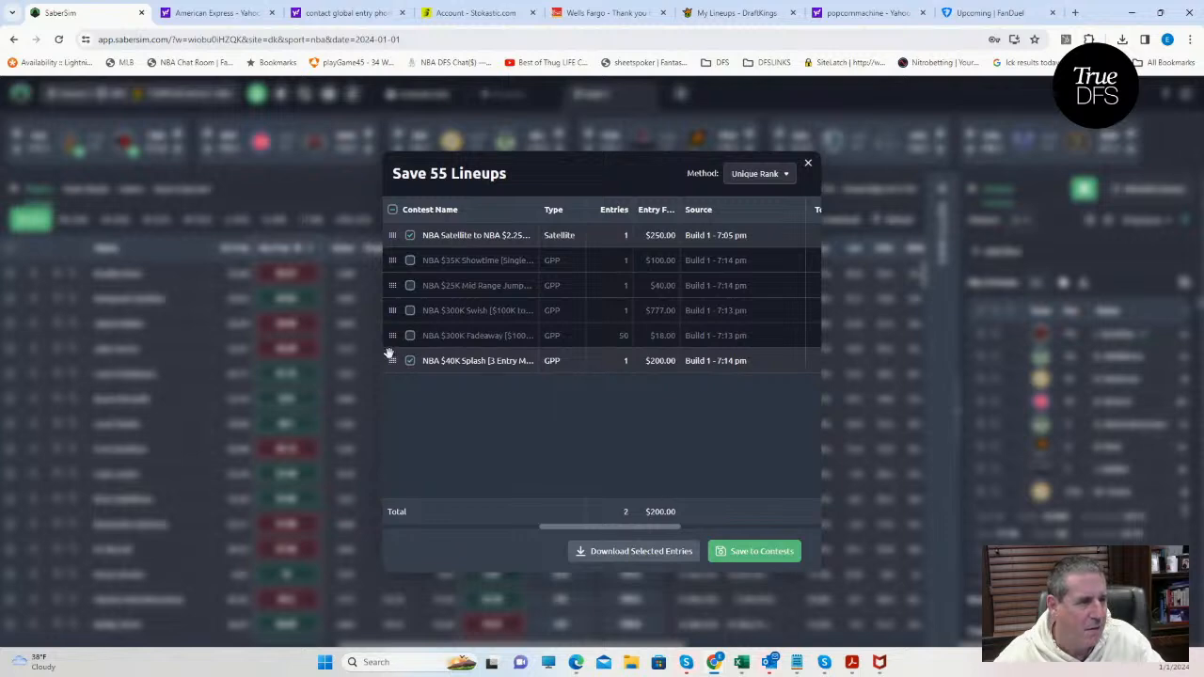
pyautogui.click(410, 361)
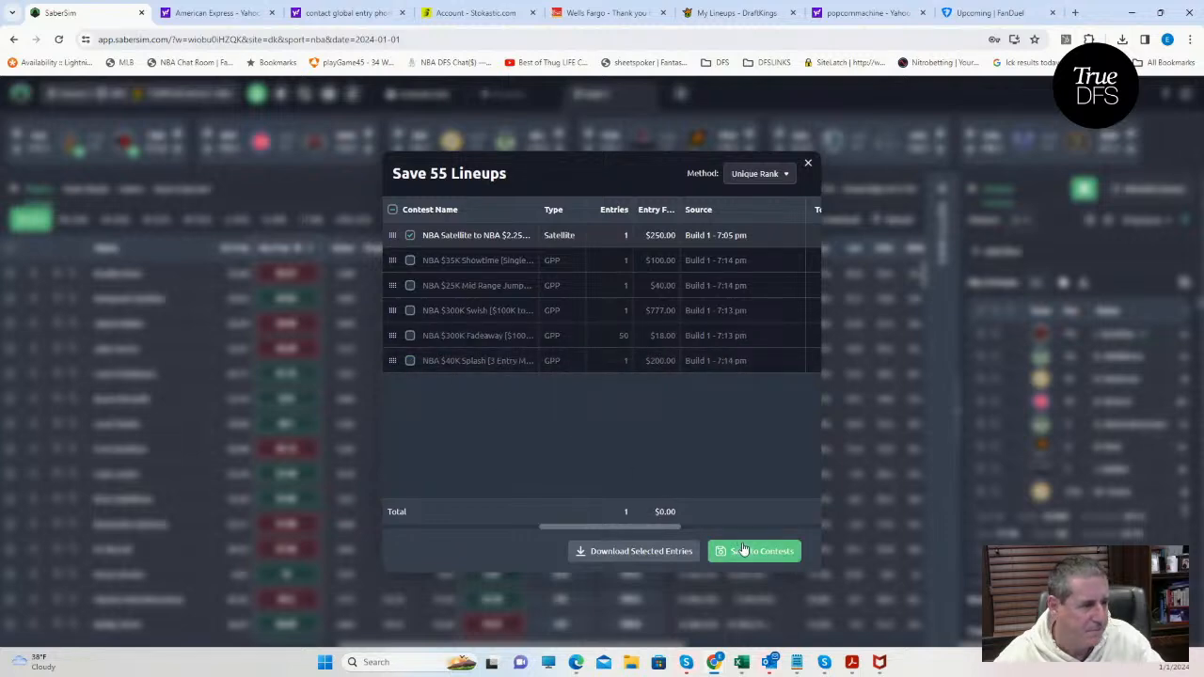
pyautogui.click(807, 163)
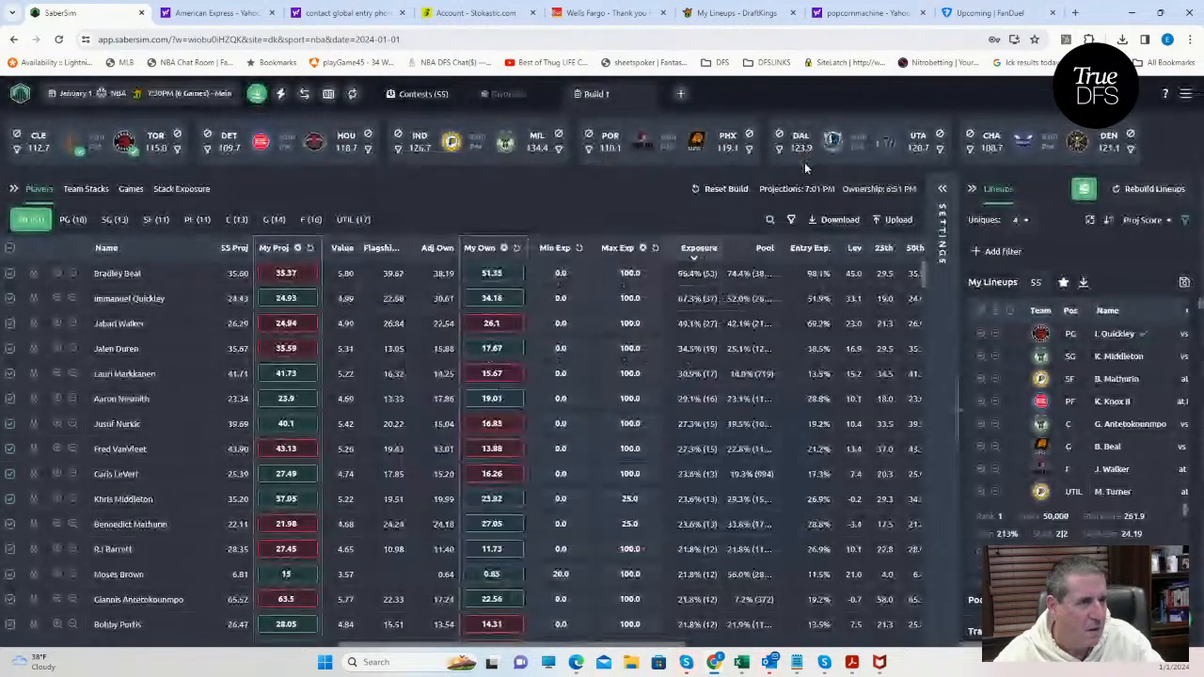
# Download the updated DraftKings entries file from SaberSim and open the Edit Entries page on DraftKings.
pyautogui.click(256, 94)
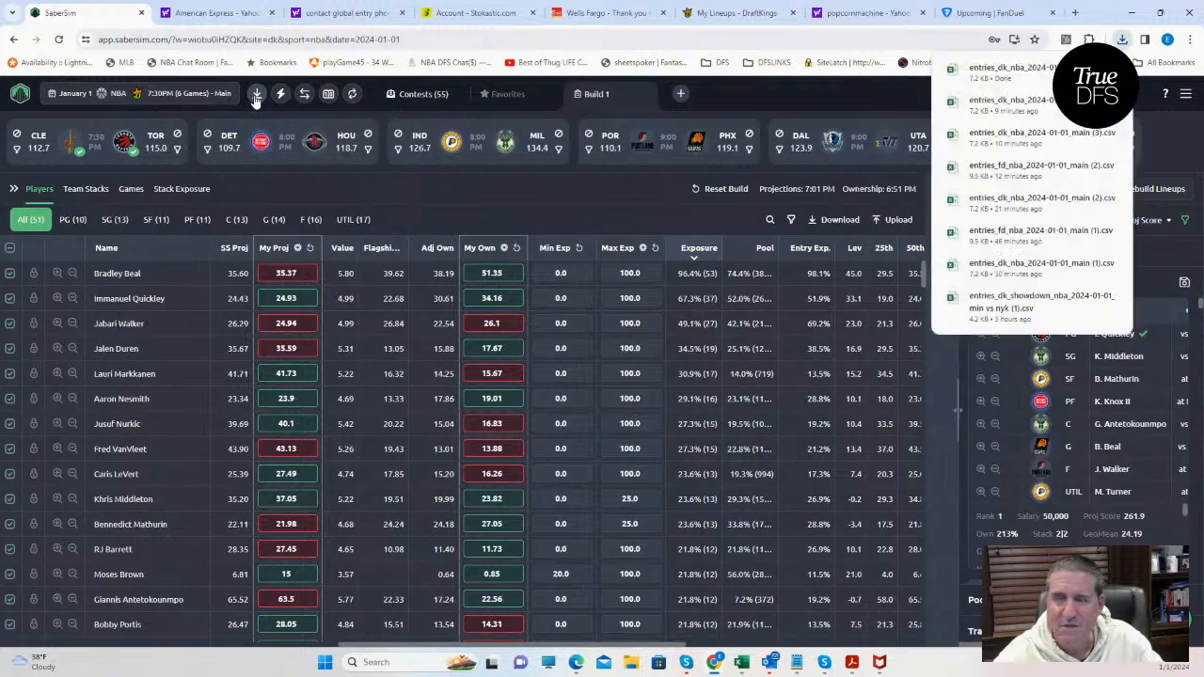
pyautogui.click(735, 12)
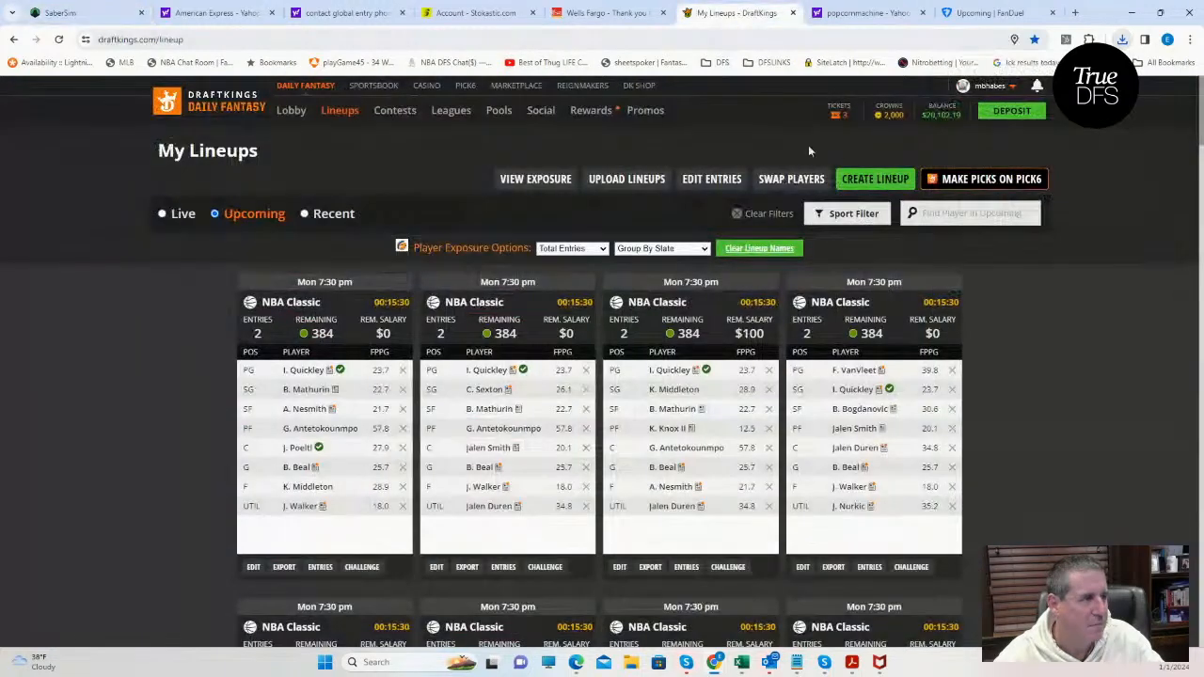
pyautogui.click(693, 181)
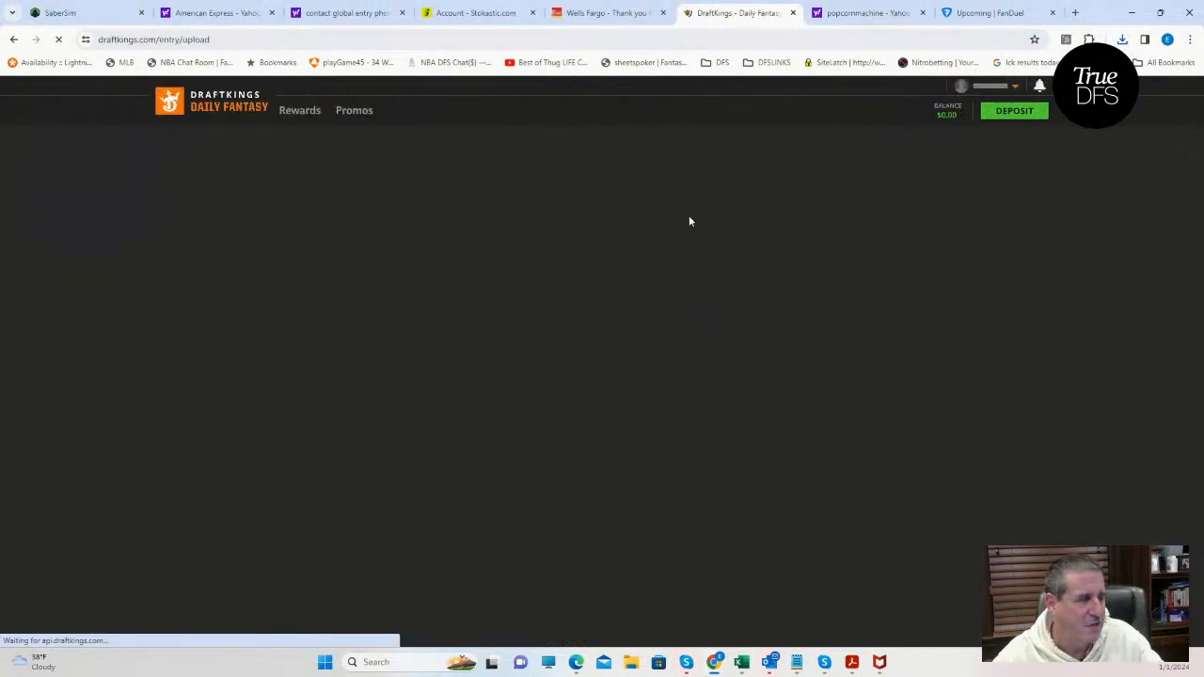
# Upload entries_dk_nba_2024-01-01_main (5) from Downloads as the edited entries and return to the DraftKings lineups page.
pyautogui.click(854, 286)
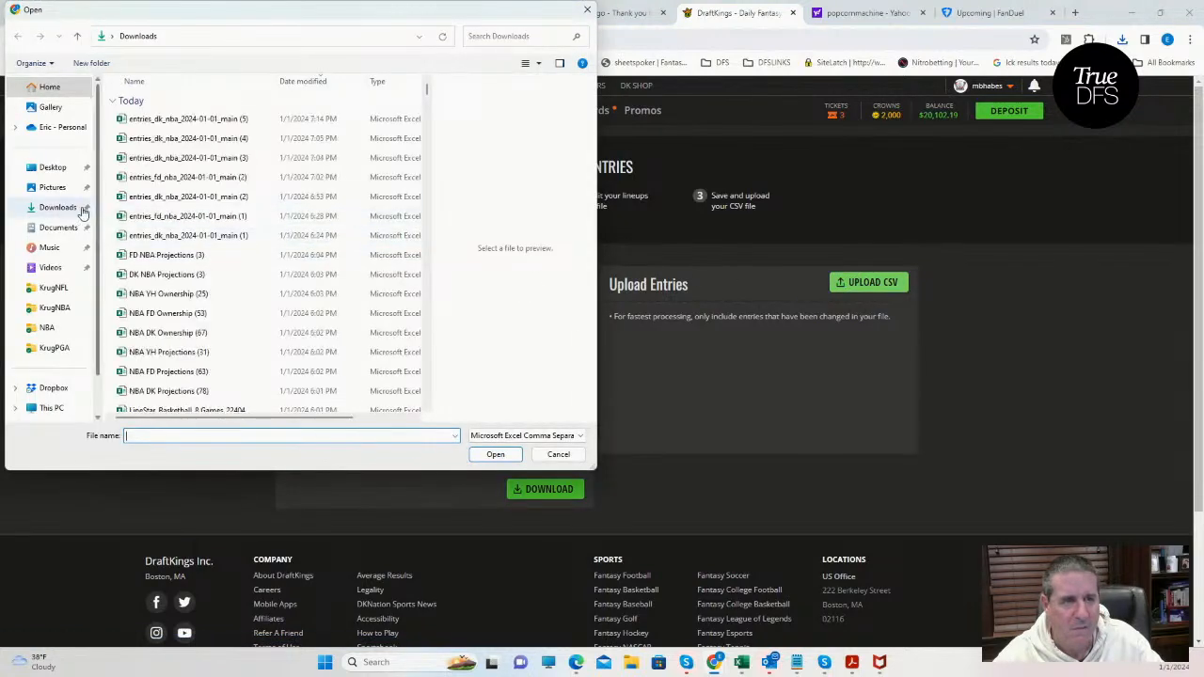
pyautogui.click(82, 209)
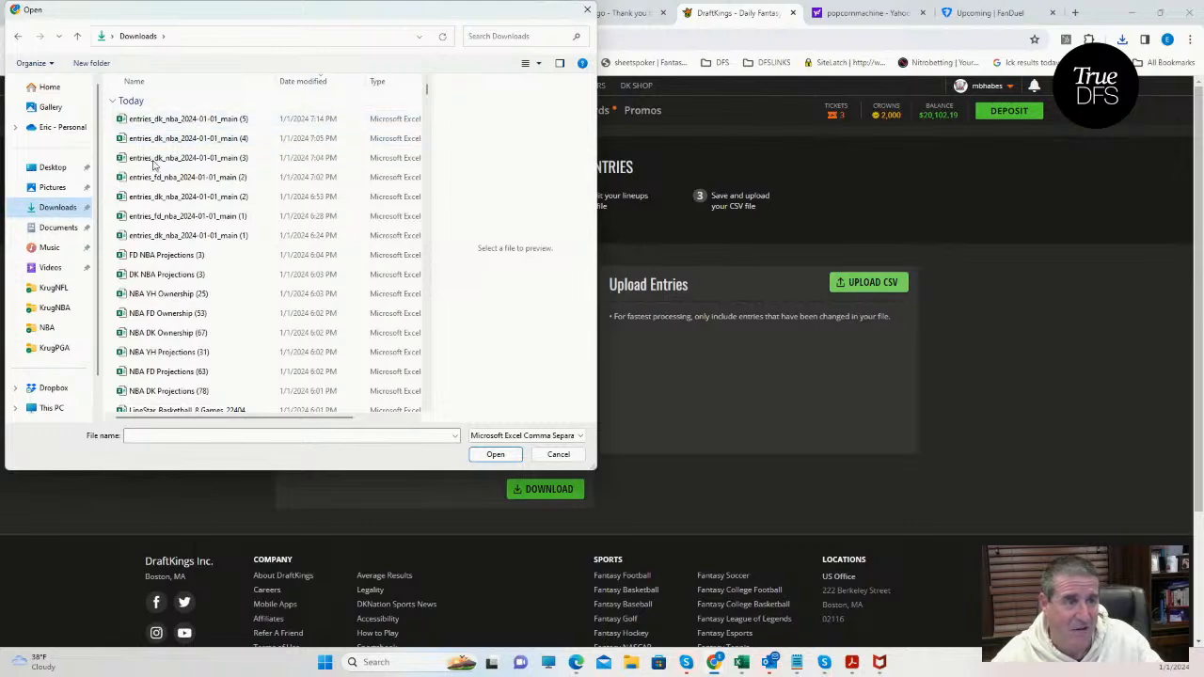
pyautogui.click(179, 119)
pyautogui.click(496, 454)
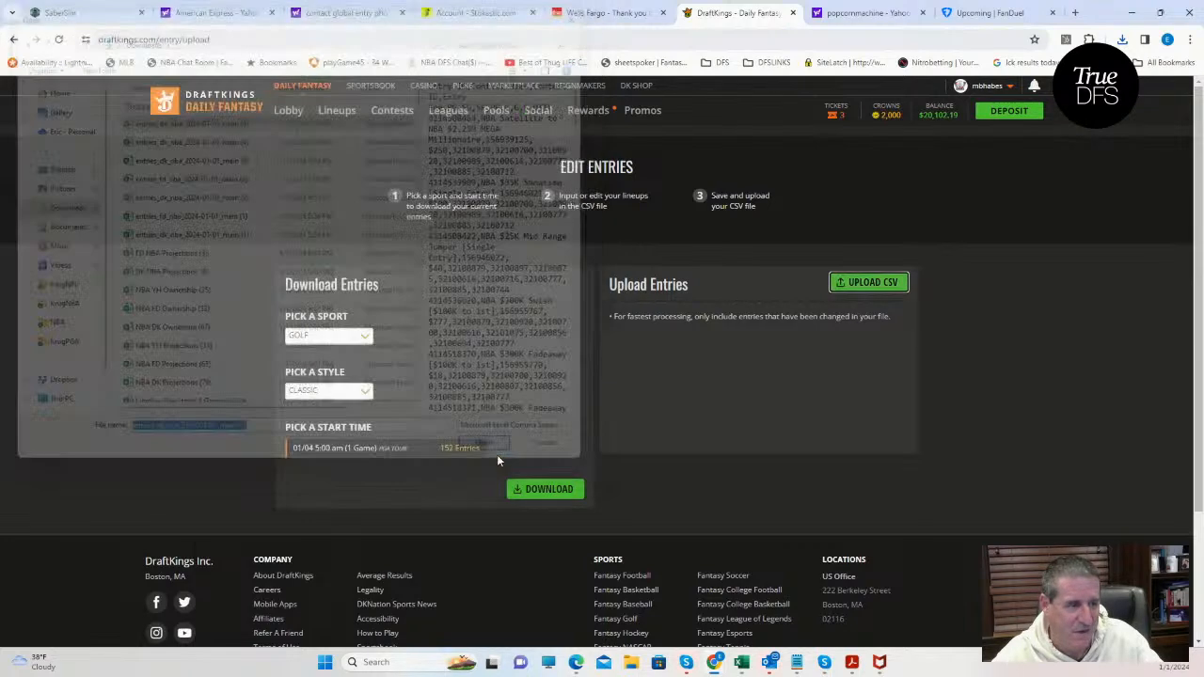
pyautogui.click(337, 117)
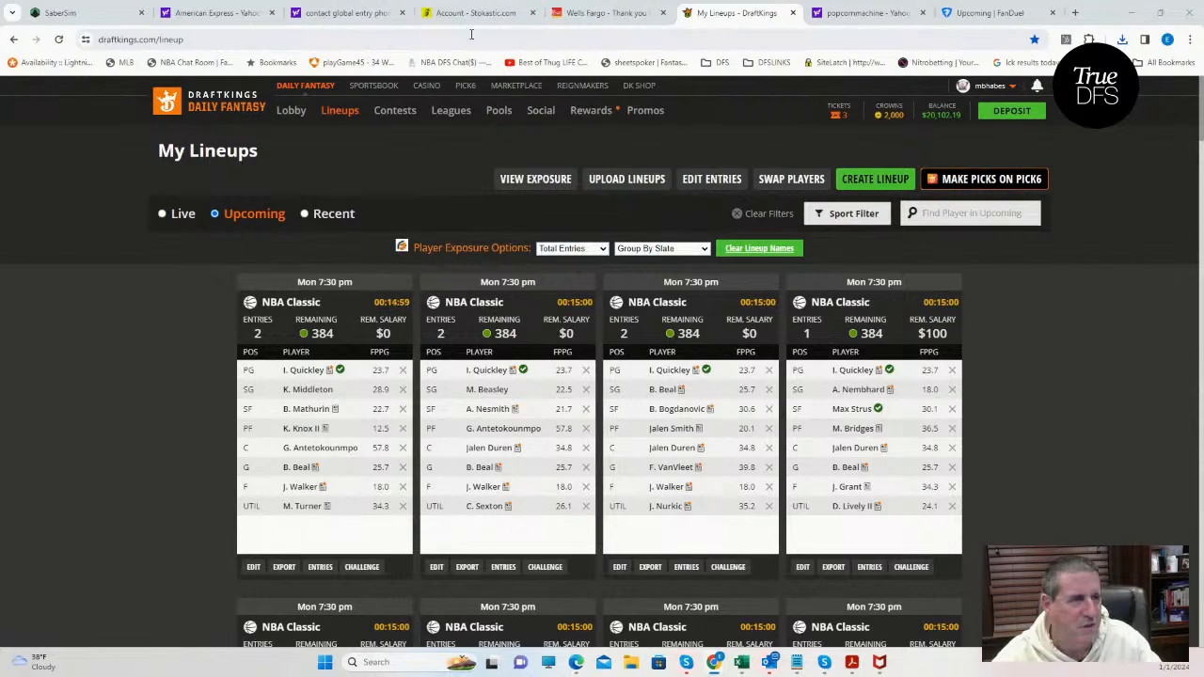
# Return to SaberSim and switch to the FanDuel NBA 7:30 PM Main slate for January 1, 2024.
pyautogui.click(94, 13)
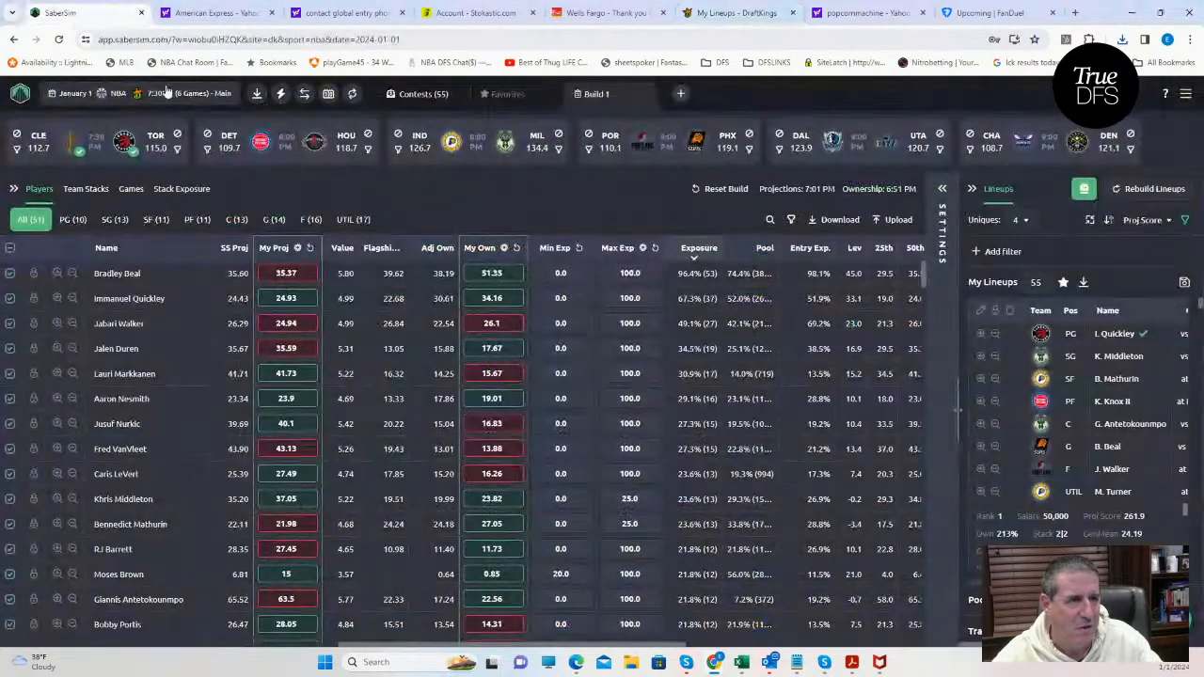
pyautogui.click(168, 93)
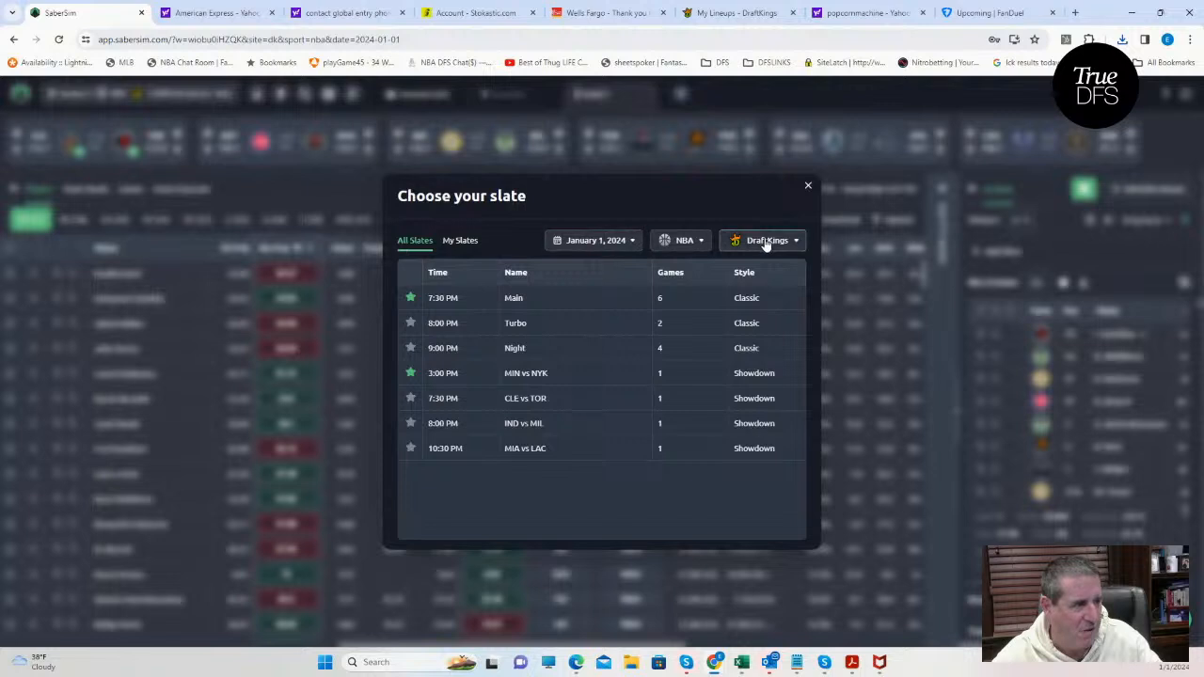
pyautogui.click(766, 242)
pyautogui.click(757, 293)
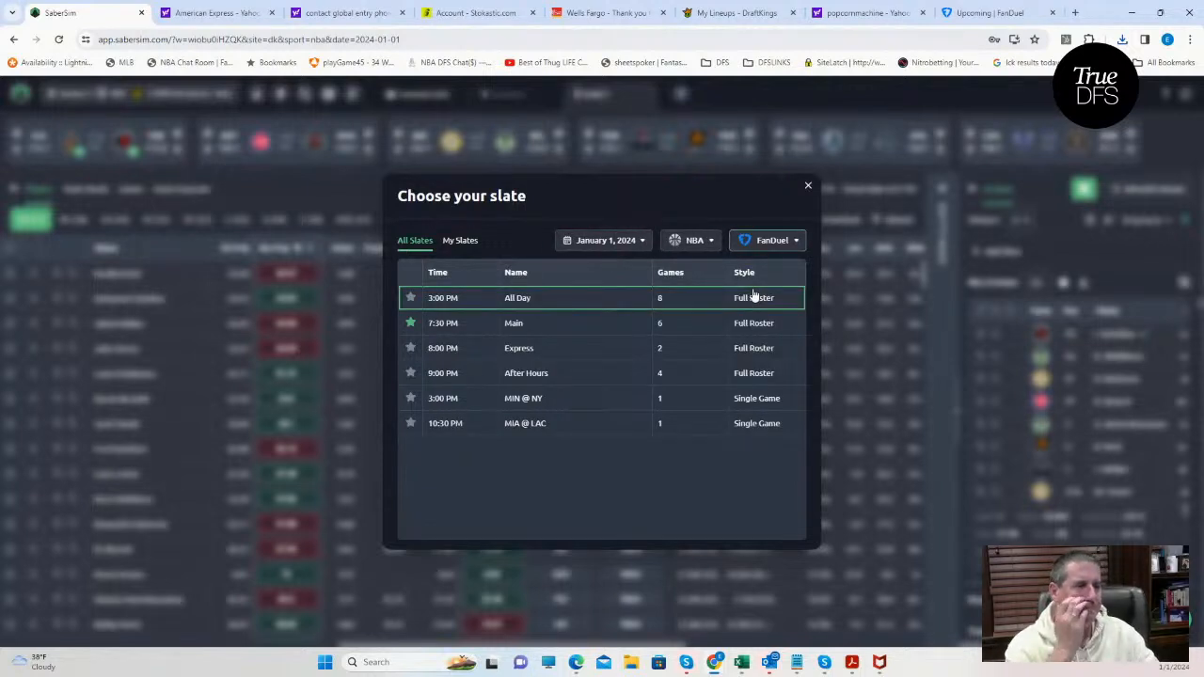
pyautogui.click(531, 324)
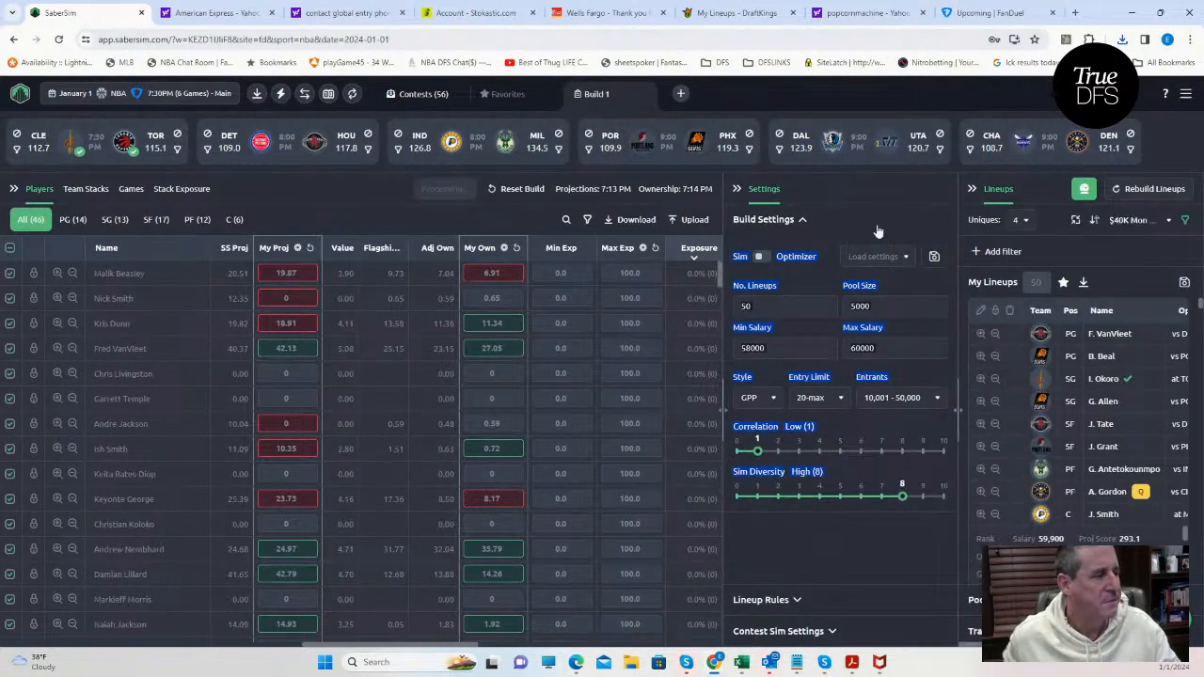
# Add and save a manual group rule using no more than 1 primary player from Andrew Nembhard and Aaron Nesmith.
pyautogui.click(796, 602)
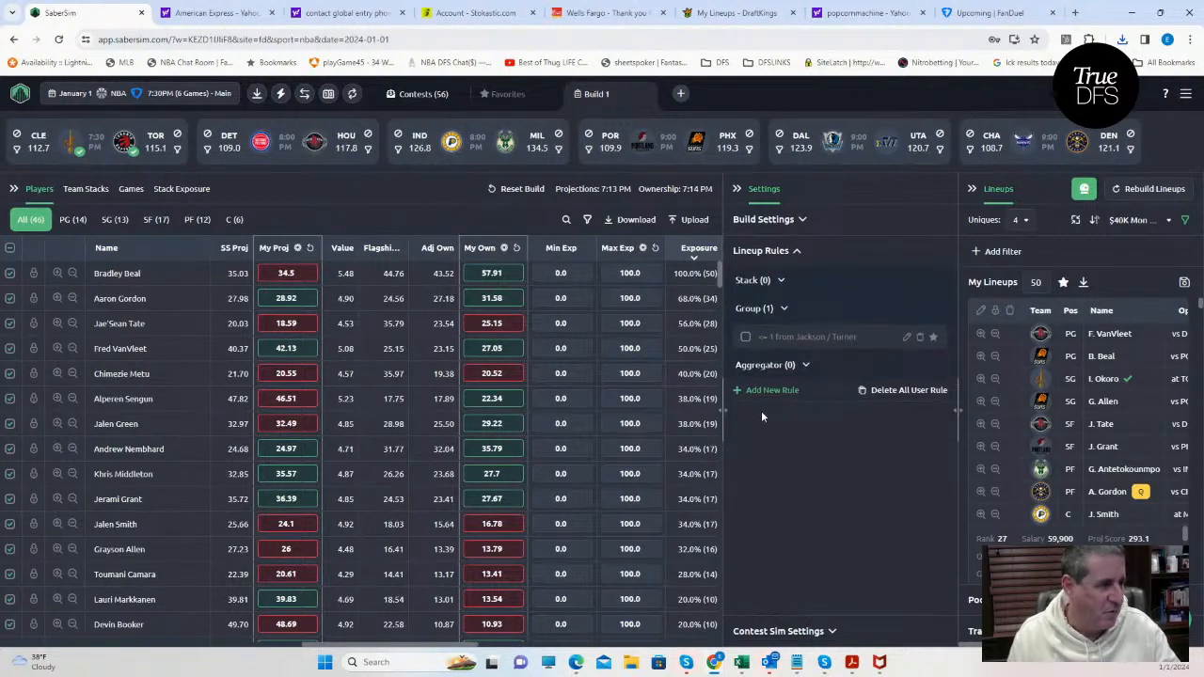
pyautogui.doubleClick(743, 391)
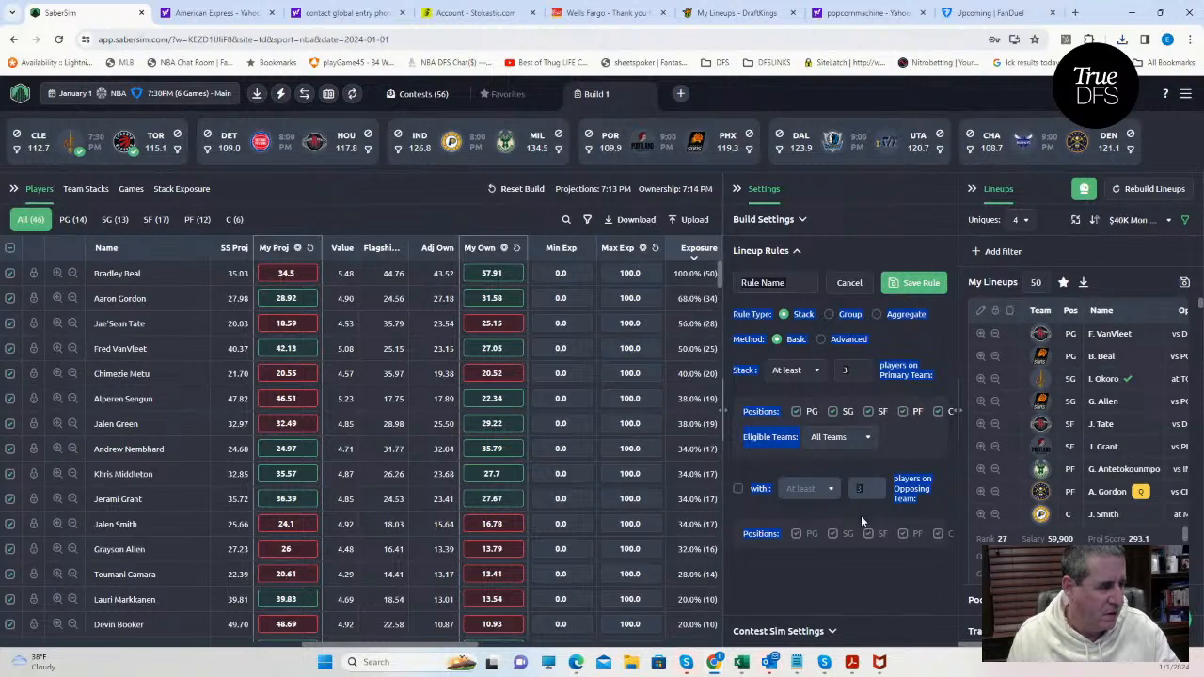
pyautogui.click(829, 315)
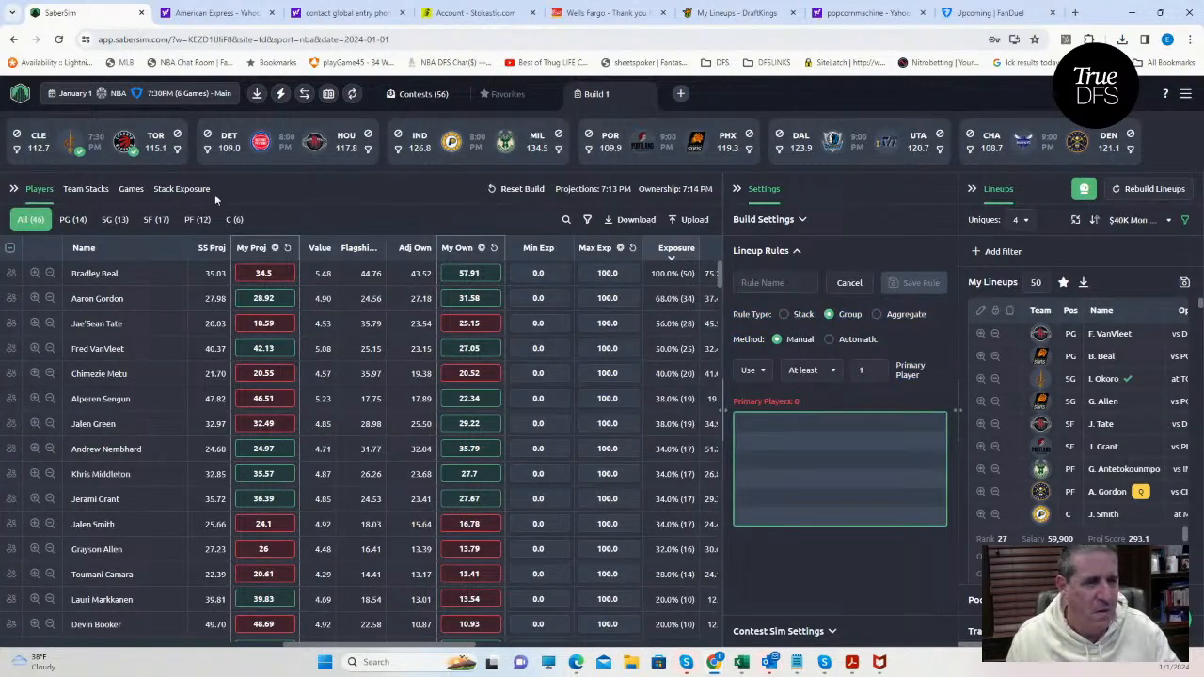
pyautogui.click(398, 148)
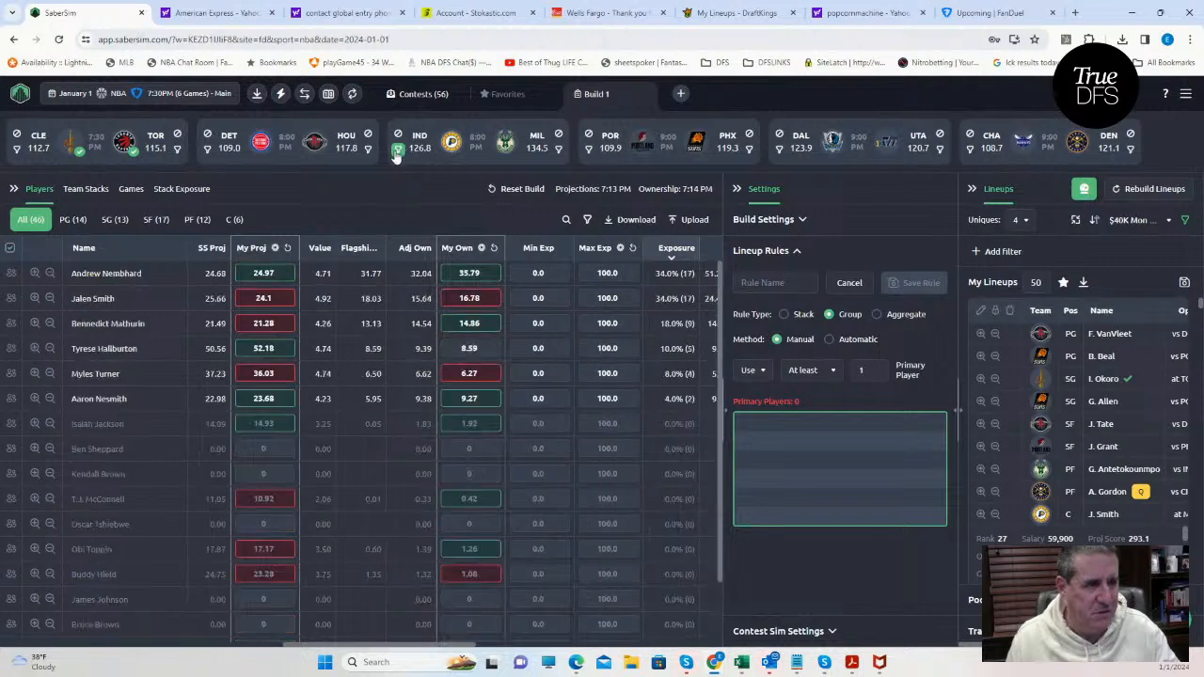
pyautogui.click(11, 274)
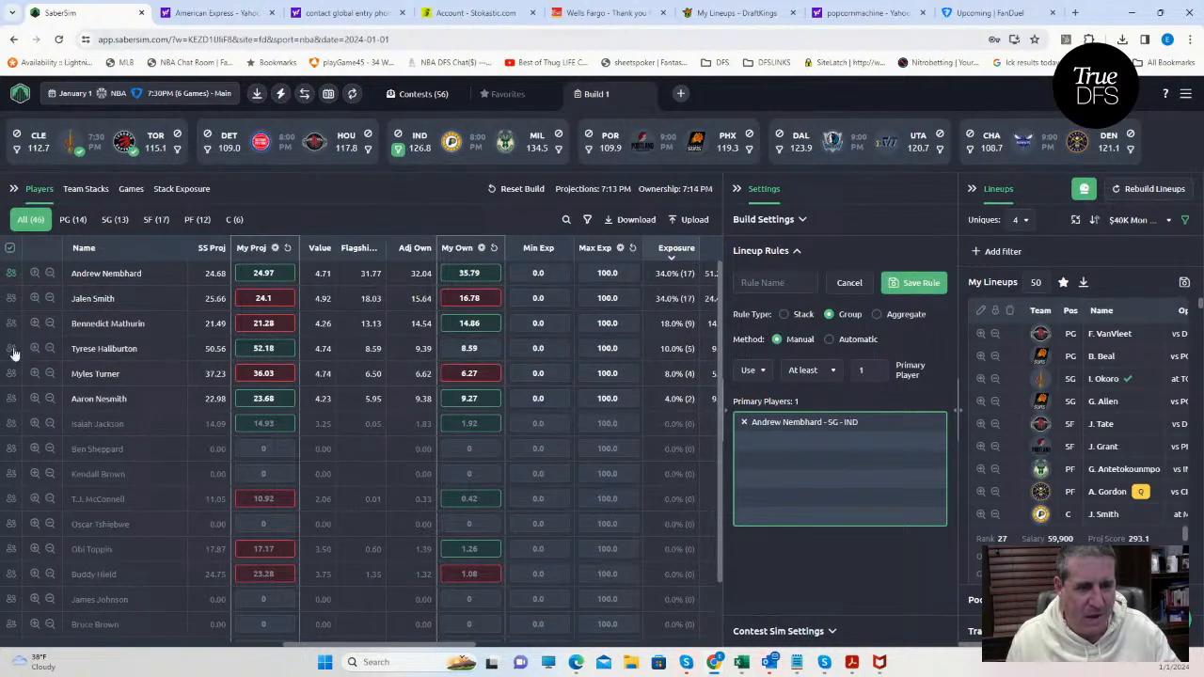
pyautogui.click(11, 399)
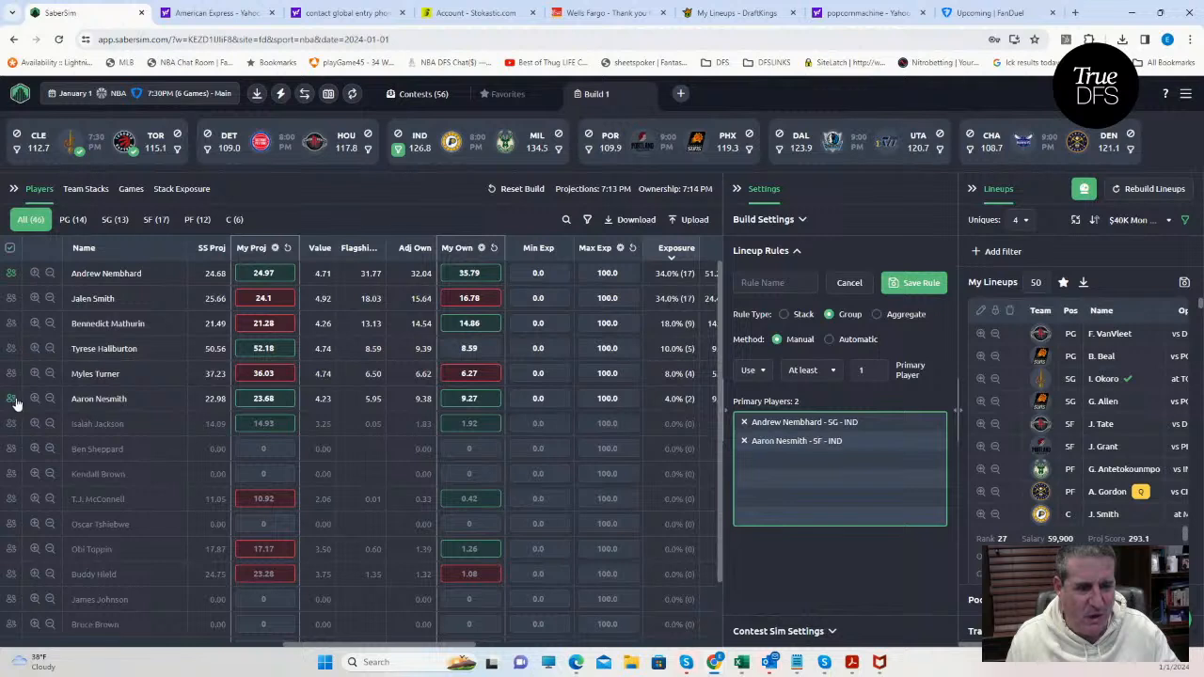
pyautogui.click(828, 372)
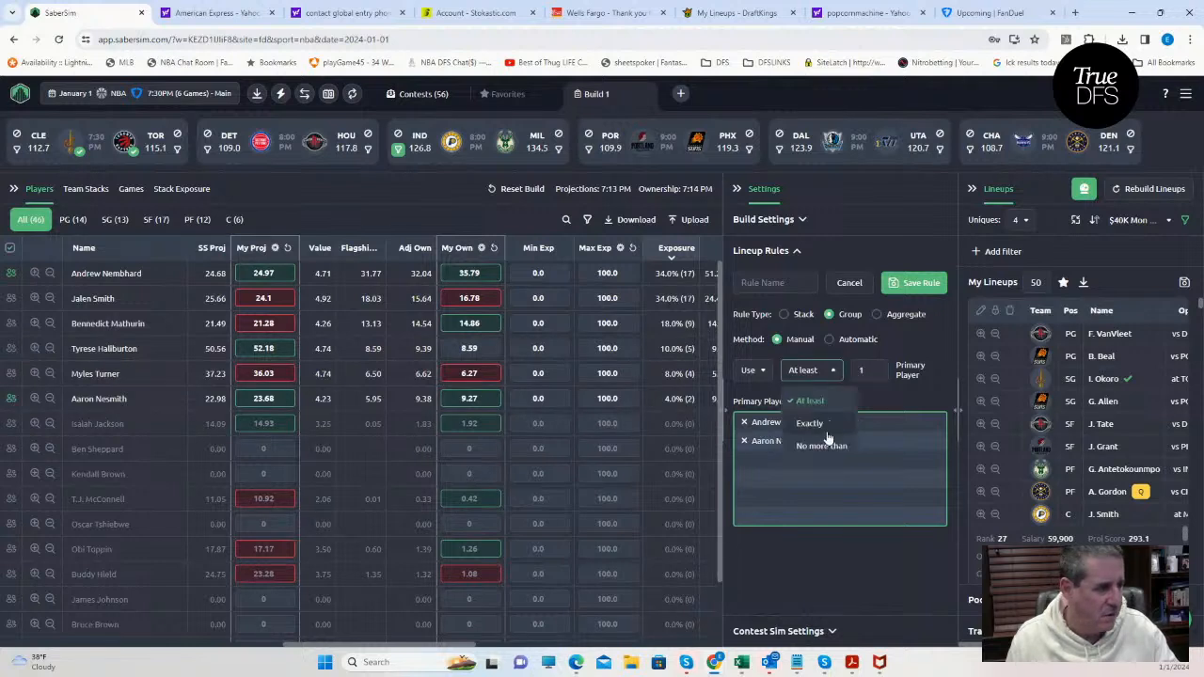
pyautogui.click(821, 446)
pyautogui.click(917, 282)
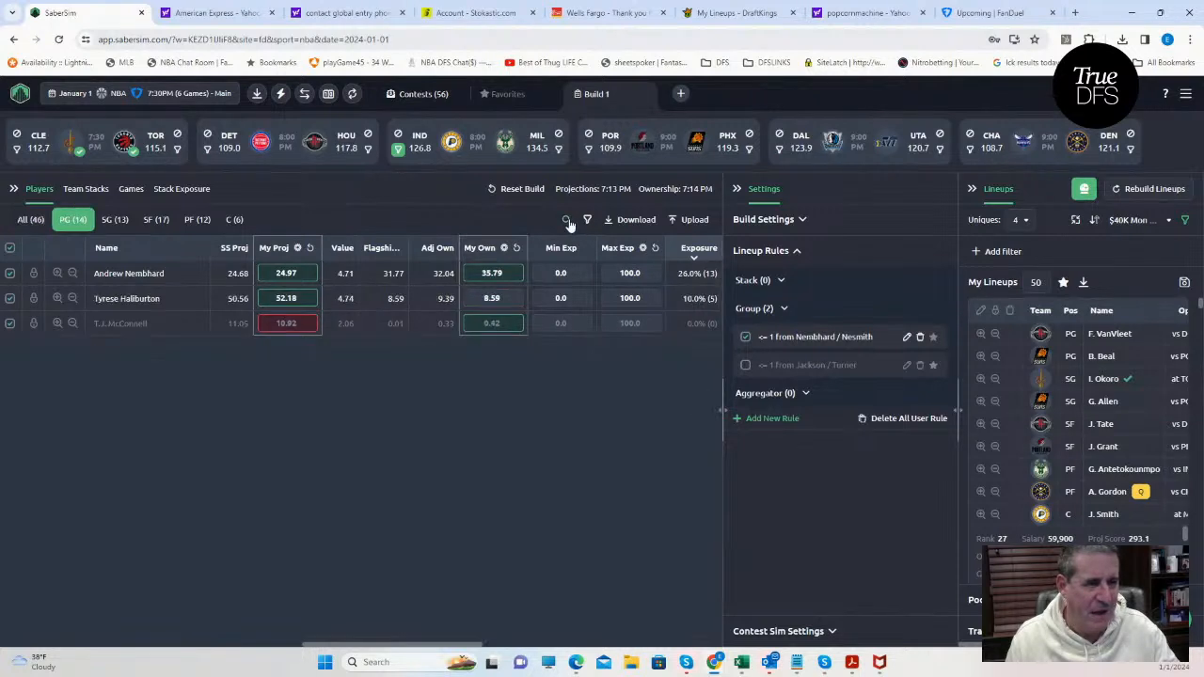
# Search the point guards for "ky", clearing the Indiana filter and briefly filtering to Dallas, to check Kyrie Irving's projection and exposure.
pyautogui.click(566, 220)
pyautogui.write('ky')
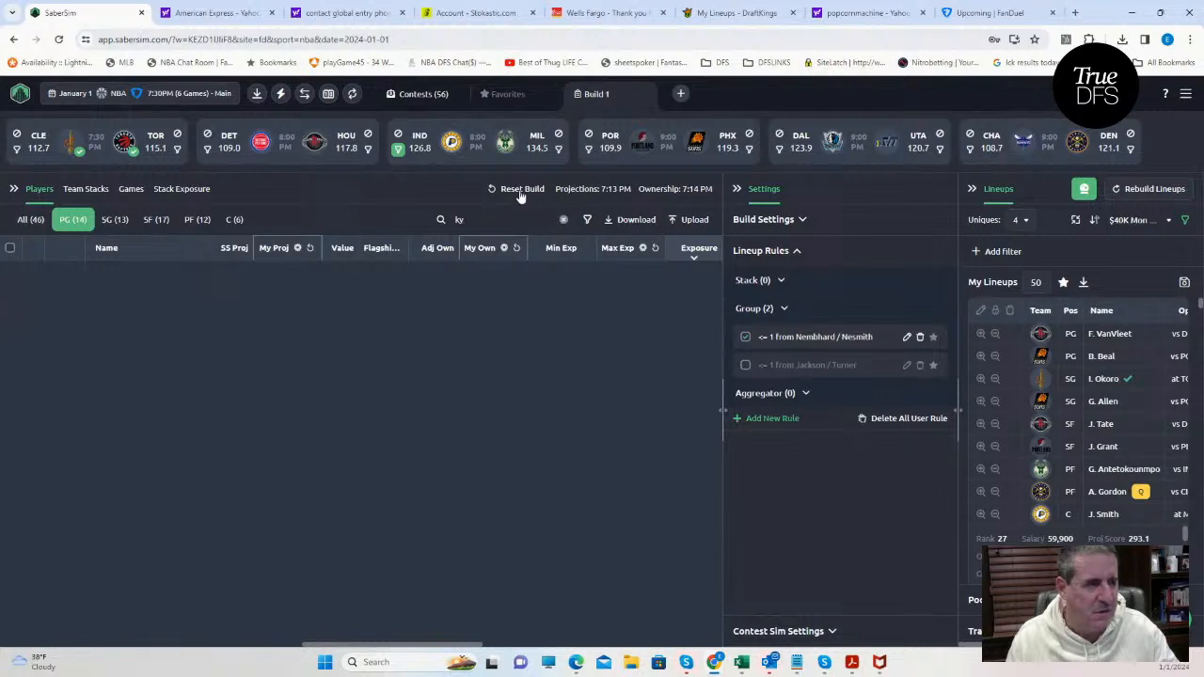
pyautogui.click(397, 151)
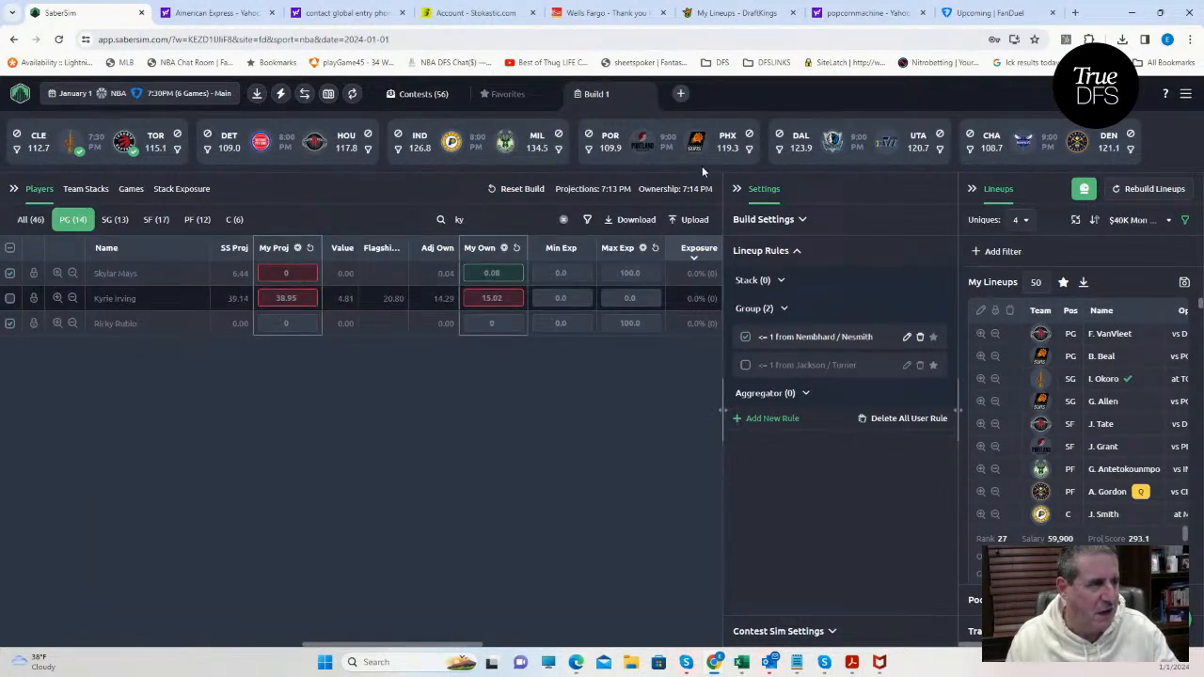
pyautogui.click(779, 151)
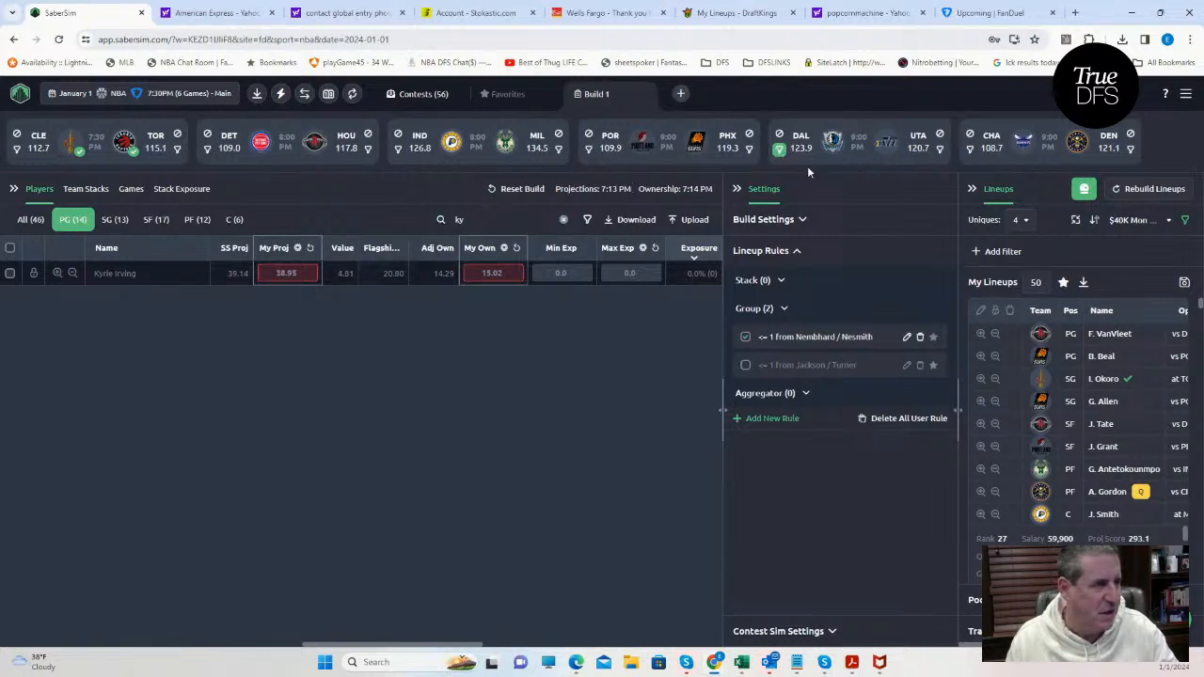
pyautogui.click(779, 150)
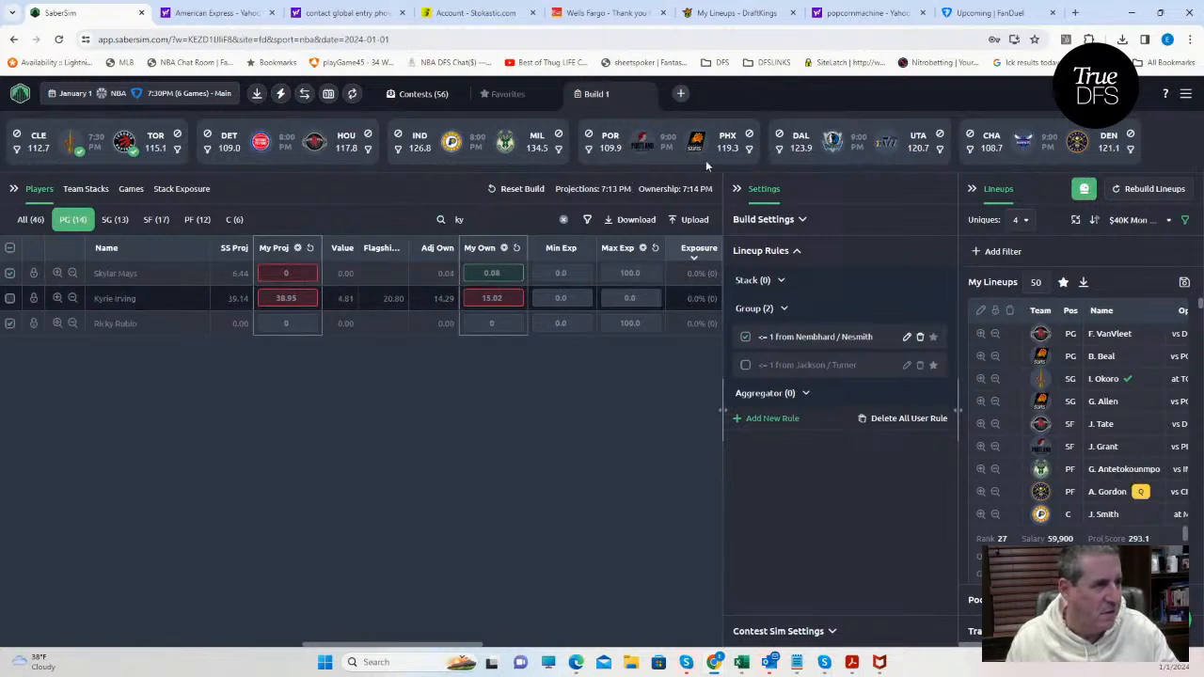
# Filter the player pool to Houston across all positions and search for "eas" to check Tari Eason.
pyautogui.click(367, 151)
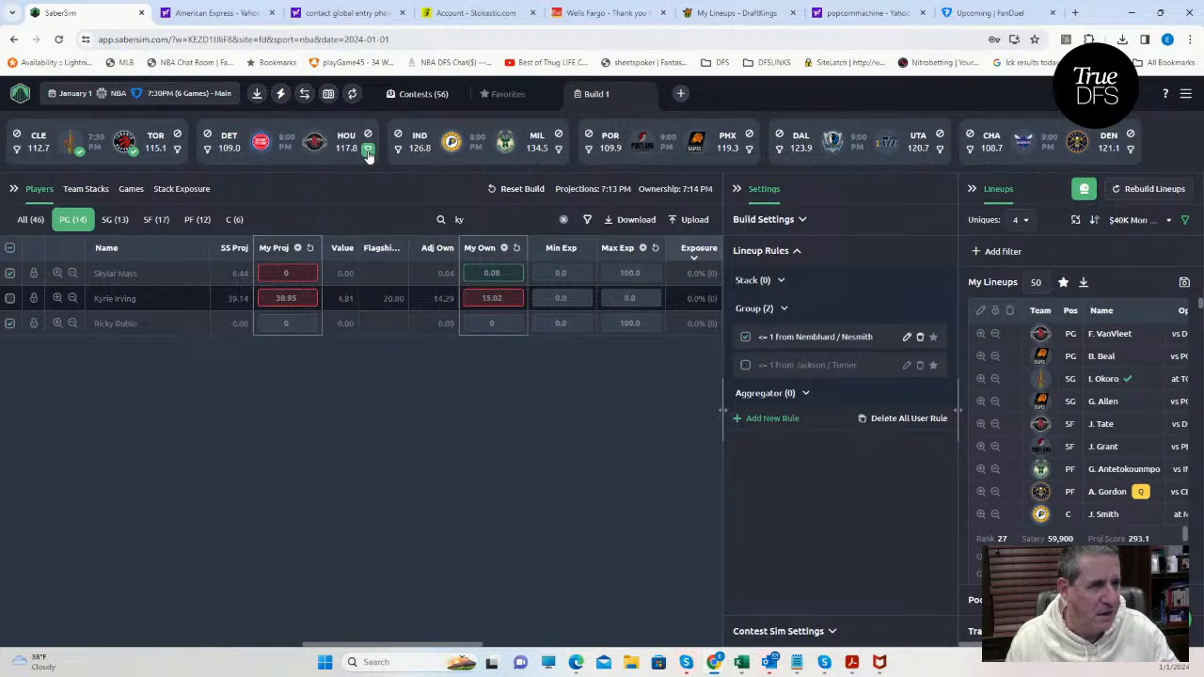
pyautogui.moveTo(489, 219); pyautogui.dragTo(417, 223)
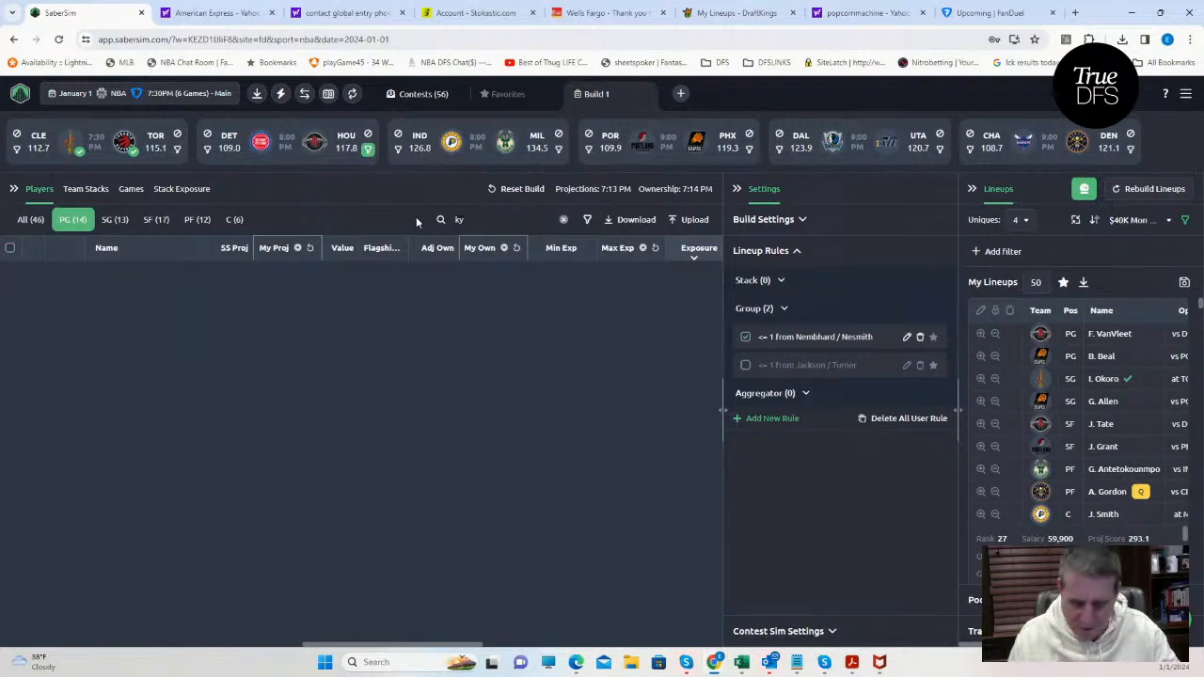
pyautogui.write('ea')
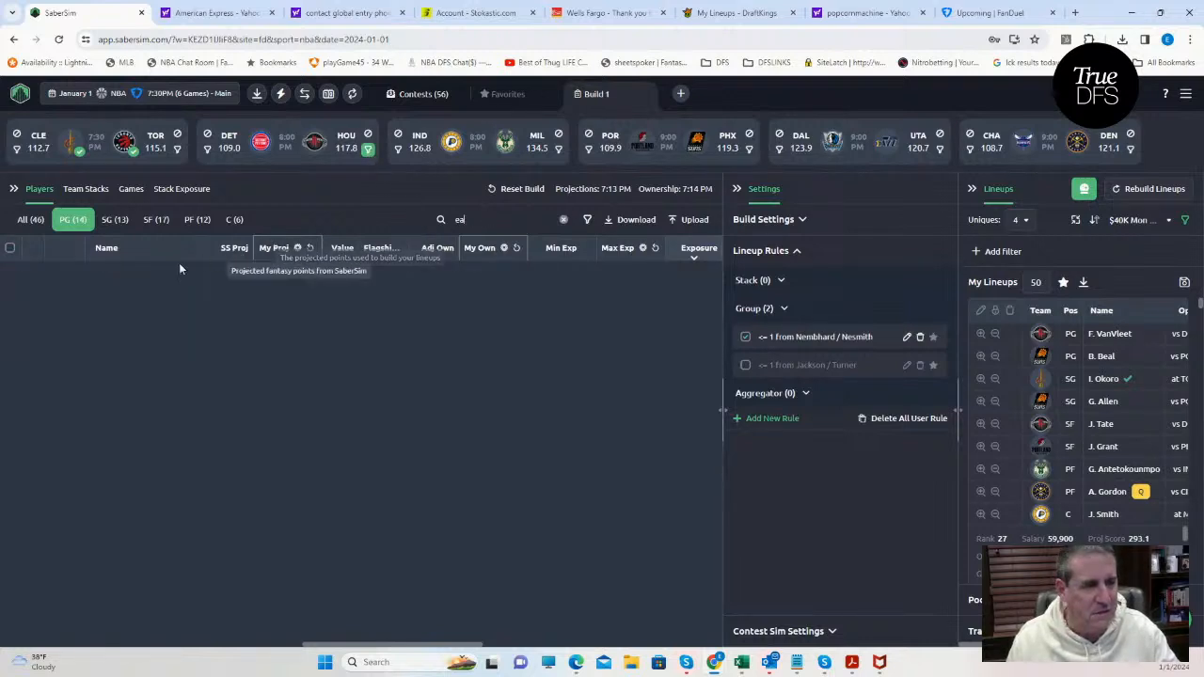
pyautogui.click(560, 217)
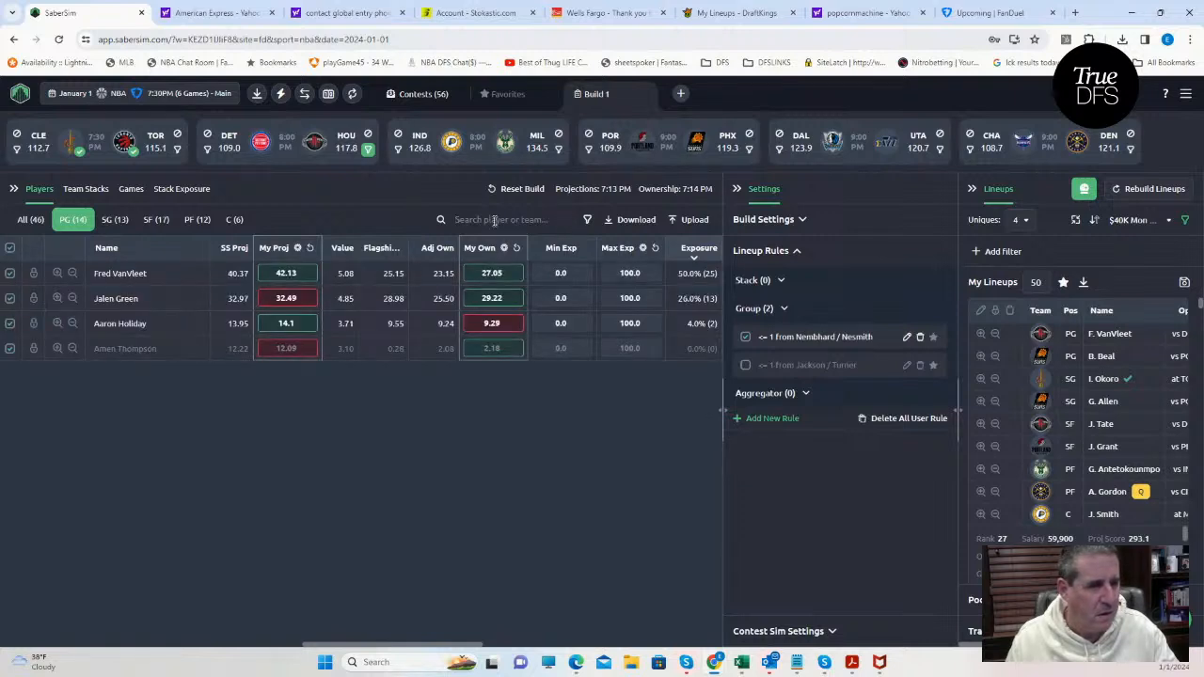
pyautogui.click(36, 221)
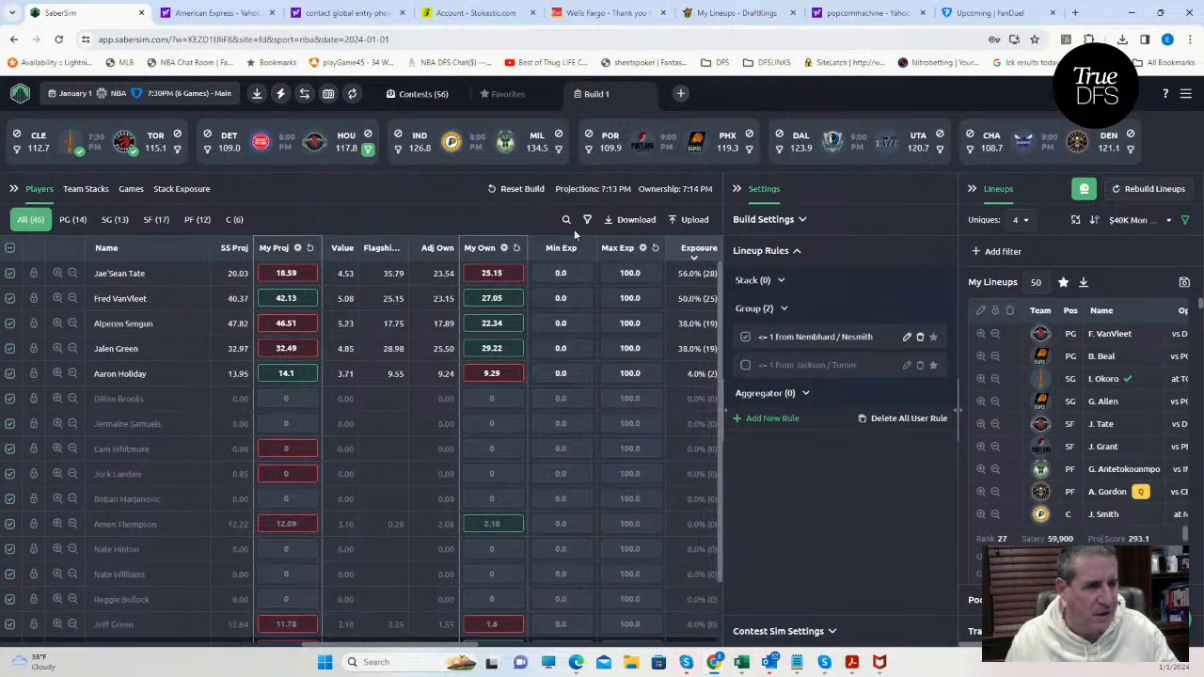
pyautogui.click(567, 220)
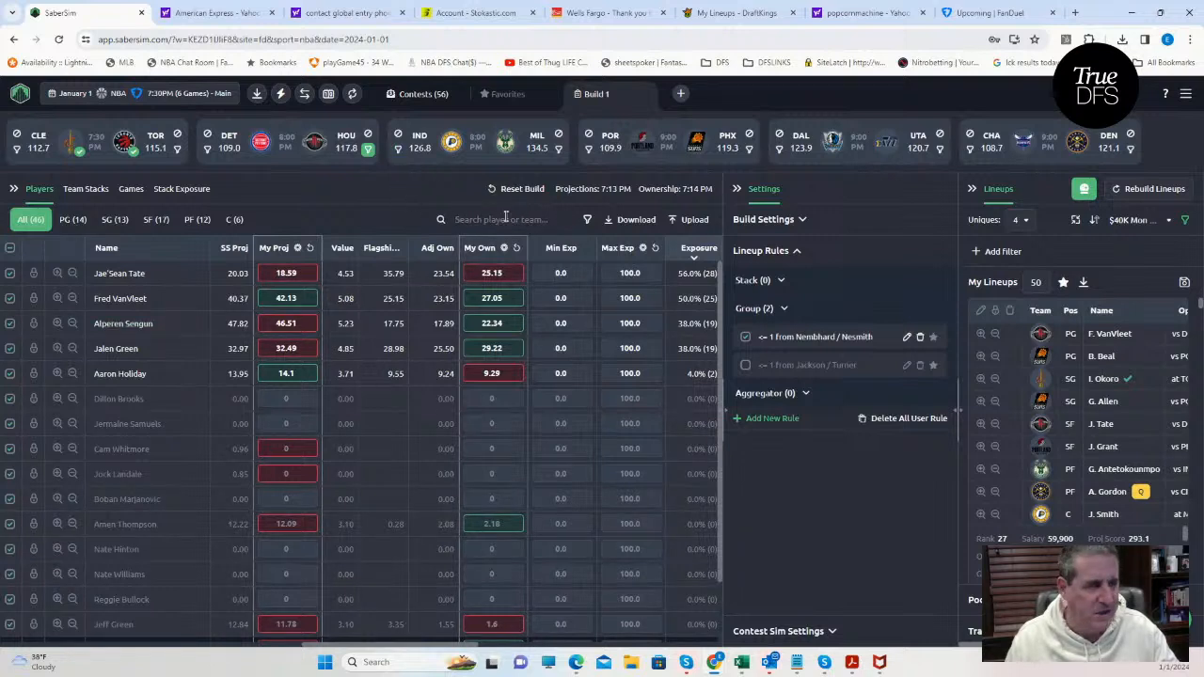
pyautogui.write('eas')
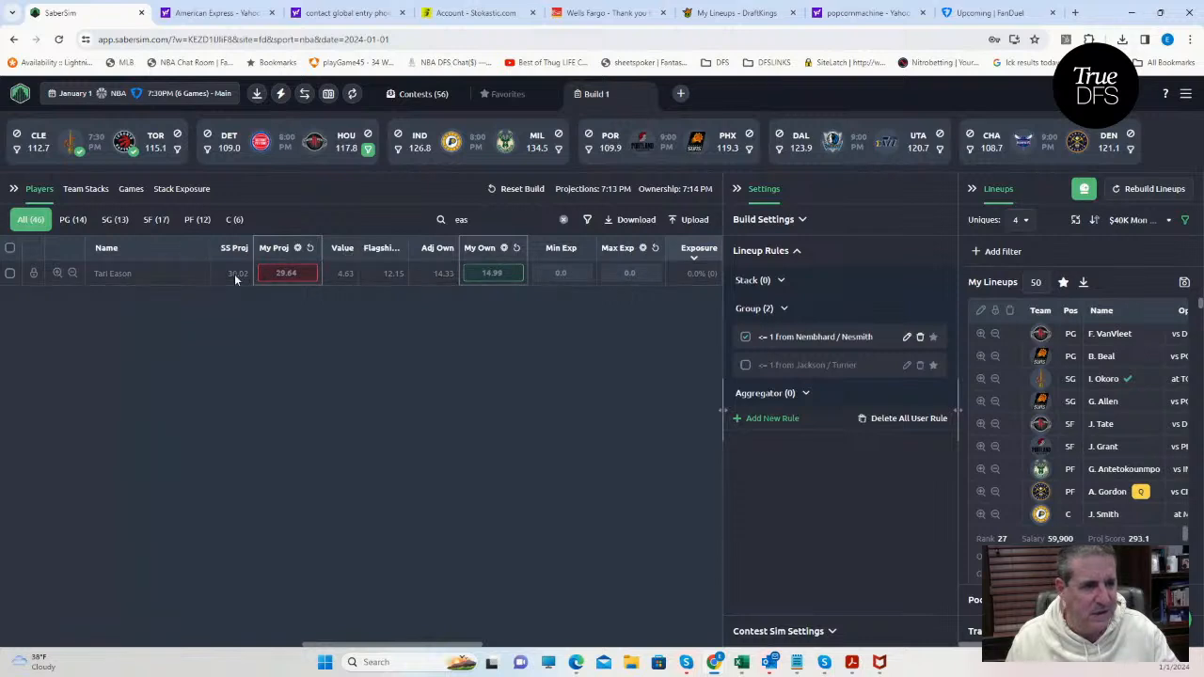
# Rebuild the FanDuel lineups, discarding the previous ones, and run the contest simulation on the new build.
pyautogui.click(1138, 191)
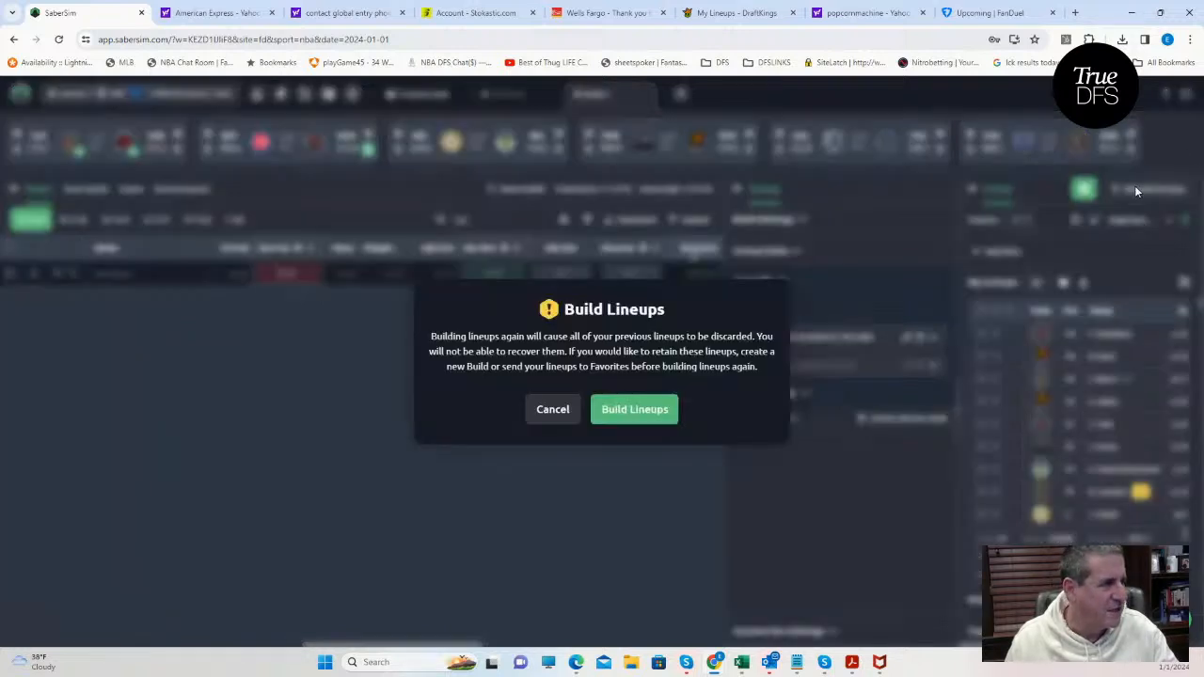
pyautogui.click(647, 410)
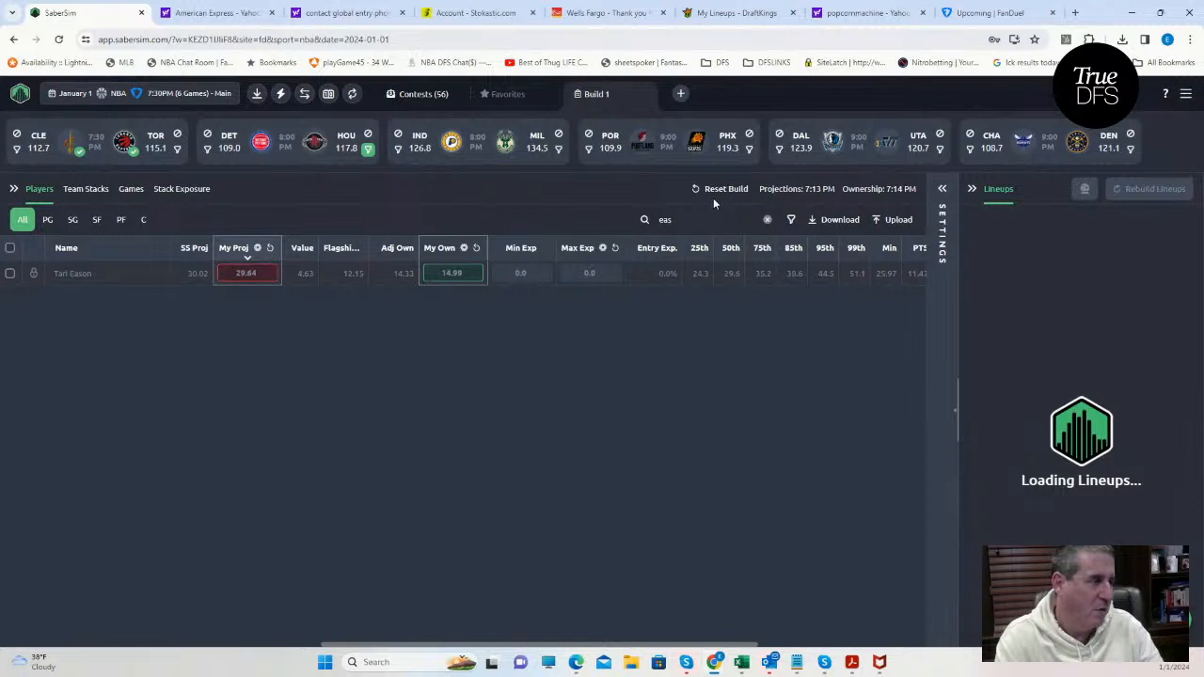
pyautogui.click(940, 189)
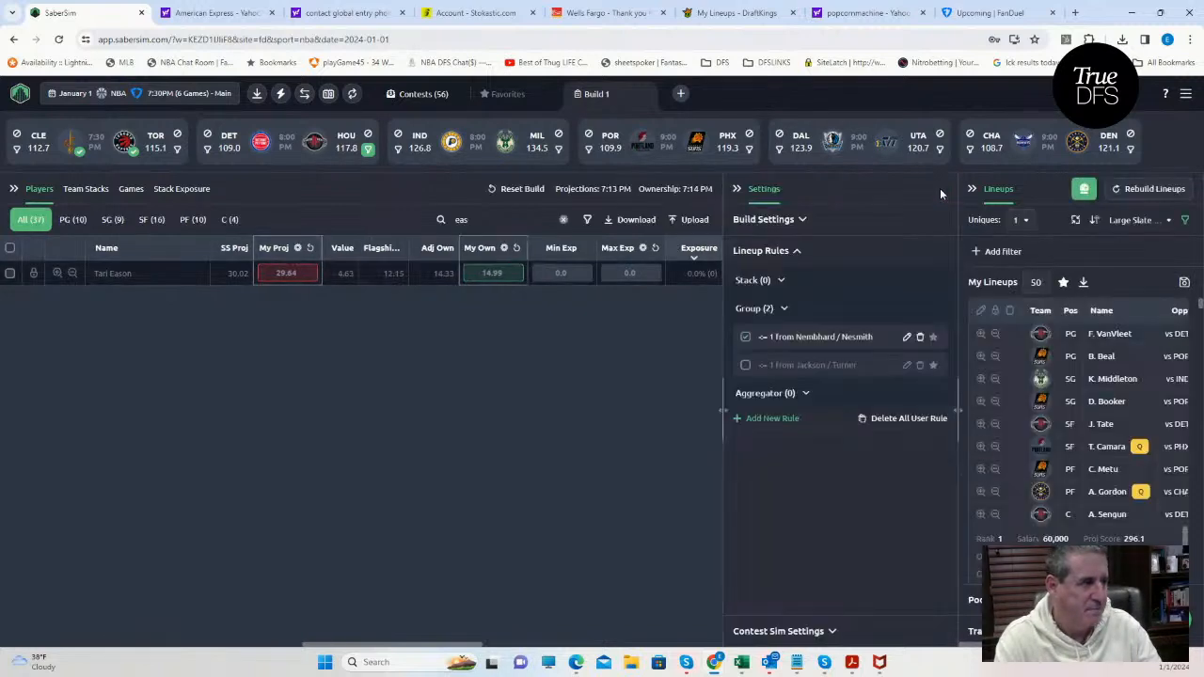
pyautogui.click(564, 219)
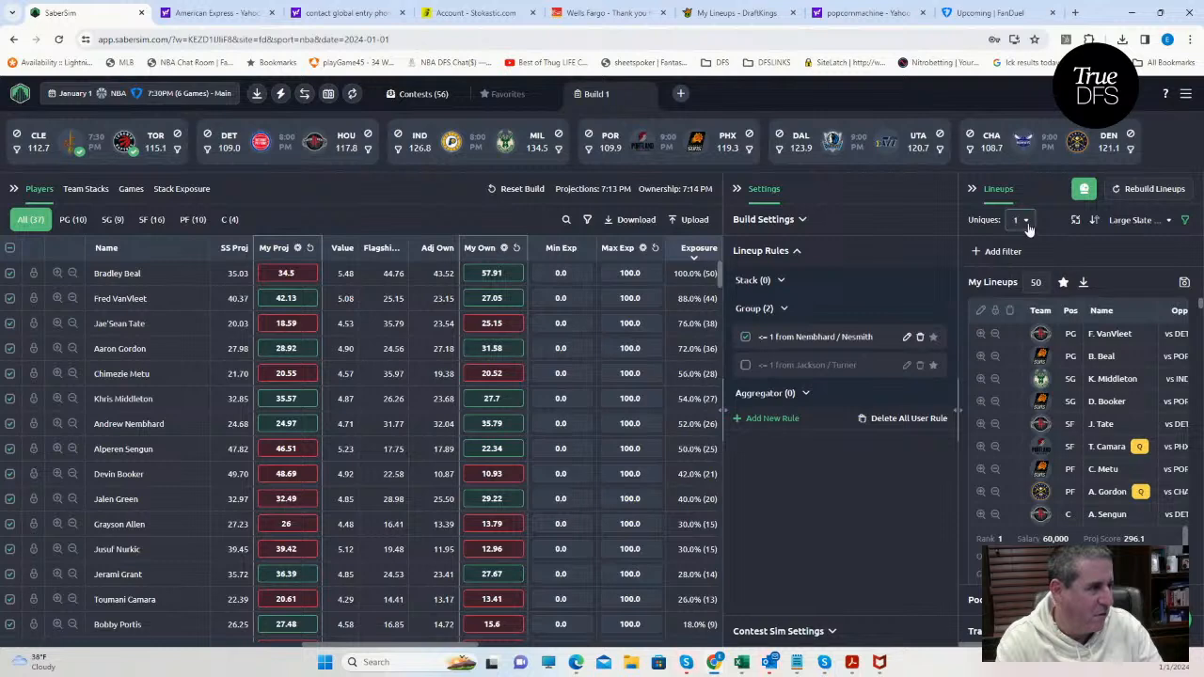
pyautogui.click(1135, 222)
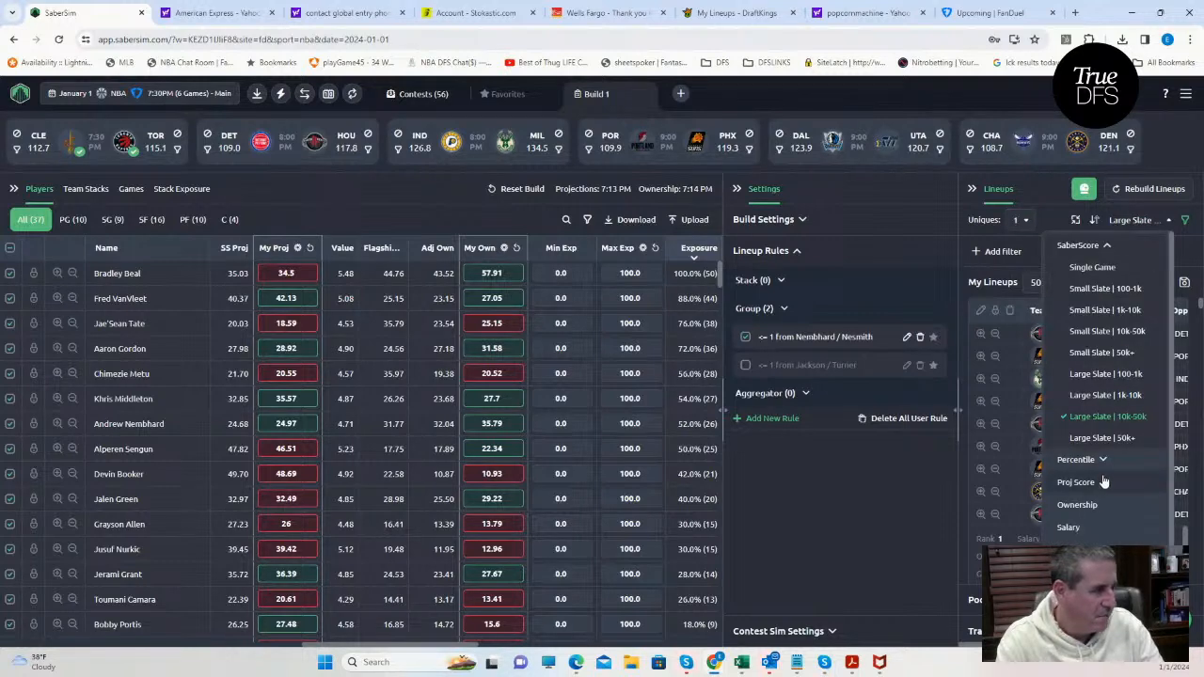
pyautogui.click(1086, 190)
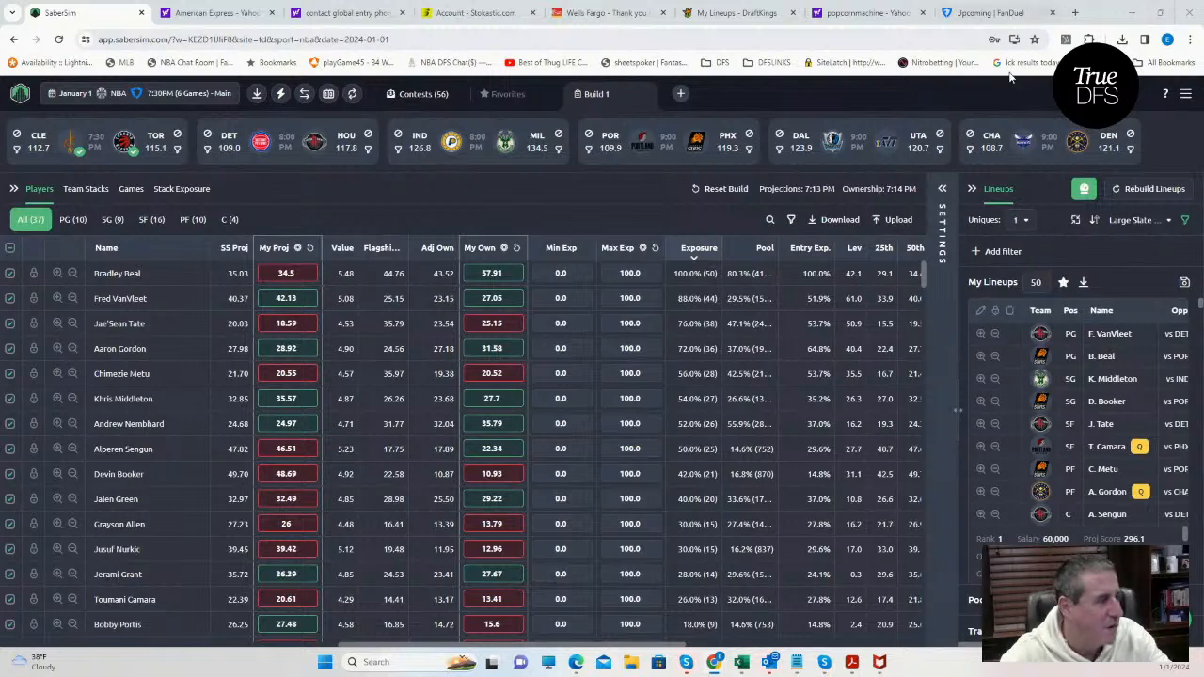
# Sort the lineups by RAROI for the $175K Mon NBA Shot contest and set the uniques to 4.
pyautogui.click(1122, 224)
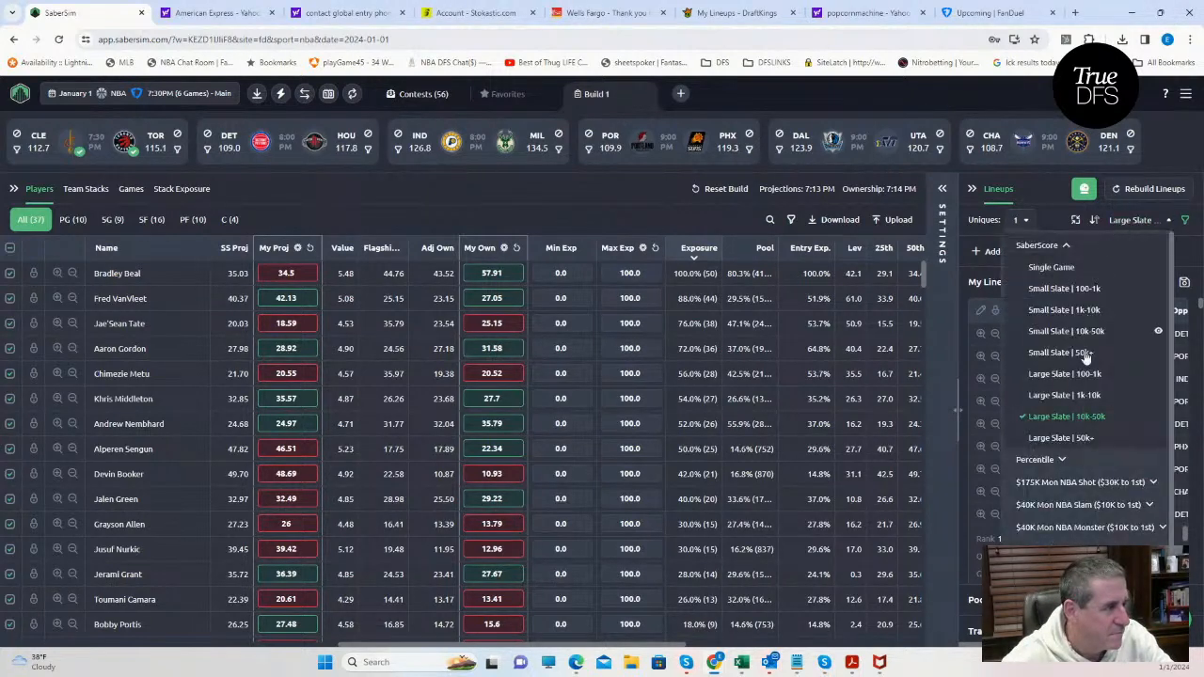
pyautogui.click(1088, 483)
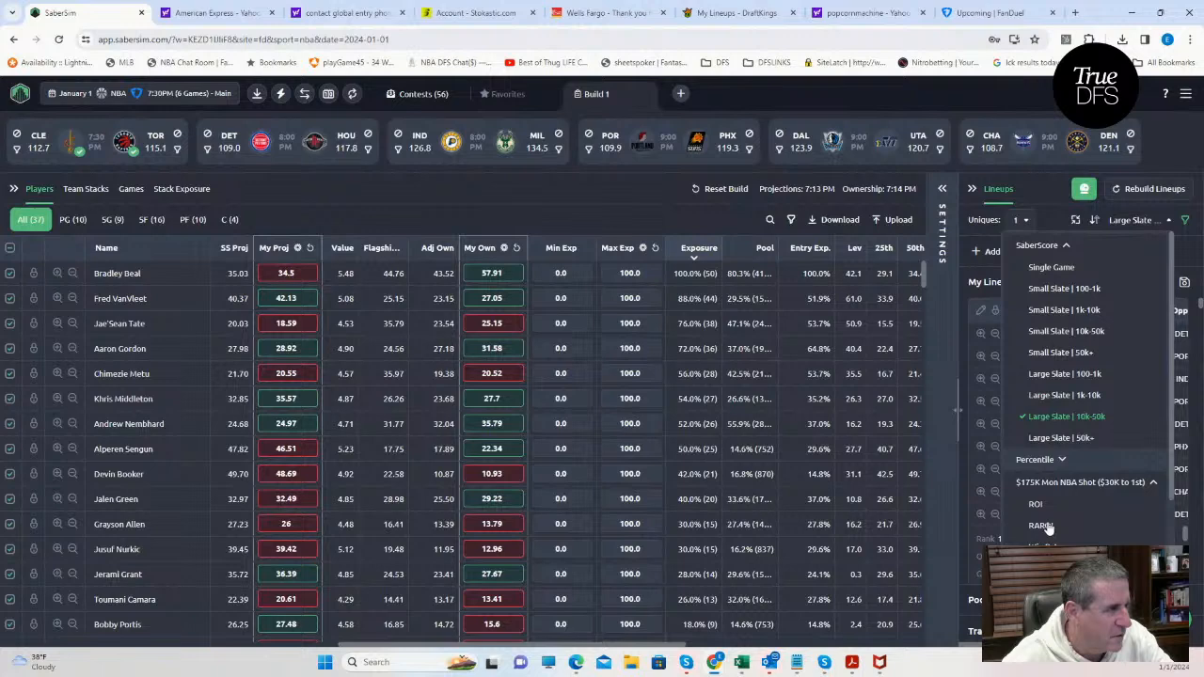
pyautogui.click(1041, 526)
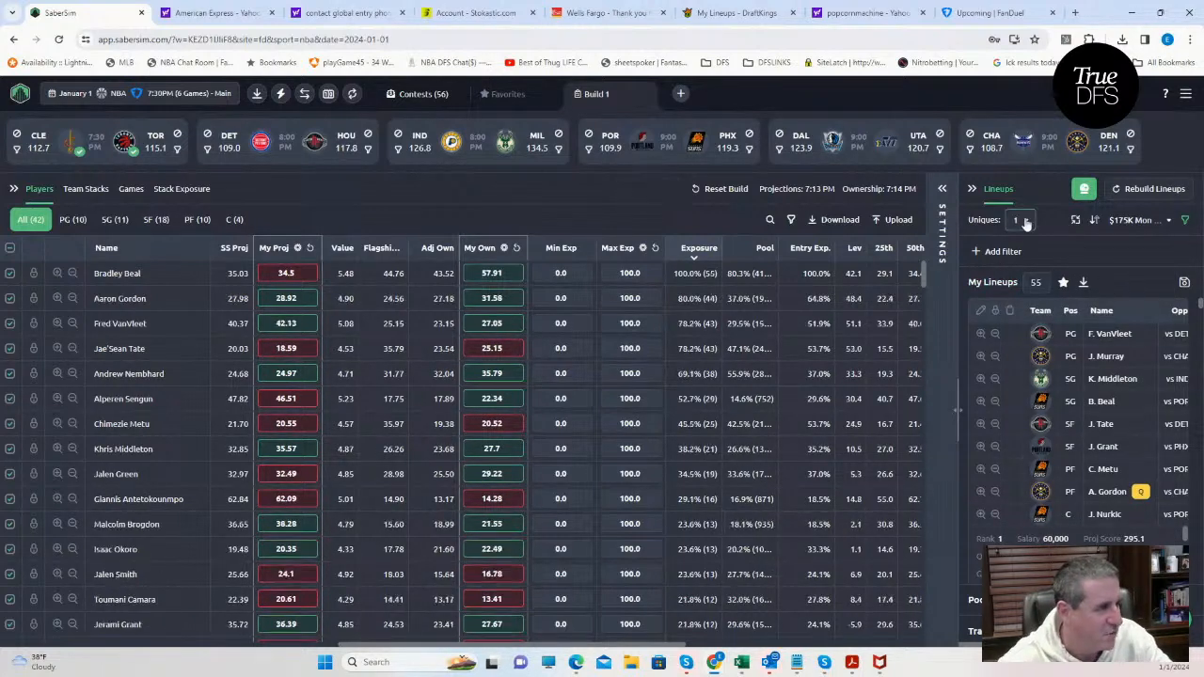
pyautogui.click(1023, 220)
pyautogui.click(1022, 318)
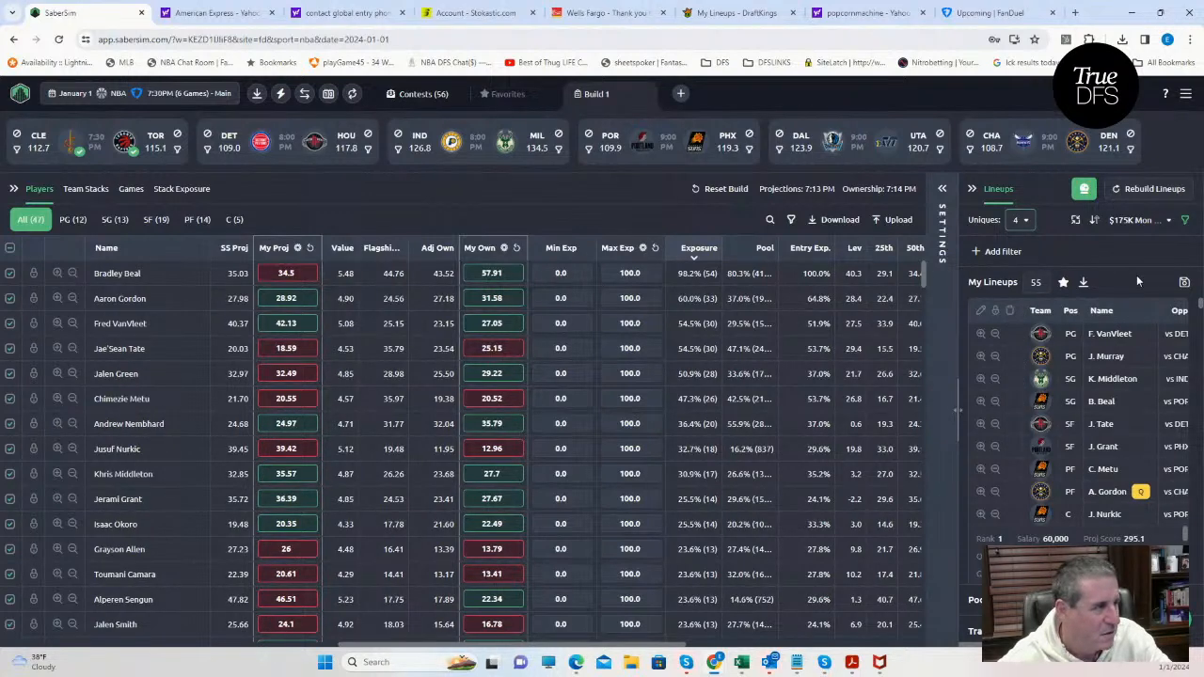
# Save the lineups to the $175K Mon NBA Shot contest only, leaving Slam and Monster deselected, and close the save dialog.
pyautogui.click(1183, 283)
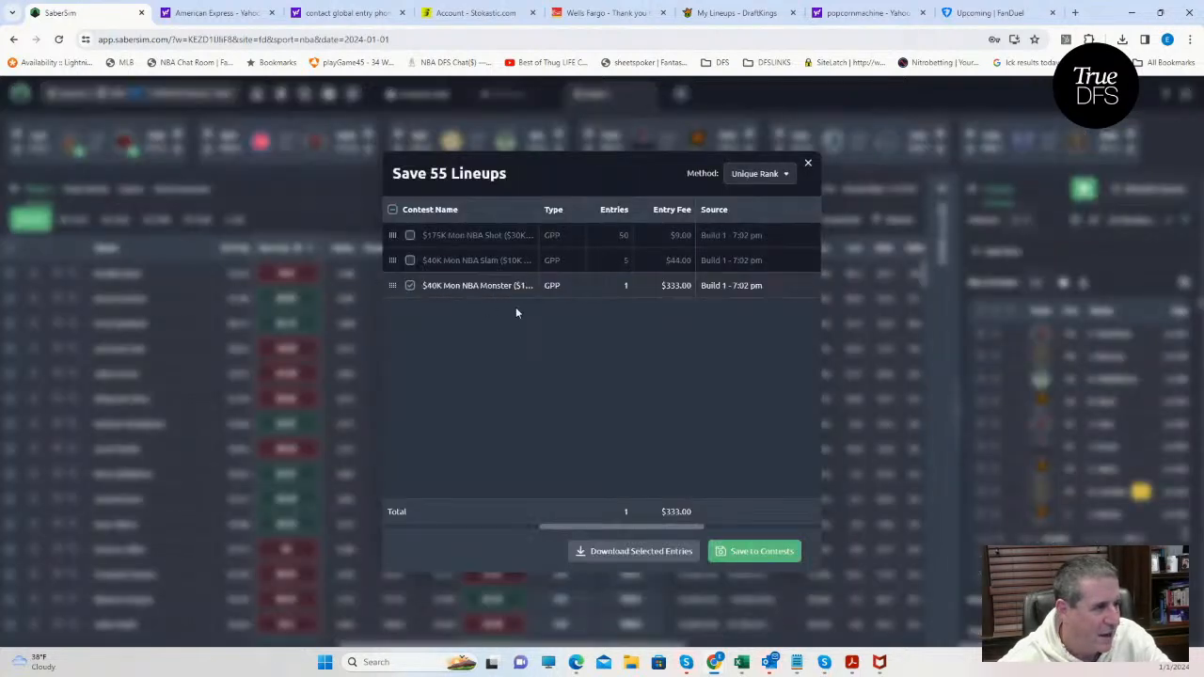
pyautogui.click(410, 285)
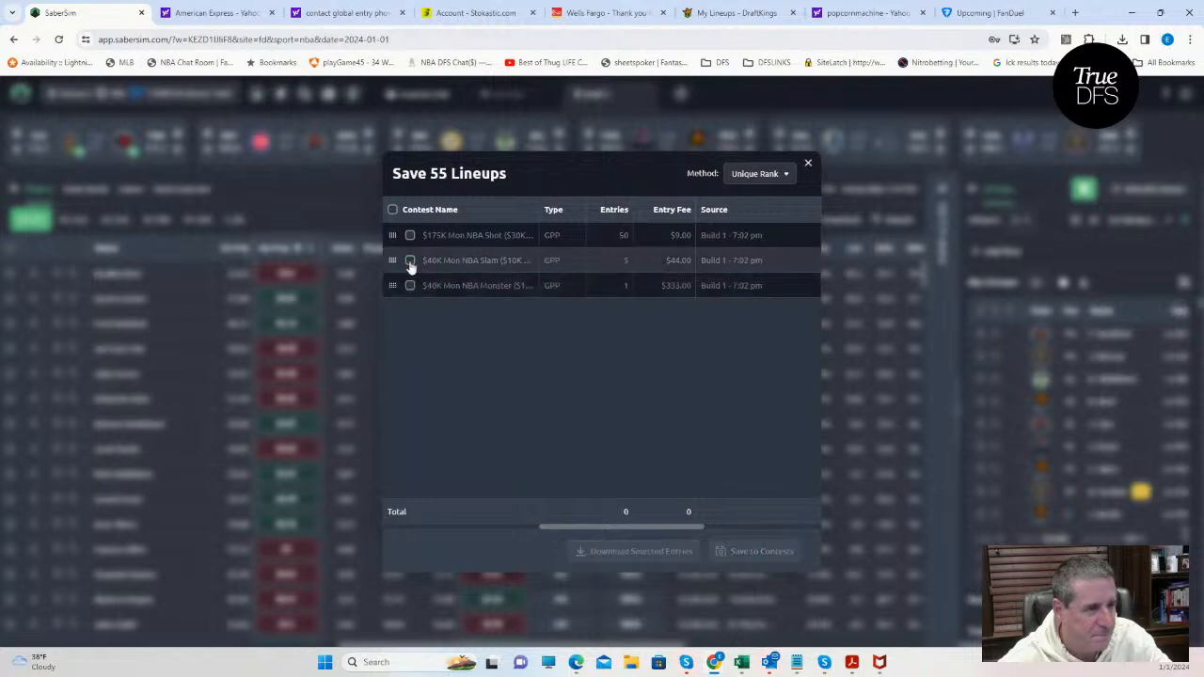
pyautogui.click(410, 260)
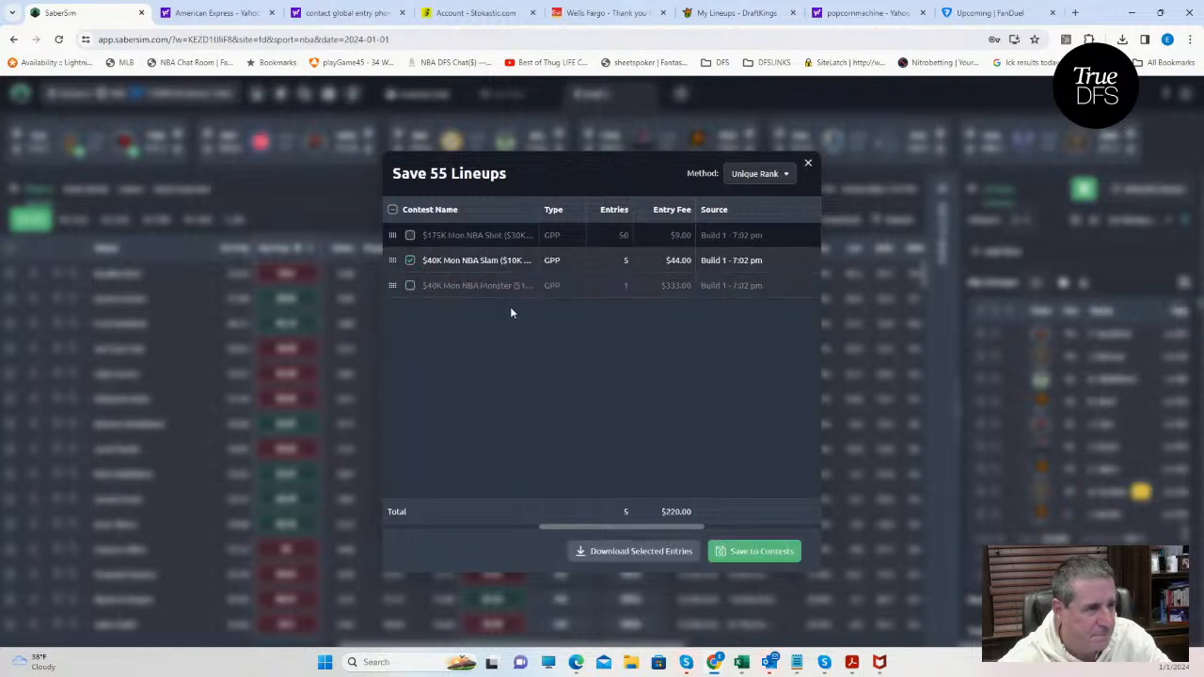
pyautogui.click(410, 260)
pyautogui.click(410, 235)
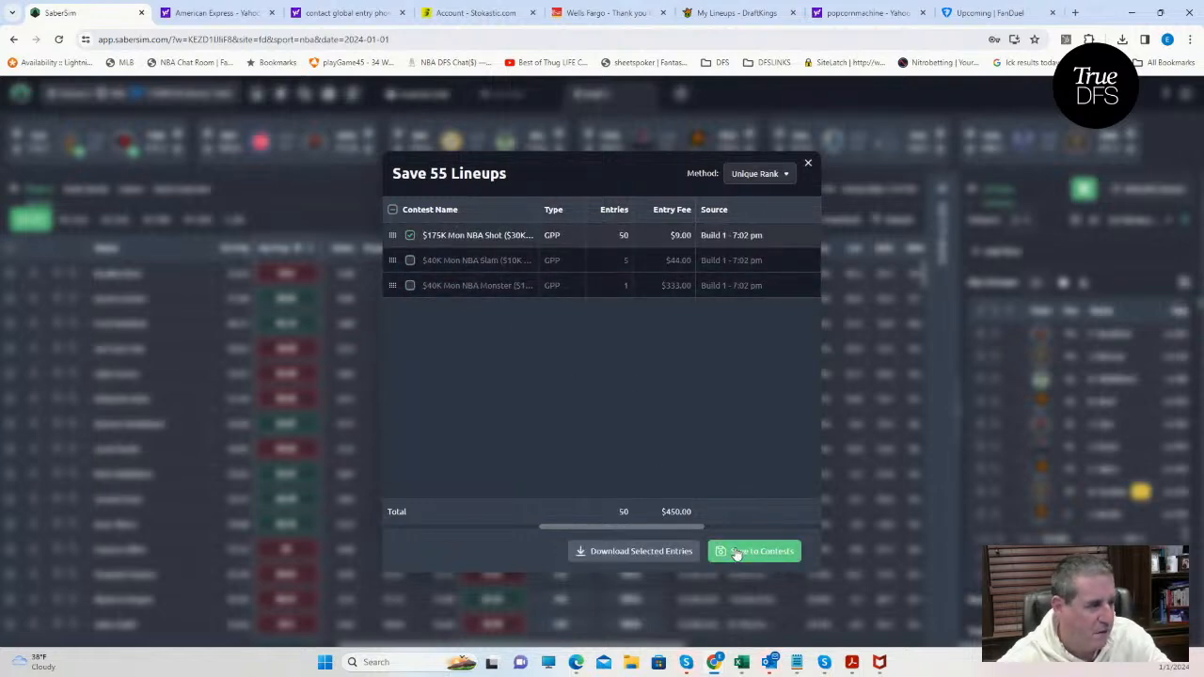
pyautogui.click(806, 163)
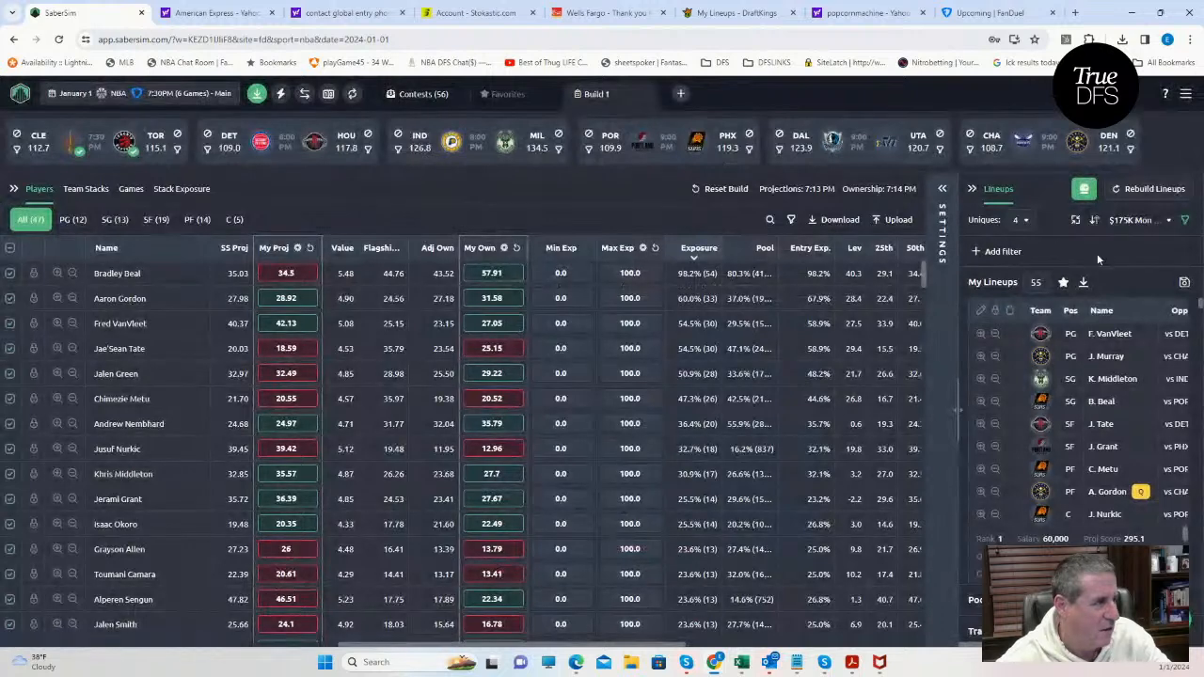
# Sort the lineups by RAROI for the $40K Mon NBA Slam contest.
pyautogui.click(1134, 220)
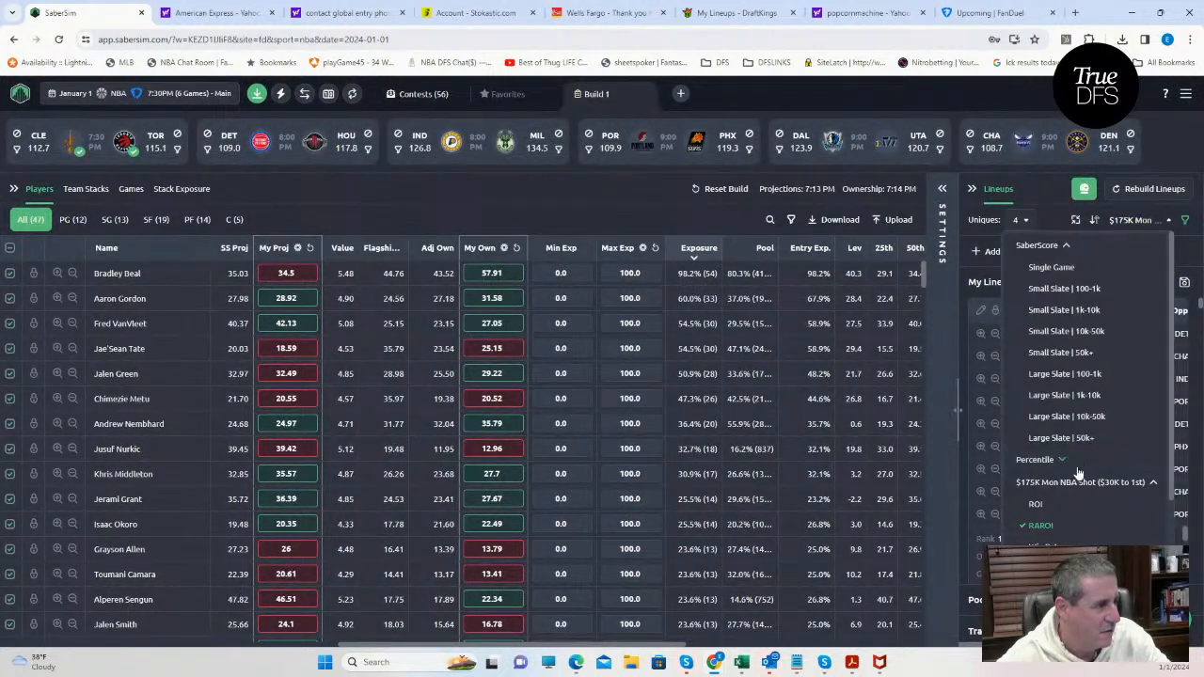
pyautogui.scroll(-3, 1080, 478)
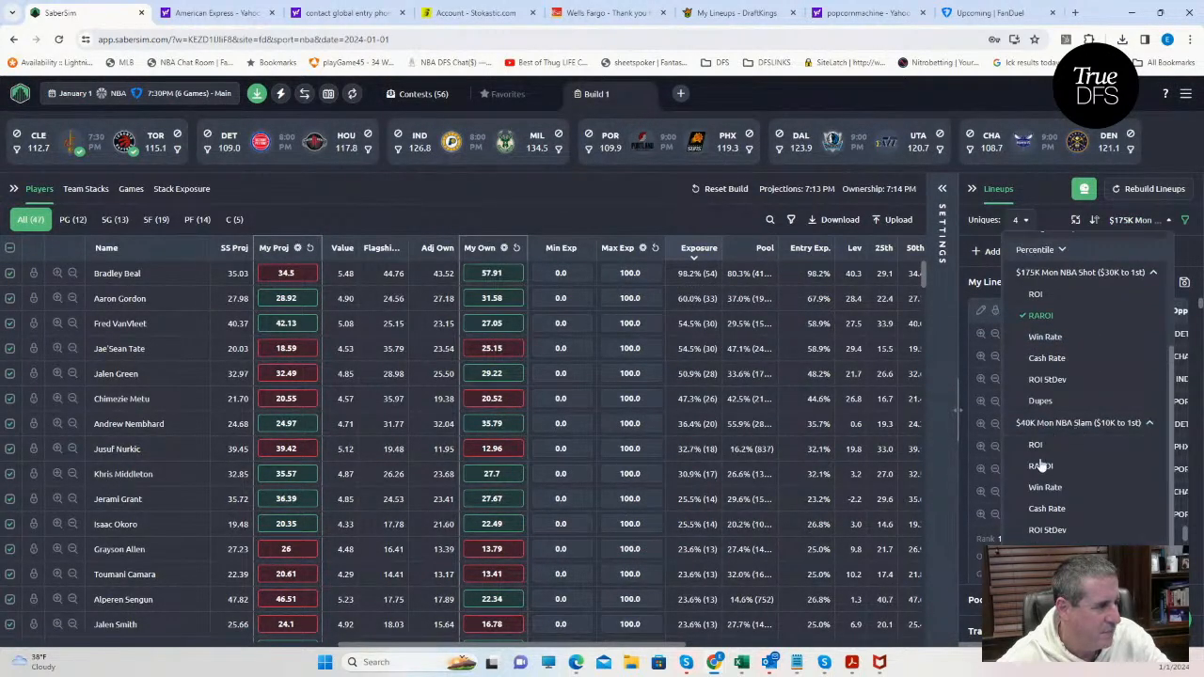
pyautogui.click(1041, 464)
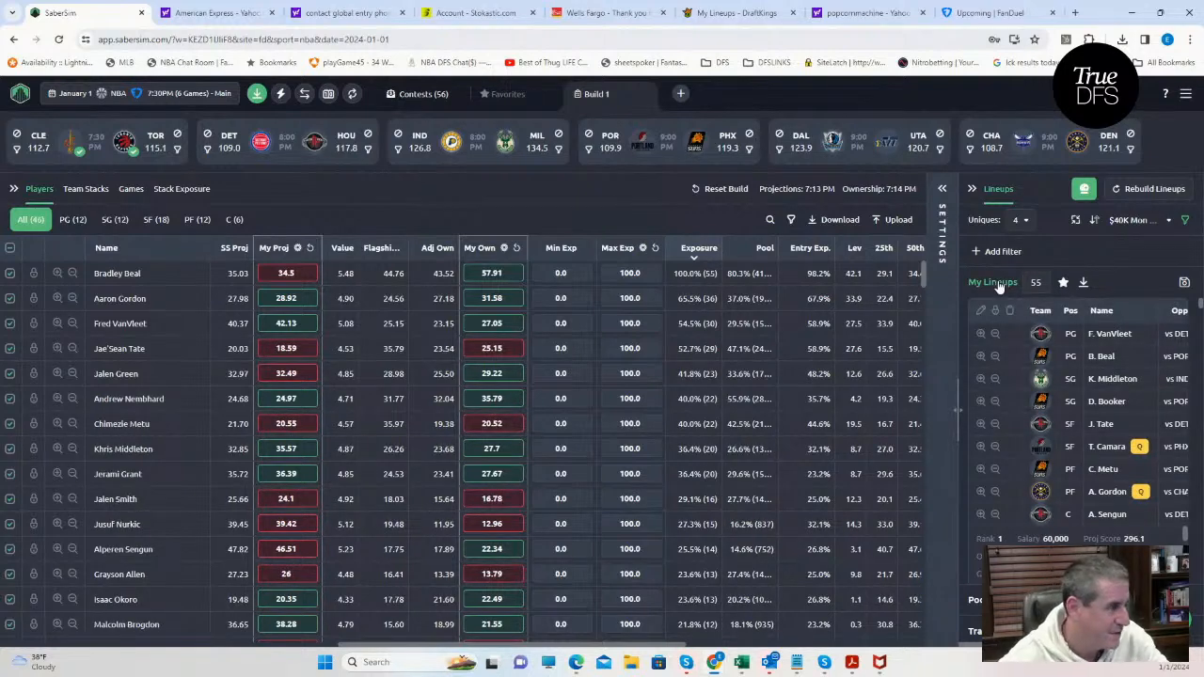
# Save the lineups to the $40K Mon NBA Slam contest only, deselecting the $175K Mon NBA Shot, and close the save dialog.
pyautogui.click(1185, 283)
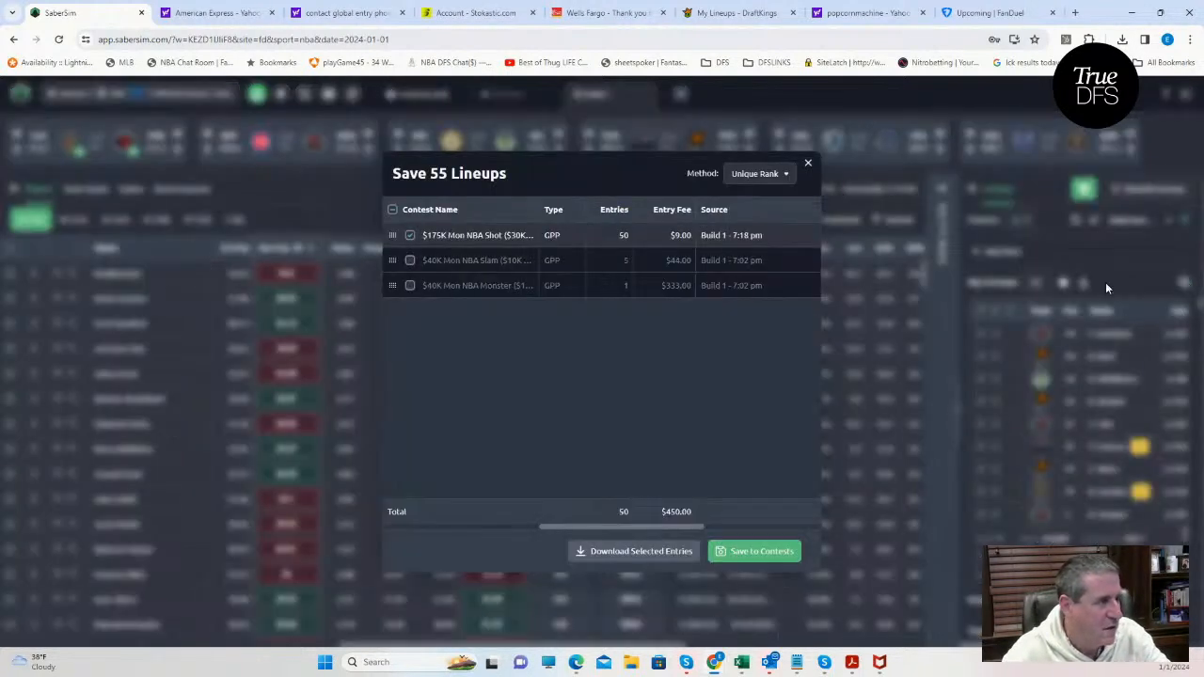
pyautogui.click(410, 237)
pyautogui.click(410, 260)
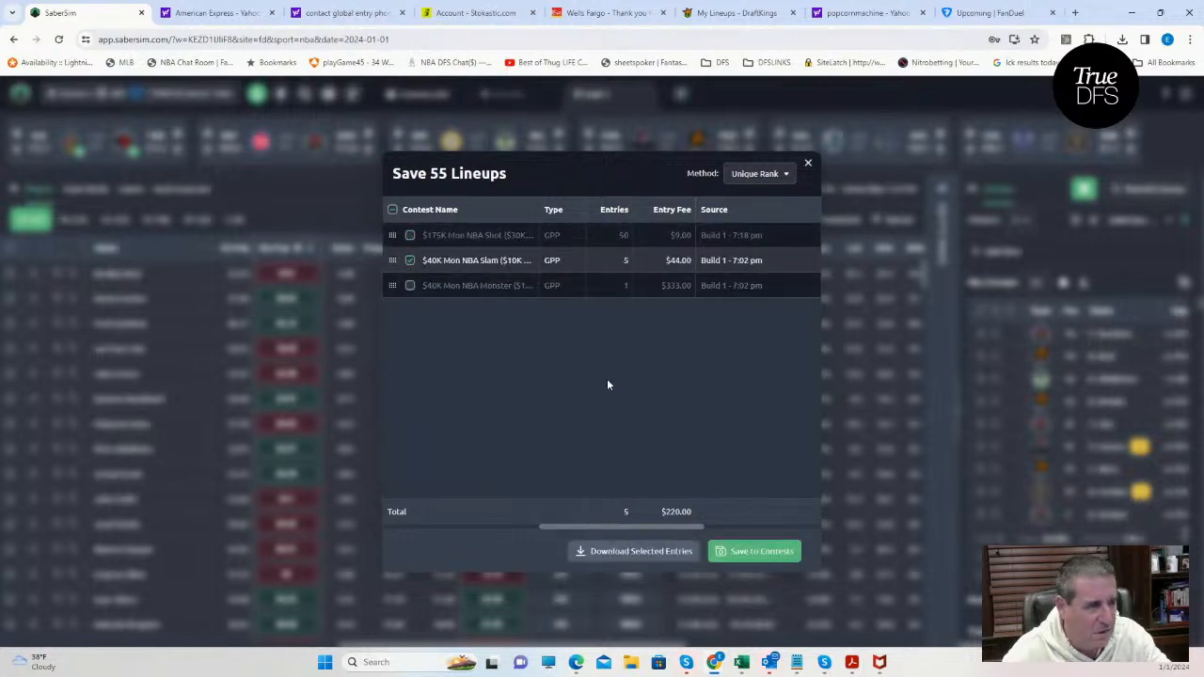
pyautogui.click(741, 551)
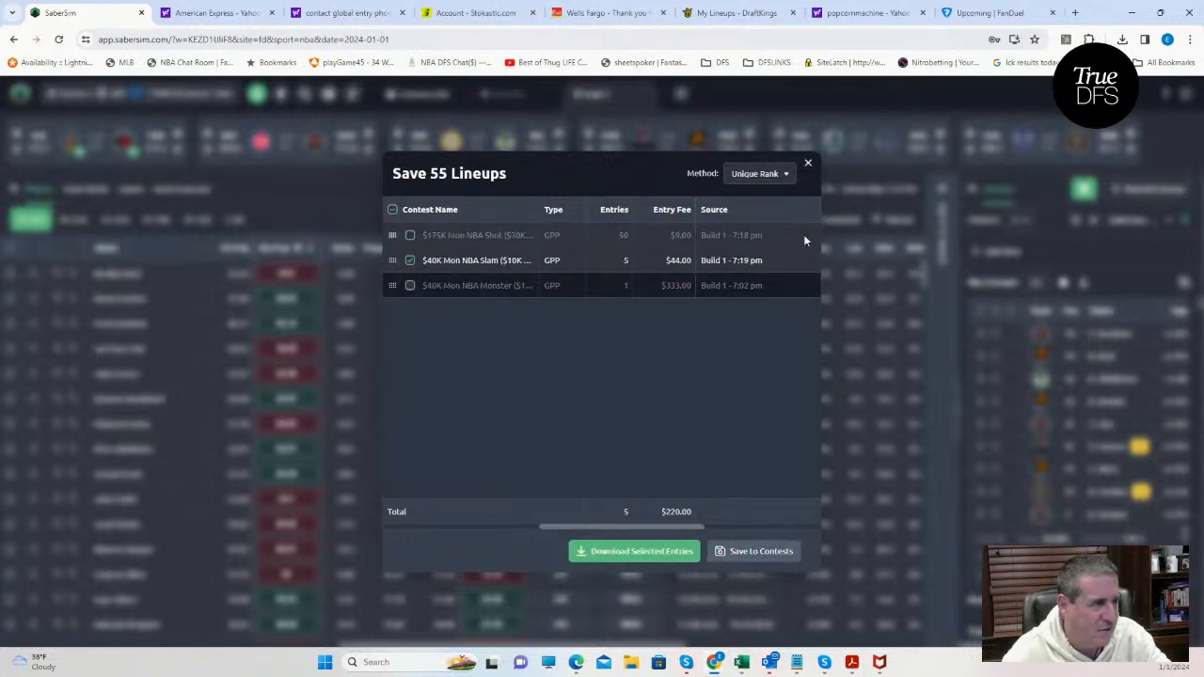
pyautogui.click(808, 166)
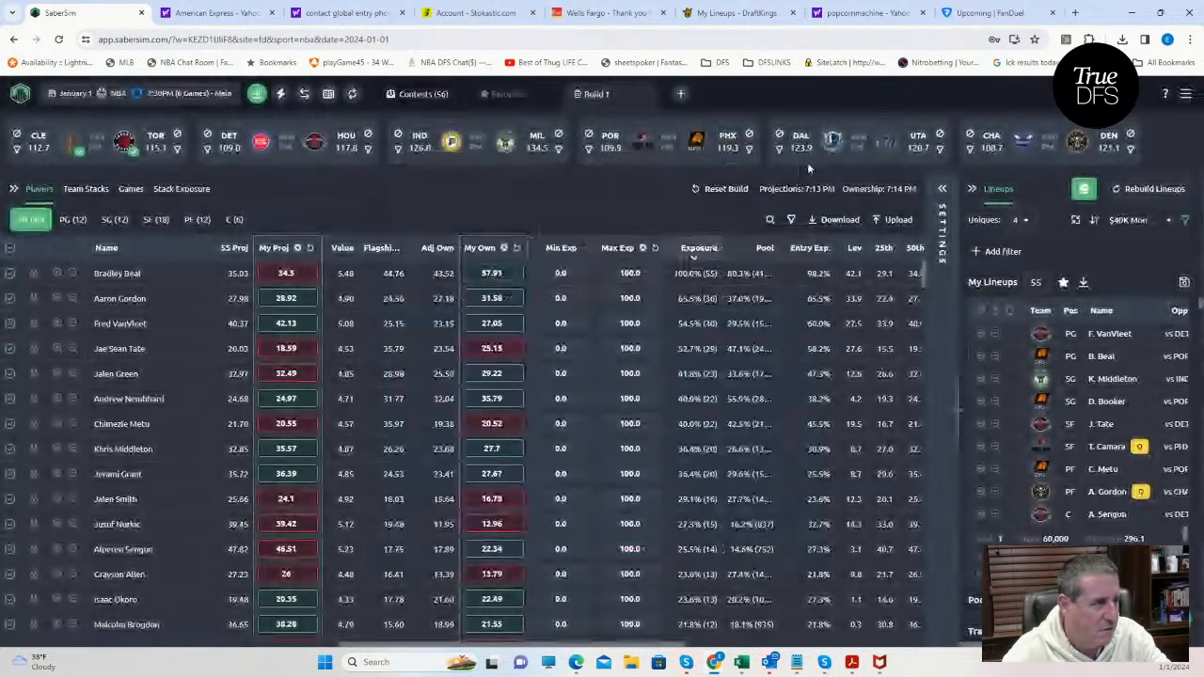
# Sort the lineups by RAROI for the $40K Mon NBA Monster contest.
pyautogui.click(1142, 224)
pyautogui.scroll(-3, 1090, 442)
pyautogui.scroll(-1, 1086, 480)
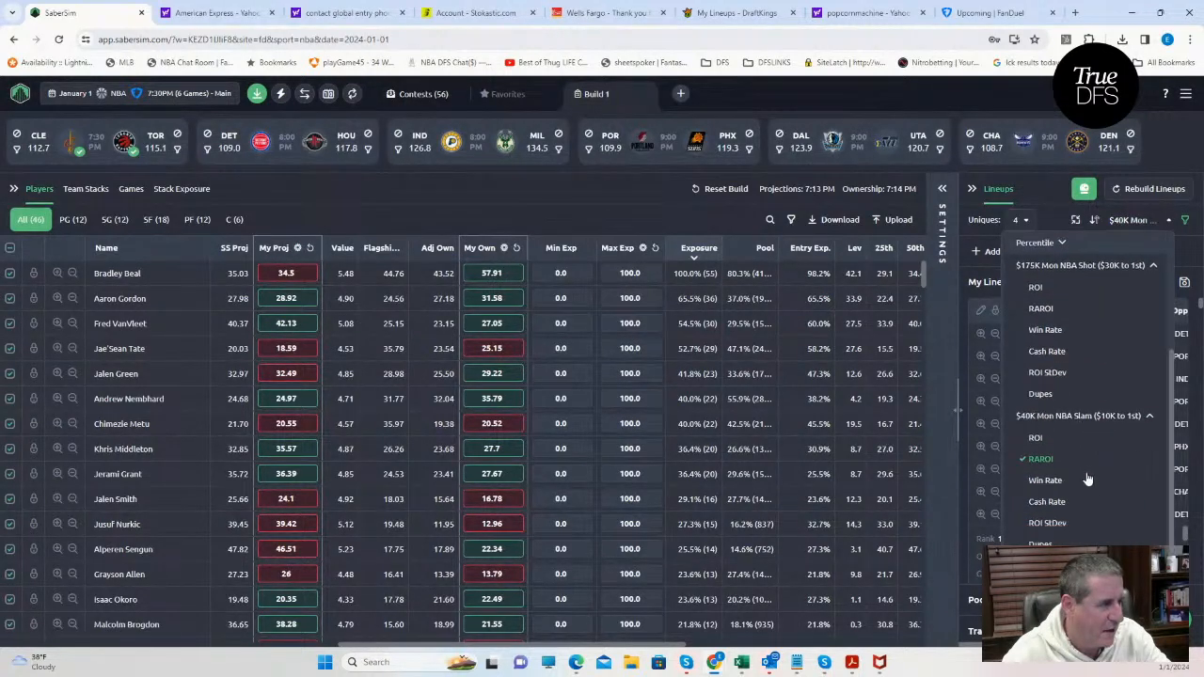
pyautogui.scroll(-3, 1086, 479)
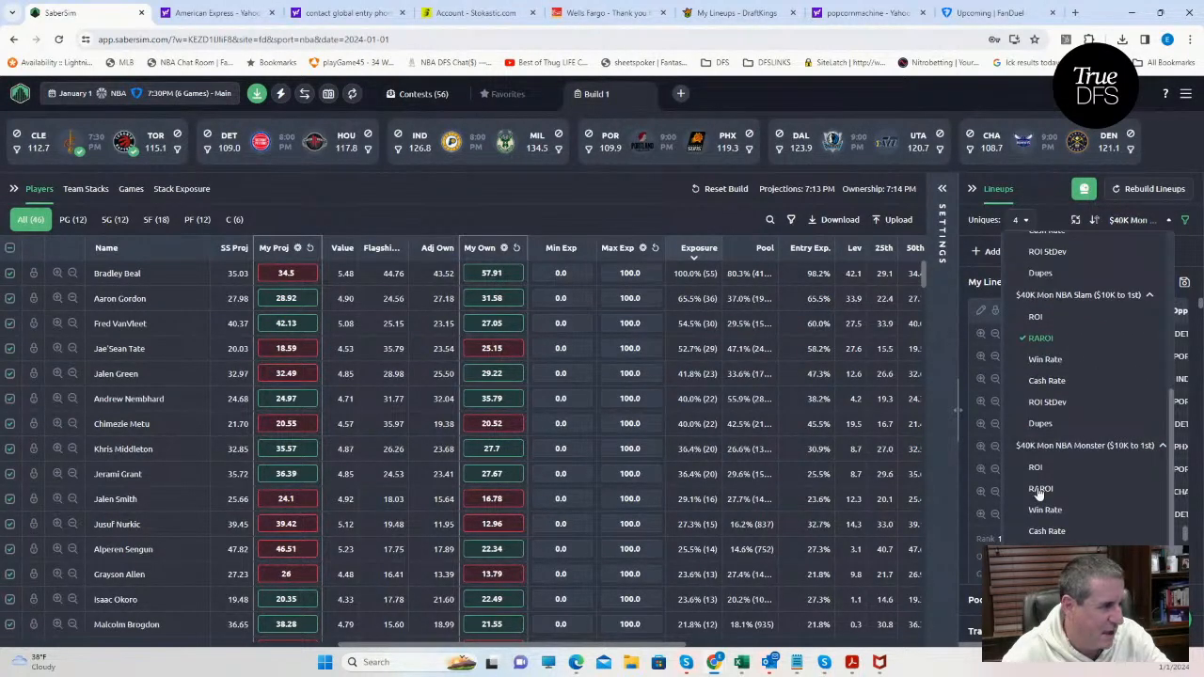
pyautogui.click(1039, 490)
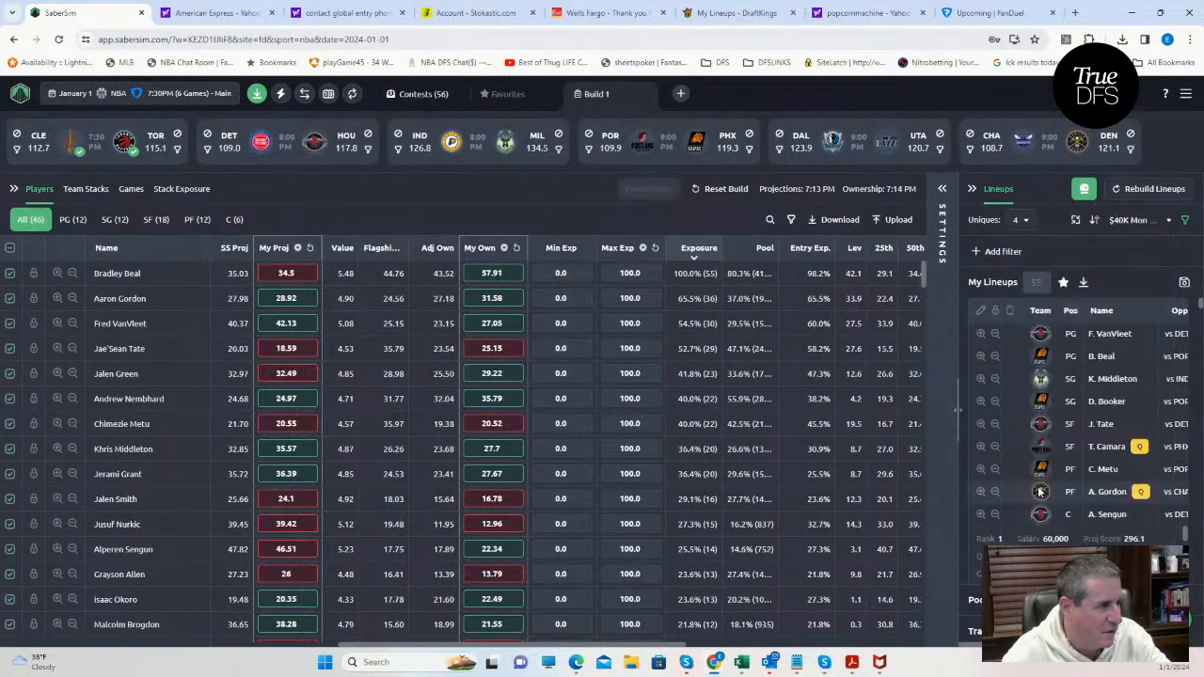
# Save the lineups to the $40K Mon NBA Monster contest only, deselecting the Slam, and close the save dialog.
pyautogui.click(1184, 284)
pyautogui.click(409, 260)
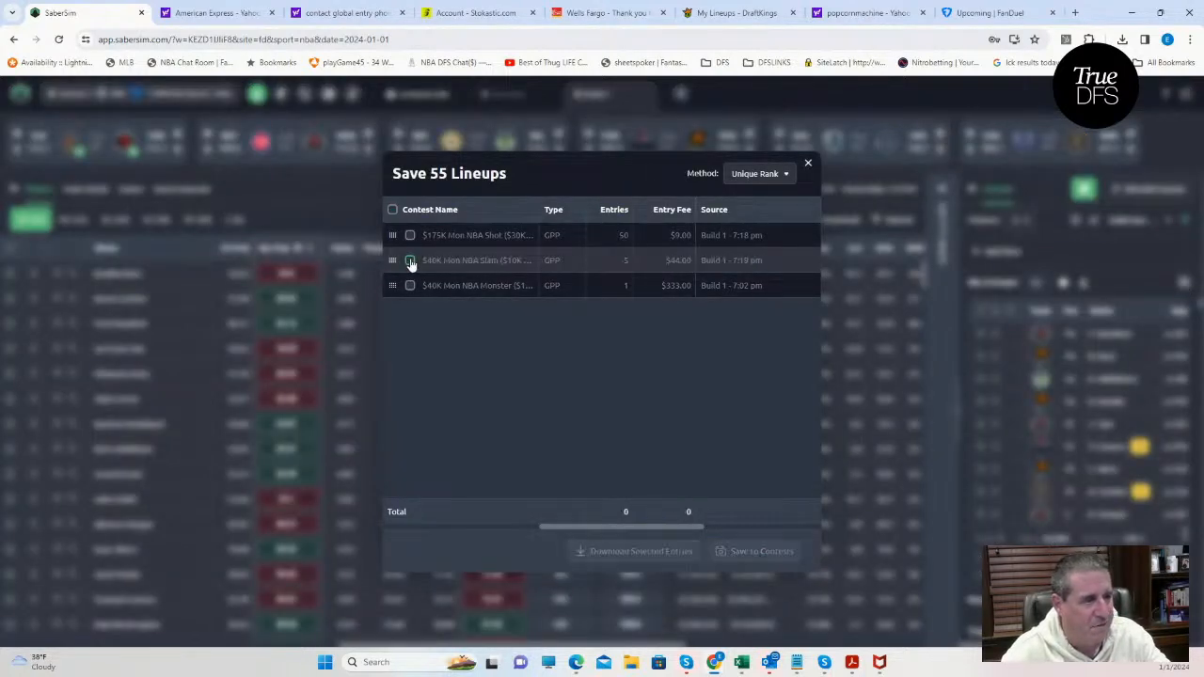
pyautogui.click(409, 286)
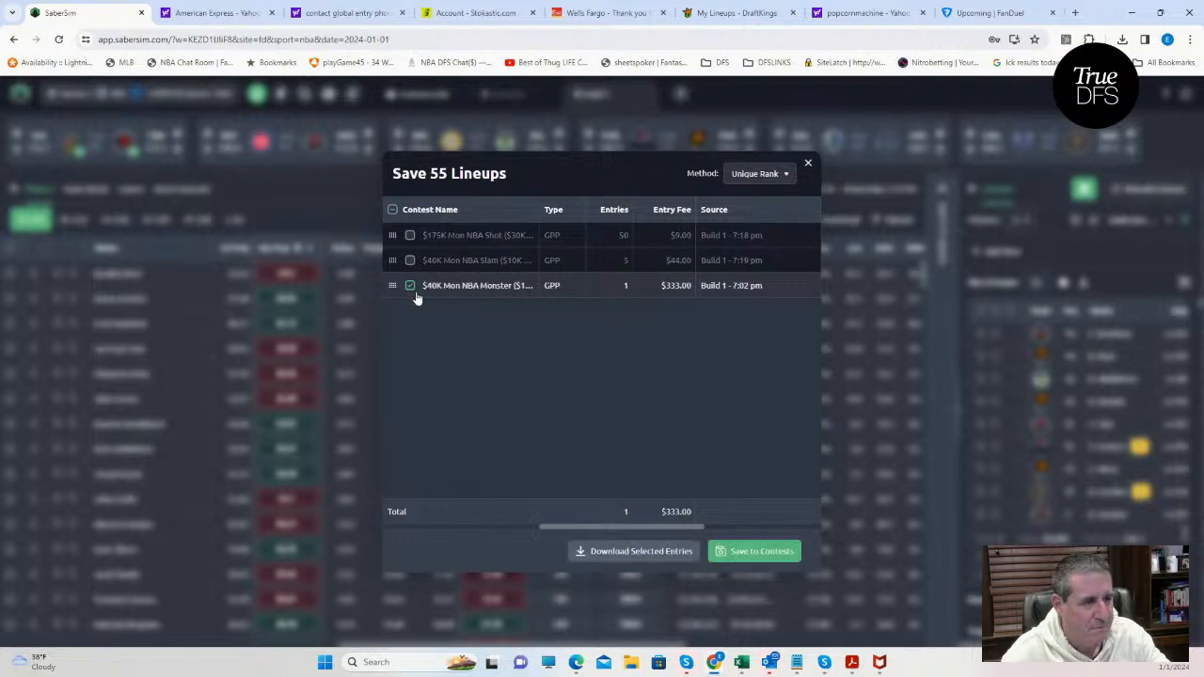
pyautogui.click(752, 553)
pyautogui.click(807, 167)
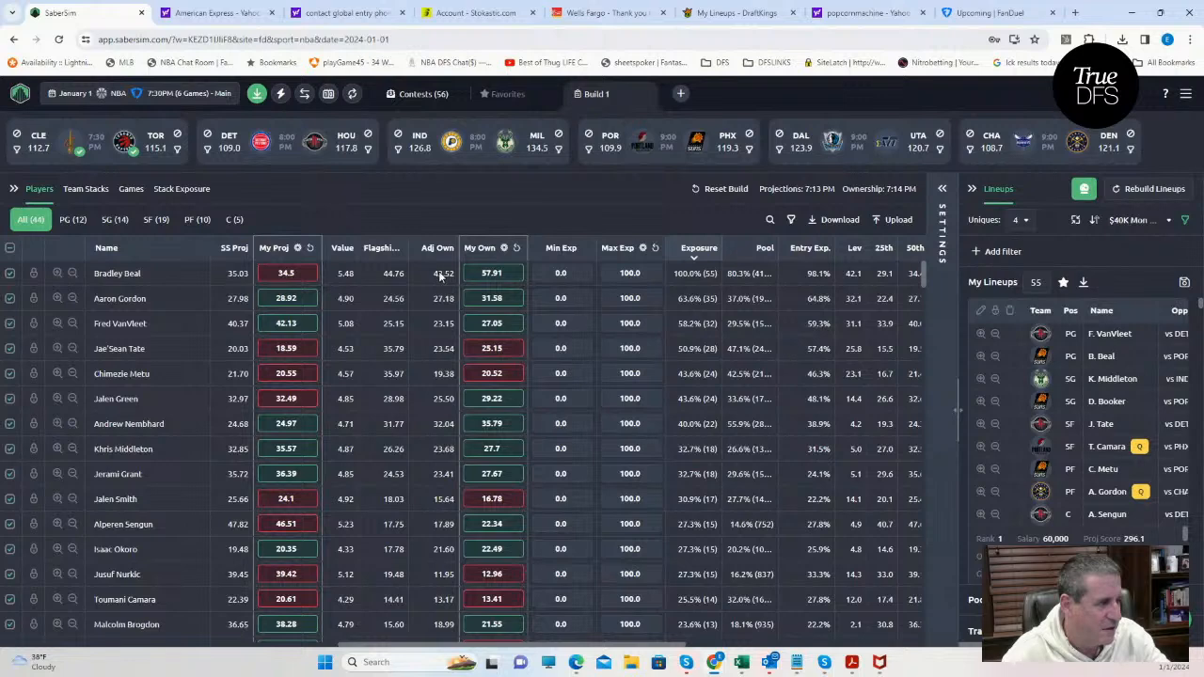
# Download the saved entries, switch to FanDuel's upcoming entries, and submit a CSV edit with the file entries_fd_nba_2024-01-01_main (3).
pyautogui.click(255, 97)
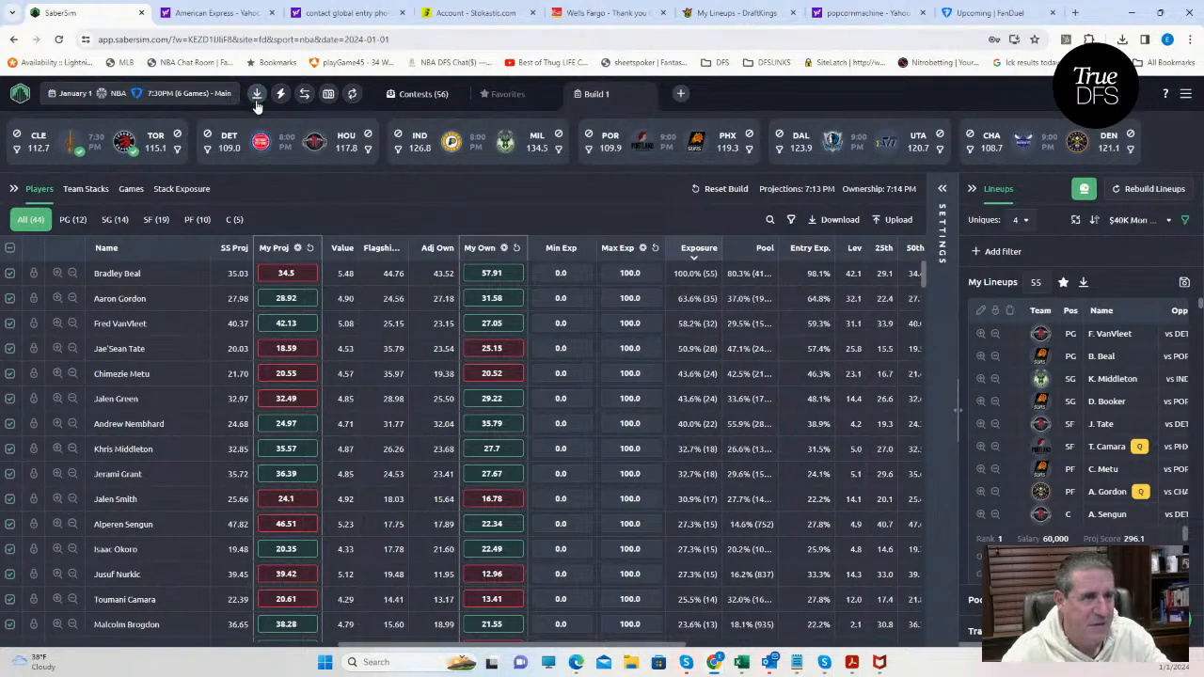
pyautogui.click(962, 13)
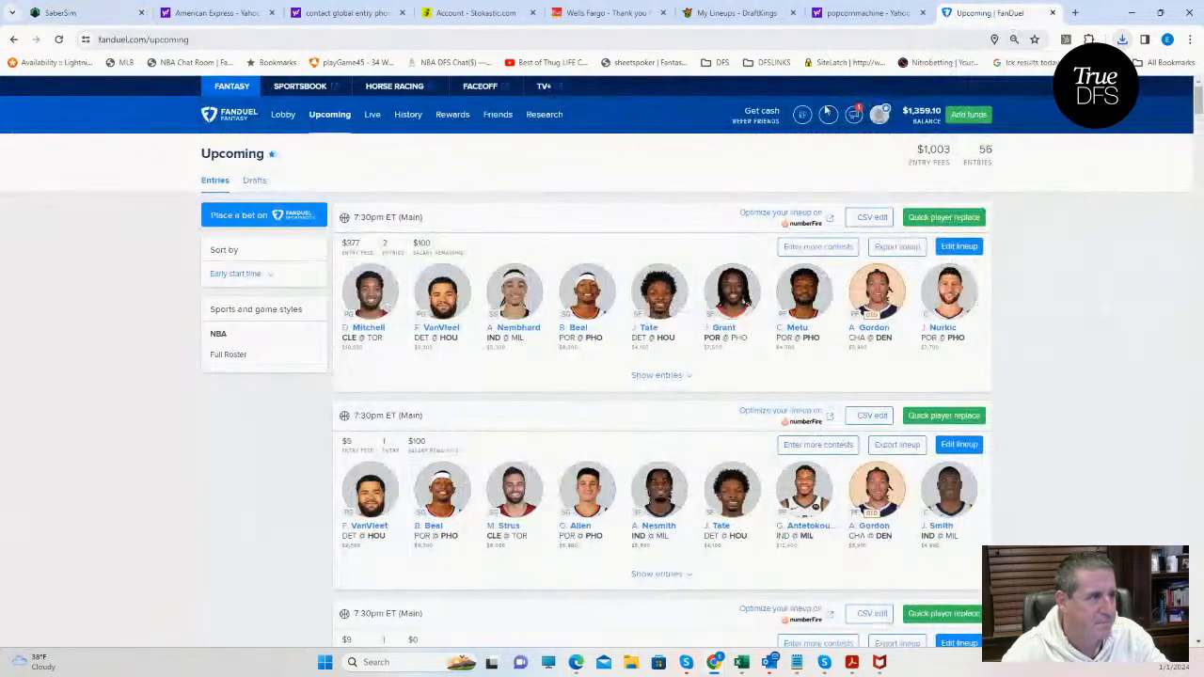
pyautogui.click(871, 218)
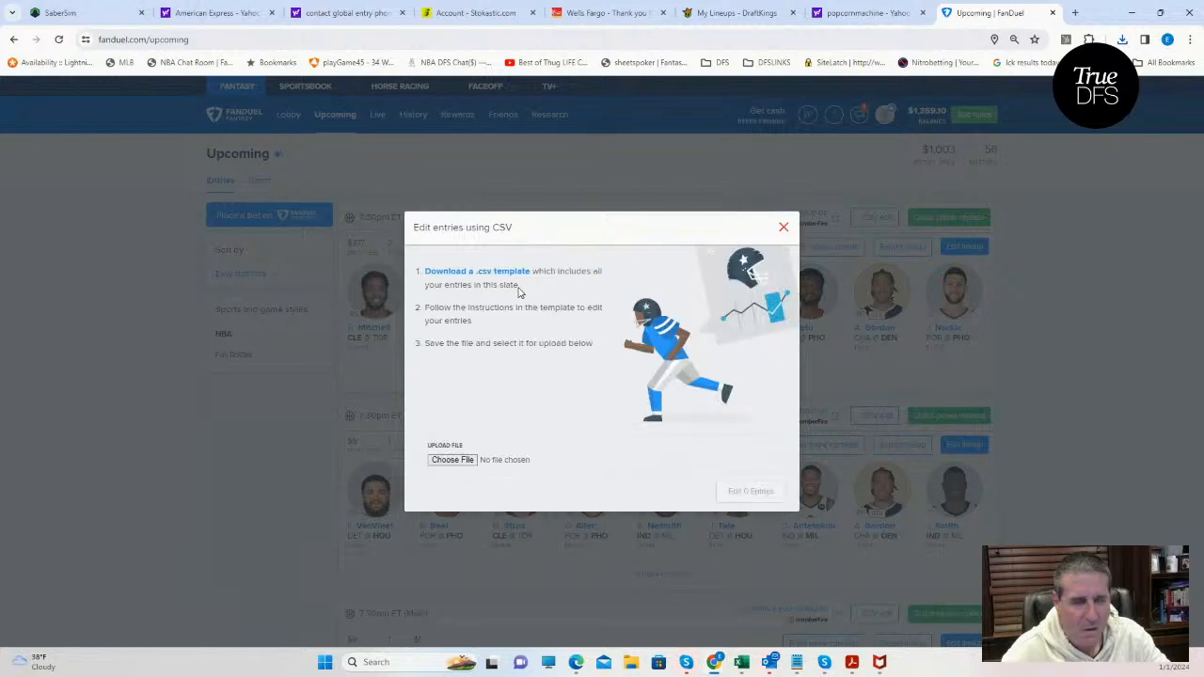
pyautogui.click(453, 460)
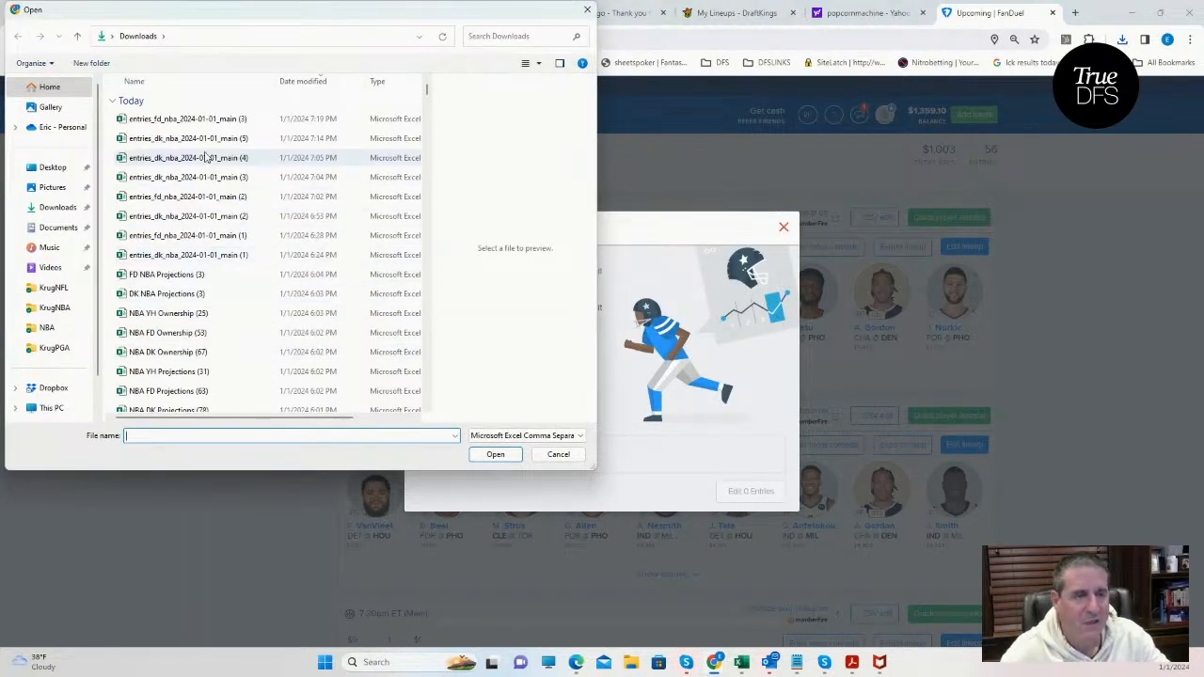
pyautogui.click(198, 120)
pyautogui.click(492, 458)
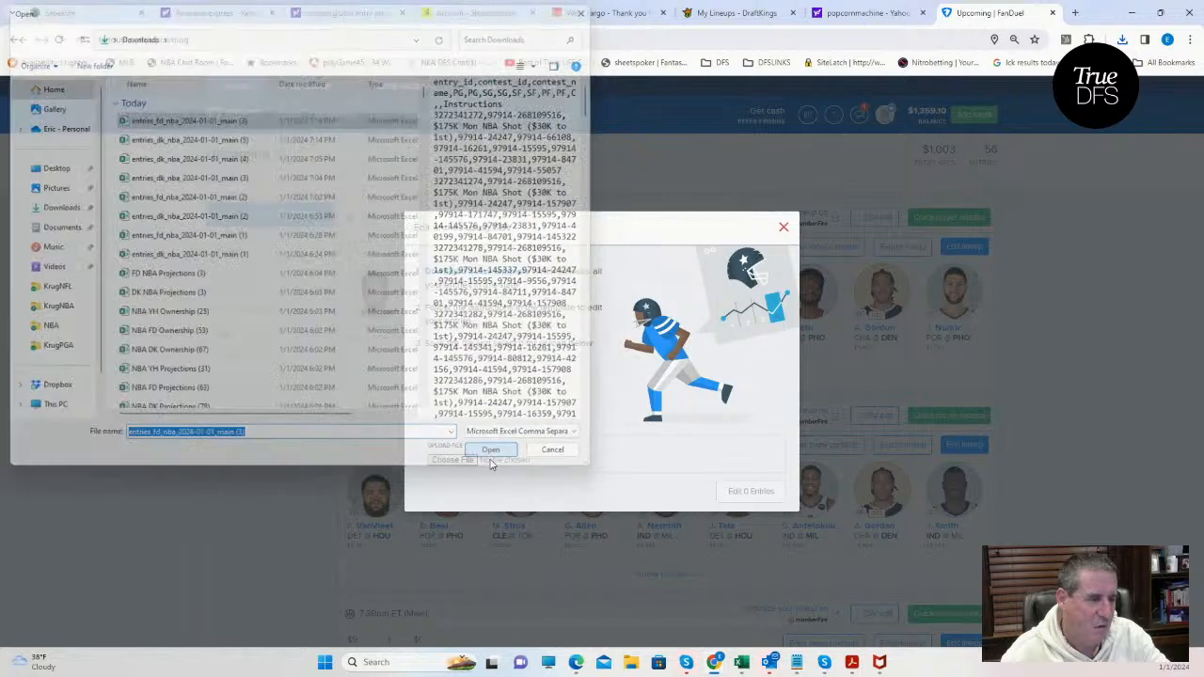
pyautogui.click(749, 491)
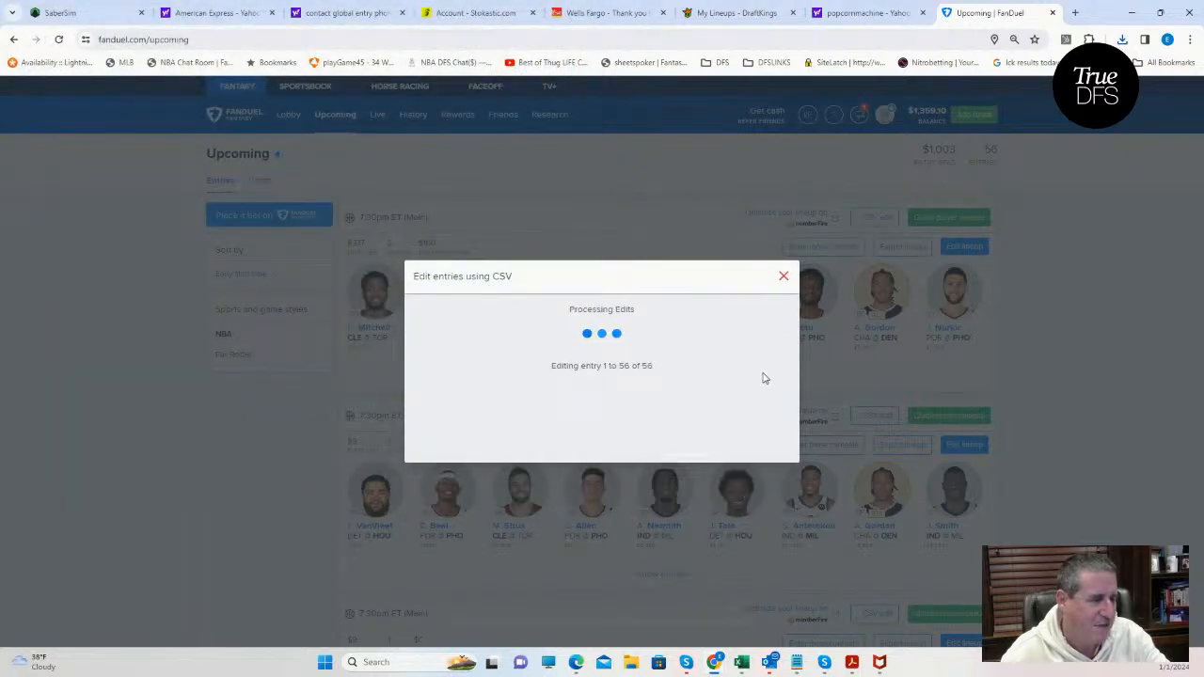